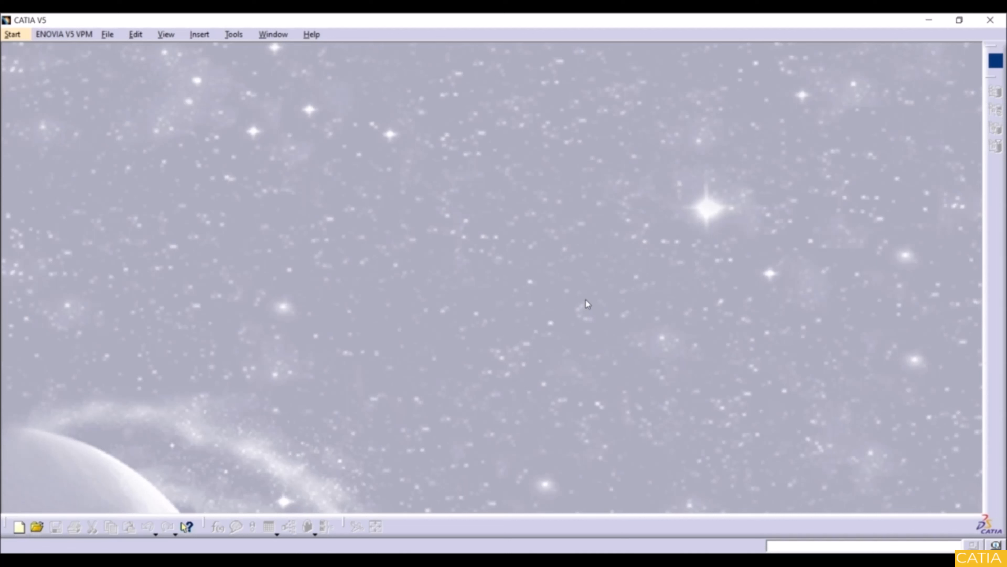
Step: Create a new part named Part1 with hybrid design enabled and open a sketch on its yz plane
{"action": "left_click", "coordinate": [24, 34]}
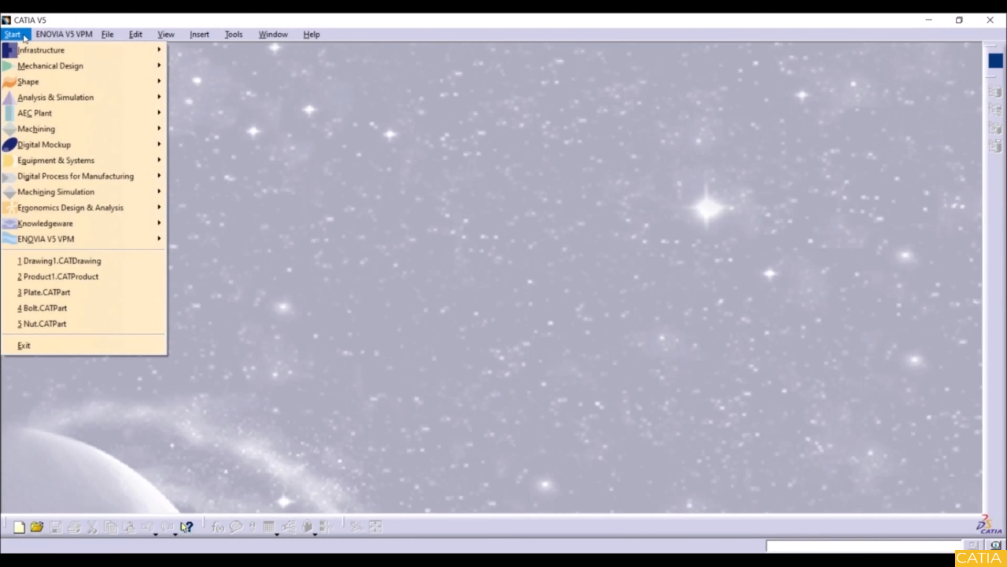
{"action": "mouse_move", "coordinate": [65, 65]}
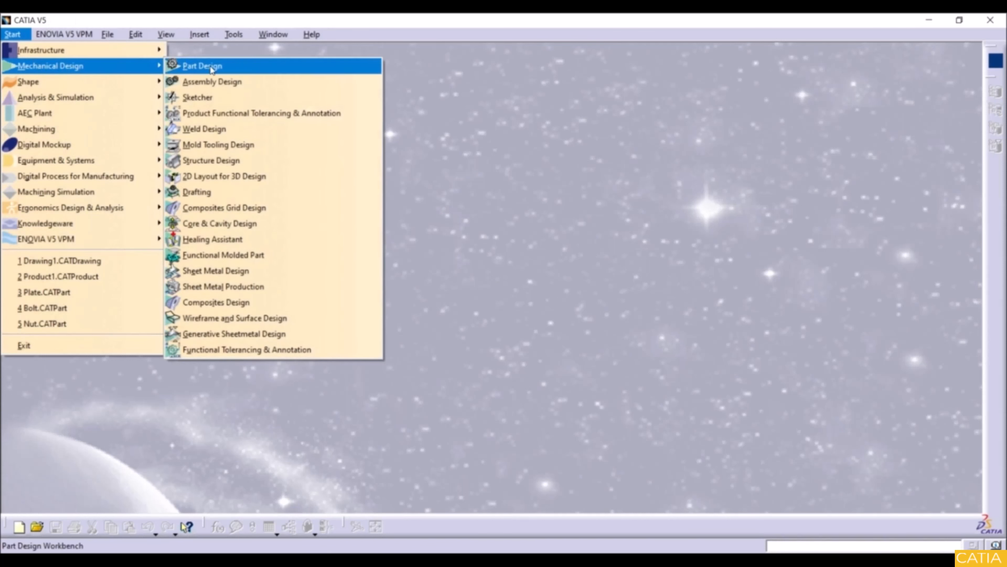
{"action": "left_click", "coordinate": [231, 97]}
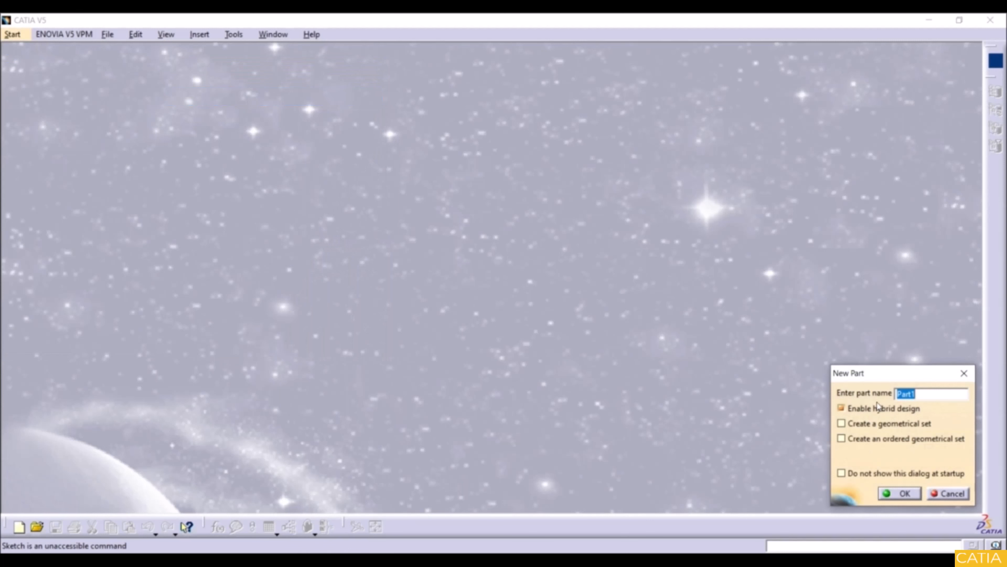
{"action": "left_click", "coordinate": [903, 492]}
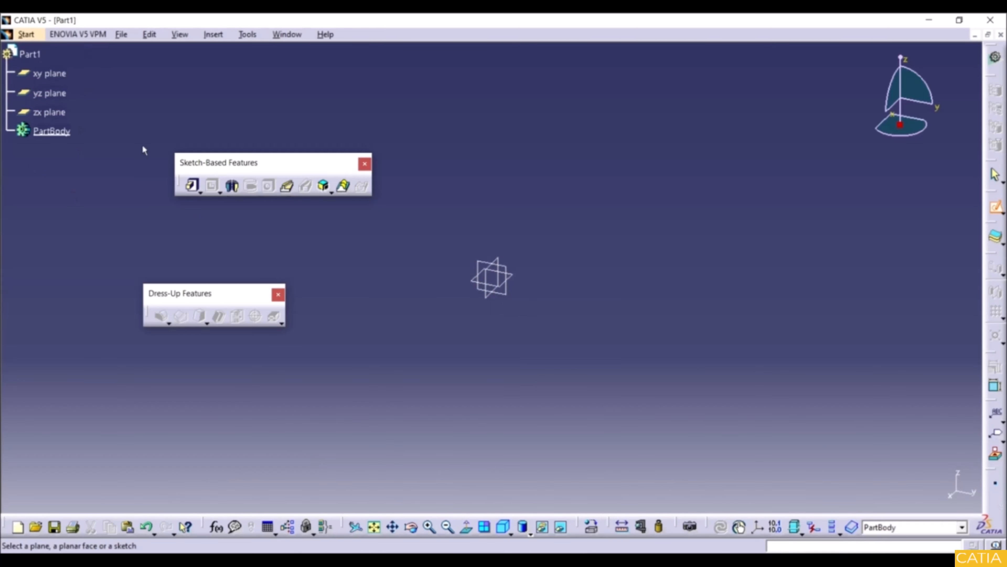
{"action": "left_click", "coordinate": [63, 93]}
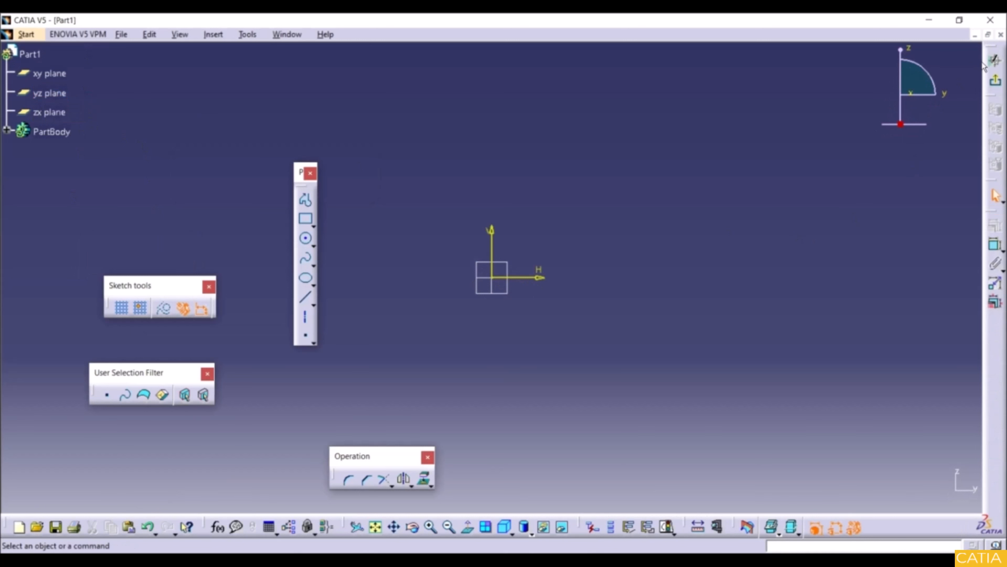
{"action": "left_click", "coordinate": [994, 62]}
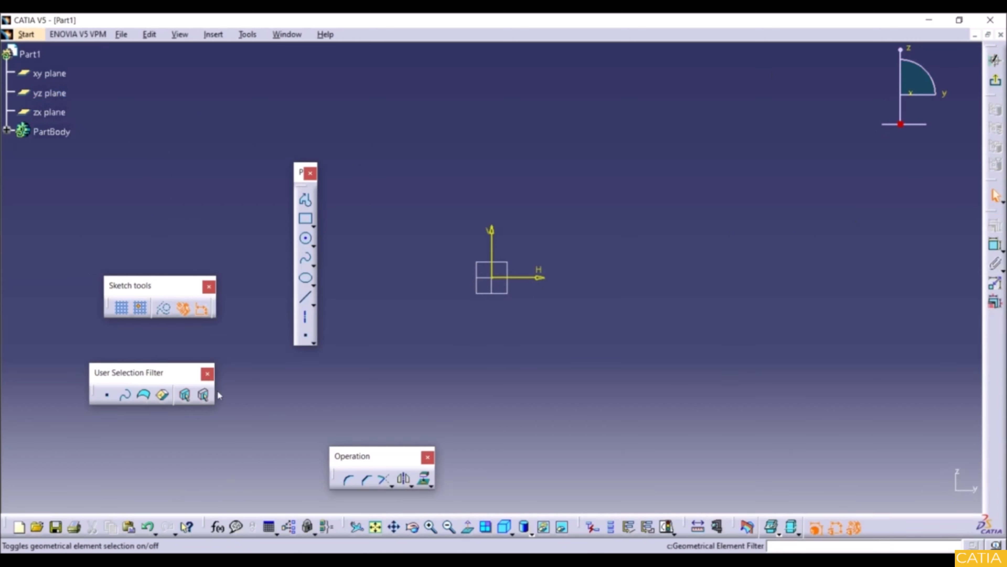
Step: Restore the default position of all toolbars through the customization settings
{"action": "right_click", "coordinate": [894, 530]}
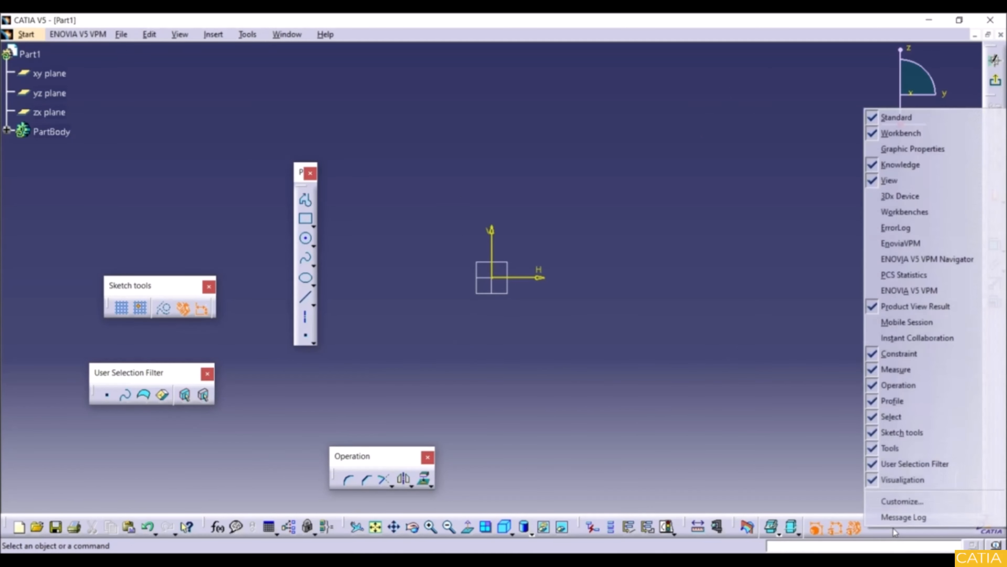
{"action": "left_click", "coordinate": [898, 501]}
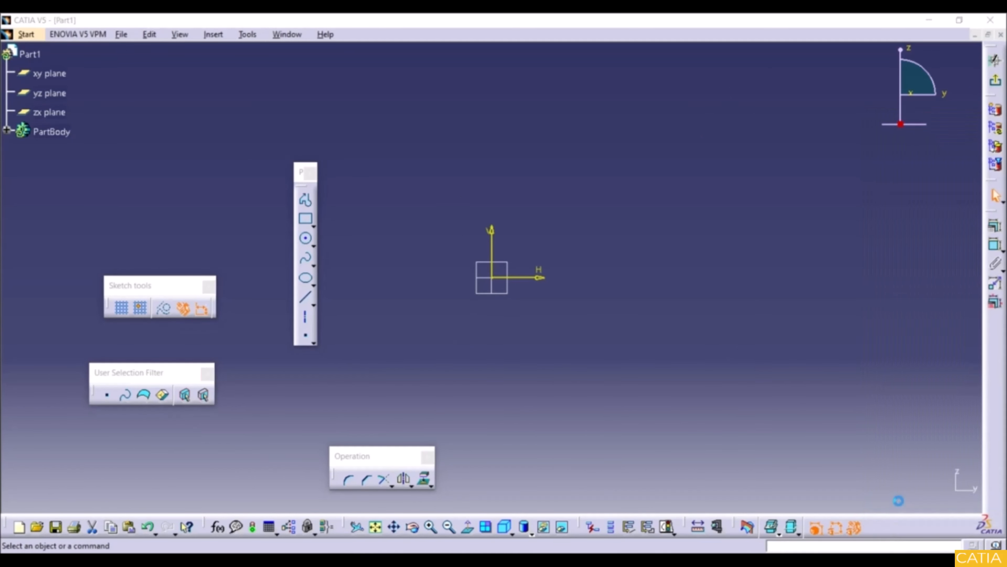
{"action": "left_click", "coordinate": [800, 242]}
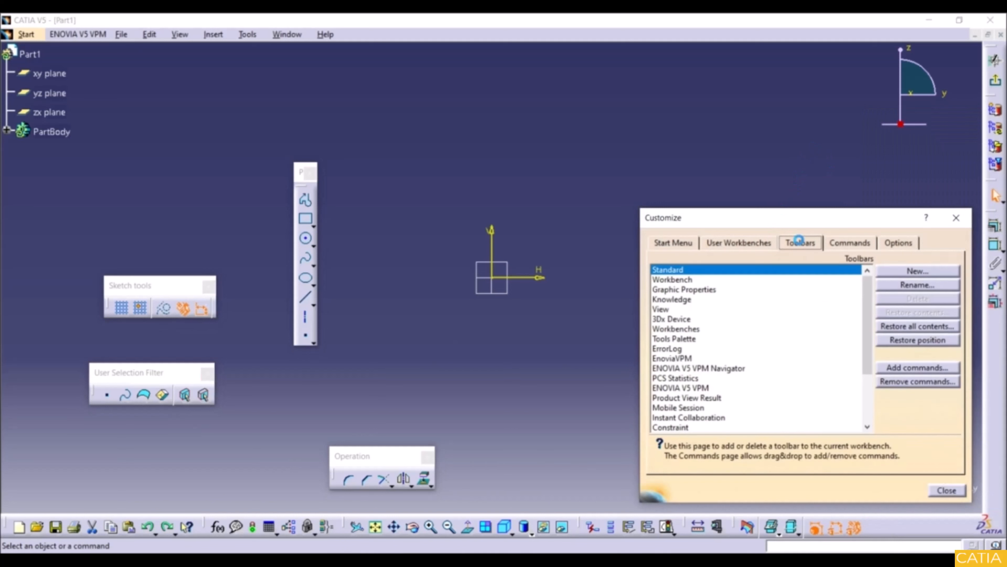
{"action": "left_click", "coordinate": [907, 343]}
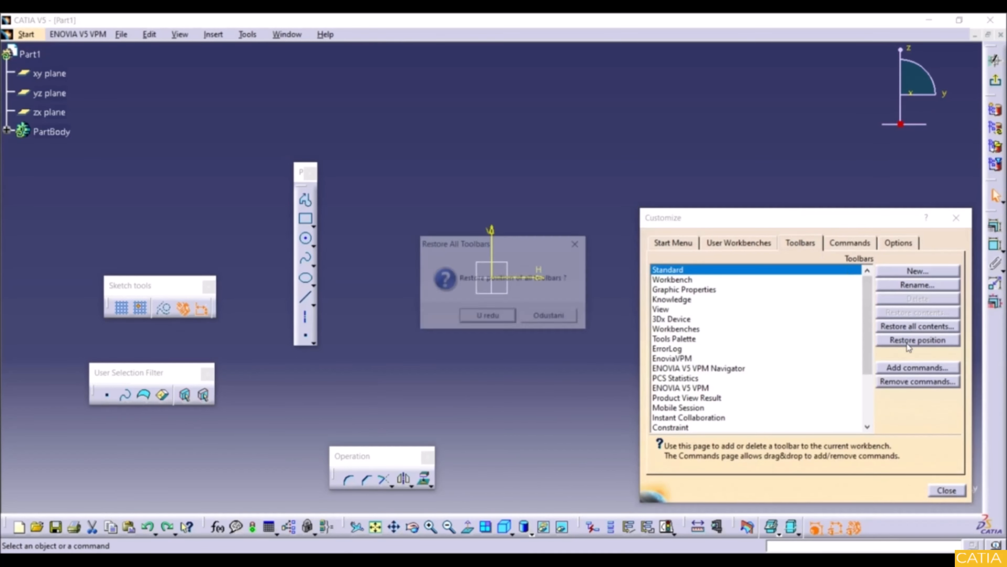
{"action": "left_click", "coordinate": [507, 317]}
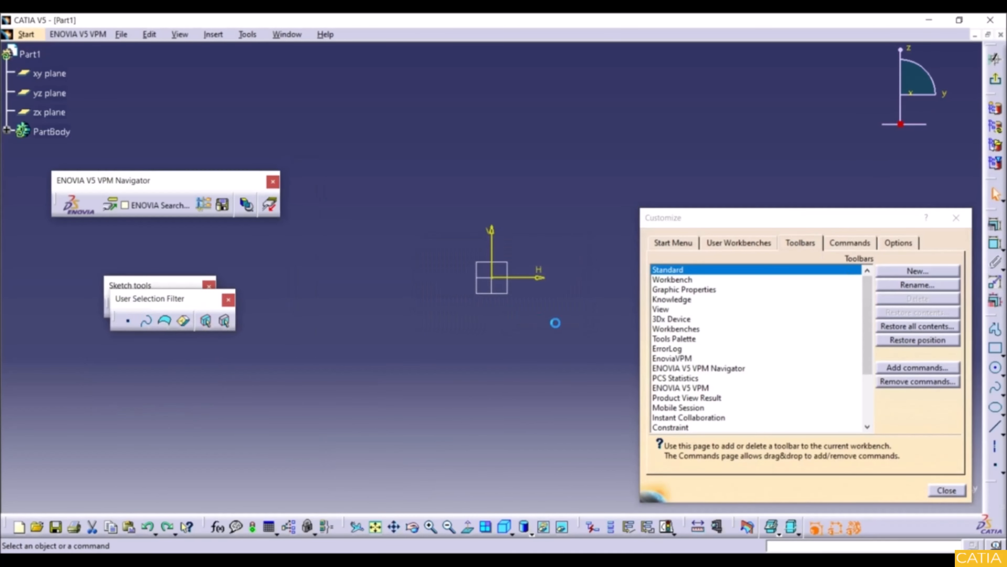
{"action": "left_click", "coordinate": [956, 218]}
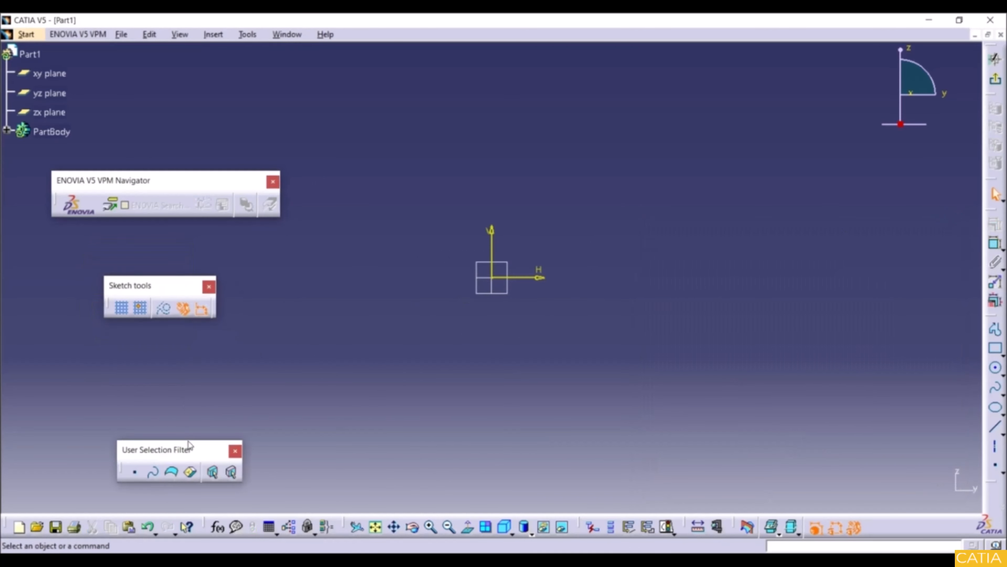
Step: Undock the Profile toolbar, make it horizontal and place it above the sketch origin
{"action": "left_click_drag", "start_coordinate": [991, 323], "coordinate": [326, 346]}
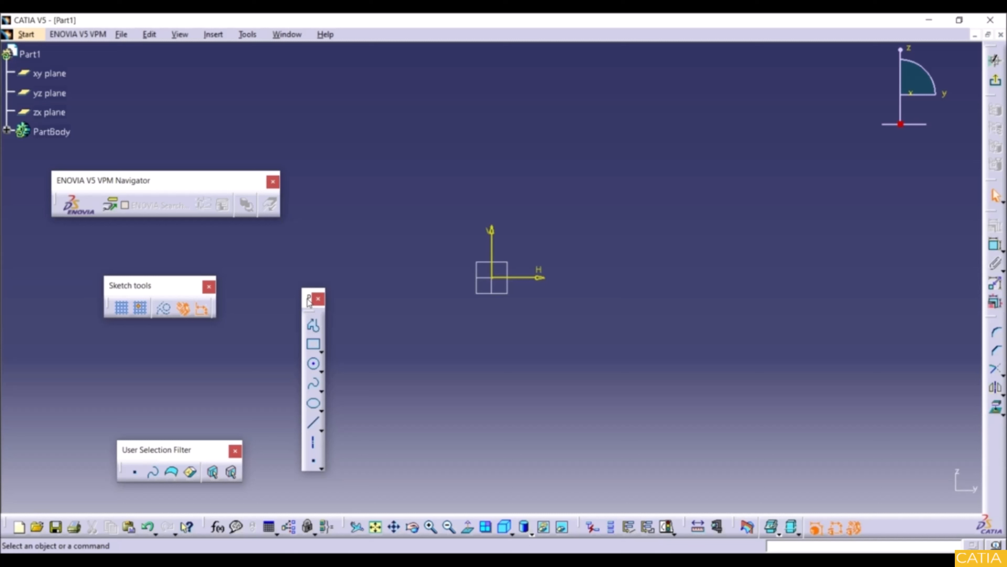
{"action": "left_click_drag", "start_coordinate": [309, 301], "coordinate": [383, 292]}
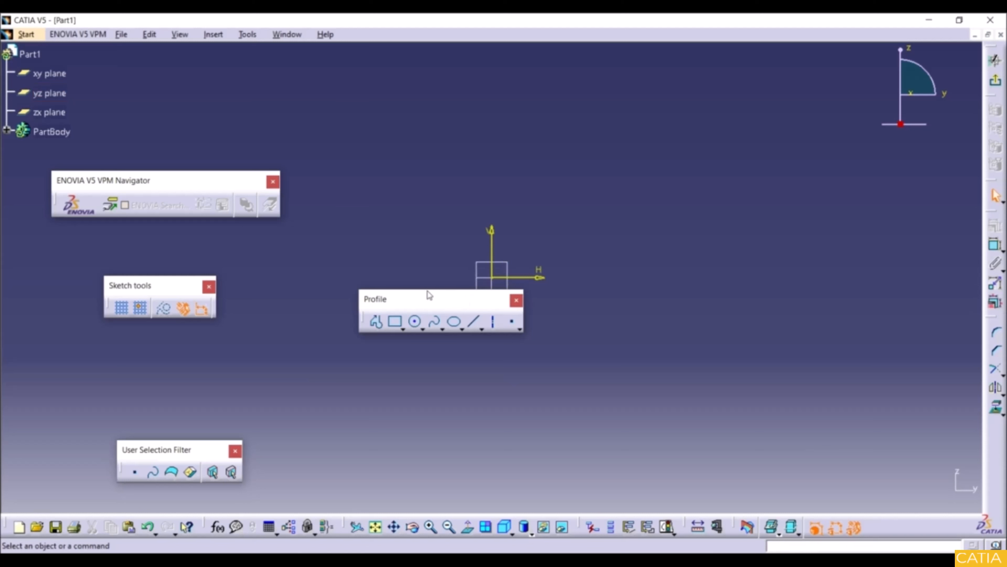
{"action": "left_click_drag", "start_coordinate": [426, 302], "coordinate": [555, 124]}
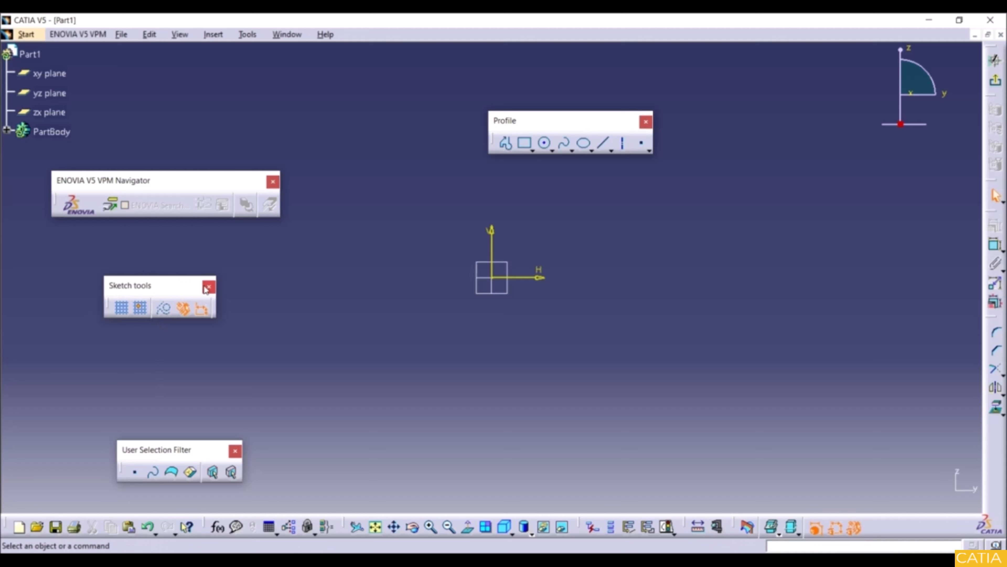
Step: Display the Sketcher grid
{"action": "left_click", "coordinate": [124, 309]}
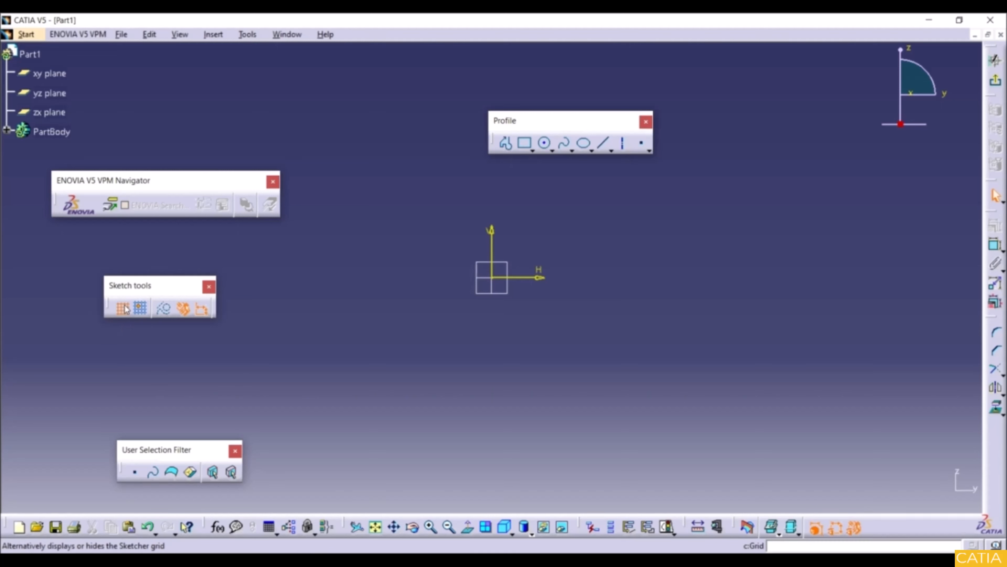
{"action": "left_click", "coordinate": [123, 308]}
{"action": "left_click", "coordinate": [119, 312]}
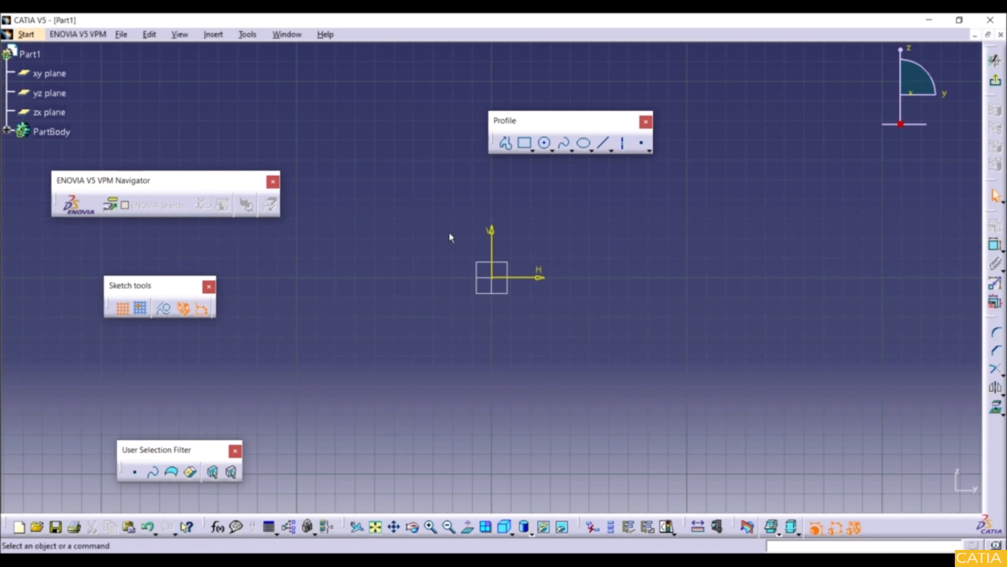
Step: Draw a closed right triangle with the Profile tool, from the origin horizontally, vertically downward and back, moving Sketch tools clear of the geometry
{"action": "left_click", "coordinate": [507, 144]}
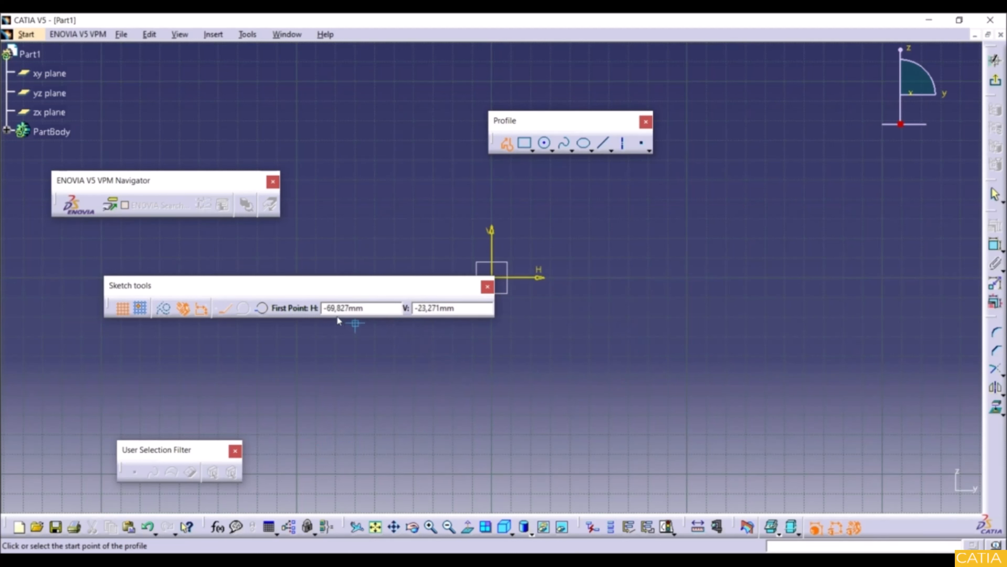
{"action": "left_click", "coordinate": [332, 309]}
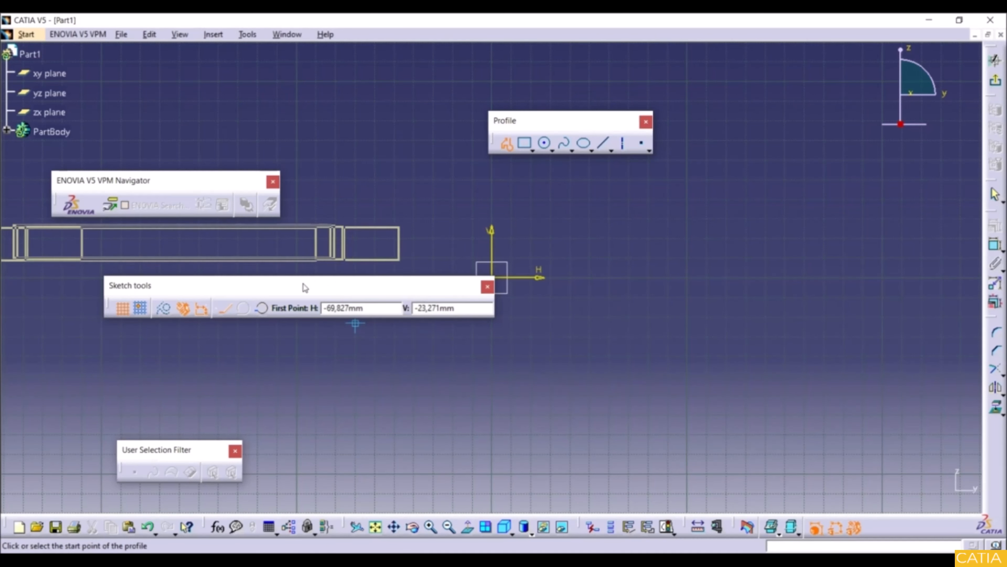
{"action": "left_click_drag", "start_coordinate": [402, 278], "coordinate": [302, 283]}
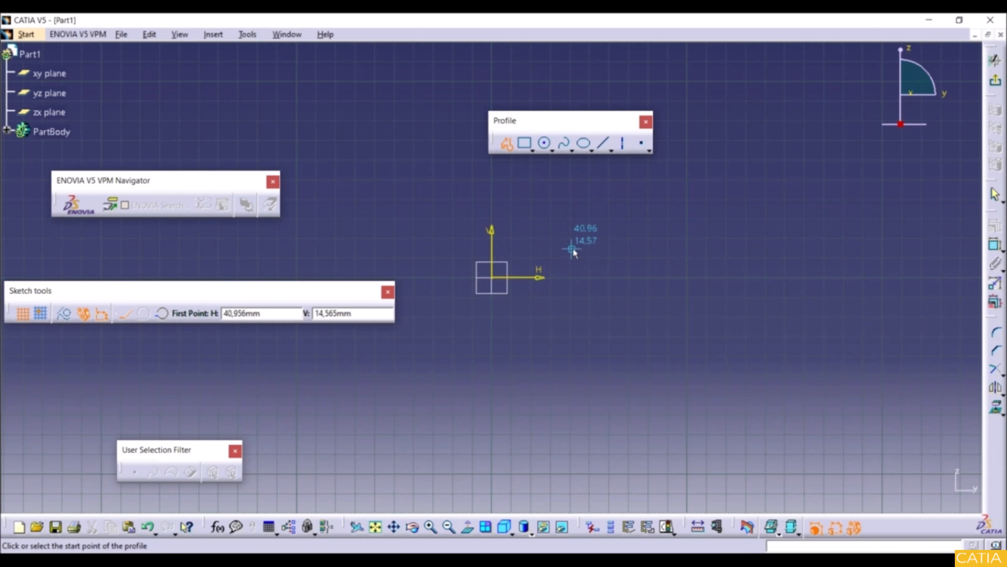
{"action": "left_click", "coordinate": [493, 278]}
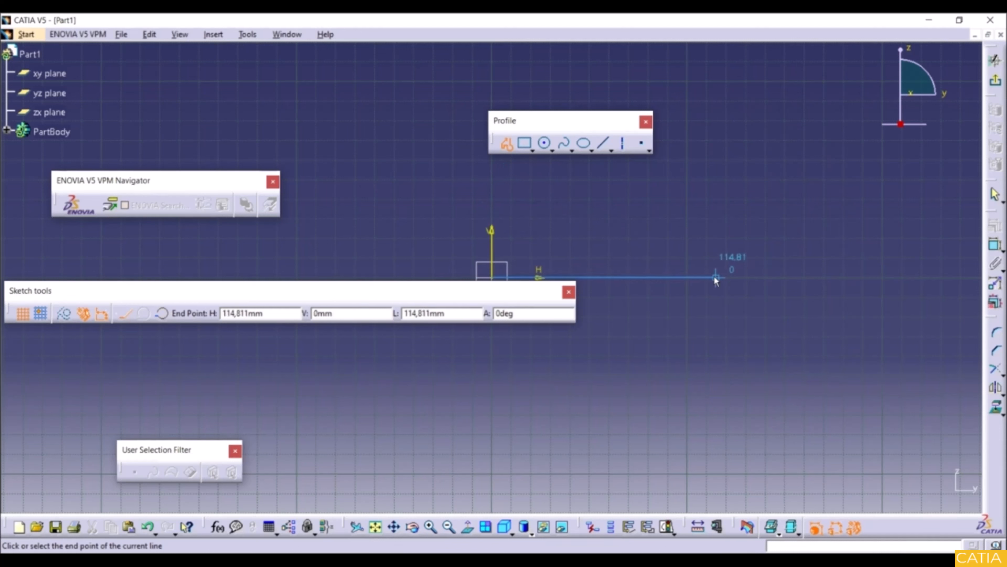
{"action": "left_click", "coordinate": [730, 277]}
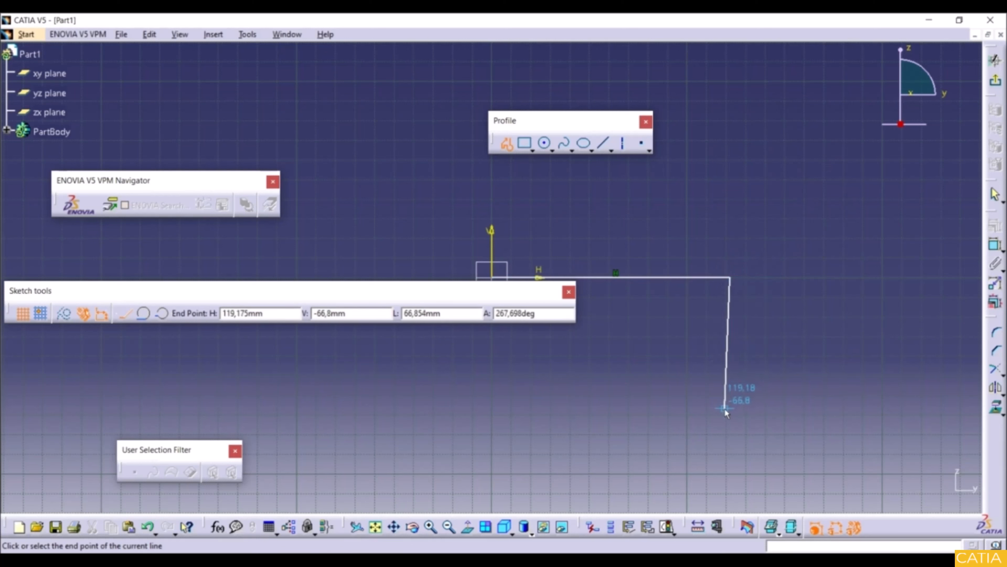
{"action": "left_click", "coordinate": [729, 431]}
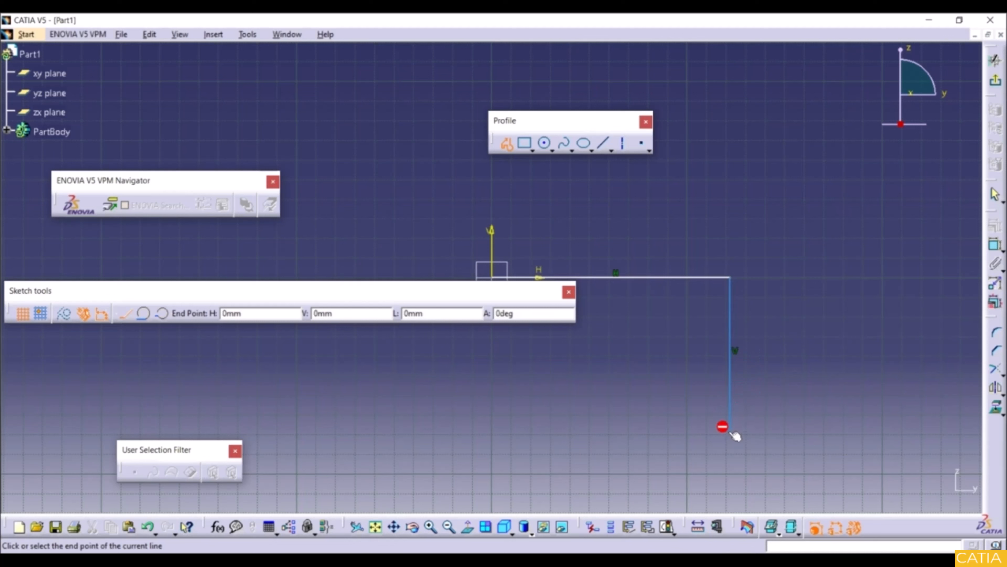
{"action": "mouse_move", "coordinate": [390, 294]}
{"action": "left_mouse_down"}
{"action": "mouse_move", "coordinate": [486, 161]}
{"action": "mouse_move", "coordinate": [443, 104]}
{"action": "left_mouse_up"}
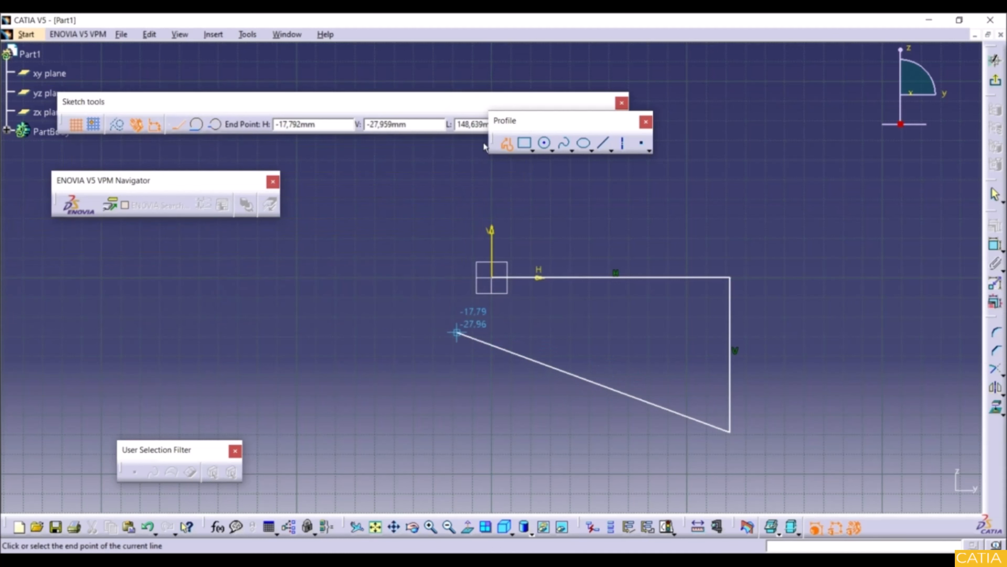
{"action": "left_click", "coordinate": [492, 278]}
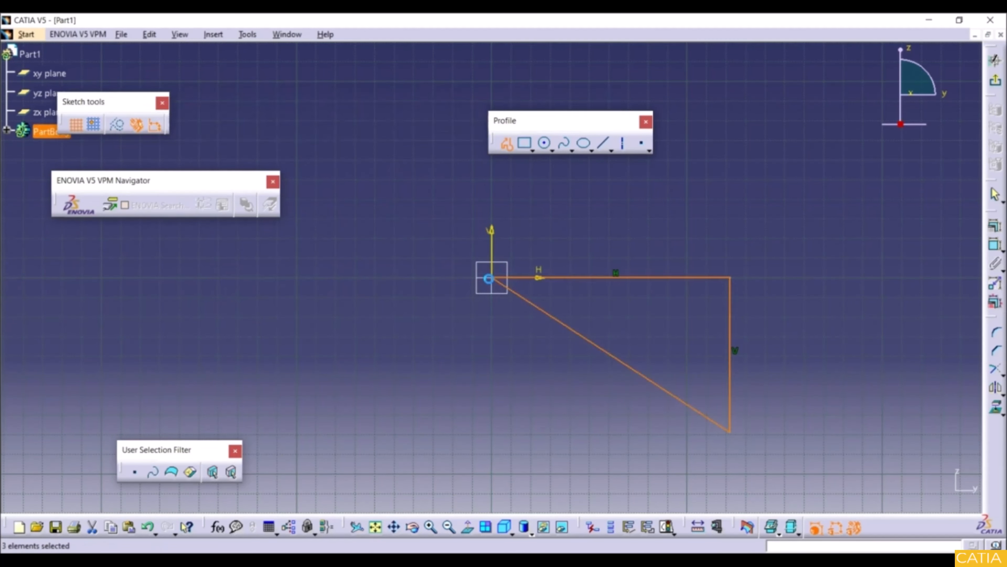
{"action": "left_click", "coordinate": [451, 367]}
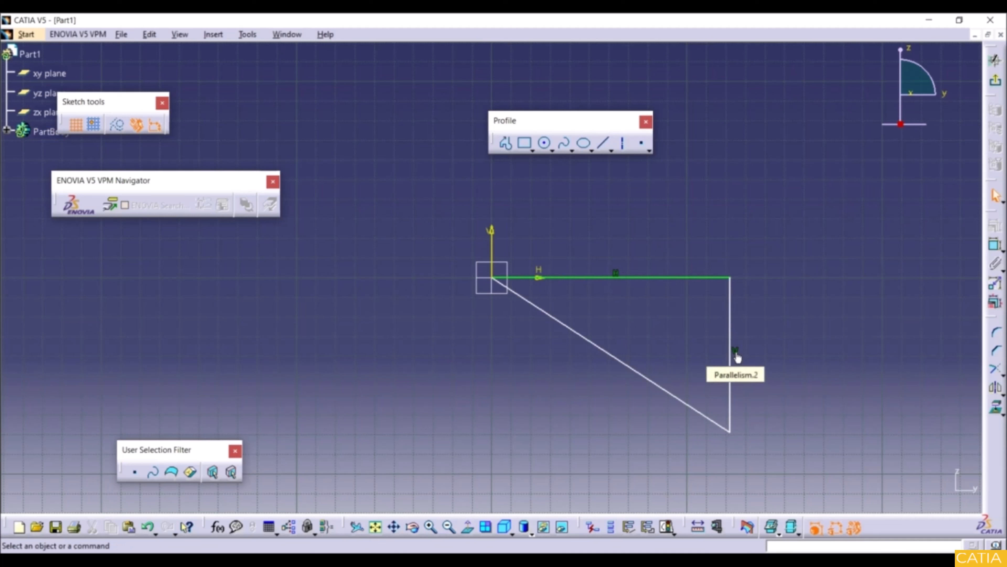
Step: Delete the triangle's sloped line and the remaining horizontal and vertical lines to empty the sketch
{"action": "left_click", "coordinate": [639, 372]}
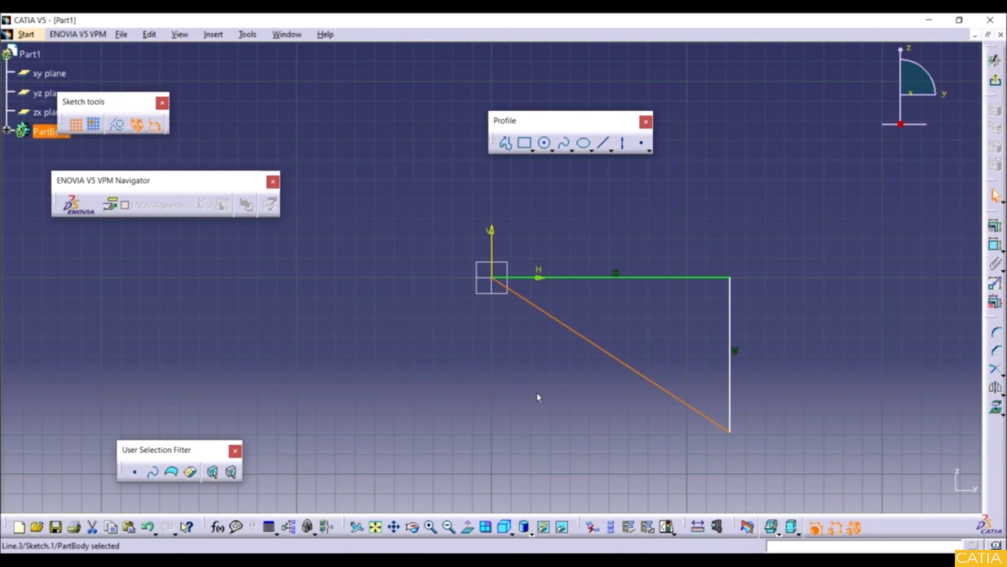
{"action": "key", "text": "Delete"}
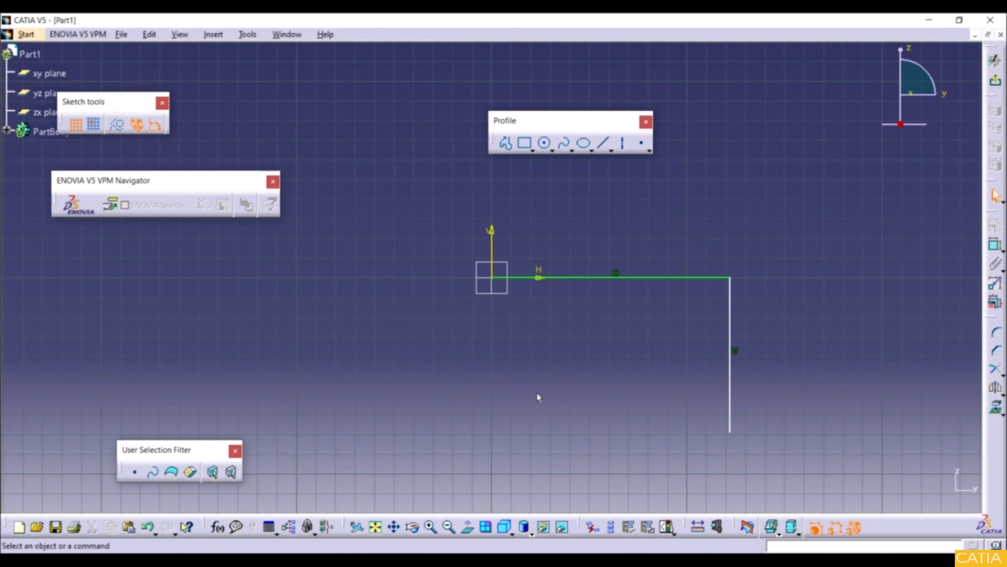
{"action": "left_click", "coordinate": [657, 274]}
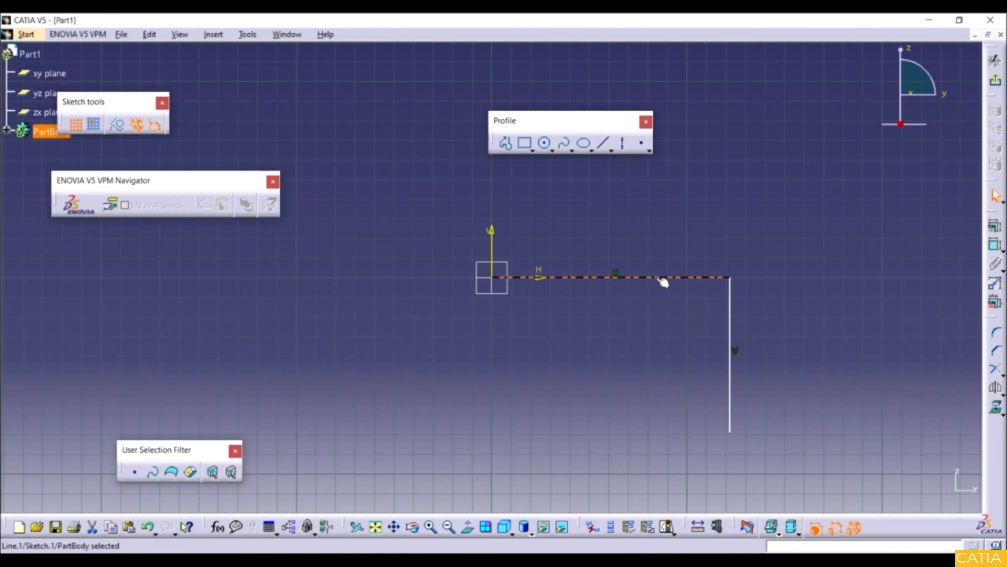
{"action": "left_click", "coordinate": [729, 324], "text": "ctrl"}
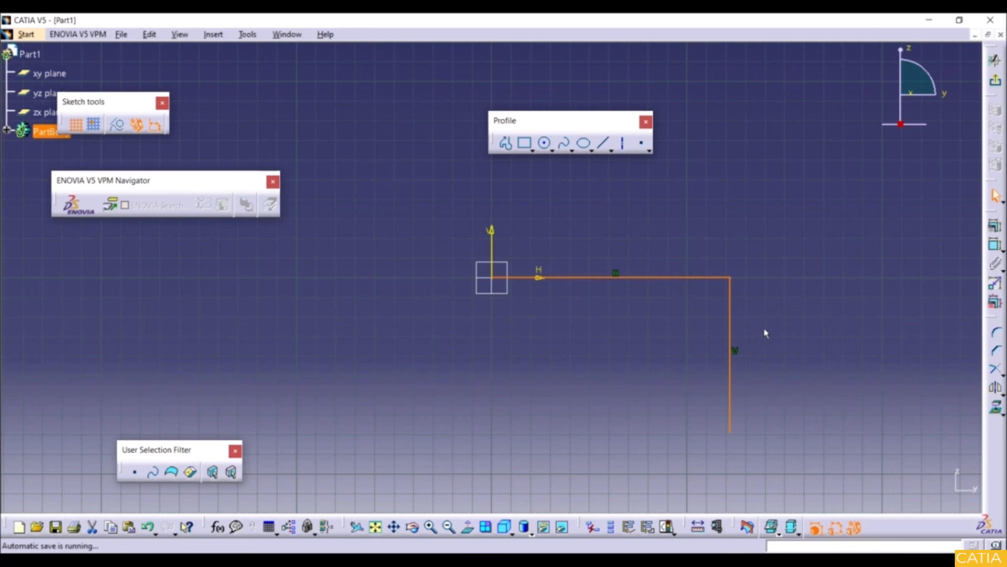
{"action": "left_click", "coordinate": [749, 317]}
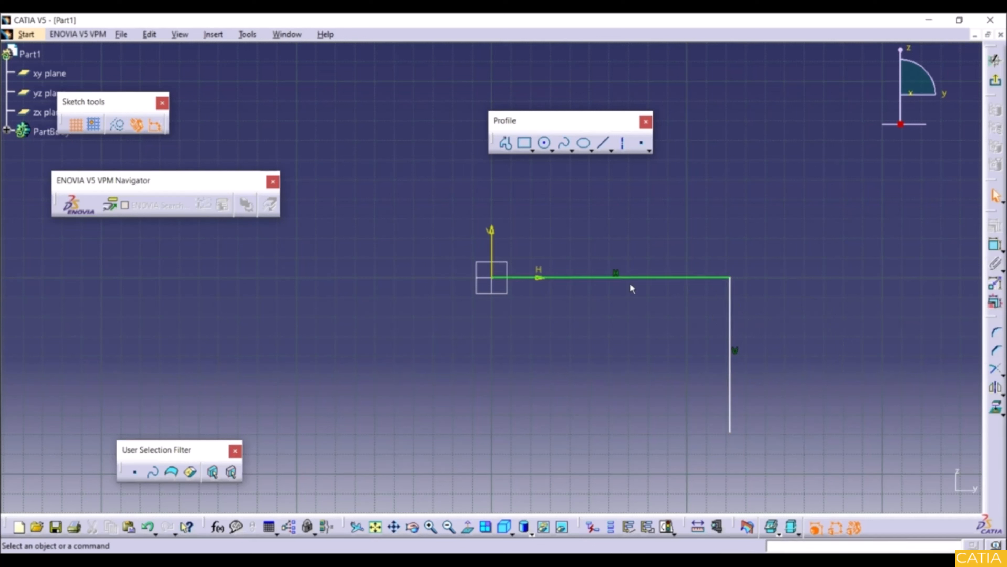
{"action": "mouse_move", "coordinate": [456, 229]}
{"action": "left_mouse_down"}
{"action": "mouse_move", "coordinate": [673, 342]}
{"action": "mouse_move", "coordinate": [771, 408]}
{"action": "mouse_move", "coordinate": [791, 457]}
{"action": "left_mouse_up"}
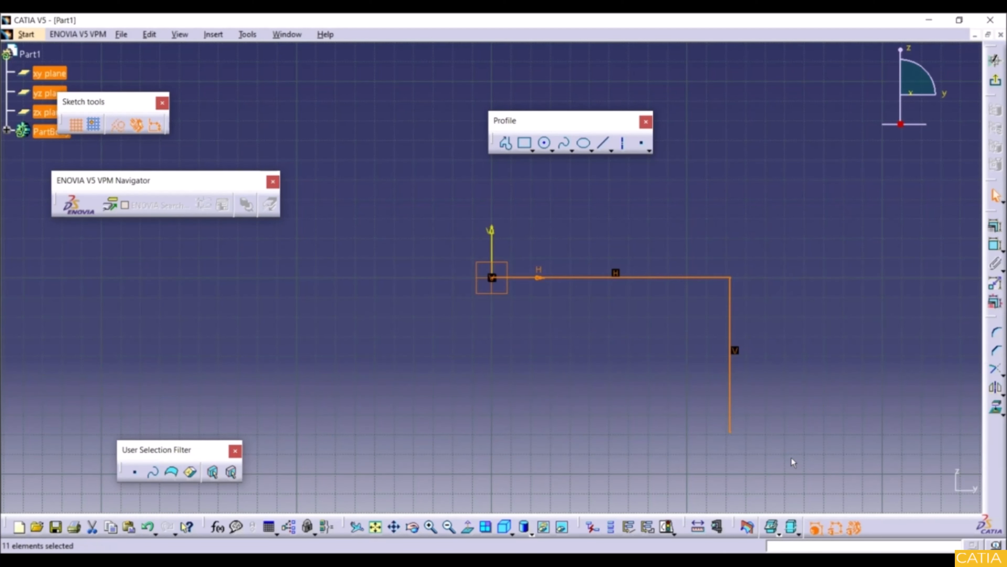
{"action": "key", "text": "Delete"}
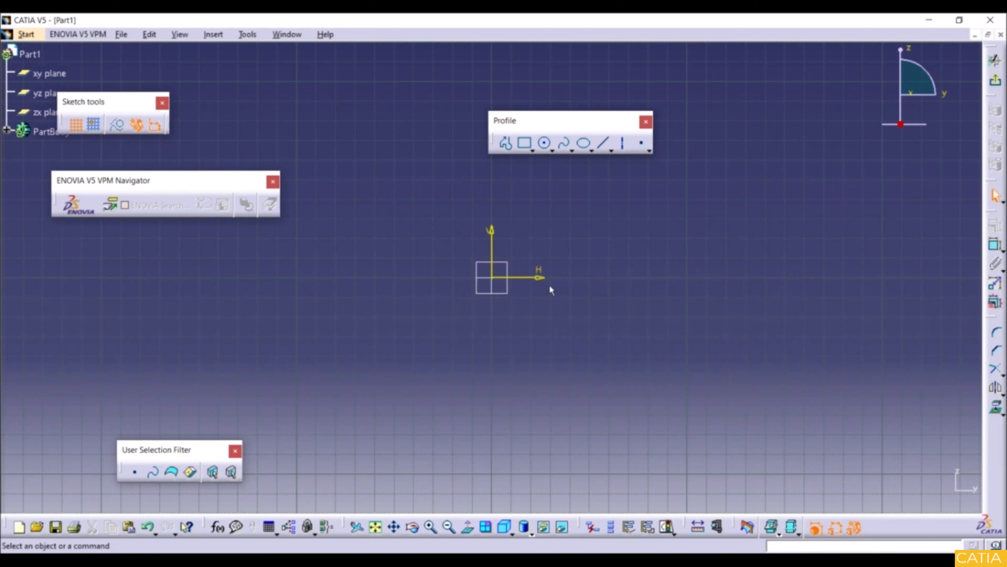
Step: Draw an open two-line profile from the origin, about 139 mm horizontally and vertically downward, and delete both lines
{"action": "left_click", "coordinate": [506, 143]}
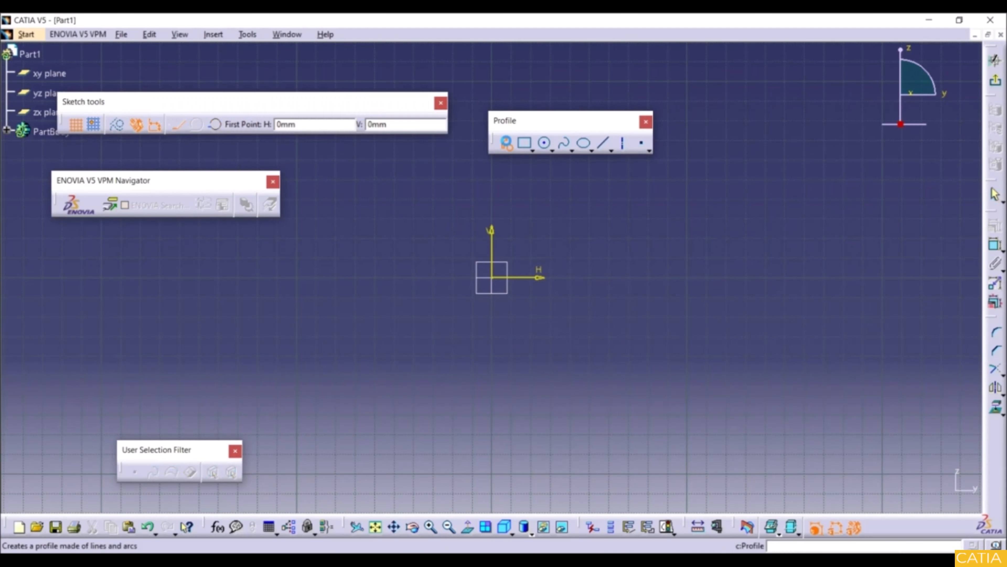
{"action": "left_click", "coordinate": [496, 278]}
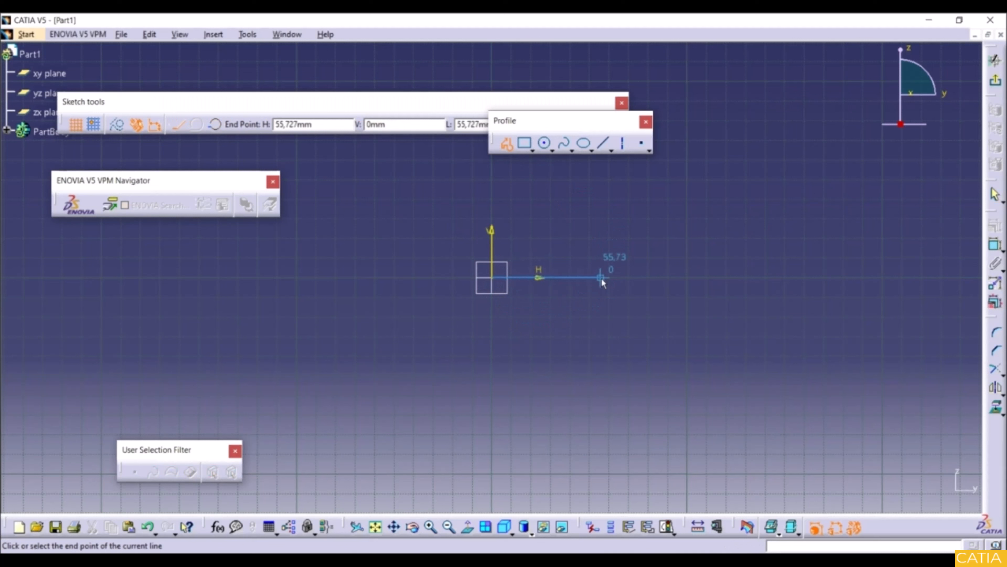
{"action": "left_click", "coordinate": [763, 277]}
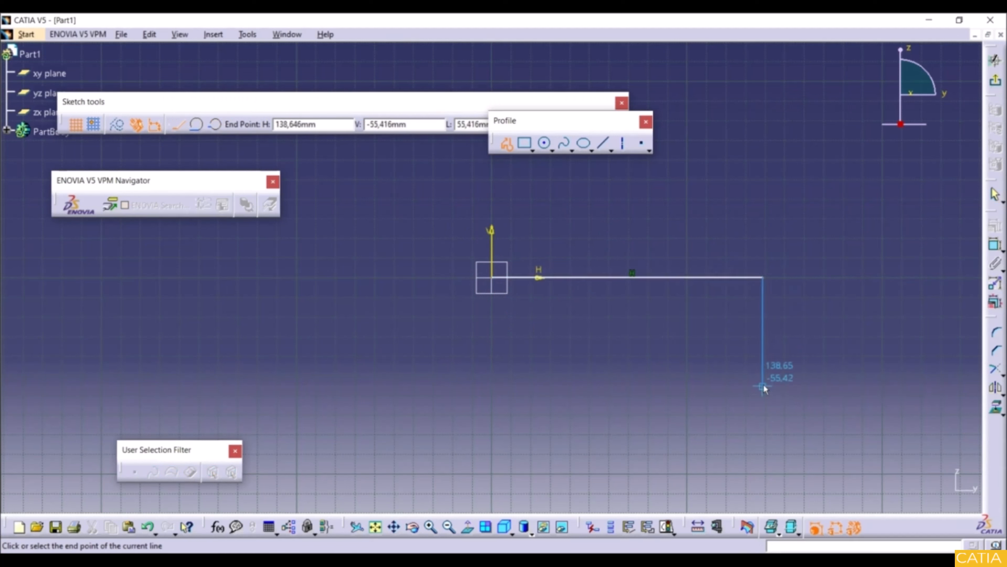
{"action": "left_click", "coordinate": [765, 444]}
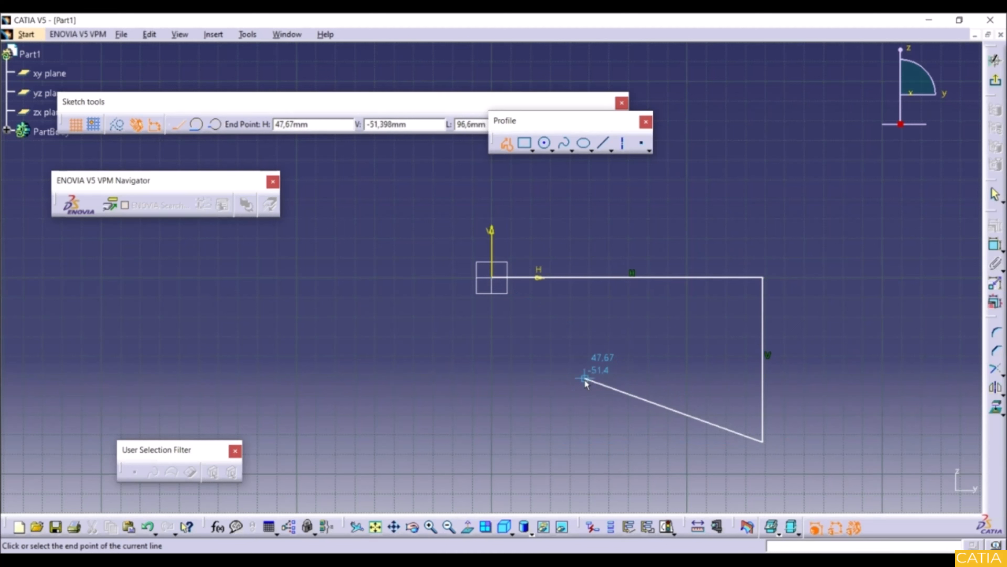
{"action": "key", "text": "Escape"}
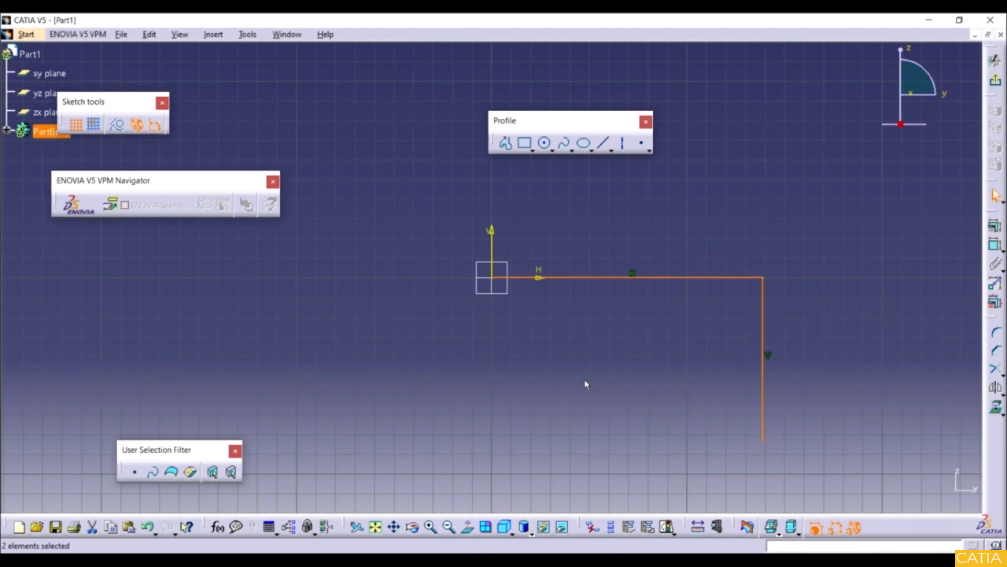
{"action": "key", "text": "Escape"}
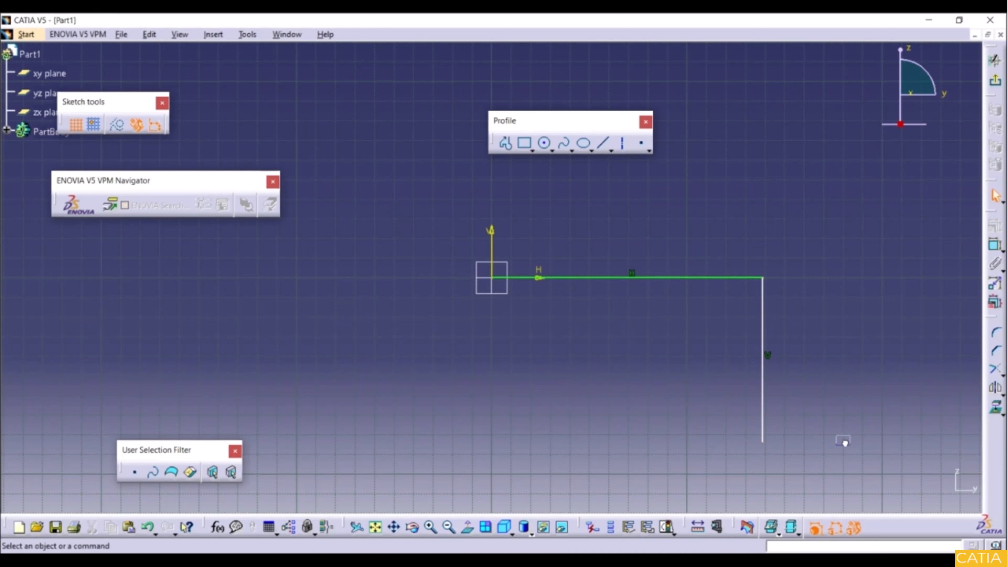
{"action": "mouse_move", "coordinate": [850, 444]}
{"action": "left_mouse_down"}
{"action": "mouse_move", "coordinate": [692, 276]}
{"action": "mouse_move", "coordinate": [534, 216]}
{"action": "mouse_move", "coordinate": [455, 210]}
{"action": "left_mouse_up"}
{"action": "key", "text": "Delete"}
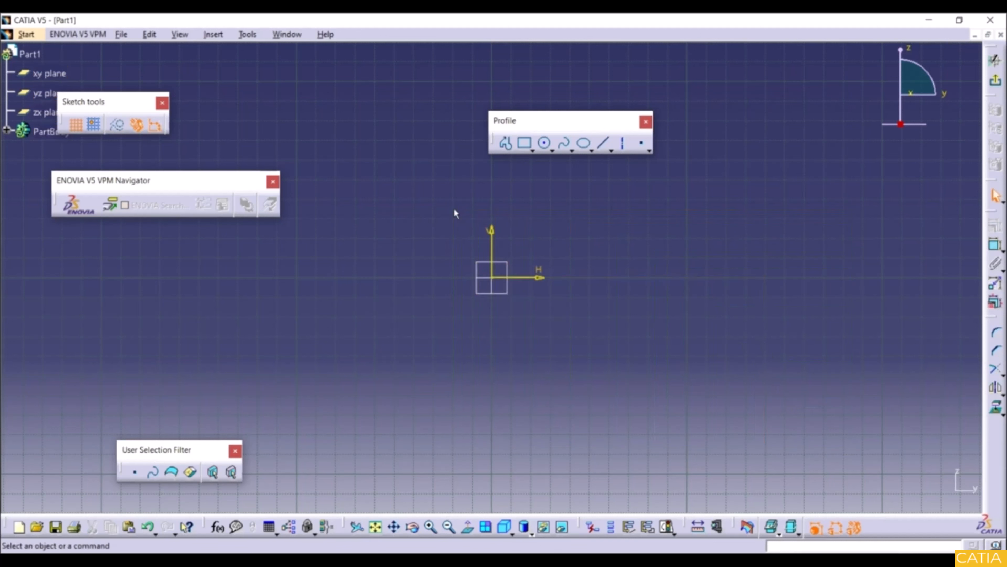
Step: Start a profile with an about 140 mm horizontal line from the origin, a quarter tangent arc of about 33 mm radius and a vertical line downward
{"action": "left_click", "coordinate": [506, 144]}
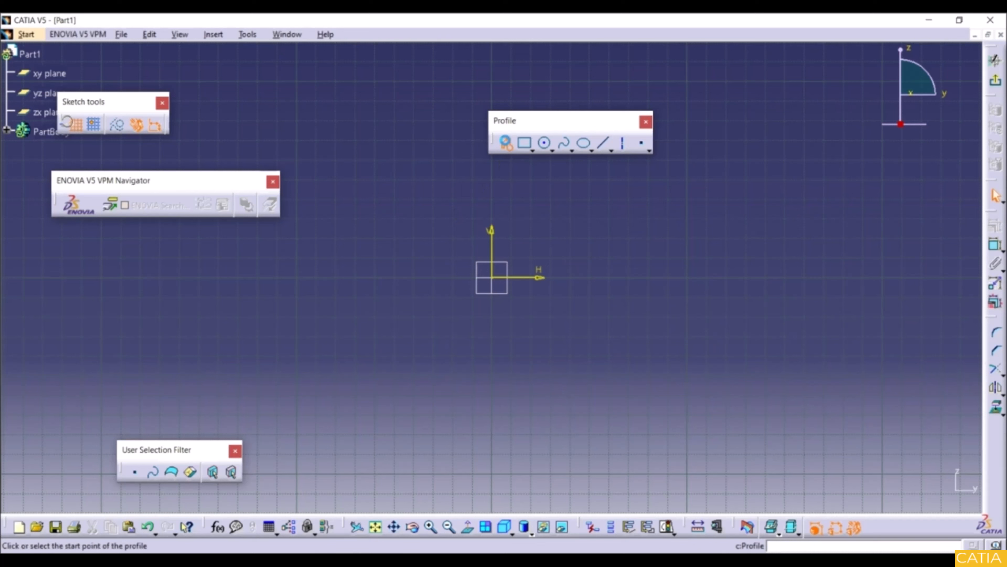
{"action": "left_click", "coordinate": [500, 283]}
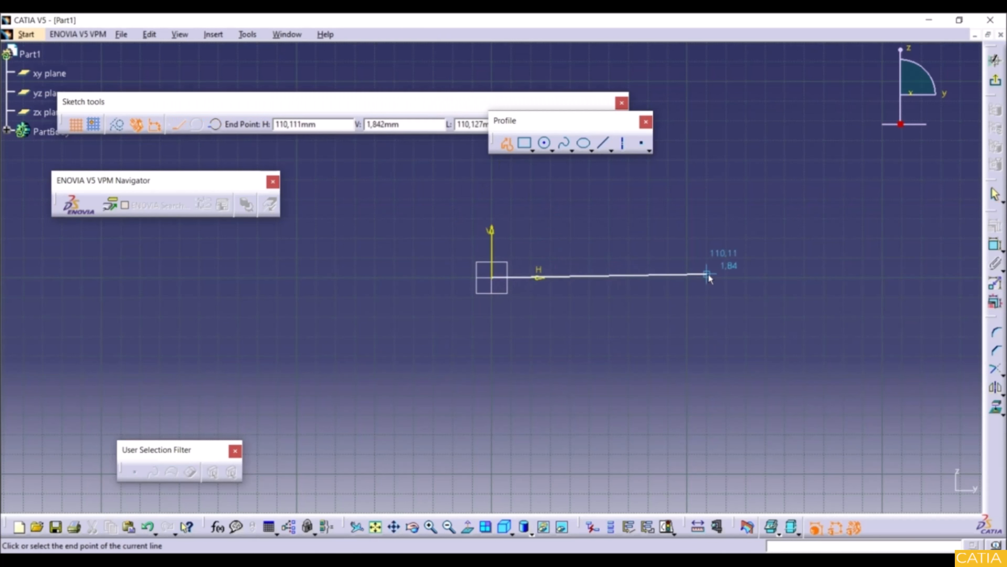
{"action": "left_click", "coordinate": [764, 276]}
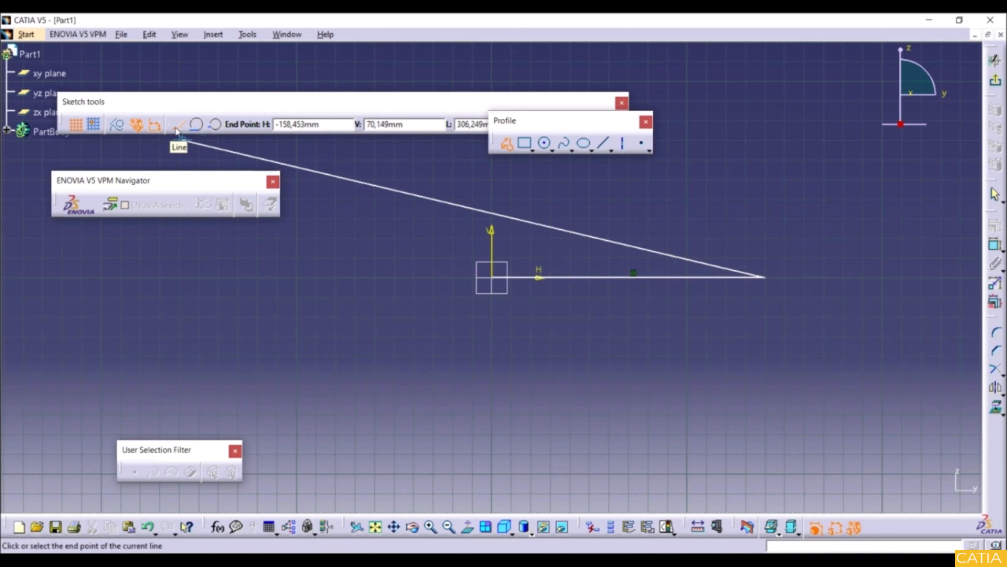
{"action": "left_click", "coordinate": [196, 126]}
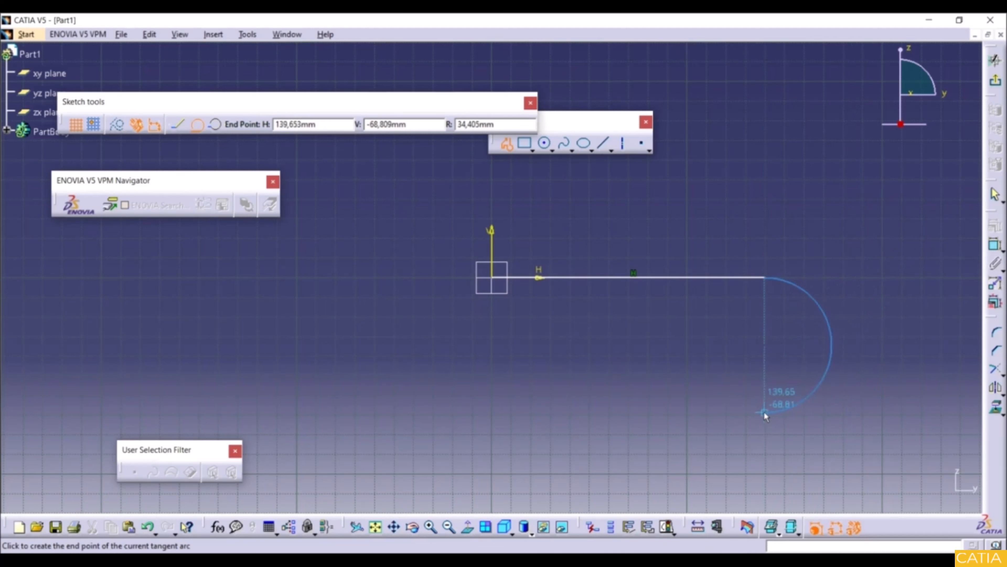
{"action": "left_click", "coordinate": [830, 344]}
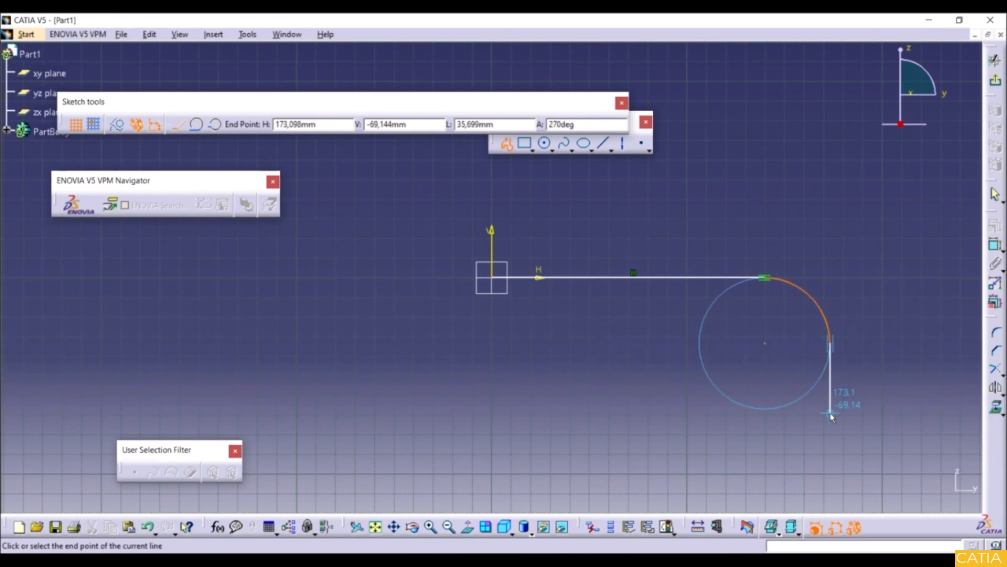
{"action": "left_click", "coordinate": [829, 438]}
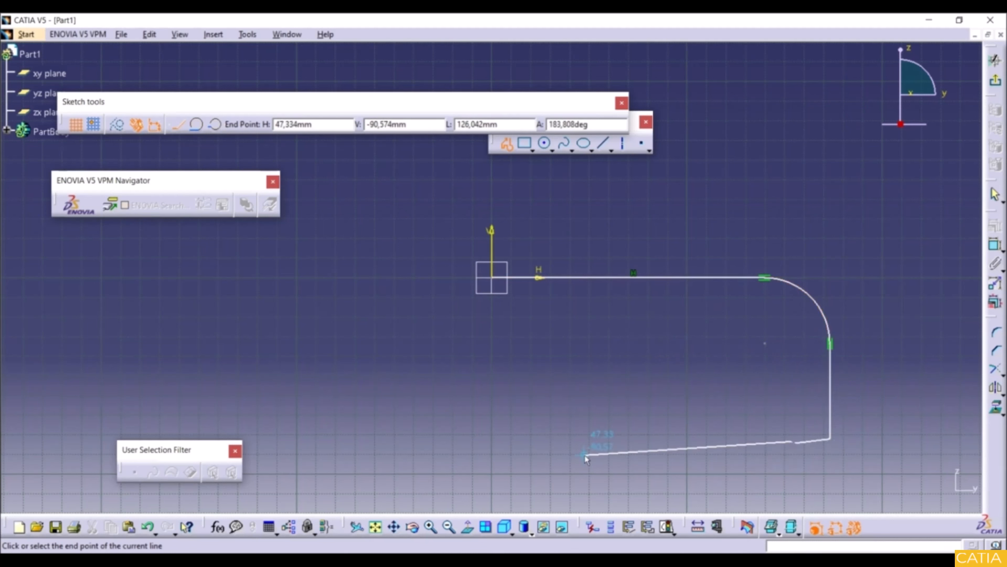
Step: Continue with a downward-bulging three-point arc and an about 78 mm horizontal line to the V axis, and close the profile at the origin
{"action": "left_click", "coordinate": [216, 126]}
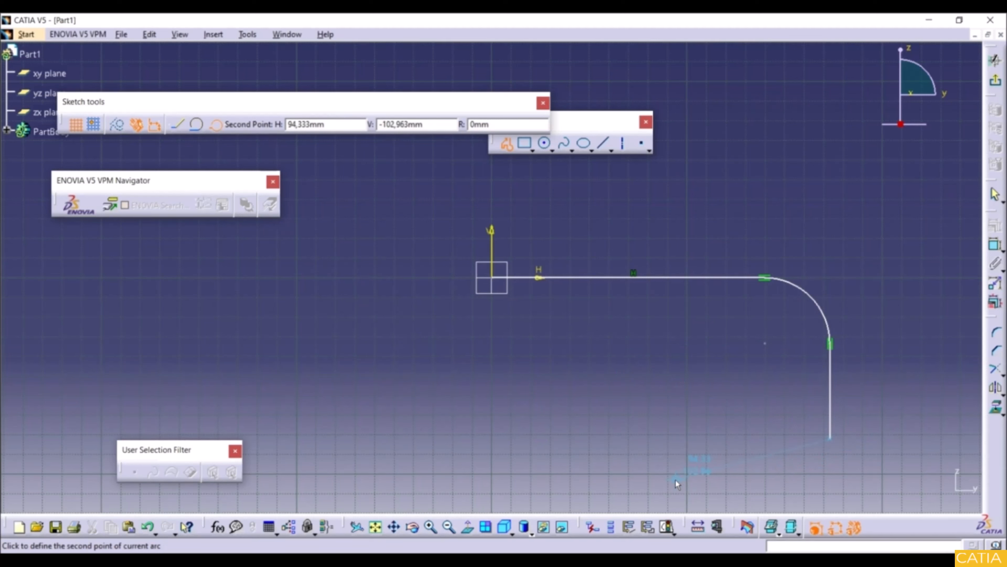
{"action": "left_click", "coordinate": [744, 479]}
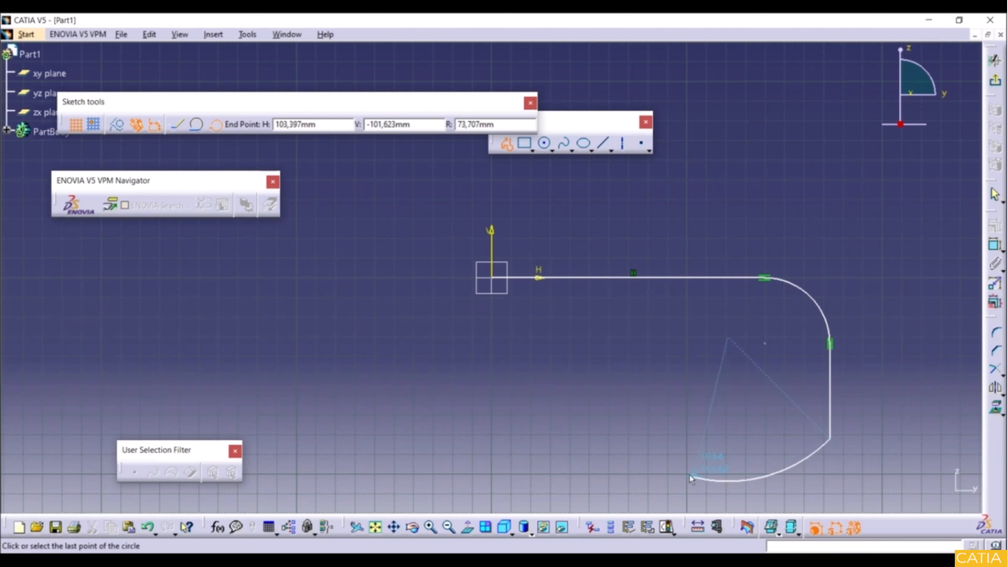
{"action": "left_click", "coordinate": [644, 439]}
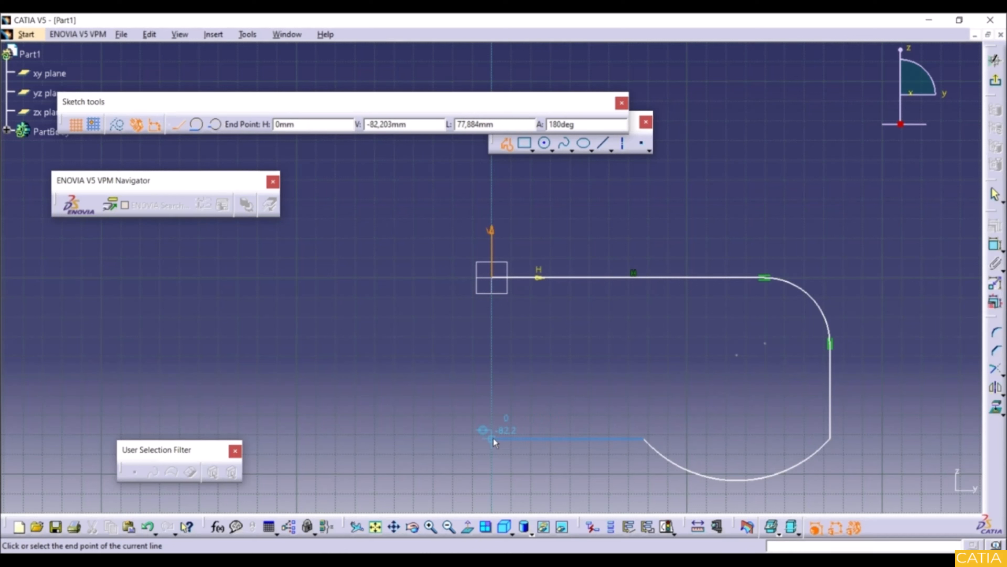
{"action": "left_click", "coordinate": [493, 438]}
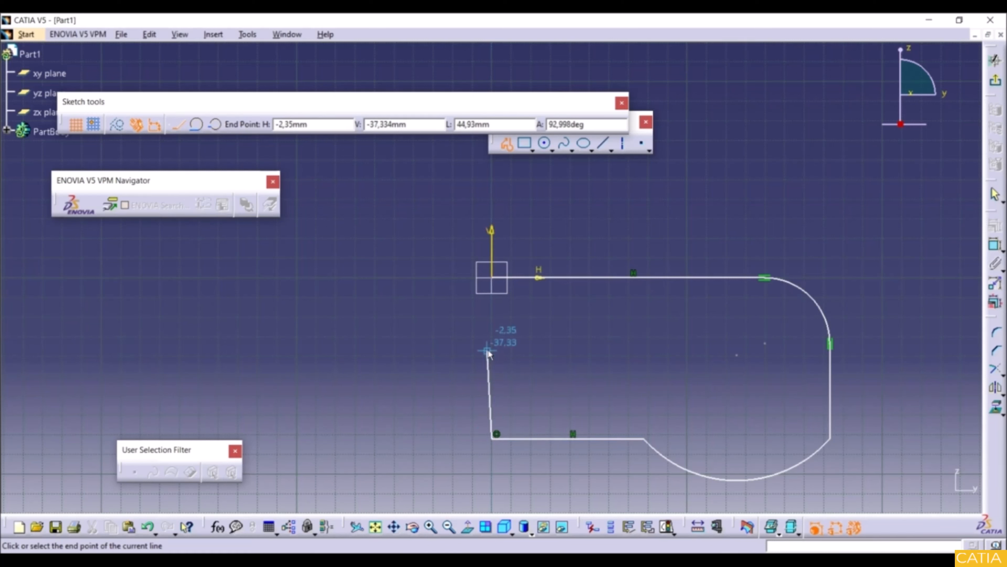
{"action": "left_click", "coordinate": [492, 277]}
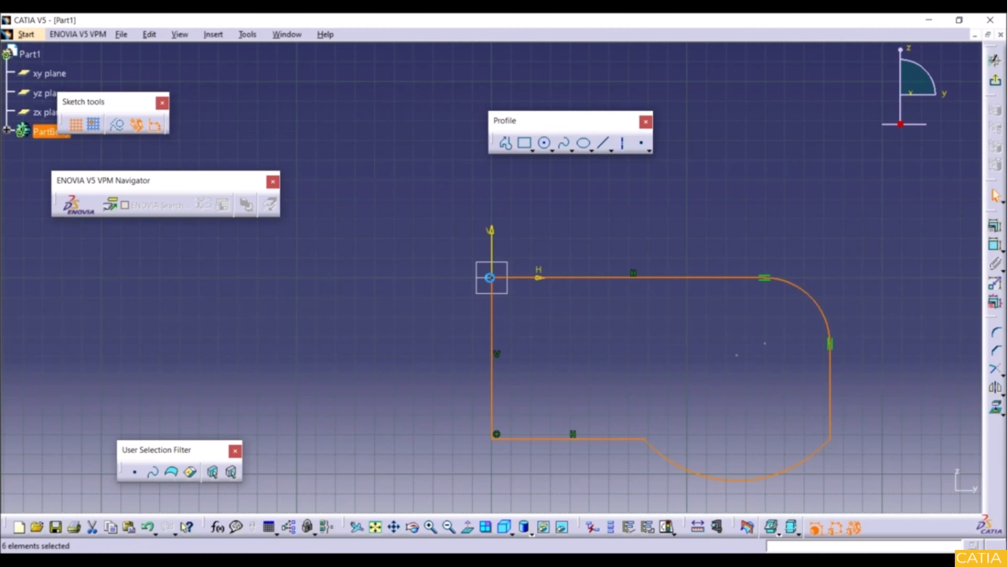
{"action": "left_click", "coordinate": [405, 334]}
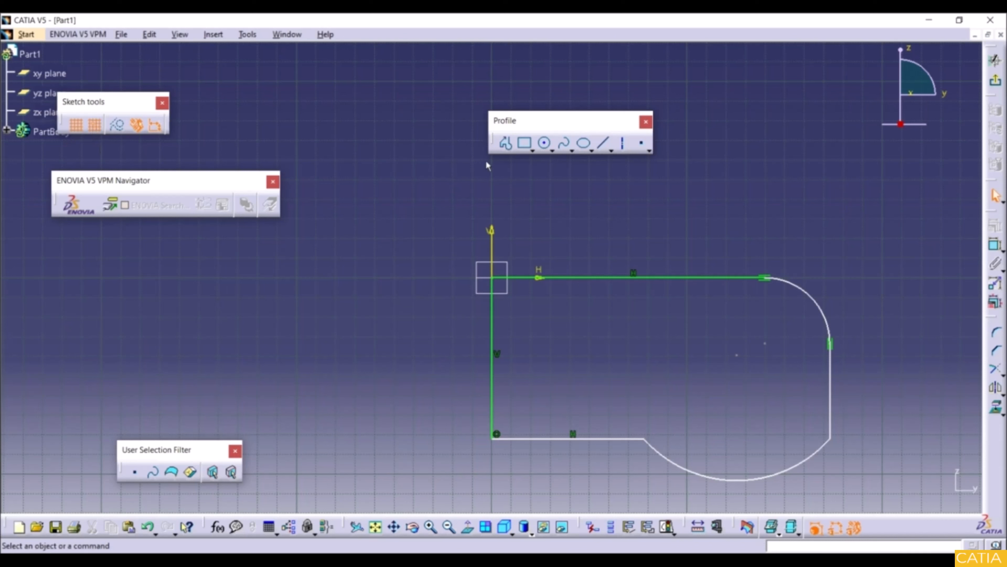
Step: With Snap to Point on, draw a closed triangular profile above the first shape through (-50, 30), (110, 30) and (110, 60) mm
{"action": "left_click", "coordinate": [507, 144]}
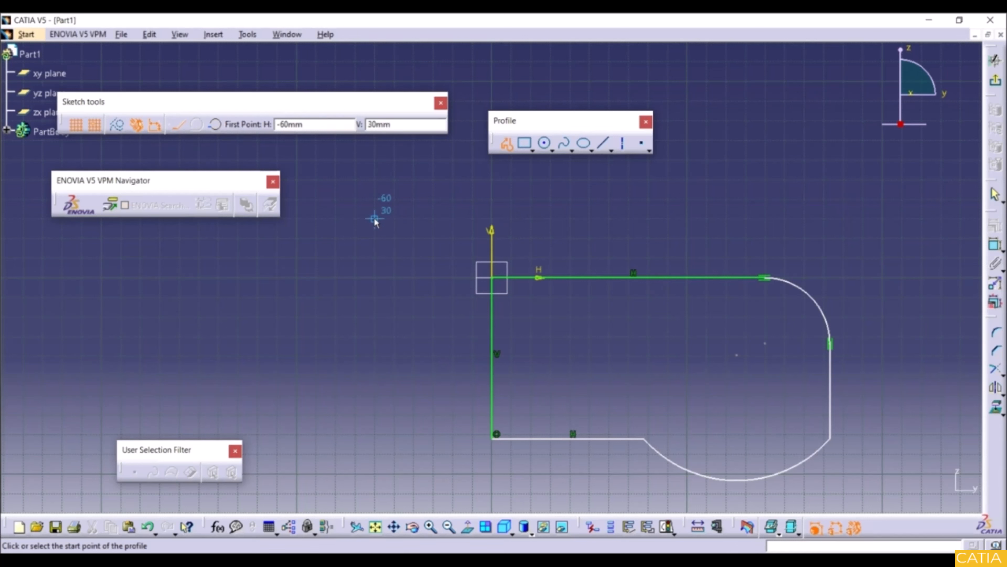
{"action": "left_click", "coordinate": [398, 216]}
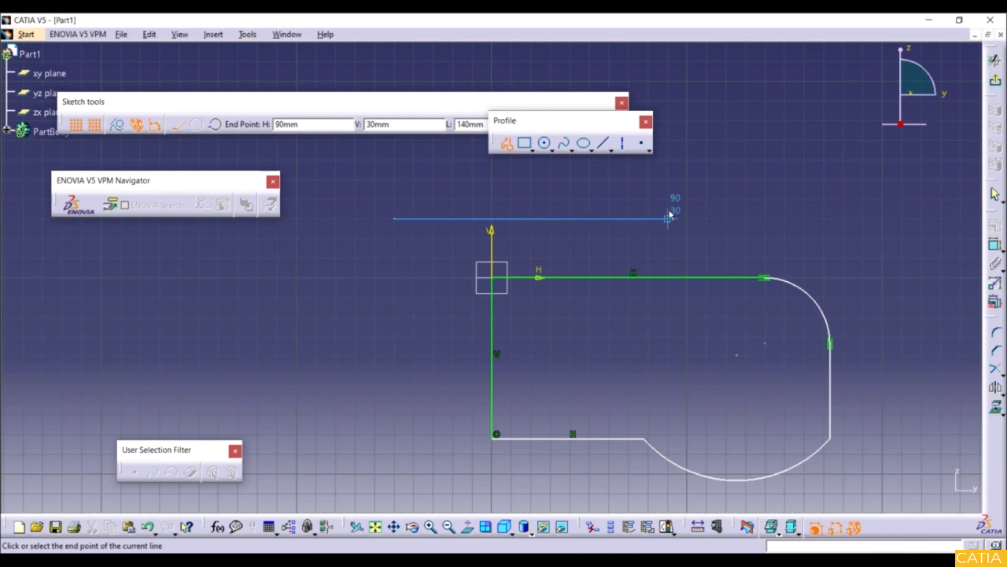
{"action": "left_click", "coordinate": [706, 218]}
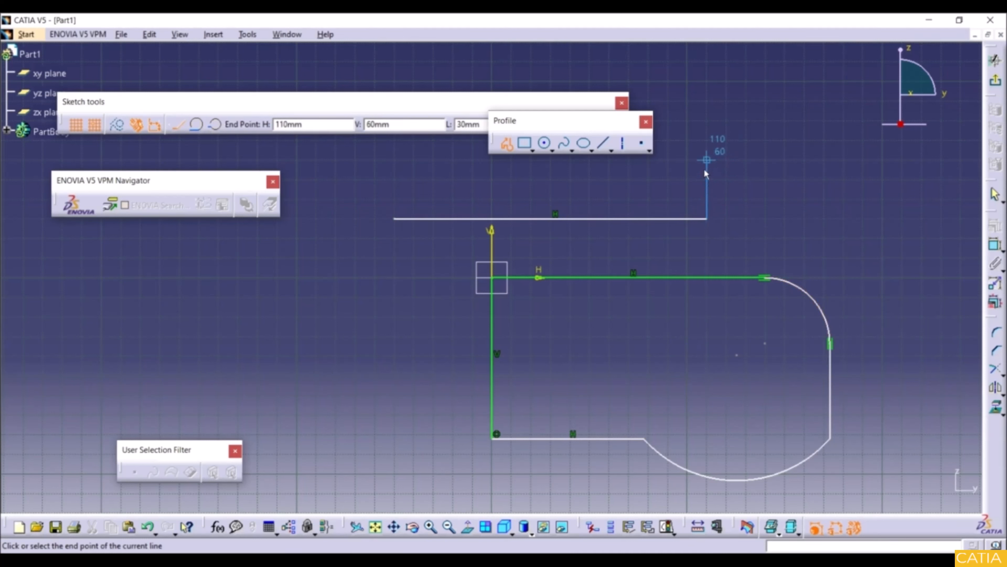
{"action": "left_click", "coordinate": [707, 160]}
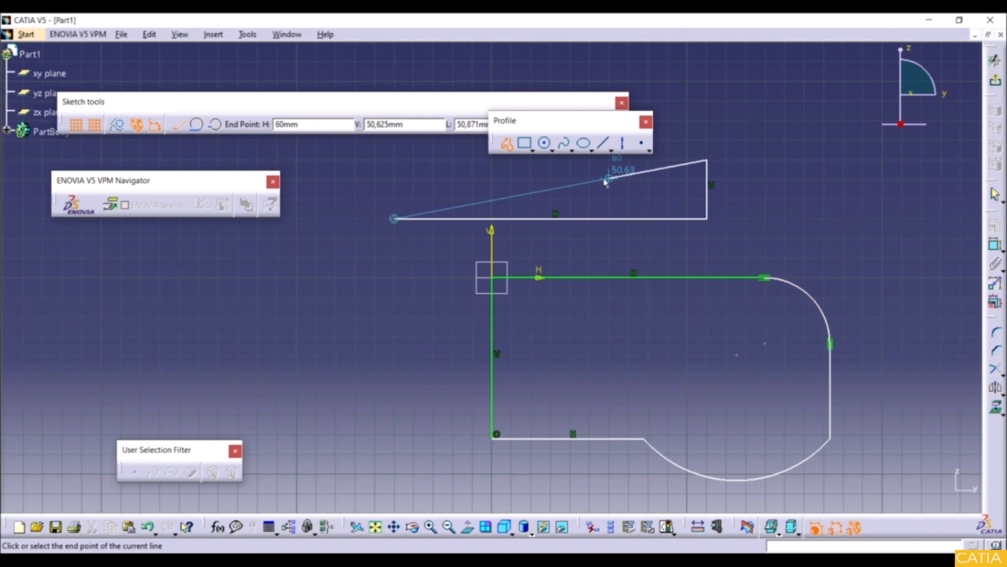
{"action": "left_click", "coordinate": [395, 219]}
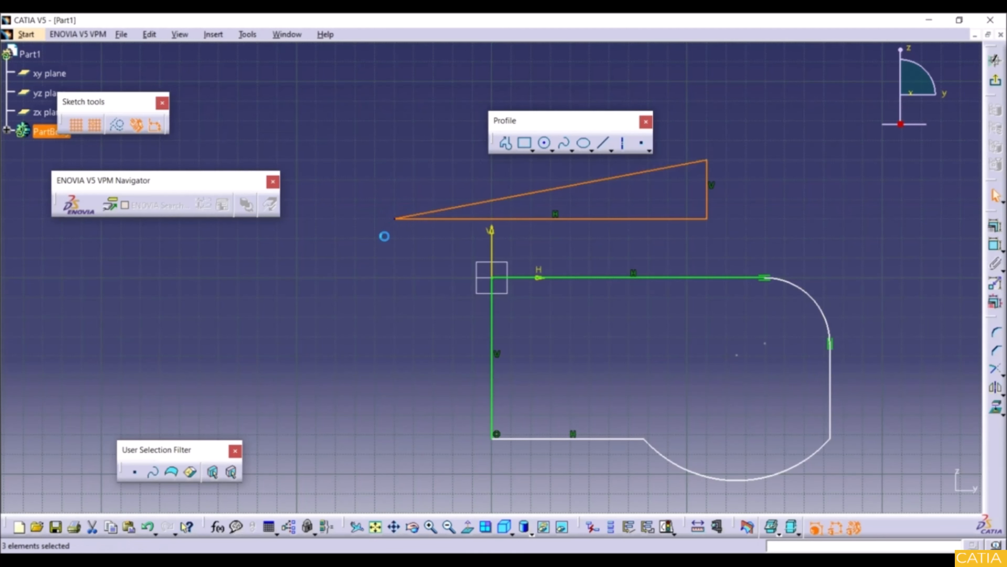
{"action": "left_click", "coordinate": [368, 284]}
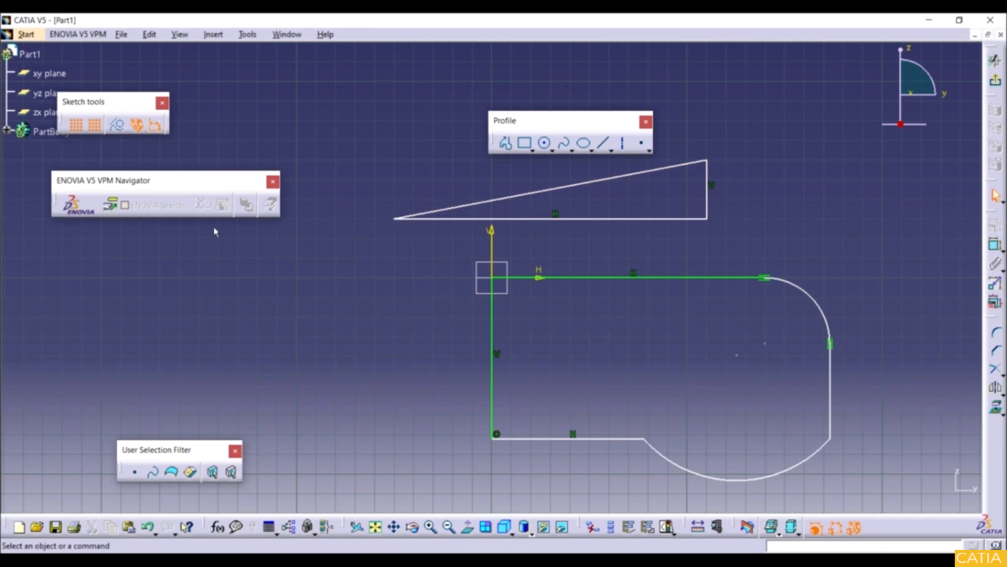
Step: Turn off Snap to Point and hide the Sketcher grid
{"action": "left_click", "coordinate": [94, 127]}
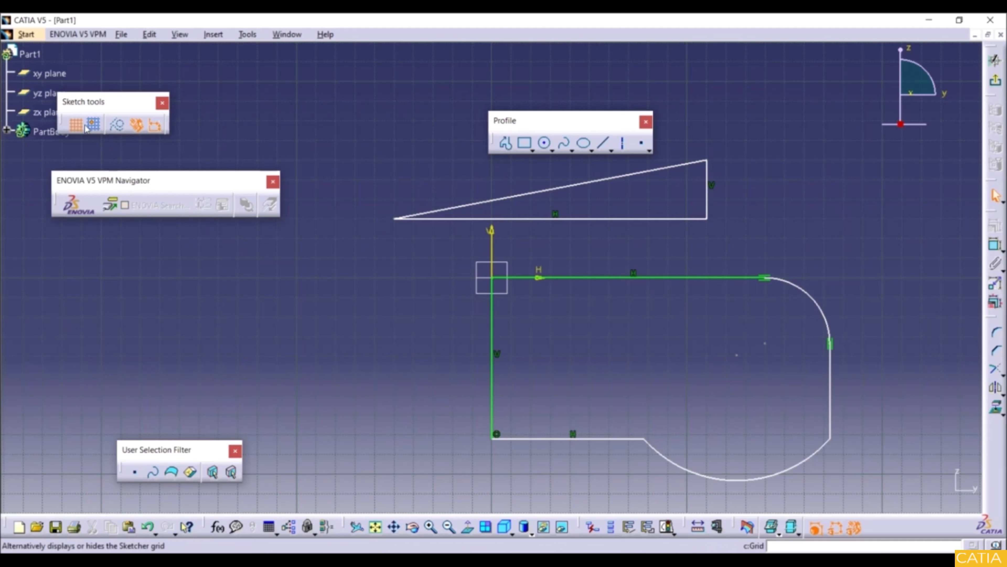
{"action": "left_click", "coordinate": [77, 125]}
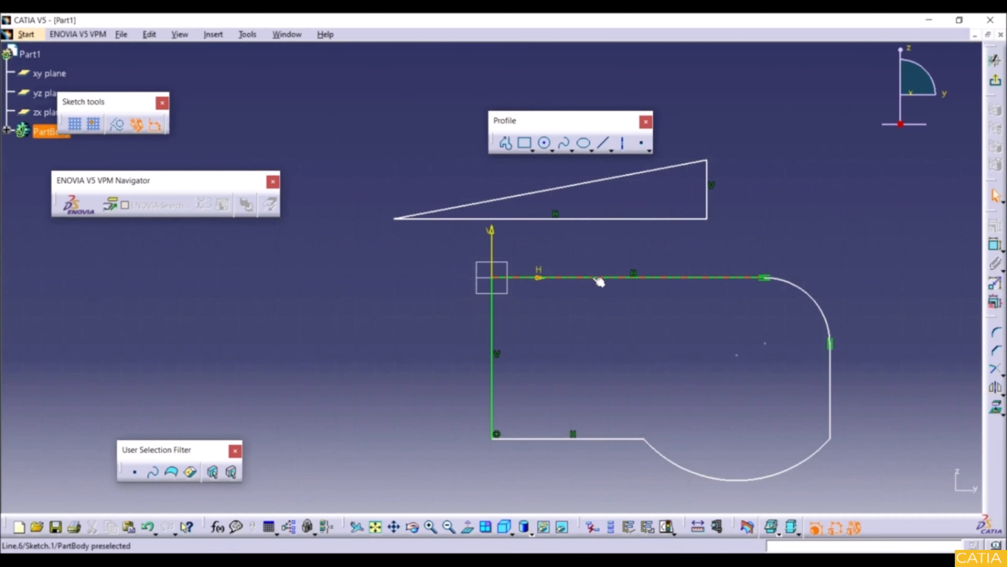
Step: Shift the triangle sideways by its base line and pull the lower profile's rounded corner slightly outward
{"action": "left_click", "coordinate": [683, 218]}
{"action": "left_click_drag", "start_coordinate": [676, 218], "coordinate": [751, 225]}
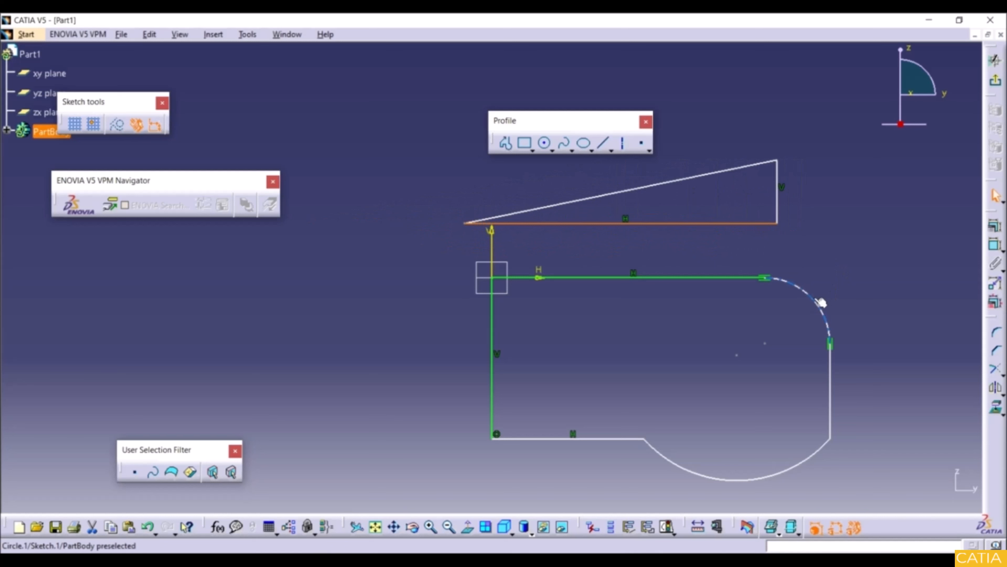
{"action": "mouse_move", "coordinate": [822, 303]}
{"action": "left_mouse_down"}
{"action": "mouse_move", "coordinate": [846, 273]}
{"action": "mouse_move", "coordinate": [818, 324]}
{"action": "mouse_move", "coordinate": [839, 298]}
{"action": "mouse_move", "coordinate": [843, 309]}
{"action": "mouse_move", "coordinate": [820, 334]}
{"action": "mouse_move", "coordinate": [825, 306]}
{"action": "mouse_move", "coordinate": [828, 319]}
{"action": "mouse_move", "coordinate": [816, 299]}
{"action": "left_mouse_up"}
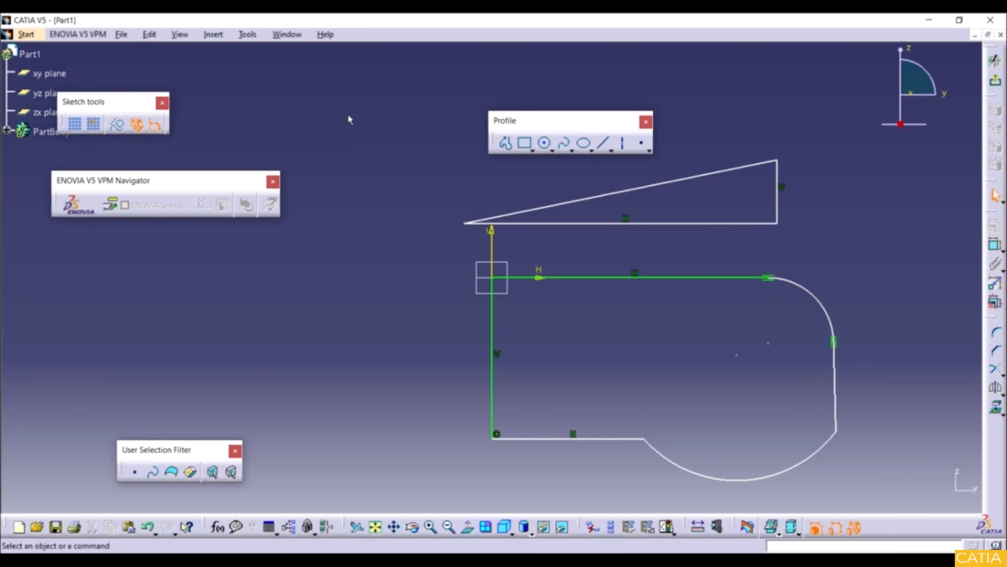
Step: Delete all geometry of both profiles to empty the sketch
{"action": "mouse_move", "coordinate": [349, 115]}
{"action": "left_mouse_down"}
{"action": "mouse_move", "coordinate": [396, 162]}
{"action": "mouse_move", "coordinate": [914, 497]}
{"action": "left_mouse_up"}
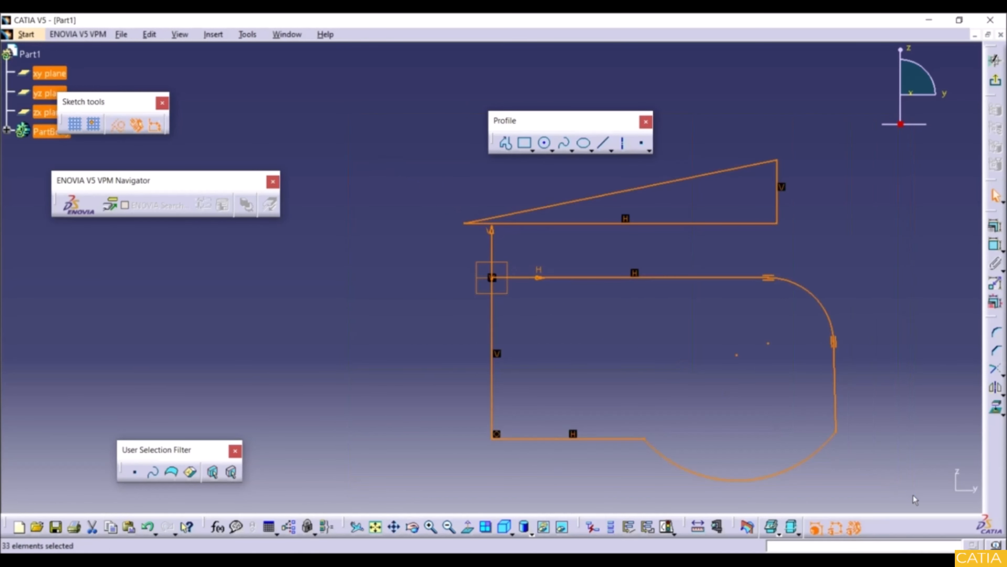
{"action": "key", "text": "Delete"}
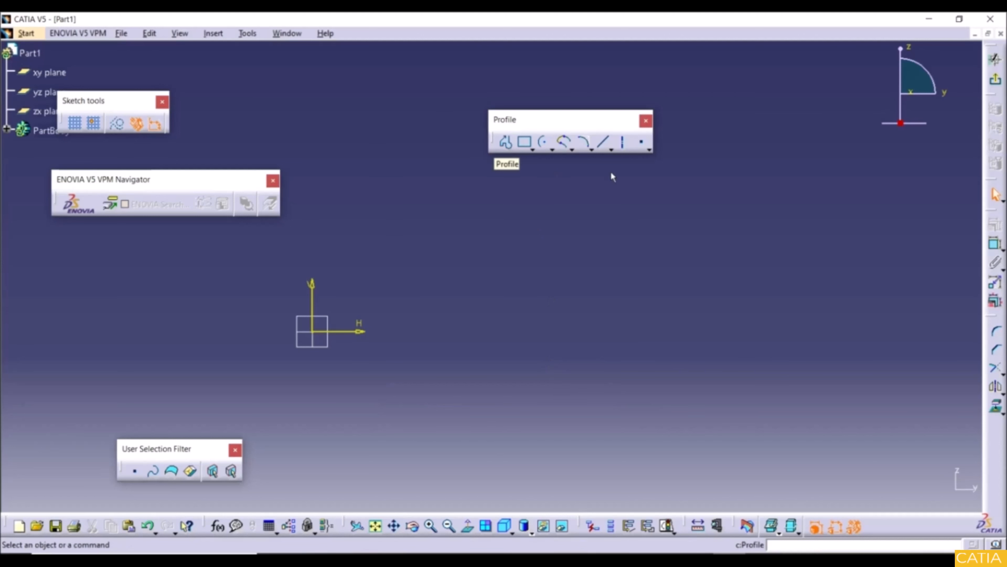
Step: Draw a single horizontal line with the Line tool, above and to the right of the origin
{"action": "left_click", "coordinate": [604, 143]}
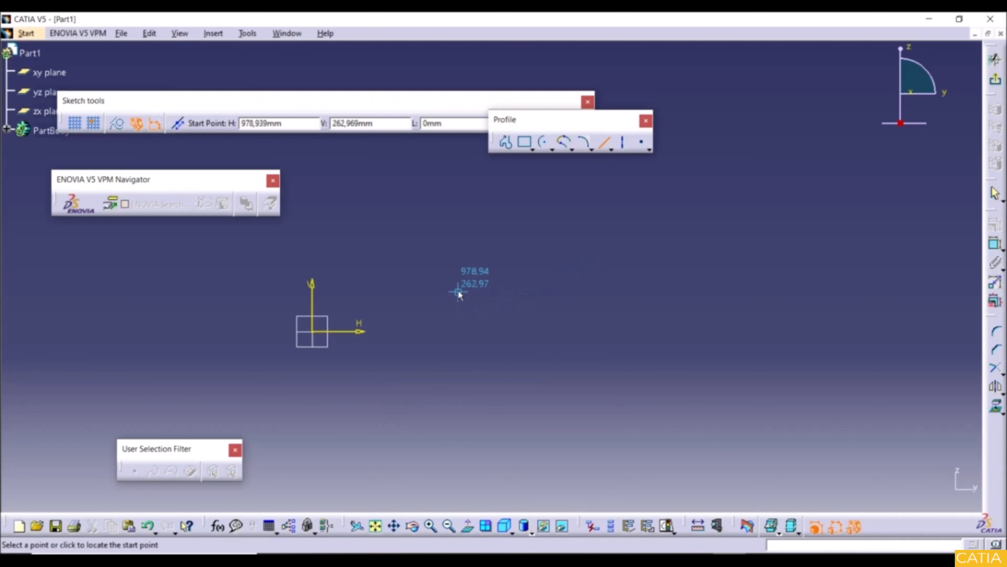
{"action": "left_click", "coordinate": [485, 283]}
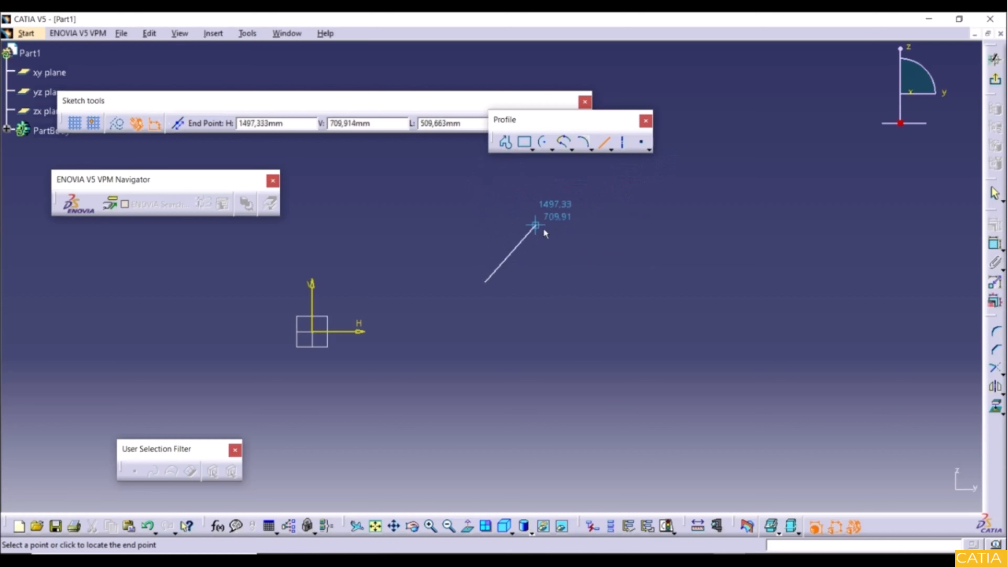
{"action": "left_click", "coordinate": [759, 281]}
{"action": "left_click", "coordinate": [732, 348]}
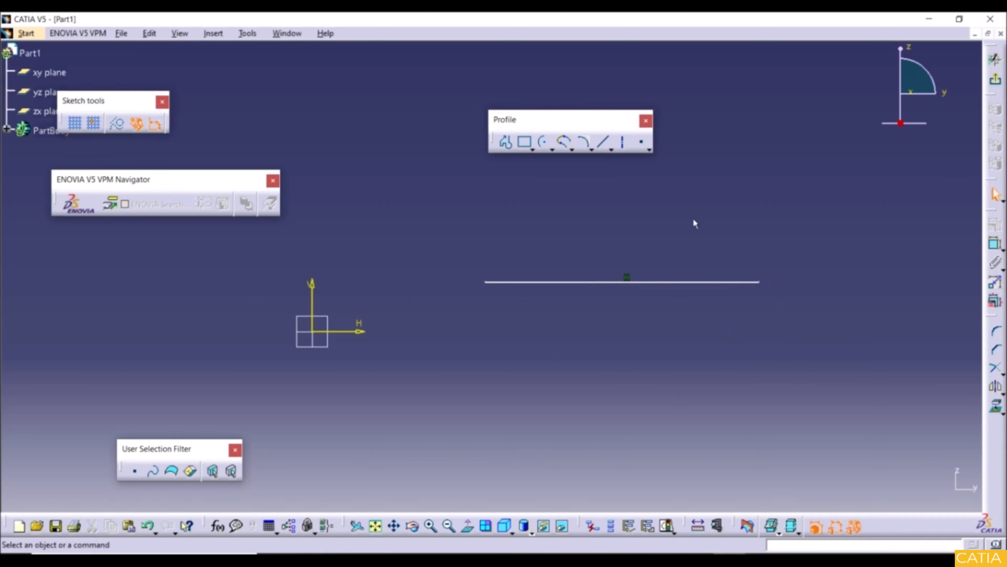
Step: Draw a vertical line downward from the right endpoint of the horizontal line with the Line tool
{"action": "left_click", "coordinate": [603, 142]}
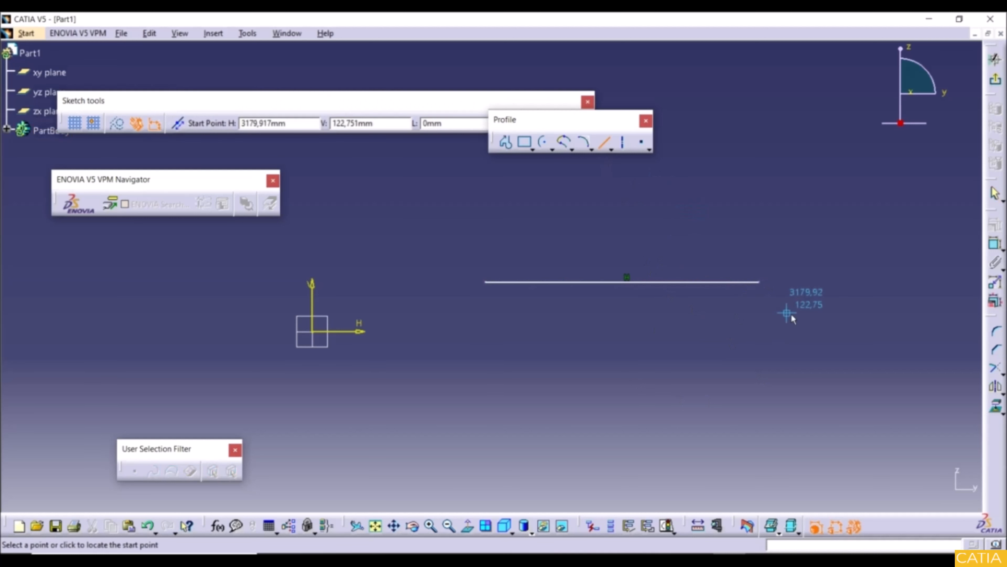
{"action": "left_click", "coordinate": [759, 281]}
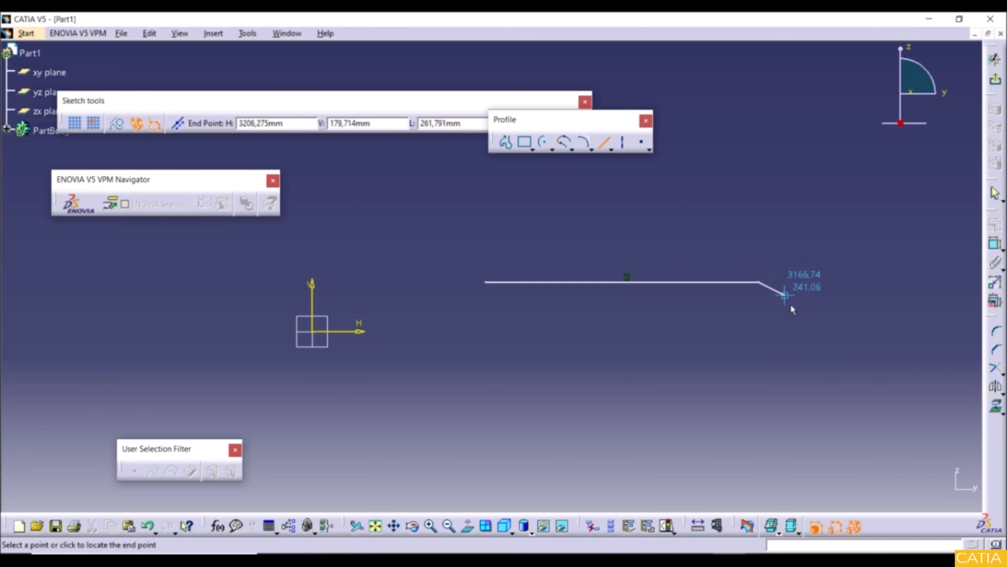
{"action": "left_click", "coordinate": [759, 400]}
{"action": "left_click", "coordinate": [662, 400]}
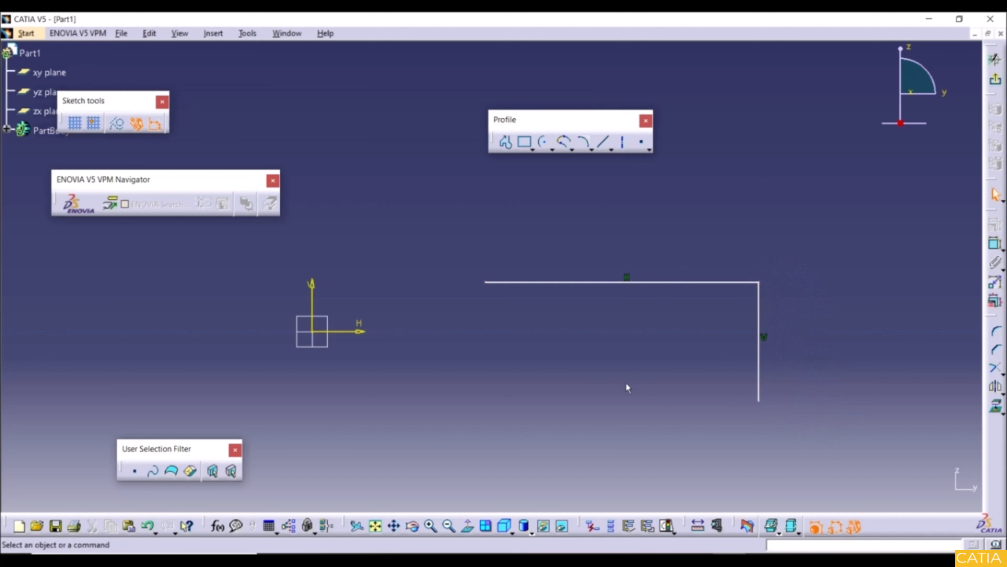
Step: Draw a horizontal infinite line just above the existing horizontal line with the Infinite Line tool
{"action": "left_click", "coordinate": [611, 150]}
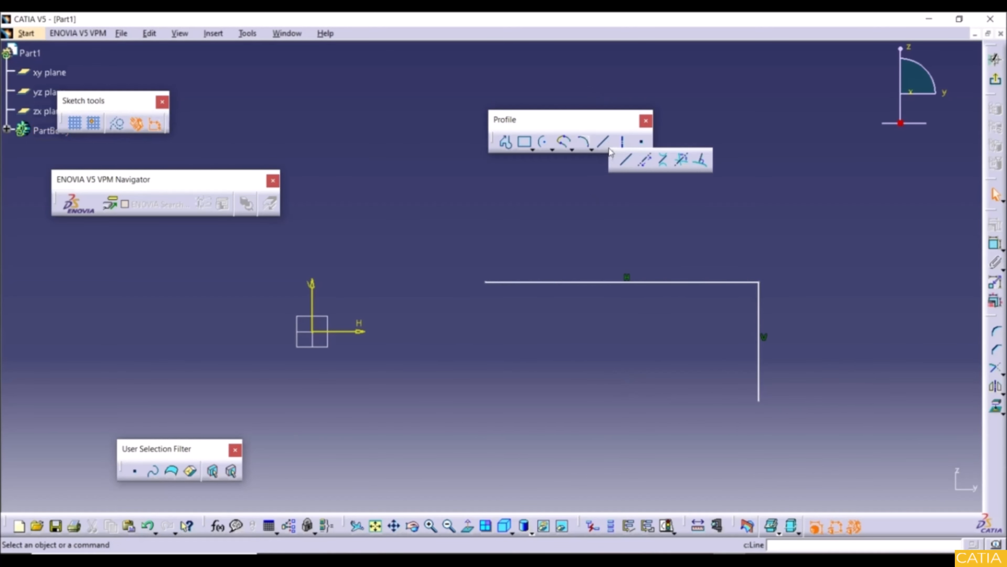
{"action": "left_click", "coordinate": [643, 164]}
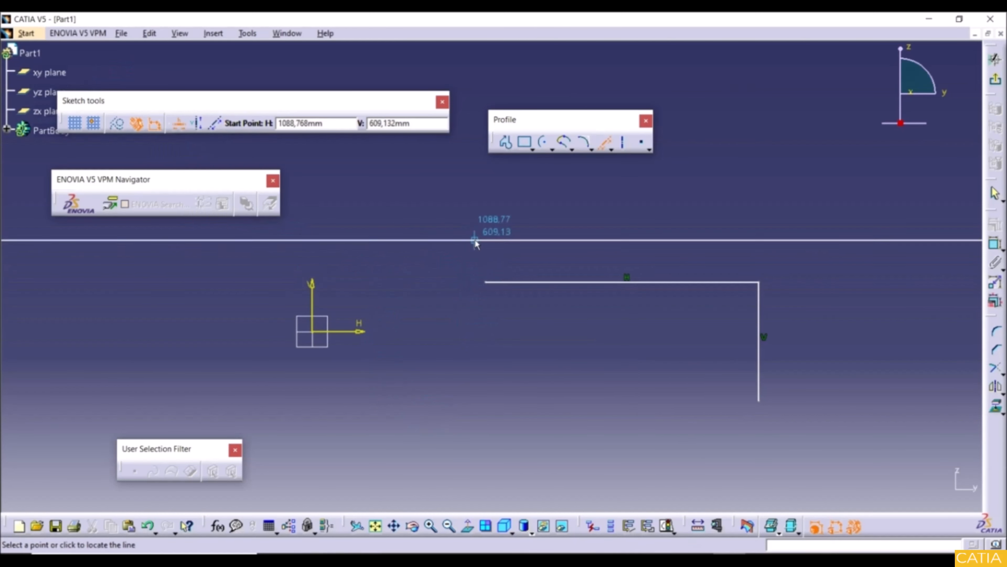
{"action": "left_click", "coordinate": [481, 245]}
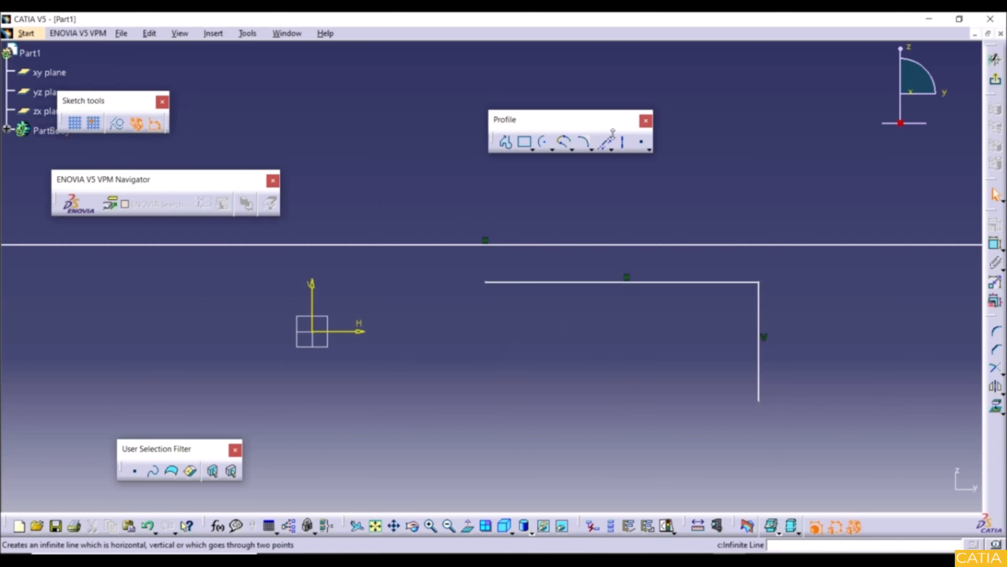
Step: Draw a vertical infinite line between the origin and the left end of the short horizontal line
{"action": "left_click", "coordinate": [605, 143]}
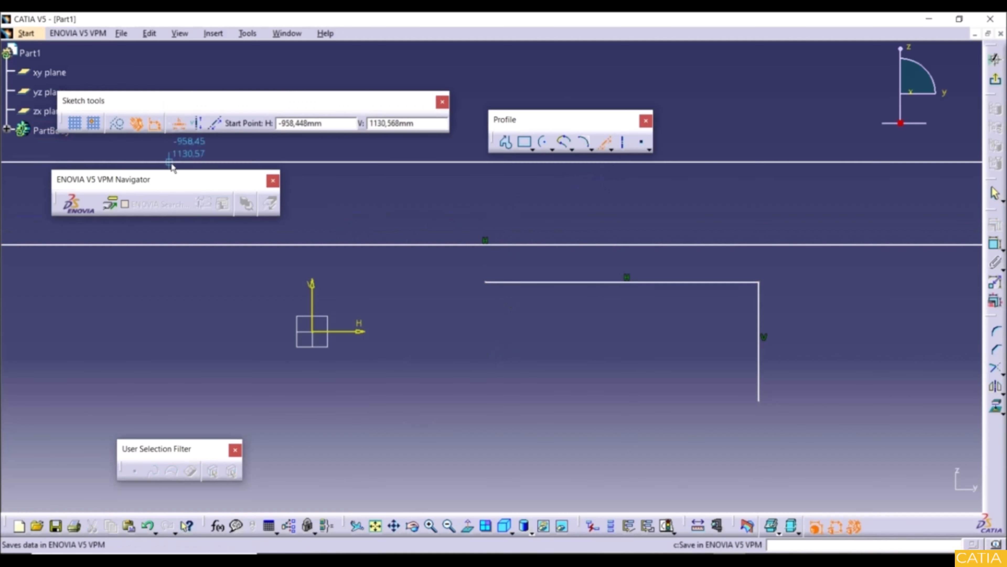
{"action": "left_click", "coordinate": [199, 127]}
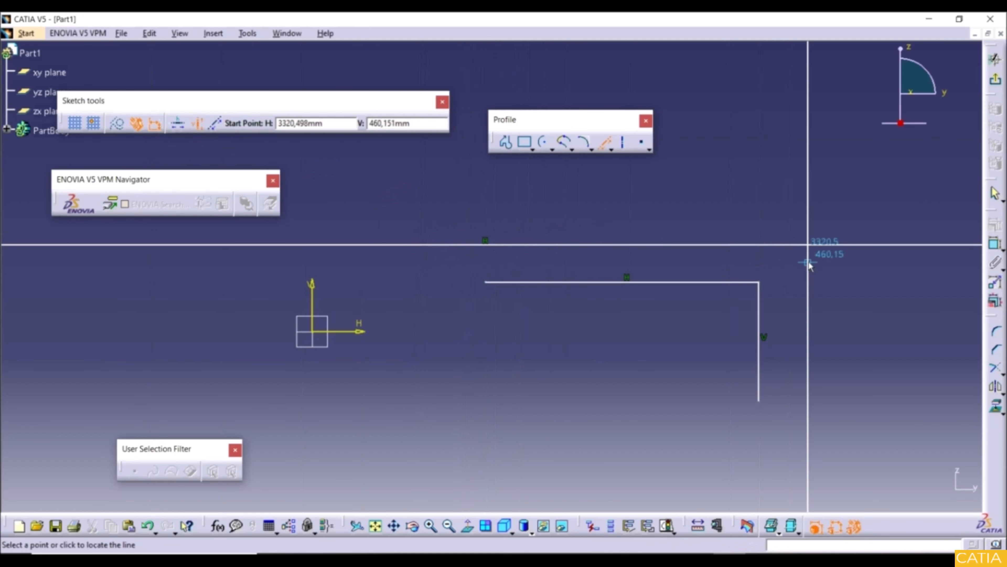
{"action": "left_click", "coordinate": [434, 301]}
{"action": "left_click", "coordinate": [516, 351]}
Step: Draw an inclined infinite line through two points at about 36°, rising to the right across the horizontal lines
{"action": "left_click", "coordinate": [604, 142]}
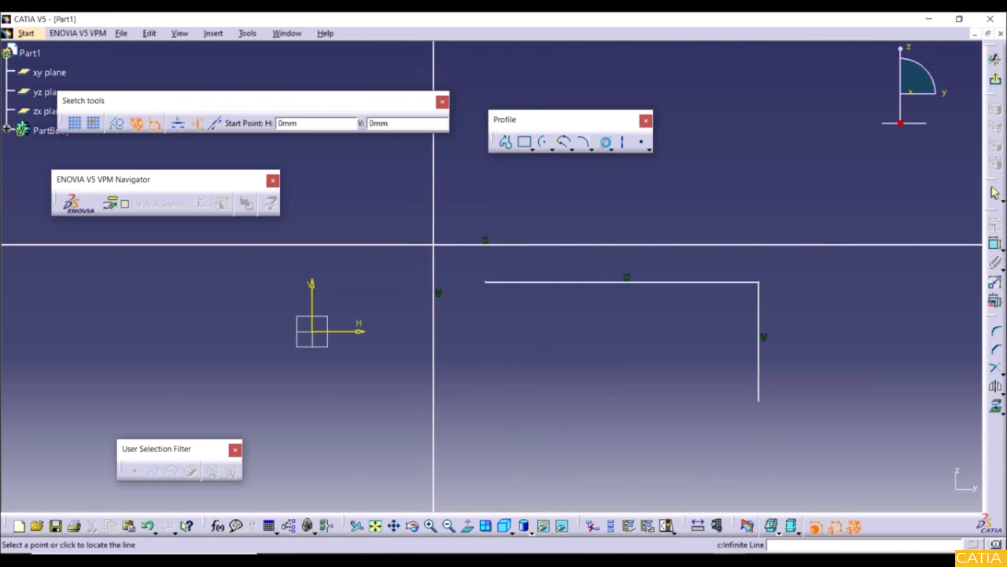
{"action": "left_click", "coordinate": [215, 125]}
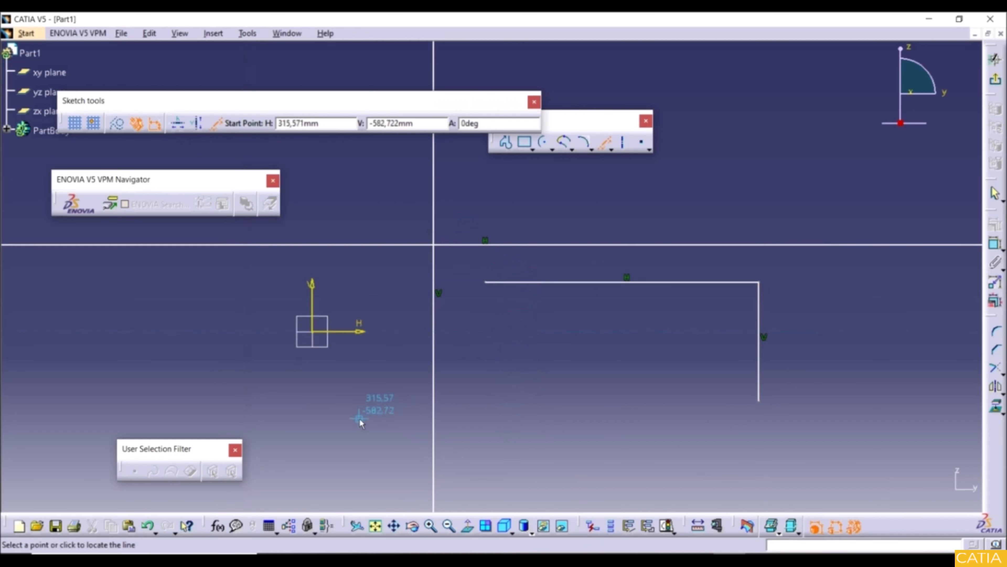
{"action": "left_click", "coordinate": [402, 422]}
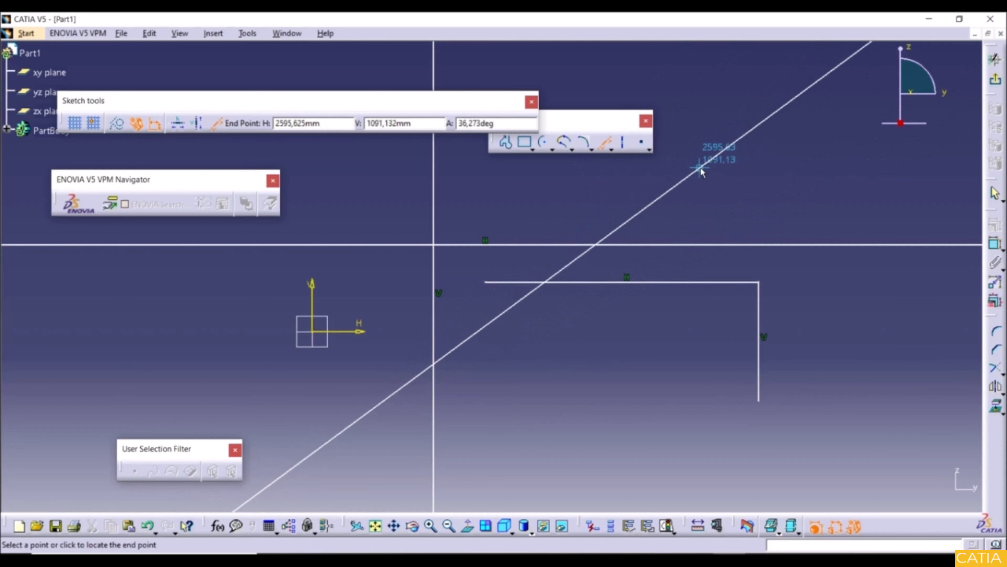
{"action": "left_click", "coordinate": [701, 170]}
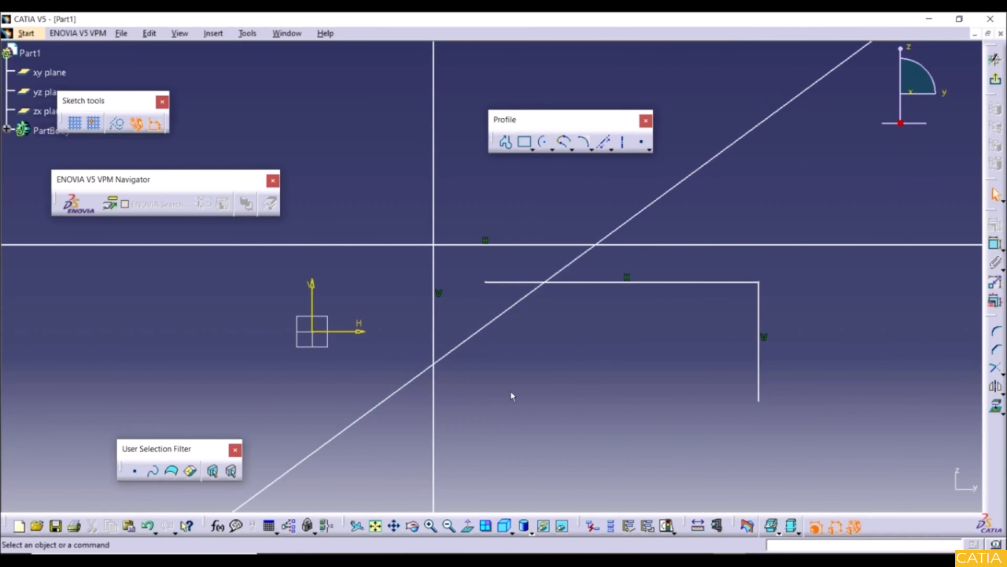
Step: Draw a small circle beneath the left part of the short horizontal line with the Circle tool
{"action": "left_click", "coordinate": [610, 150]}
{"action": "left_click", "coordinate": [542, 147]}
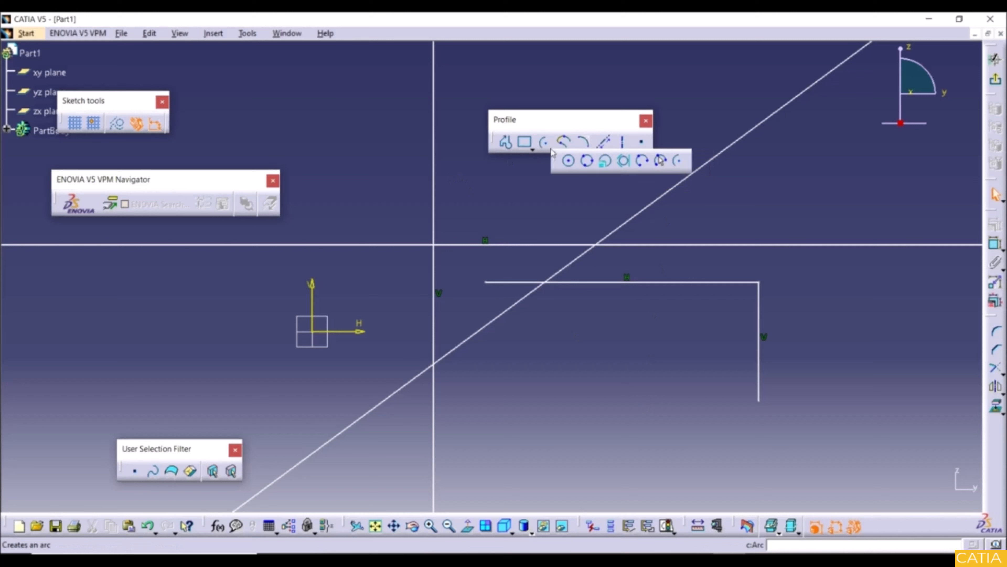
{"action": "left_click", "coordinate": [570, 161]}
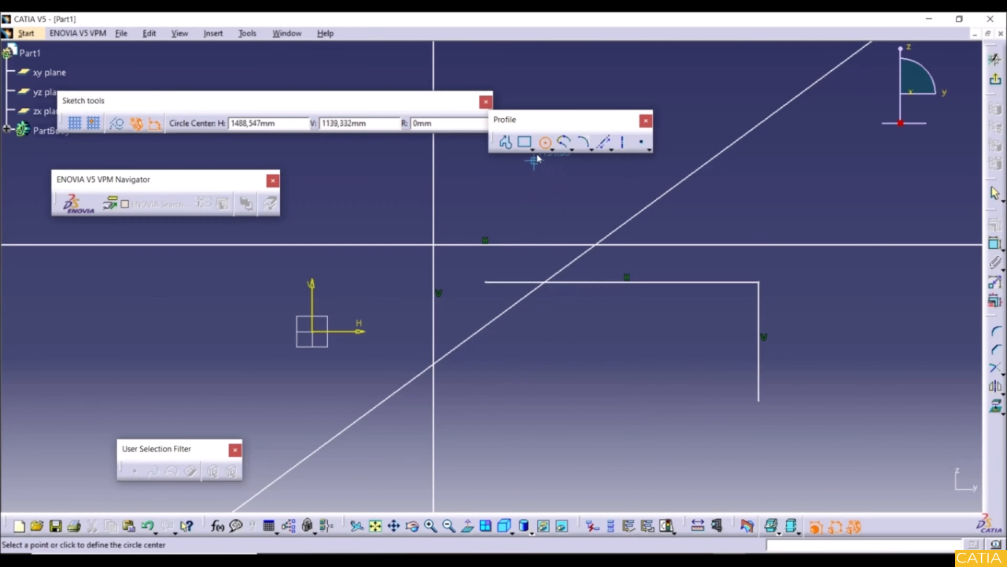
{"action": "left_click", "coordinate": [524, 401]}
{"action": "left_click", "coordinate": [543, 365]}
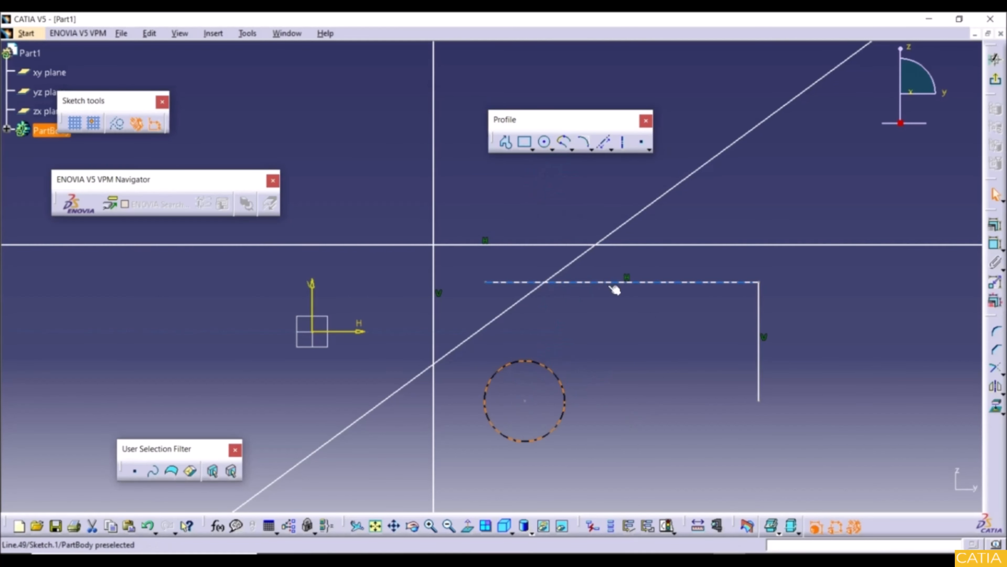
Step: Draw a second, larger circle below and to the right of the small circle
{"action": "left_click", "coordinate": [545, 142]}
{"action": "mouse_move", "coordinate": [589, 230]}
{"action": "middle_mouse_down"}
{"action": "mouse_move", "coordinate": [589, 337]}
{"action": "mouse_move", "coordinate": [551, 341]}
{"action": "mouse_move", "coordinate": [551, 288]}
{"action": "middle_mouse_up"}
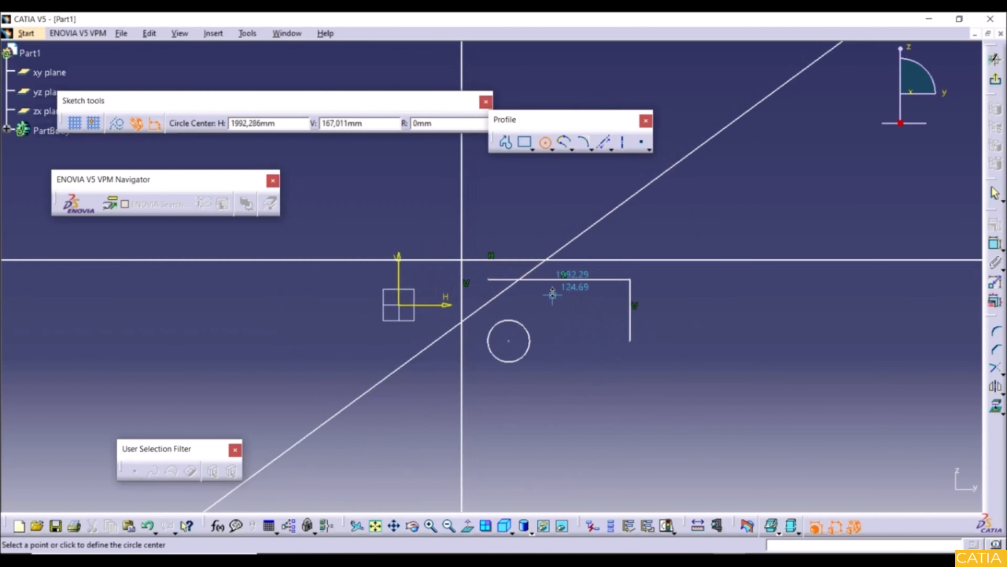
{"action": "left_click", "coordinate": [621, 436]}
{"action": "left_click", "coordinate": [622, 399]}
{"action": "left_click", "coordinate": [712, 364]}
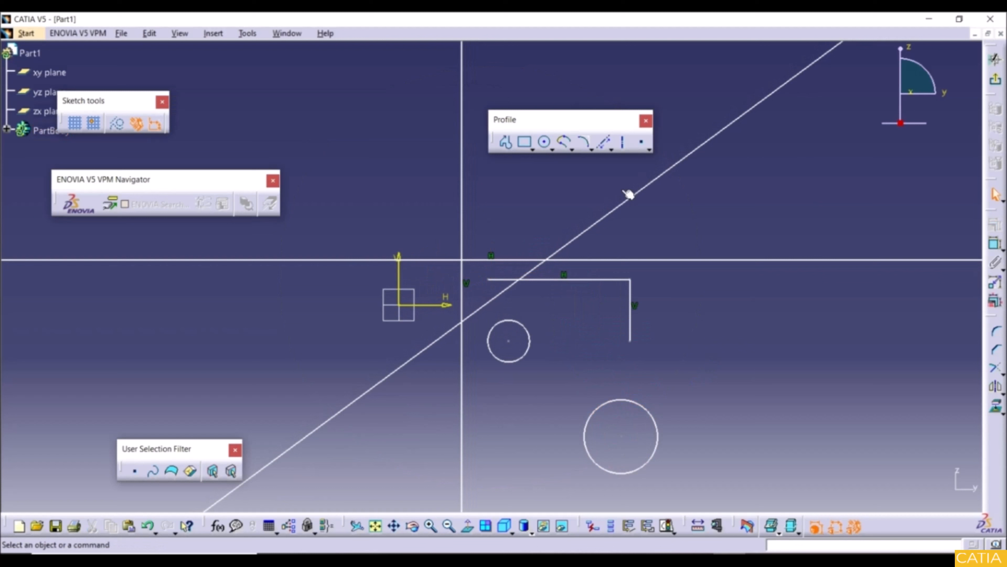
Step: Connect the small and large circles with a Bi-Tangent Line
{"action": "left_click", "coordinate": [608, 150]}
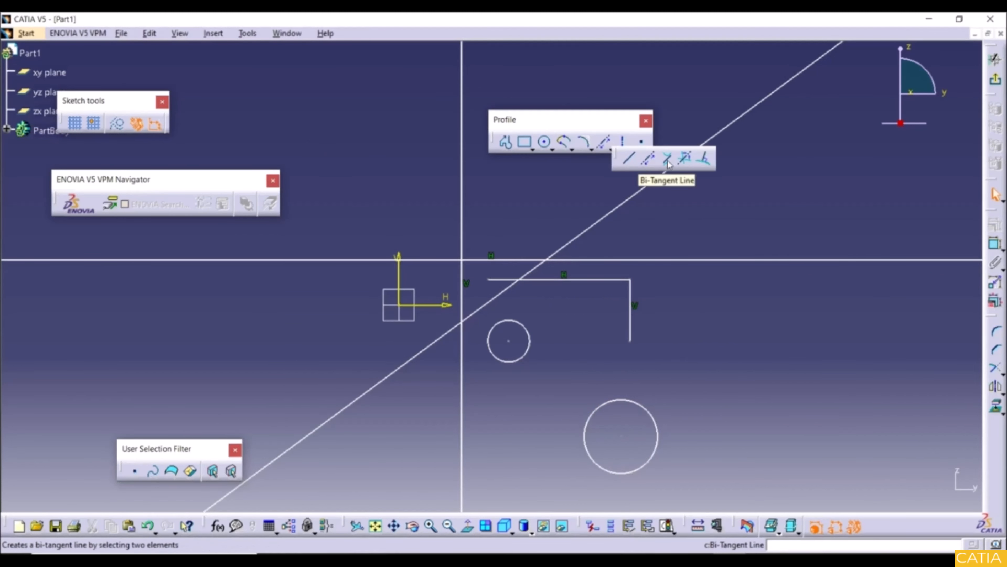
{"action": "left_click", "coordinate": [668, 162]}
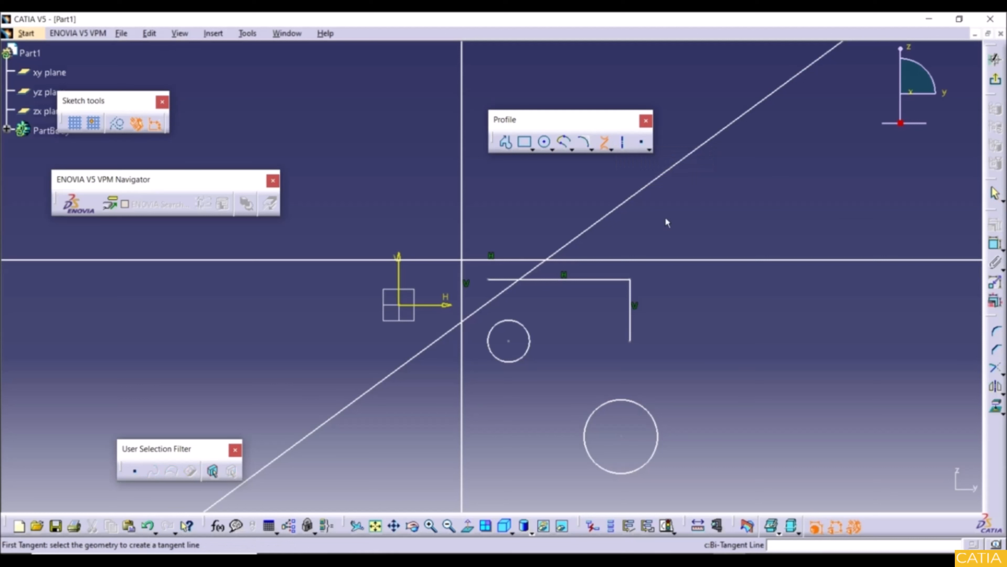
{"action": "left_click", "coordinate": [496, 365]}
{"action": "left_click", "coordinate": [599, 403]}
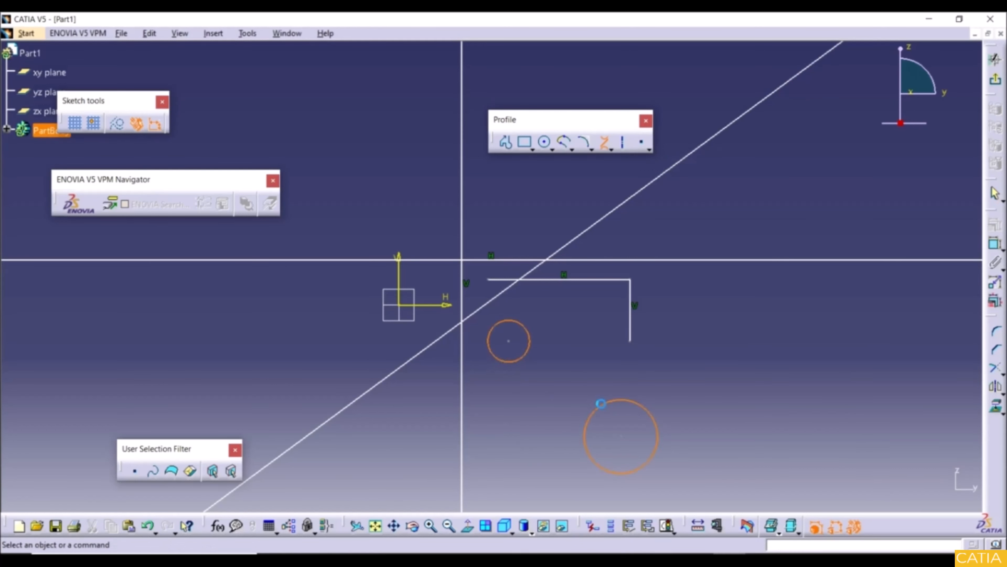
{"action": "left_click", "coordinate": [530, 400]}
{"action": "middle_click_drag", "start_coordinate": [531, 401], "coordinate": [519, 318]}
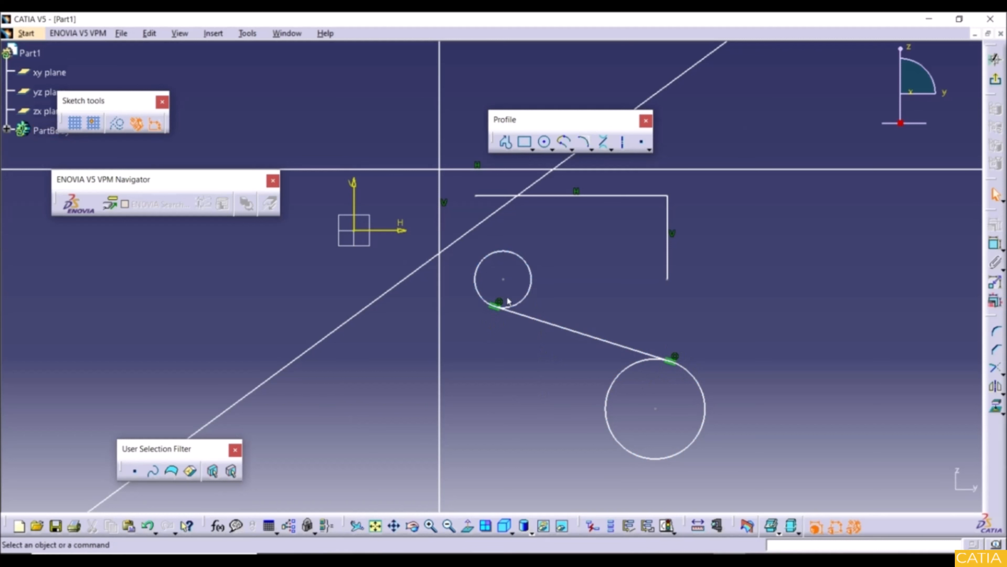
Step: Create a Bisecting Line between the inclined infinite line and the vertical infinite line
{"action": "left_click", "coordinate": [611, 150]}
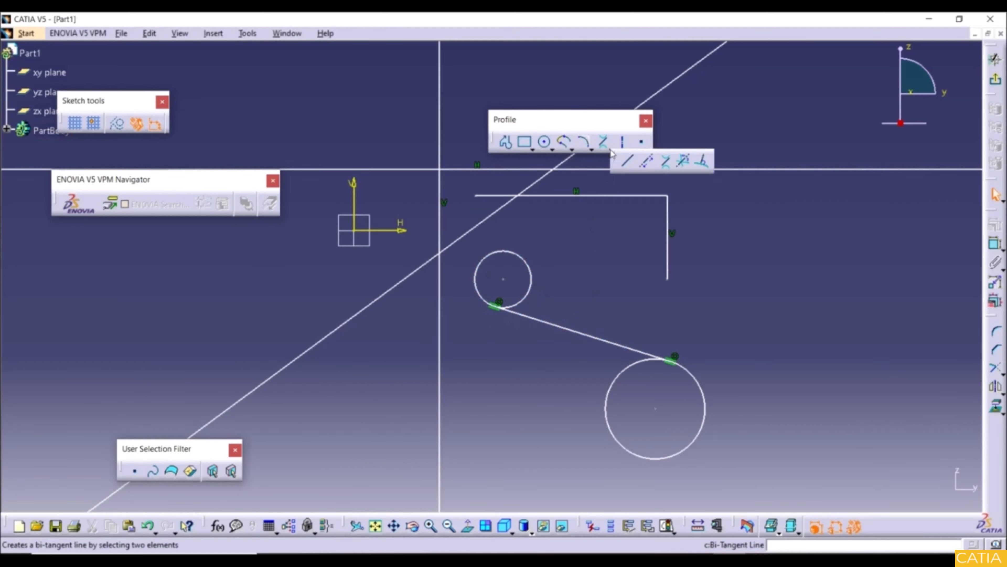
{"action": "left_click", "coordinate": [683, 162]}
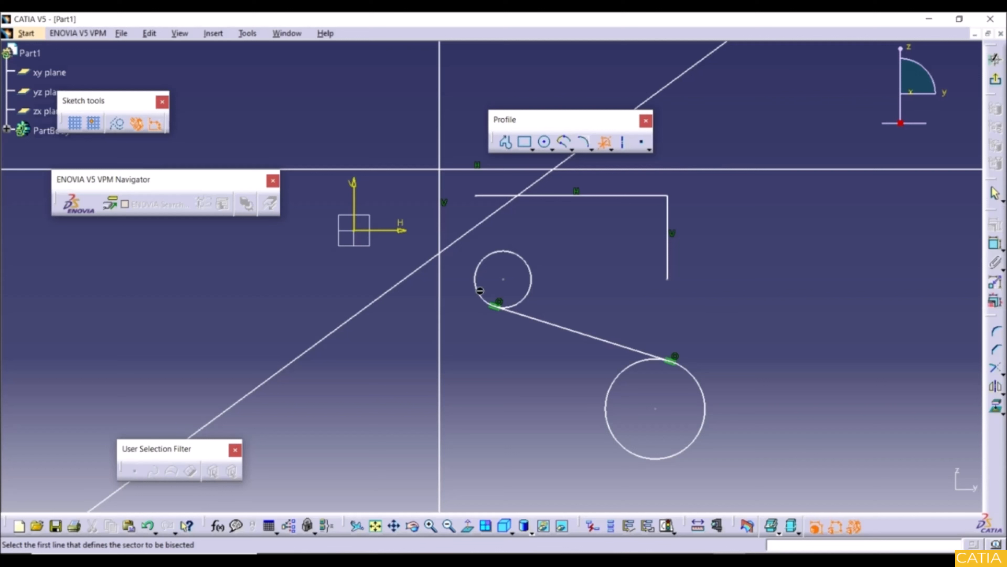
{"action": "left_click", "coordinate": [381, 296]}
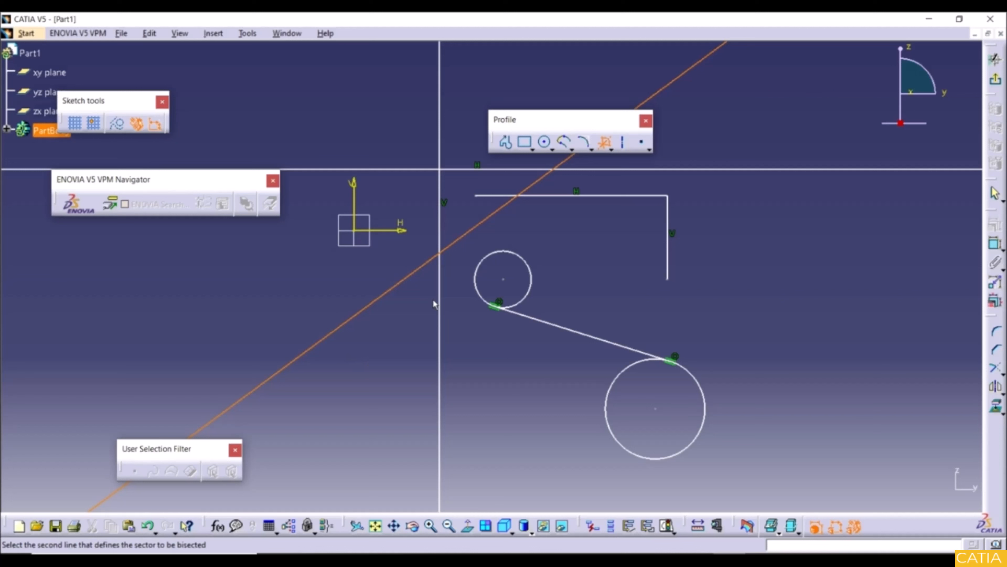
{"action": "left_click", "coordinate": [440, 289]}
{"action": "left_click", "coordinate": [455, 268]}
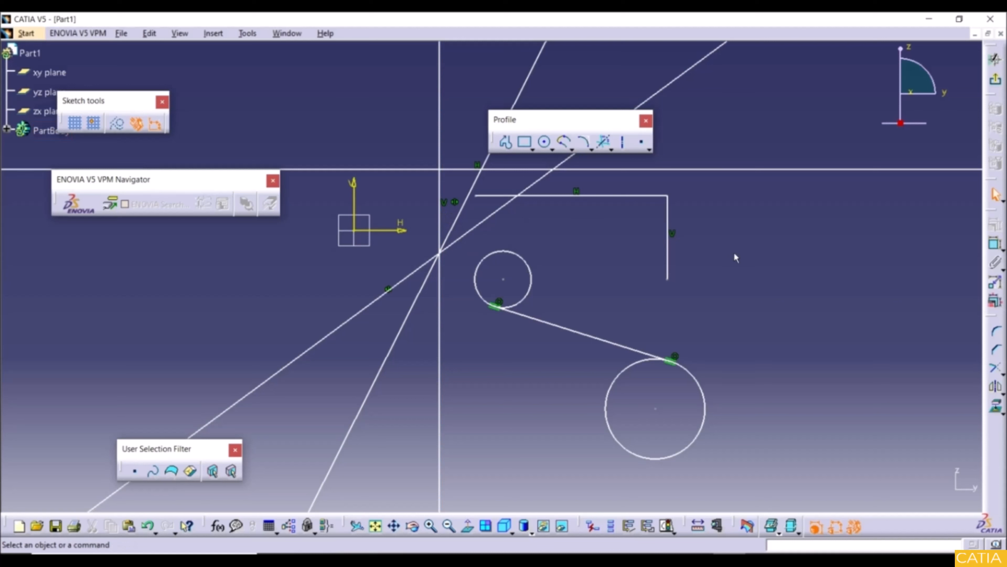
Step: Draw a Line Normal To Curve outward from the upper right side of the large circle
{"action": "left_click", "coordinate": [611, 150]}
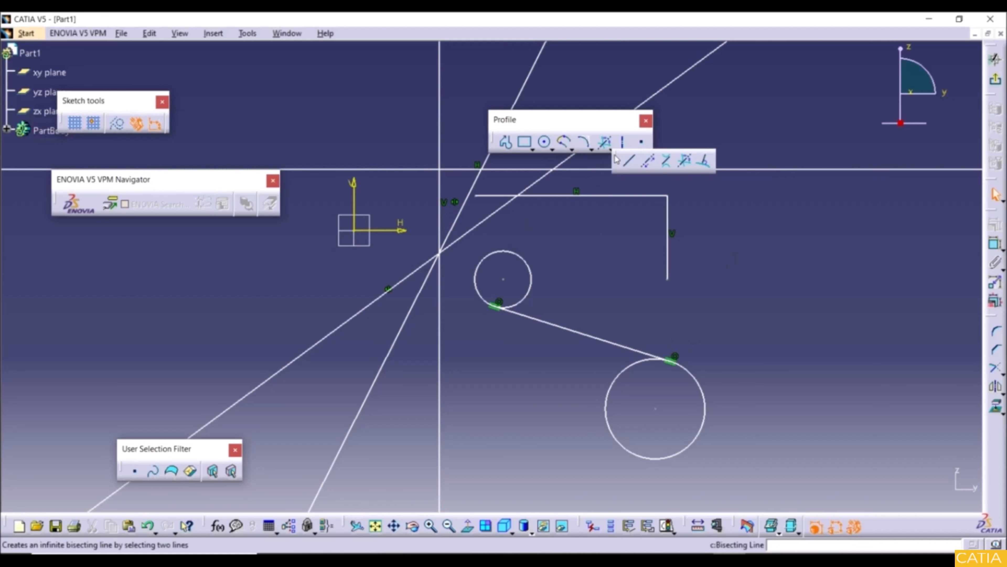
{"action": "left_click", "coordinate": [706, 162]}
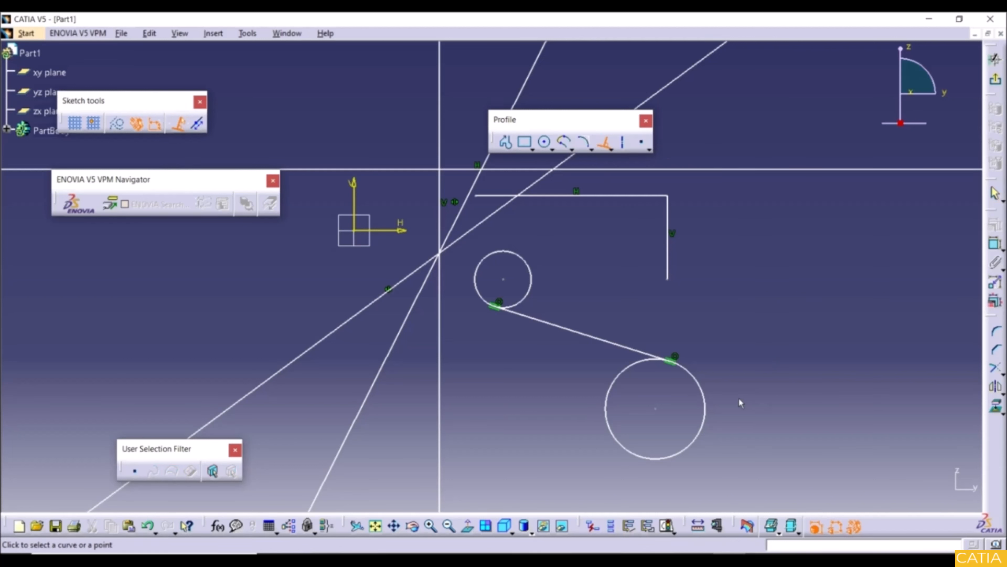
{"action": "left_click", "coordinate": [707, 398]}
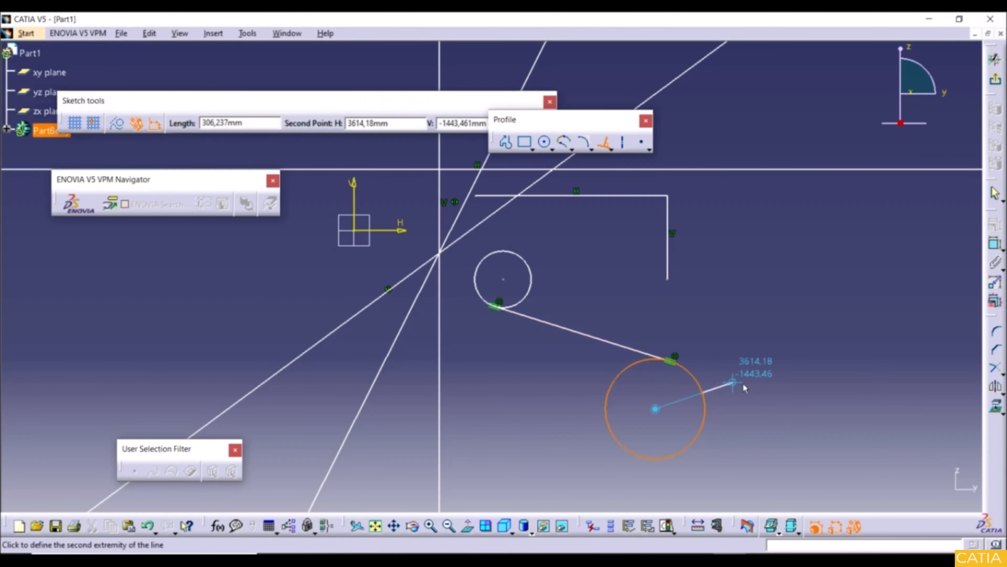
{"action": "left_click", "coordinate": [825, 351]}
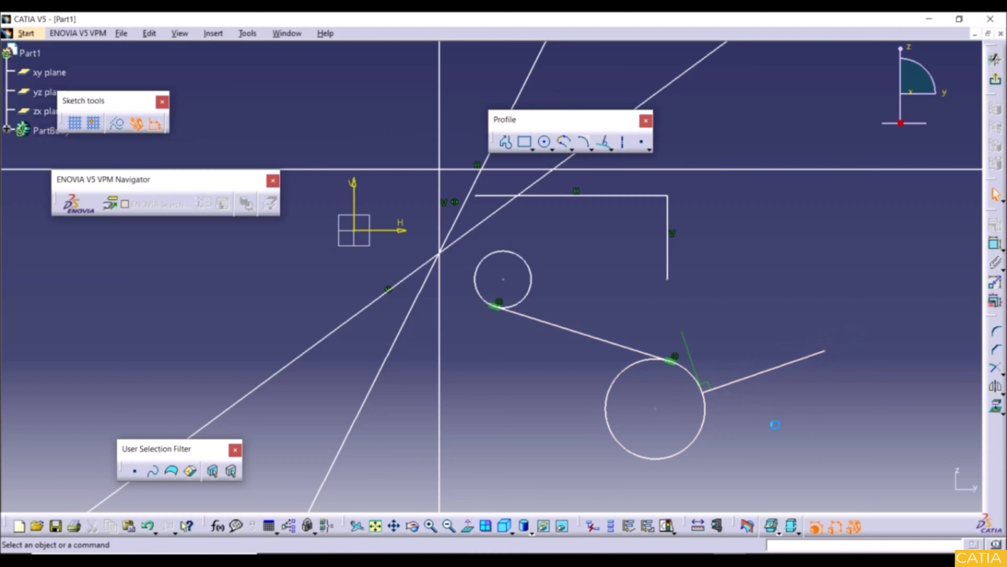
{"action": "mouse_move", "coordinate": [742, 407]}
{"action": "middle_mouse_down", "text": "ctrl"}
{"action": "mouse_move", "coordinate": [729, 390]}
{"action": "mouse_move", "coordinate": [611, 358]}
{"action": "middle_mouse_up", "text": "ctrl"}
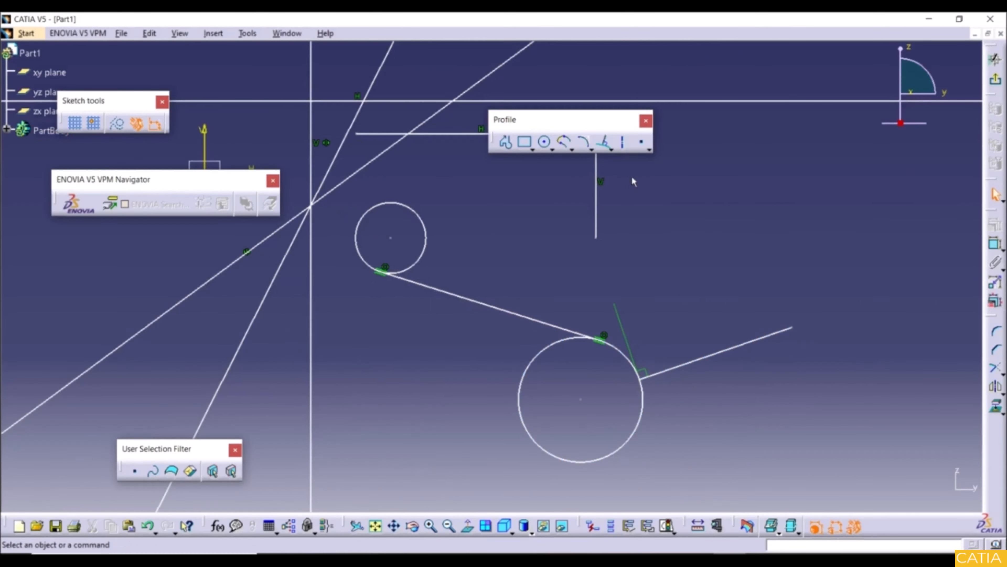
Step: Draw another Line Normal To Curve from the right side of the small circle, extending nearly horizontally outward
{"action": "left_click", "coordinate": [604, 144]}
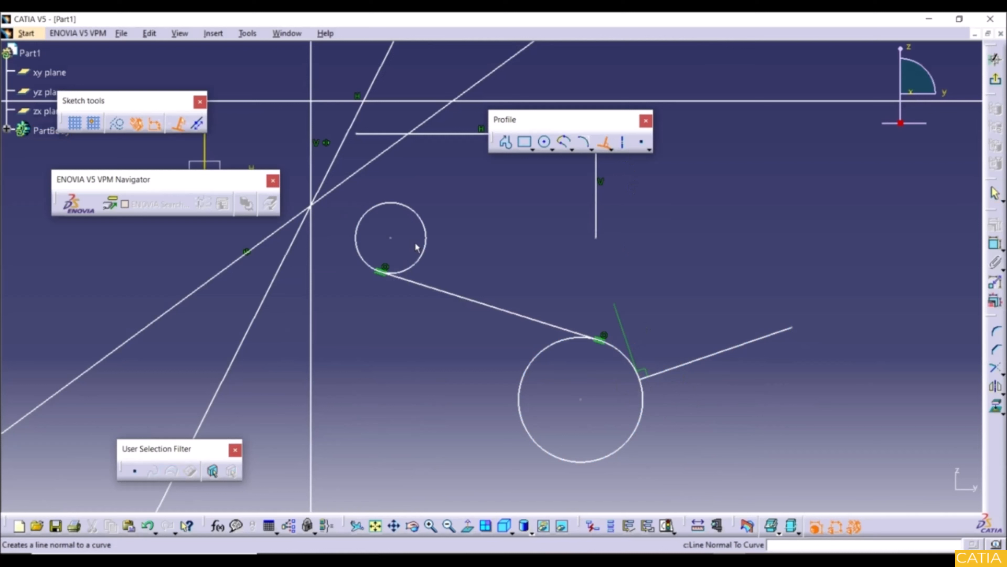
{"action": "left_click", "coordinate": [425, 238]}
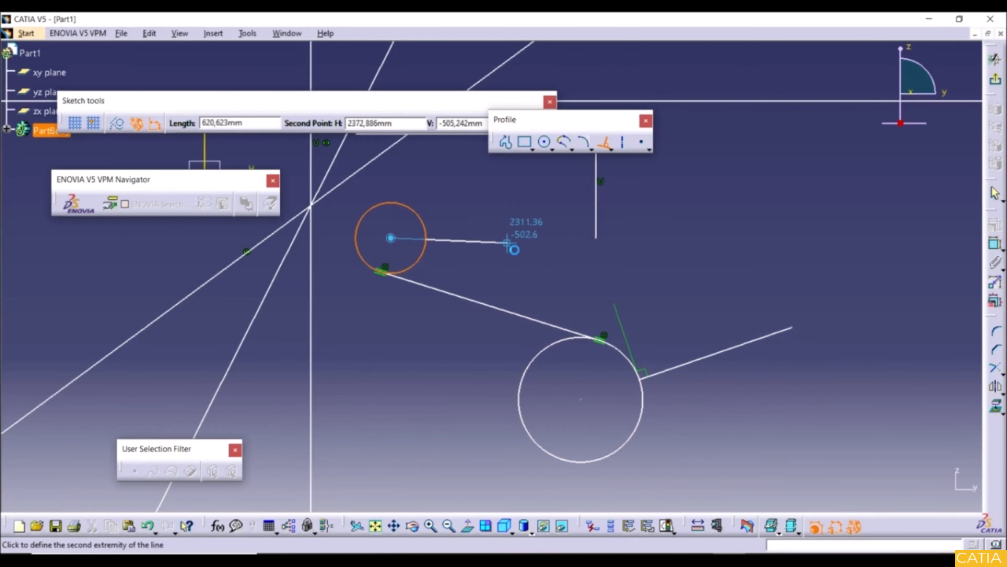
{"action": "left_click", "coordinate": [524, 244]}
{"action": "left_click", "coordinate": [525, 285]}
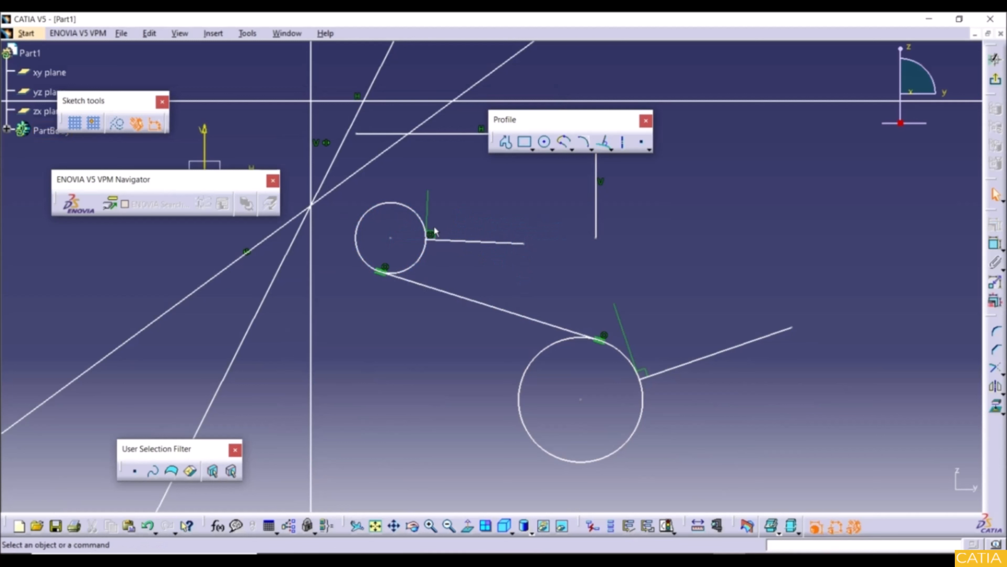
Step: Draw a roughly vertical Axis in the empty area above the line normal to the large circle
{"action": "left_click", "coordinate": [623, 142]}
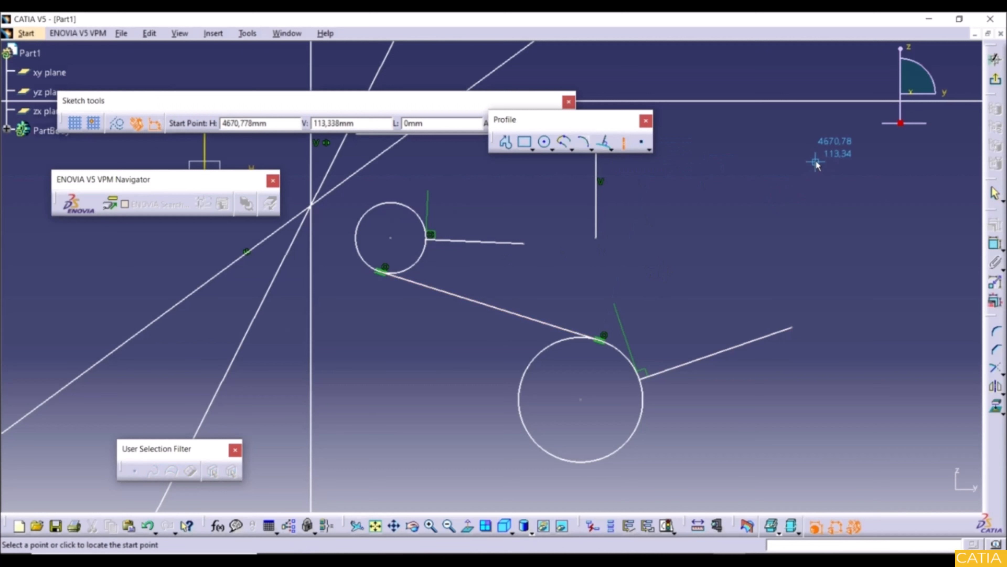
{"action": "left_click", "coordinate": [778, 197]}
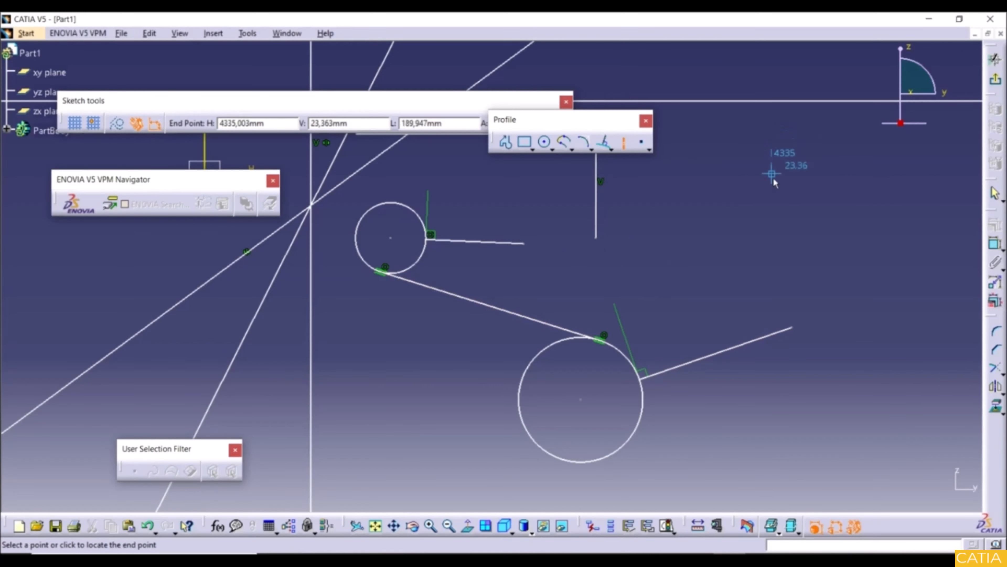
{"action": "left_click", "coordinate": [773, 284]}
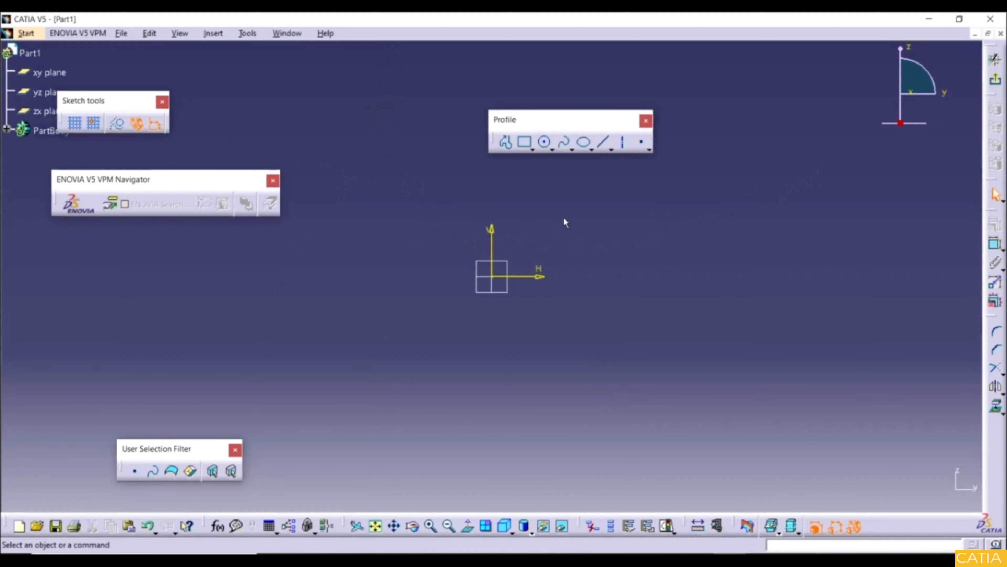
Step: Draw a Rectangle enclosing the sketch origin and narrow it by pulling its right side and lower right corner inward
{"action": "left_click", "coordinate": [532, 148]}
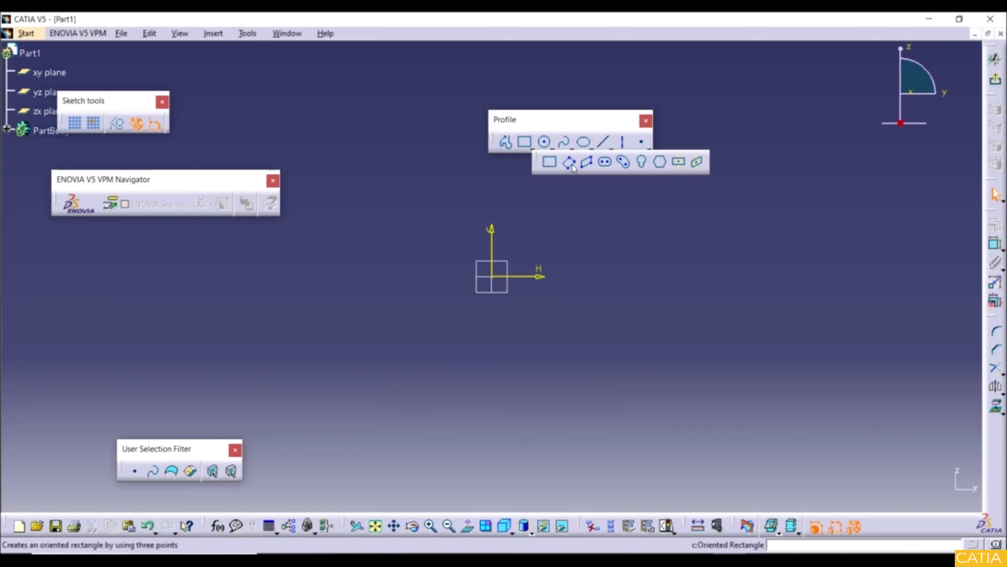
{"action": "left_click", "coordinate": [550, 165]}
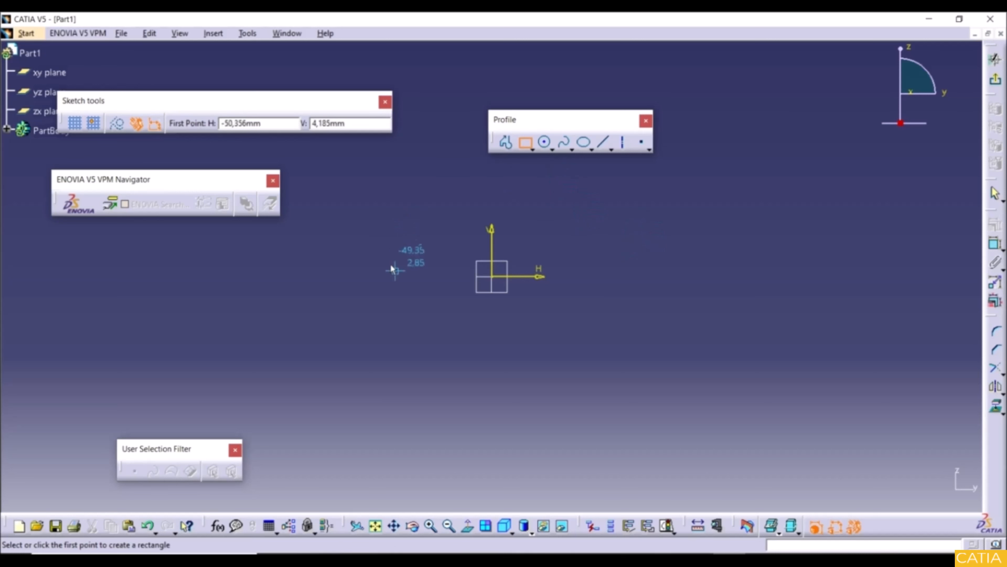
{"action": "left_click", "coordinate": [430, 205]}
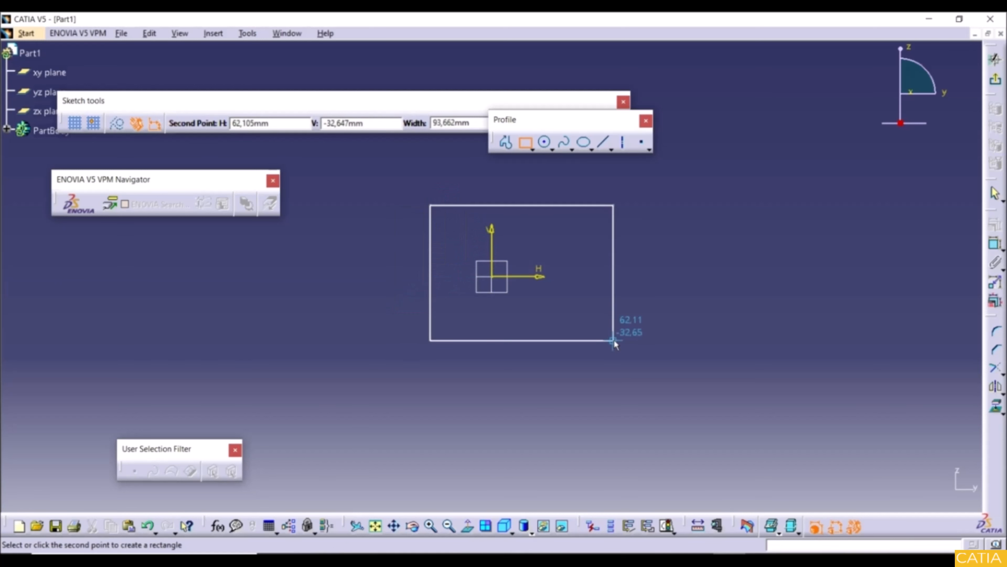
{"action": "left_click", "coordinate": [755, 370]}
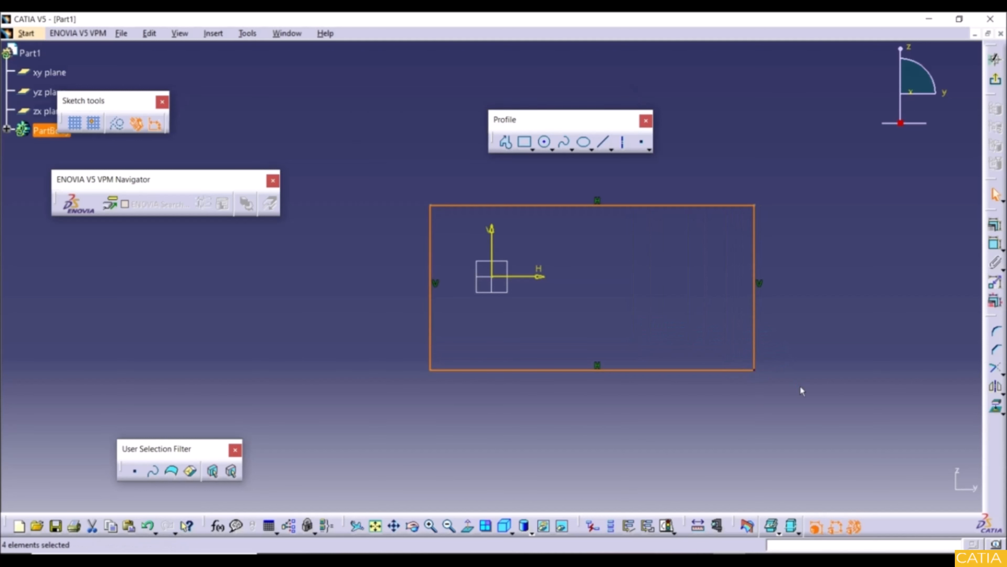
{"action": "left_click", "coordinate": [801, 390]}
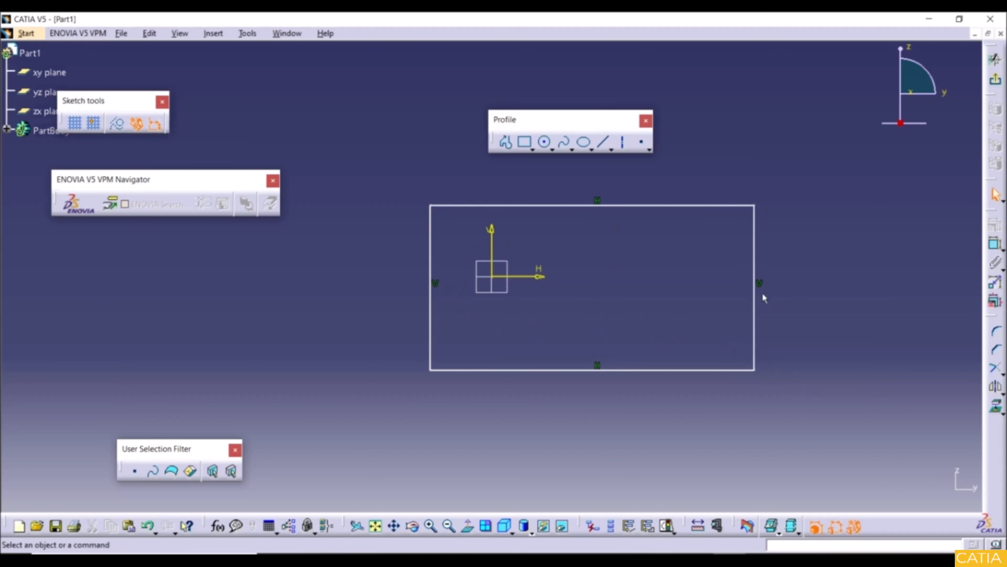
{"action": "left_click_drag", "start_coordinate": [754, 310], "coordinate": [726, 317]}
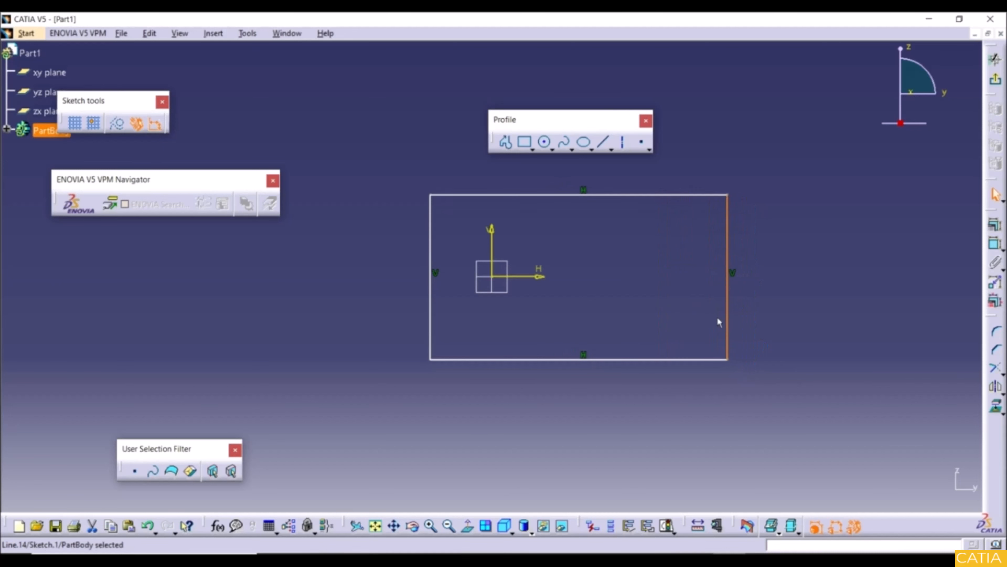
{"action": "left_click_drag", "start_coordinate": [731, 359], "coordinate": [703, 362]}
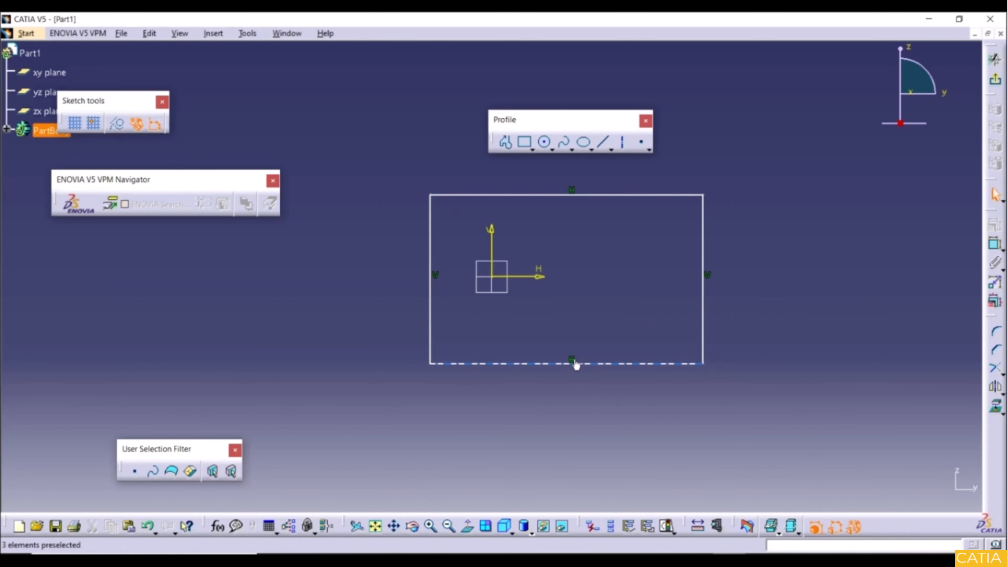
Step: Draw a tilted Oriented Rectangle to the left of the first rectangle and pull its upper right corner slightly inward
{"action": "left_click", "coordinate": [532, 150]}
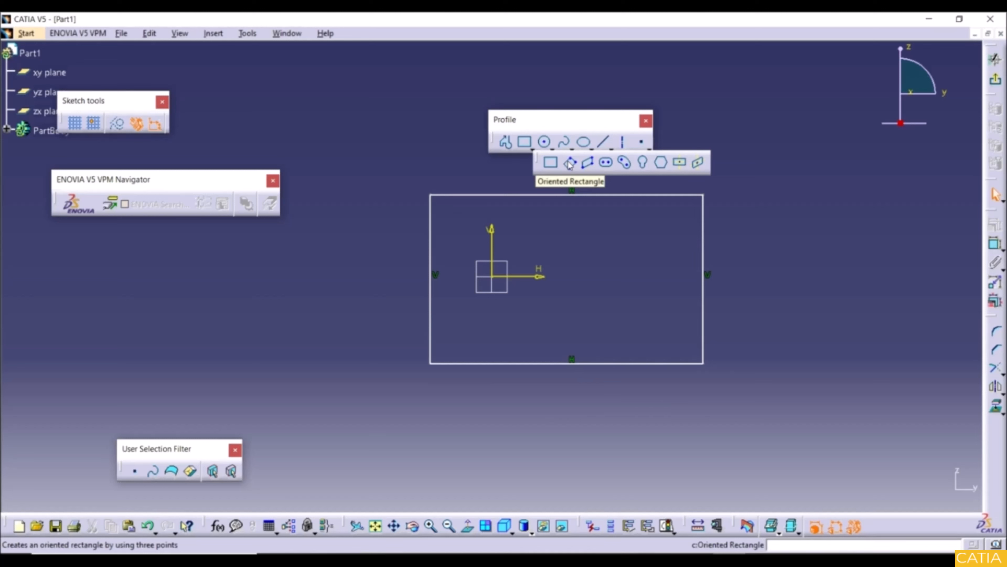
{"action": "left_click", "coordinate": [569, 163]}
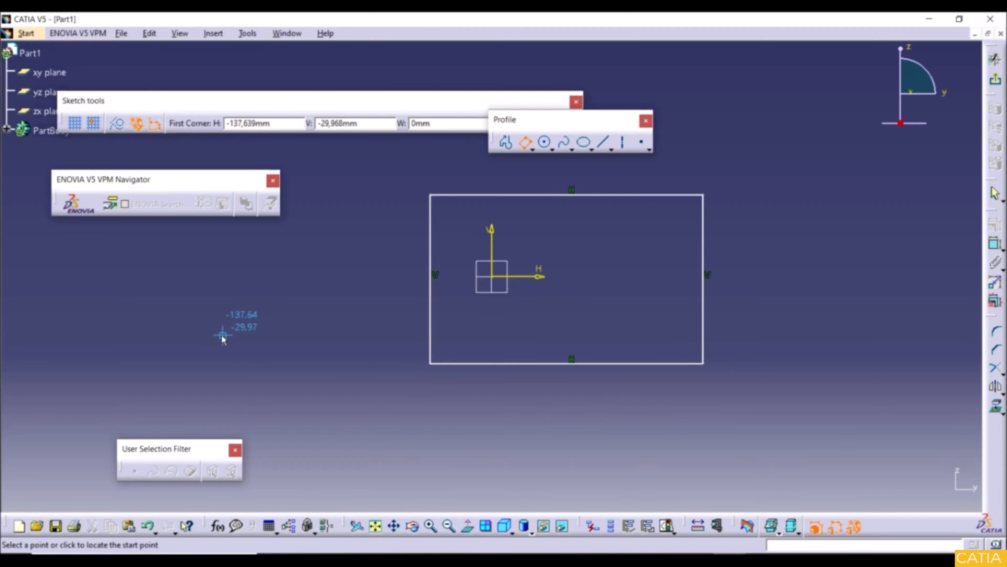
{"action": "left_click", "coordinate": [121, 363]}
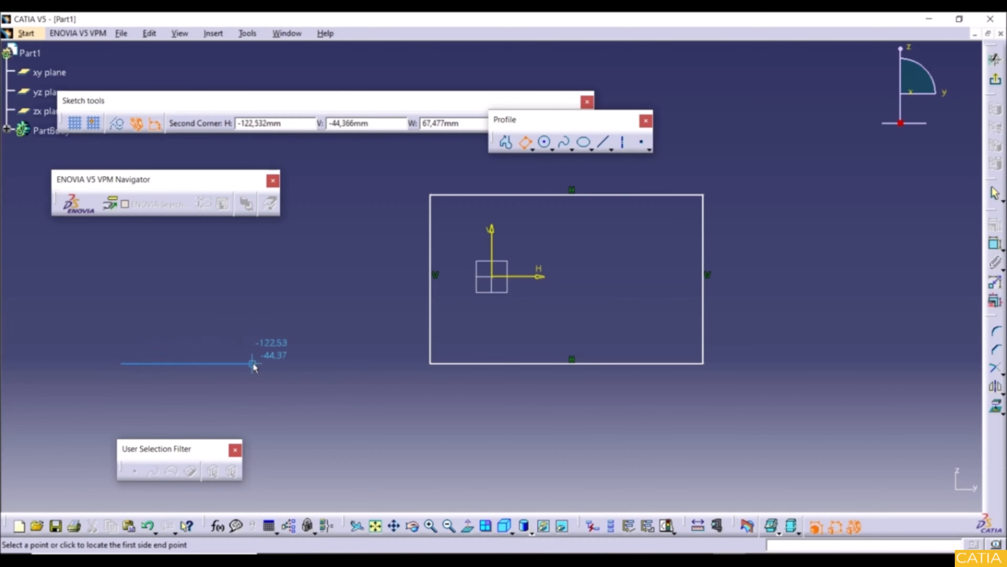
{"action": "left_click", "coordinate": [238, 405]}
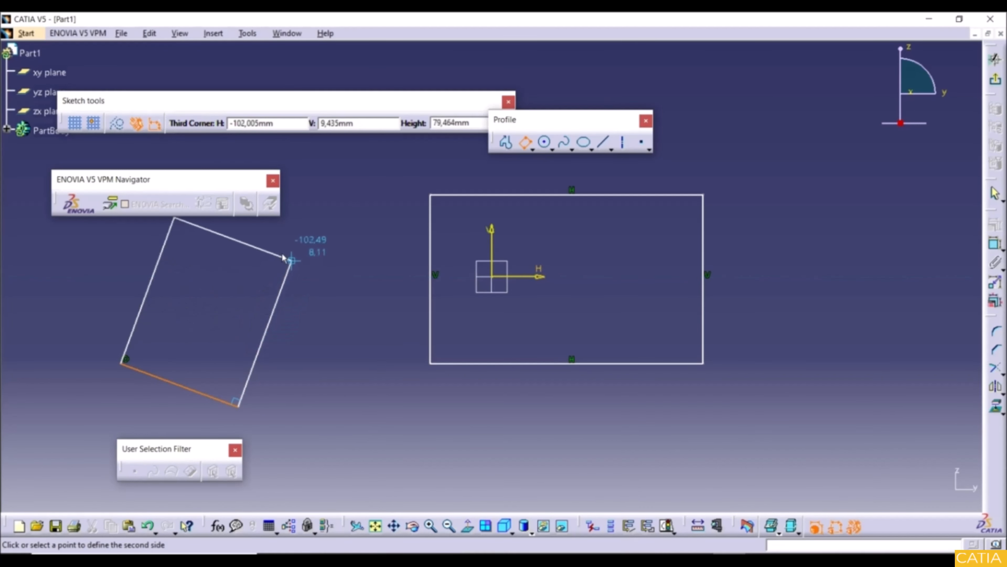
{"action": "left_click", "coordinate": [292, 257]}
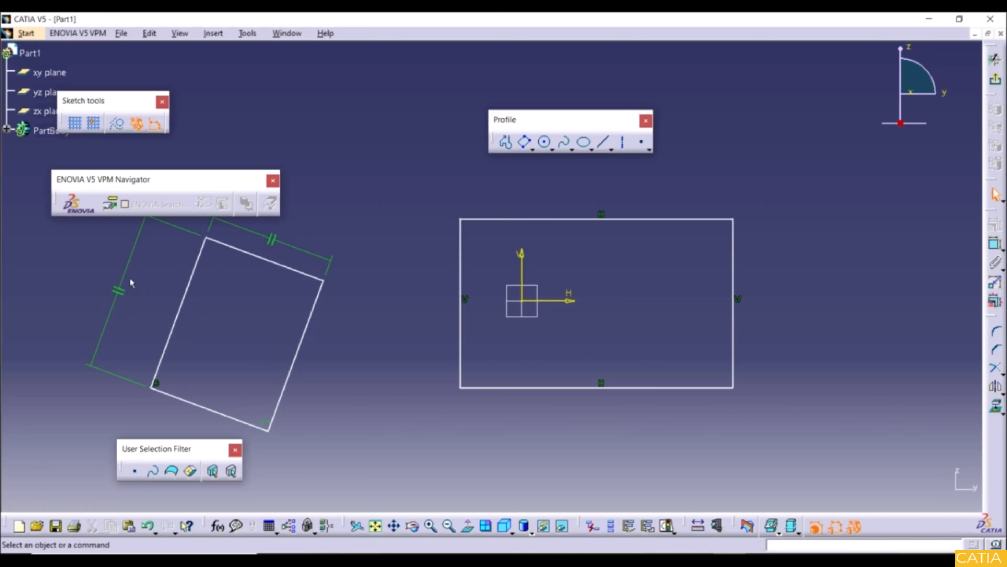
{"action": "mouse_move", "coordinate": [323, 279]}
{"action": "left_mouse_down"}
{"action": "mouse_move", "coordinate": [348, 277]}
{"action": "mouse_move", "coordinate": [270, 292]}
{"action": "mouse_move", "coordinate": [323, 276]}
{"action": "mouse_move", "coordinate": [360, 198]}
{"action": "mouse_move", "coordinate": [289, 287]}
{"action": "mouse_move", "coordinate": [321, 287]}
{"action": "left_mouse_up"}
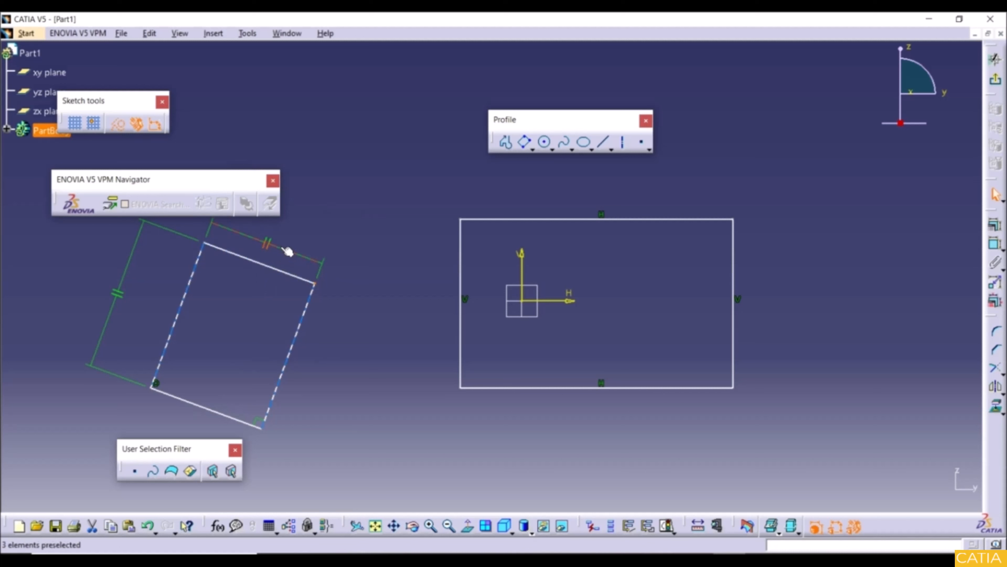
Step: Delete both parallelism constraints of the tilted rectangle and pull its upper right corner slightly inward
{"action": "left_click", "coordinate": [300, 259]}
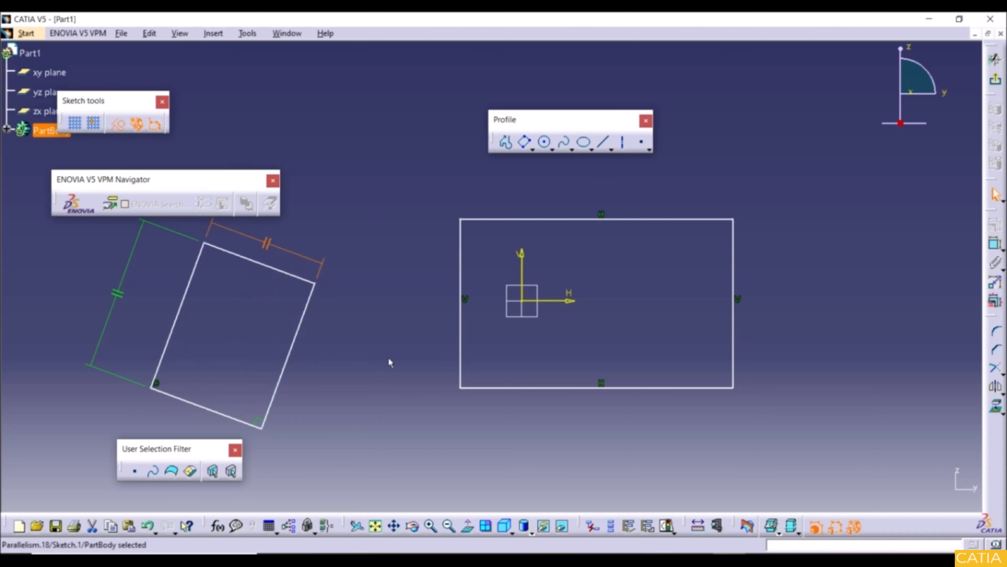
{"action": "key", "text": "Delete"}
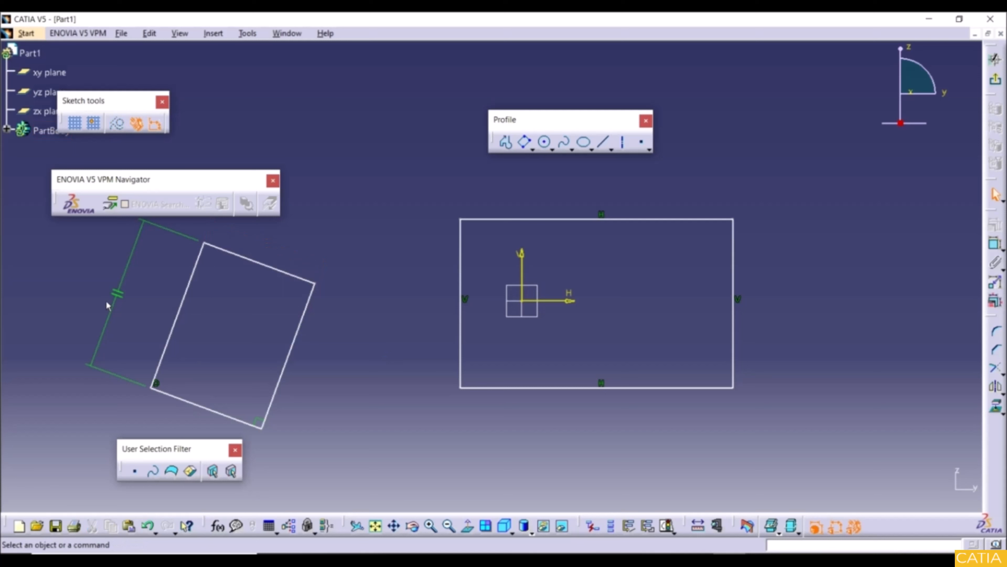
{"action": "left_click", "coordinate": [114, 295]}
{"action": "key", "text": "Delete"}
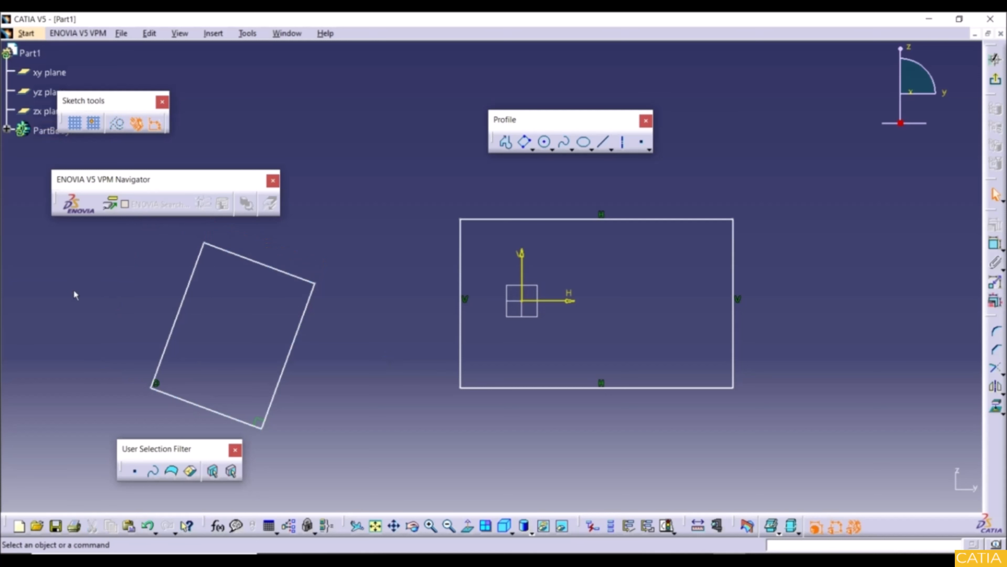
{"action": "mouse_move", "coordinate": [317, 284]}
{"action": "left_mouse_down"}
{"action": "mouse_move", "coordinate": [252, 308]}
{"action": "mouse_move", "coordinate": [294, 265]}
{"action": "mouse_move", "coordinate": [254, 335]}
{"action": "mouse_move", "coordinate": [308, 280]}
{"action": "left_mouse_up"}
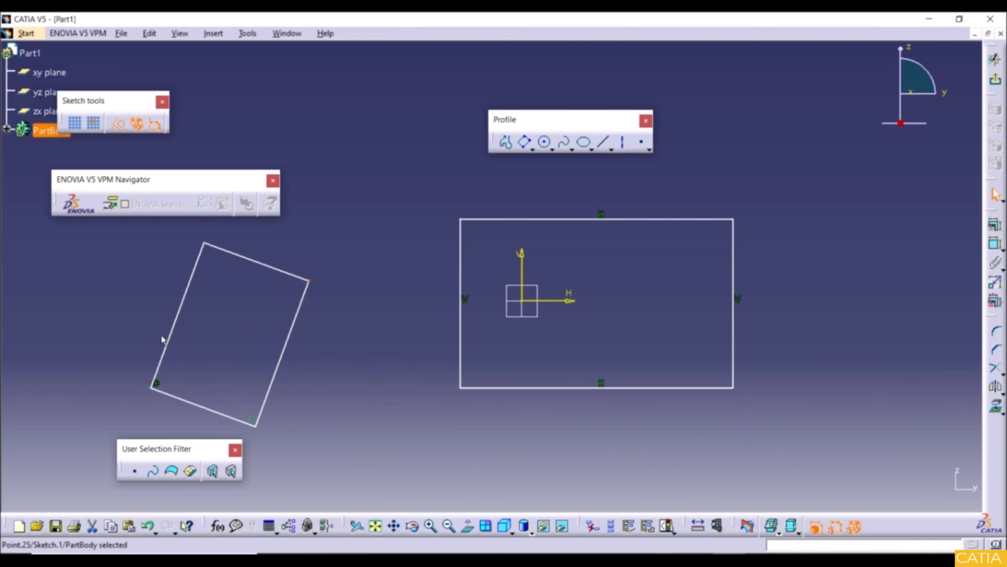
Step: Undo the last corner move and both parallelism constraint deletions on the tilted rectangle
{"action": "left_click", "coordinate": [149, 527]}
{"action": "left_click", "coordinate": [149, 527]}
{"action": "left_click", "coordinate": [149, 527]}
{"action": "left_click", "coordinate": [474, 362]}
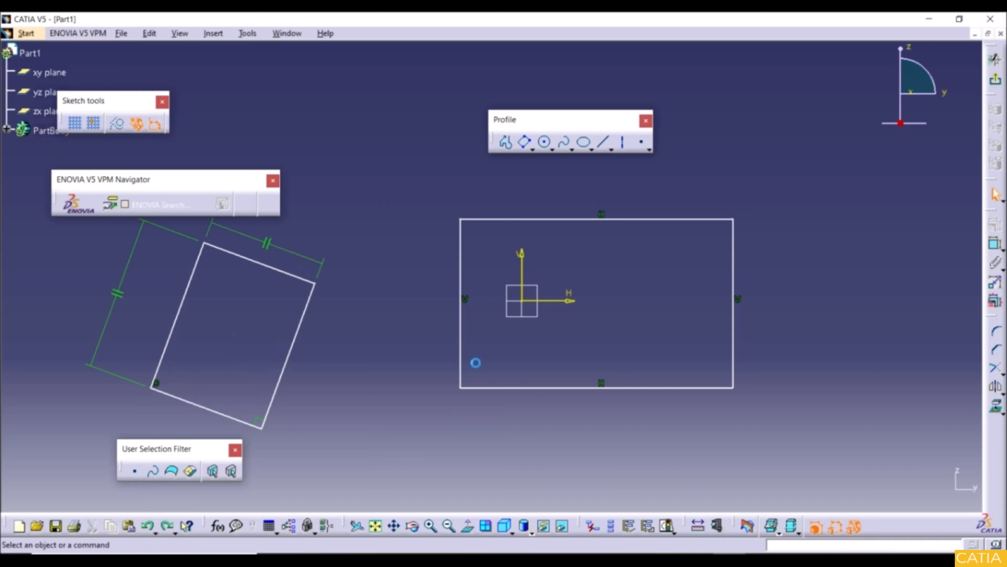
Step: Draw a flat, slanted Parallelogram to the right of the central rectangle
{"action": "left_click", "coordinate": [530, 149]}
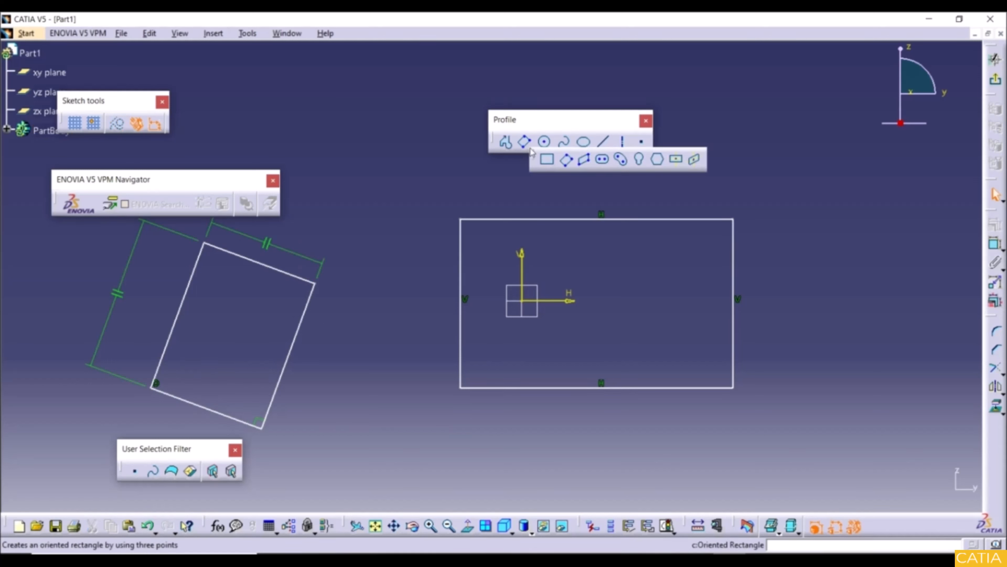
{"action": "left_click", "coordinate": [585, 160]}
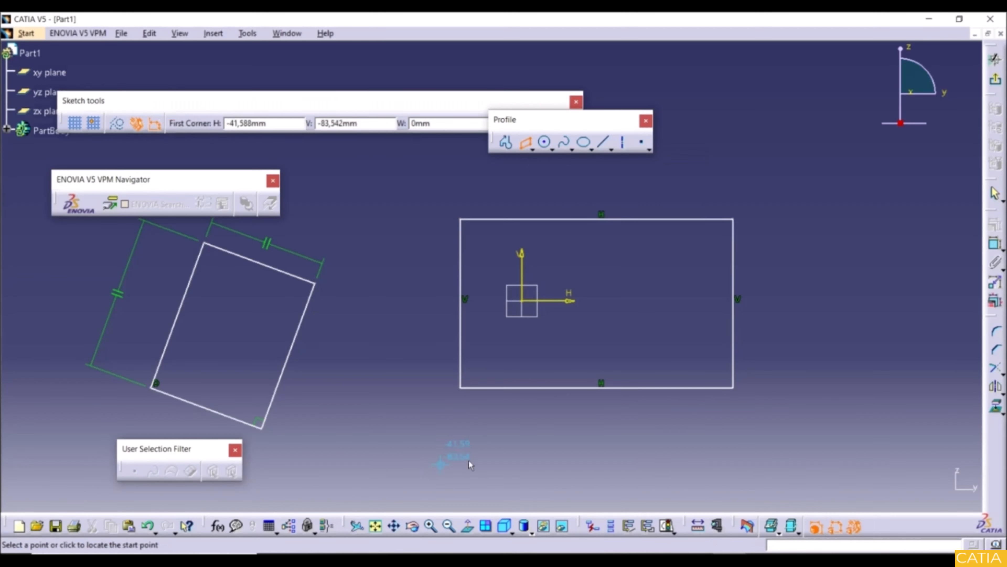
{"action": "left_click", "coordinate": [770, 364]}
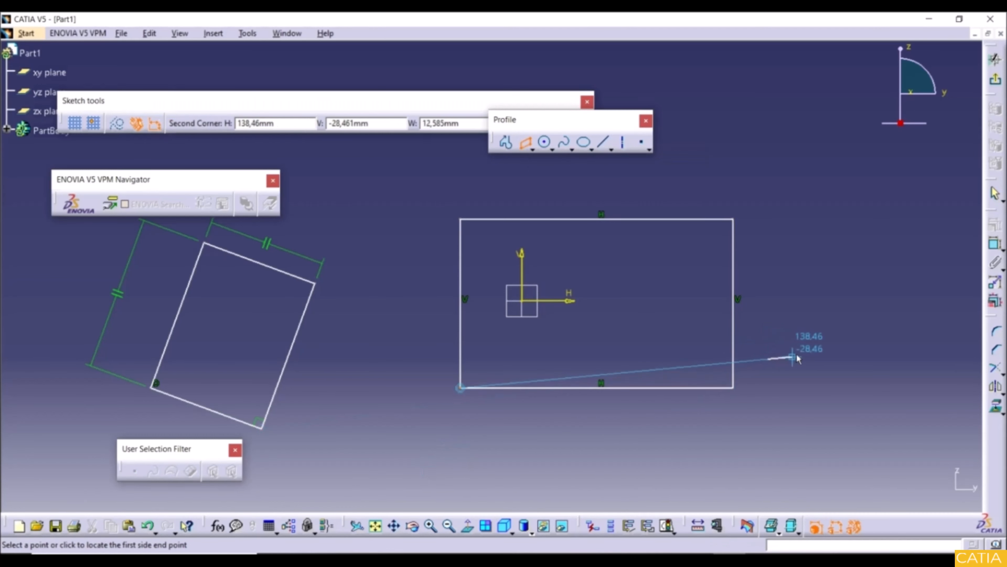
{"action": "left_click", "coordinate": [899, 417]}
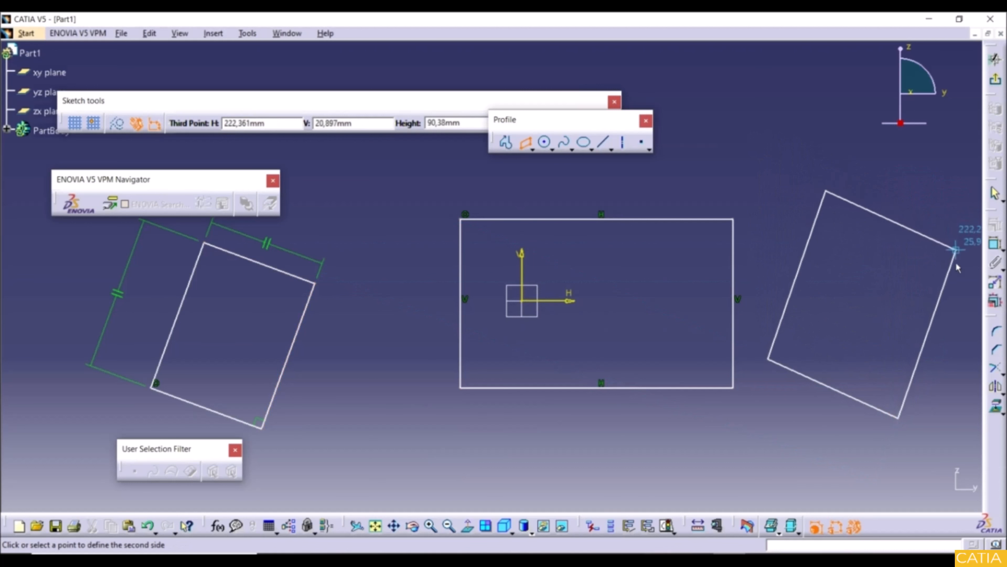
{"action": "left_click", "coordinate": [958, 383]}
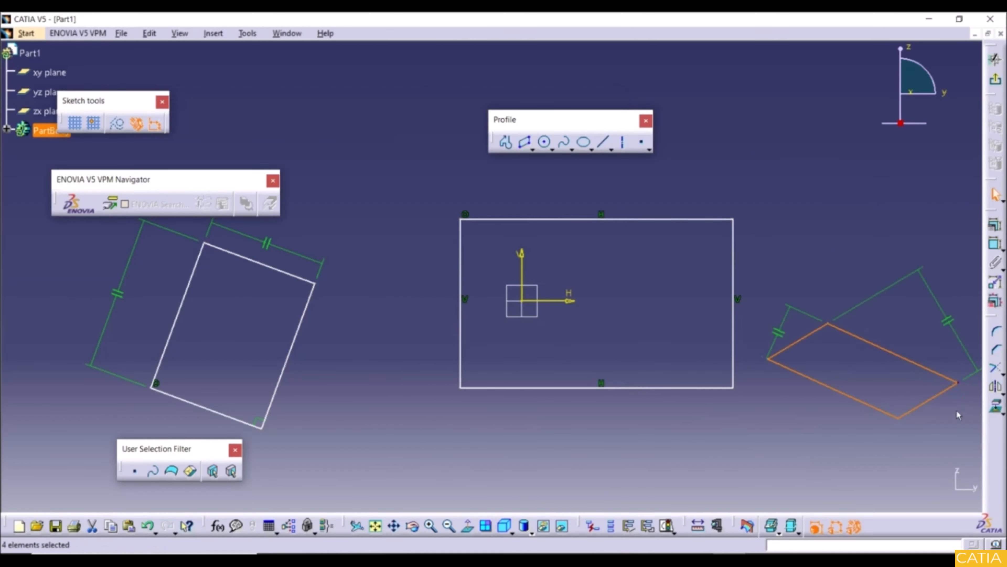
{"action": "left_click", "coordinate": [808, 455]}
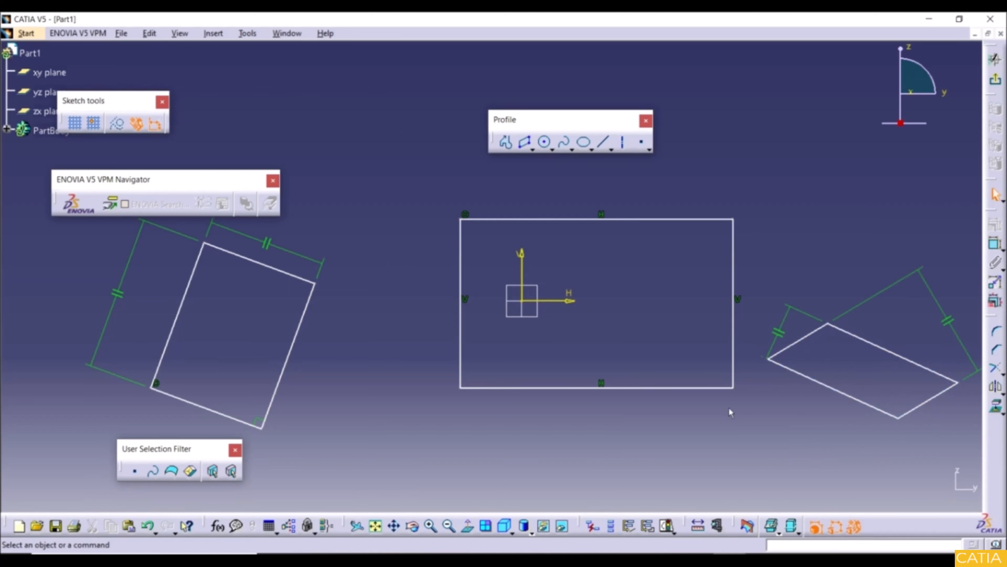
Step: Draw a horizontal Elongated Hole with a radius of about 34 mm below the central rectangle, its second centre aligned with the rectangle's right side
{"action": "left_click", "coordinate": [532, 150]}
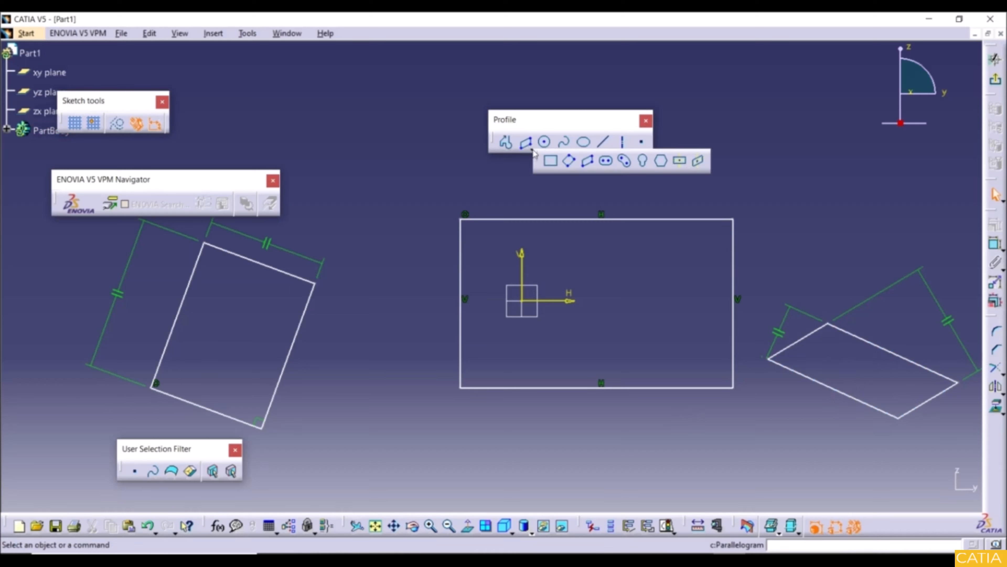
{"action": "left_click", "coordinate": [606, 162]}
{"action": "middle_click_drag", "start_coordinate": [573, 262], "coordinate": [609, 317], "text": "ctrl"}
{"action": "middle_click_drag", "start_coordinate": [517, 368], "coordinate": [539, 302]}
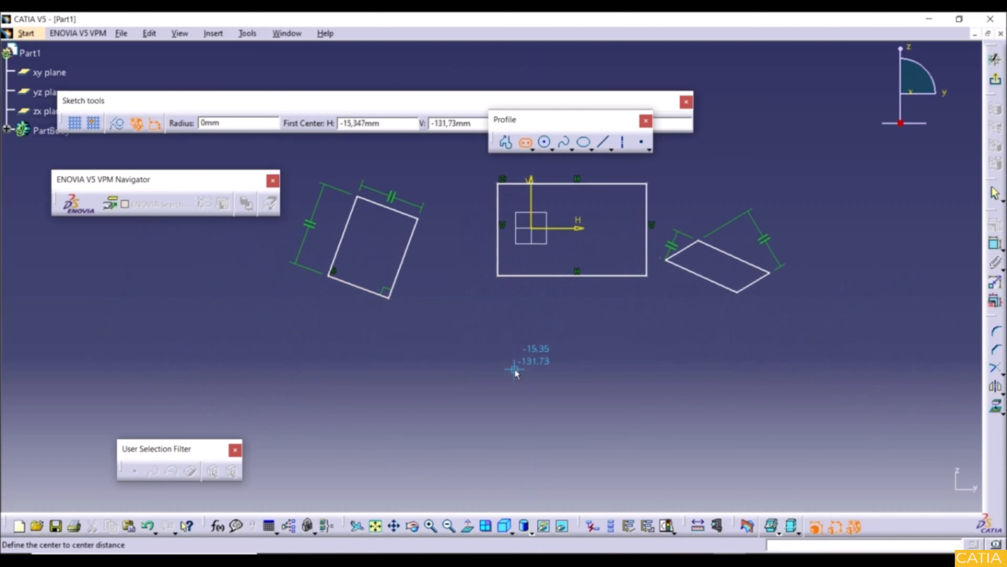
{"action": "left_click", "coordinate": [524, 369]}
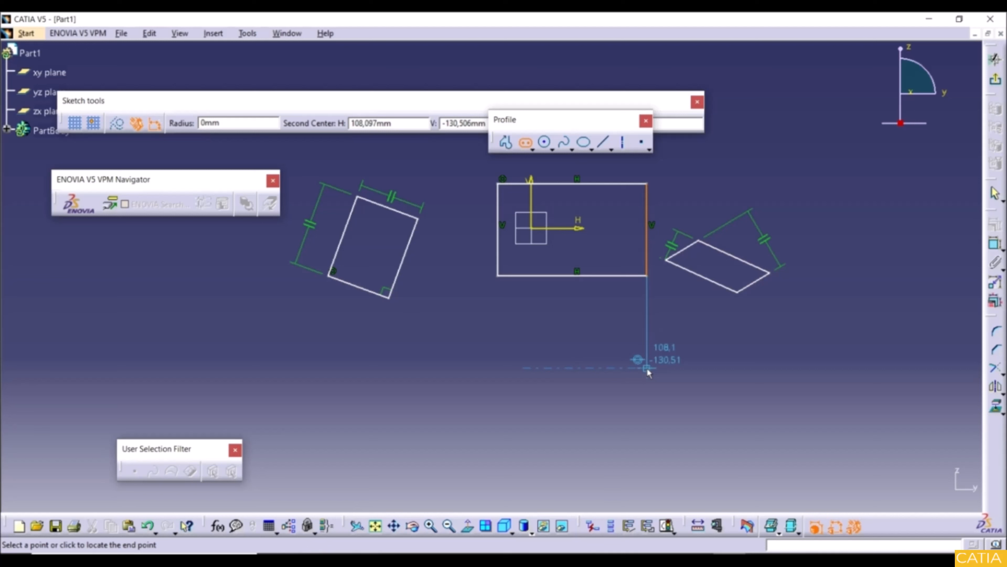
{"action": "left_click", "coordinate": [647, 369]}
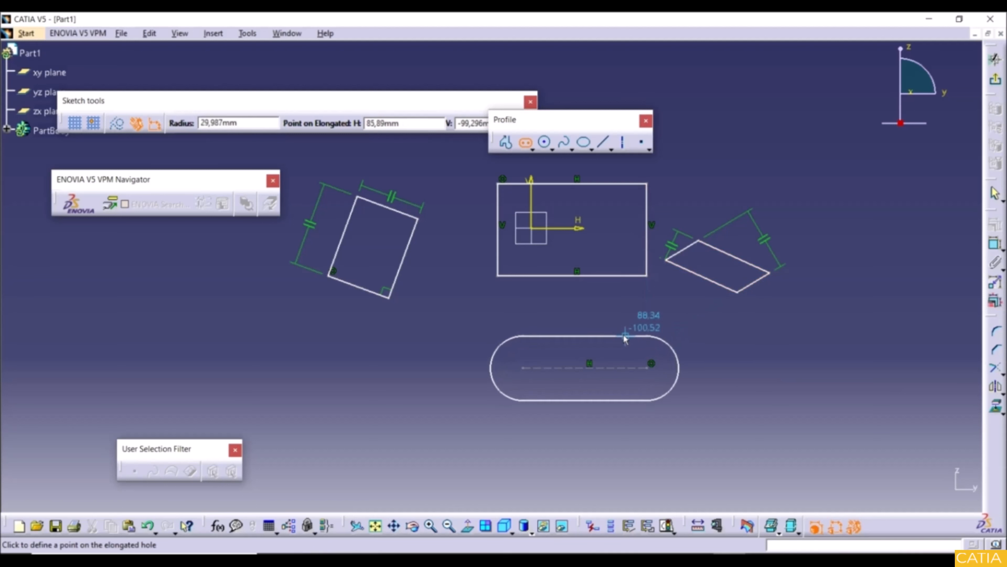
{"action": "left_click", "coordinate": [648, 333]}
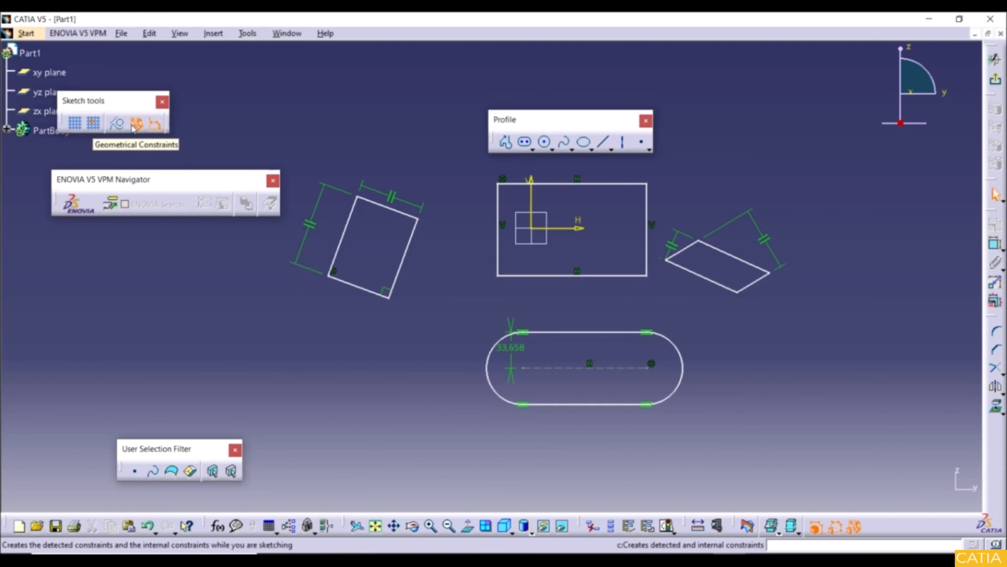
Step: Draw a Cylindrical Elongated Hole with a radius of about 24 mm below the tilted rectangle, curving down to the right
{"action": "left_click", "coordinate": [532, 148]}
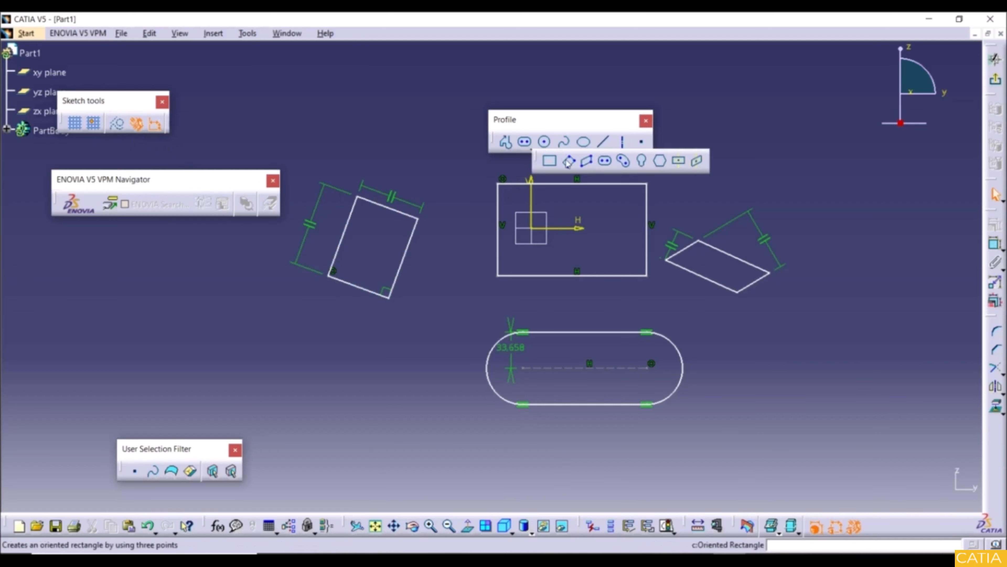
{"action": "left_click", "coordinate": [626, 161]}
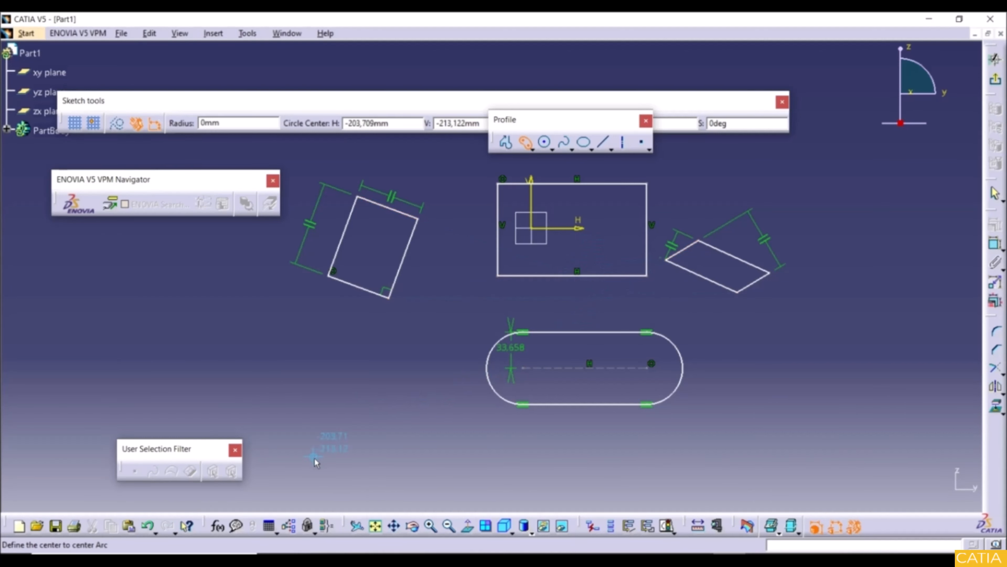
{"action": "left_click", "coordinate": [313, 457]}
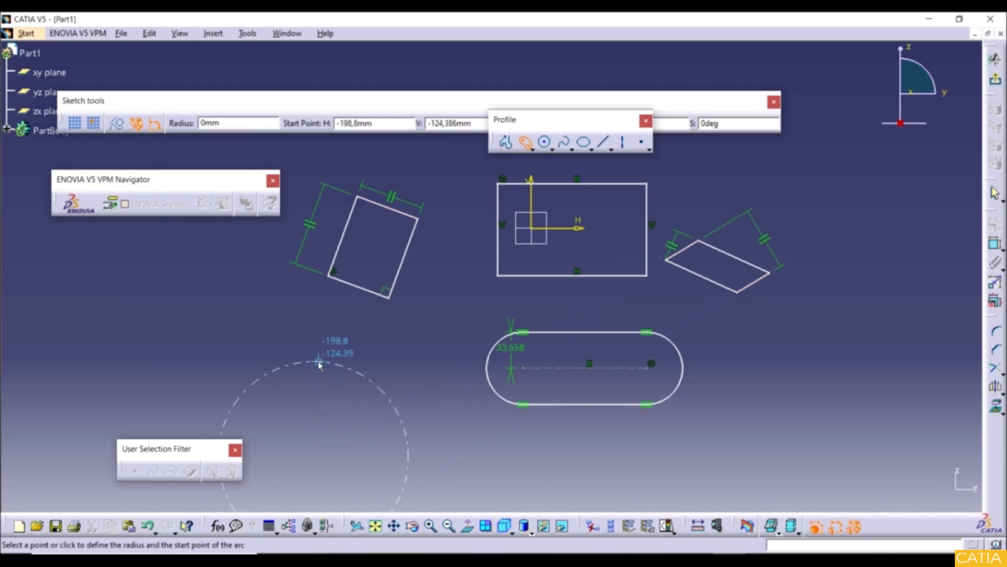
{"action": "left_click", "coordinate": [309, 357]}
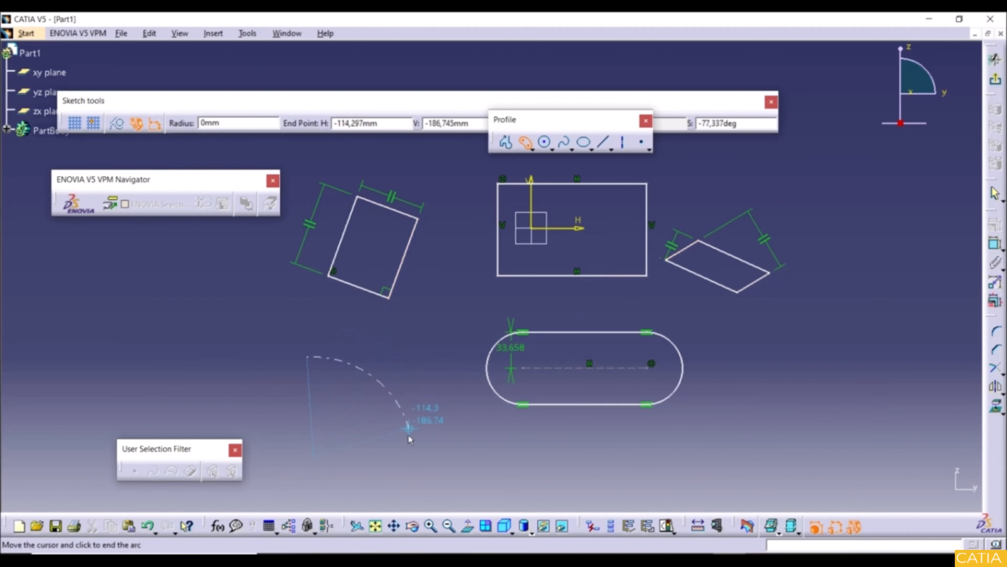
{"action": "left_click", "coordinate": [413, 460]}
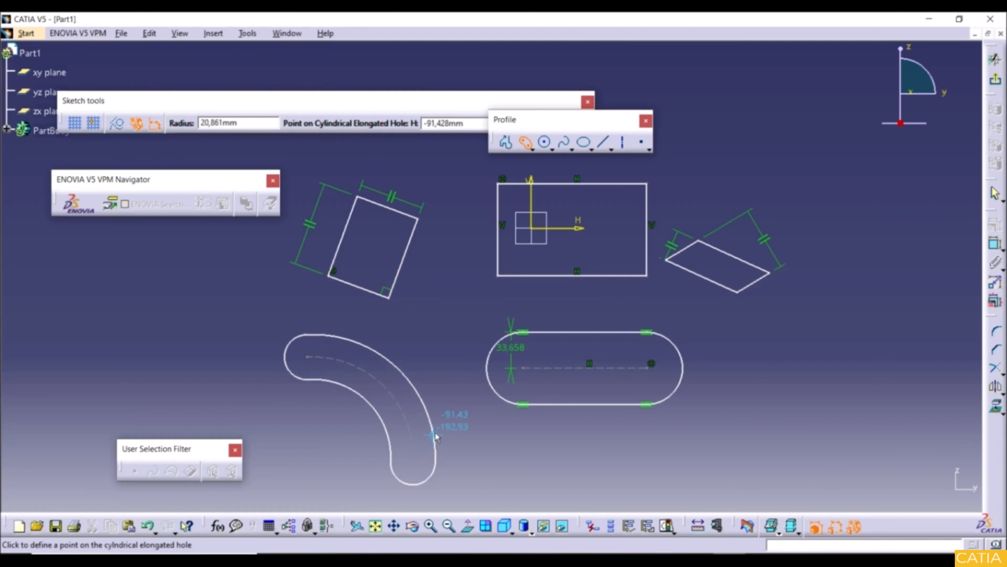
{"action": "left_click", "coordinate": [435, 436]}
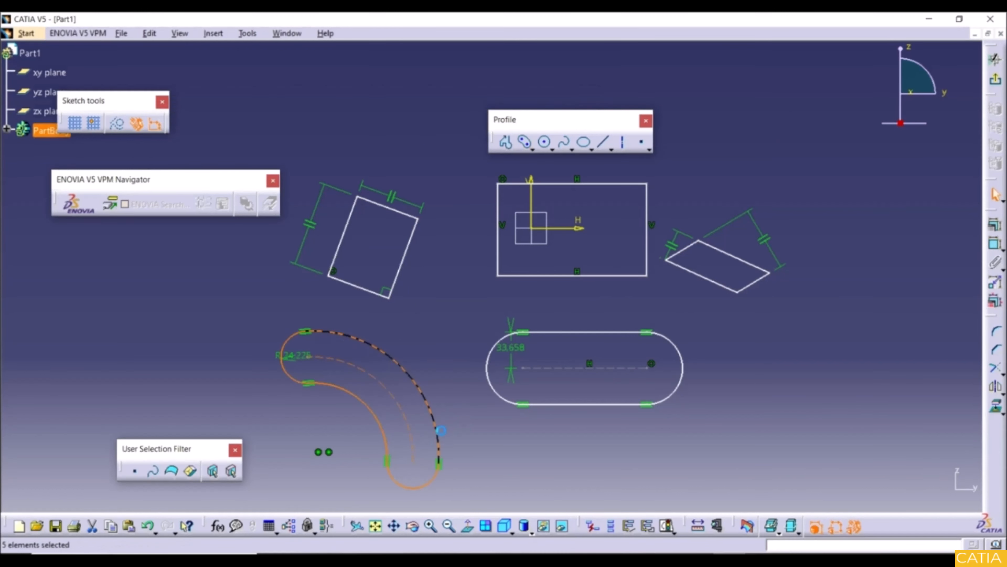
{"action": "left_click", "coordinate": [499, 450]}
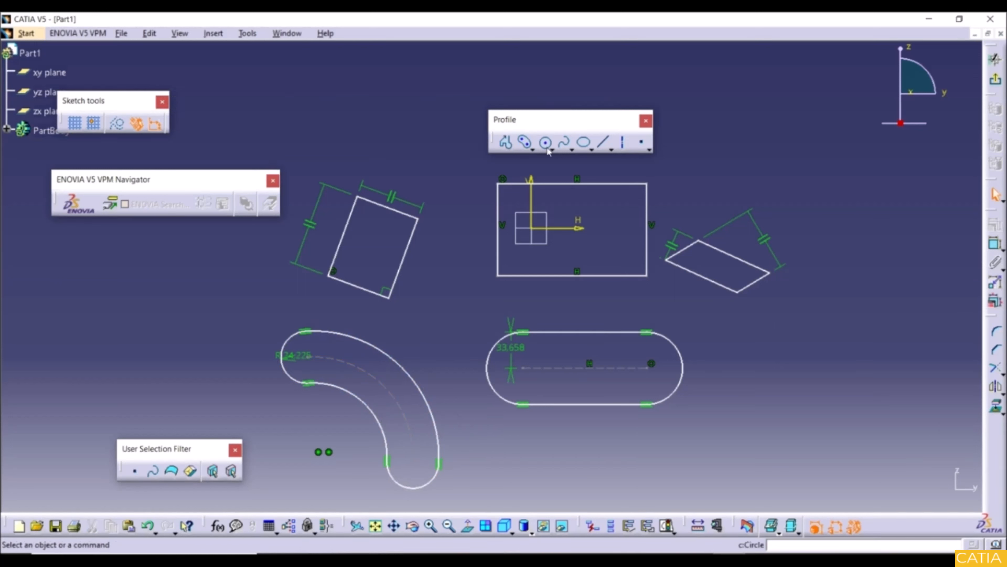
Step: Draw a vertical Keyhole Profile to the right of the horizontal elongated hole, with its small end directly below the large circle
{"action": "left_click", "coordinate": [532, 149]}
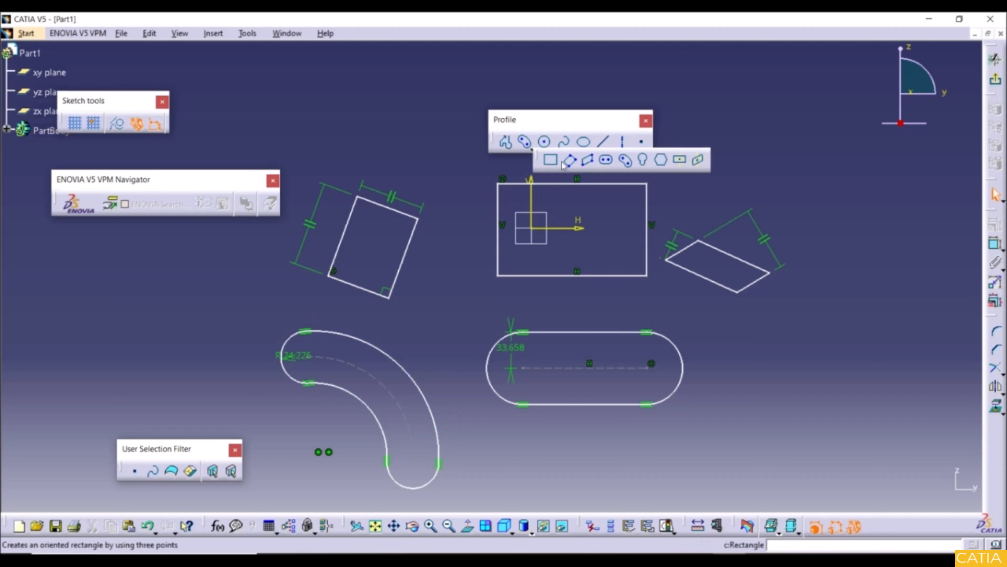
{"action": "left_click", "coordinate": [644, 160]}
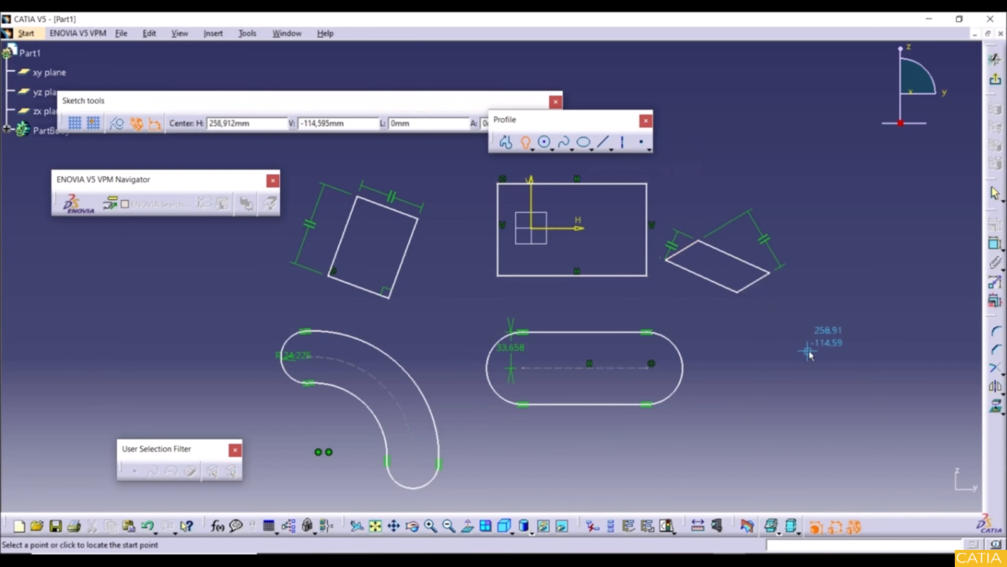
{"action": "left_click", "coordinate": [857, 351]}
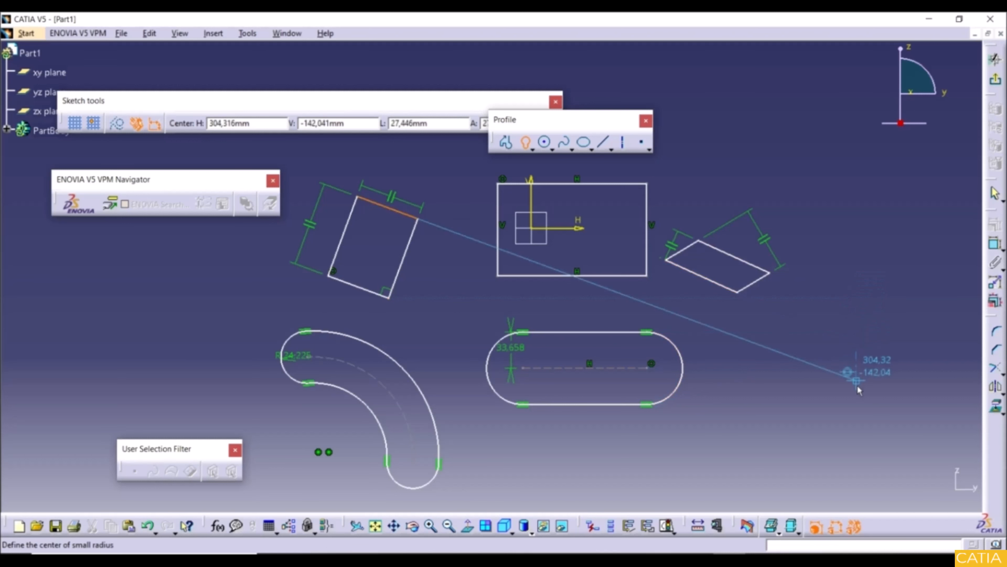
{"action": "left_click", "coordinate": [856, 446]}
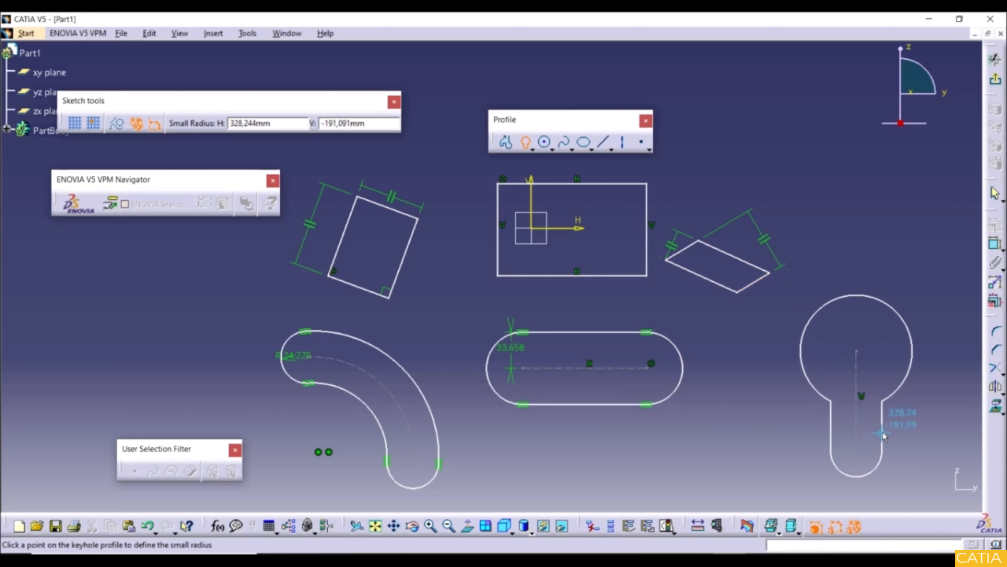
{"action": "left_click", "coordinate": [875, 434]}
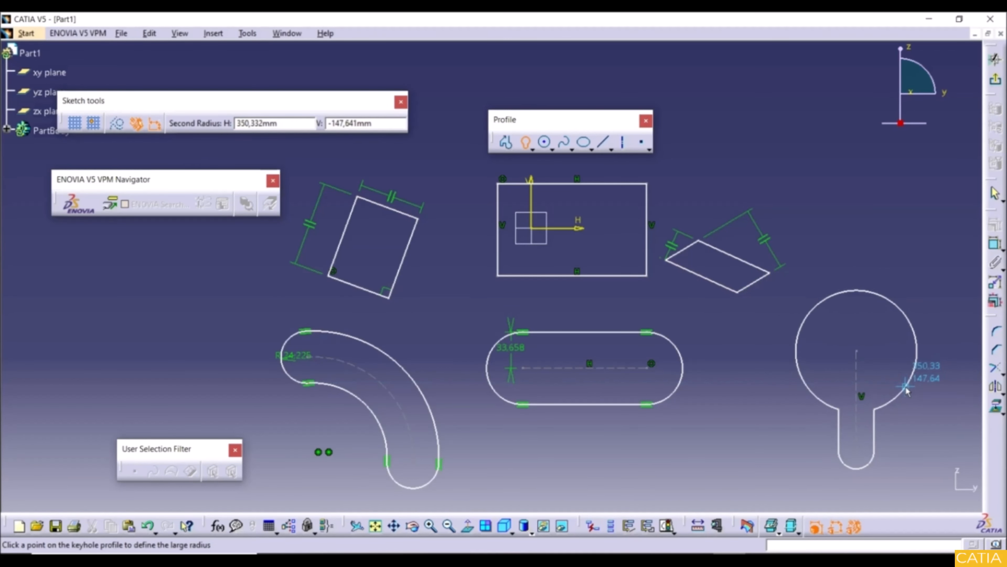
{"action": "left_click", "coordinate": [912, 388]}
{"action": "left_click", "coordinate": [913, 442]}
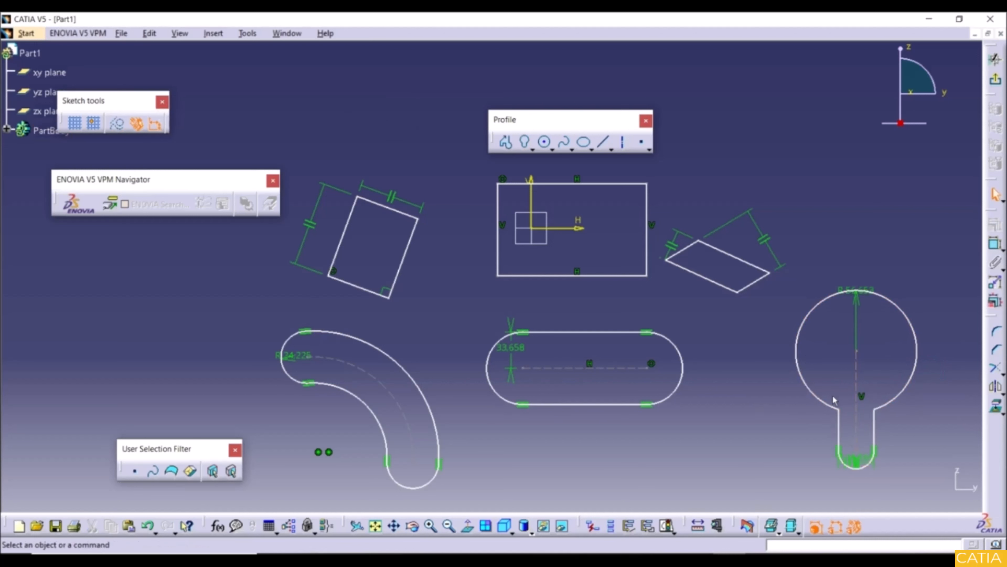
Step: Draw a Hexagon above the parallelogram, with its flat sides horizontal at the top and bottom
{"action": "left_click", "coordinate": [532, 148]}
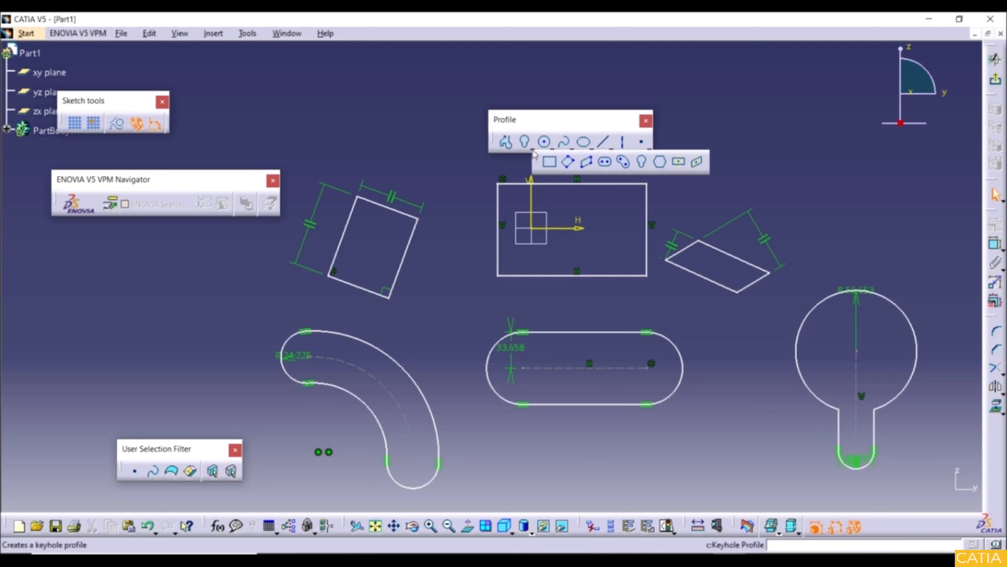
{"action": "left_click", "coordinate": [661, 162]}
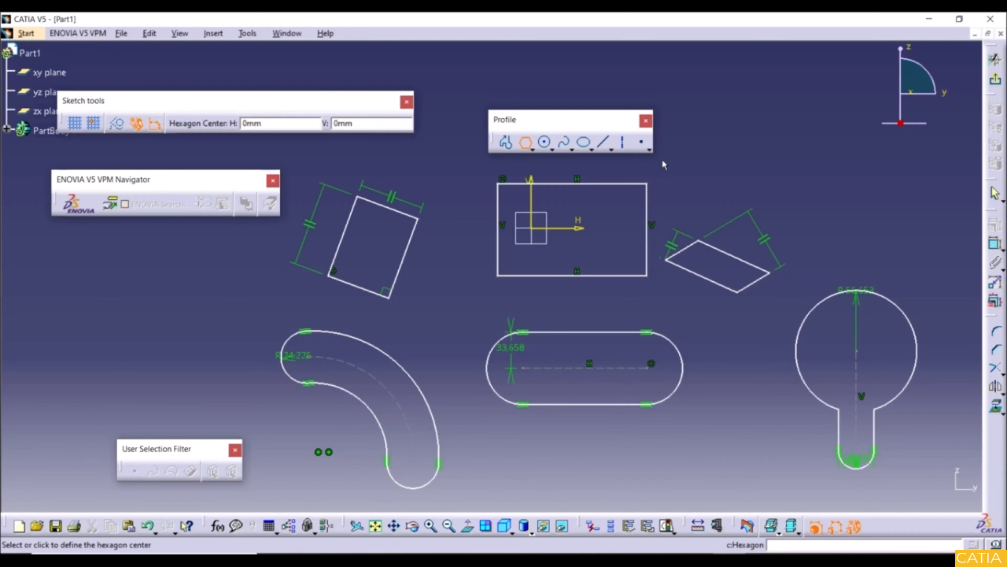
{"action": "left_click", "coordinate": [780, 123]}
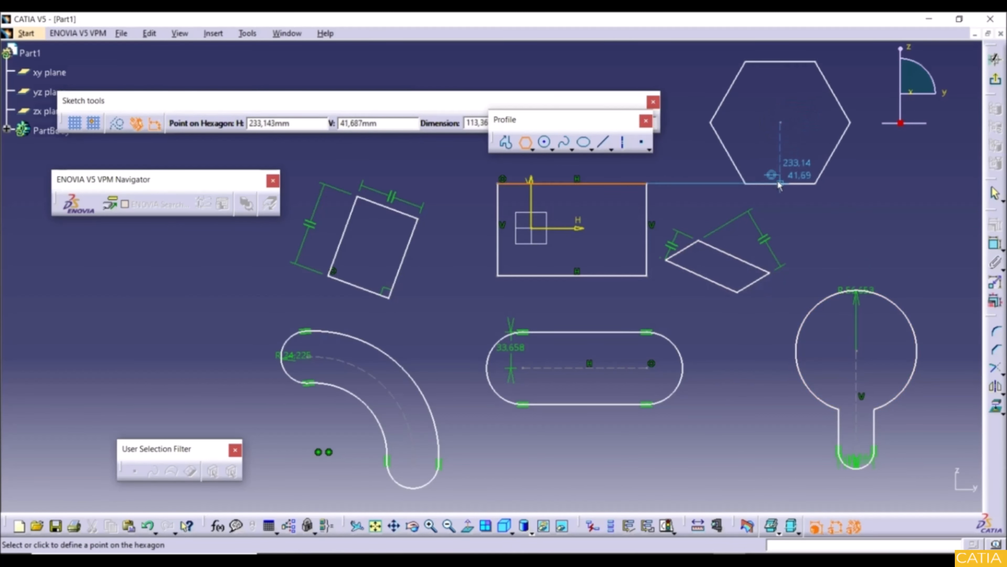
{"action": "left_click", "coordinate": [780, 178]}
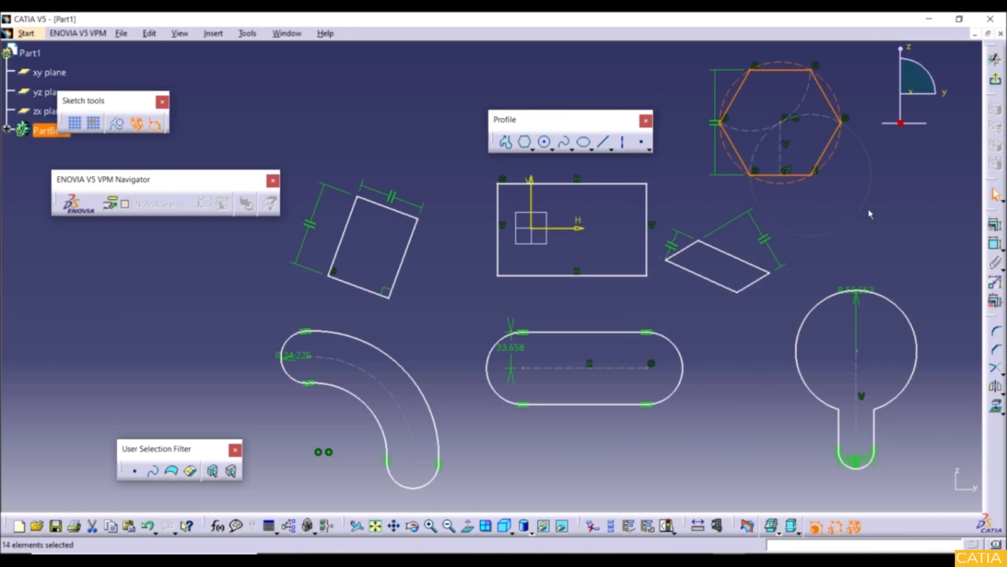
{"action": "left_click", "coordinate": [901, 223]}
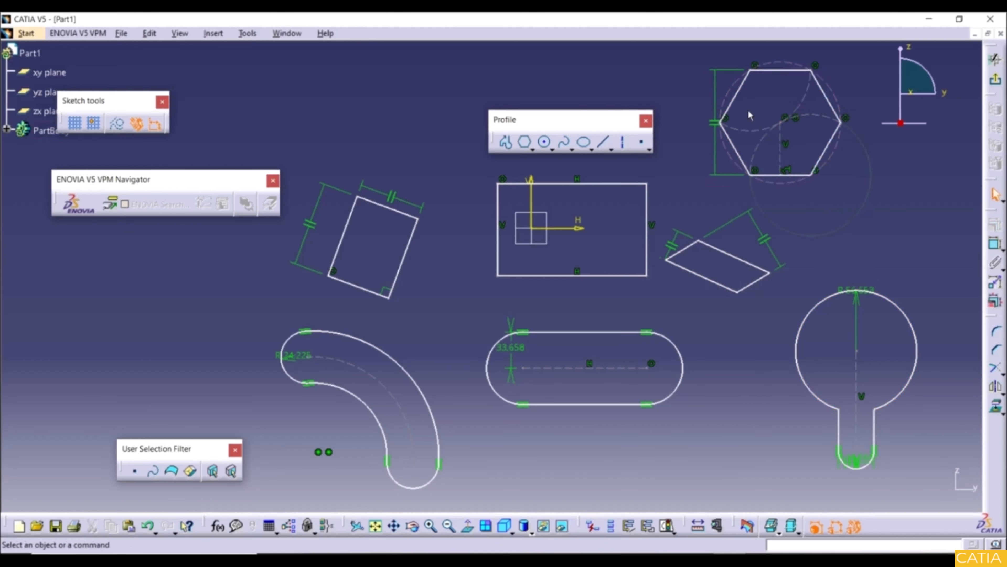
Step: Draw a horizontal Centered Rectangle to the left of the cylindrical elongated hole
{"action": "left_click", "coordinate": [532, 149]}
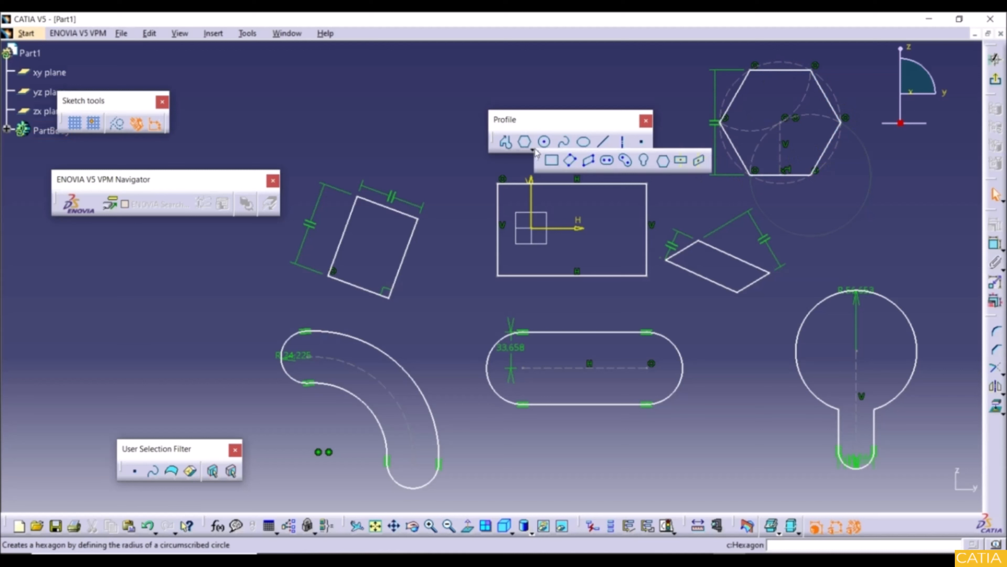
{"action": "left_click", "coordinate": [682, 161]}
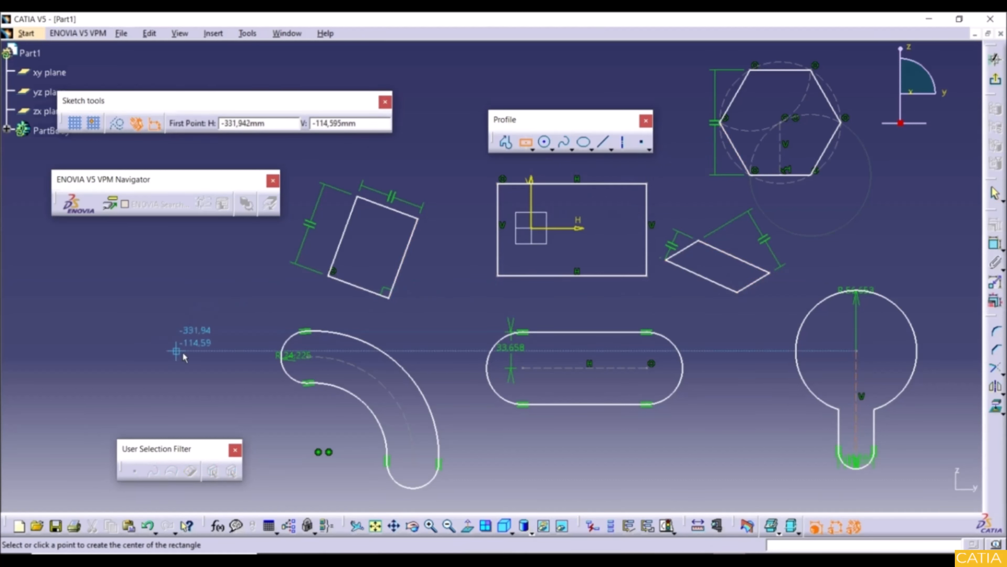
{"action": "left_click", "coordinate": [146, 332]}
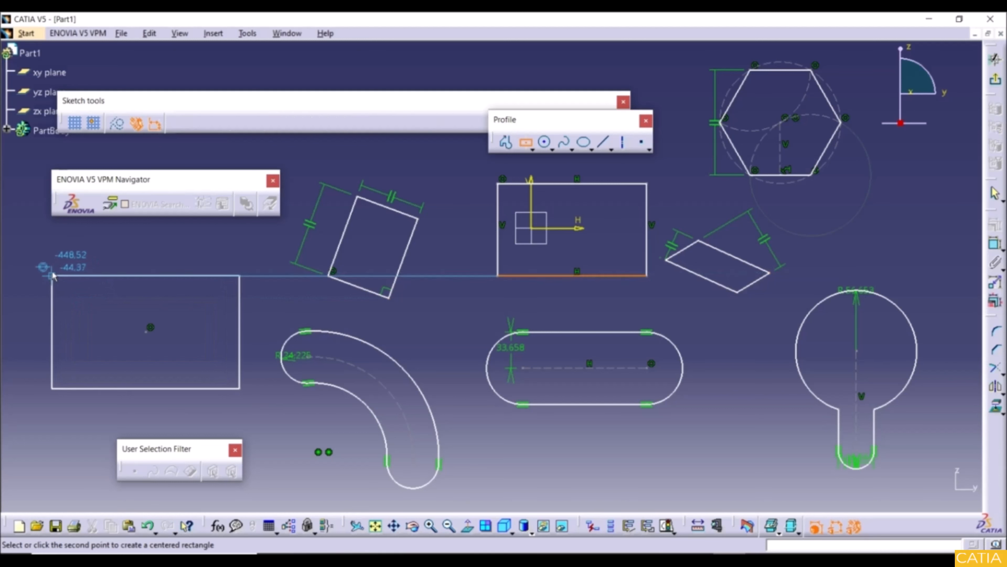
{"action": "left_click", "coordinate": [52, 274]}
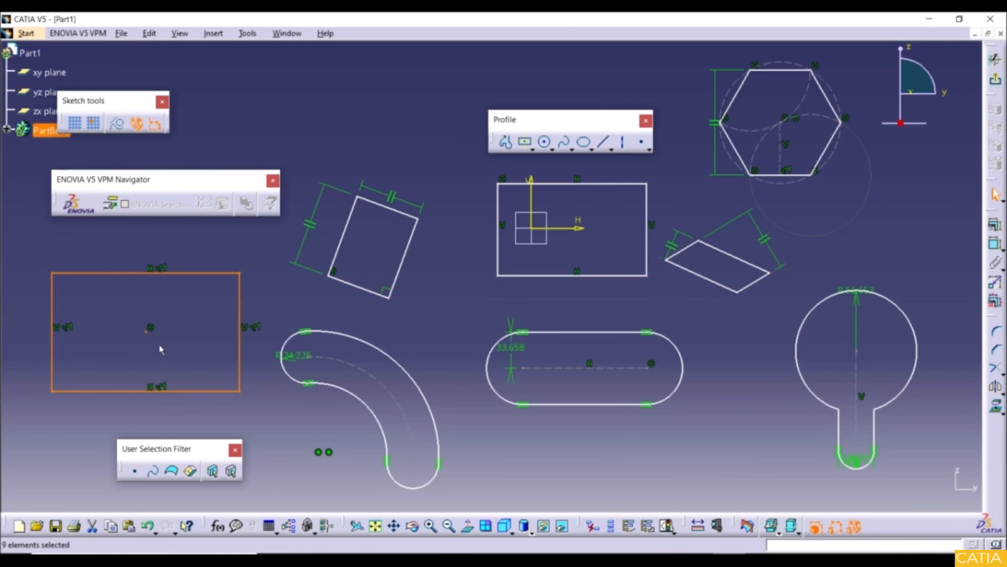
{"action": "left_click", "coordinate": [150, 336]}
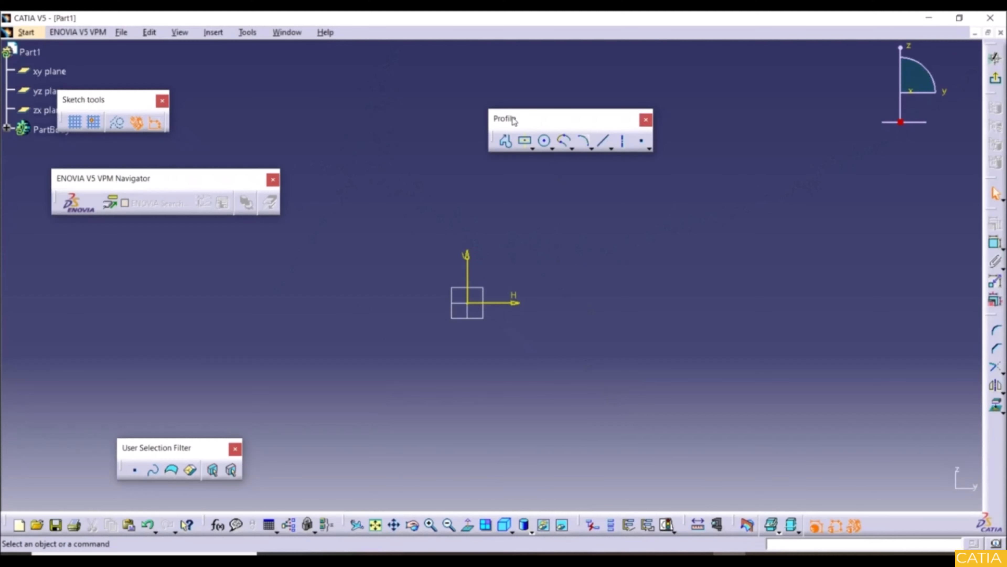
Step: Draw a circle to the right of the origin and reshape it by pulling its edge slightly inward and its centre up towards the origin
{"action": "left_click", "coordinate": [546, 142]}
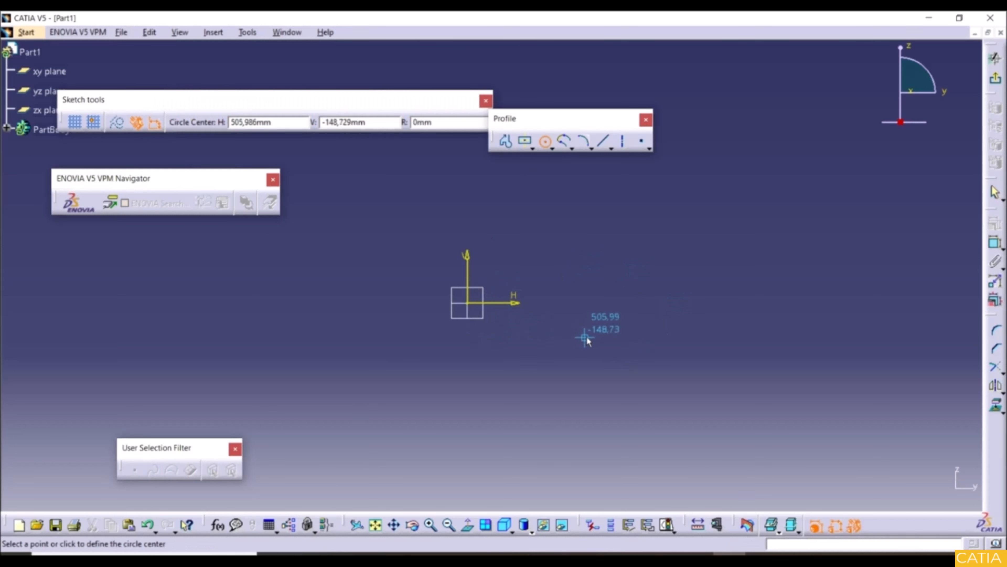
{"action": "left_click", "coordinate": [640, 330]}
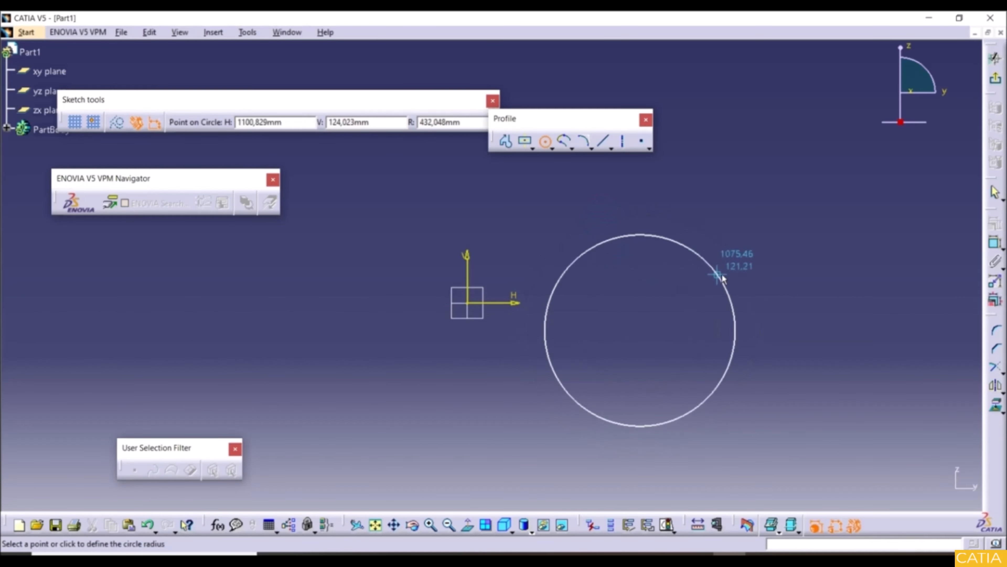
{"action": "left_click", "coordinate": [766, 302]}
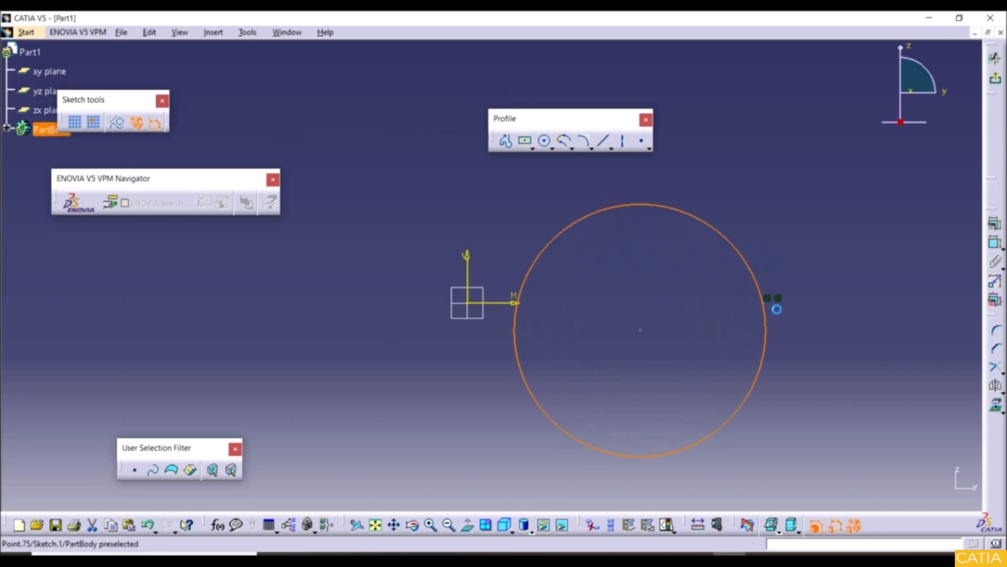
{"action": "left_click", "coordinate": [824, 373]}
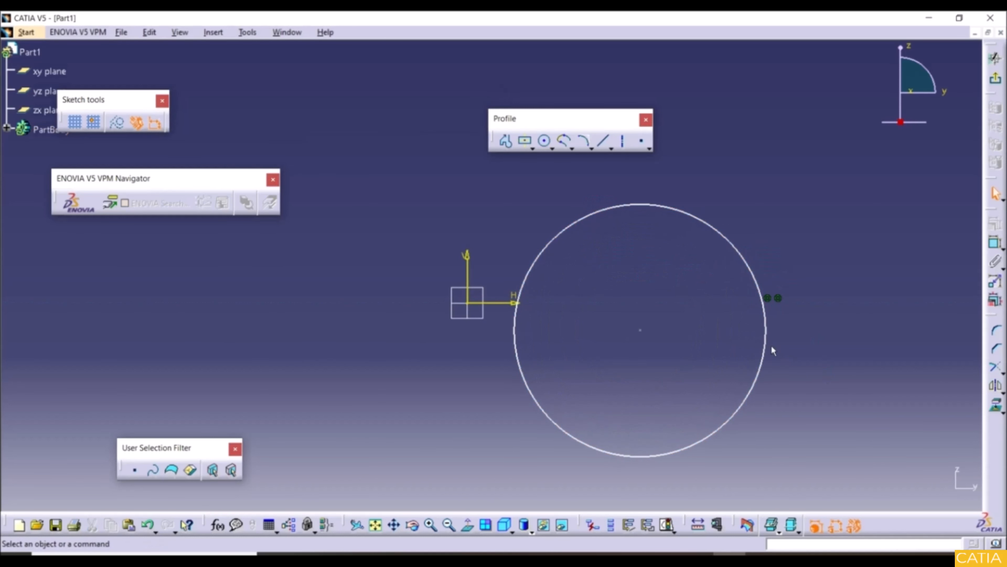
{"action": "mouse_move", "coordinate": [768, 348]}
{"action": "left_mouse_down"}
{"action": "mouse_move", "coordinate": [667, 349]}
{"action": "mouse_move", "coordinate": [756, 349]}
{"action": "left_mouse_up"}
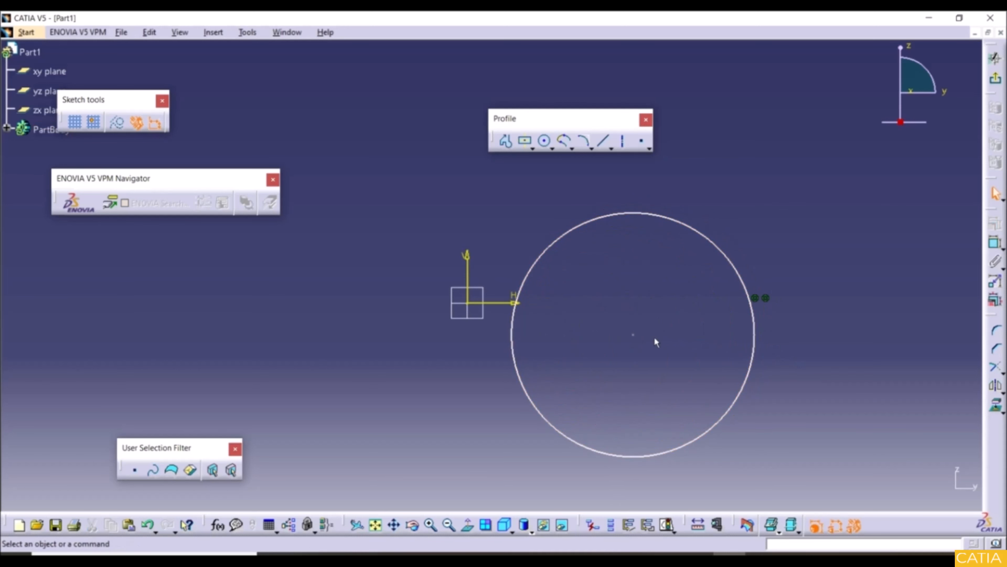
{"action": "left_click_drag", "start_coordinate": [637, 338], "coordinate": [598, 309]}
Step: Draw a Three Point Circle to the lower right of the first circle, with its second point on the horizontal axis
{"action": "left_click", "coordinate": [552, 147]}
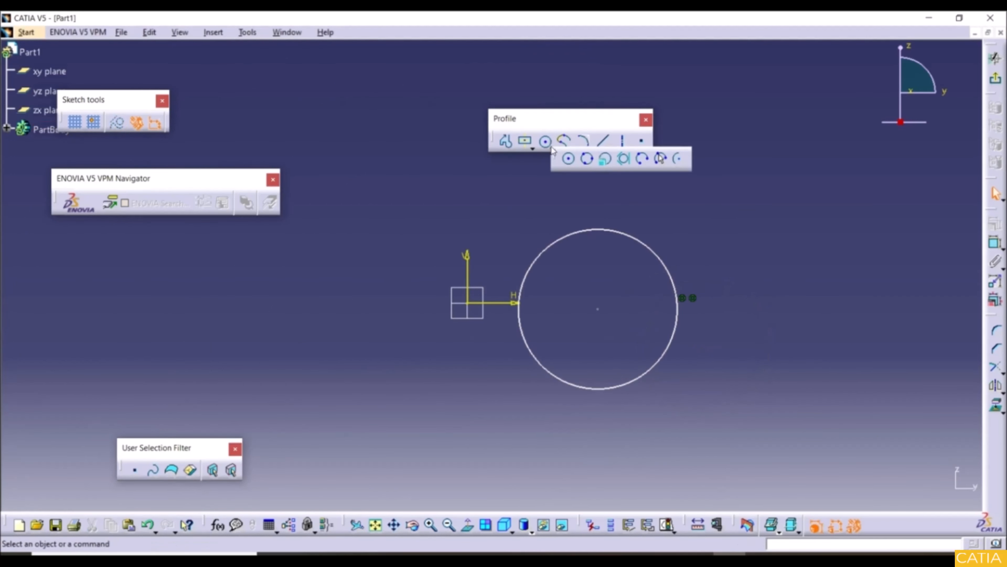
{"action": "left_click", "coordinate": [590, 160]}
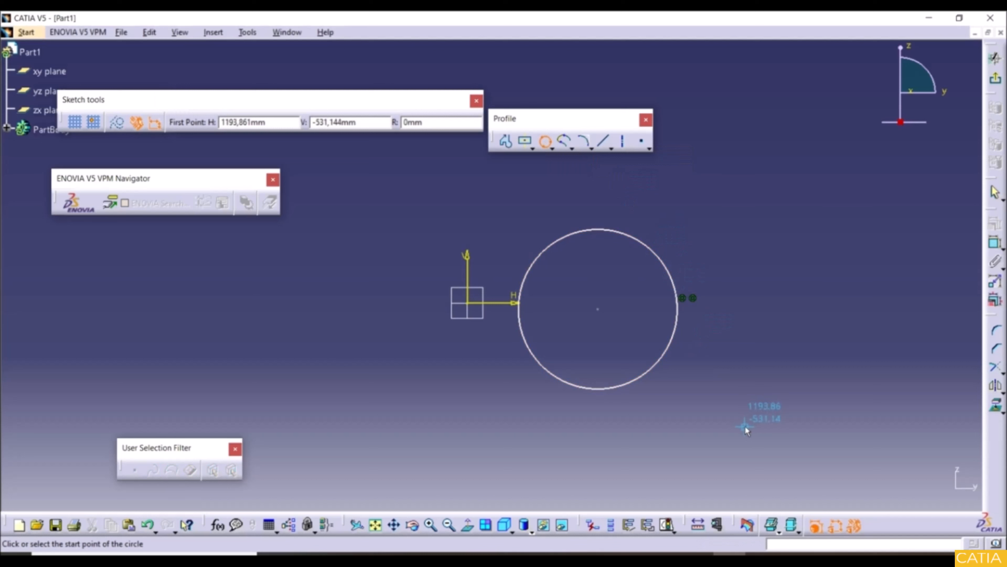
{"action": "left_click", "coordinate": [736, 433]}
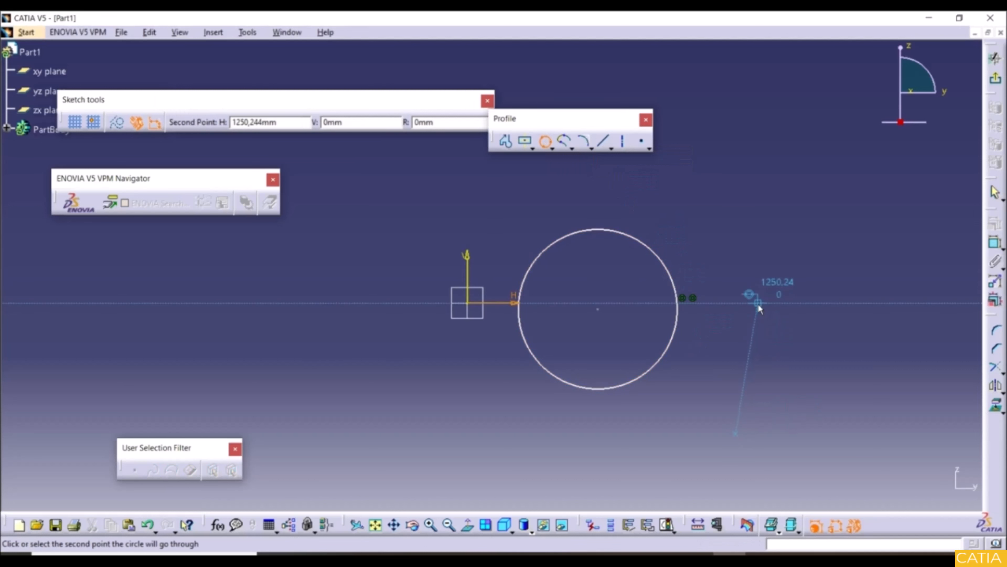
{"action": "left_click", "coordinate": [758, 303]}
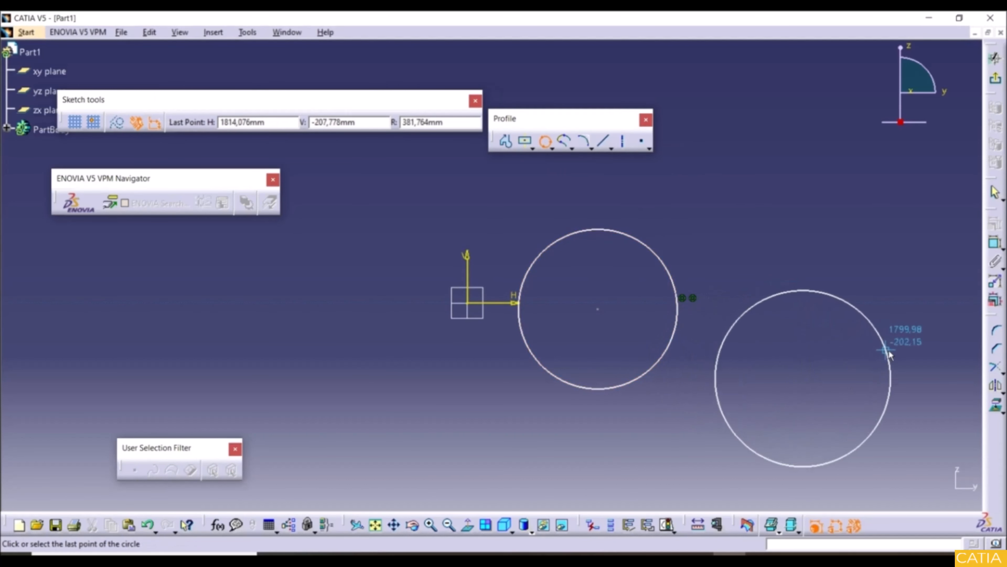
{"action": "left_click", "coordinate": [891, 324]}
{"action": "left_click", "coordinate": [924, 360]}
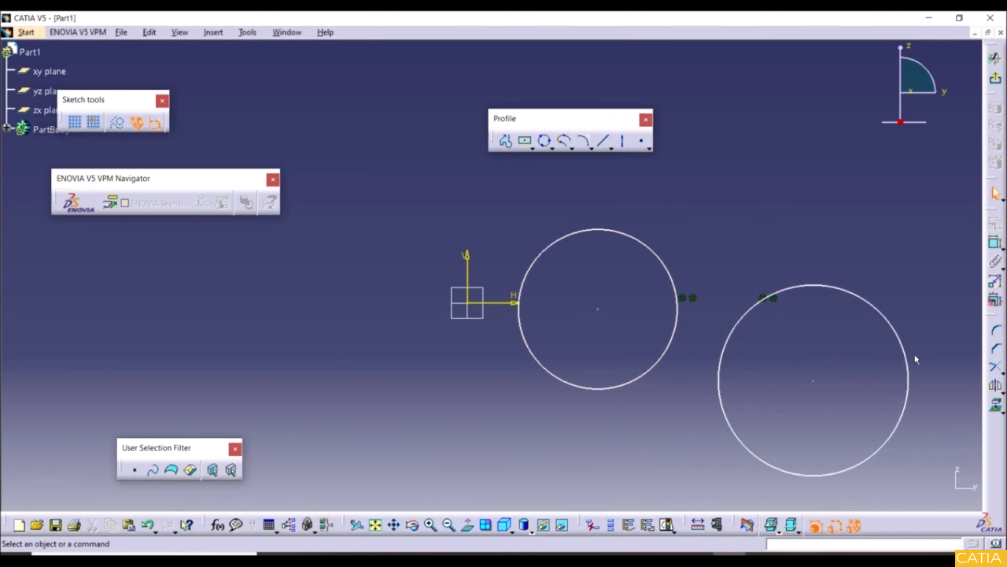
Step: Create a Circle Using Coordinates with its centre at H 10 mm, V 10 mm and a radius of 50 mm
{"action": "left_click", "coordinate": [552, 148]}
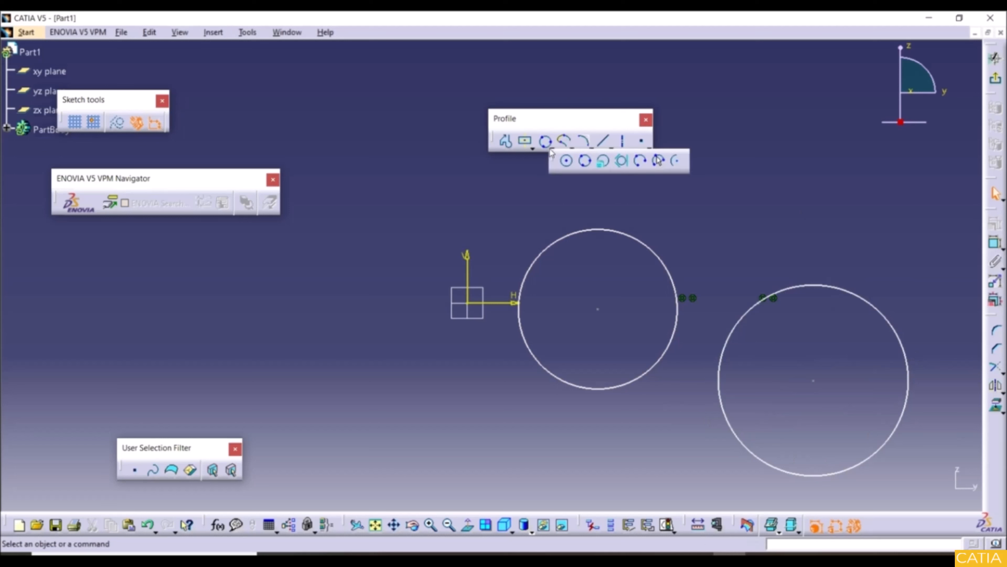
{"action": "left_click", "coordinate": [603, 161]}
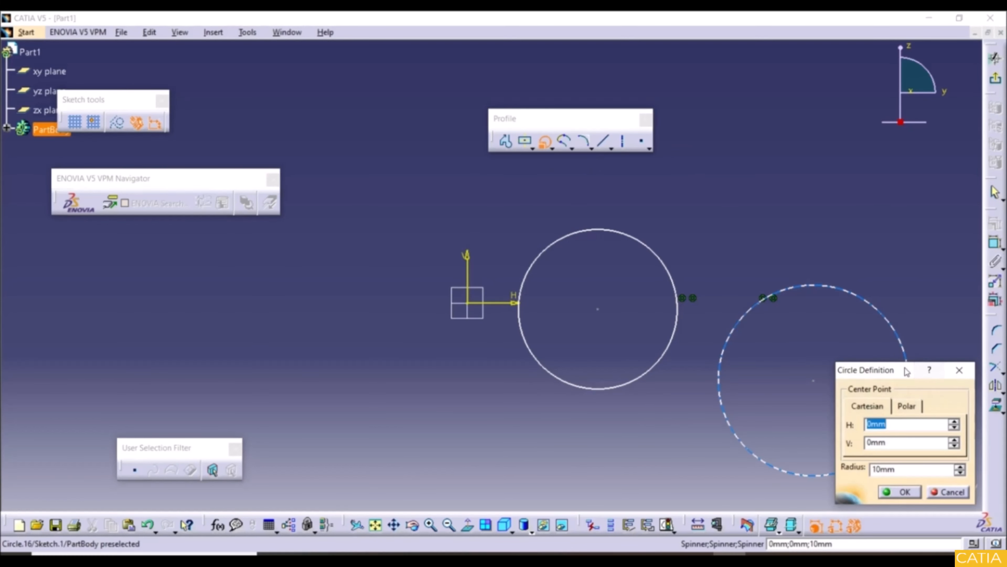
{"action": "left_click_drag", "start_coordinate": [906, 371], "coordinate": [789, 256]}
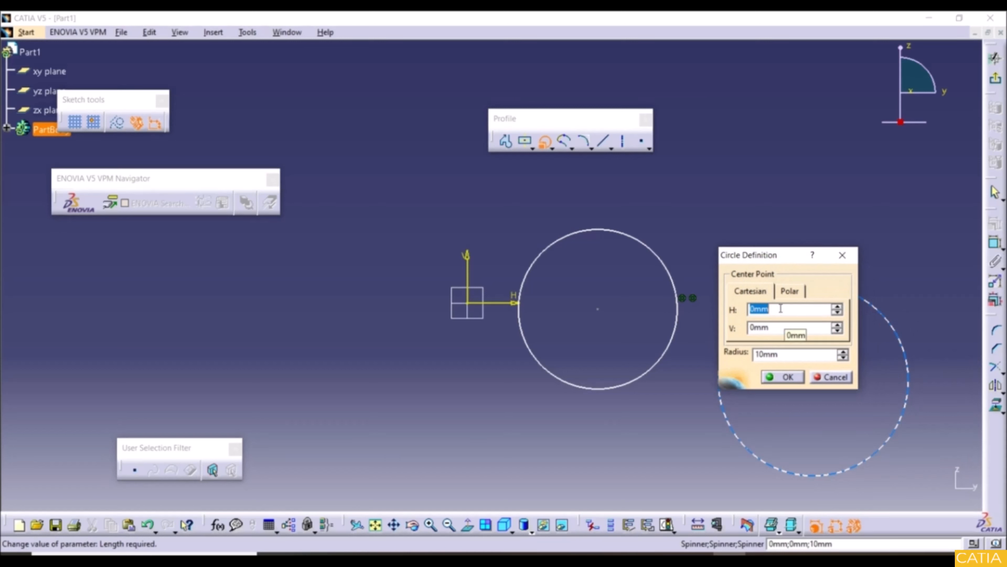
{"action": "type", "text": "10"}
{"action": "key", "text": "Tab"}
{"action": "type", "text": "10"}
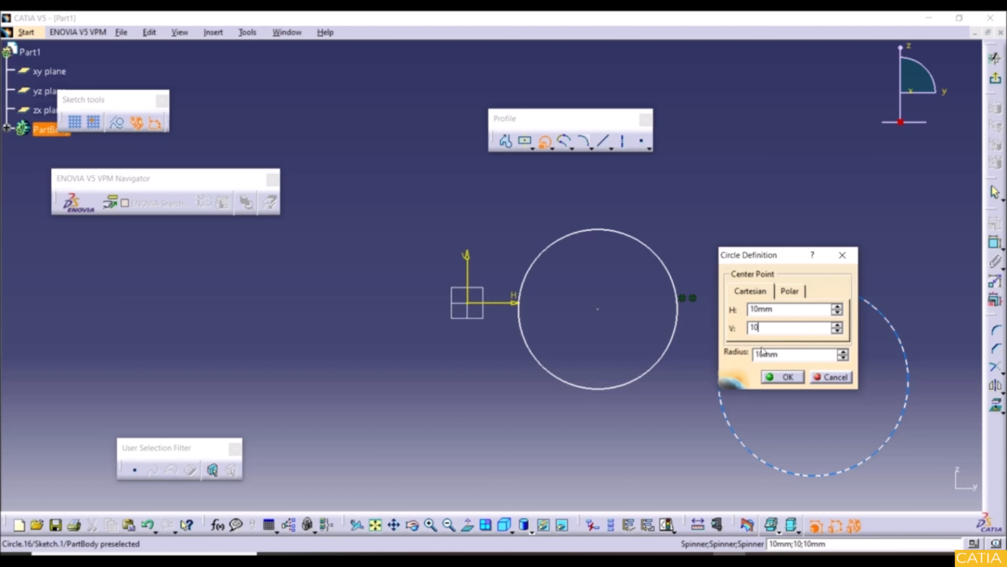
{"action": "key", "text": "Tab"}
{"action": "type", "text": "50"}
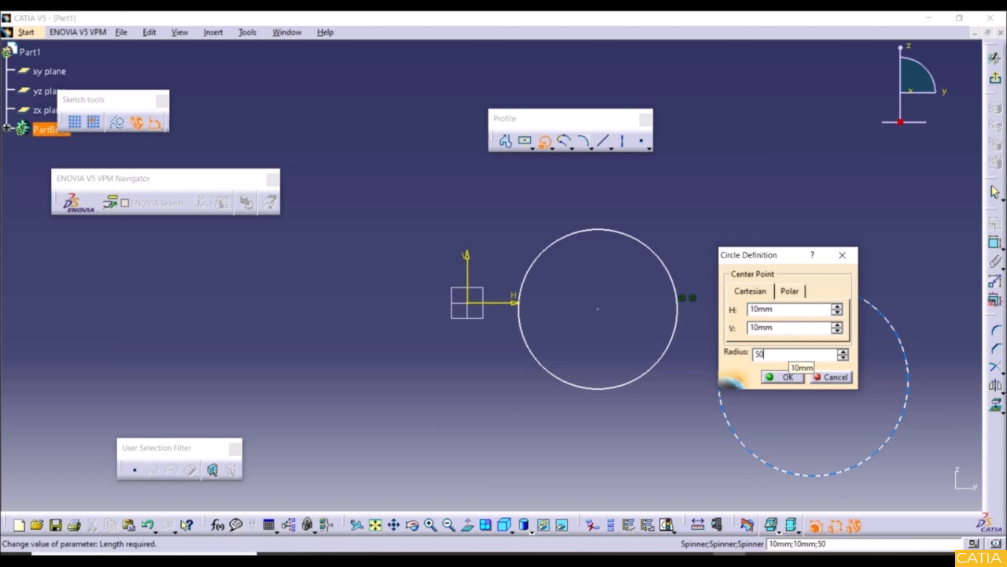
{"action": "left_click", "coordinate": [787, 378]}
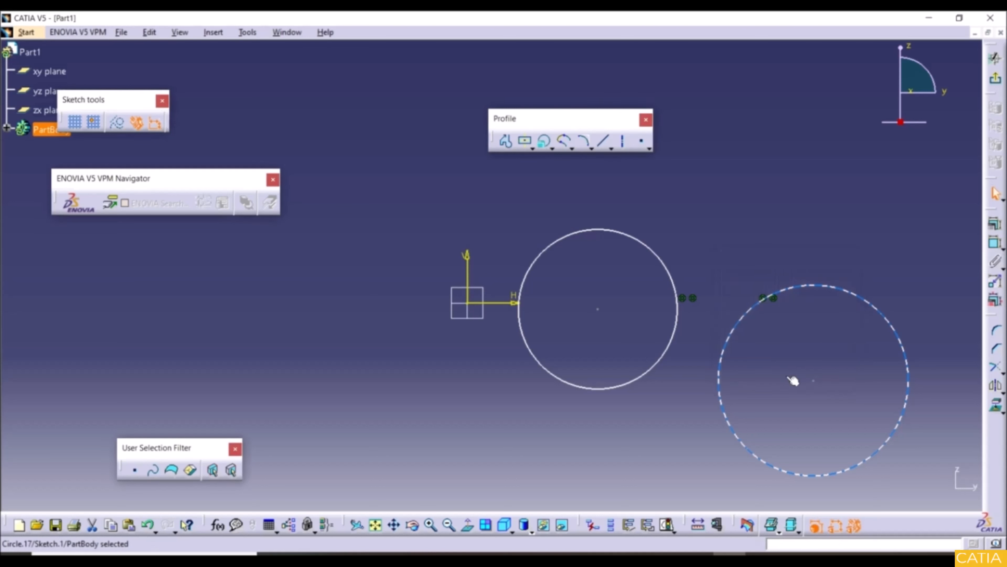
{"action": "middle_click_drag", "start_coordinate": [731, 246], "coordinate": [728, 234]}
{"action": "left_click", "coordinate": [472, 311]}
{"action": "mouse_move", "coordinate": [471, 311]}
{"action": "middle_mouse_down"}
{"action": "mouse_move", "coordinate": [473, 279]}
{"action": "mouse_move", "coordinate": [456, 250]}
{"action": "middle_mouse_up"}
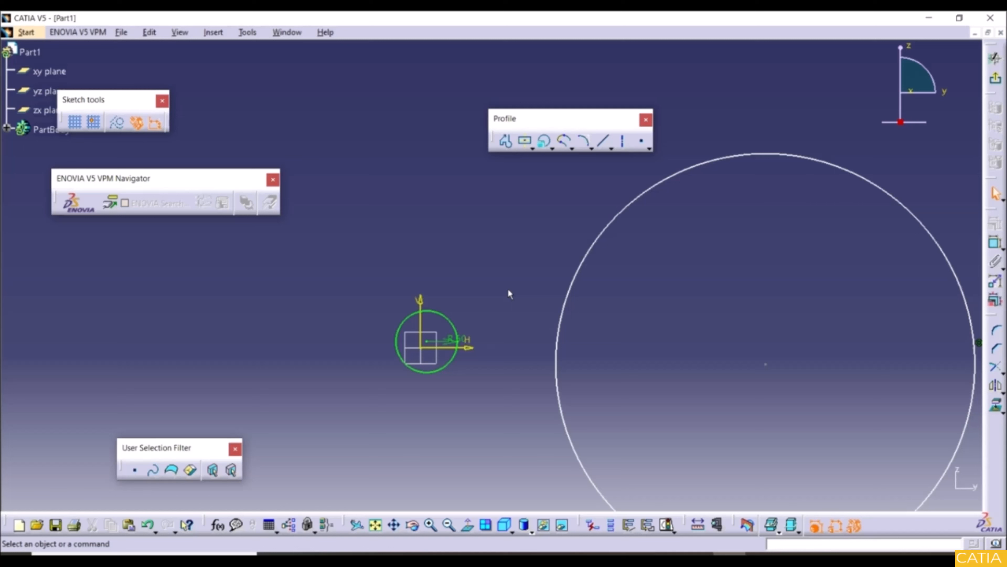
{"action": "mouse_move", "coordinate": [510, 293]}
{"action": "middle_mouse_down"}
{"action": "mouse_move", "coordinate": [515, 325]}
{"action": "mouse_move", "coordinate": [569, 399]}
{"action": "middle_mouse_up"}
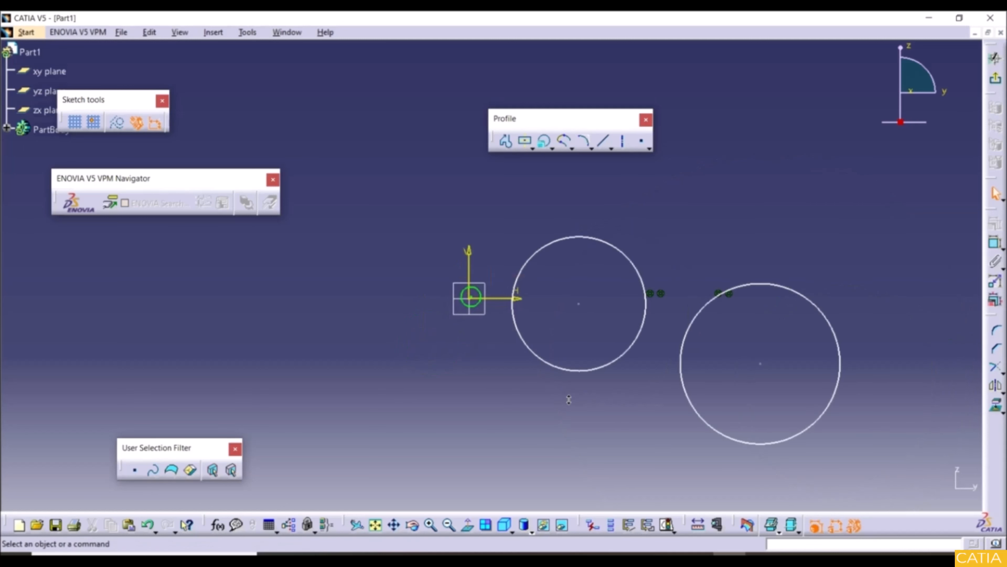
Step: Create a Circle Using Coordinates with polar centre radius 200 mm at 45 degrees and a circle radius of 200 mm
{"action": "left_click", "coordinate": [544, 142]}
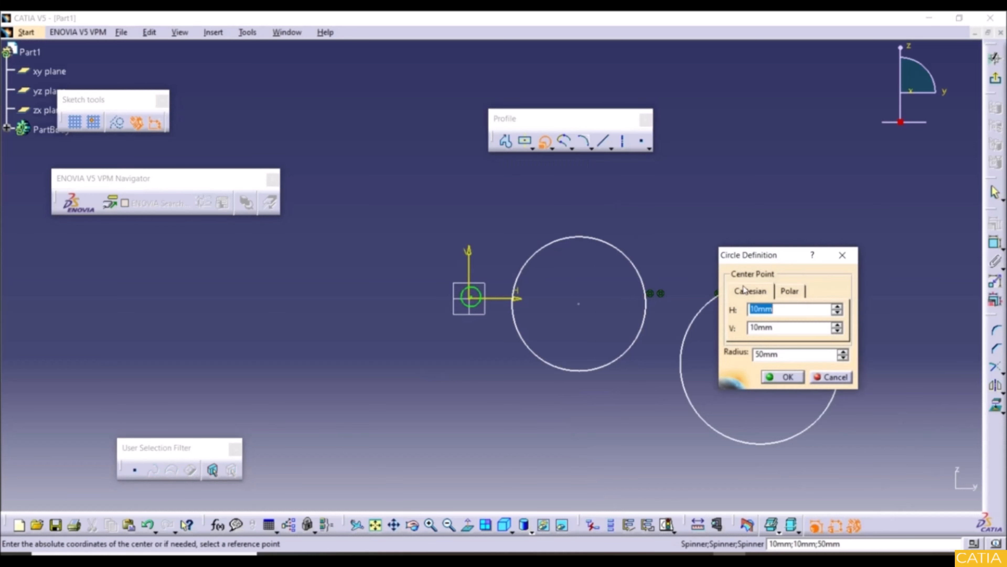
{"action": "left_click", "coordinate": [787, 293]}
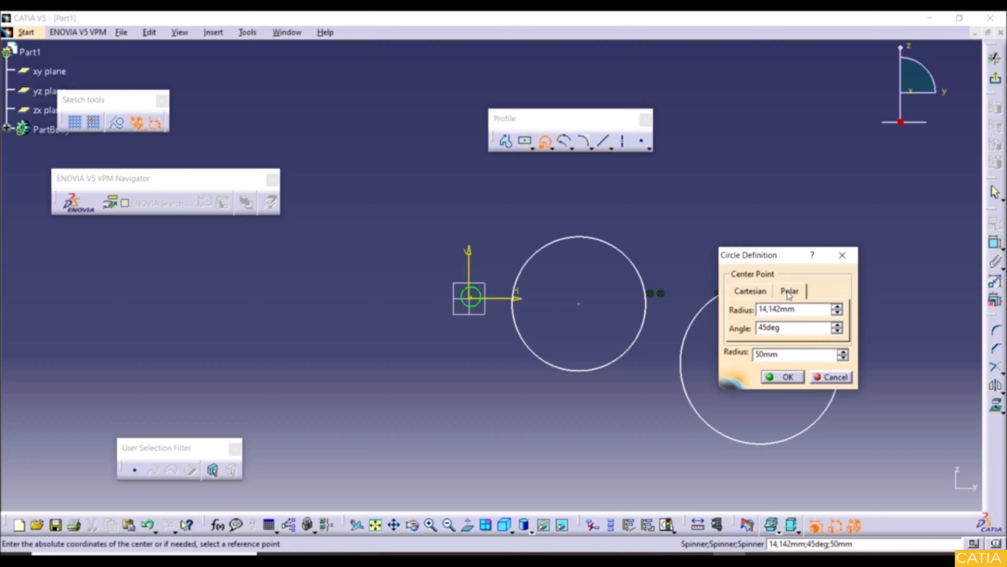
{"action": "double_click", "coordinate": [787, 309]}
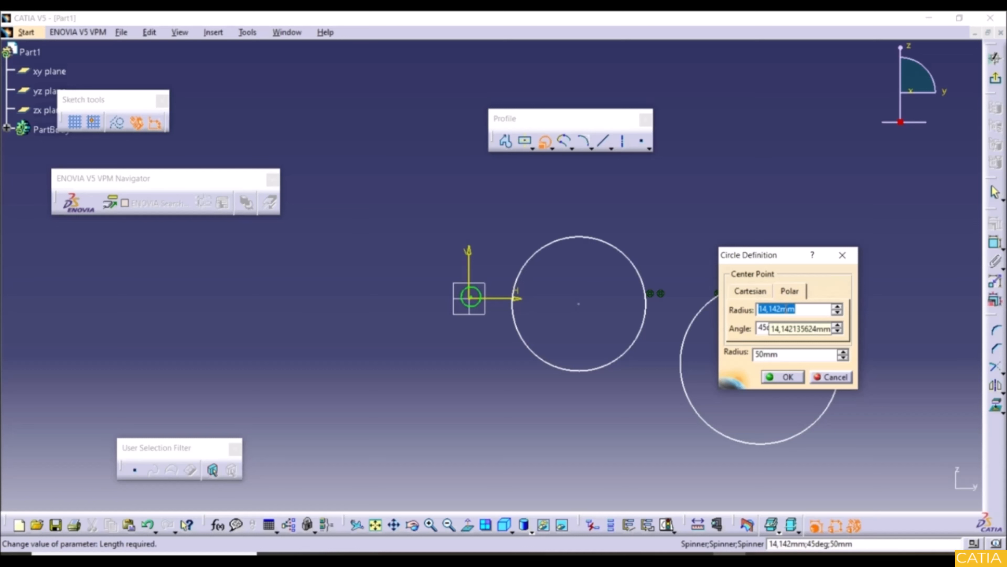
{"action": "type", "text": "200"}
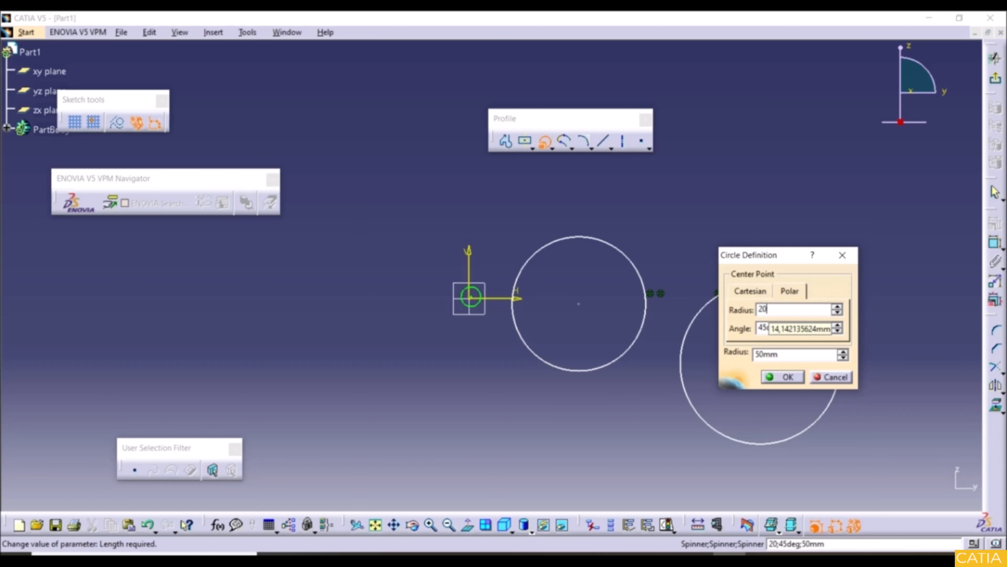
{"action": "double_click", "coordinate": [811, 326]}
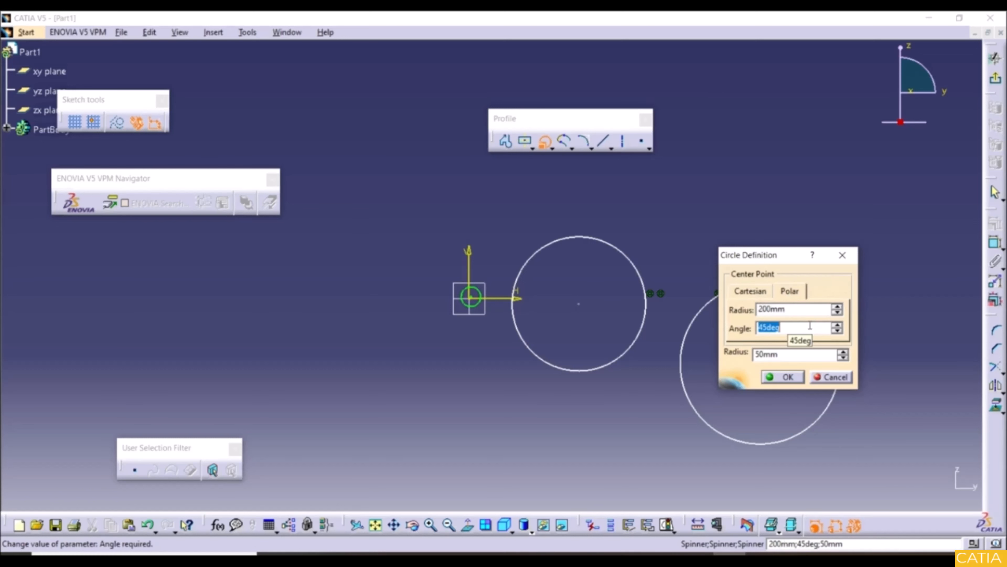
{"action": "double_click", "coordinate": [779, 355]}
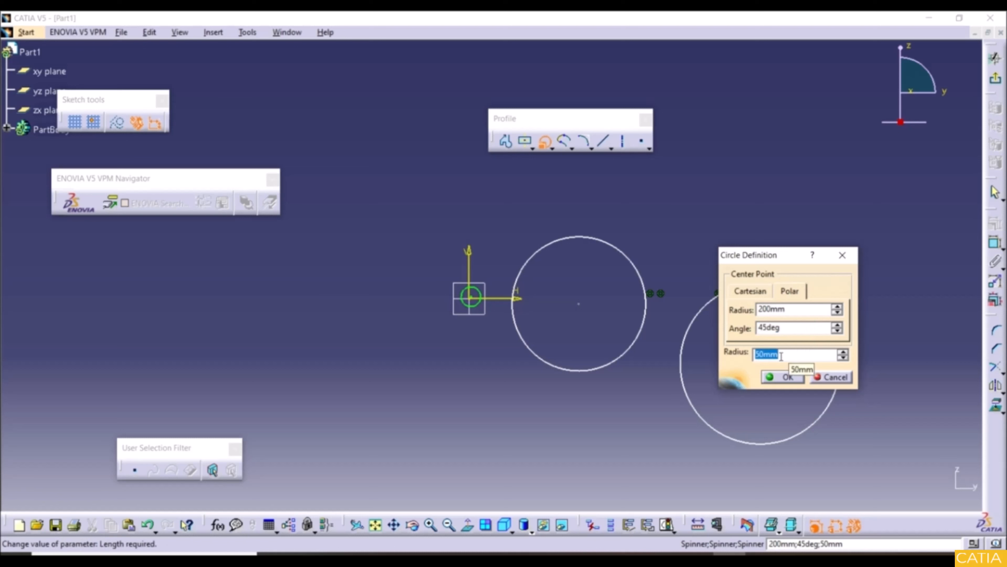
{"action": "type", "text": "200"}
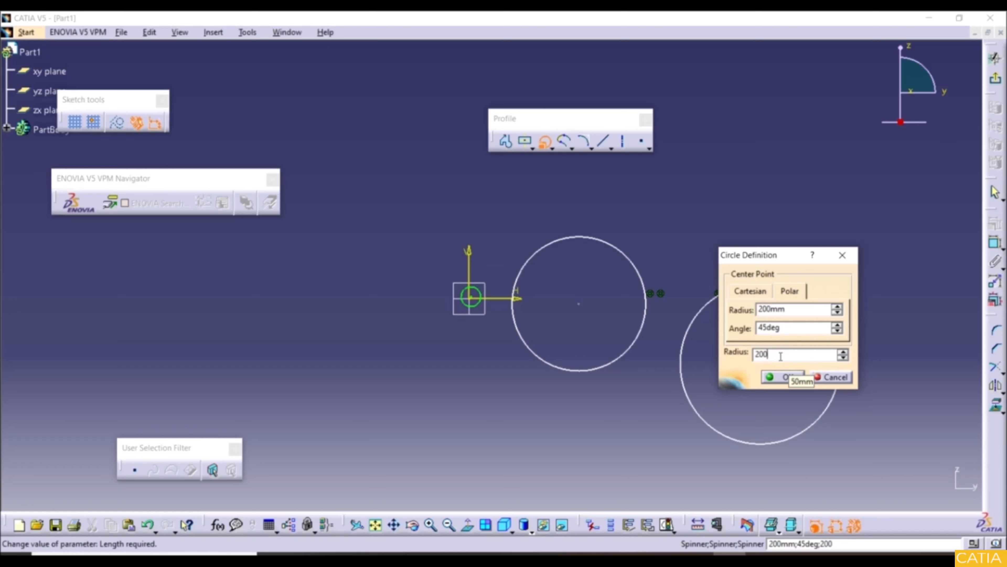
{"action": "left_click", "coordinate": [782, 377]}
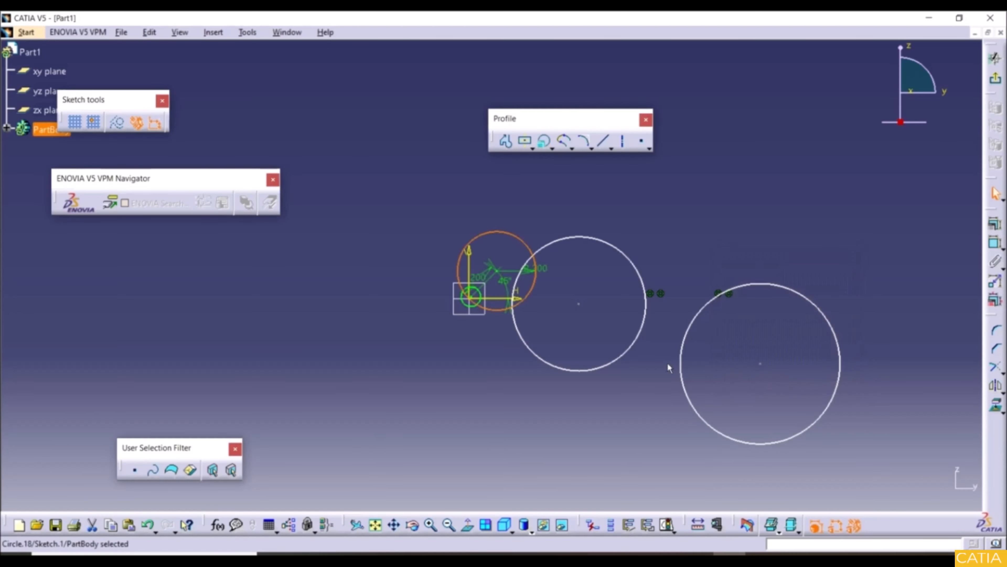
{"action": "left_click", "coordinate": [469, 365]}
{"action": "middle_click_drag", "start_coordinate": [469, 365], "coordinate": [480, 455], "text": "ctrl"}
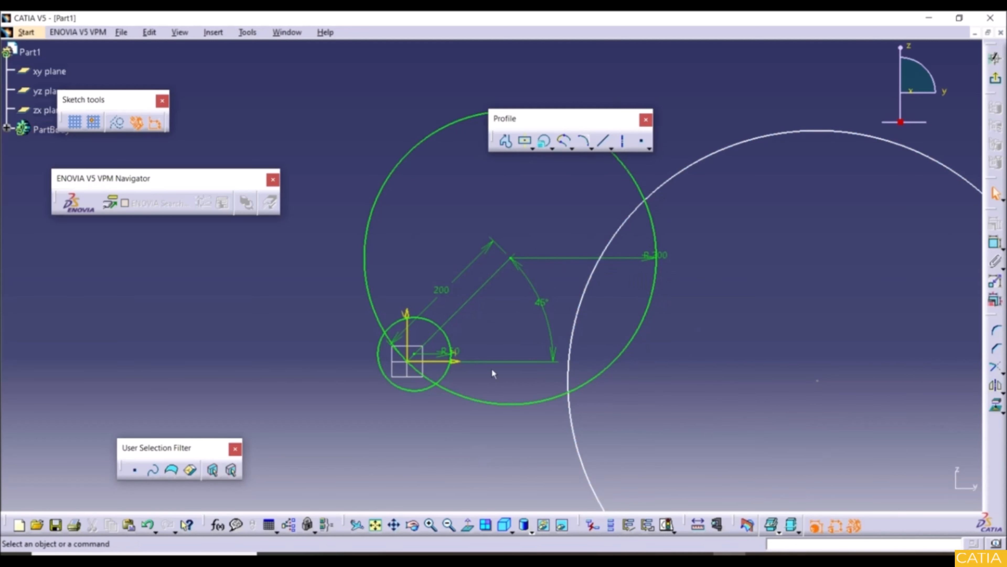
{"action": "mouse_move", "coordinate": [506, 232]}
{"action": "middle_mouse_down"}
{"action": "mouse_move", "coordinate": [546, 304]}
{"action": "mouse_move", "coordinate": [550, 337]}
{"action": "middle_mouse_up"}
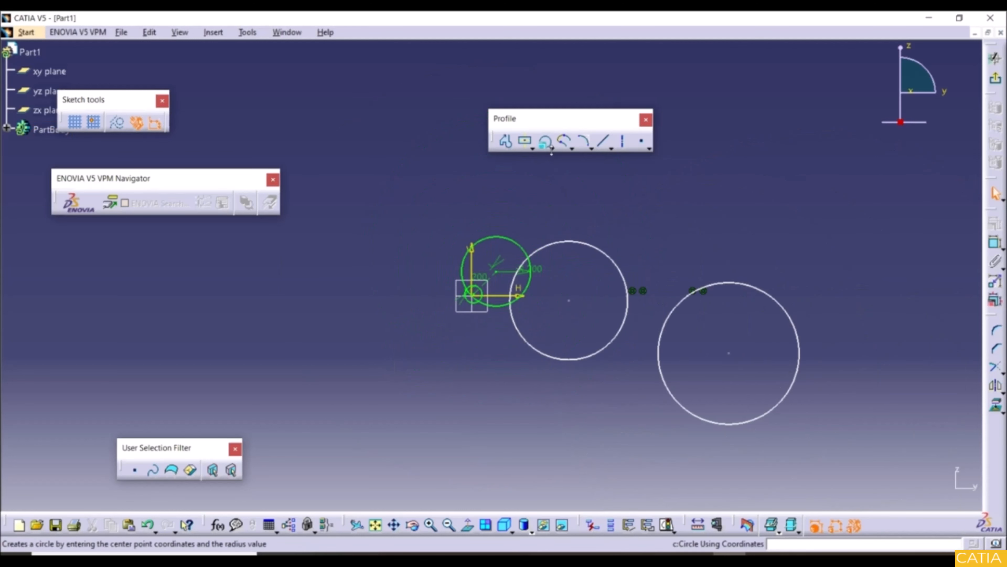
Step: Draw a small circle with a radius of about 172 mm above the gap between the two large white circles
{"action": "left_click", "coordinate": [552, 149]}
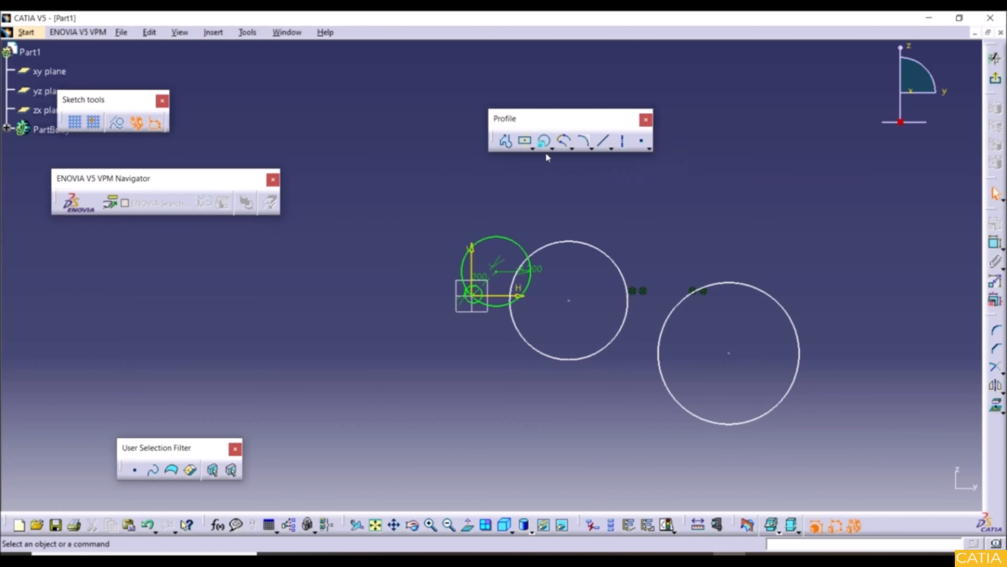
{"action": "left_click", "coordinate": [552, 149]}
{"action": "left_click", "coordinate": [567, 158]}
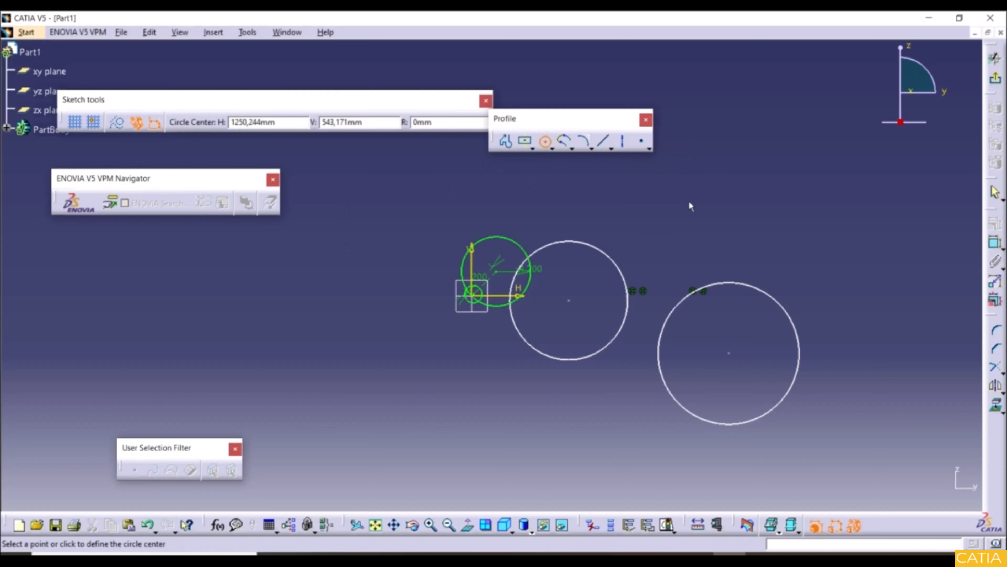
{"action": "left_click", "coordinate": [690, 208]}
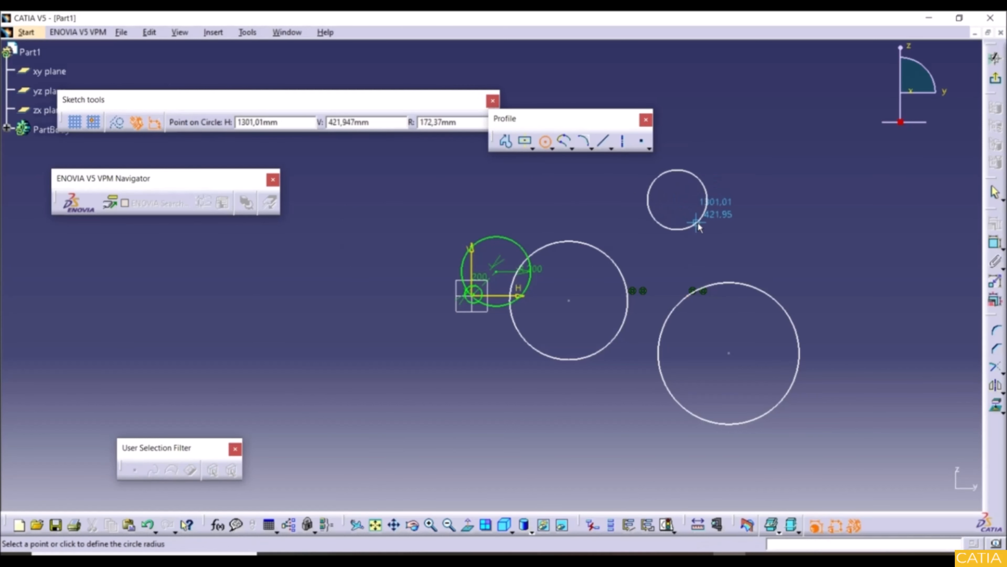
{"action": "left_click", "coordinate": [698, 223]}
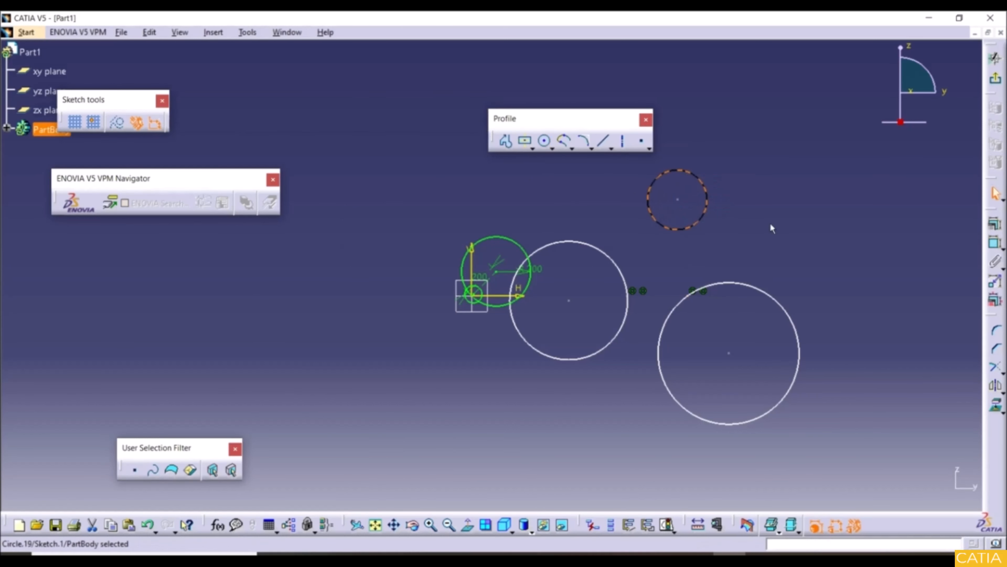
Step: Create a Tri-Tangent Circle touching the large circle near the origin, the lower-right circle and the small upper circle
{"action": "left_click", "coordinate": [551, 150]}
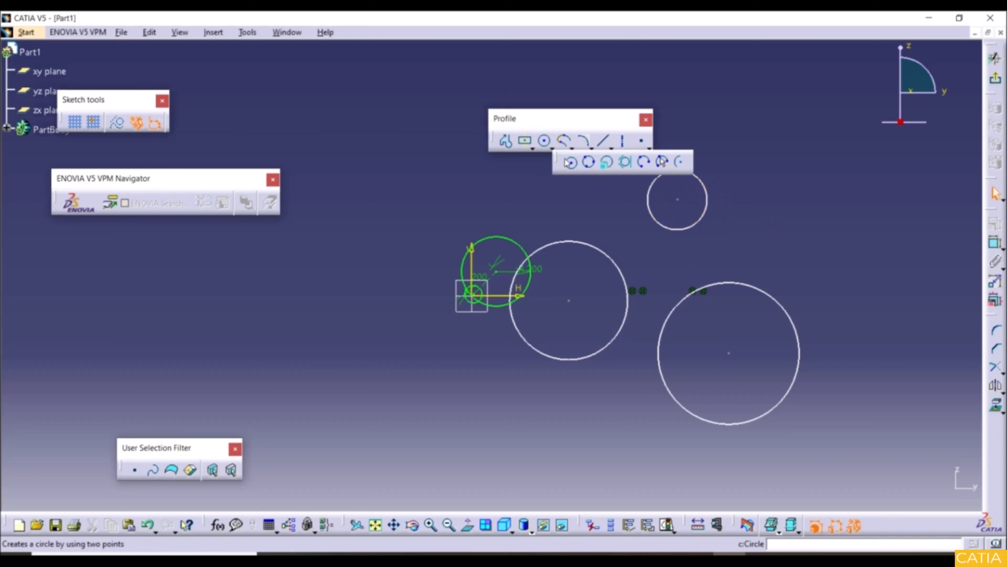
{"action": "left_click", "coordinate": [625, 163]}
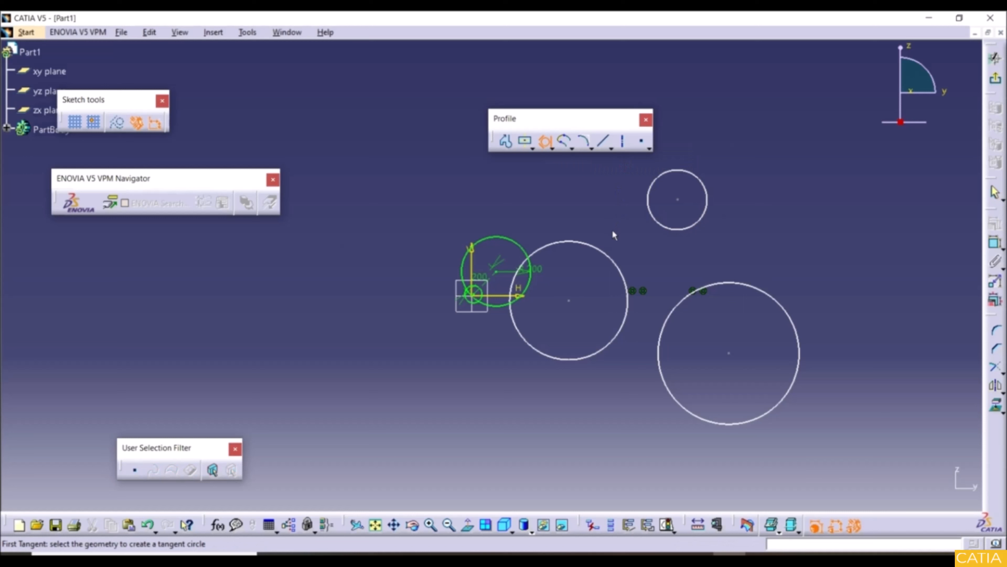
{"action": "left_click", "coordinate": [611, 259]}
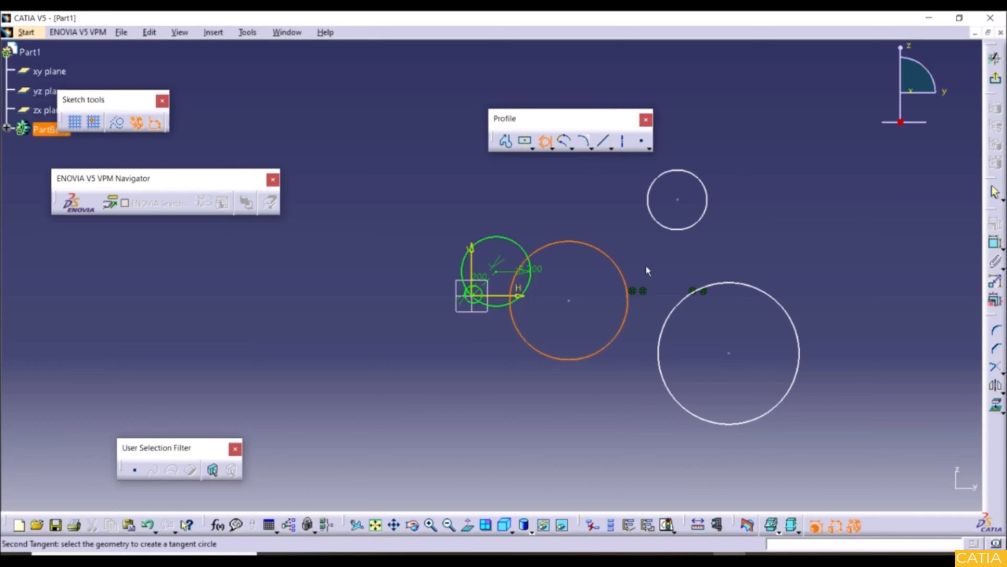
{"action": "left_click", "coordinate": [702, 289]}
{"action": "left_click", "coordinate": [677, 230]}
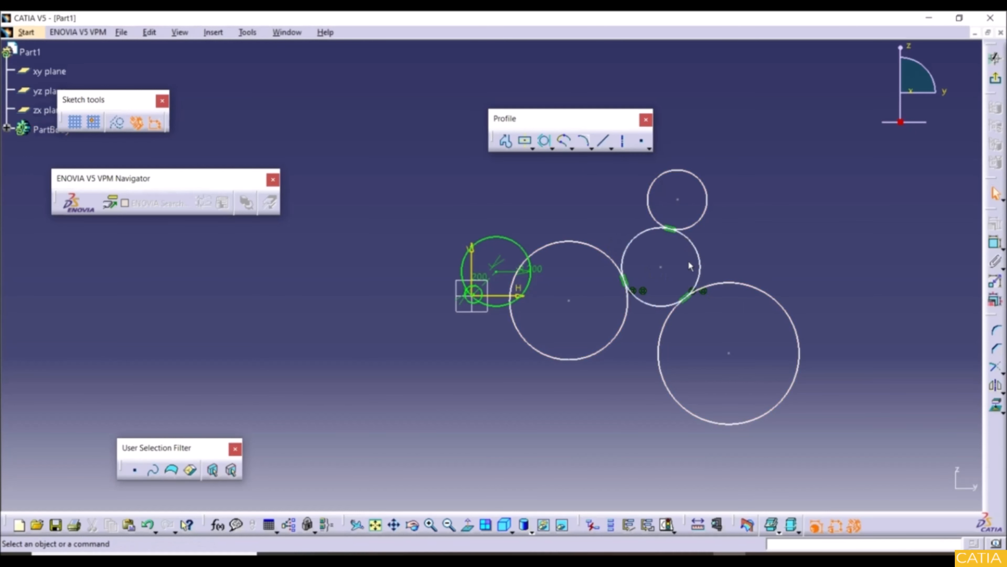
{"action": "mouse_move", "coordinate": [699, 247]}
{"action": "middle_mouse_down", "text": "ctrl"}
{"action": "mouse_move", "coordinate": [694, 203]}
{"action": "mouse_move", "coordinate": [607, 251]}
{"action": "middle_mouse_up", "text": "ctrl"}
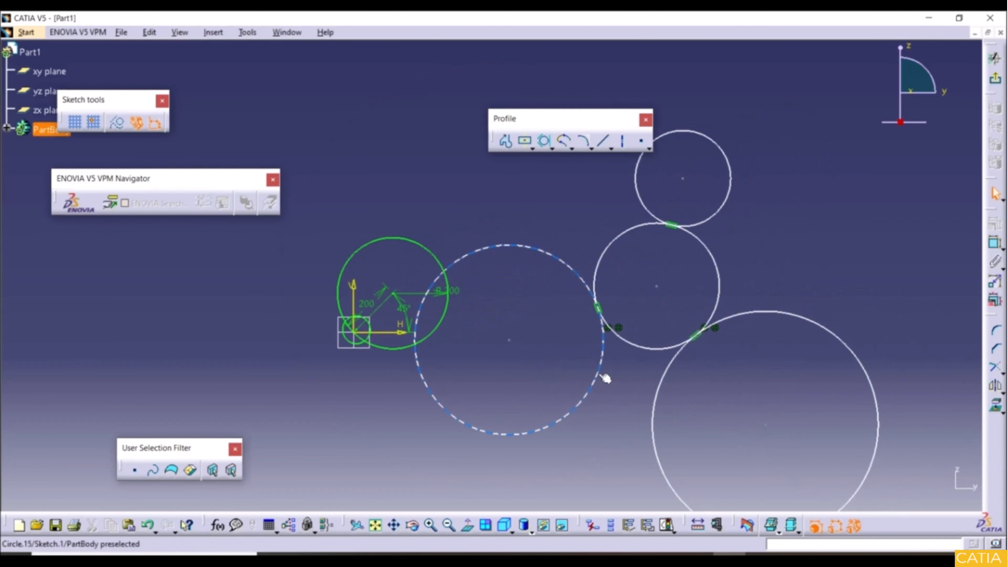
{"action": "middle_click_drag", "start_coordinate": [631, 390], "coordinate": [668, 443], "text": "ctrl"}
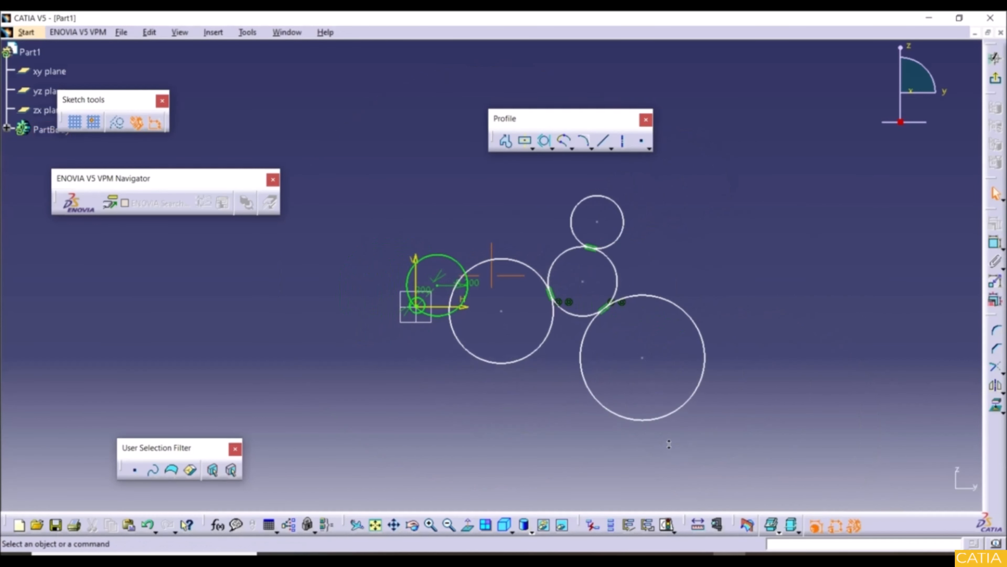
{"action": "mouse_move", "coordinate": [629, 260]}
{"action": "middle_mouse_down"}
{"action": "mouse_move", "coordinate": [577, 275]}
{"action": "mouse_move", "coordinate": [566, 250]}
{"action": "middle_mouse_up"}
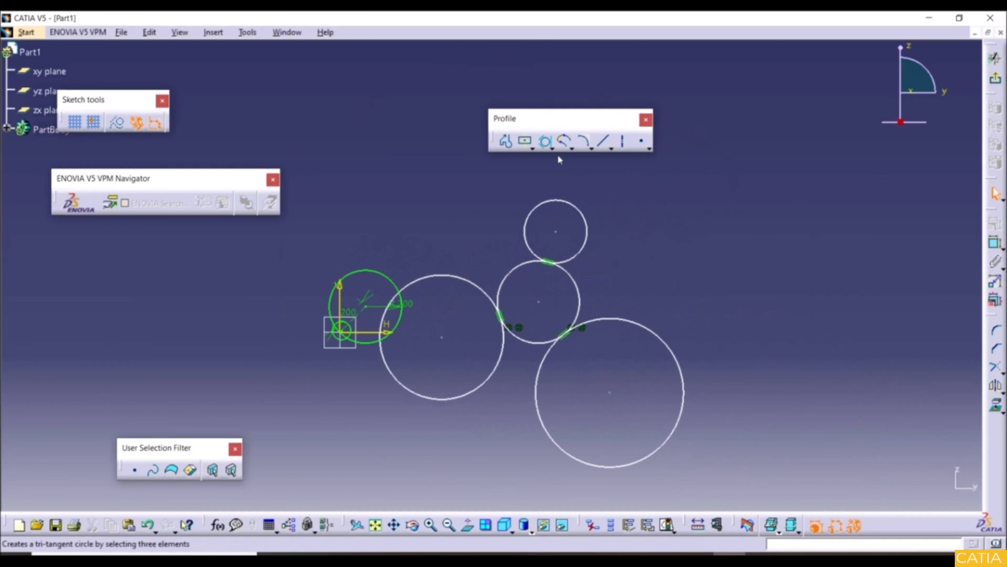
Step: Draw a horizontal Rectangle to the right of the small upper circle, starting at about H 1464 mm, V 671 mm
{"action": "left_click", "coordinate": [531, 146]}
{"action": "left_click", "coordinate": [532, 147]}
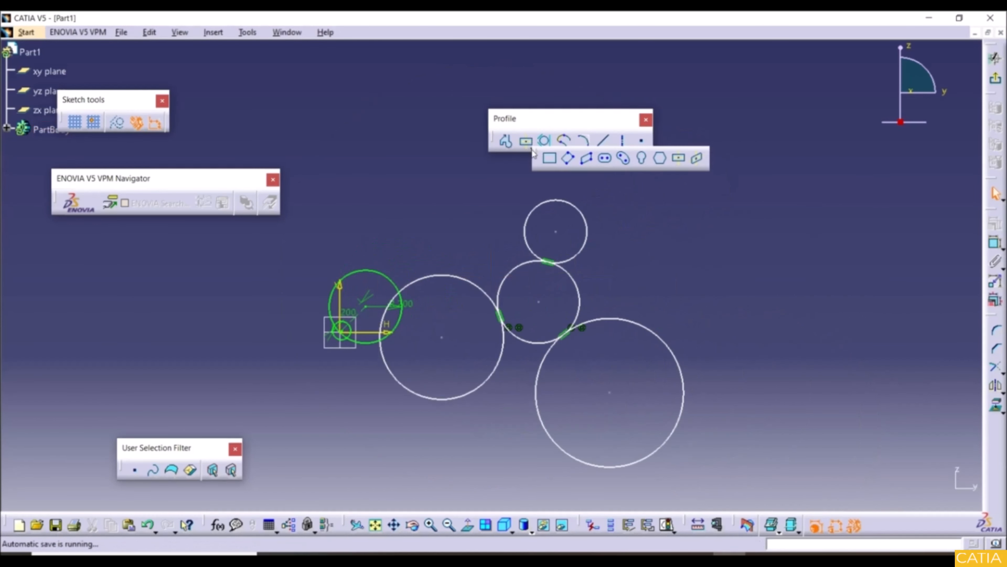
{"action": "left_click", "coordinate": [550, 158]}
{"action": "left_click", "coordinate": [605, 210]}
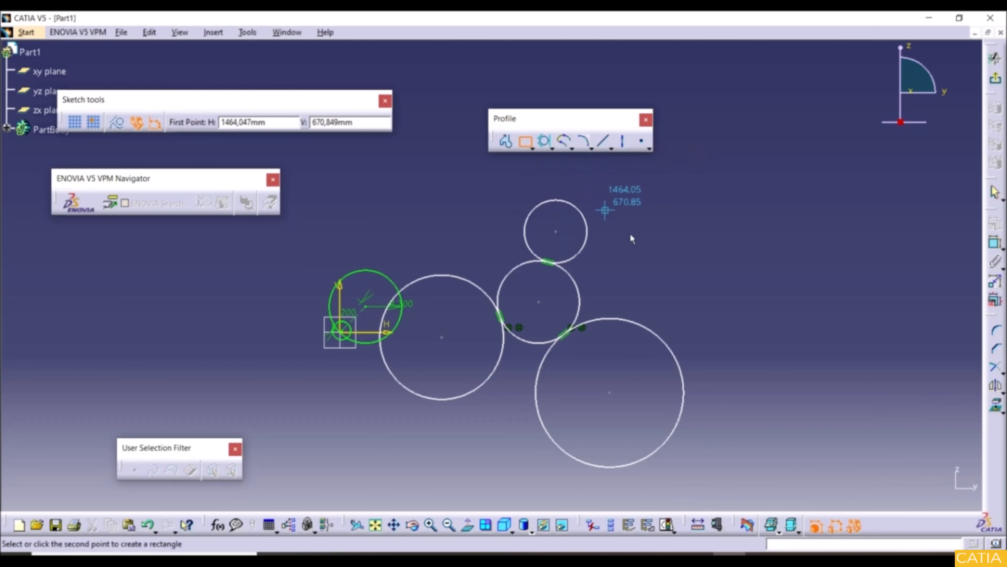
{"action": "left_click", "coordinate": [730, 294]}
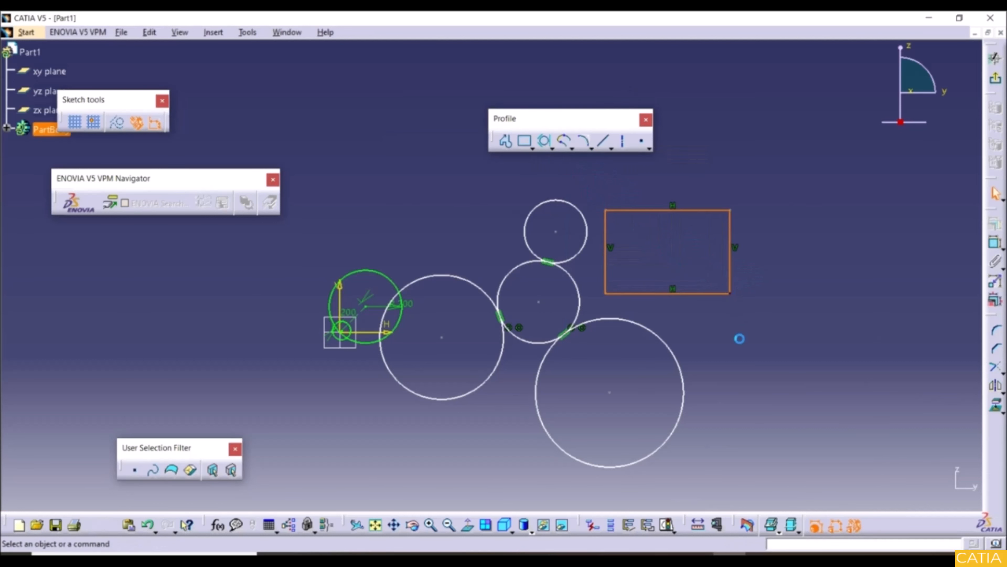
Step: Create a Tri-Tangent Circle touching the upper circle, the existing tri-tangent circle and the rectangle's left edge
{"action": "left_click", "coordinate": [544, 140]}
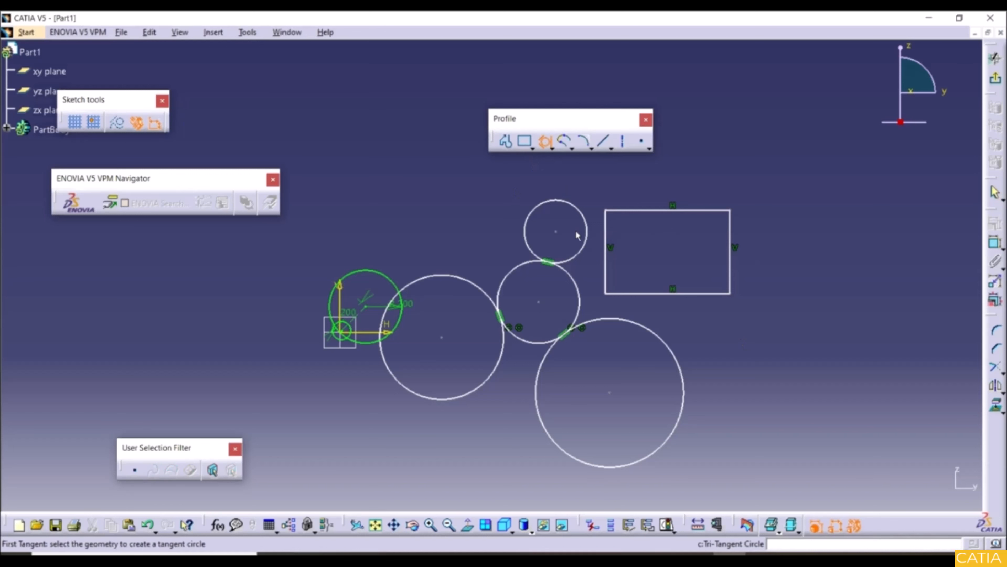
{"action": "scroll", "coordinate": [492, 274], "scroll_direction": "up", "scroll_amount": 3}
{"action": "left_click", "coordinate": [642, 249]}
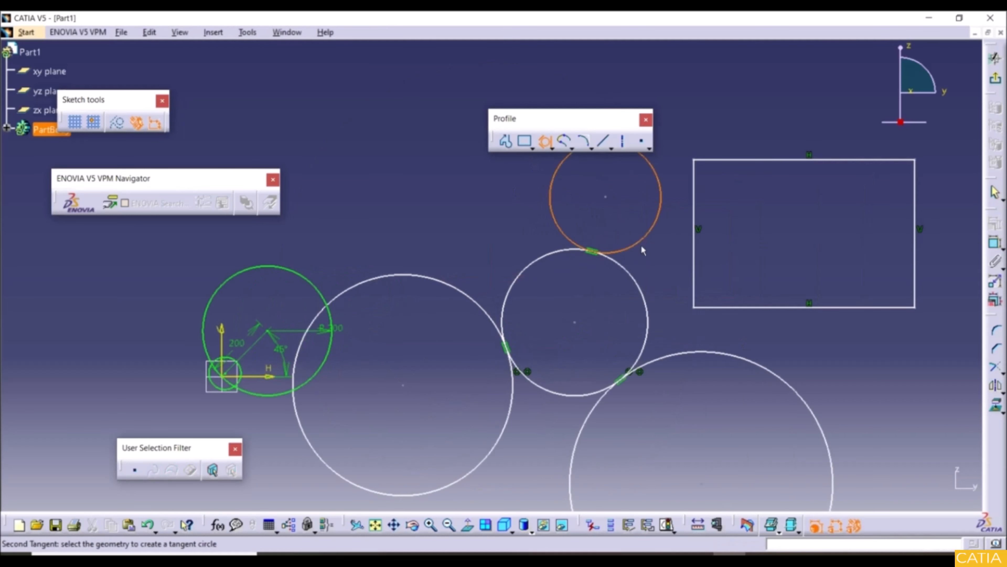
{"action": "left_click", "coordinate": [636, 279]}
{"action": "left_click", "coordinate": [692, 274]}
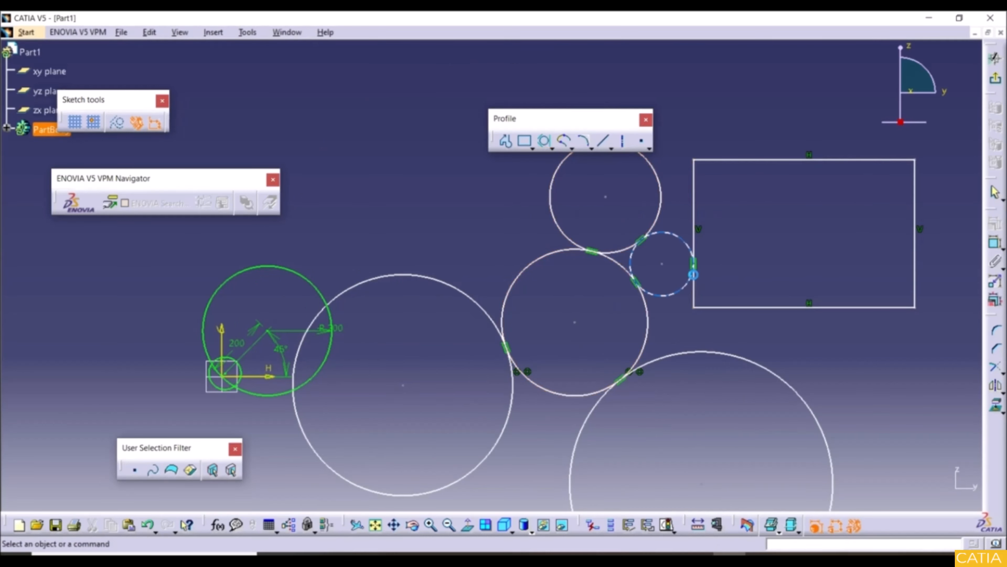
Step: Draw a Three Point Arc in the empty area below and to the right of the rectangle, bulging upward
{"action": "mouse_move", "coordinate": [697, 263]}
{"action": "middle_mouse_down"}
{"action": "mouse_move", "coordinate": [693, 196]}
{"action": "mouse_move", "coordinate": [595, 225]}
{"action": "mouse_move", "coordinate": [465, 234]}
{"action": "middle_mouse_up"}
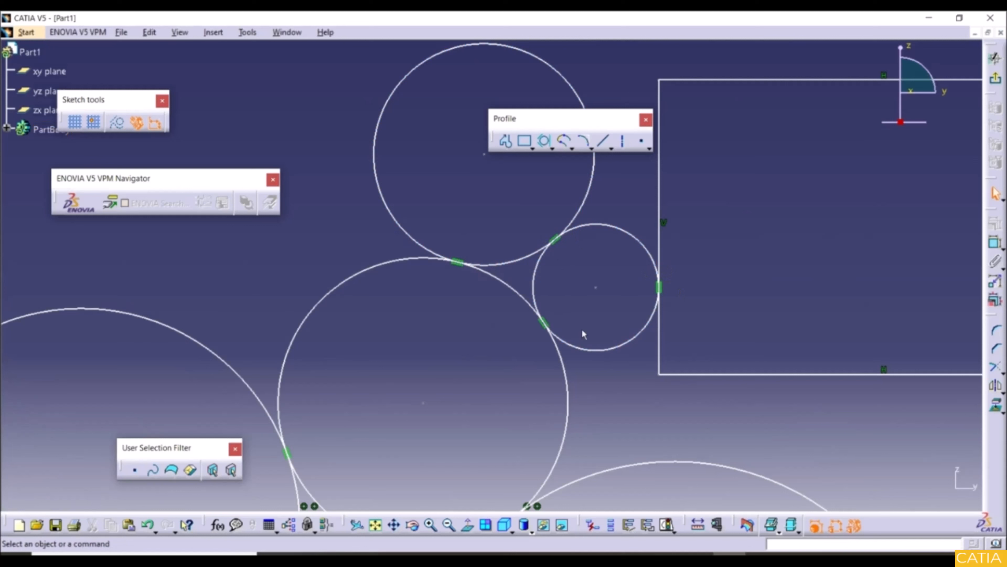
{"action": "mouse_move", "coordinate": [579, 286]}
{"action": "middle_mouse_down"}
{"action": "mouse_move", "coordinate": [596, 295]}
{"action": "mouse_move", "coordinate": [670, 415]}
{"action": "middle_mouse_up"}
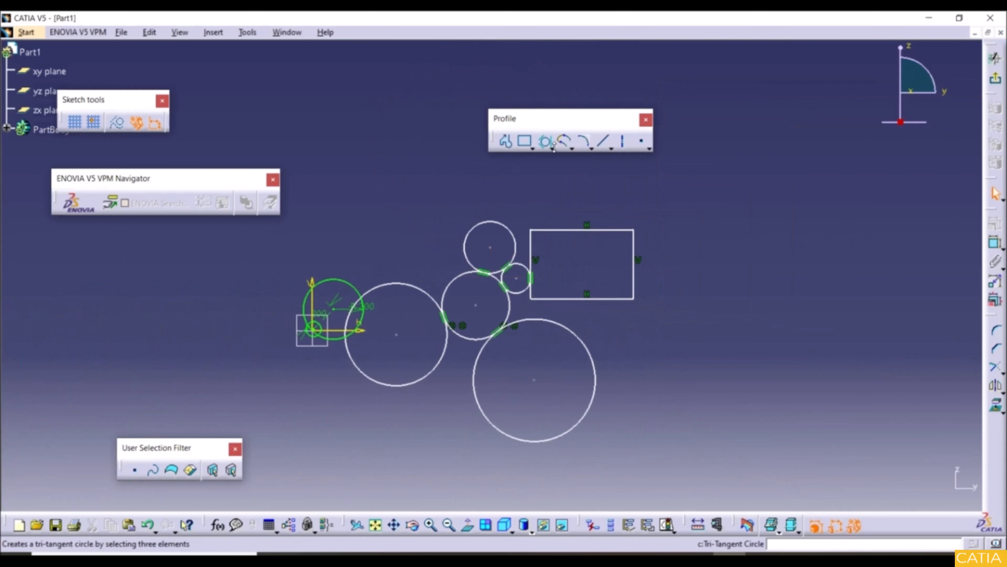
{"action": "left_click", "coordinate": [554, 147]}
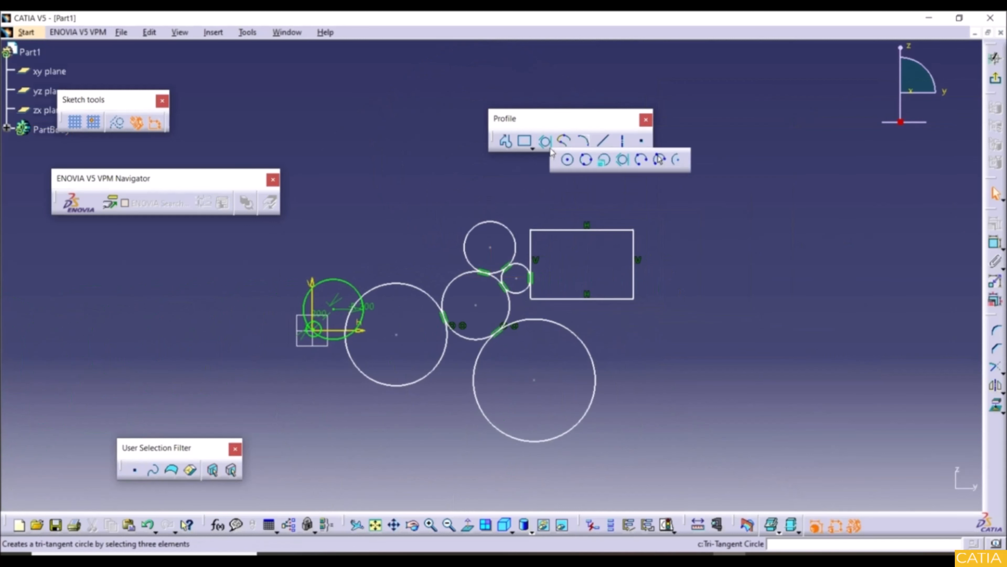
{"action": "left_click", "coordinate": [642, 160]}
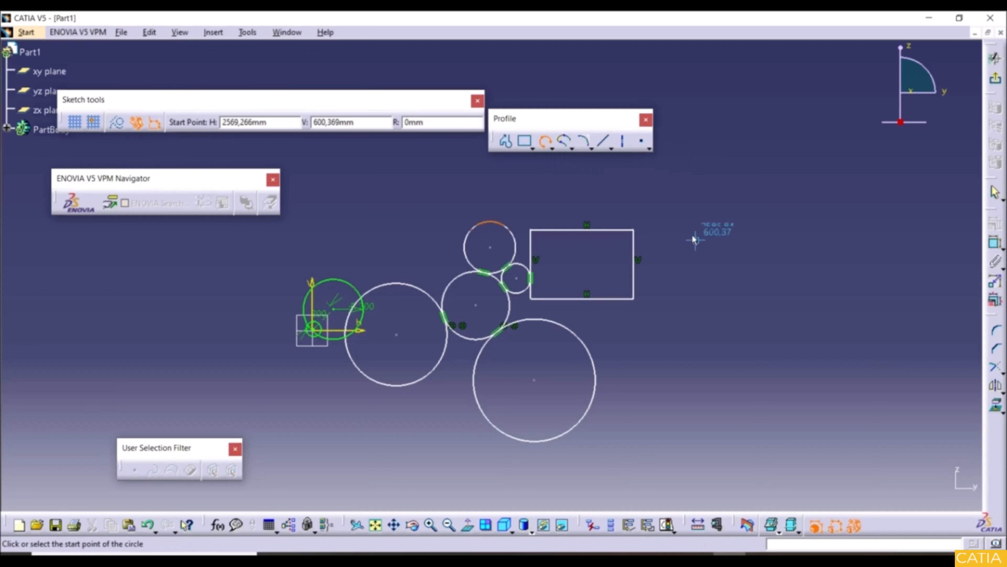
{"action": "left_click", "coordinate": [691, 387]}
{"action": "left_click", "coordinate": [720, 303]}
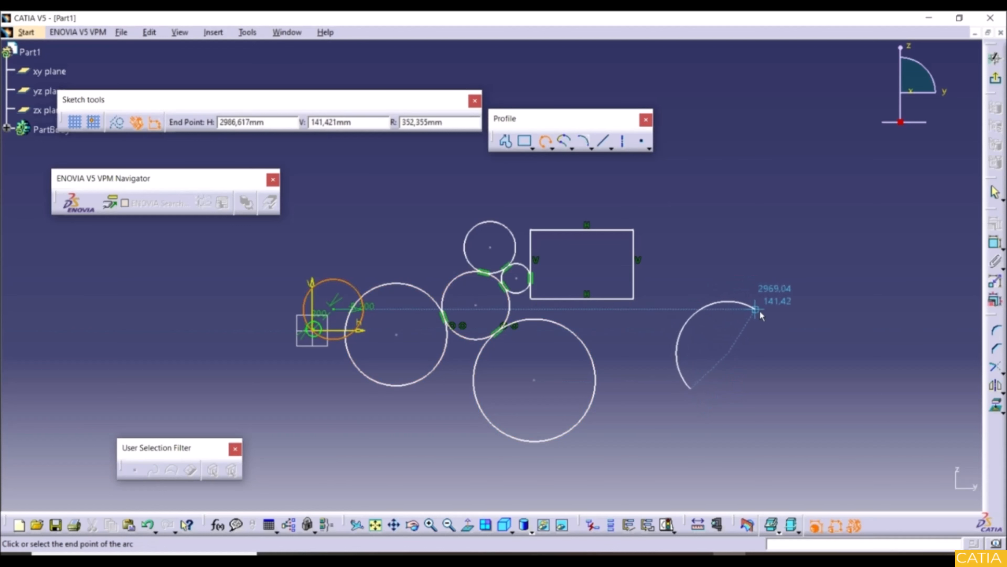
{"action": "left_click", "coordinate": [782, 320]}
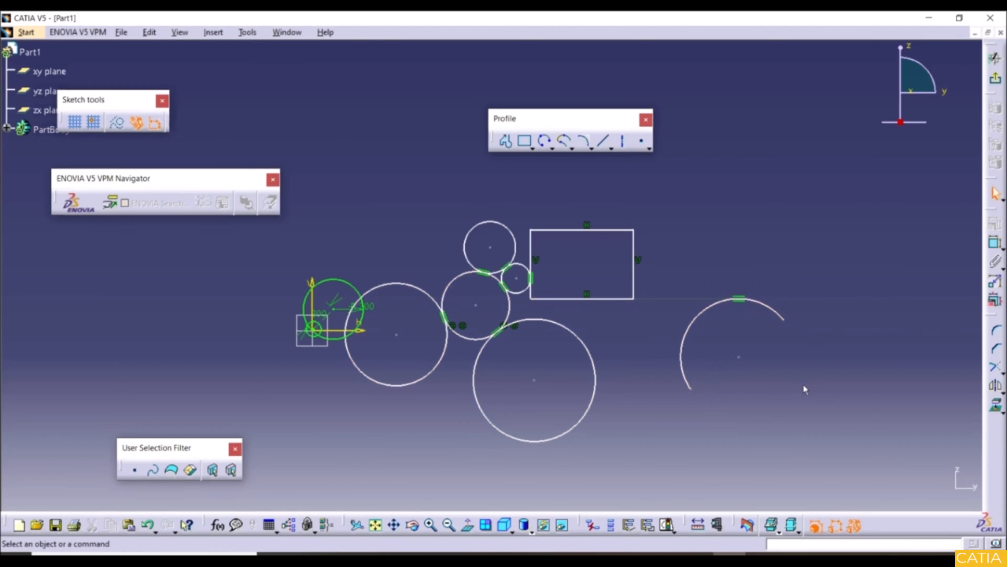
Step: Draw a Three Point Arc from the rectangle's bottom edge through its right edge to its top edge
{"action": "left_click", "coordinate": [545, 140]}
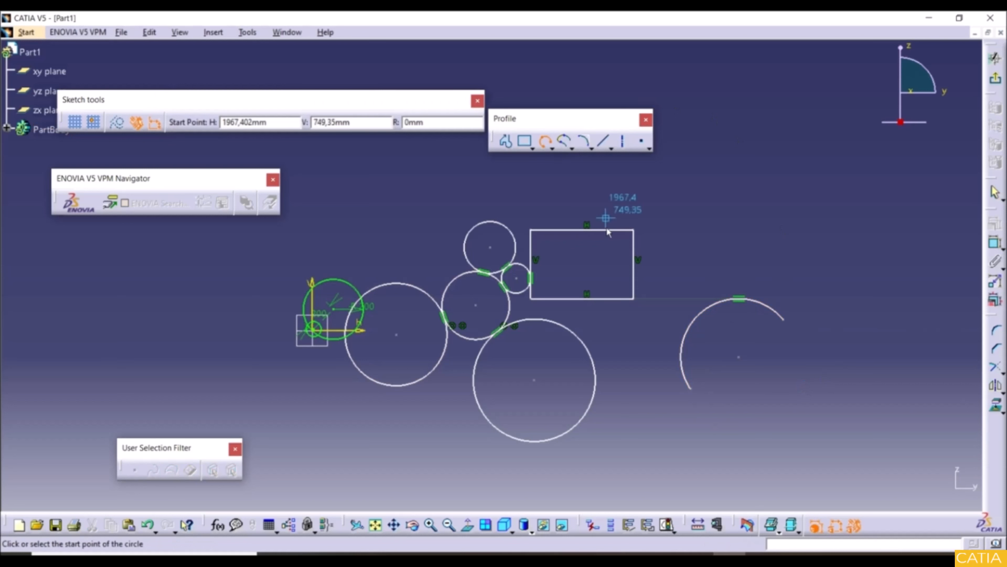
{"action": "left_click", "coordinate": [586, 298]}
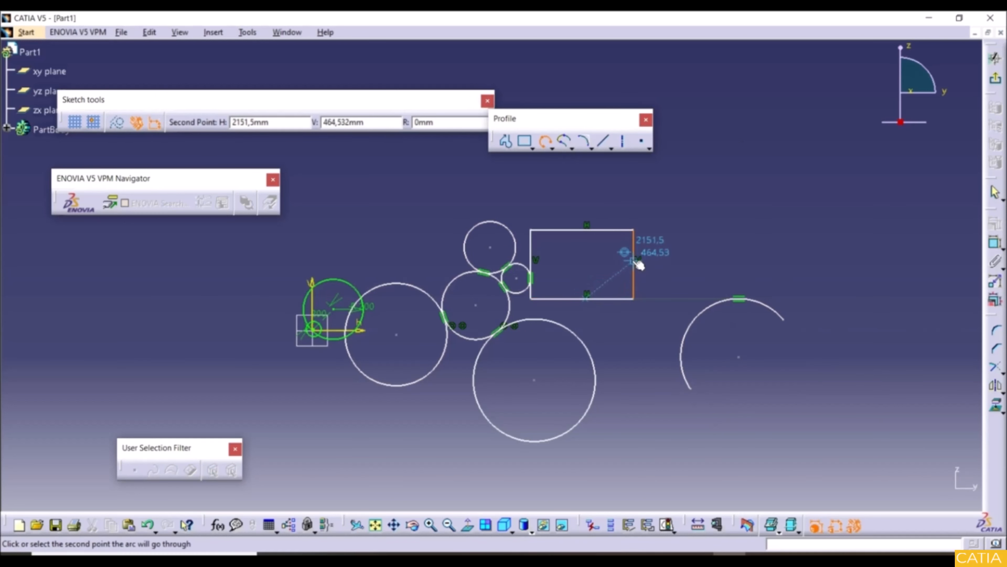
{"action": "left_click", "coordinate": [635, 264]}
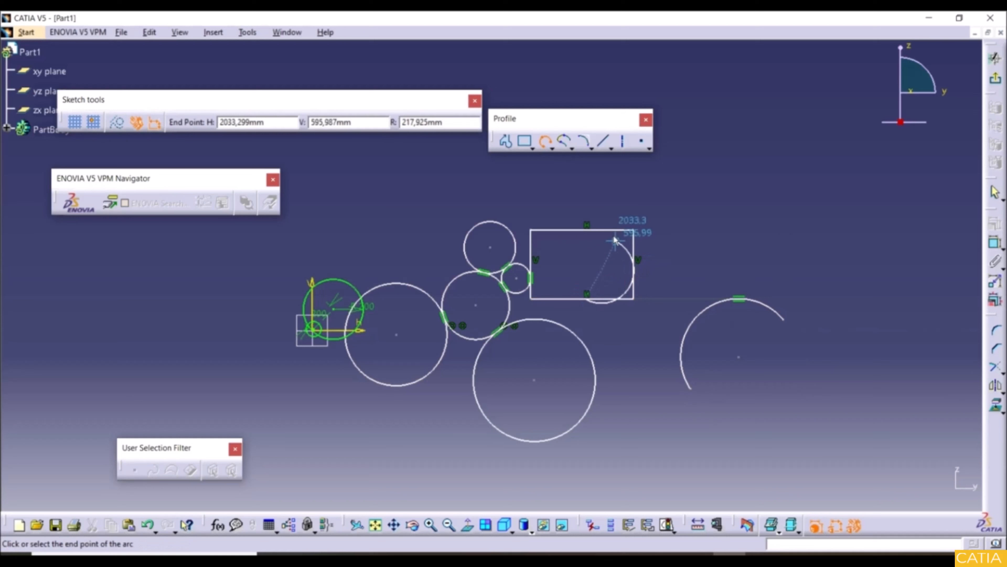
{"action": "left_click", "coordinate": [595, 230]}
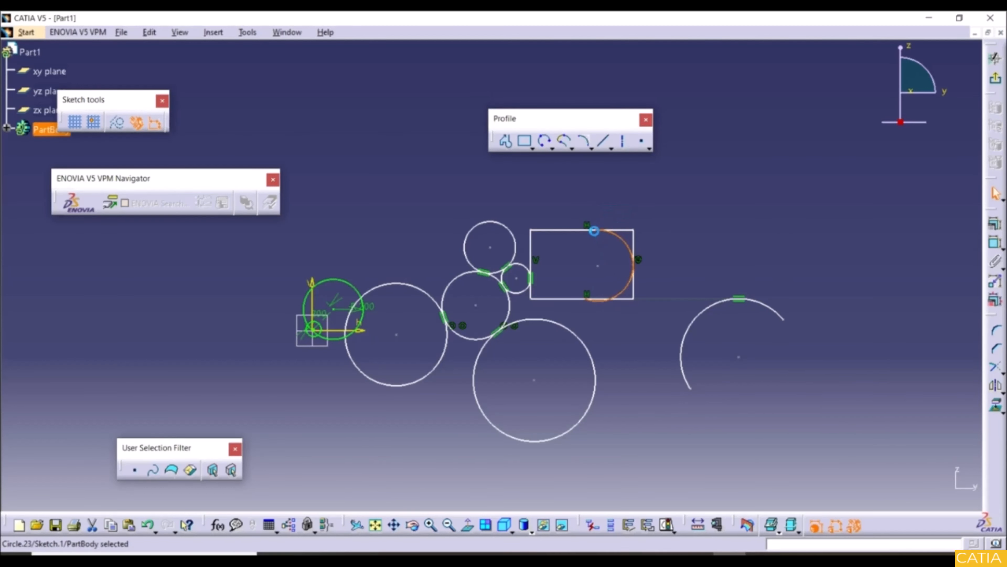
{"action": "left_click", "coordinate": [685, 259]}
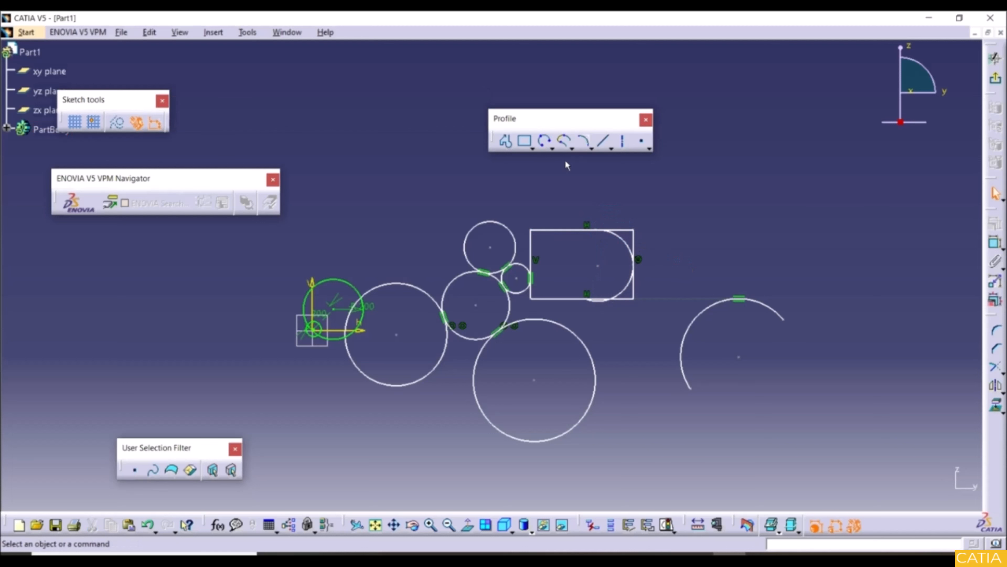
Step: Draw a Three Point Arc Starting With Limits above the open arc, setting both end points before bulging it to the lower right
{"action": "left_click", "coordinate": [552, 148]}
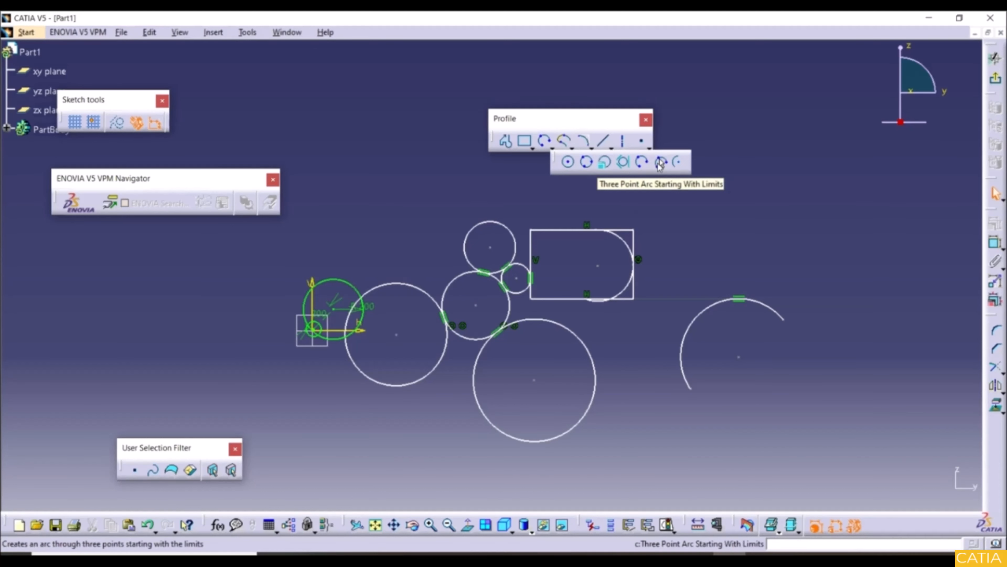
{"action": "left_click", "coordinate": [660, 162]}
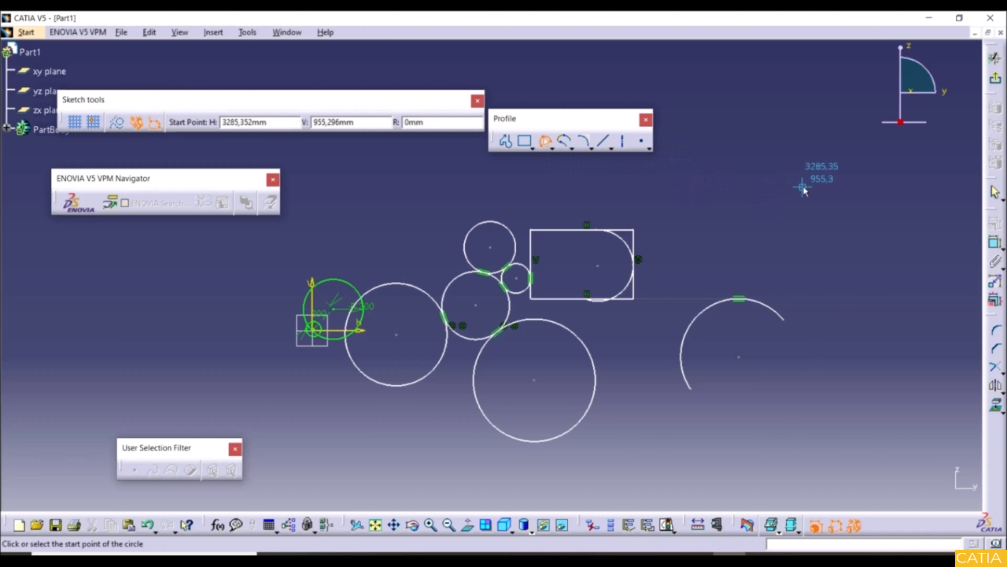
{"action": "left_click", "coordinate": [831, 167]}
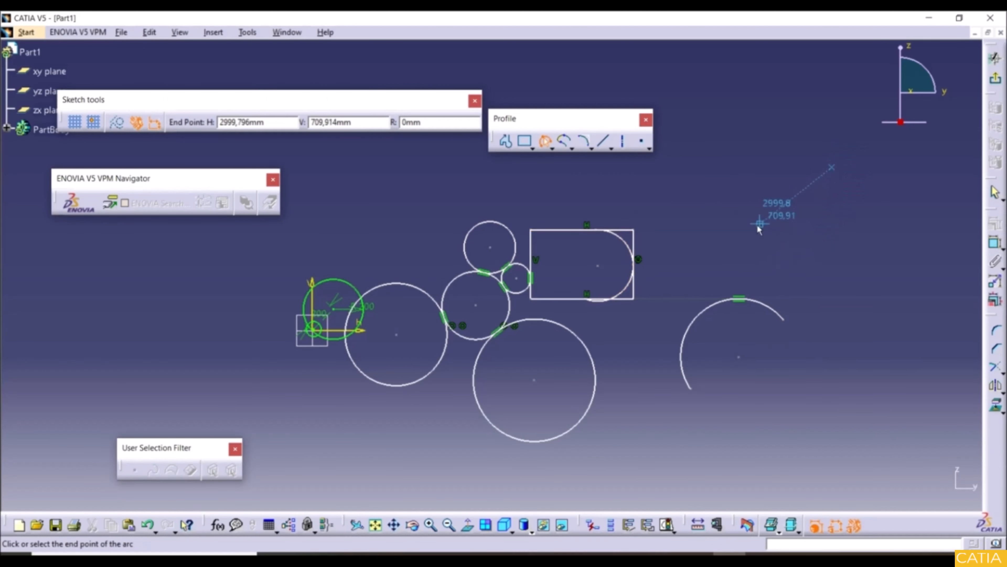
{"action": "left_click", "coordinate": [725, 248]}
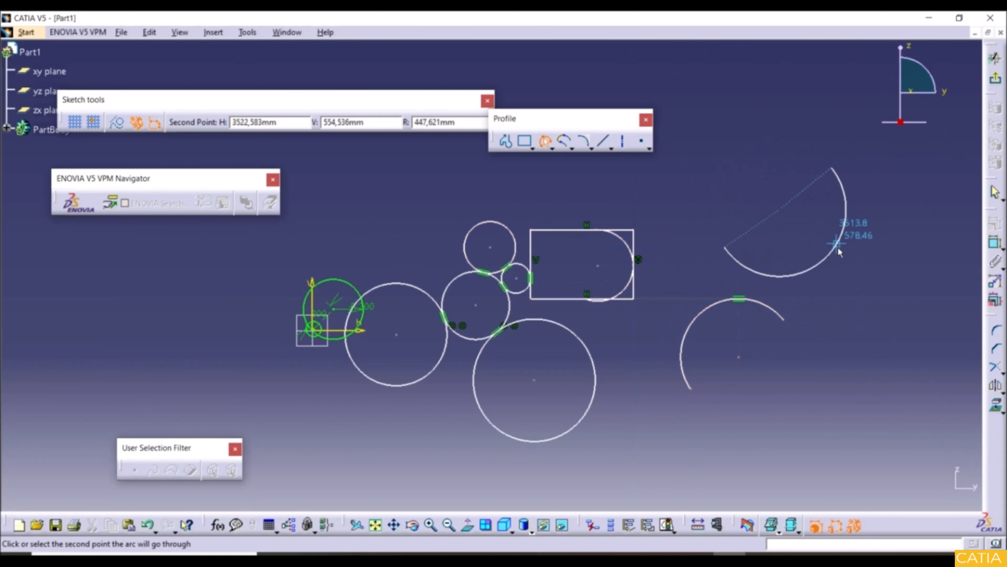
{"action": "left_click", "coordinate": [852, 246]}
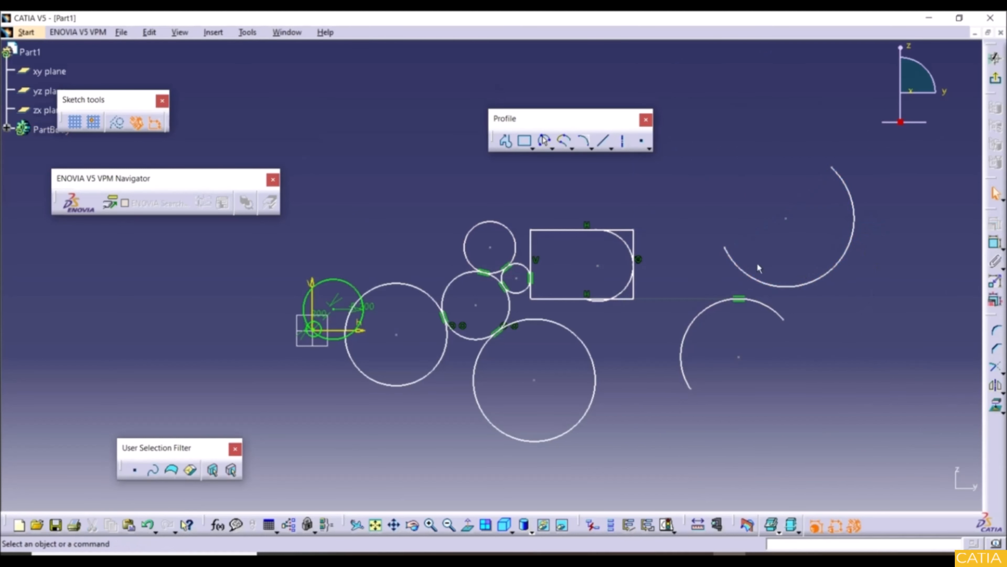
Step: Draw a centre-based Arc with a radius of about 530 mm below the open arcs, starting at about H 2912 mm, V -670 mm
{"action": "left_click", "coordinate": [552, 148]}
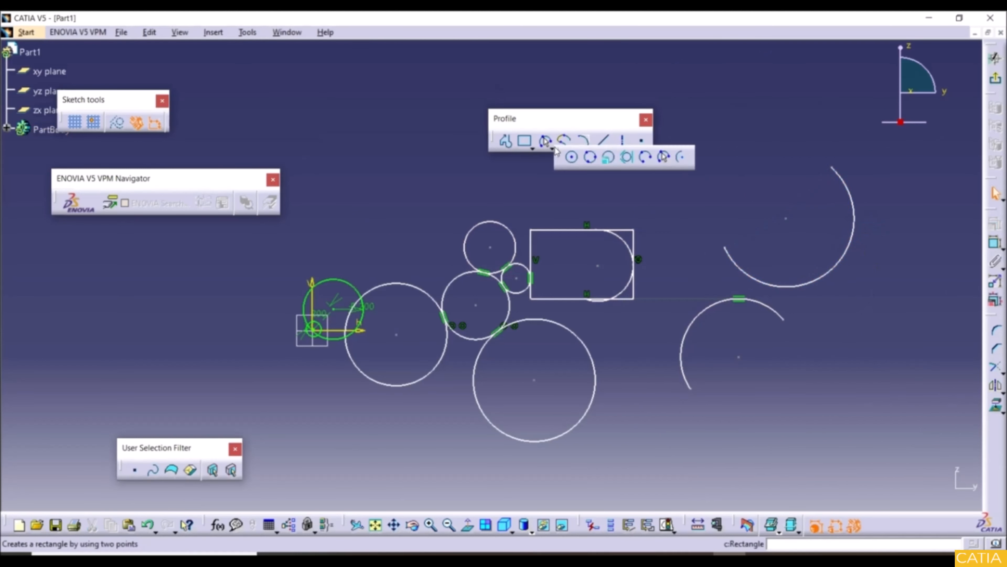
{"action": "left_click", "coordinate": [680, 159]}
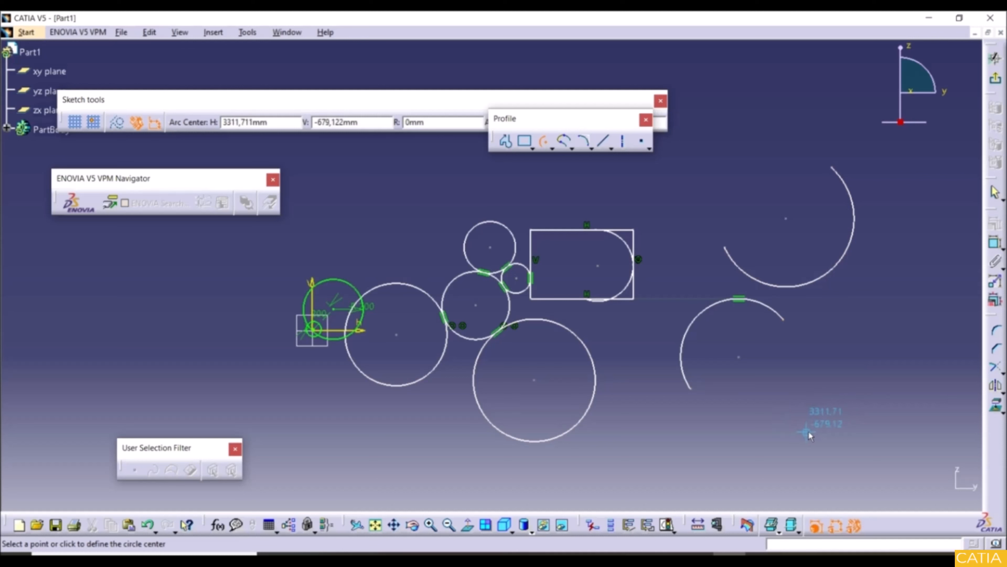
{"action": "left_click", "coordinate": [826, 438]}
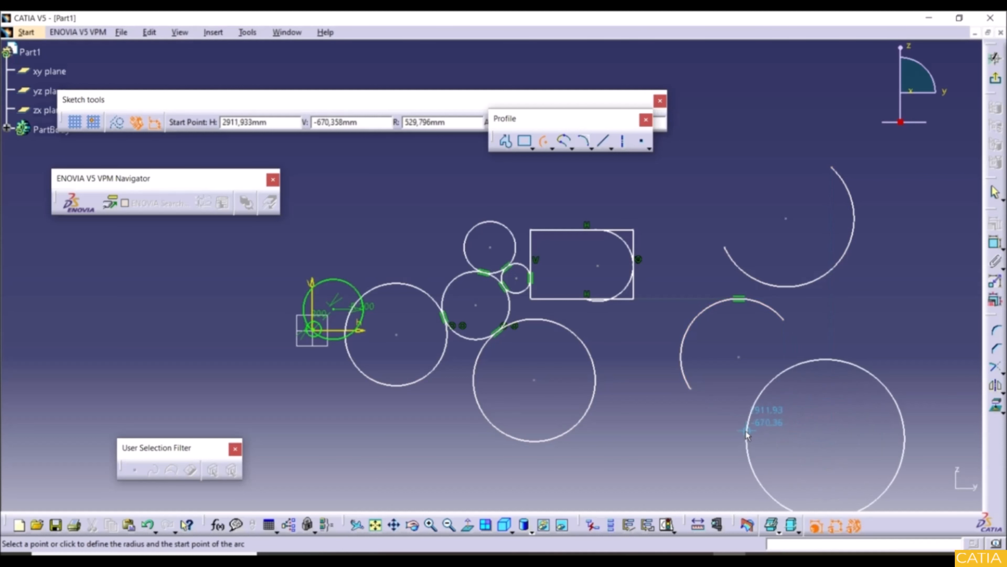
{"action": "left_click", "coordinate": [746, 432]}
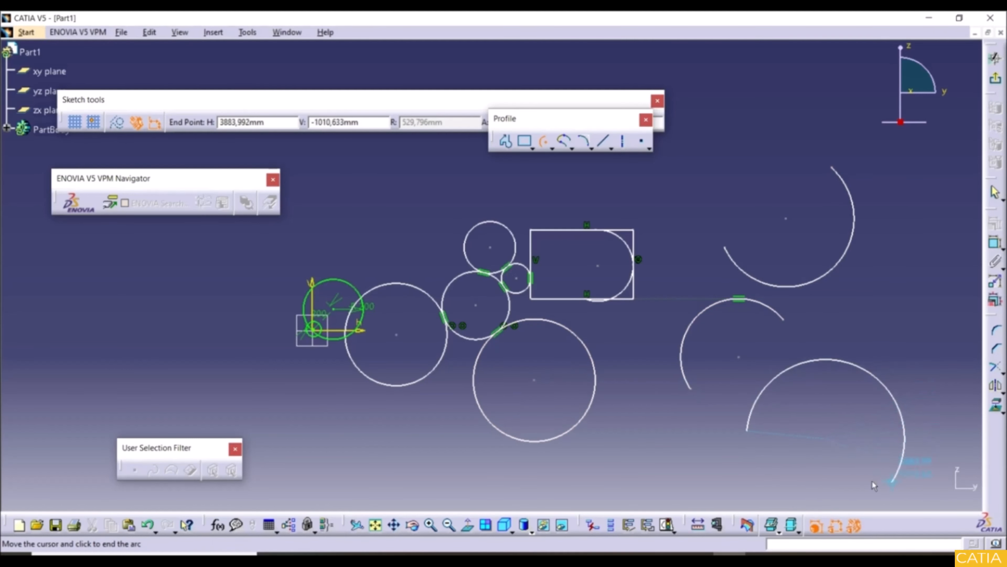
{"action": "left_click", "coordinate": [757, 477]}
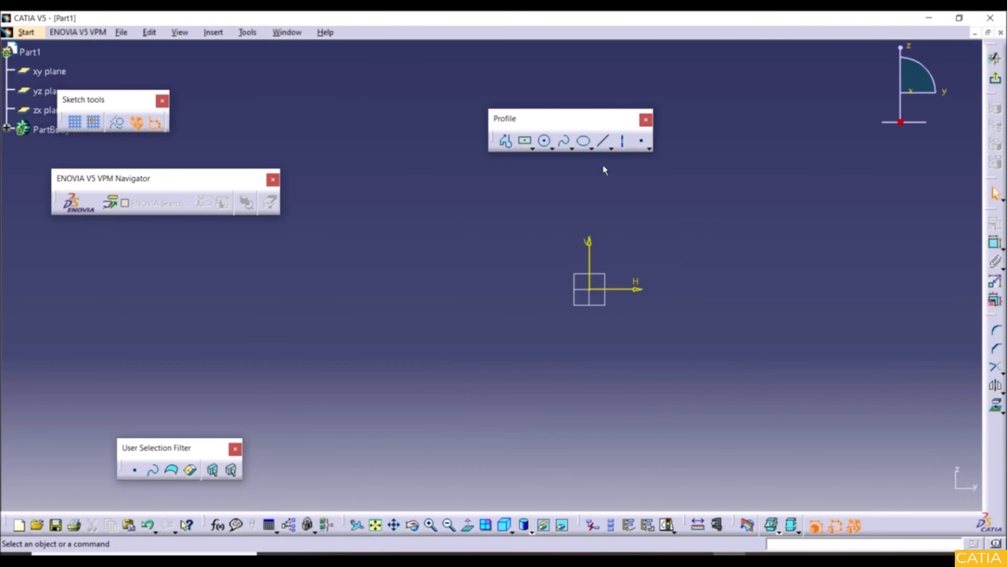
Step: Draw a wavy Spline through six control points below the sketch origin, running from left to right
{"action": "left_click", "coordinate": [565, 142]}
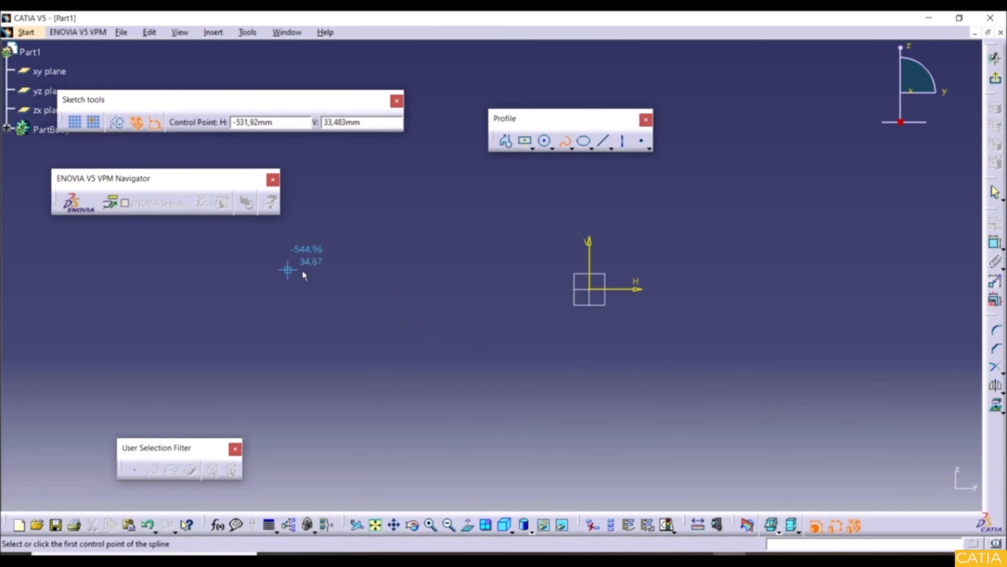
{"action": "left_click", "coordinate": [295, 367]}
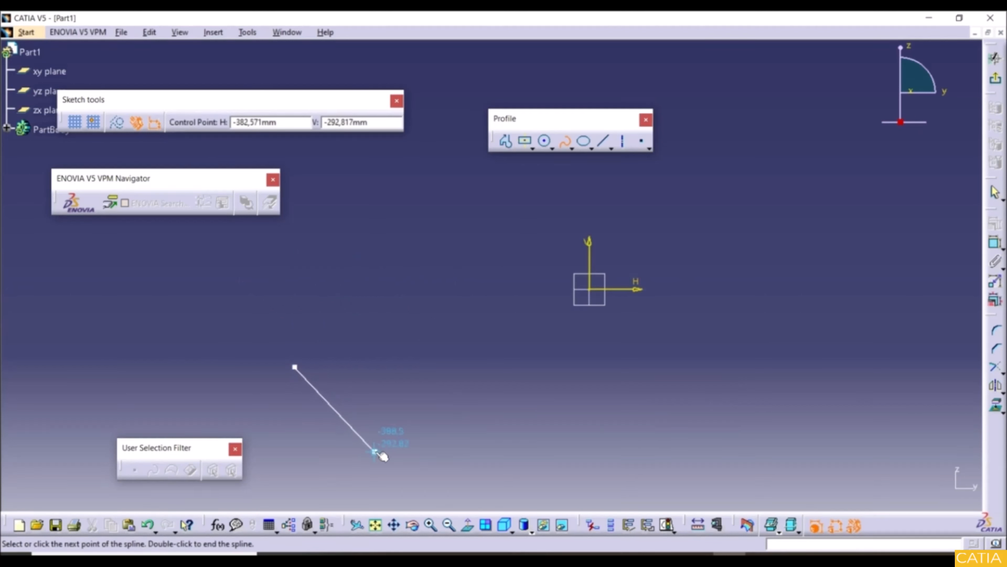
{"action": "left_click", "coordinate": [402, 465]}
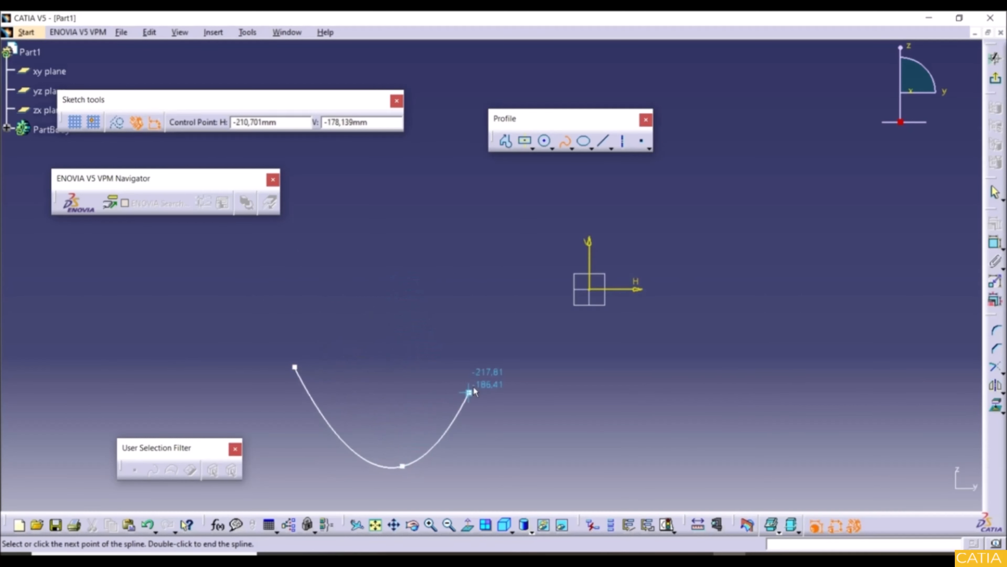
{"action": "left_click", "coordinate": [509, 349]}
{"action": "left_click", "coordinate": [628, 435]}
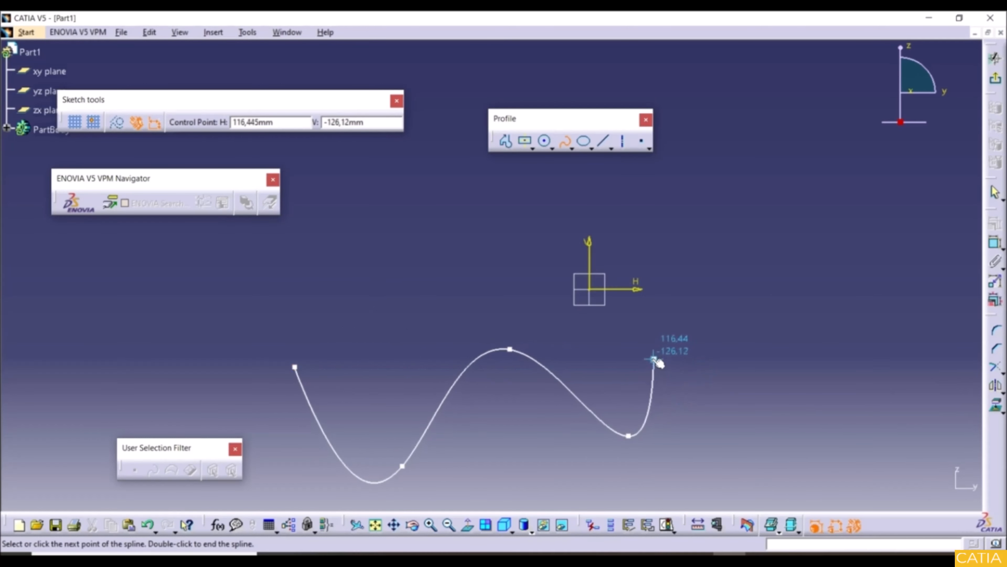
{"action": "left_click", "coordinate": [689, 324]}
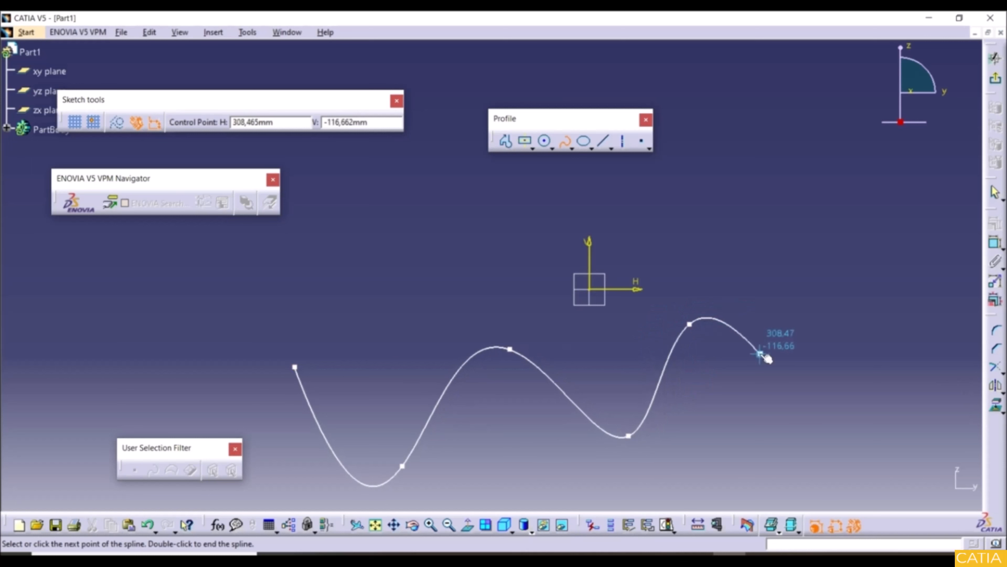
{"action": "double_click", "coordinate": [784, 396]}
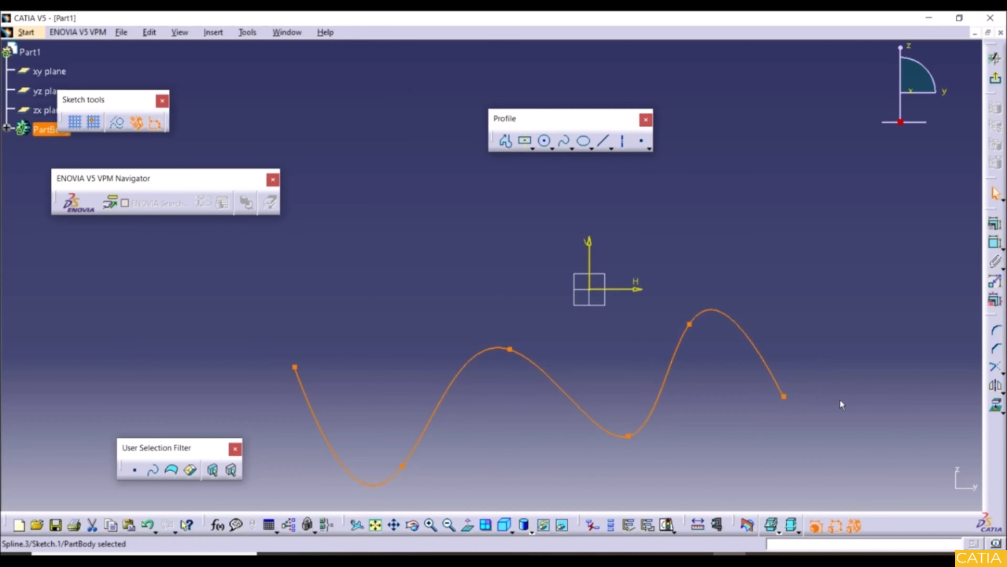
Step: Move the spline's second control point upward to flatten its first trough
{"action": "left_click", "coordinate": [811, 314]}
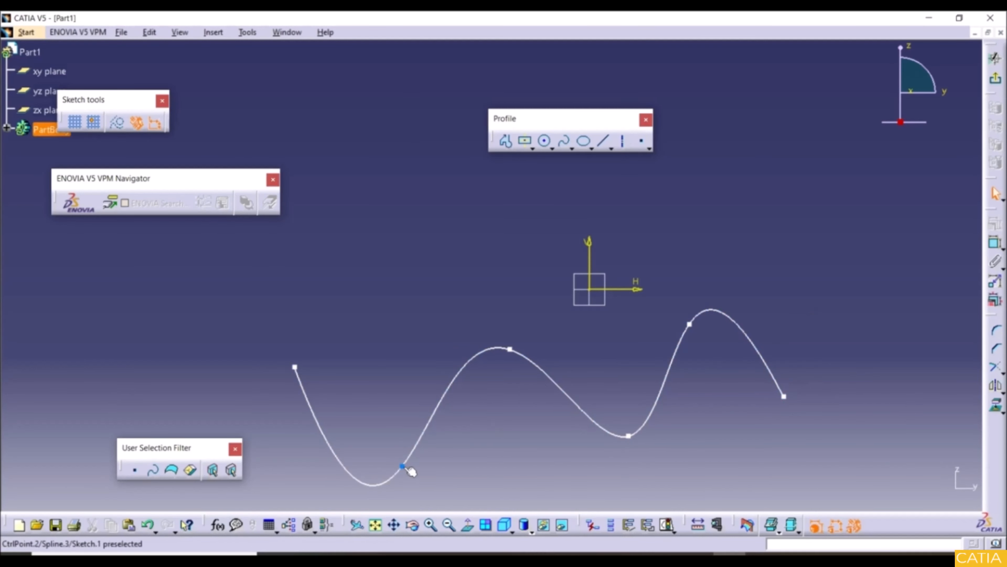
{"action": "left_click_drag", "start_coordinate": [402, 466], "coordinate": [399, 433]}
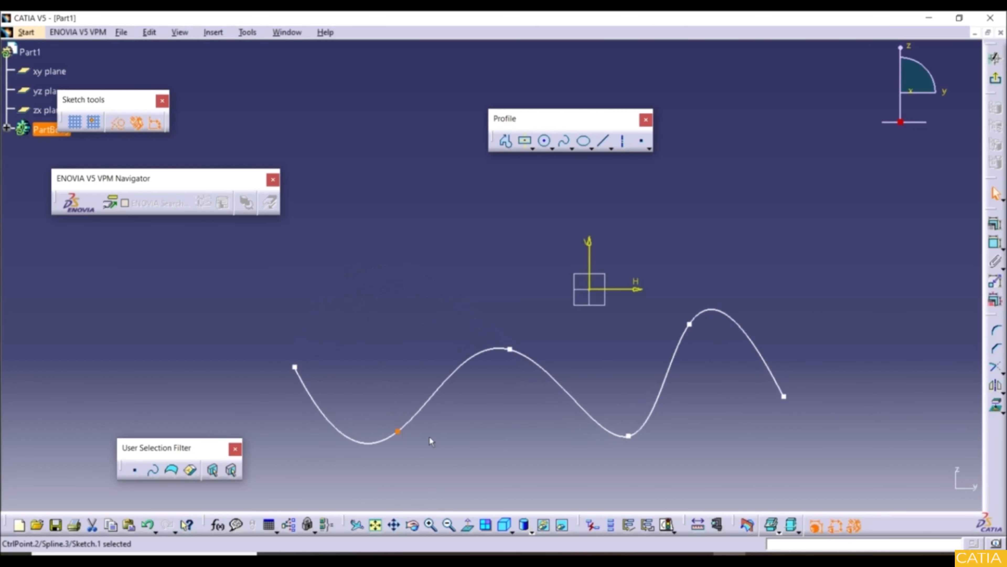
{"action": "left_click", "coordinate": [582, 339]}
Step: Draw a second wavy Spline through four control points, below and to the right of the first spline's end
{"action": "left_click", "coordinate": [565, 141]}
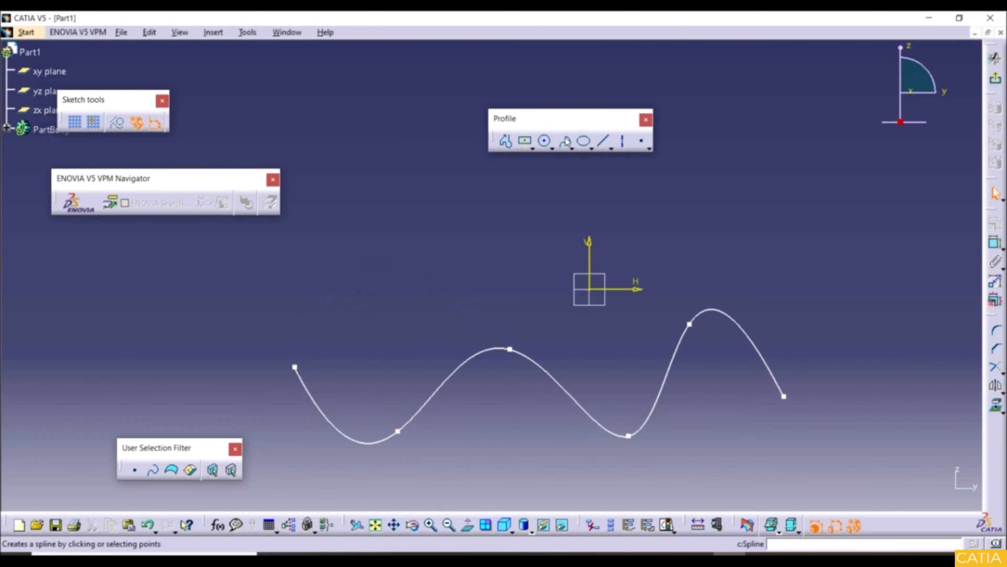
{"action": "left_click", "coordinate": [565, 143]}
{"action": "scroll", "coordinate": [824, 430], "scroll_direction": "down", "scroll_amount": 1}
{"action": "middle_click_drag", "start_coordinate": [824, 431], "coordinate": [848, 443]}
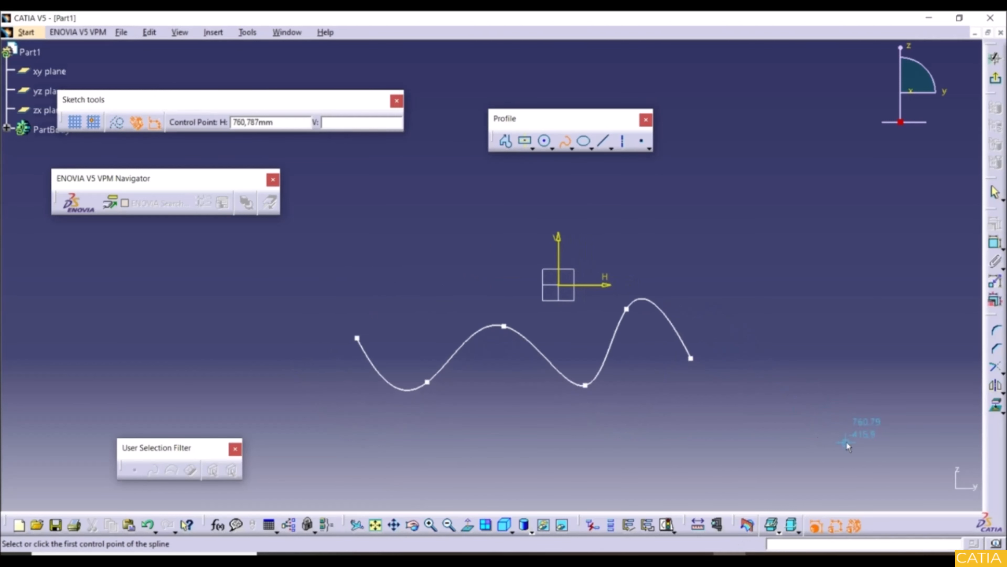
{"action": "left_click", "coordinate": [712, 413]}
{"action": "left_click", "coordinate": [757, 455]}
{"action": "left_click", "coordinate": [821, 412]}
{"action": "left_click", "coordinate": [894, 456]}
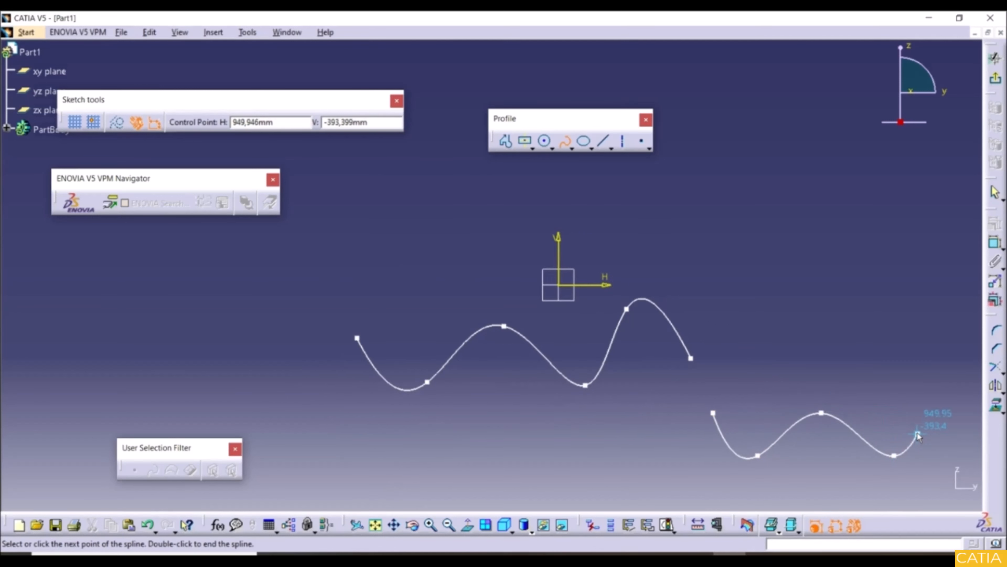
{"action": "key", "text": "Escape"}
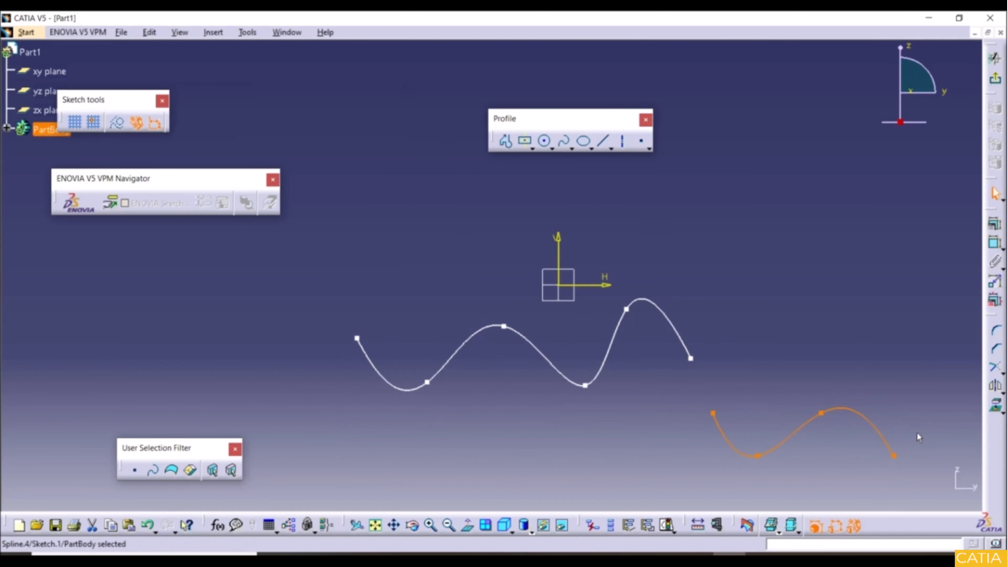
{"action": "left_click", "coordinate": [919, 437]}
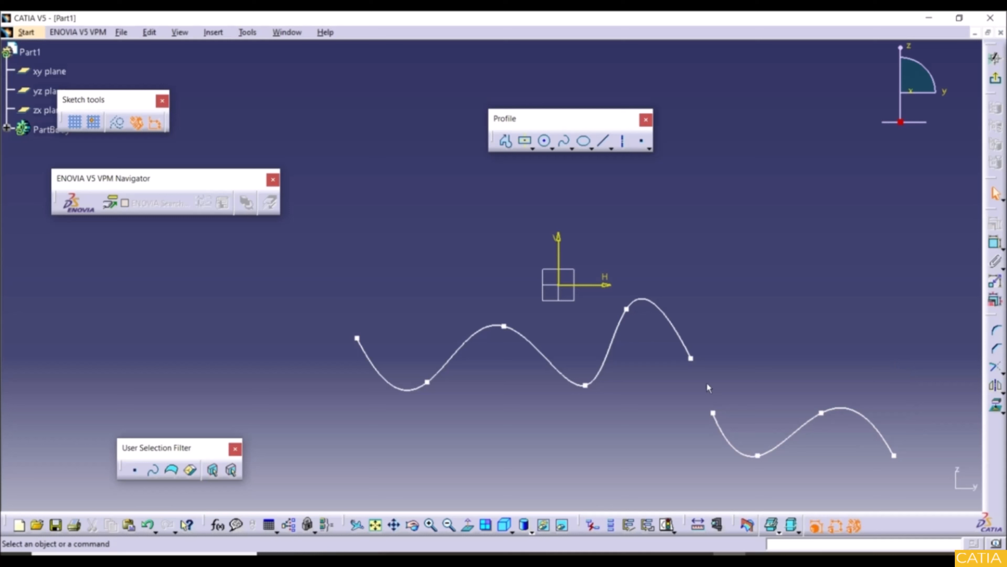
Step: Connect the end of the first spline to the start of the second with a Connect curve, using tension 1
{"action": "left_click", "coordinate": [573, 148]}
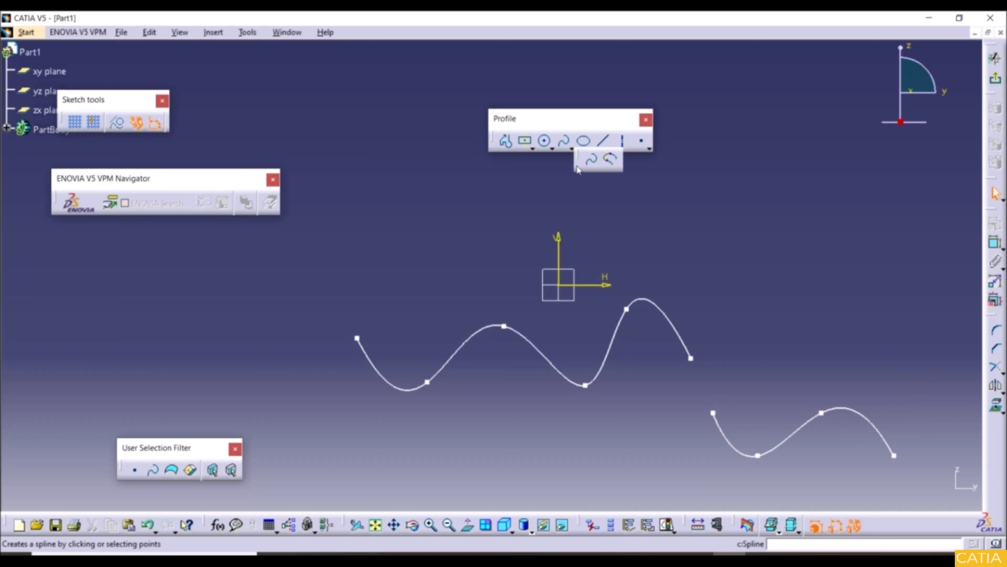
{"action": "left_click", "coordinate": [611, 160]}
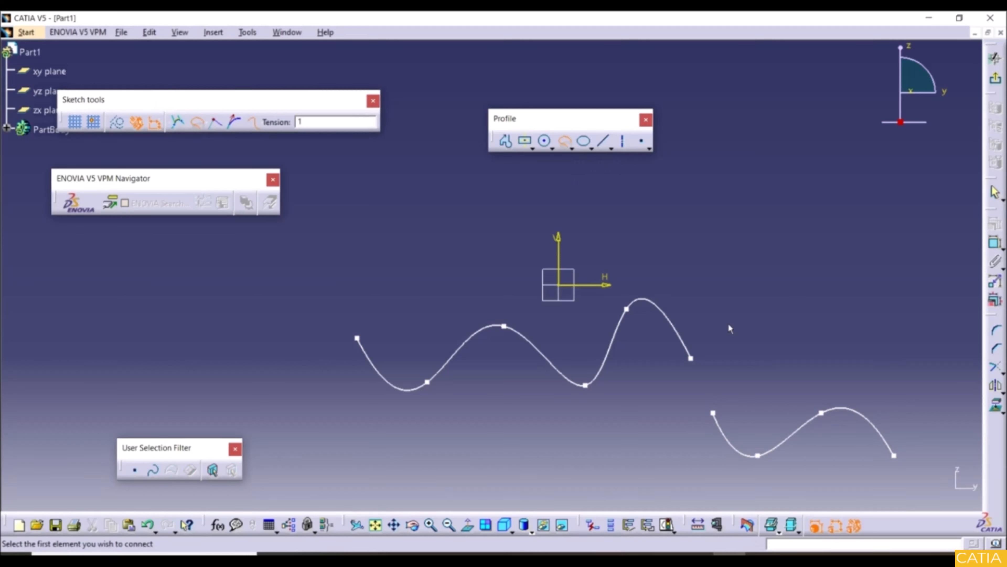
{"action": "left_click", "coordinate": [690, 352]}
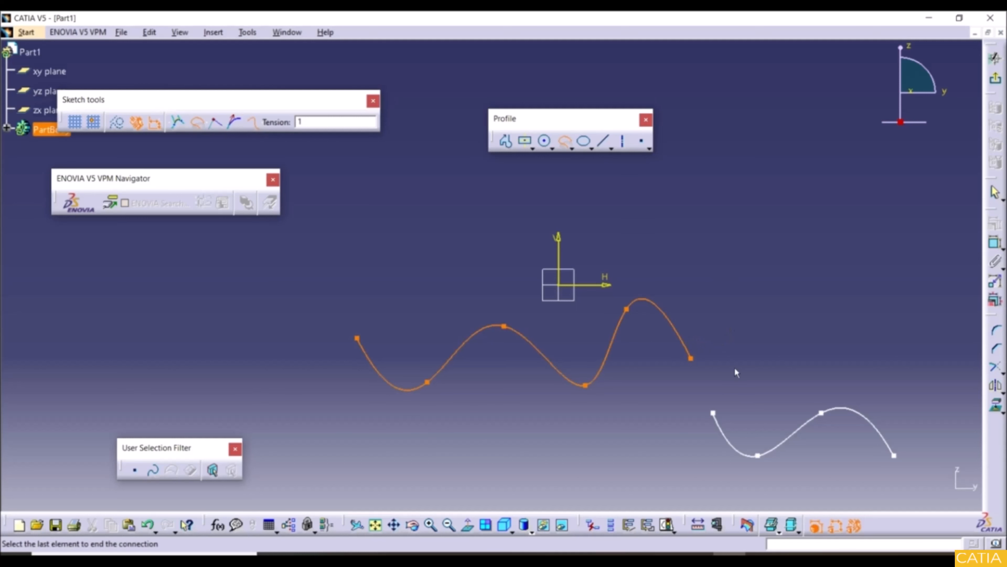
{"action": "left_click", "coordinate": [726, 438]}
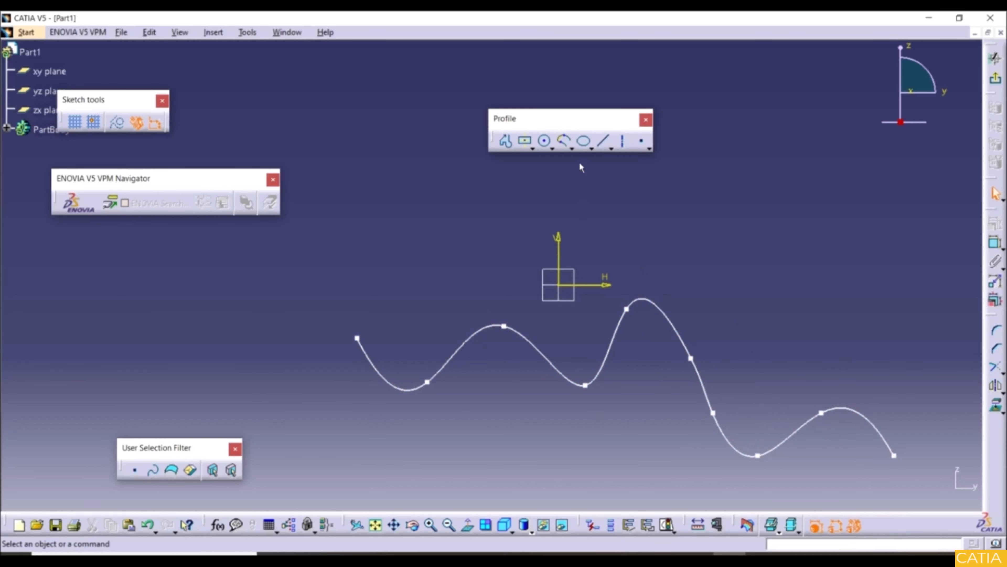
Step: Draw an Ellipse above and to the right of the origin, with its horizontal major axis at about V 152 mm
{"action": "left_click", "coordinate": [584, 142]}
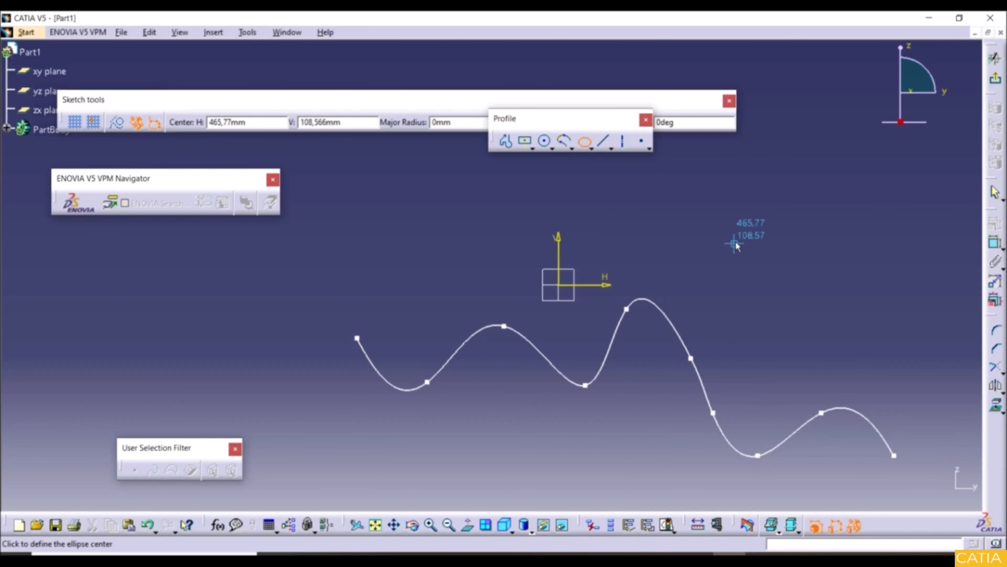
{"action": "left_click", "coordinate": [751, 229]}
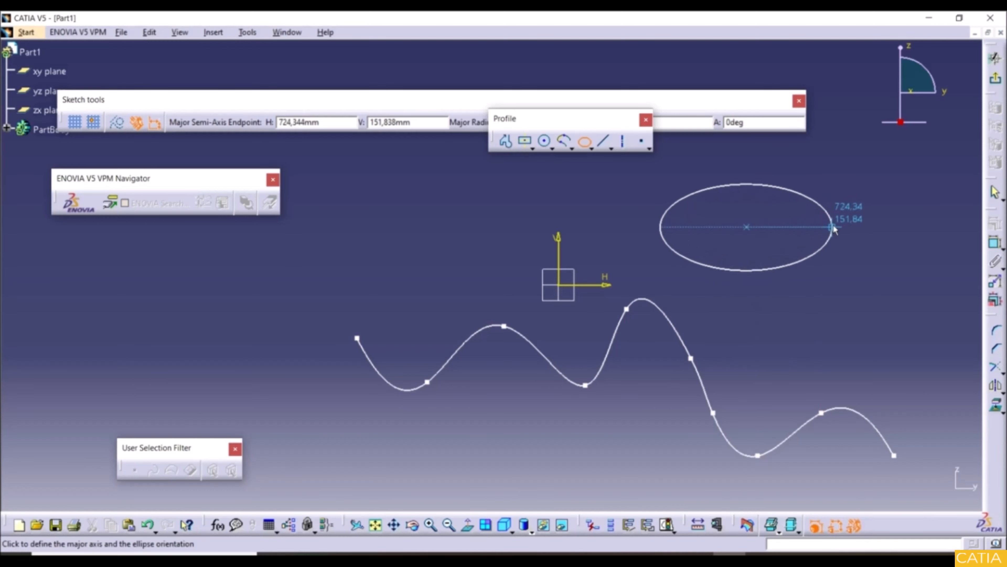
{"action": "left_click", "coordinate": [837, 227]}
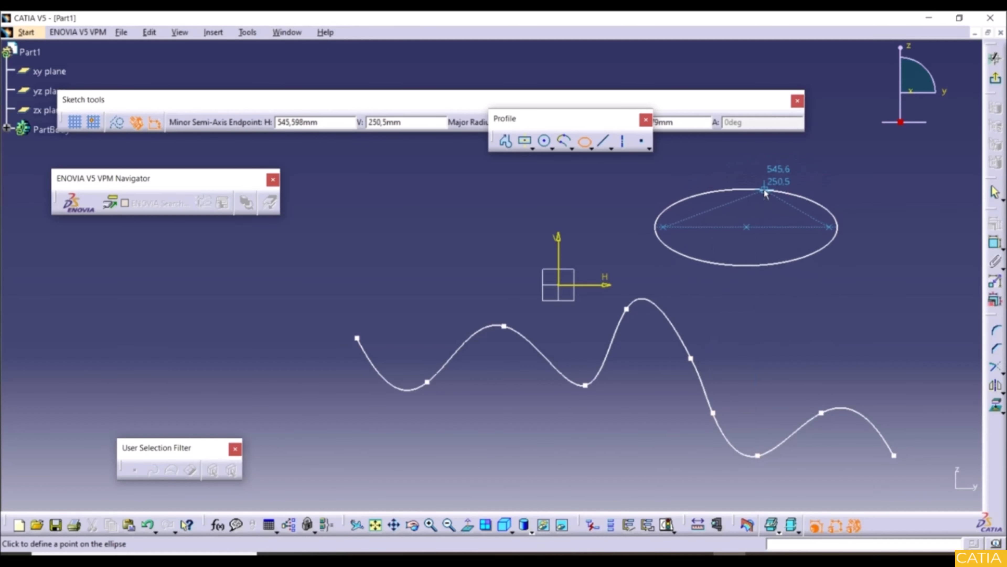
{"action": "left_click", "coordinate": [747, 172]}
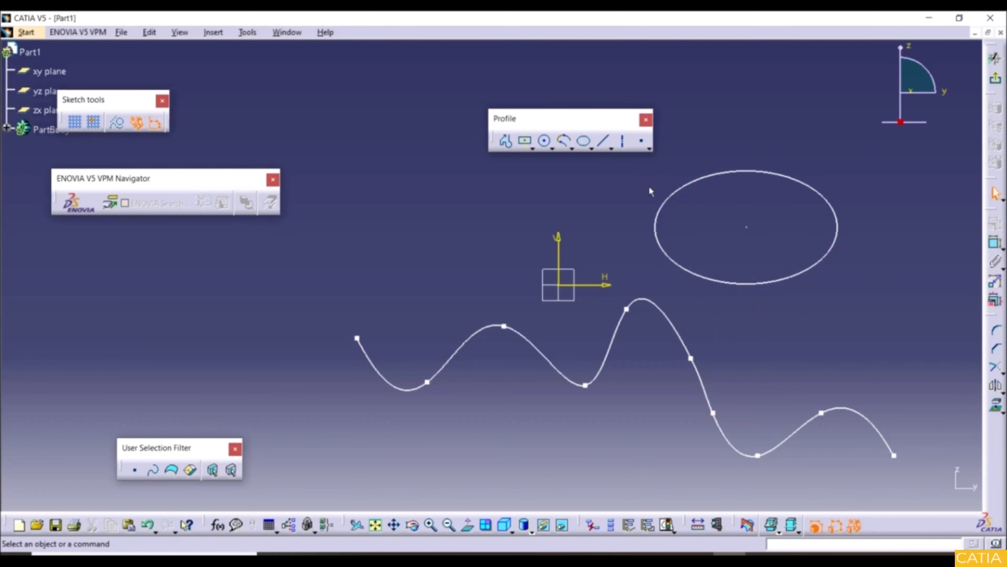
Step: Draw a second Ellipse above and to the left of the origin, its major axis angled at about 319 deg
{"action": "left_click", "coordinate": [584, 140]}
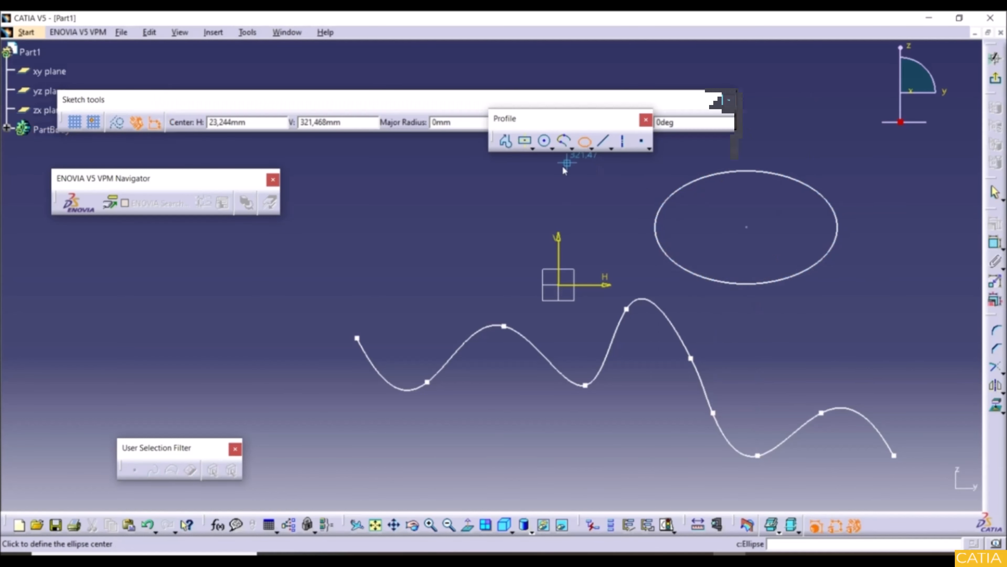
{"action": "left_click", "coordinate": [387, 234]}
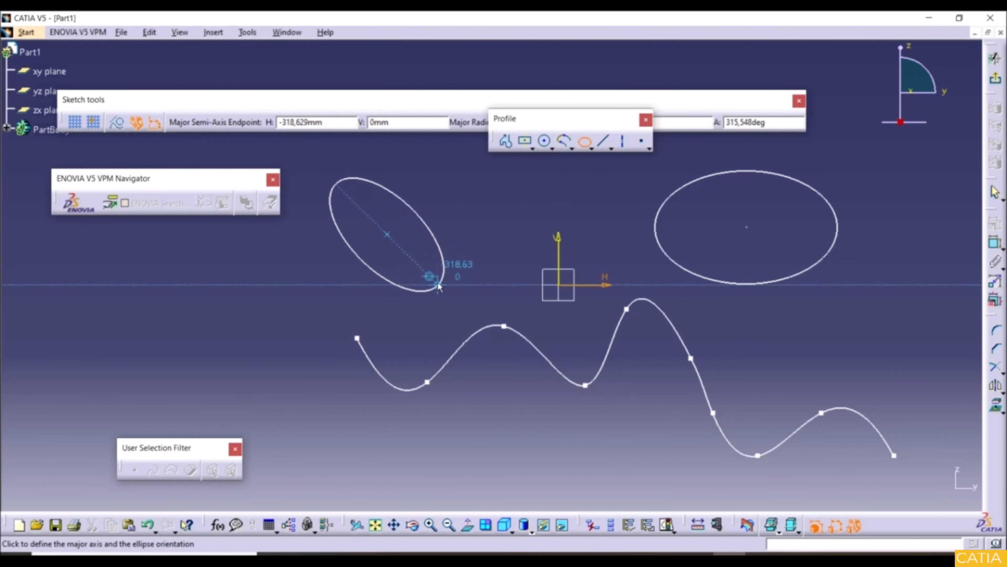
{"action": "left_click", "coordinate": [452, 291]}
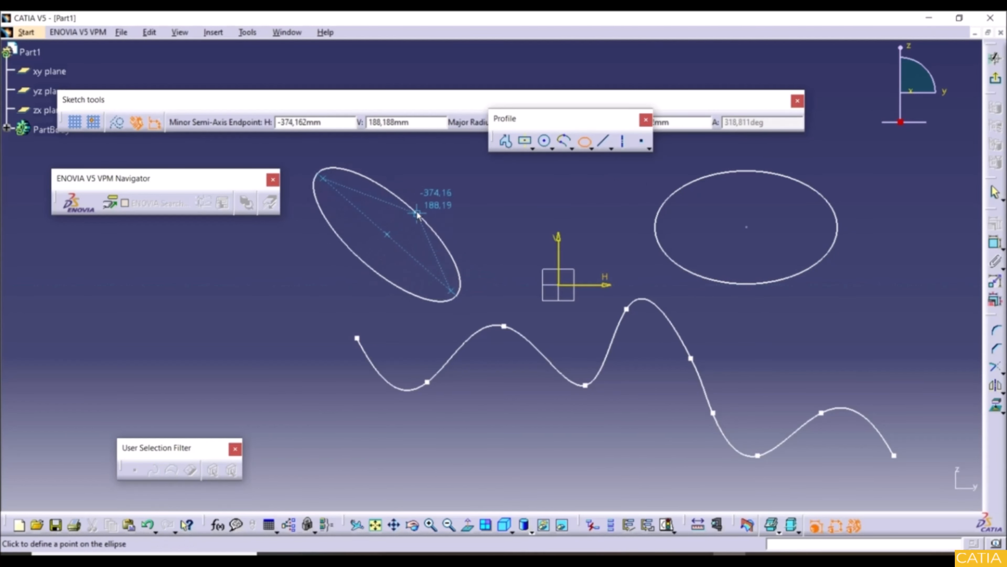
{"action": "left_click", "coordinate": [417, 215]}
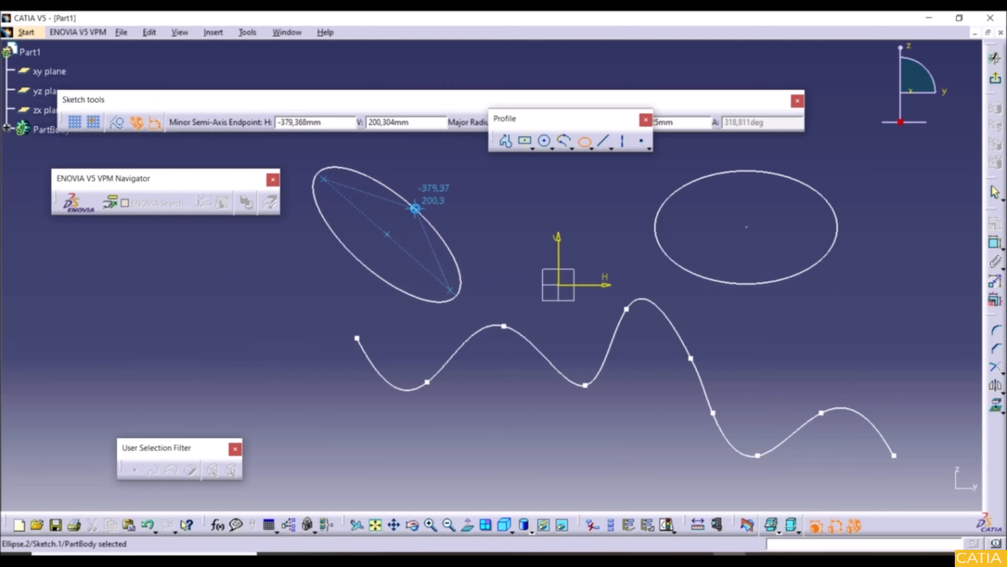
{"action": "left_click", "coordinate": [529, 234]}
Step: Draw an upward-opening Parabola by Focus to the upper right of the horizontal ellipse, placing focus, apex, start point and end point
{"action": "mouse_move", "coordinate": [510, 220]}
{"action": "middle_mouse_down"}
{"action": "mouse_move", "coordinate": [581, 231]}
{"action": "mouse_move", "coordinate": [537, 242]}
{"action": "middle_mouse_up"}
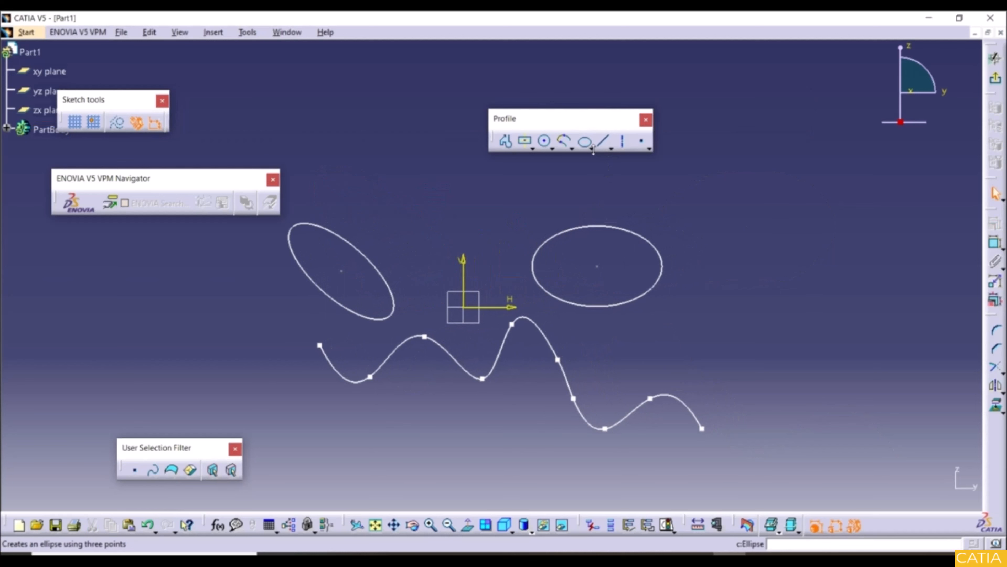
{"action": "left_click", "coordinate": [592, 149]}
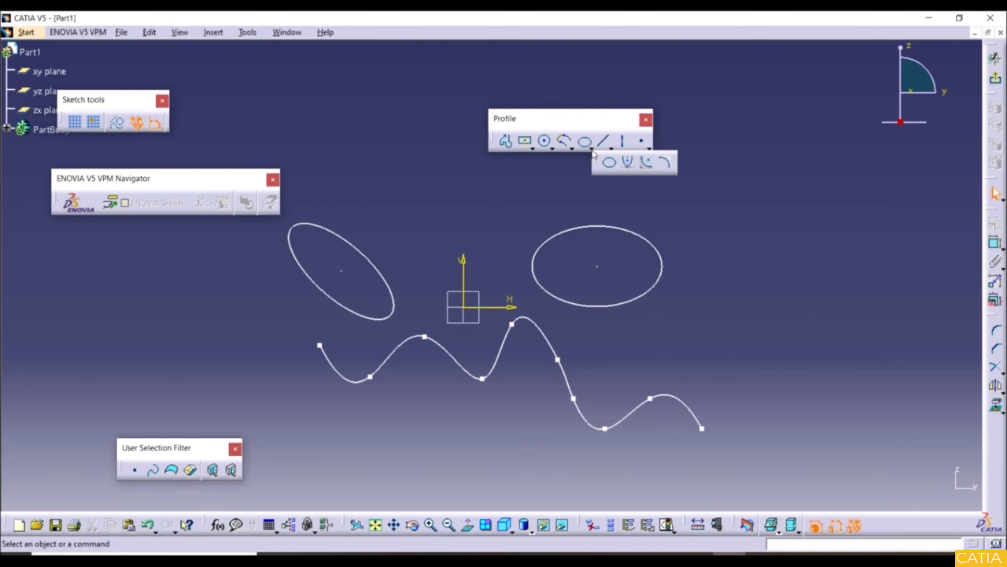
{"action": "left_click", "coordinate": [629, 166]}
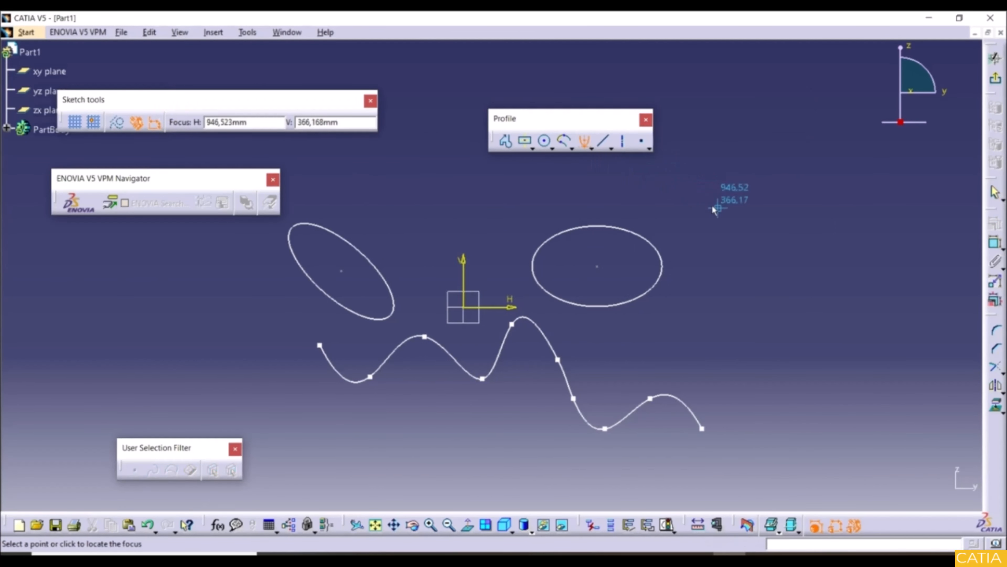
{"action": "left_click", "coordinate": [786, 216]}
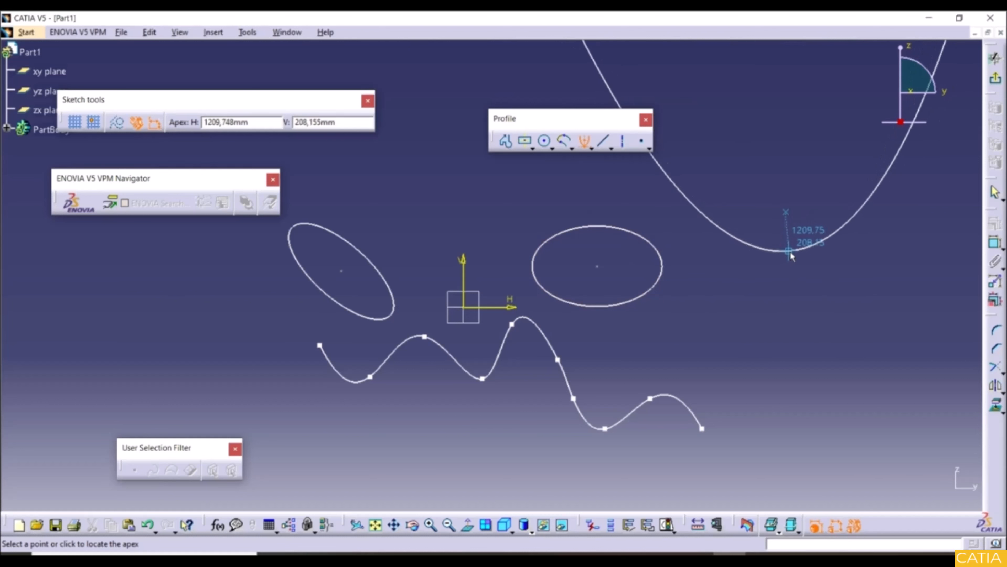
{"action": "left_click", "coordinate": [786, 263]}
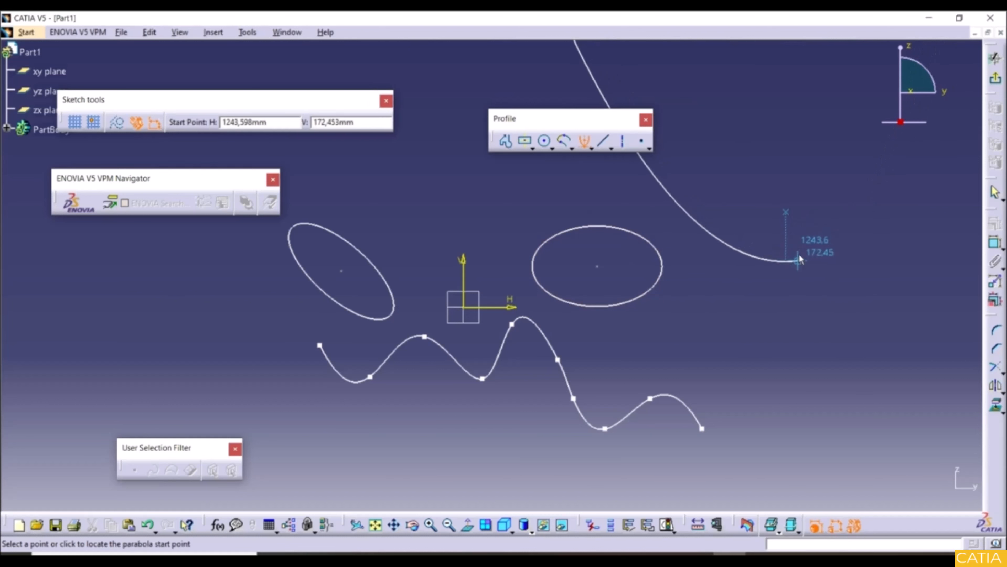
{"action": "left_click", "coordinate": [934, 149]}
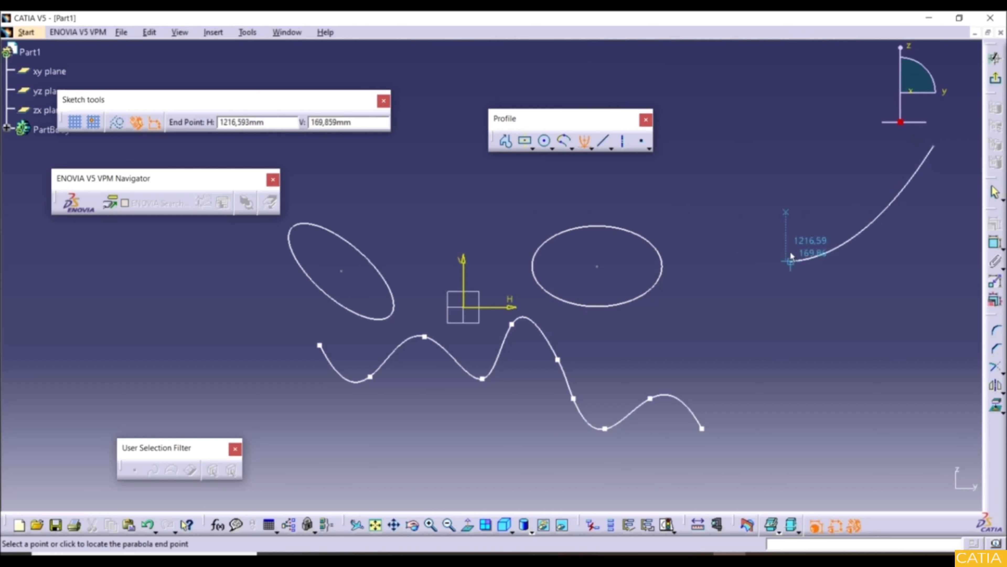
{"action": "left_click", "coordinate": [650, 170]}
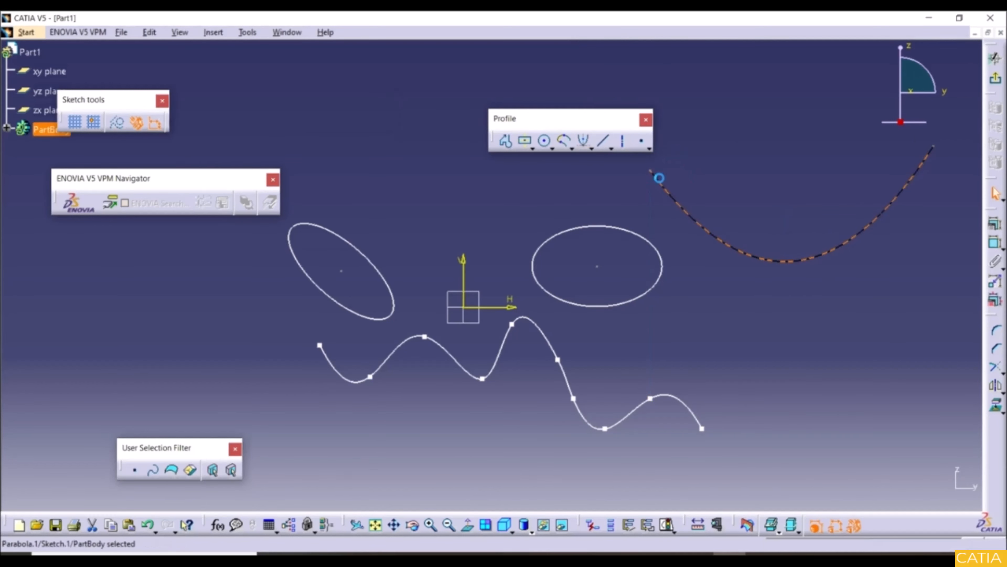
{"action": "left_click", "coordinate": [784, 294]}
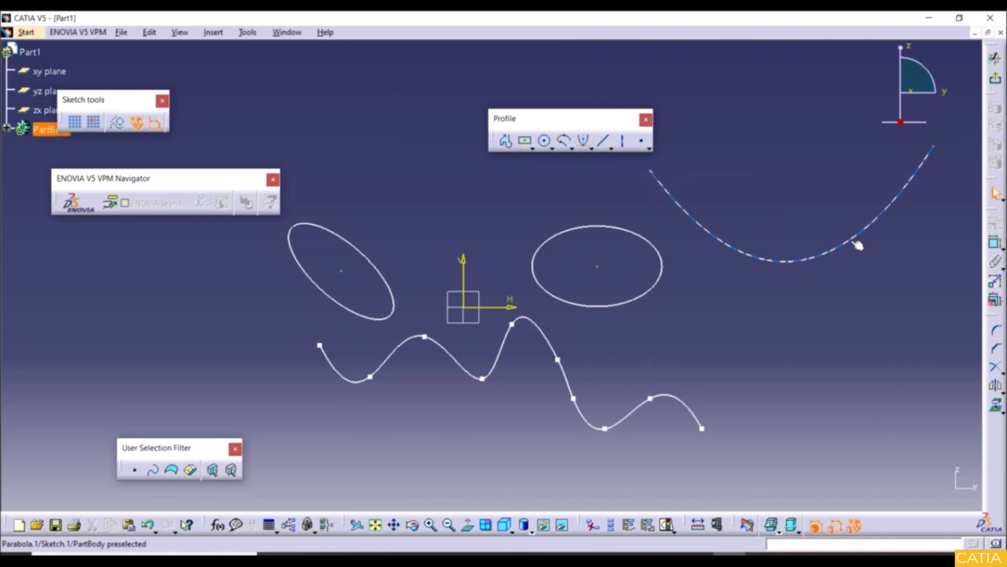
Step: Draw a downward-opening Hyperbola by Focus below the parabola, with its center above the focus and an eccentricity of about 1.1
{"action": "scroll", "coordinate": [634, 187], "scroll_direction": "down", "scroll_amount": 1}
{"action": "left_click", "coordinate": [592, 149]}
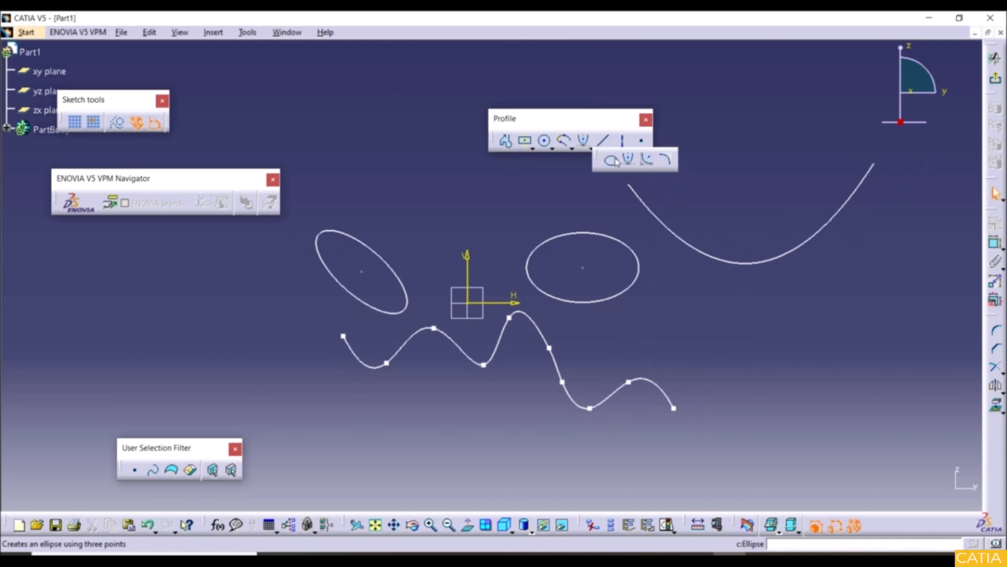
{"action": "left_click", "coordinate": [647, 161]}
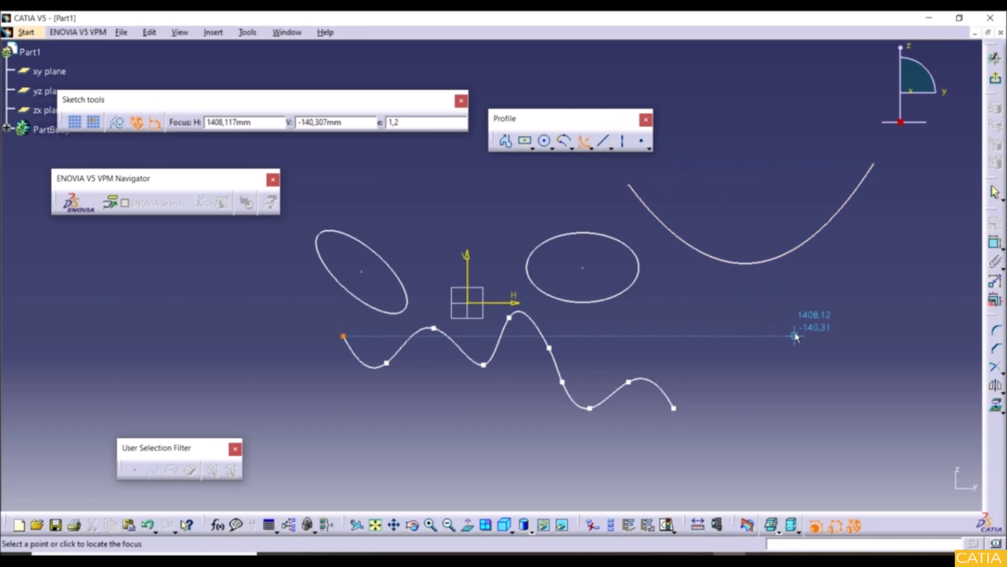
{"action": "left_click", "coordinate": [821, 348]}
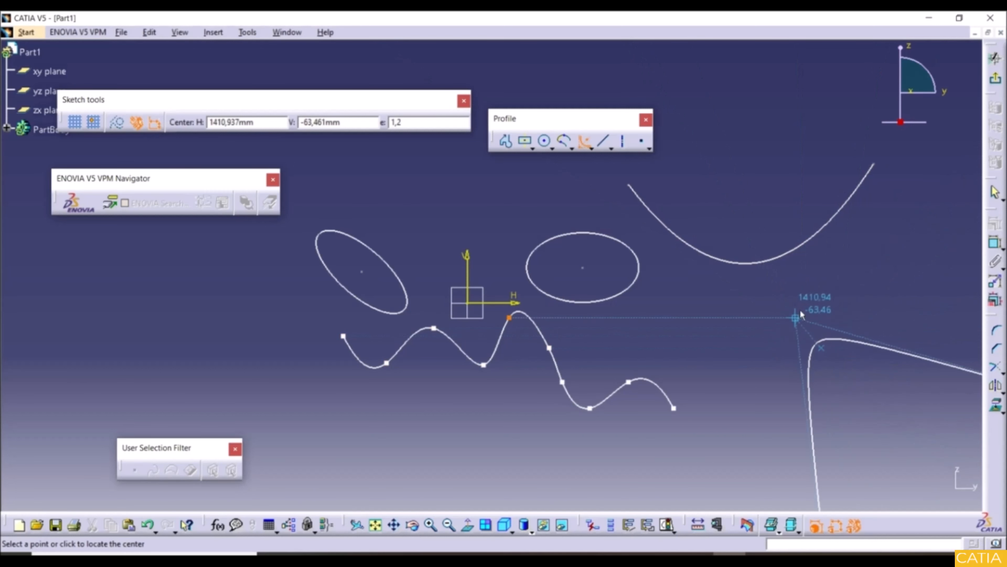
{"action": "left_click", "coordinate": [819, 288]}
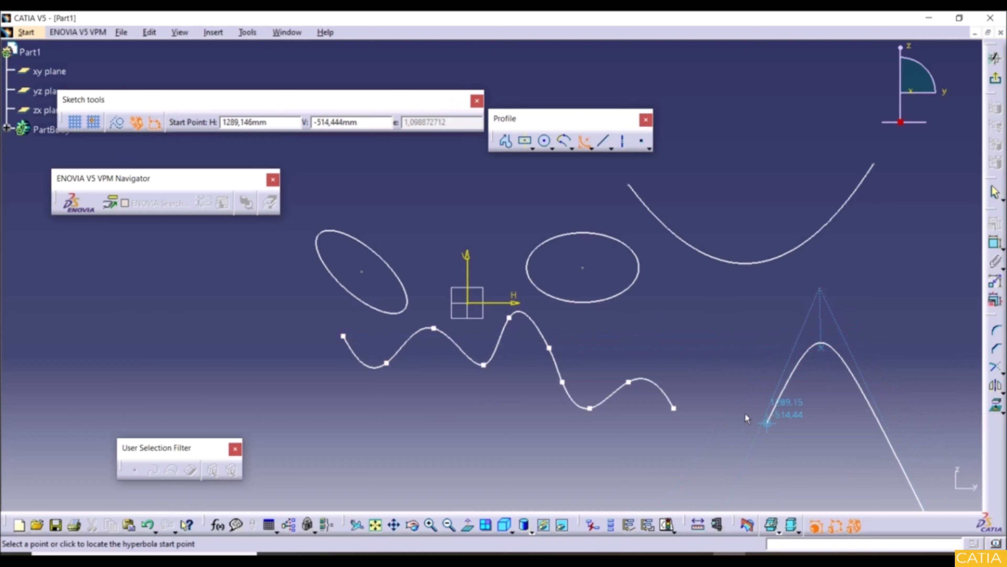
{"action": "left_click", "coordinate": [733, 436]}
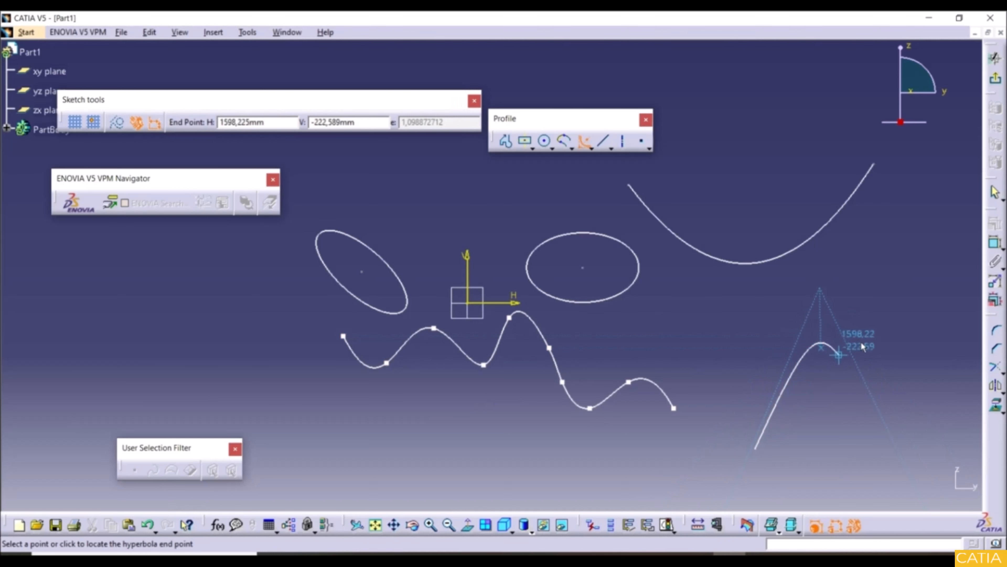
{"action": "left_click", "coordinate": [882, 430]}
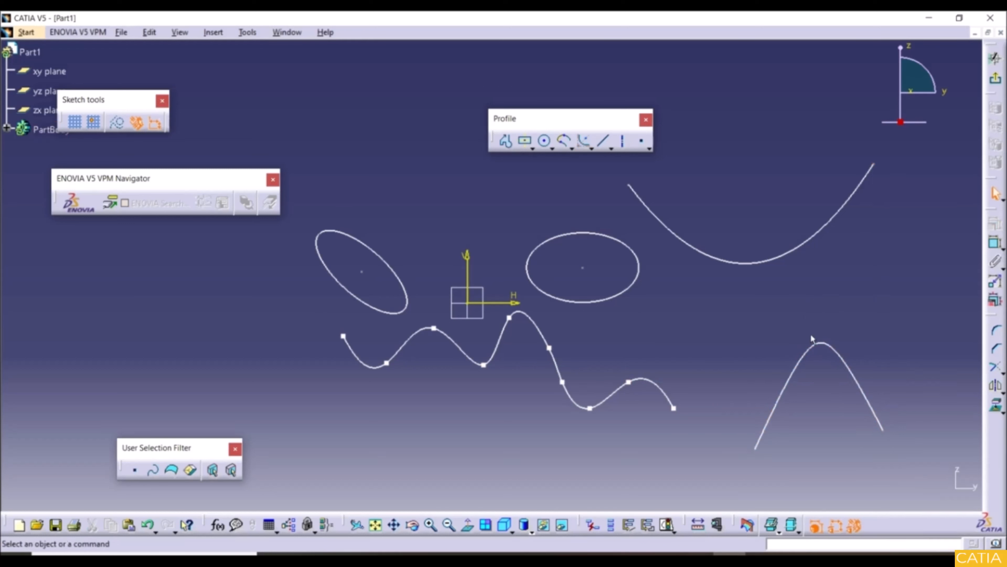
Step: Draw a Conic from about H -1614 mm with a 270 deg start tangent and 180 deg end tangent, passing through about H -1484 mm, V -264 mm
{"action": "left_click", "coordinate": [591, 148]}
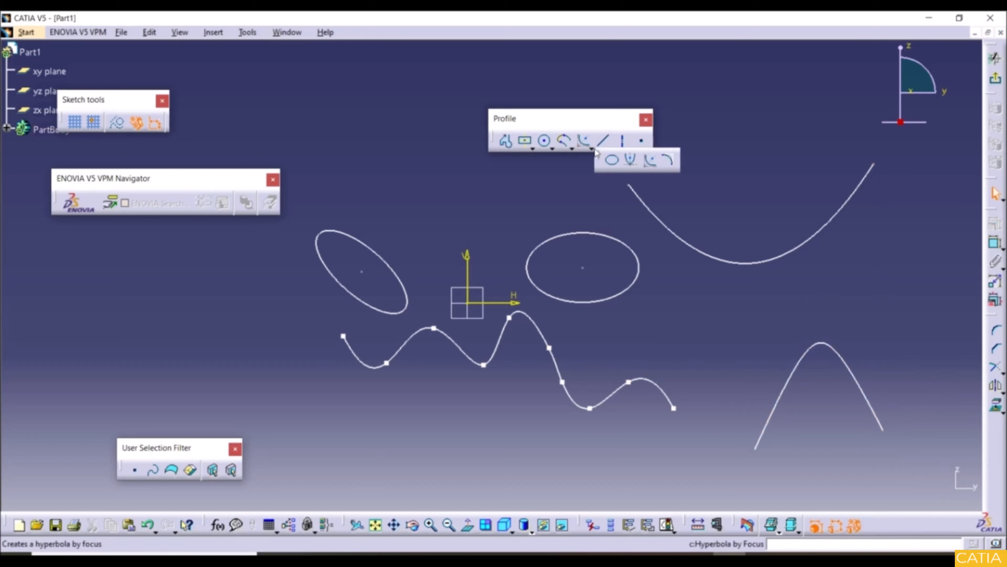
{"action": "left_click", "coordinate": [669, 162]}
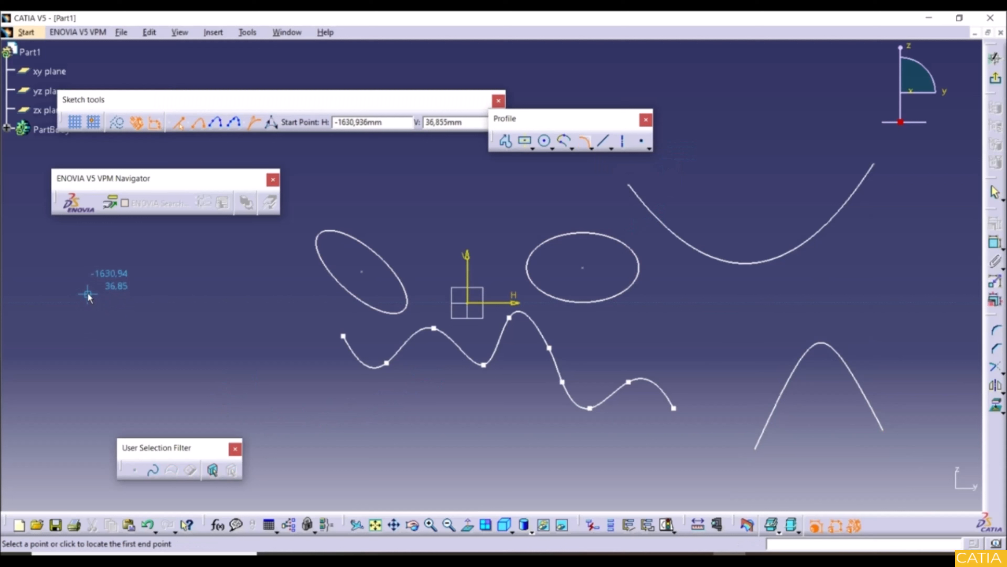
{"action": "left_click", "coordinate": [91, 272]}
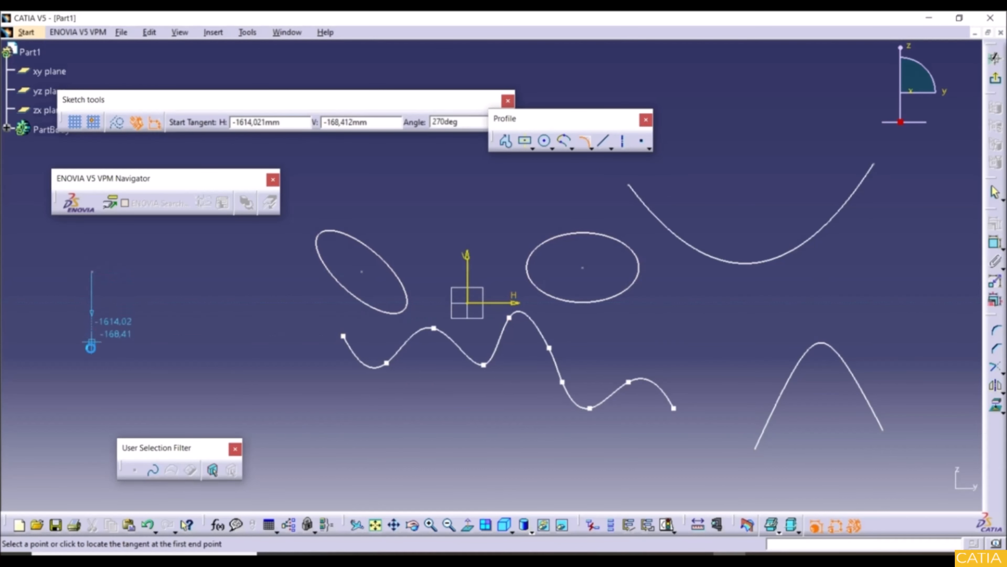
{"action": "left_click", "coordinate": [92, 394]}
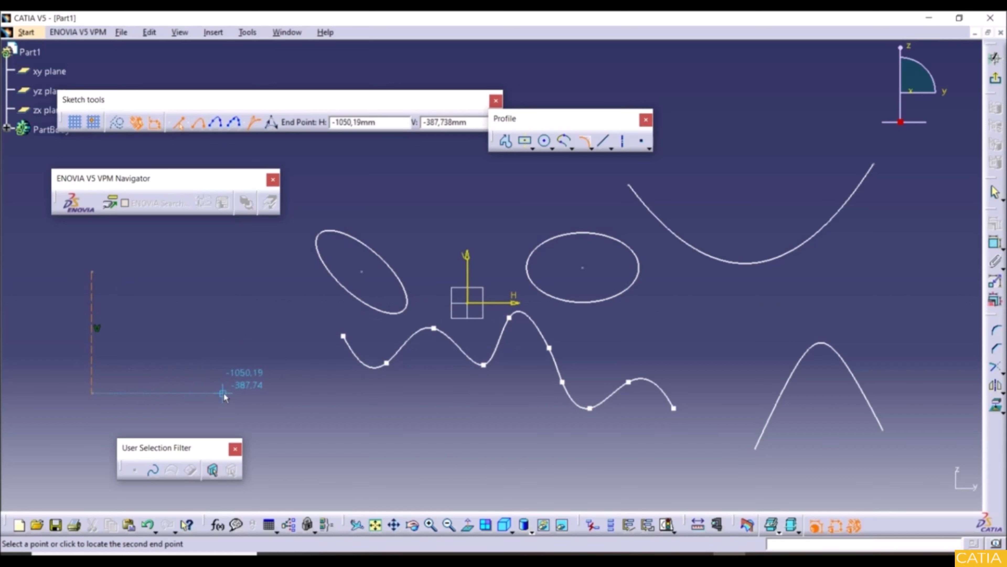
{"action": "left_click", "coordinate": [234, 394]}
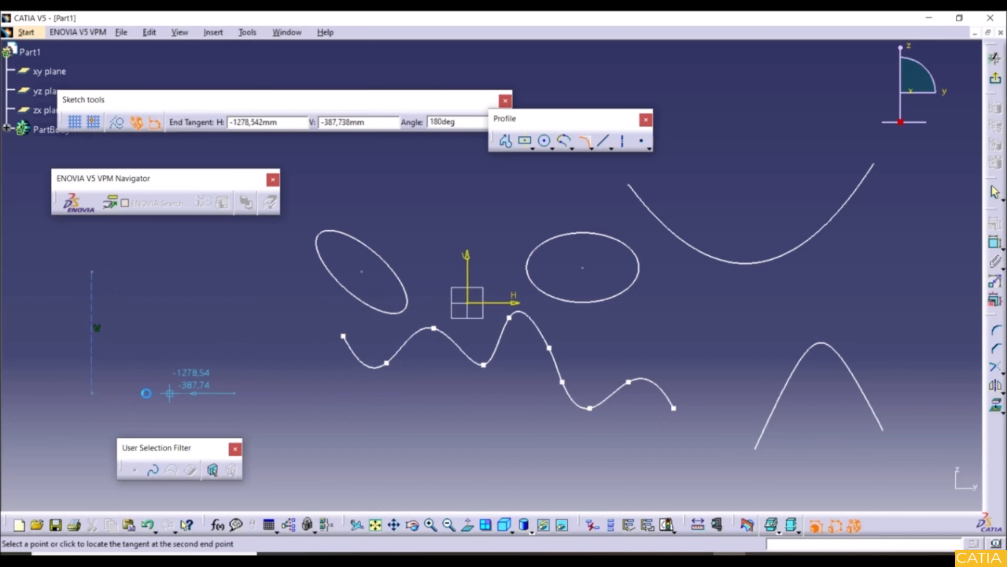
{"action": "left_click", "coordinate": [95, 395]}
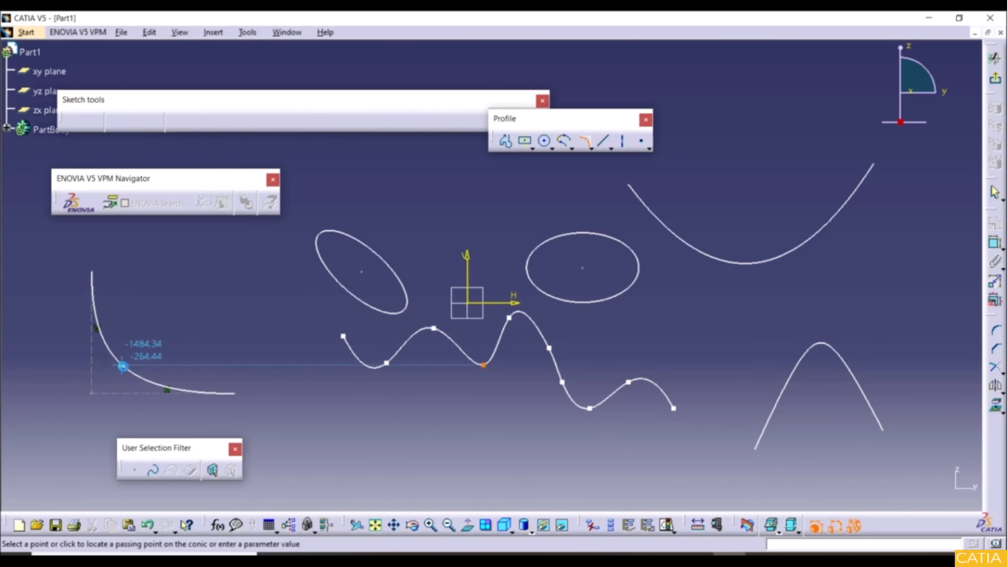
{"action": "left_click", "coordinate": [122, 365]}
{"action": "left_click", "coordinate": [275, 415]}
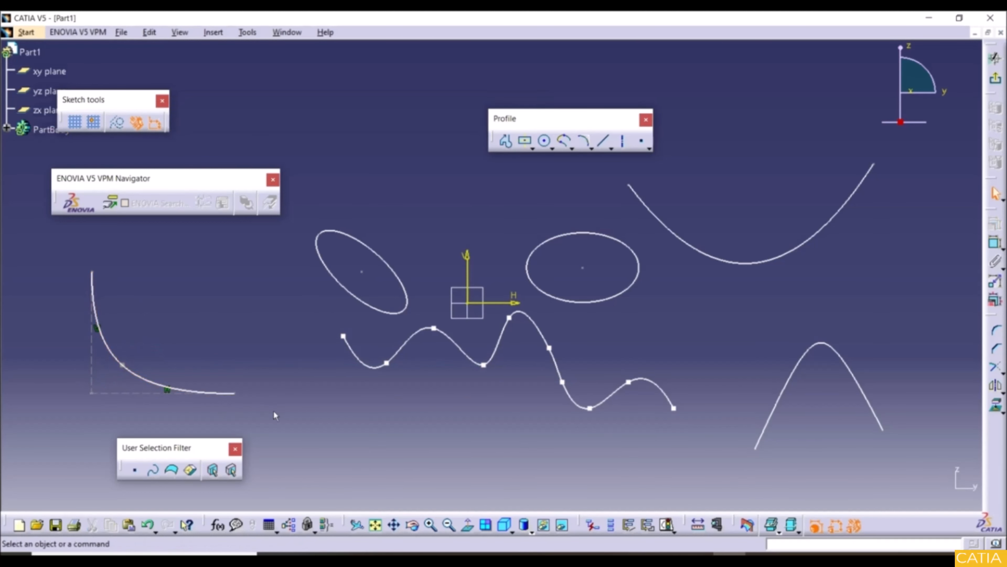
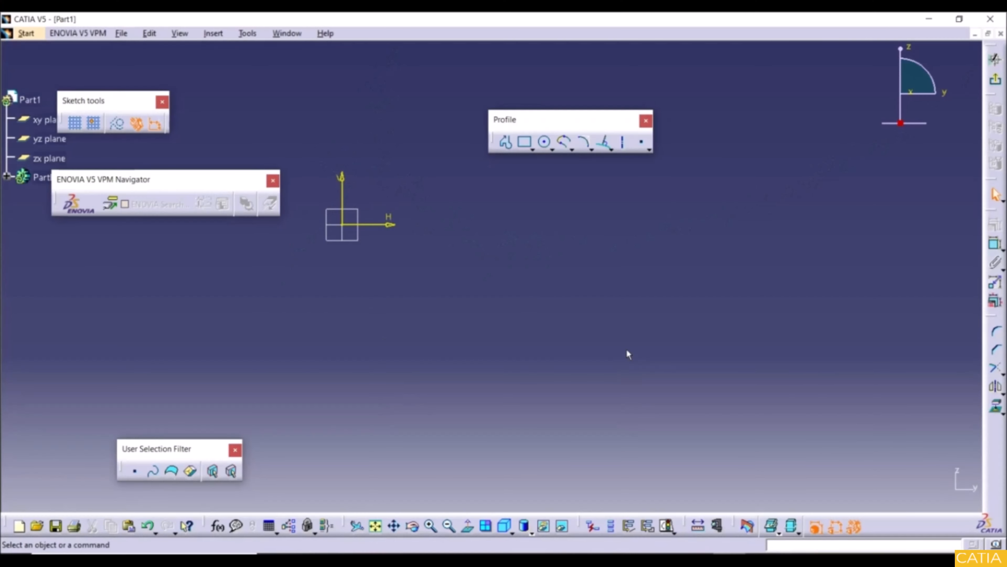
Step: Place a Point by Clicking below and to the right of the origin, at about V -1339 mm
{"action": "left_click", "coordinate": [641, 142]}
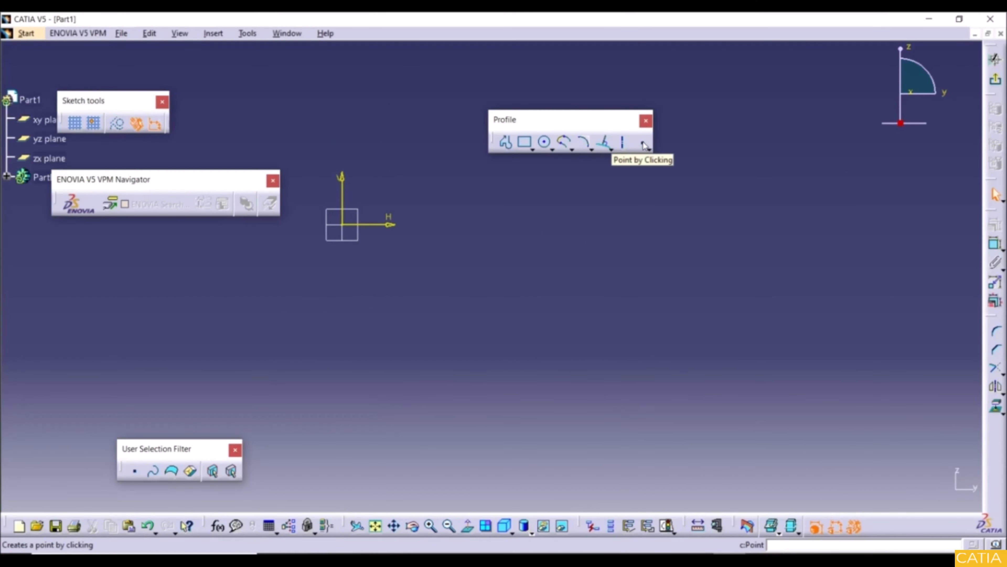
{"action": "left_click", "coordinate": [643, 143]}
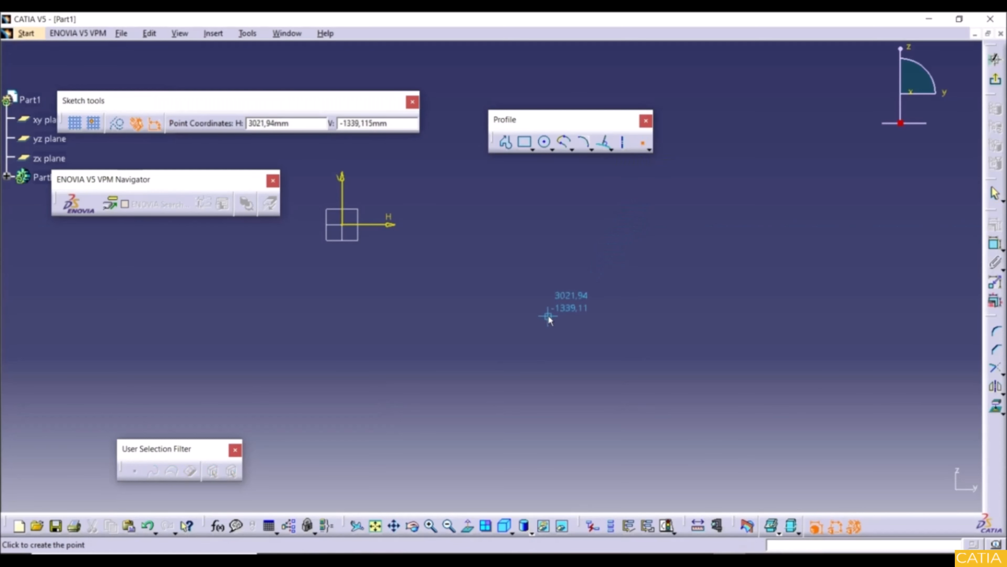
{"action": "left_click", "coordinate": [387, 316]}
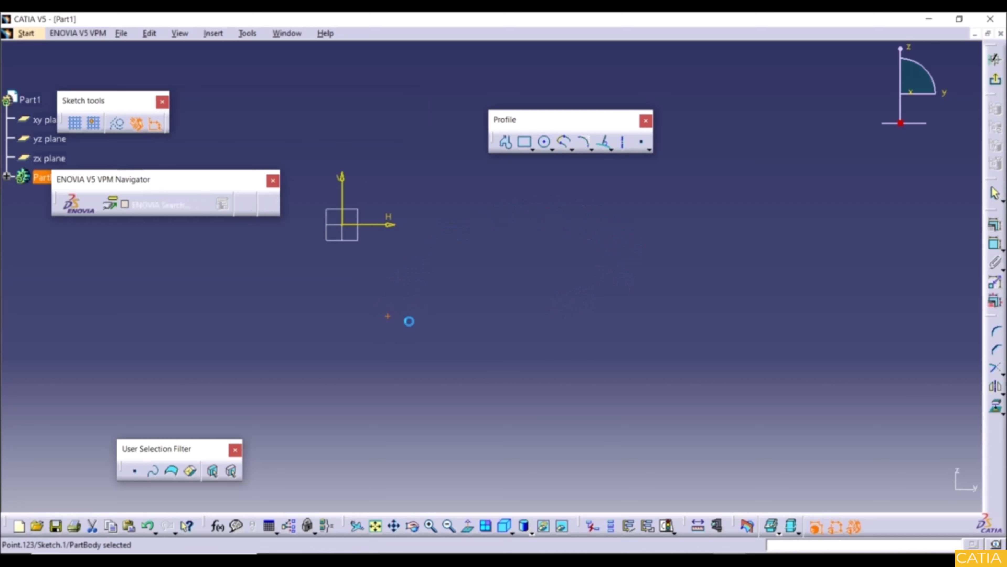
{"action": "left_click", "coordinate": [483, 363]}
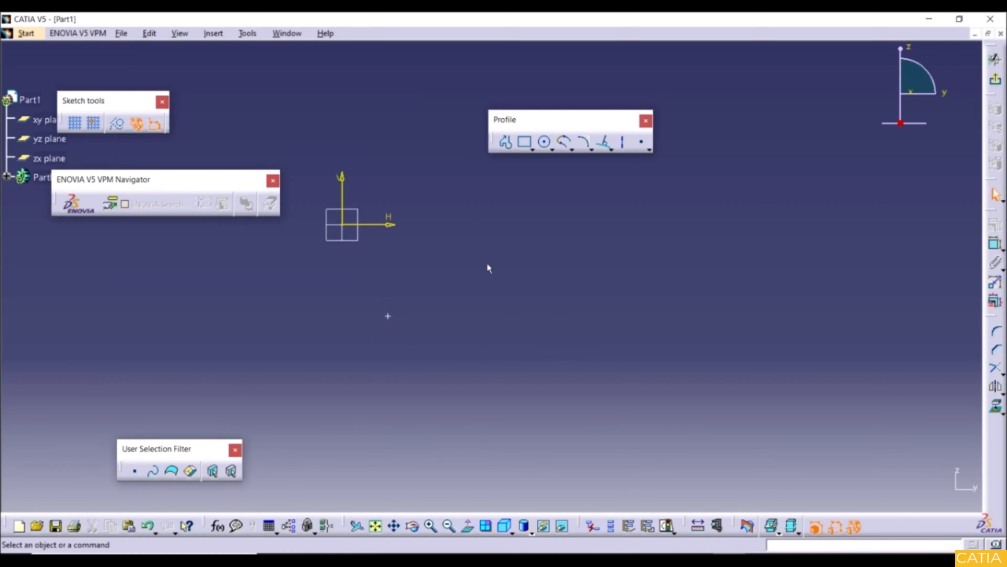
Step: Draw a two-line Profile starting at the new point, rising to a right-angled peak and descending to about V -1284 mm
{"action": "left_click", "coordinate": [506, 142]}
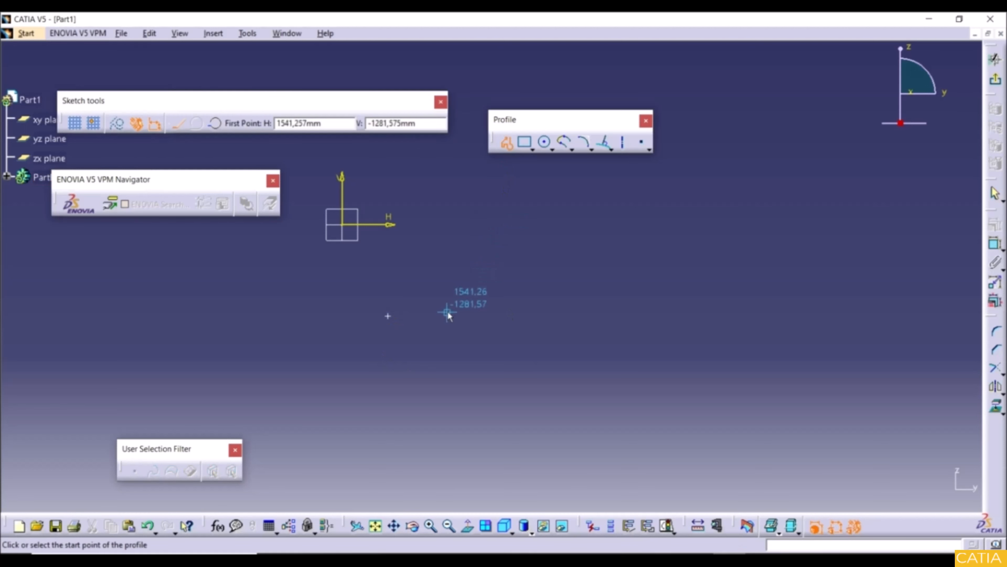
{"action": "left_click", "coordinate": [388, 316]}
{"action": "left_click", "coordinate": [441, 273]}
{"action": "left_click", "coordinate": [472, 312]}
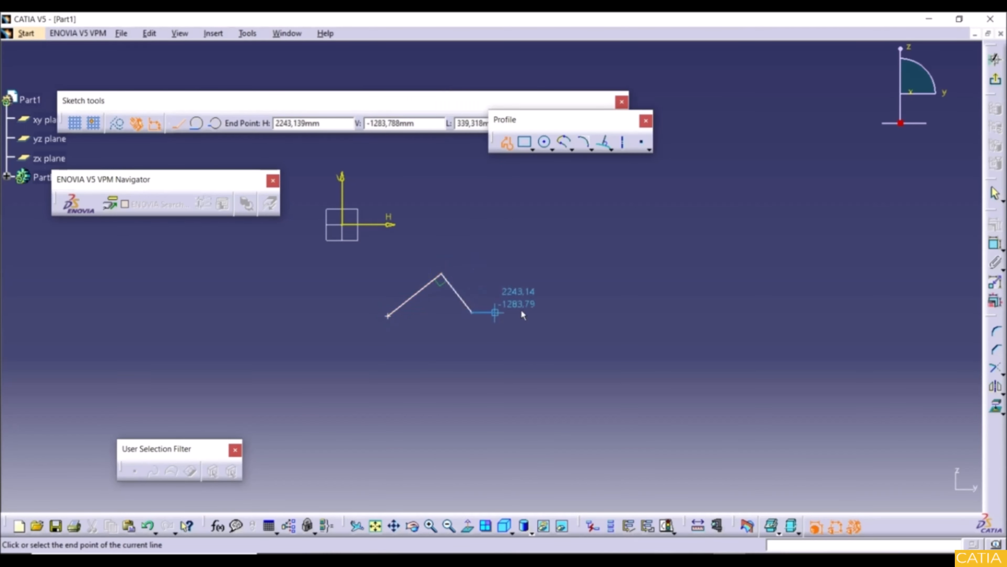
{"action": "key", "text": "Escape"}
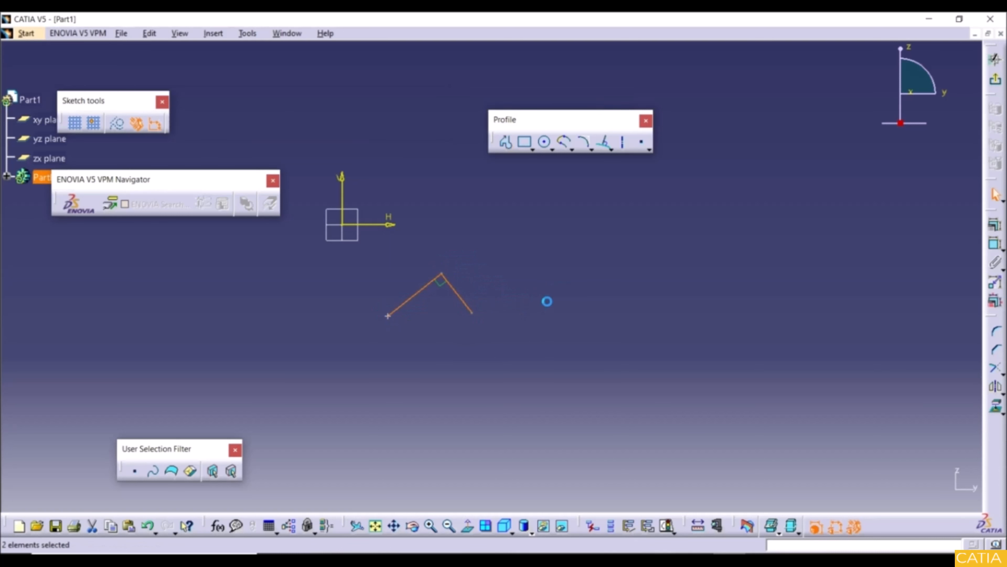
Step: Create a Point by Using Coordinates with Cartesian values H 50 mm and V 100 mm
{"action": "left_click", "coordinate": [648, 150]}
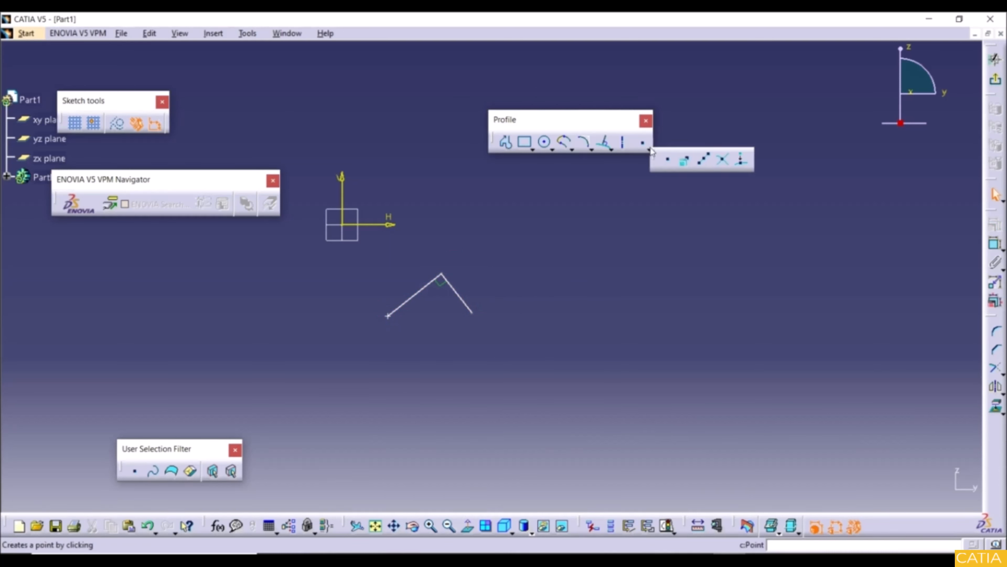
{"action": "left_click", "coordinate": [686, 162]}
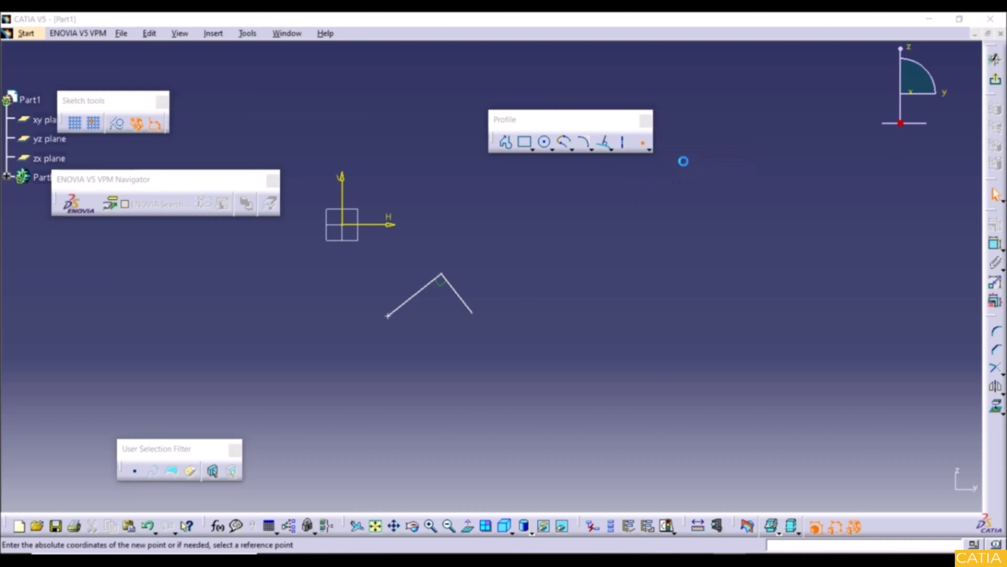
{"action": "left_click_drag", "start_coordinate": [874, 405], "coordinate": [650, 219]}
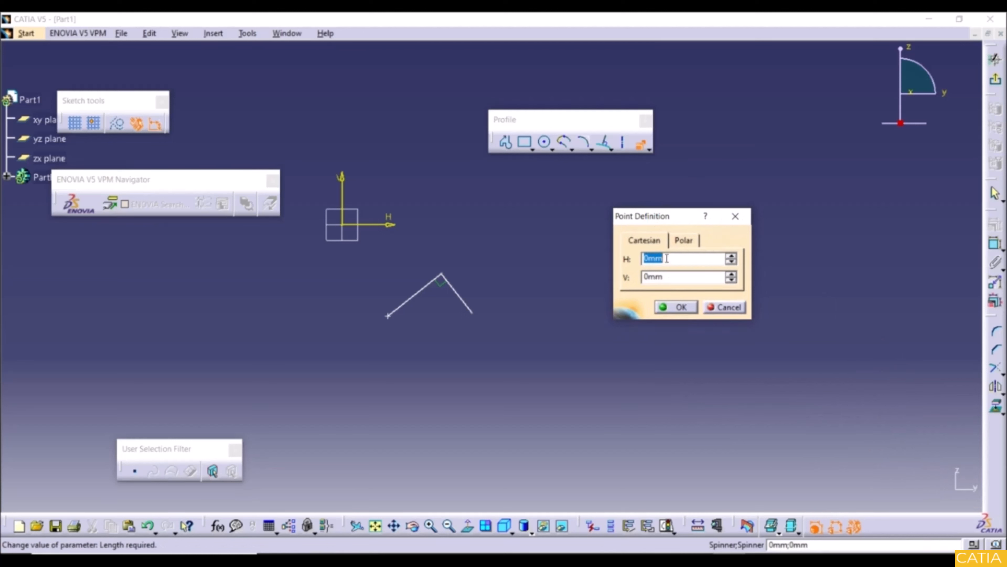
{"action": "type", "text": "50"}
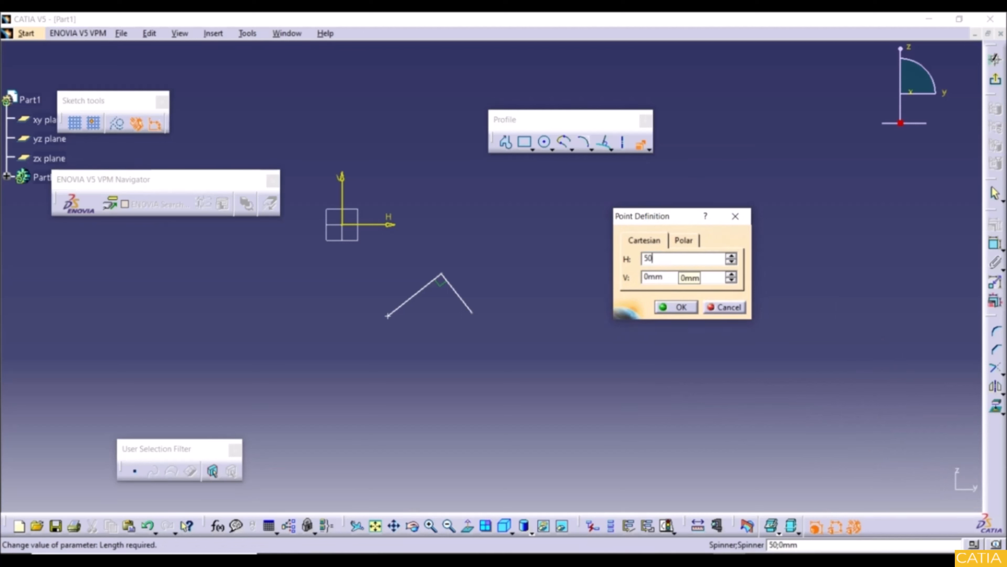
{"action": "key", "text": "Tab"}
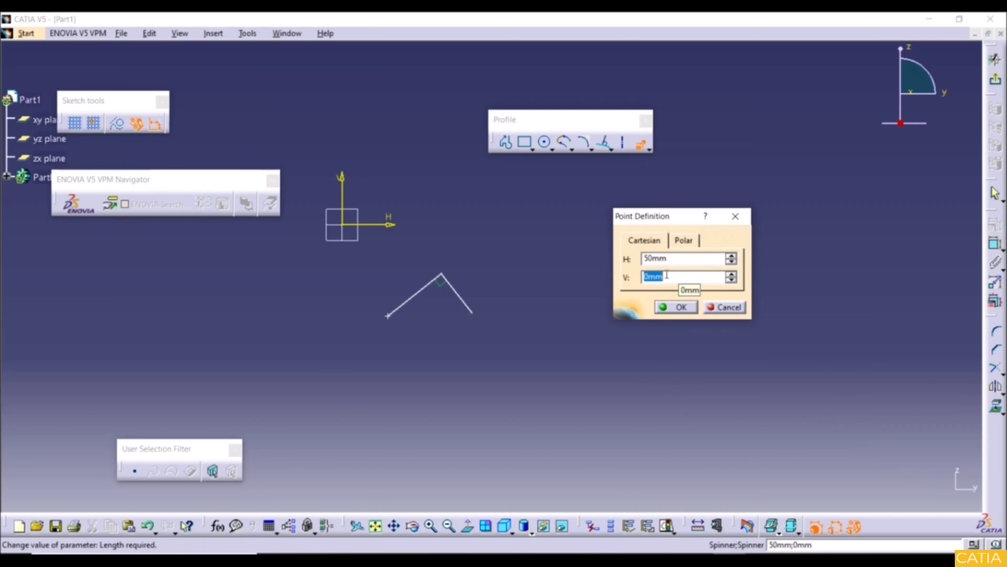
{"action": "type", "text": "100"}
{"action": "left_click", "coordinate": [671, 306]}
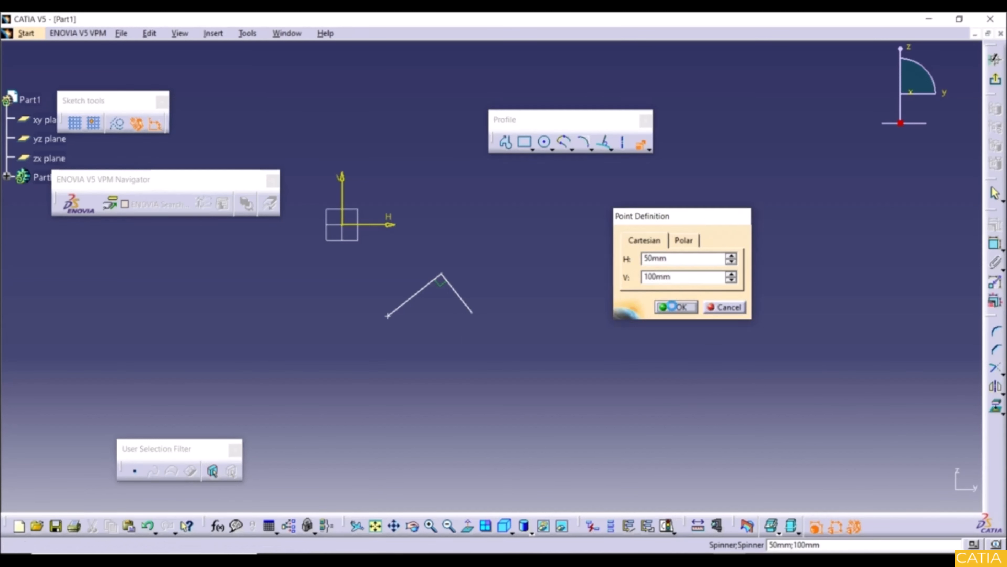
{"action": "mouse_move", "coordinate": [491, 276]}
{"action": "middle_mouse_down"}
{"action": "mouse_move", "coordinate": [348, 191]}
{"action": "mouse_move", "coordinate": [311, 188]}
{"action": "middle_mouse_up"}
{"action": "middle_click_drag", "start_coordinate": [311, 188], "coordinate": [497, 256]}
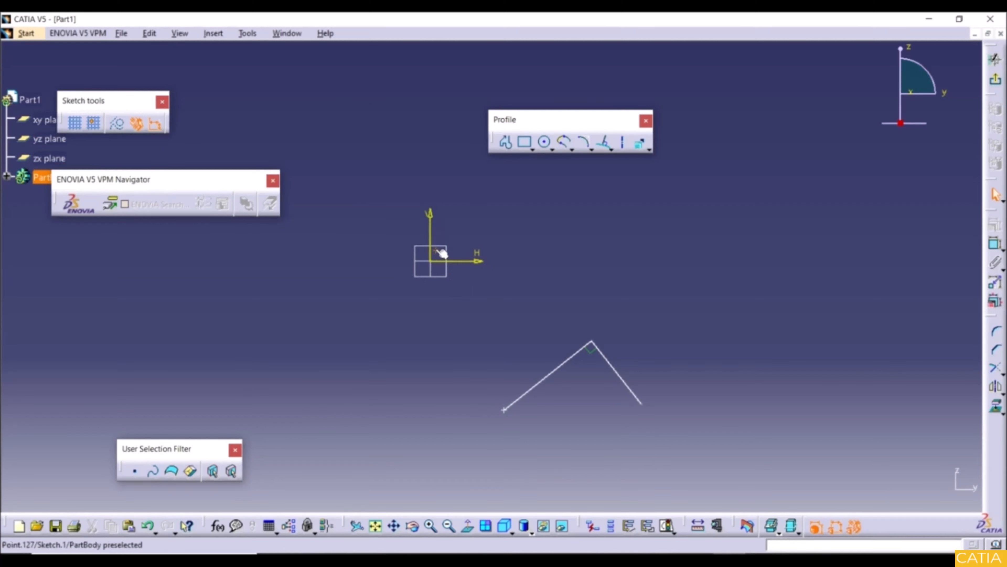
Step: Create another Point by Using Coordinates with polar values, radius 200 mm and angle 60 deg
{"action": "left_click", "coordinate": [639, 145]}
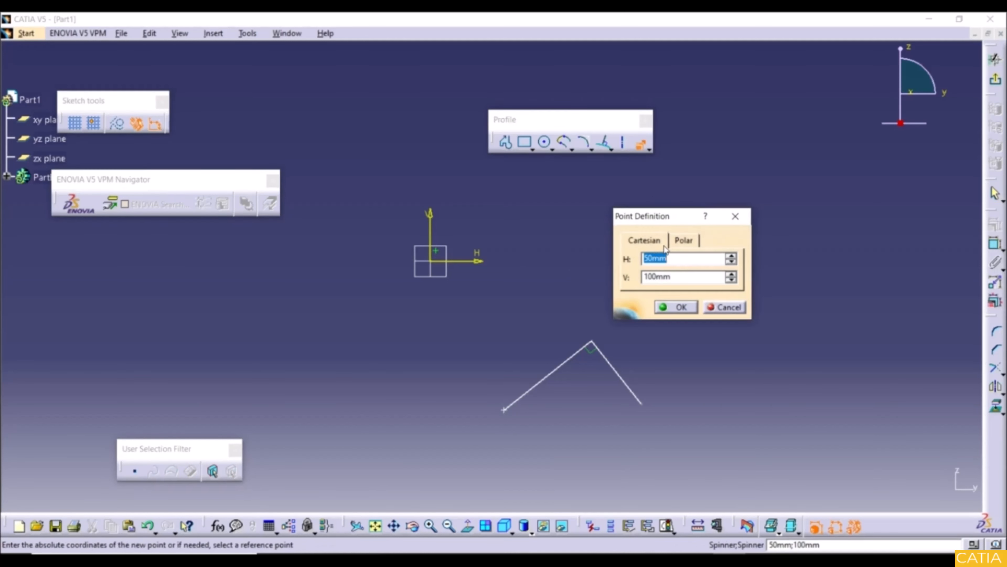
{"action": "left_click", "coordinate": [684, 240]}
{"action": "double_click", "coordinate": [688, 258]}
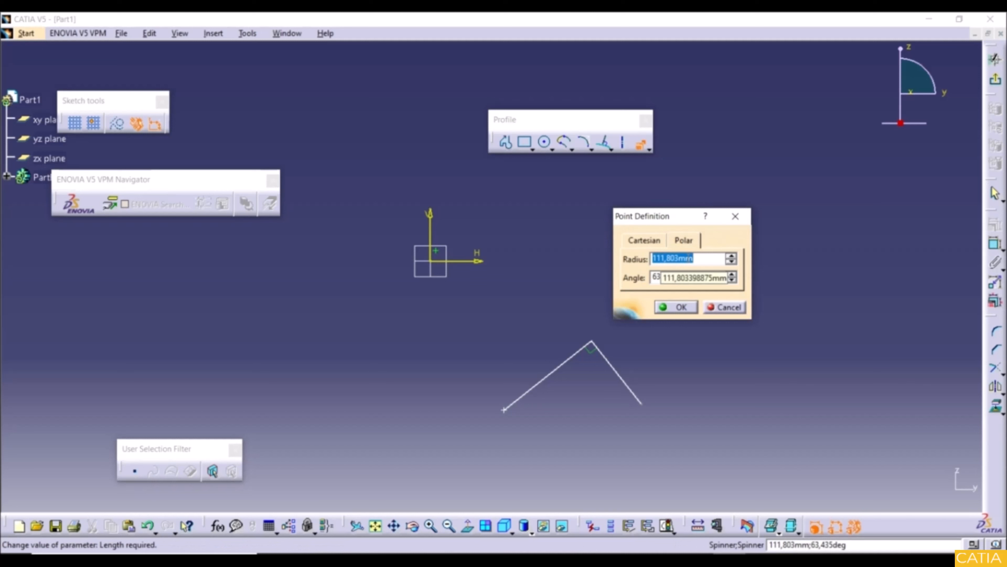
{"action": "type", "text": "200"}
{"action": "key", "text": "Tab"}
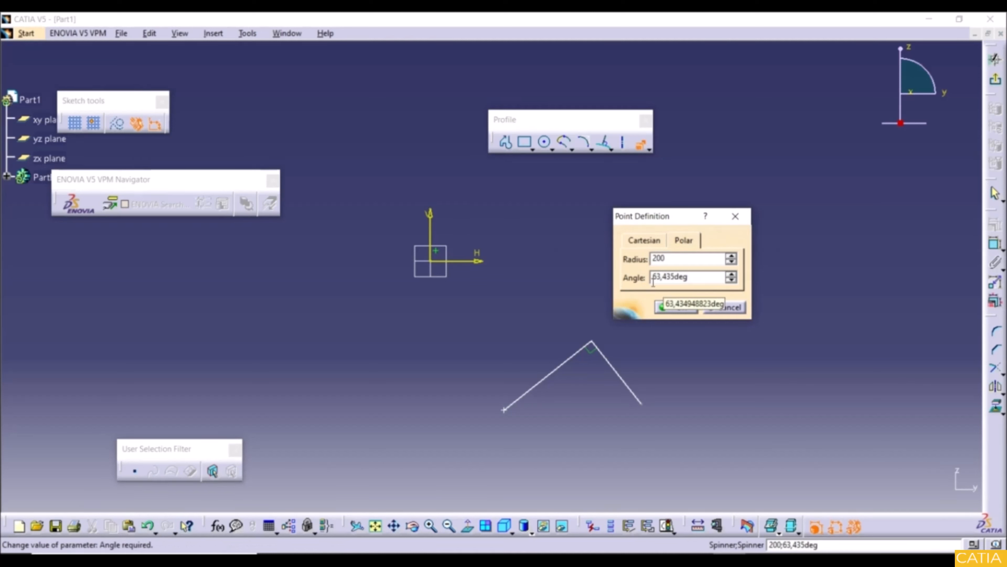
{"action": "type", "text": "60"}
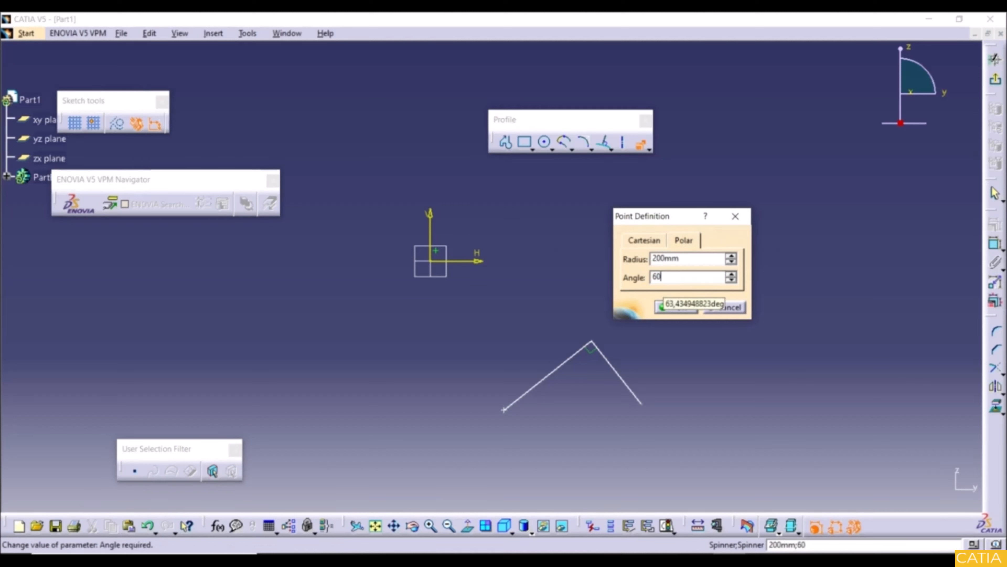
{"action": "left_click", "coordinate": [675, 306]}
{"action": "middle_click", "coordinate": [515, 253]}
{"action": "middle_click_drag", "start_coordinate": [488, 276], "coordinate": [440, 210]}
{"action": "mouse_move", "coordinate": [358, 239]}
{"action": "middle_mouse_down"}
{"action": "mouse_move", "coordinate": [515, 288]}
{"action": "mouse_move", "coordinate": [525, 251]}
{"action": "middle_mouse_up"}
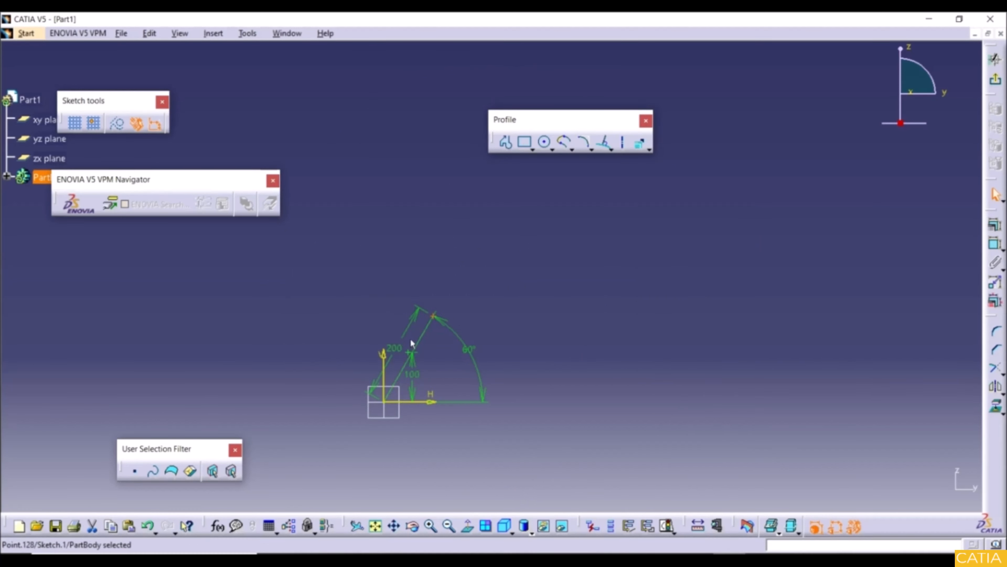
Step: Connect the Cartesian point to the polar point with a single Profile line
{"action": "left_click", "coordinate": [433, 316]}
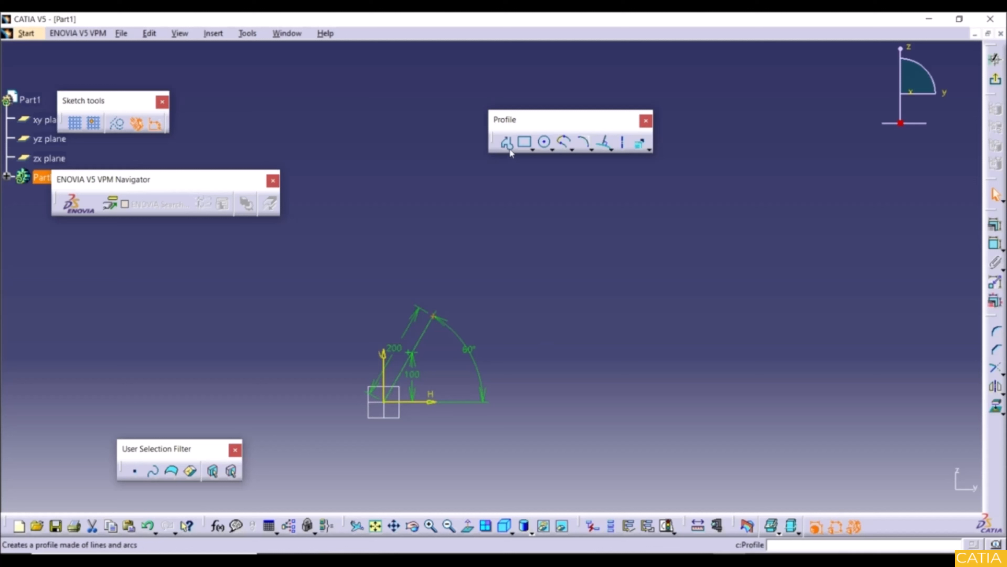
{"action": "left_click", "coordinate": [506, 142]}
{"action": "left_click", "coordinate": [408, 351]}
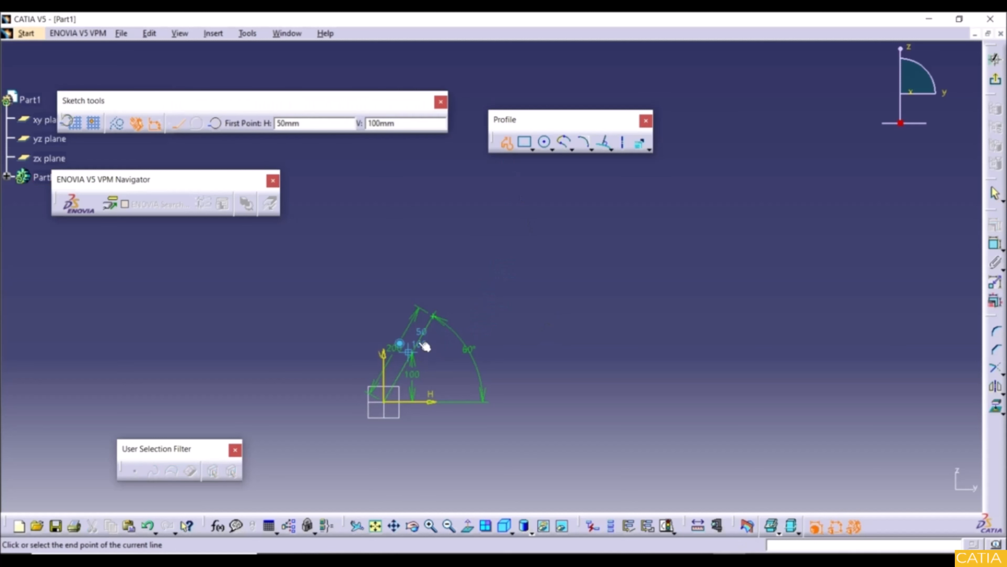
{"action": "left_click", "coordinate": [434, 315]}
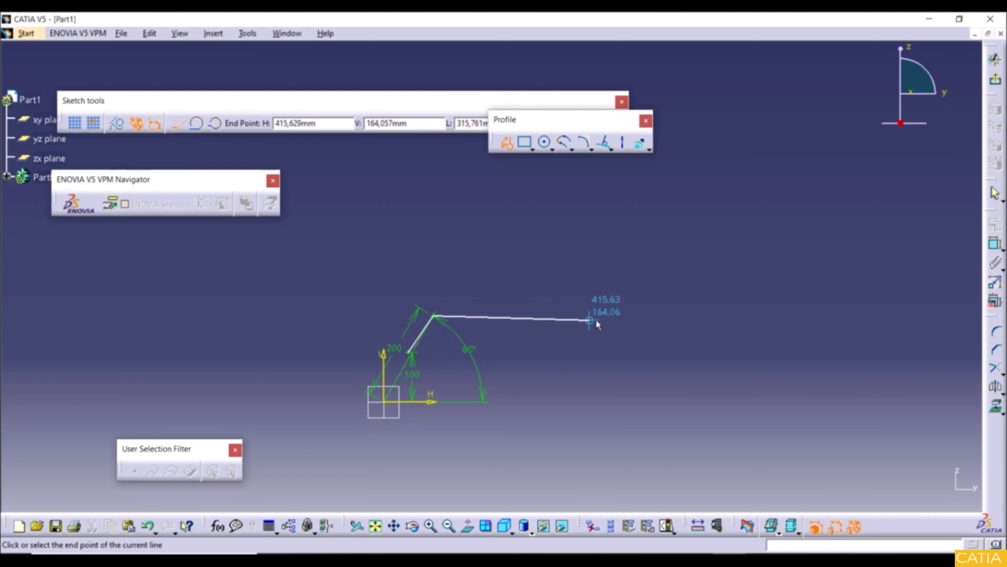
{"action": "key", "text": "Escape"}
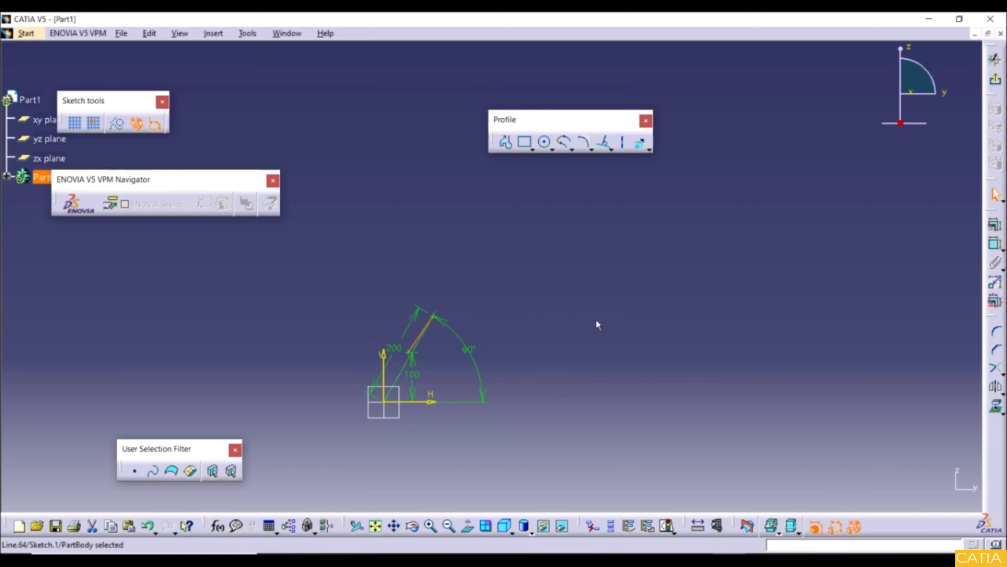
{"action": "left_click", "coordinate": [561, 332]}
Step: Draw a single horizontal Profile line above and to the right of the origin, at about V 299 mm
{"action": "left_click", "coordinate": [650, 150]}
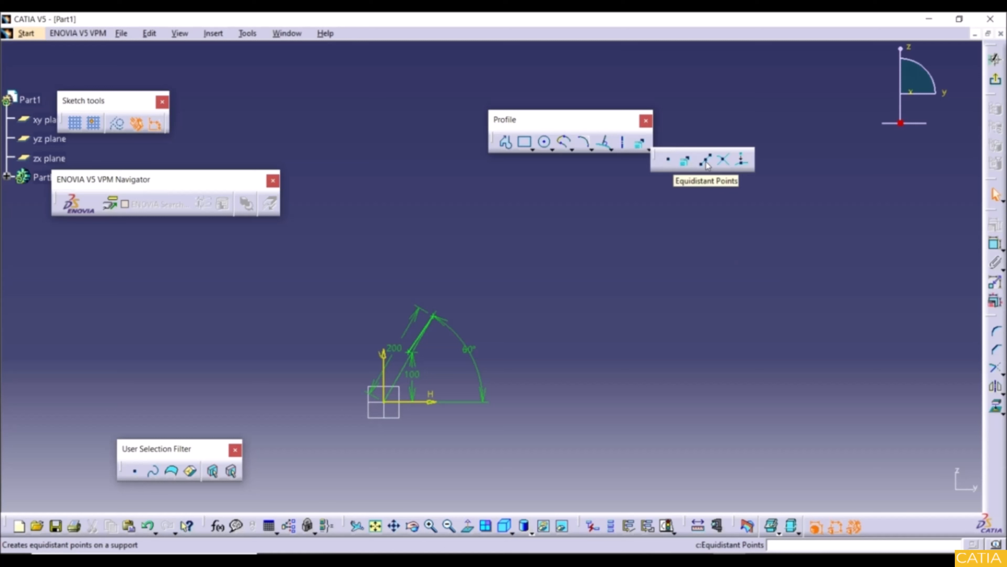
{"action": "left_click", "coordinate": [506, 142]}
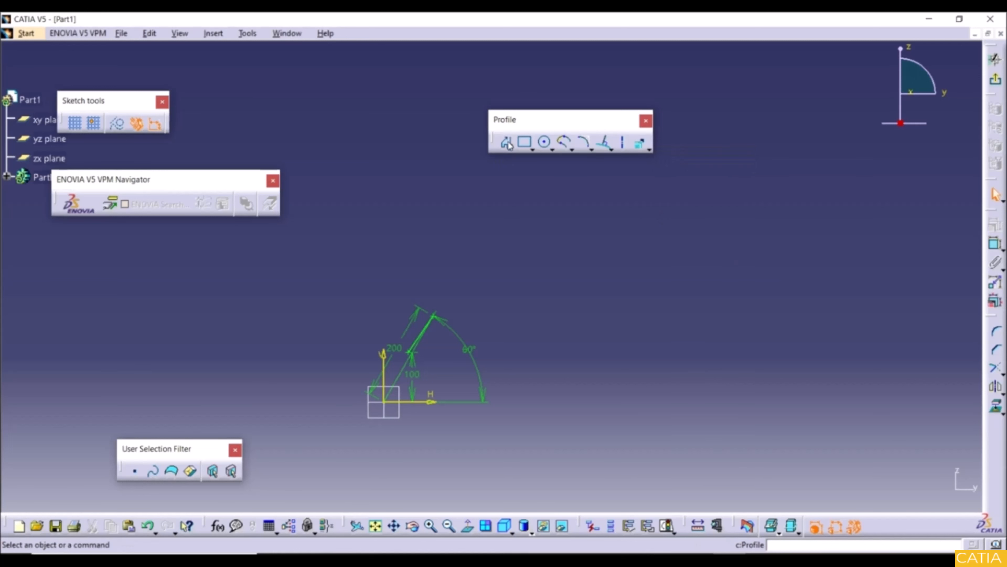
{"action": "left_click", "coordinate": [529, 253]}
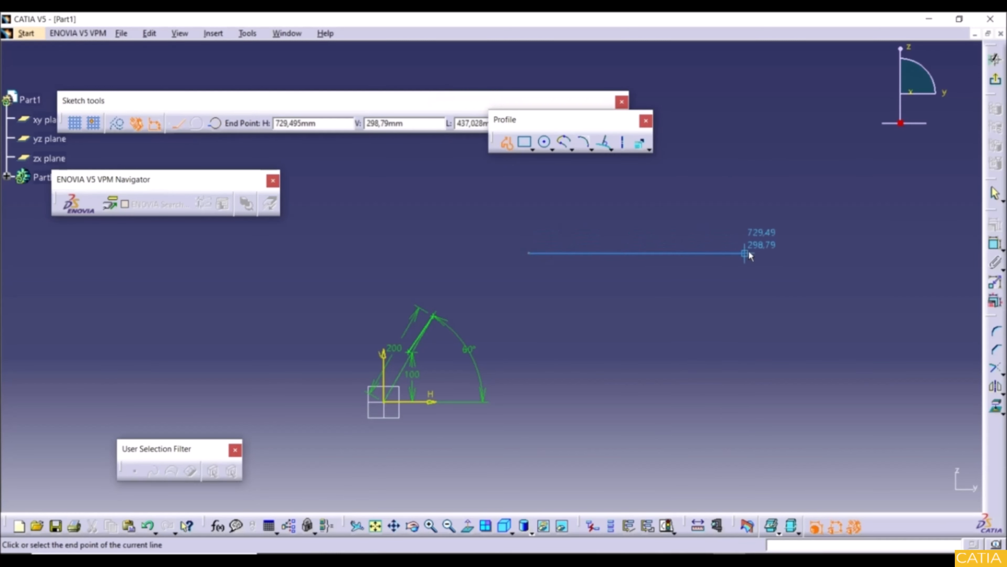
{"action": "left_click", "coordinate": [757, 253]}
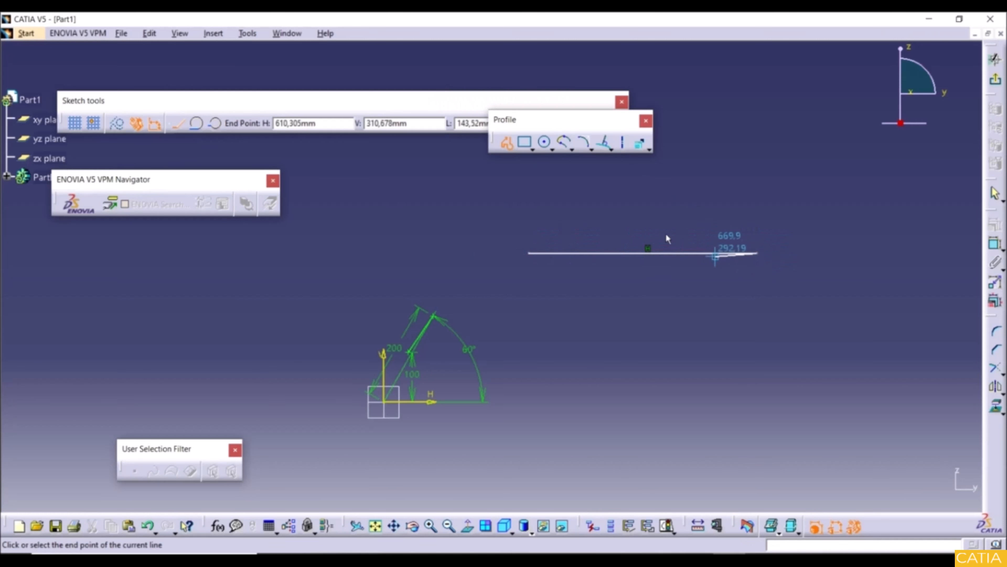
{"action": "key", "text": "Escape"}
Step: Draw an upward-bulging Three Point Arc below the horizontal line
{"action": "left_click", "coordinate": [551, 148]}
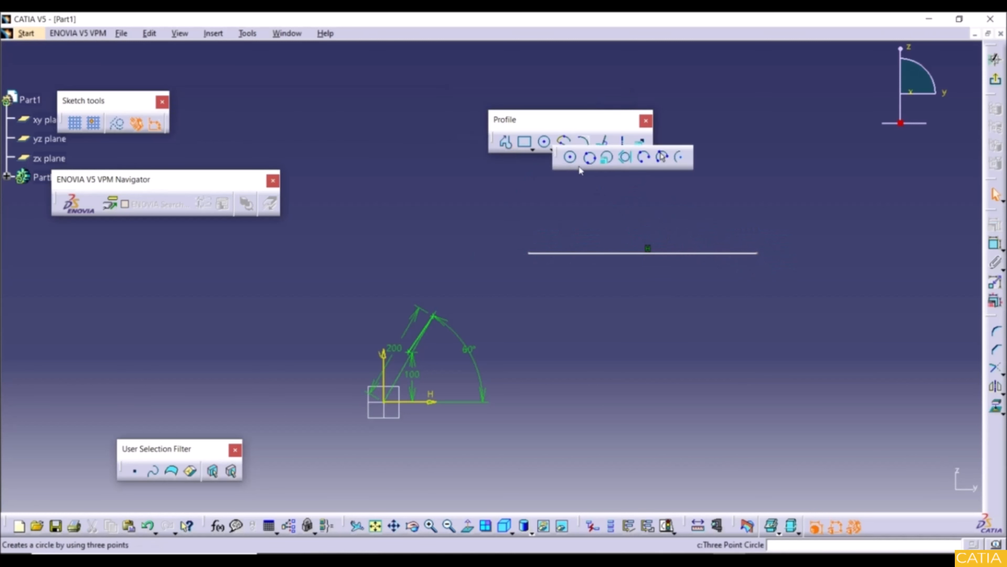
{"action": "left_click", "coordinate": [644, 157]}
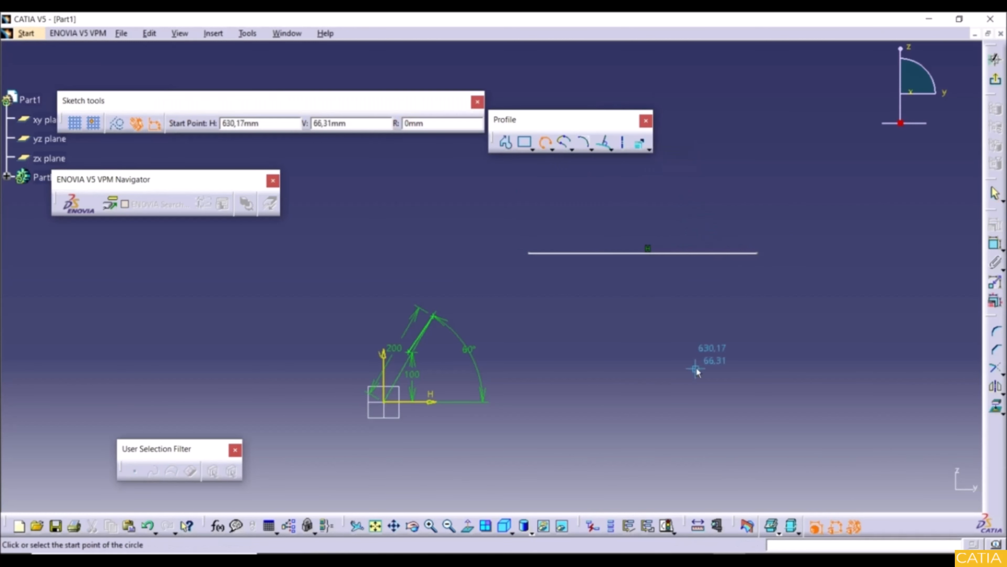
{"action": "left_click", "coordinate": [613, 402]}
{"action": "left_click", "coordinate": [699, 332]}
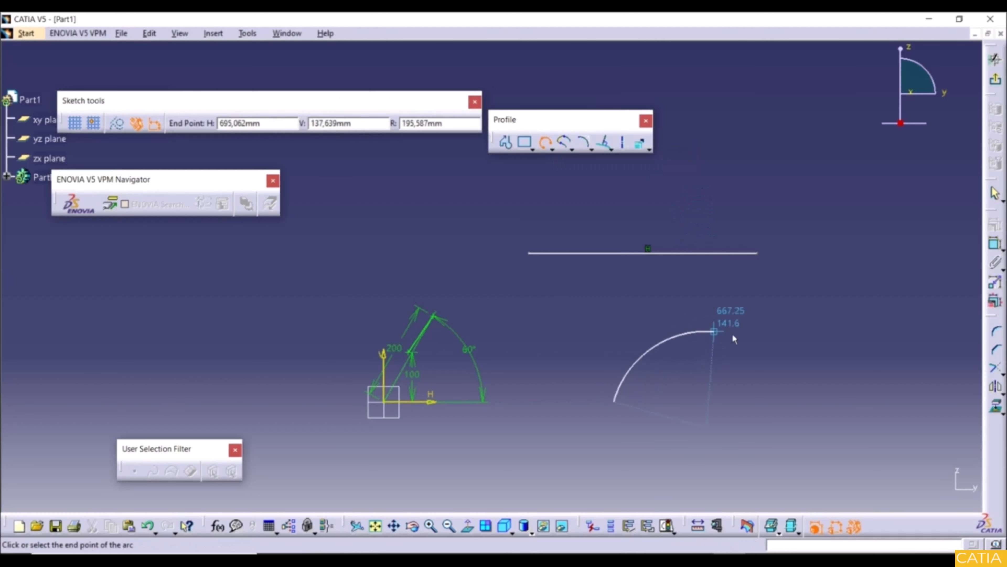
{"action": "left_click", "coordinate": [850, 388]}
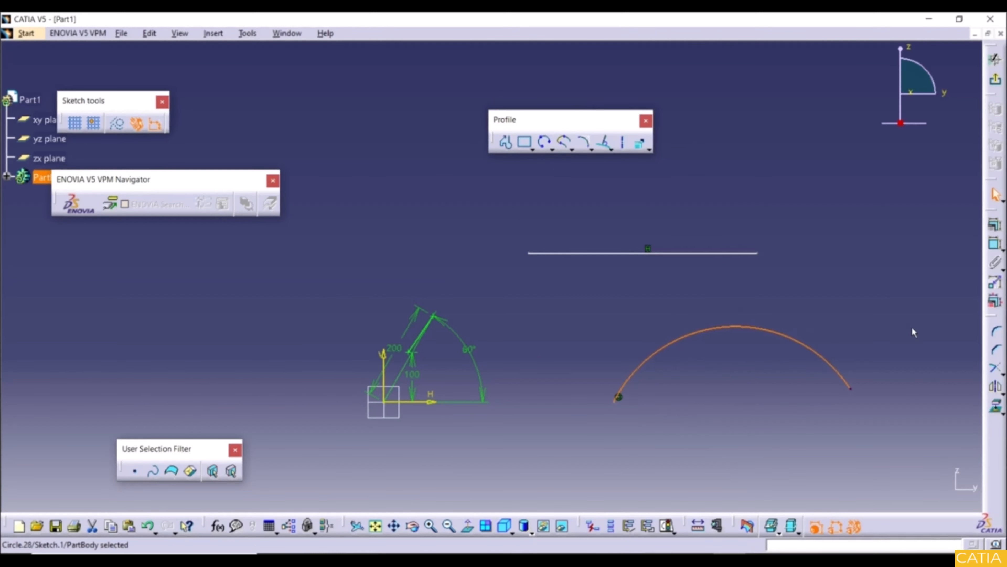
{"action": "left_click", "coordinate": [911, 326]}
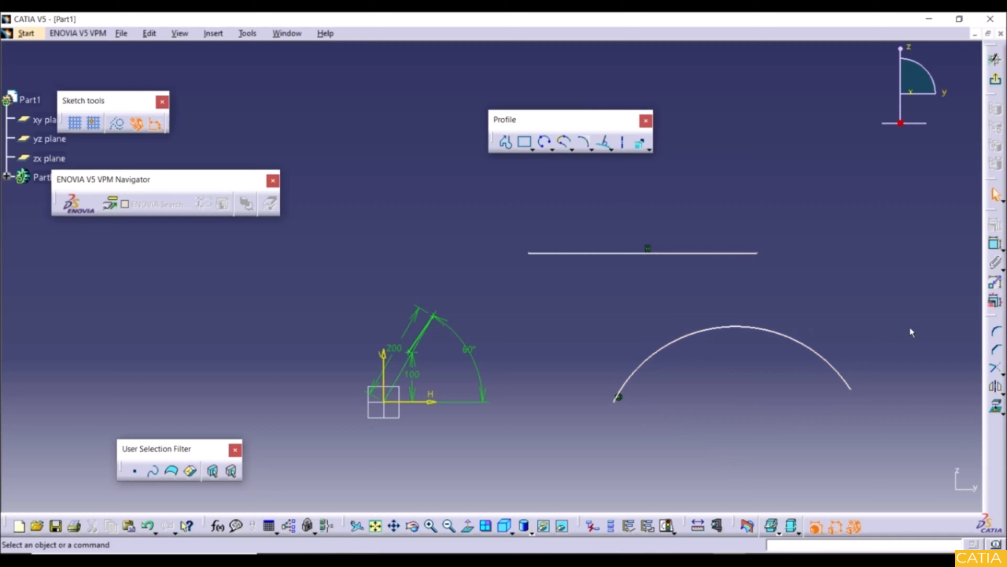
Step: Create 8 Equidistant Points along the horizontal line
{"action": "left_click", "coordinate": [647, 148]}
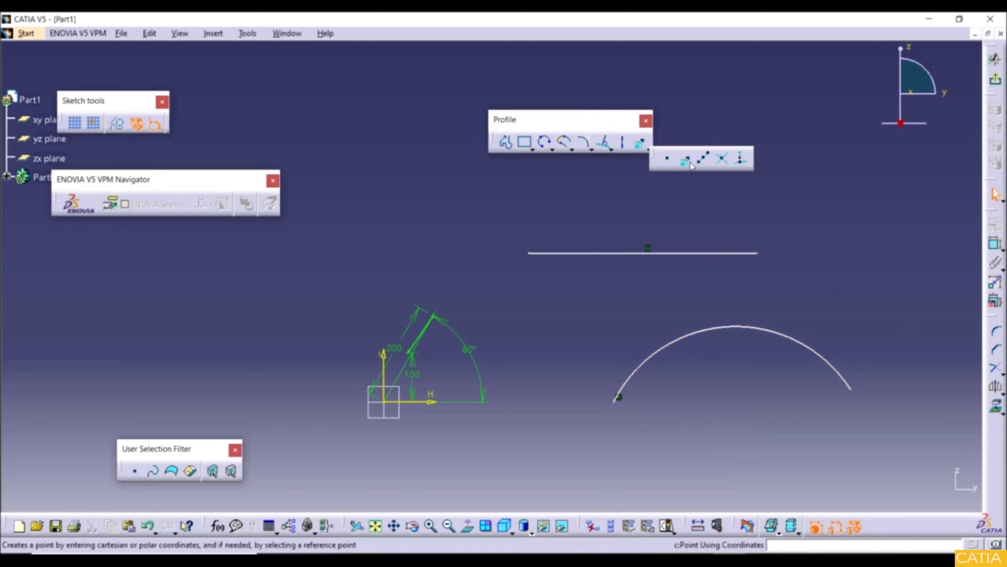
{"action": "left_click", "coordinate": [705, 160]}
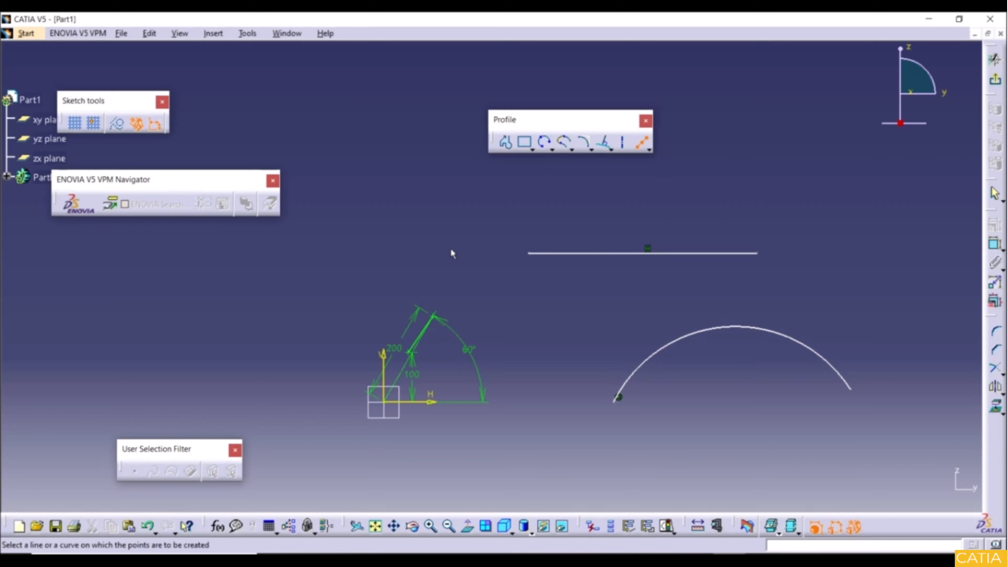
{"action": "left_click", "coordinate": [587, 254]}
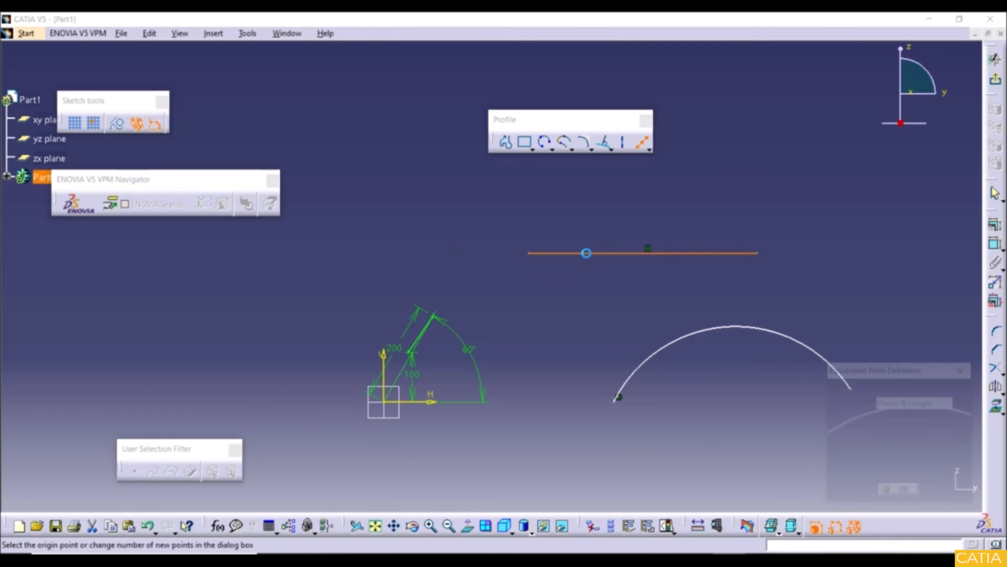
{"action": "left_click_drag", "start_coordinate": [905, 368], "coordinate": [404, 303]}
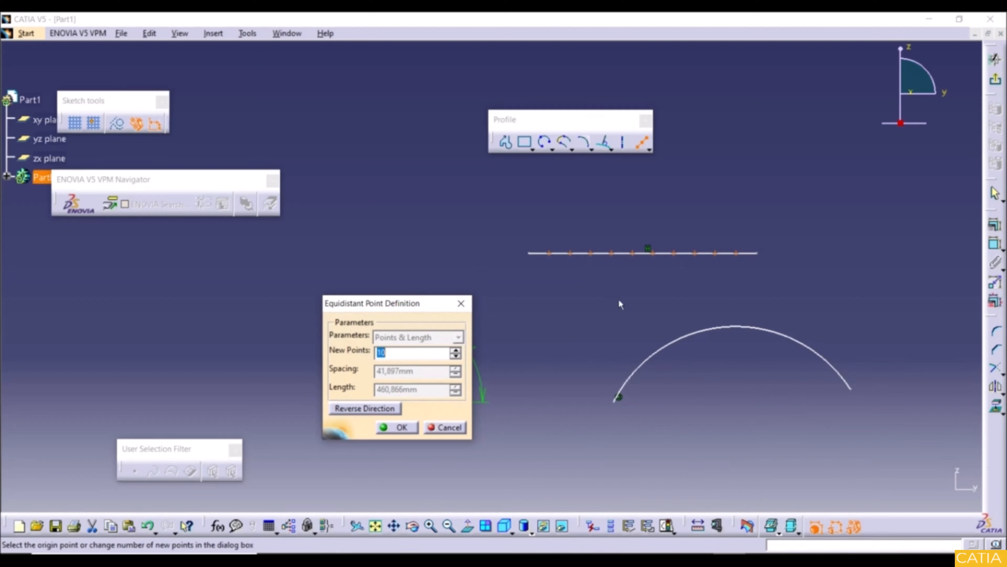
{"action": "type", "text": "8"}
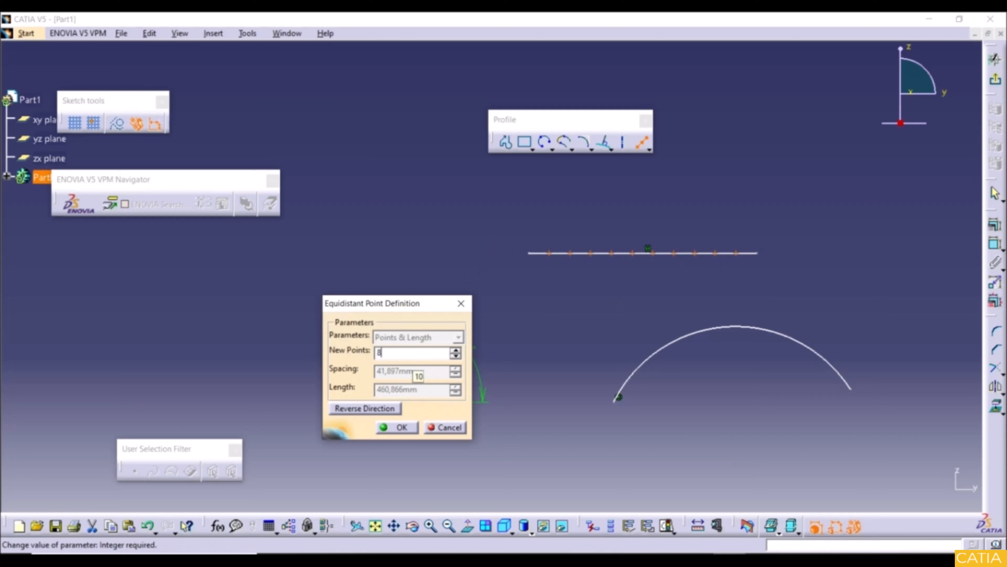
{"action": "left_click", "coordinate": [400, 428]}
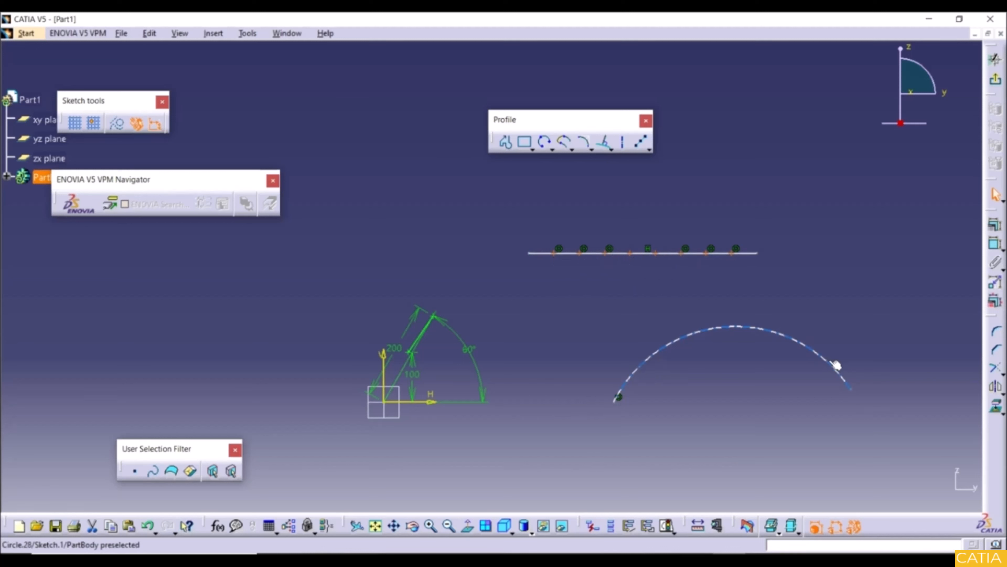
Step: Create 4 Equidistant Points along the three-point arc
{"action": "left_click", "coordinate": [648, 145]}
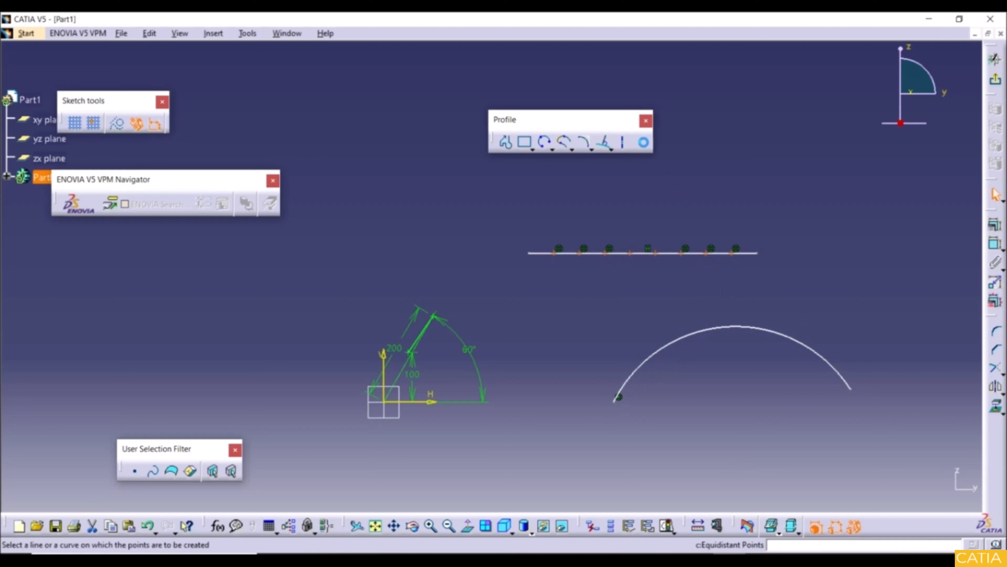
{"action": "left_click", "coordinate": [708, 331]}
{"action": "type", "text": "4"}
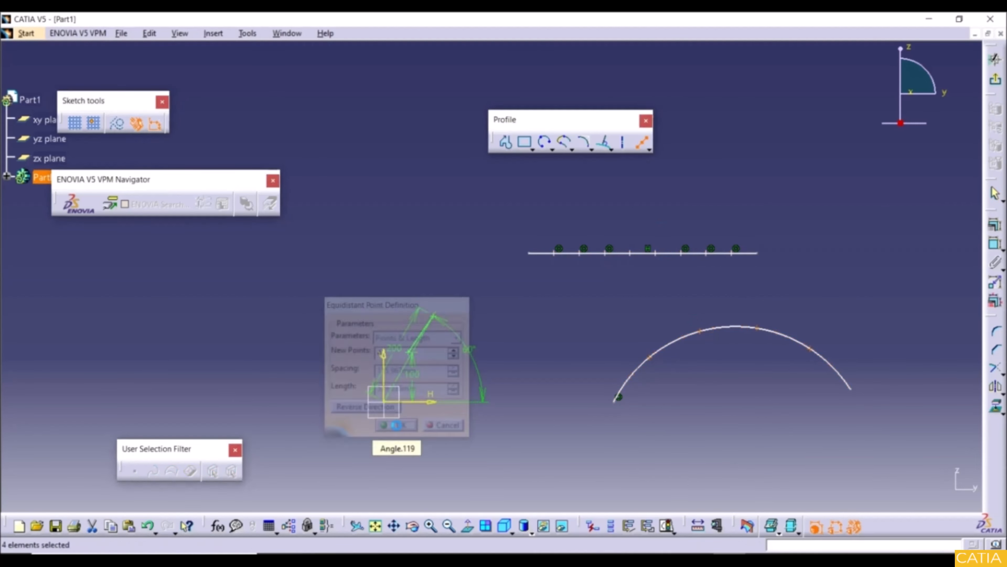
{"action": "left_click", "coordinate": [397, 427]}
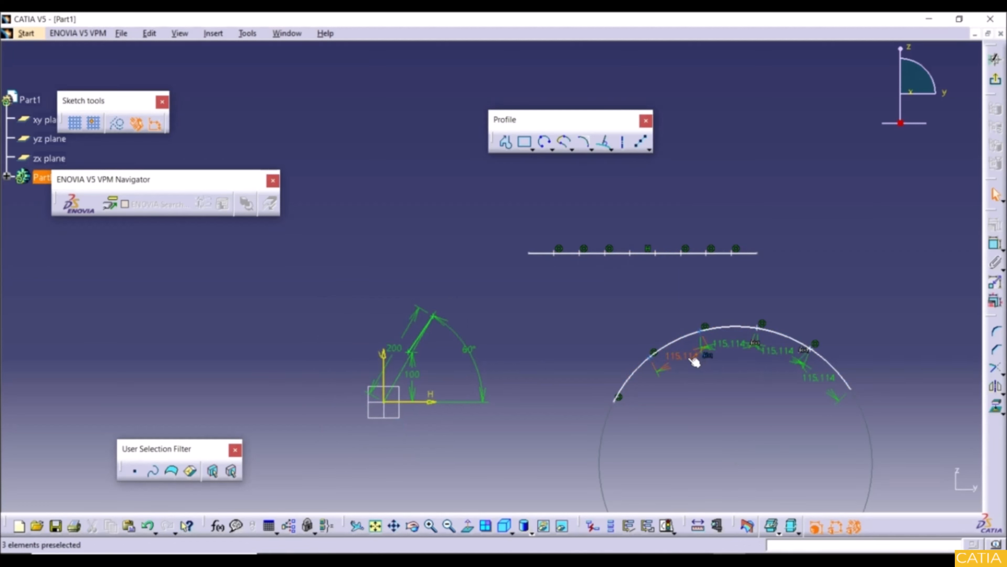
Step: Draw a three-point Spline descending from above the origin to the area below the horizontal line's near end
{"action": "left_click", "coordinate": [649, 150]}
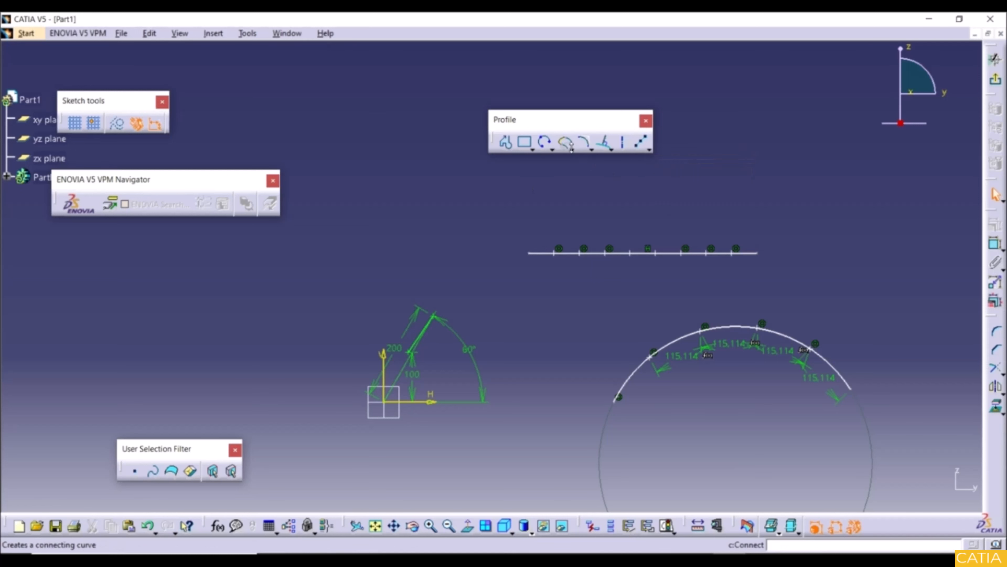
{"action": "left_click", "coordinate": [590, 149]}
{"action": "left_click", "coordinate": [589, 162]}
{"action": "left_click", "coordinate": [351, 176]}
{"action": "left_click", "coordinate": [510, 302]}
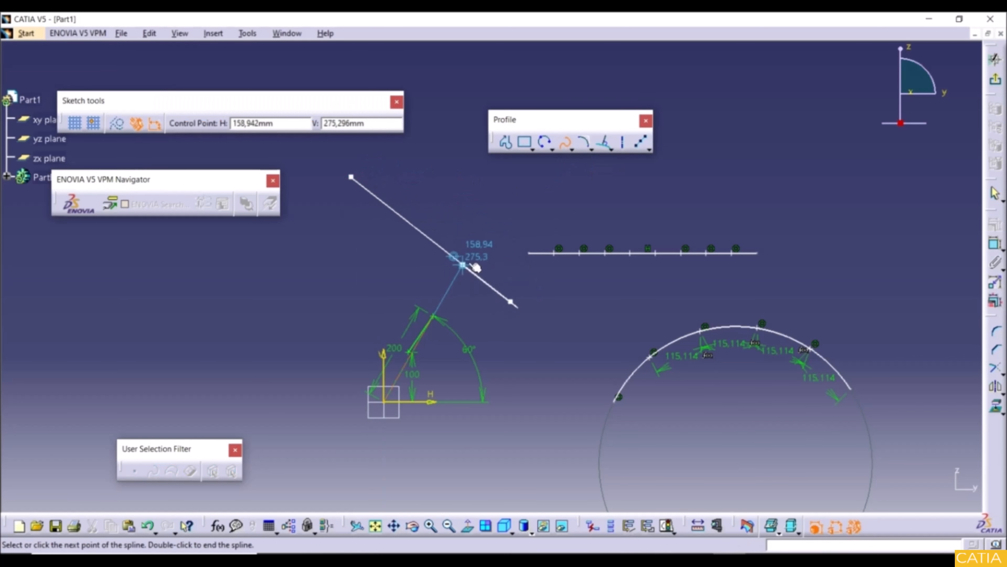
{"action": "left_click", "coordinate": [546, 352]}
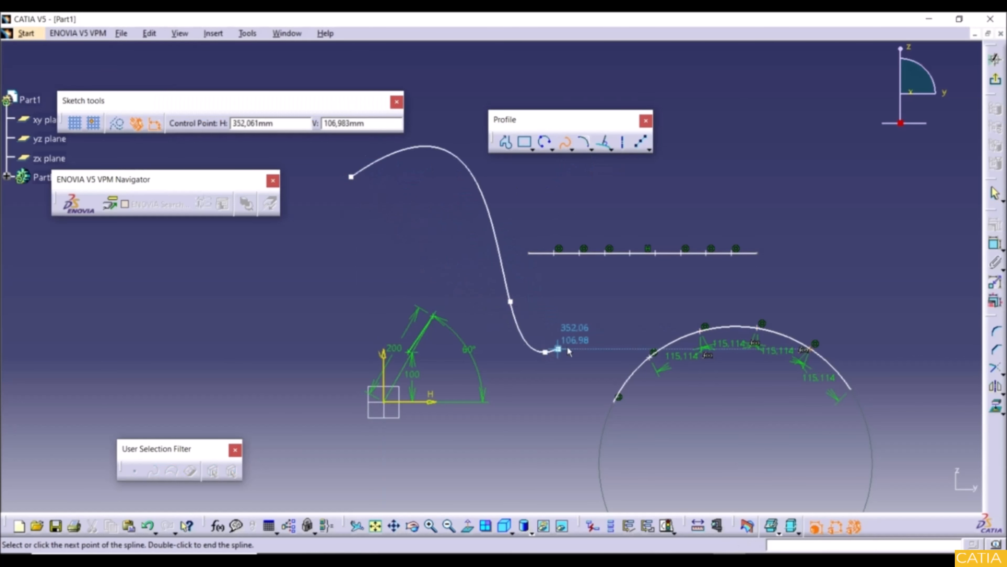
Step: Draw a second, upward-bulging Spline that crosses the descending spline and ends above the horizontal line
{"action": "left_click", "coordinate": [563, 142]}
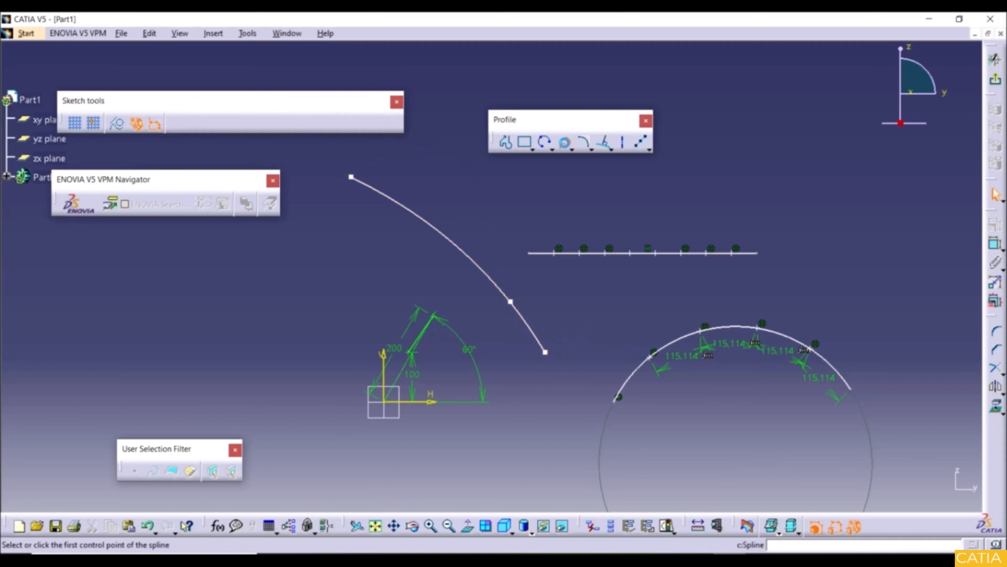
{"action": "left_click", "coordinate": [296, 275]}
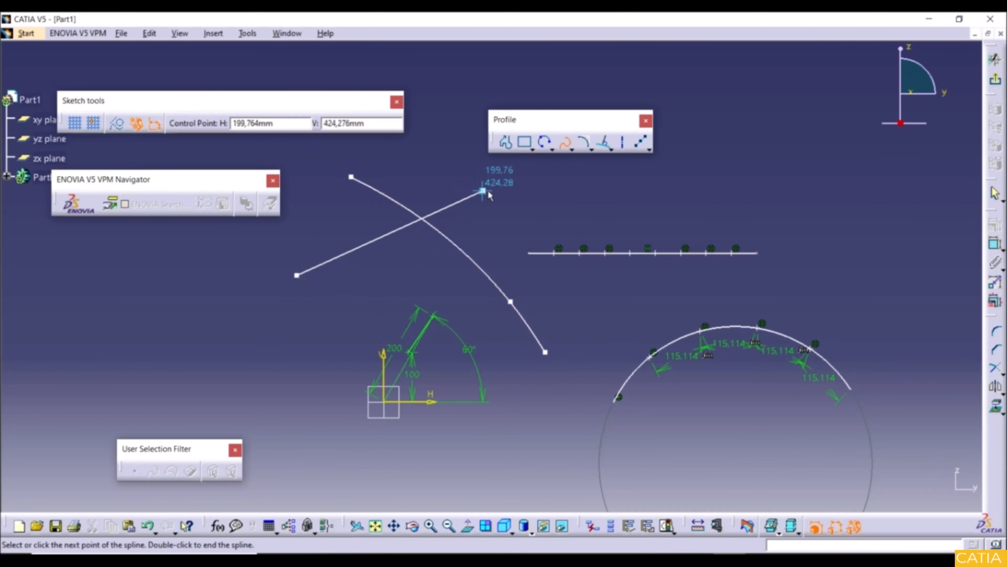
{"action": "left_click", "coordinate": [529, 200]}
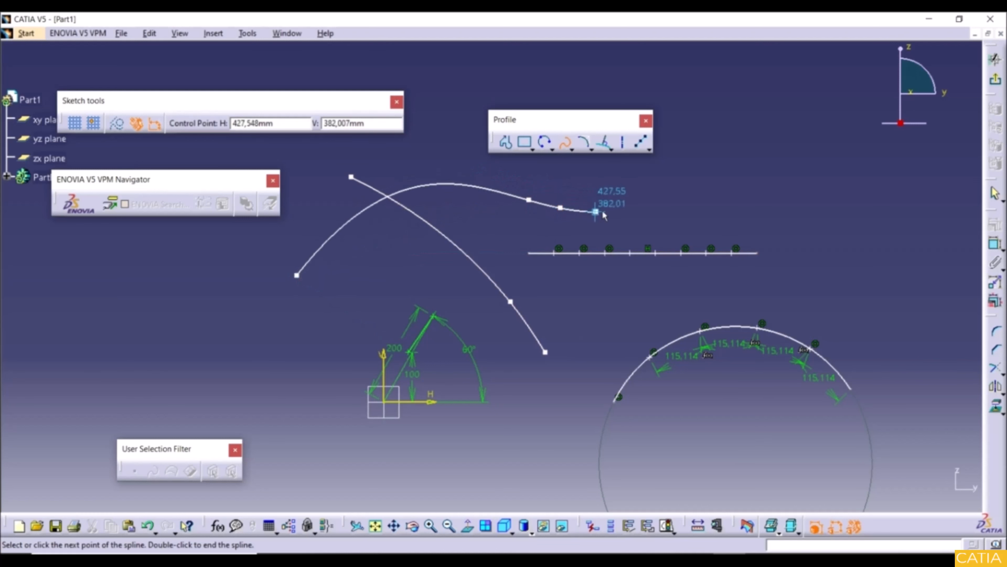
{"action": "double_click", "coordinate": [560, 207]}
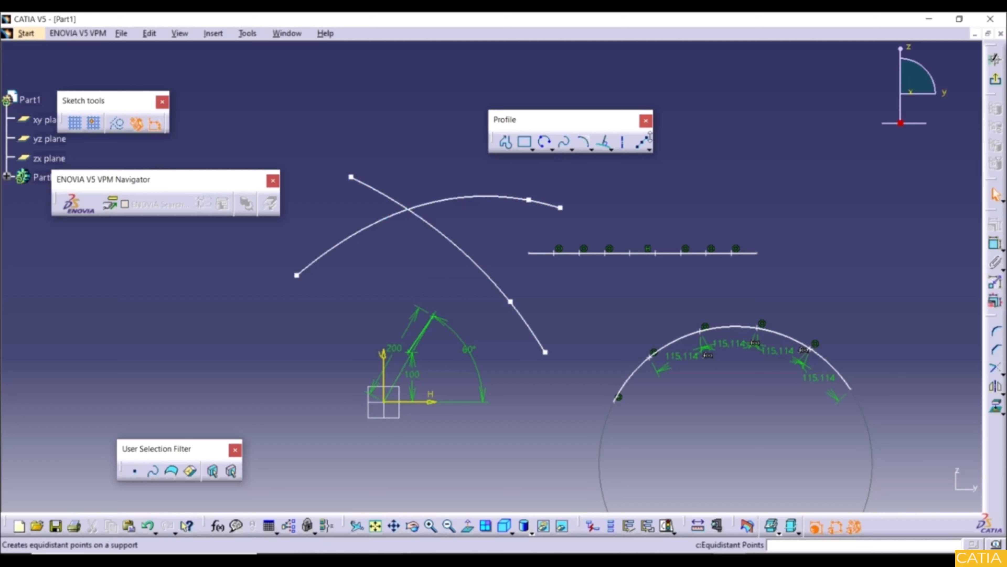
Step: Create an Intersection Point where the two splines cross
{"action": "left_click", "coordinate": [650, 146]}
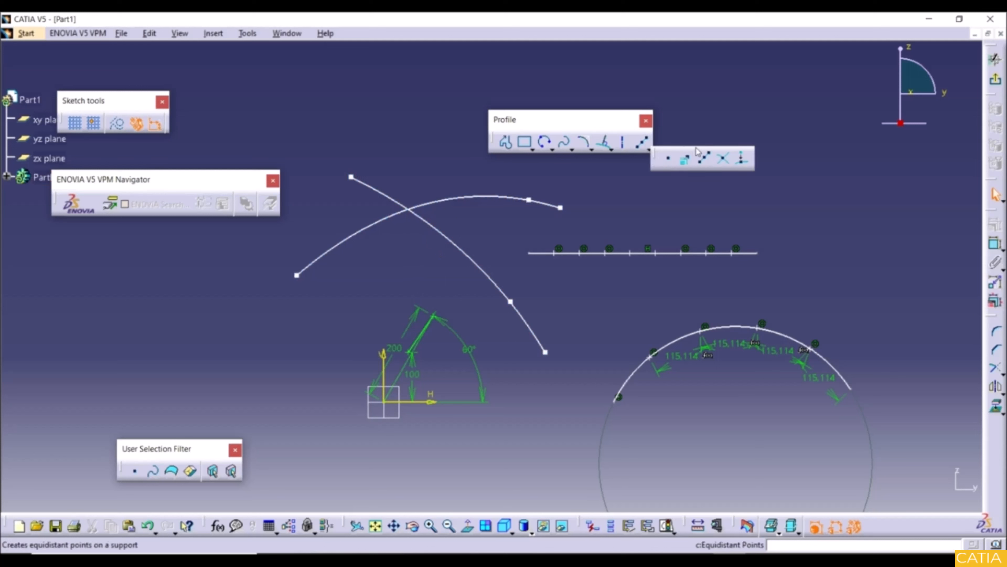
{"action": "left_click", "coordinate": [726, 160]}
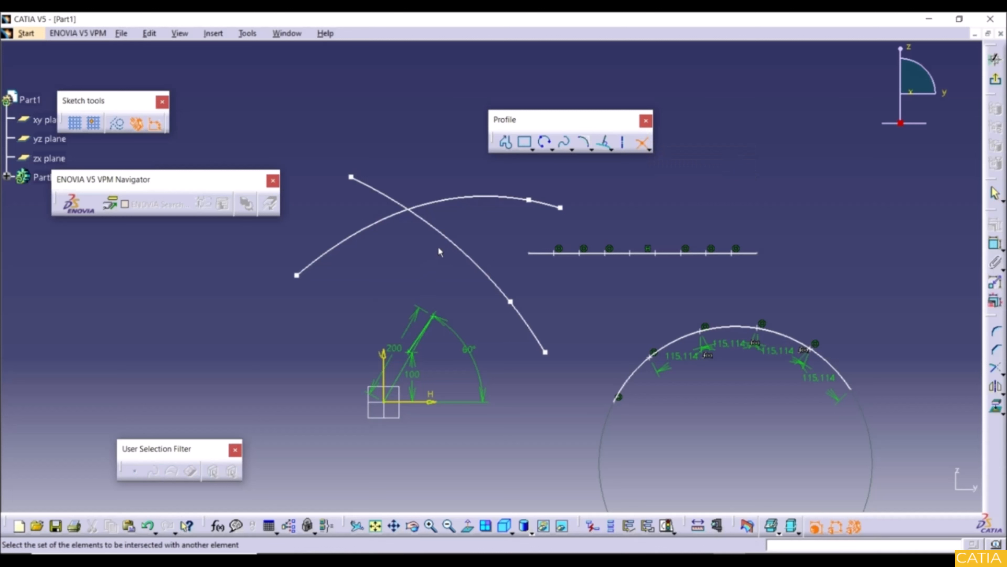
{"action": "left_click", "coordinate": [455, 244]}
{"action": "left_click", "coordinate": [445, 197]}
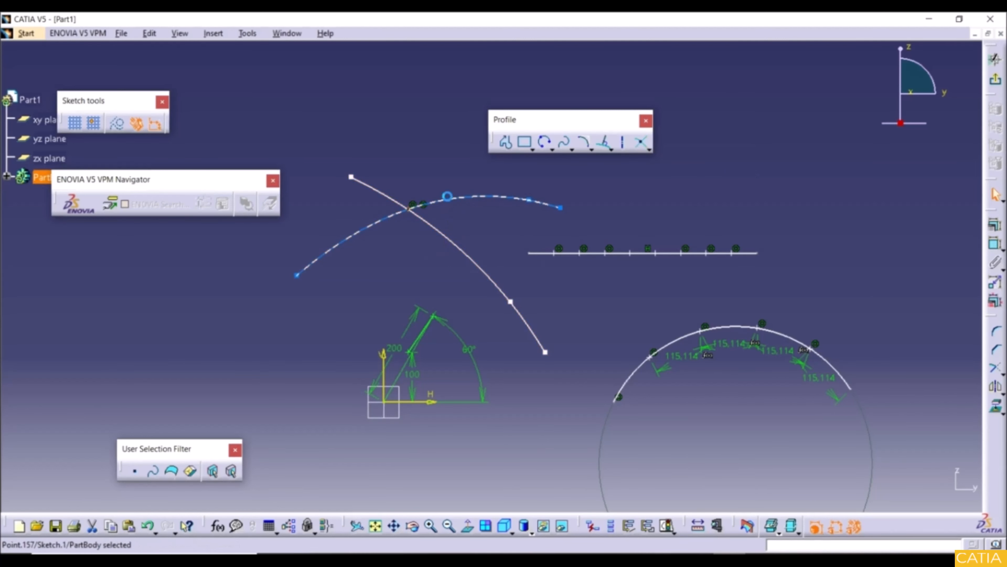
{"action": "left_click", "coordinate": [429, 172]}
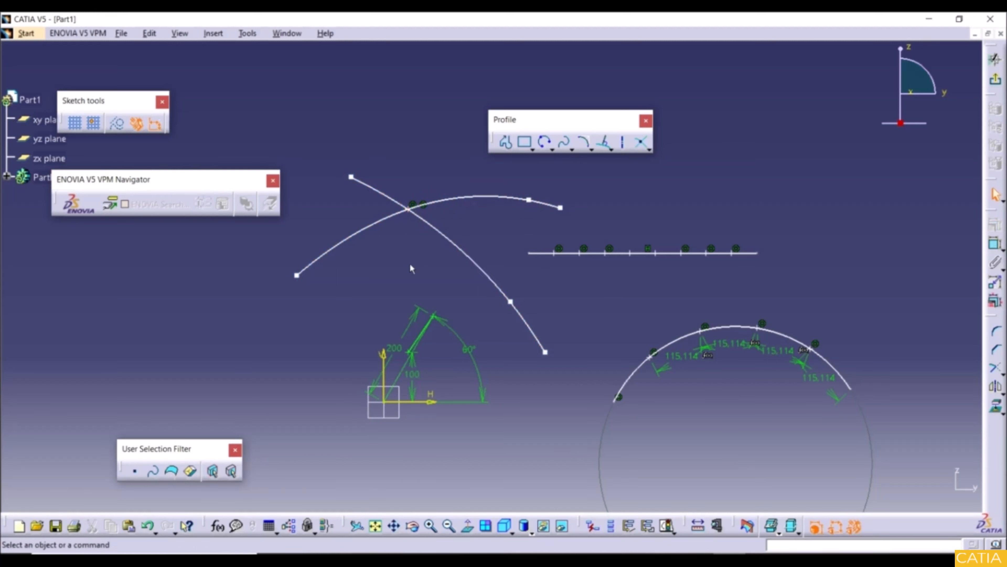
Step: Create a Projection Point from the upward-bulging spline's end point onto the horizontal line
{"action": "left_click", "coordinate": [649, 146]}
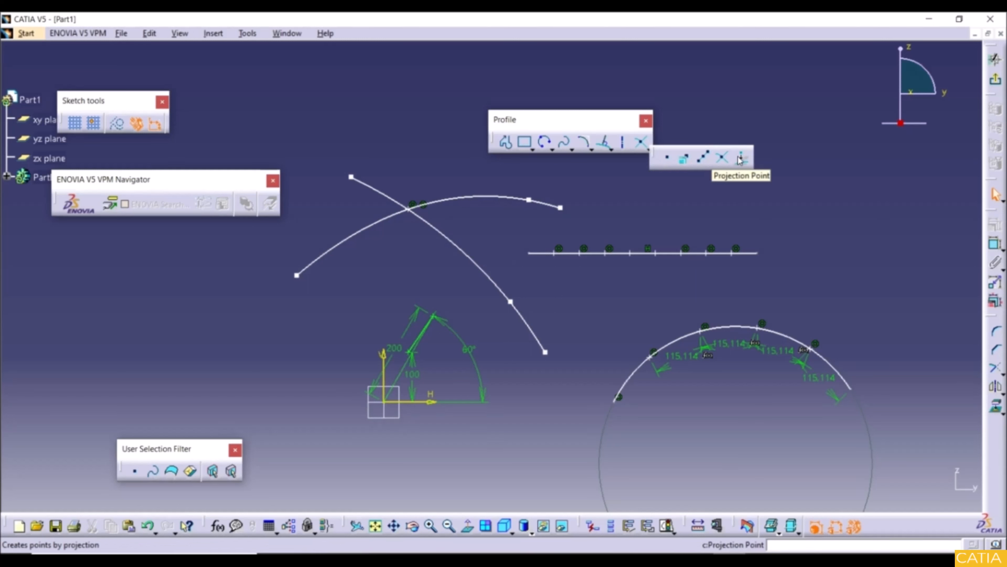
{"action": "left_click", "coordinate": [740, 159]}
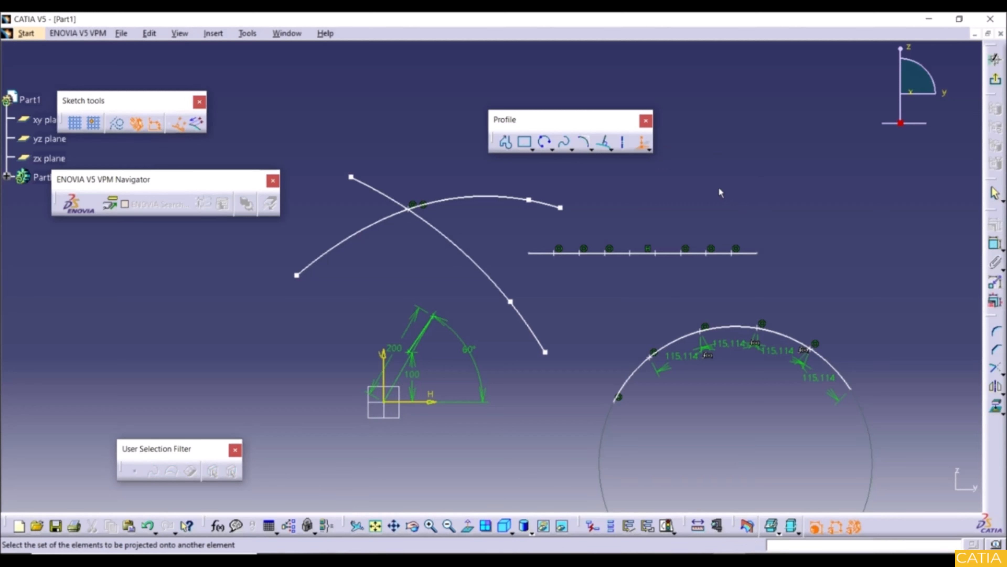
{"action": "left_click", "coordinate": [560, 207]}
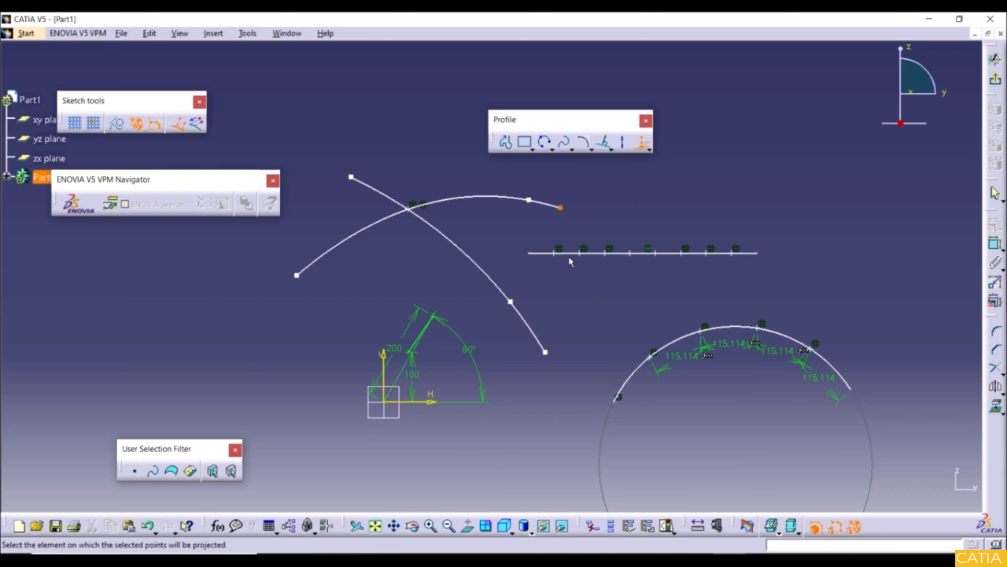
{"action": "left_click", "coordinate": [577, 253]}
{"action": "left_click", "coordinate": [589, 310]}
{"action": "middle_click_drag", "start_coordinate": [586, 310], "coordinate": [554, 264]}
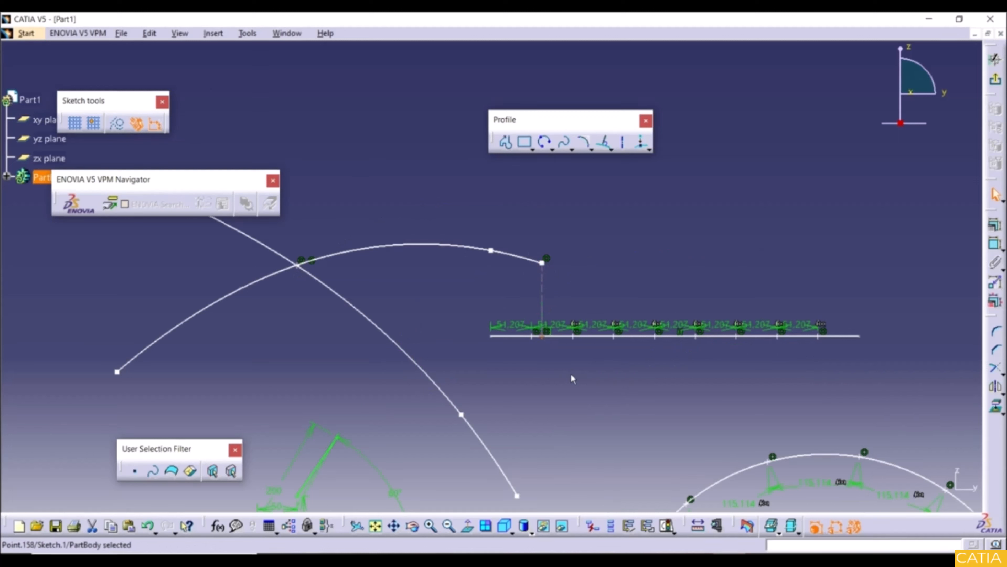
{"action": "middle_click_drag", "start_coordinate": [570, 369], "coordinate": [590, 396], "text": "ctrl"}
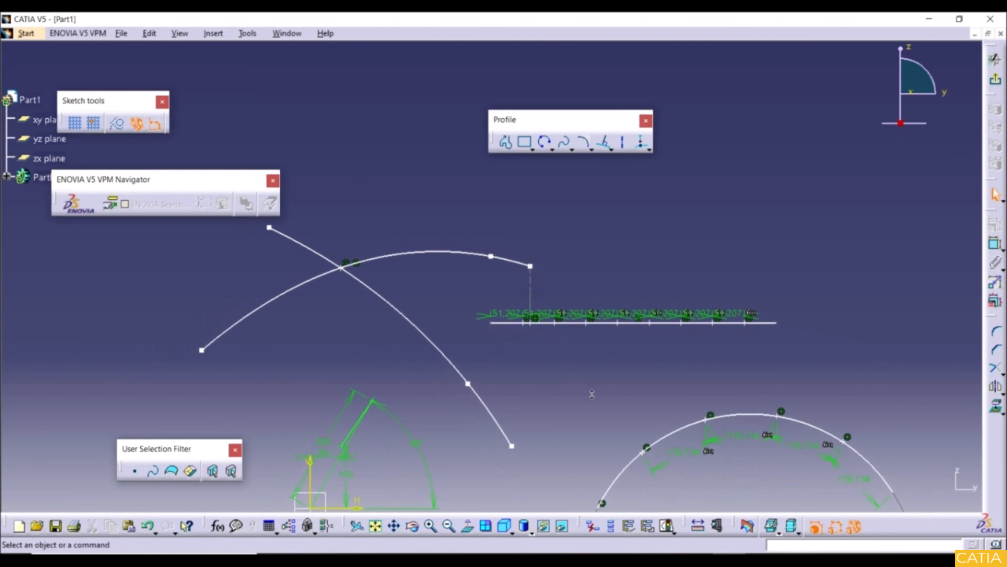
Step: Project the horizontal line's last equidistant point onto the three-point arc
{"action": "left_click", "coordinate": [645, 148]}
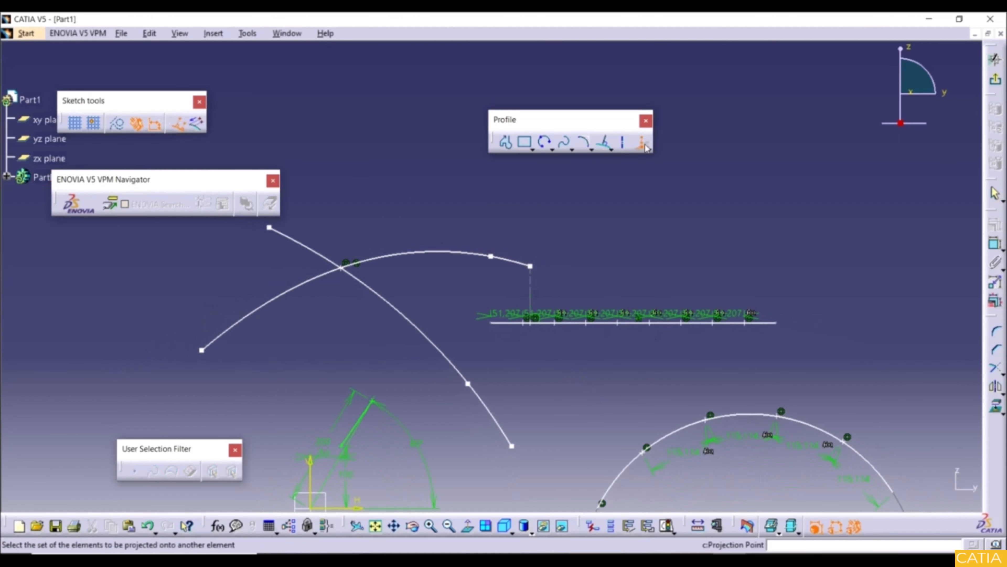
{"action": "left_click", "coordinate": [750, 323]}
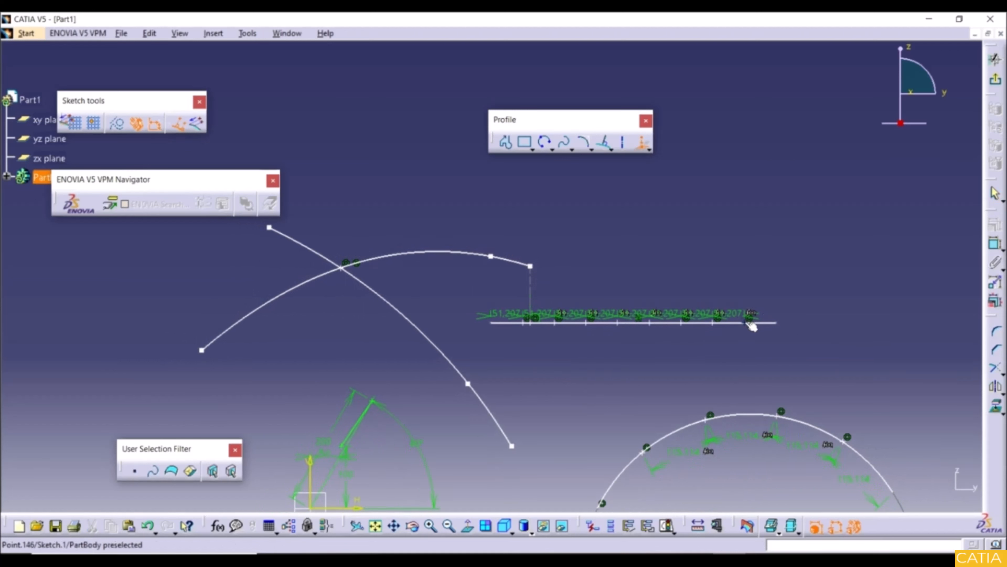
{"action": "left_click", "coordinate": [766, 416]}
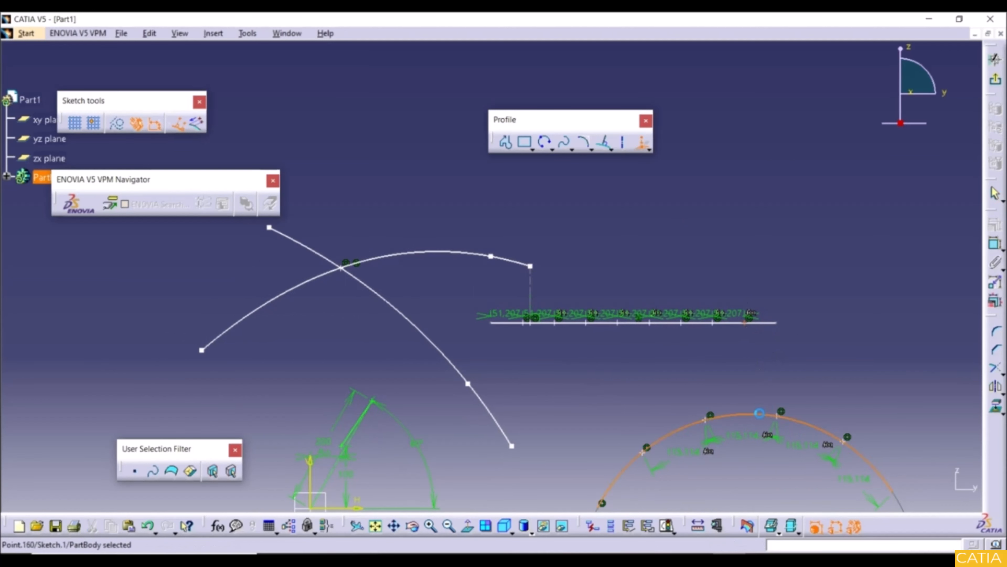
{"action": "mouse_move", "coordinate": [741, 422]}
{"action": "middle_mouse_down"}
{"action": "mouse_move", "coordinate": [722, 369]}
{"action": "mouse_move", "coordinate": [733, 396]}
{"action": "mouse_move", "coordinate": [433, 193]}
{"action": "middle_mouse_up"}
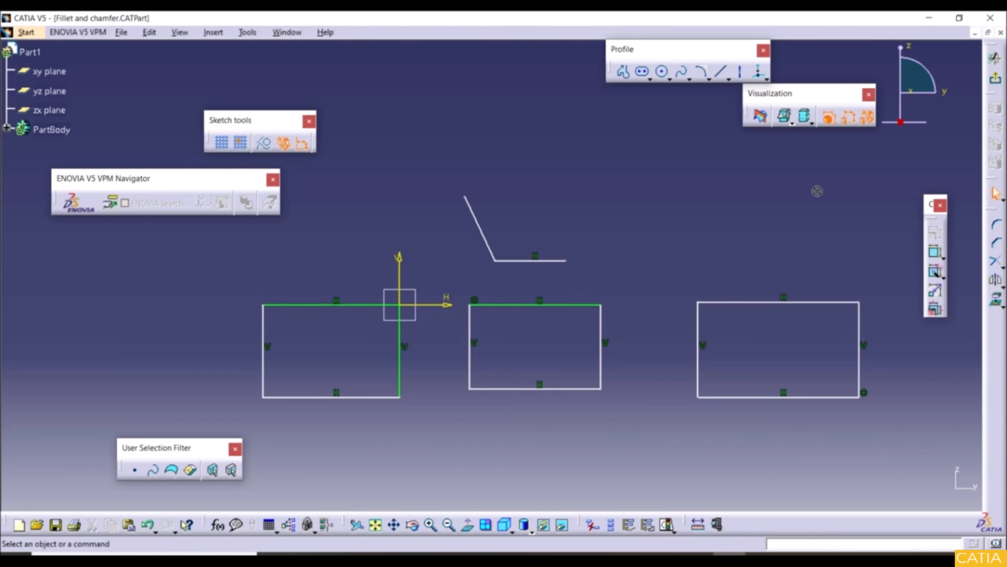
Step: In the Fillet and chamfer part, undock the Operation toolbar containing the Corner tool and place it beside the sketch geometry
{"action": "left_click_drag", "start_coordinate": [1001, 219], "coordinate": [714, 155]}
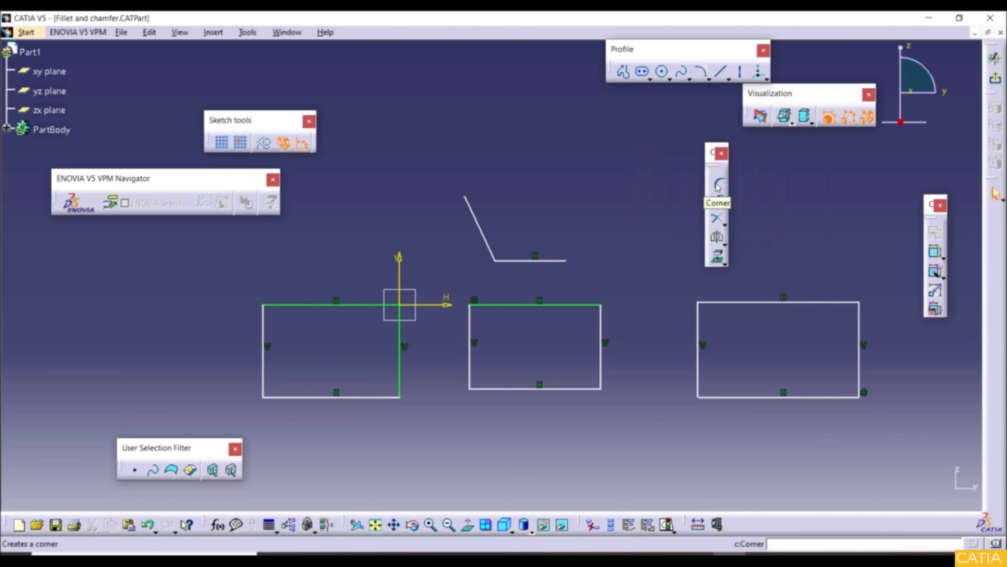
{"action": "left_click", "coordinate": [723, 193]}
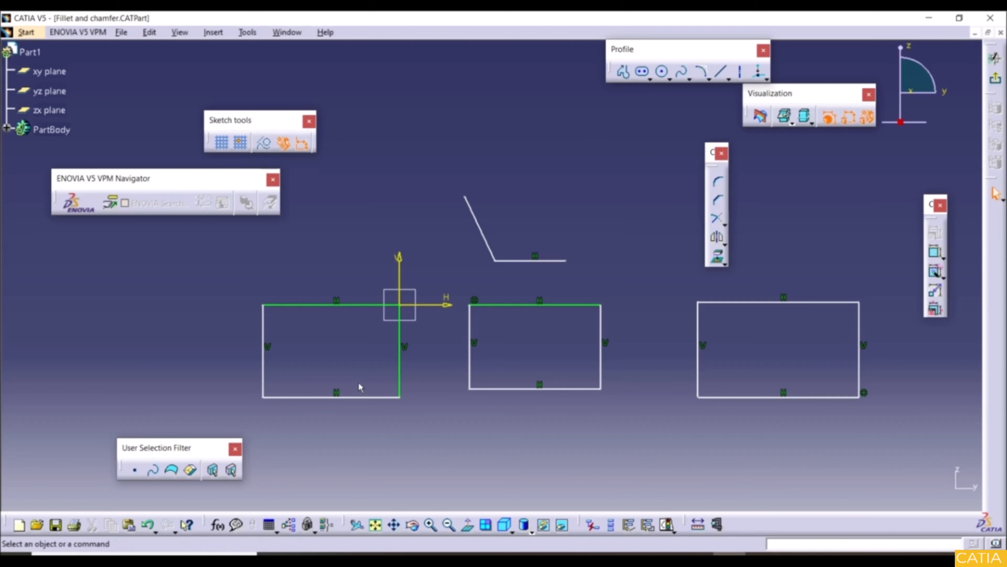
Step: Draw two diagonal lines joining the opposite corners of the rectangle at the origin
{"action": "middle_click_drag", "start_coordinate": [292, 356], "coordinate": [283, 310]}
{"action": "middle_click", "coordinate": [288, 352]}
{"action": "scroll", "coordinate": [448, 342], "scroll_direction": "up", "scroll_amount": 1}
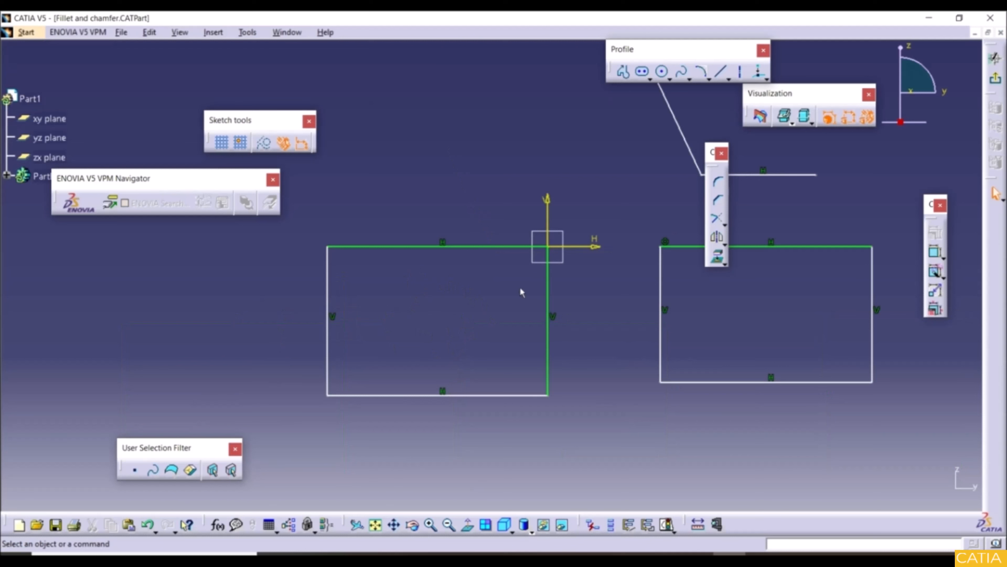
{"action": "left_click", "coordinate": [722, 71]}
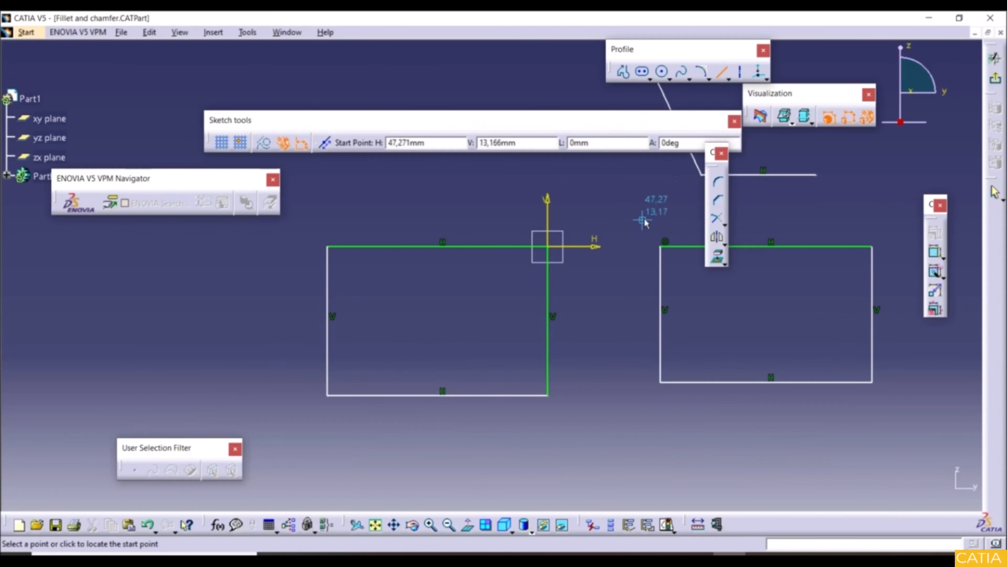
{"action": "left_click", "coordinate": [556, 247]}
{"action": "left_click", "coordinate": [328, 394]}
{"action": "left_click", "coordinate": [262, 351]}
{"action": "left_click", "coordinate": [721, 72]}
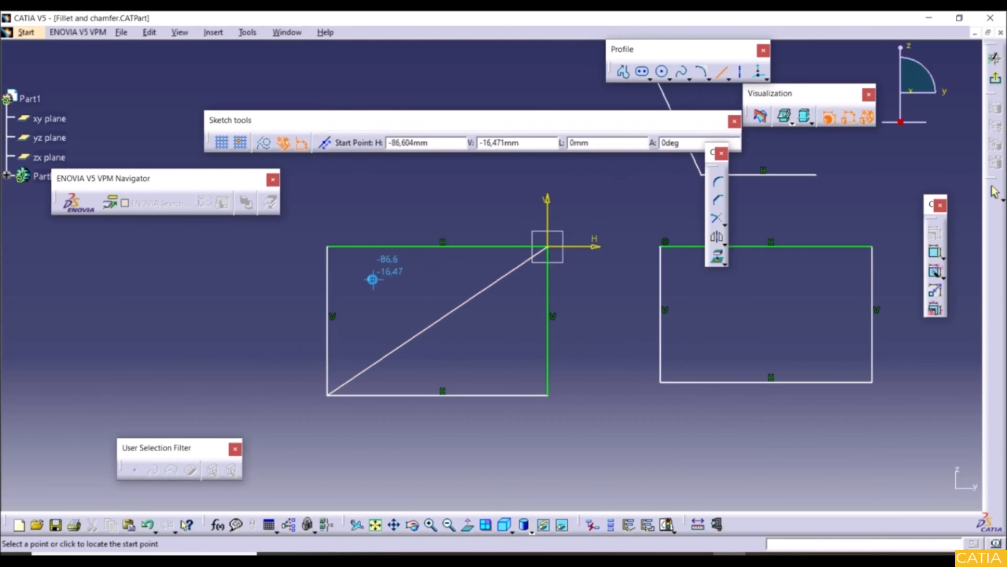
{"action": "left_click", "coordinate": [327, 247]}
{"action": "left_click", "coordinate": [547, 396]}
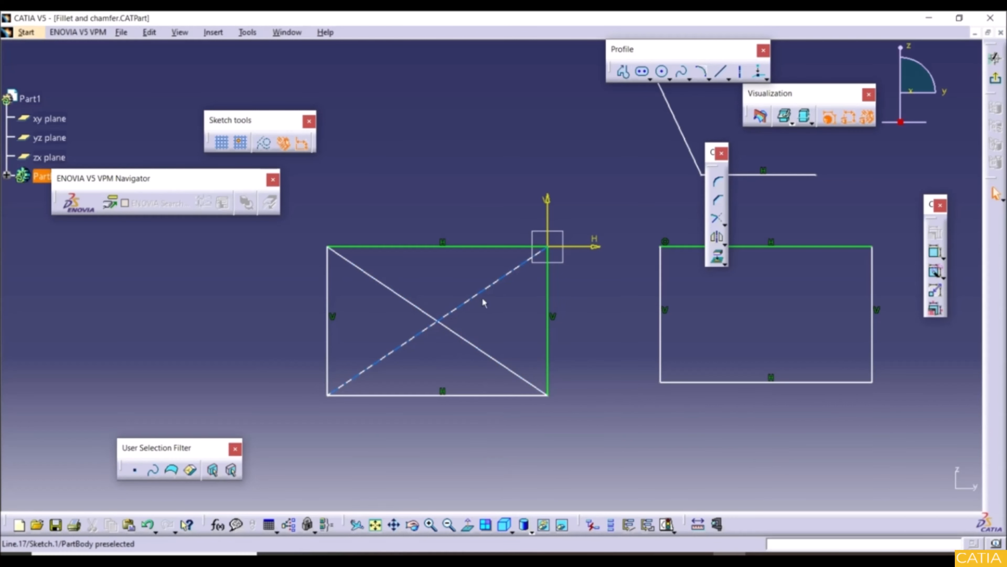
Step: Draw a circle centred on the intersection of the two diagonals in the rectangle at the origin
{"action": "left_click", "coordinate": [662, 71]}
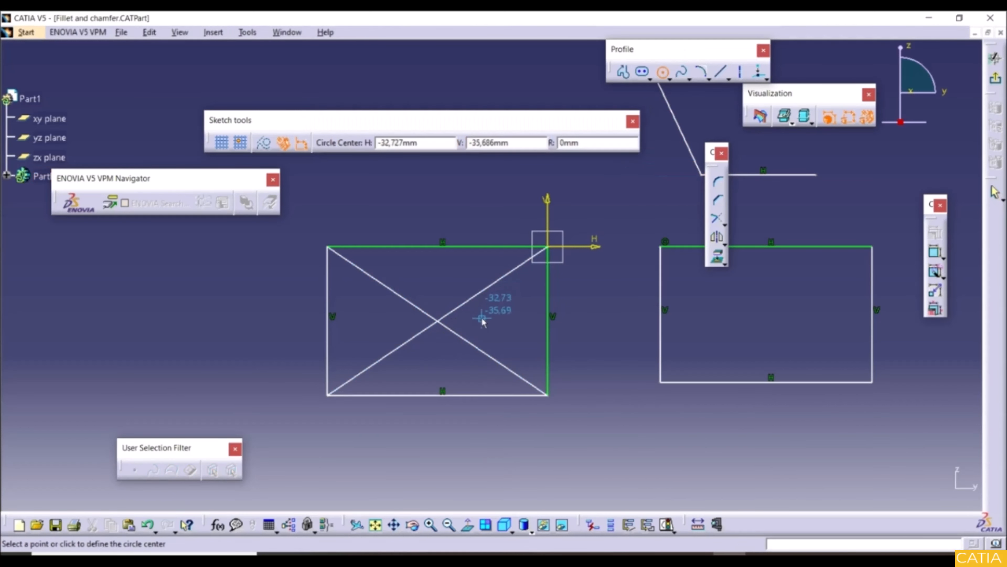
{"action": "left_click", "coordinate": [437, 321]}
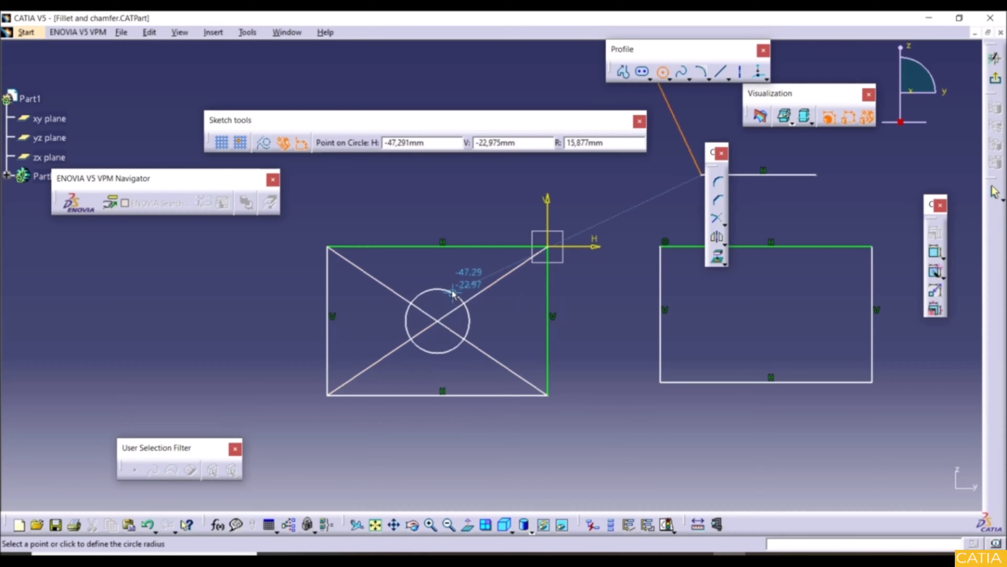
{"action": "left_click", "coordinate": [470, 289]}
{"action": "left_click", "coordinate": [489, 452]}
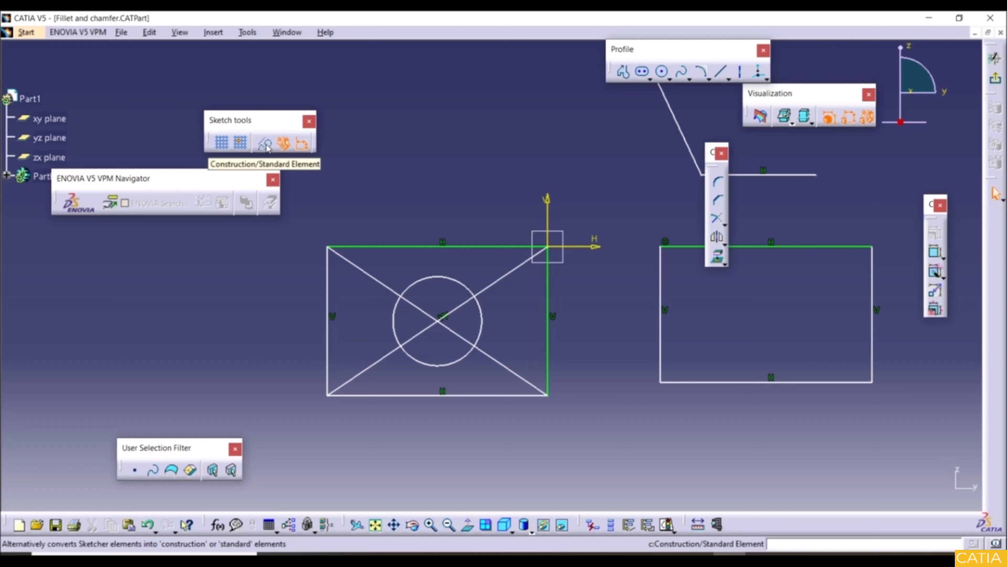
Step: Convert both diagonals of the rectangle at the origin into construction elements
{"action": "left_click", "coordinate": [350, 262]}
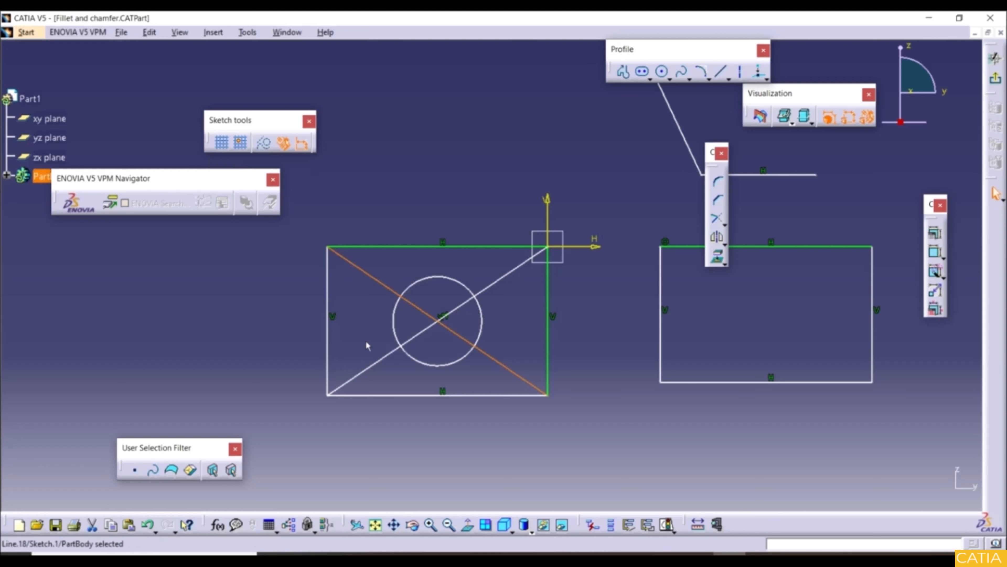
{"action": "left_click", "coordinate": [379, 355], "text": "ctrl"}
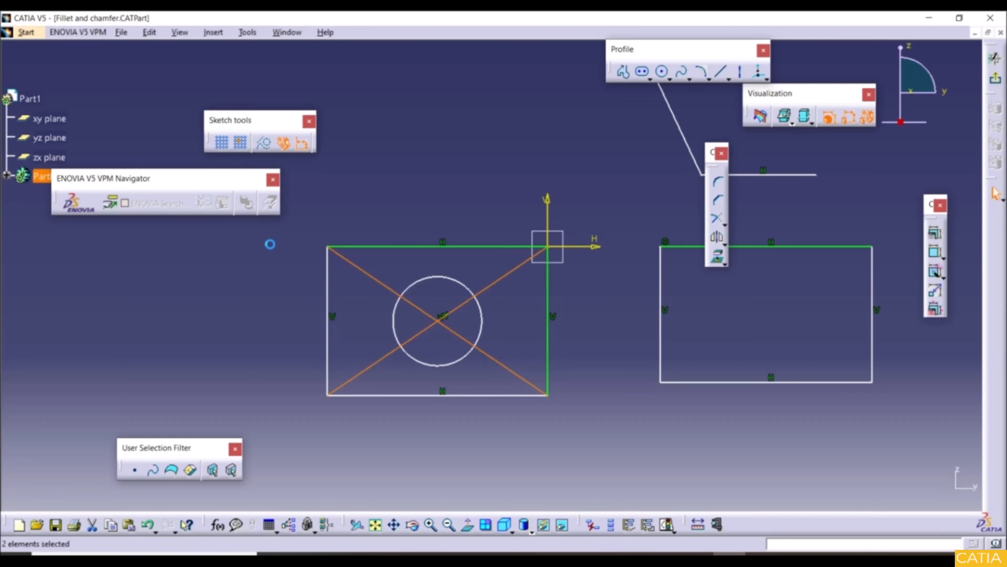
{"action": "left_click", "coordinate": [263, 145]}
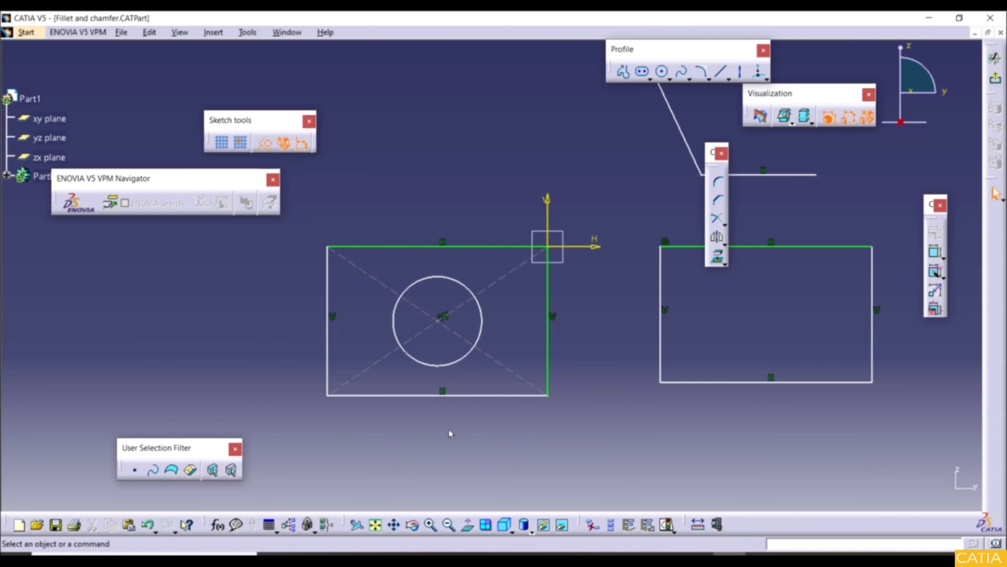
Step: Convert the lower edge of the rectangle at the origin to a construction element and back to a standard element
{"action": "left_click", "coordinate": [394, 394]}
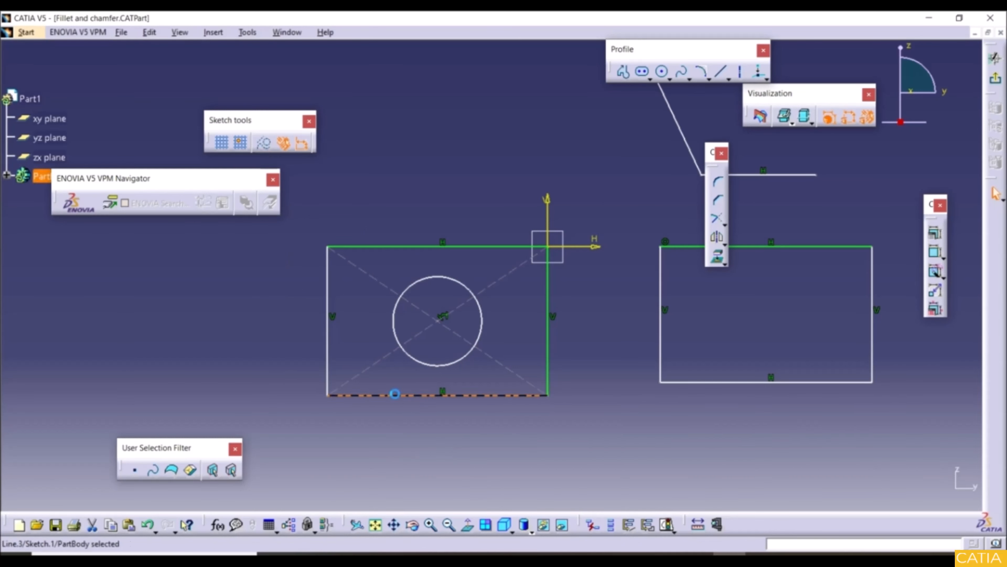
{"action": "left_click", "coordinate": [263, 142]}
{"action": "left_click", "coordinate": [275, 288]}
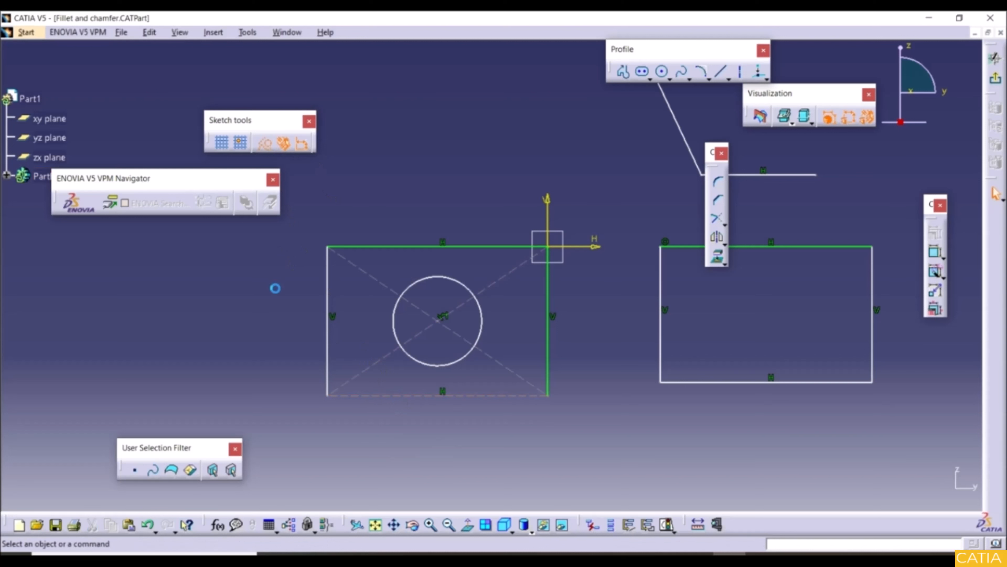
{"action": "left_click", "coordinate": [396, 398]}
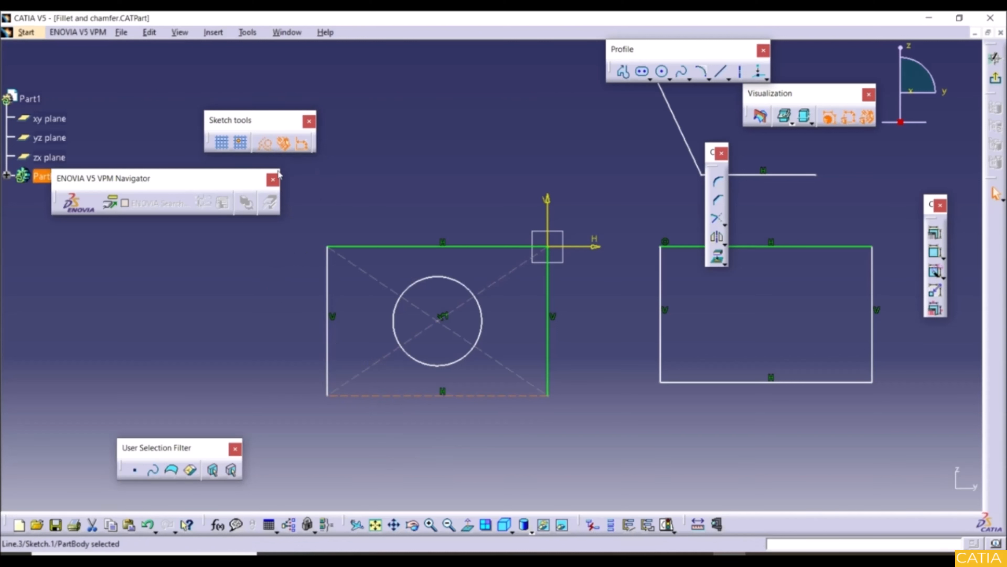
{"action": "left_click", "coordinate": [265, 147]}
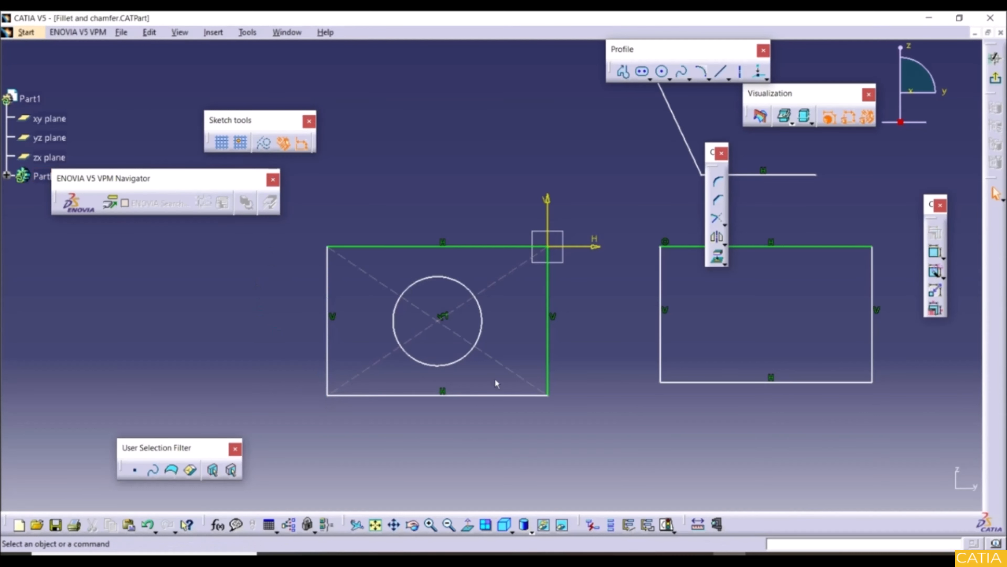
Step: Round the upper-left corner of the middle rectangle with the Corner tool, at a radius of about 23 mm
{"action": "scroll", "coordinate": [730, 119], "scroll_direction": "up", "scroll_amount": 1}
{"action": "mouse_move", "coordinate": [730, 119]}
{"action": "middle_mouse_down"}
{"action": "mouse_move", "coordinate": [529, 184]}
{"action": "mouse_move", "coordinate": [531, 203]}
{"action": "mouse_move", "coordinate": [534, 180]}
{"action": "middle_mouse_up"}
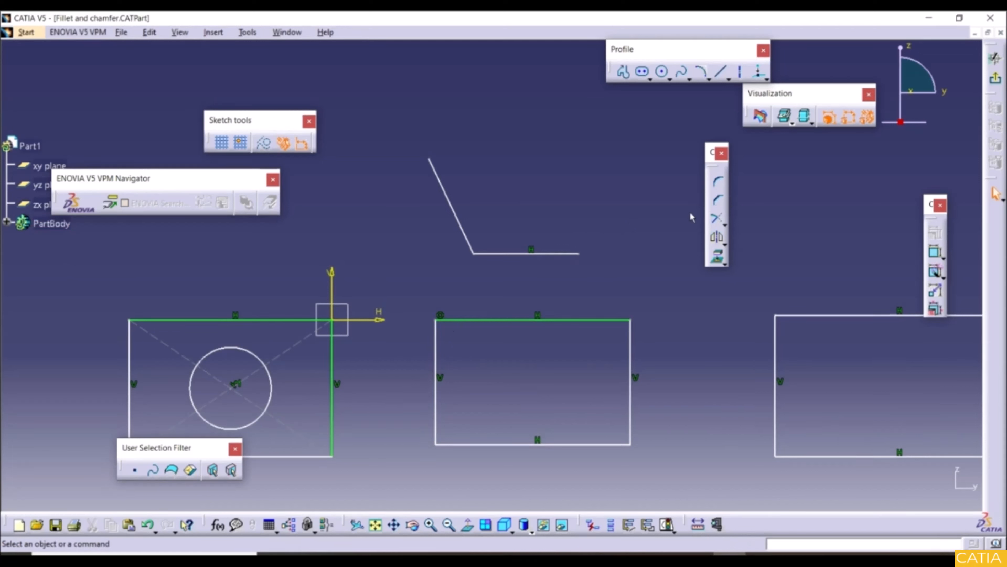
{"action": "left_click", "coordinate": [719, 183]}
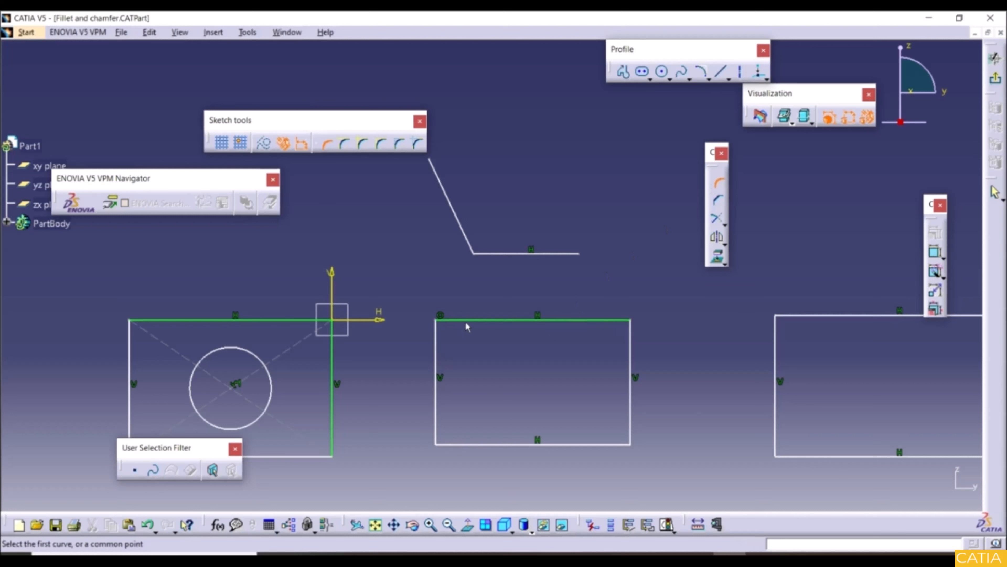
{"action": "left_click", "coordinate": [472, 319]}
{"action": "left_click", "coordinate": [436, 345]}
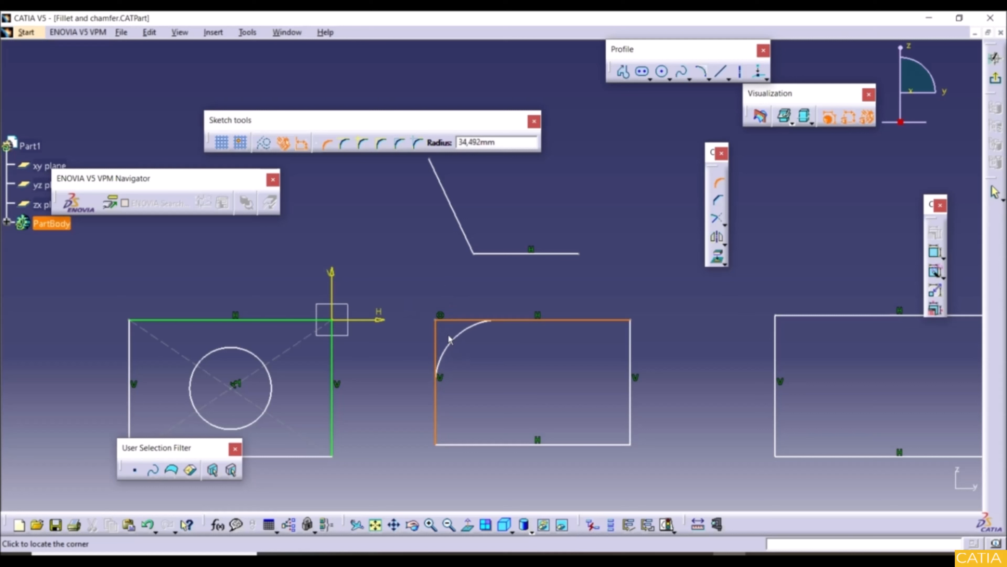
{"action": "left_click", "coordinate": [447, 335]}
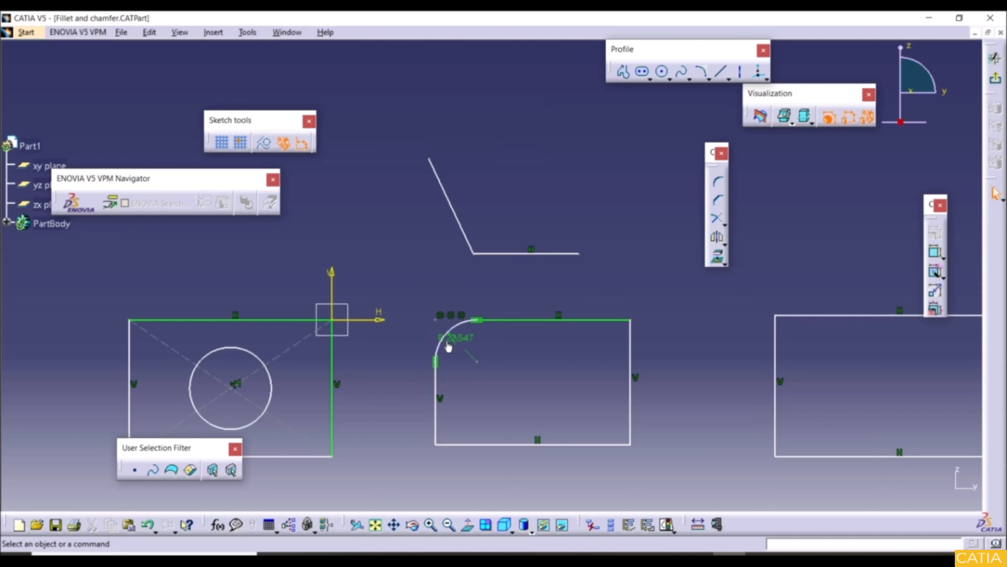
Step: Set the radius of the middle rectangle's upper-left corner to 15 mm
{"action": "double_click", "coordinate": [460, 340]}
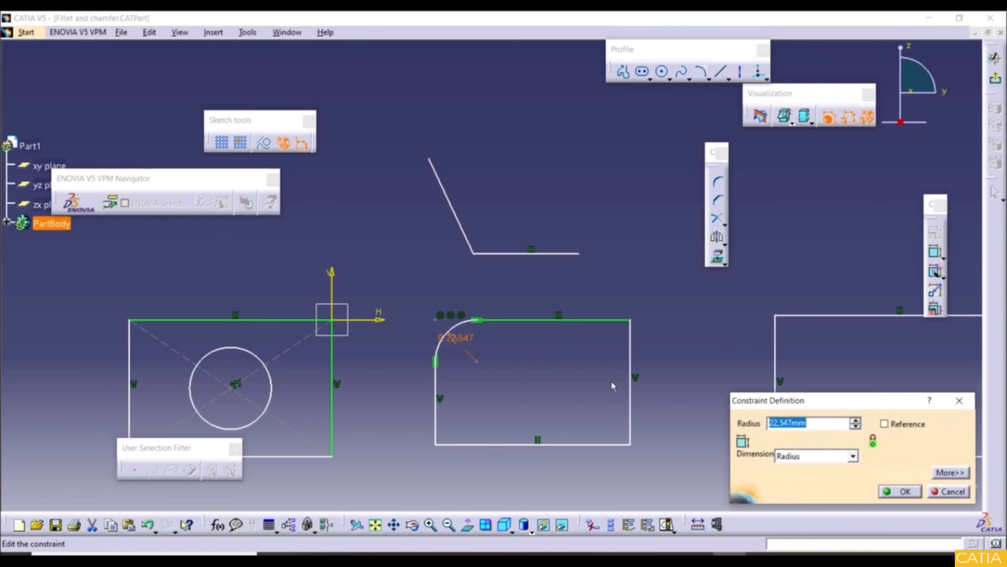
{"action": "type", "text": "15mm"}
{"action": "key", "text": "Return"}
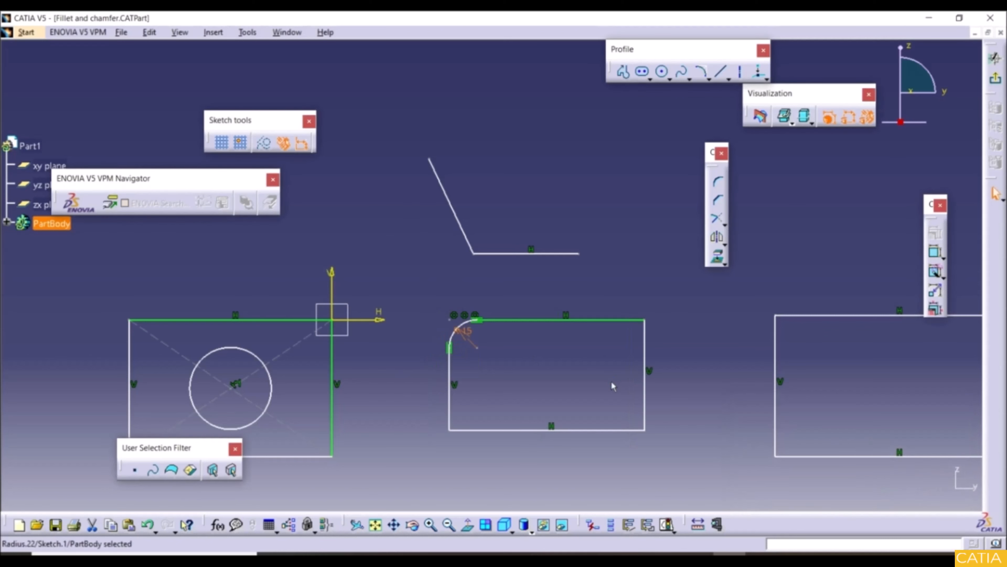
{"action": "left_click", "coordinate": [614, 386]}
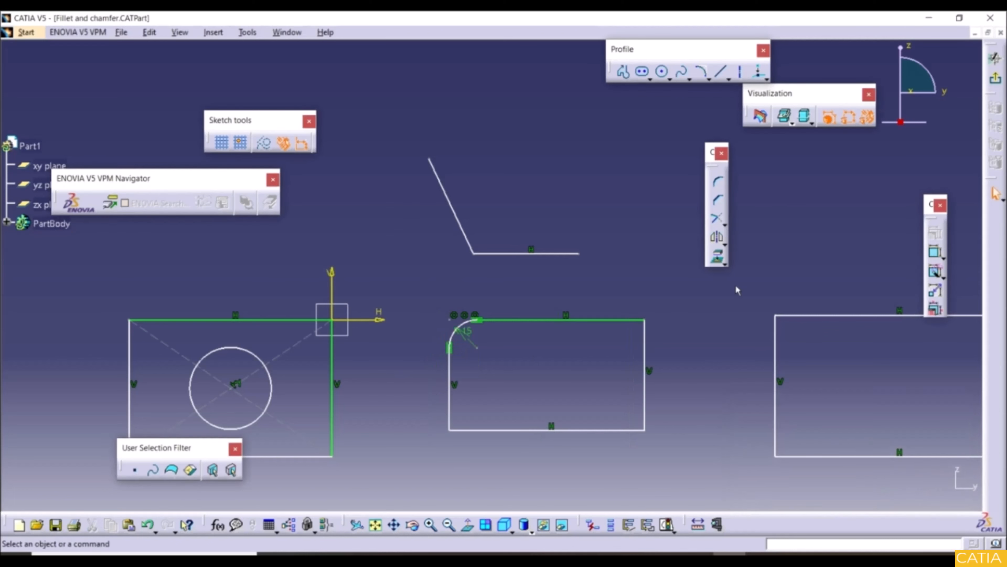
Step: Round the middle rectangle's upper-right corner from its shared corner point, at a radius of about 23 mm
{"action": "left_click", "coordinate": [717, 181]}
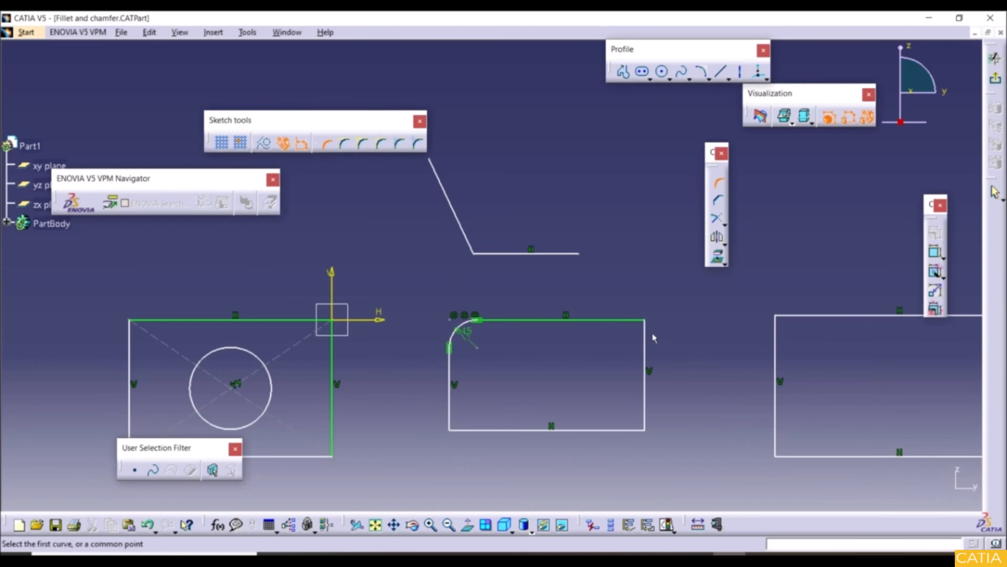
{"action": "left_click", "coordinate": [645, 319]}
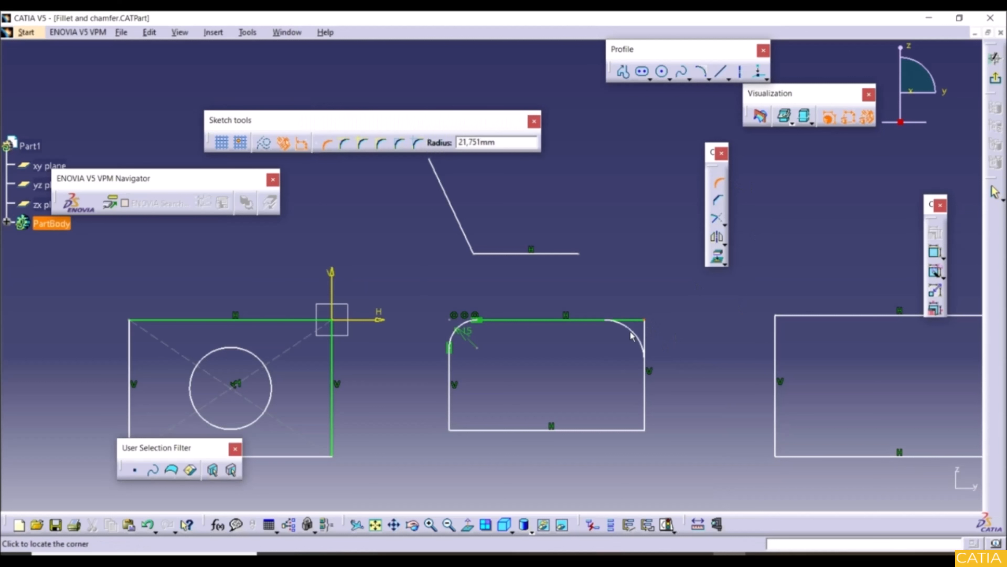
{"action": "left_click", "coordinate": [634, 335]}
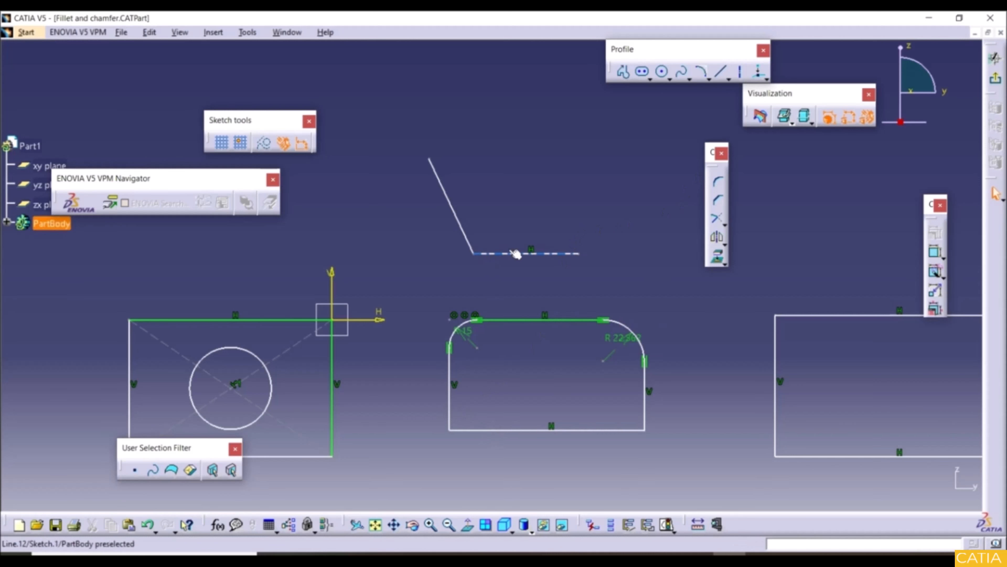
Step: Create a corner of about 66 mm radius between the slanted line and the horizontal line above the middle rectangle
{"action": "left_click", "coordinate": [718, 181]}
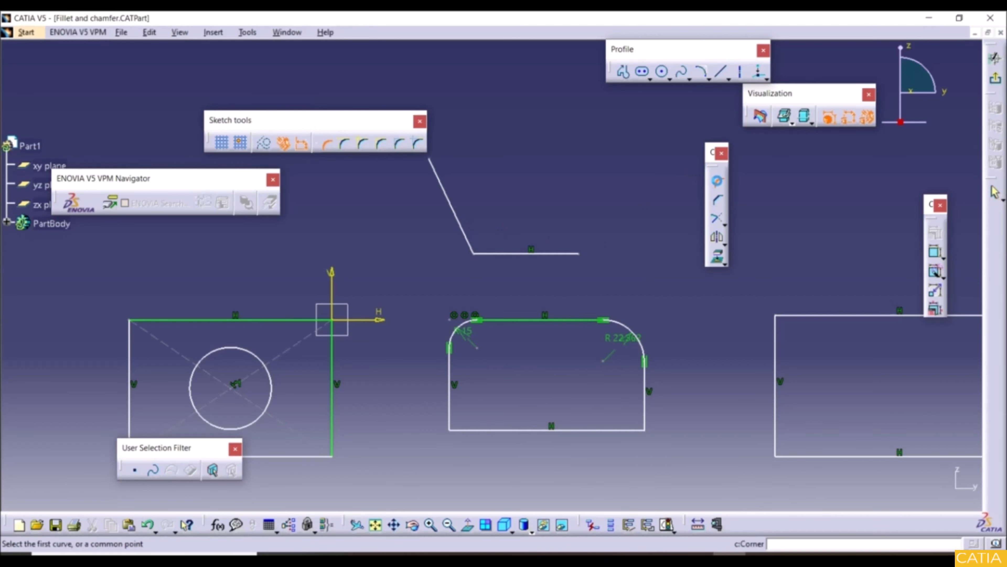
{"action": "left_click", "coordinate": [503, 254]}
{"action": "left_click", "coordinate": [469, 244]}
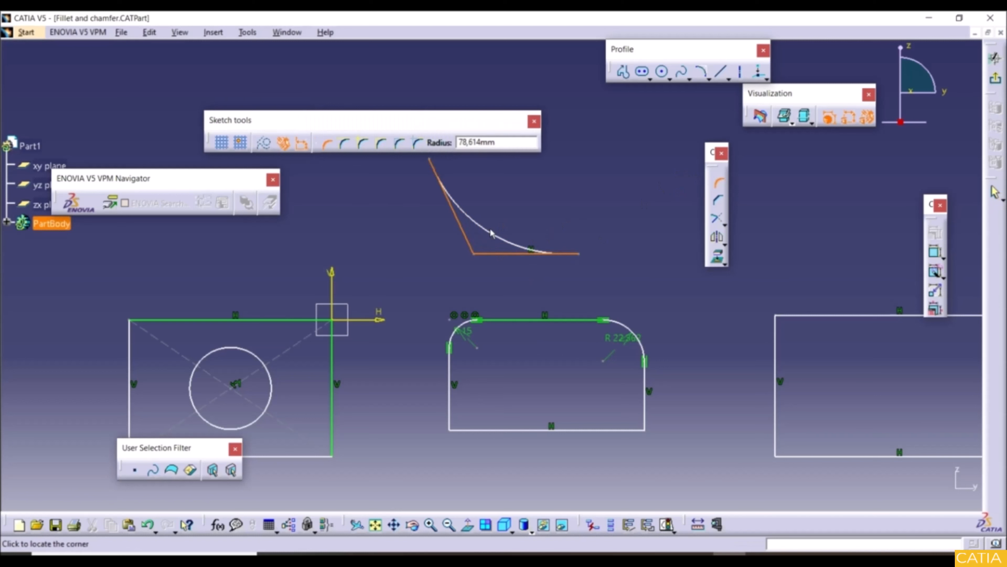
{"action": "left_click", "coordinate": [490, 234]}
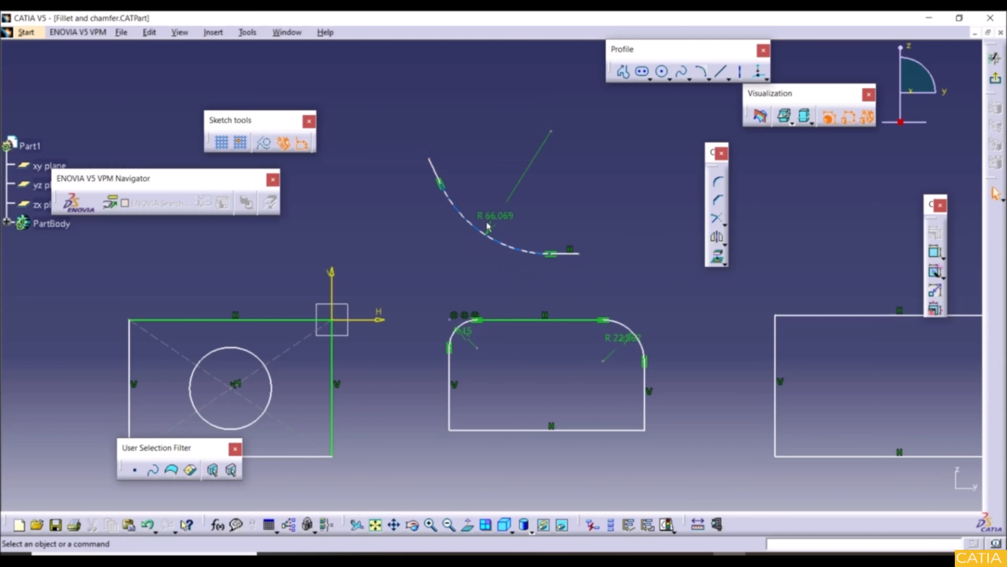
Step: Start another corner with the option that trims only the first element
{"action": "middle_click_drag", "start_coordinate": [565, 396], "coordinate": [547, 336]}
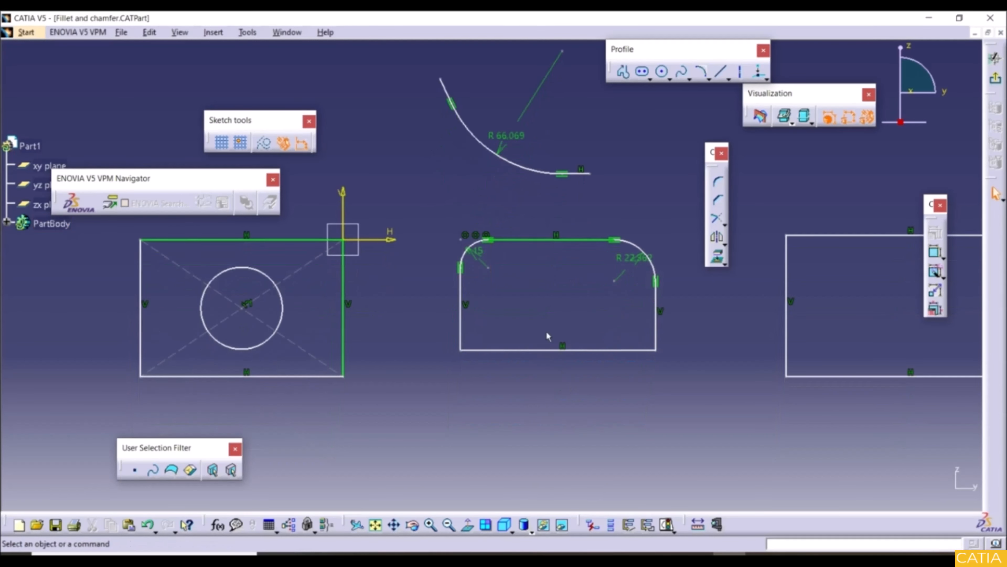
{"action": "left_click", "coordinate": [717, 182]}
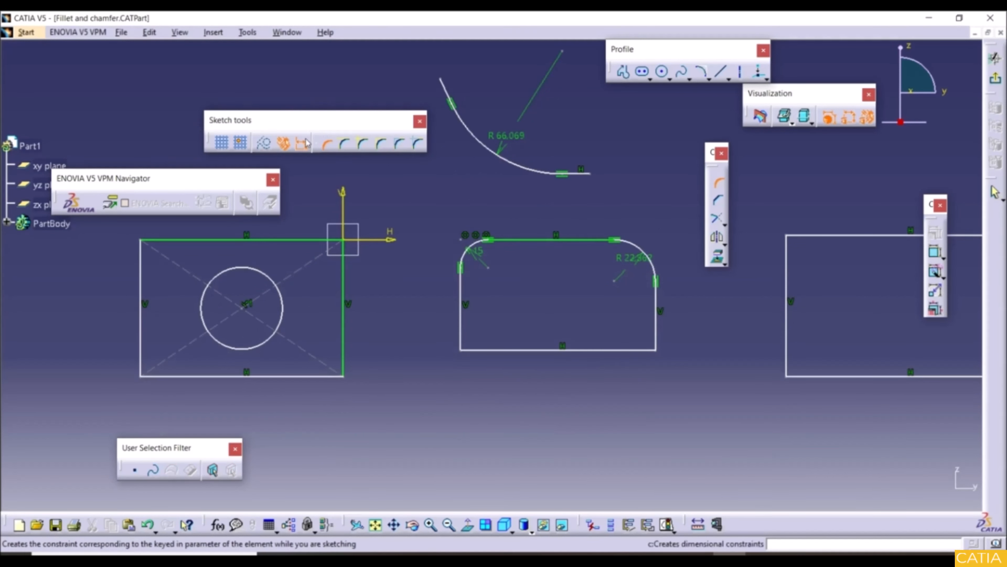
{"action": "left_click", "coordinate": [344, 145]}
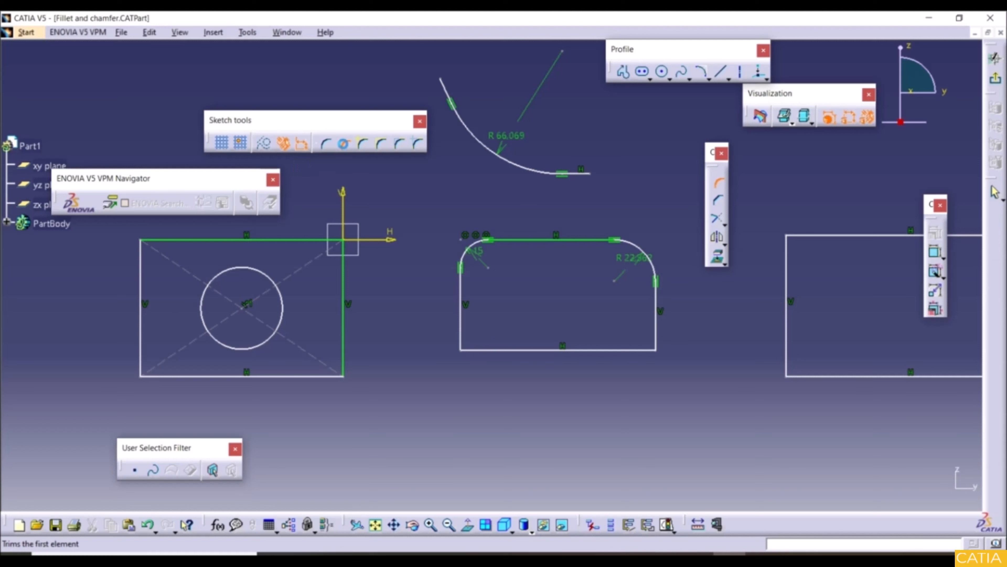
Step: Try a corner of about 21 mm radius at the middle profile's lower-left vertex, trimming only the first element, and undo it
{"action": "left_click", "coordinate": [464, 353]}
{"action": "left_click", "coordinate": [472, 335]}
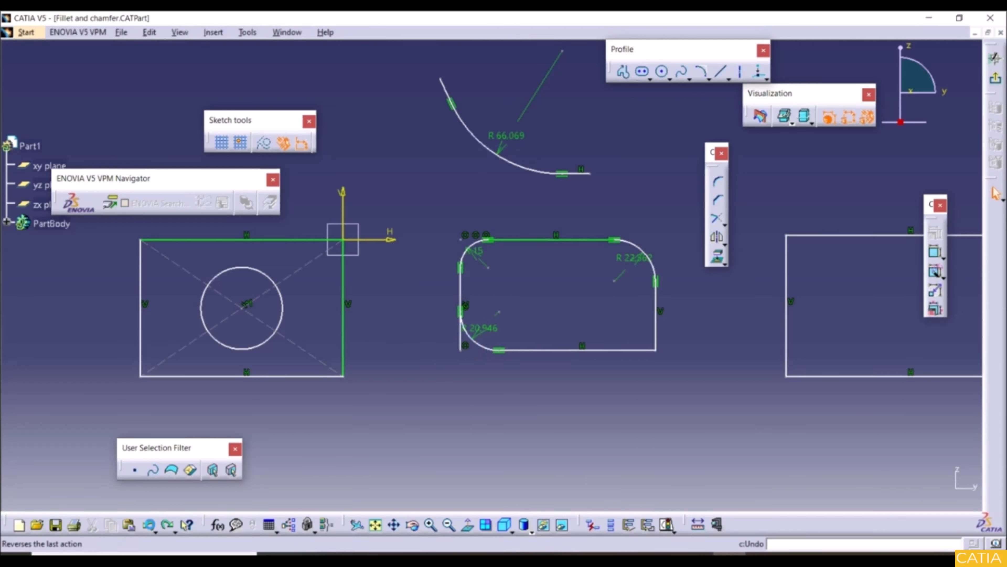
{"action": "left_click", "coordinate": [149, 526]}
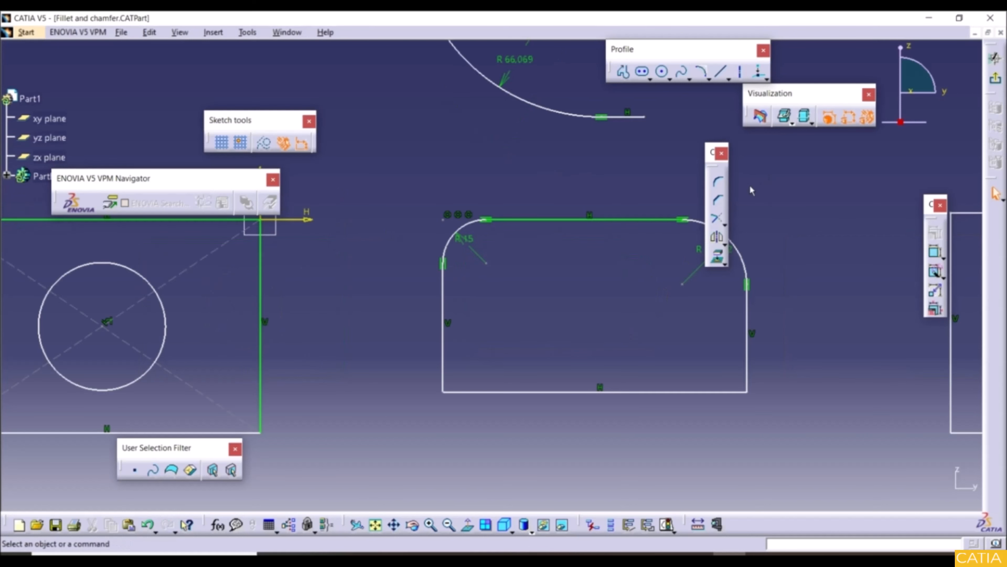
Step: Round the middle profile's lower-left vertex with a corner of about 14.5 mm radius, trimming both lines with construction lines kept
{"action": "left_click", "coordinate": [718, 182]}
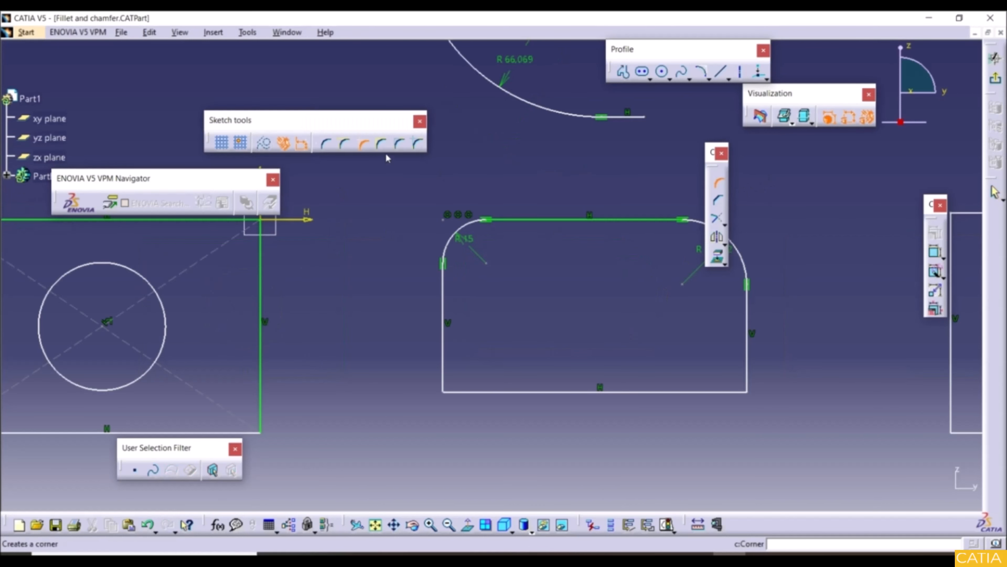
{"action": "left_click", "coordinate": [399, 145]}
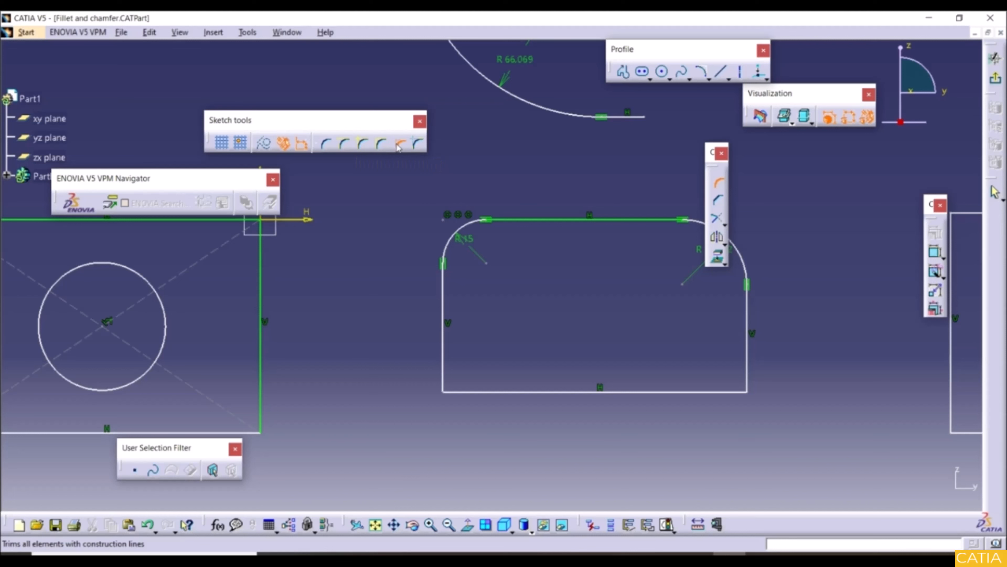
{"action": "left_click", "coordinate": [444, 393]}
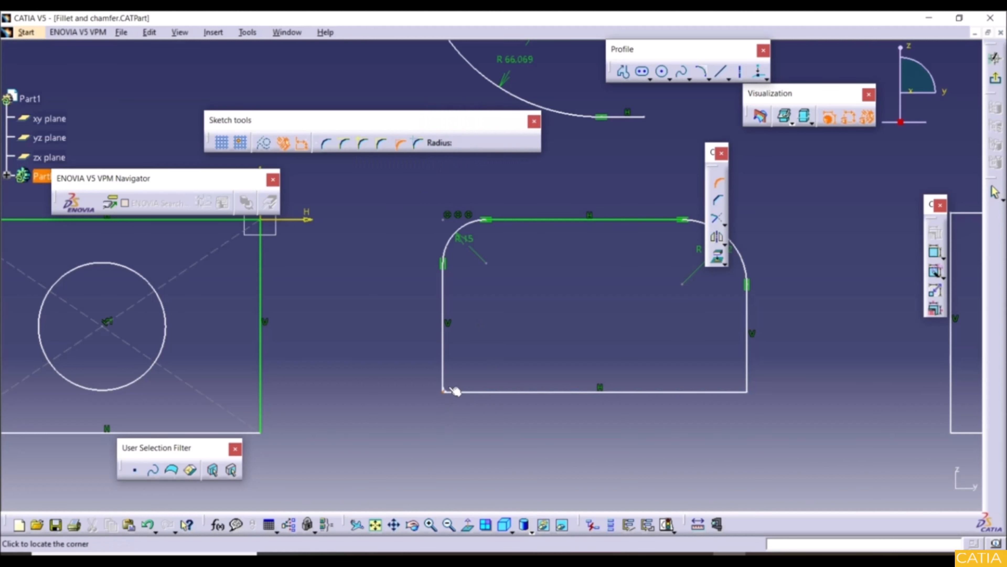
{"action": "left_click", "coordinate": [452, 379]}
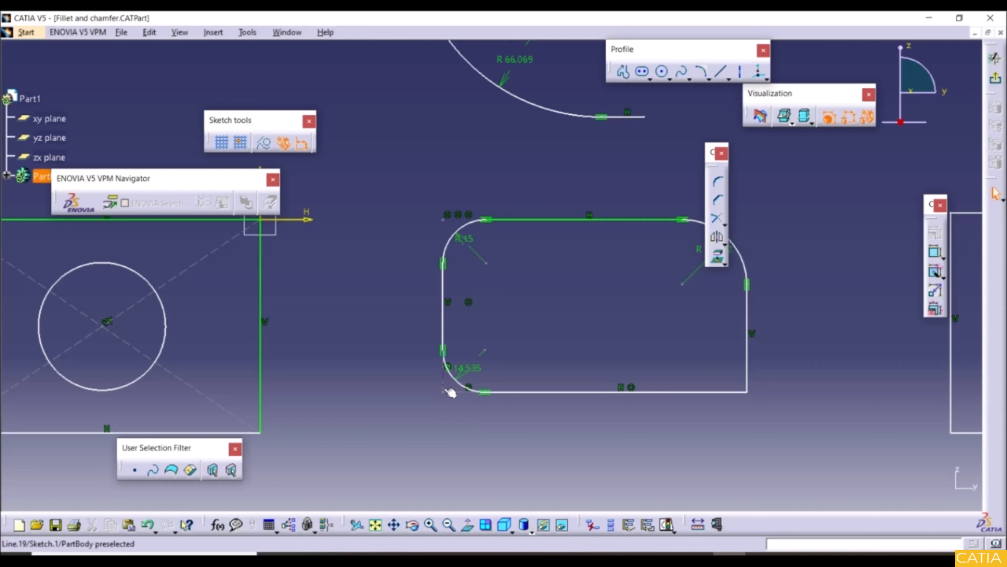
Step: Chamfer the upper-left vertex of the rightmost rectangle at 45° with a length of about 36 mm
{"action": "middle_click_drag", "start_coordinate": [539, 322], "coordinate": [572, 374]}
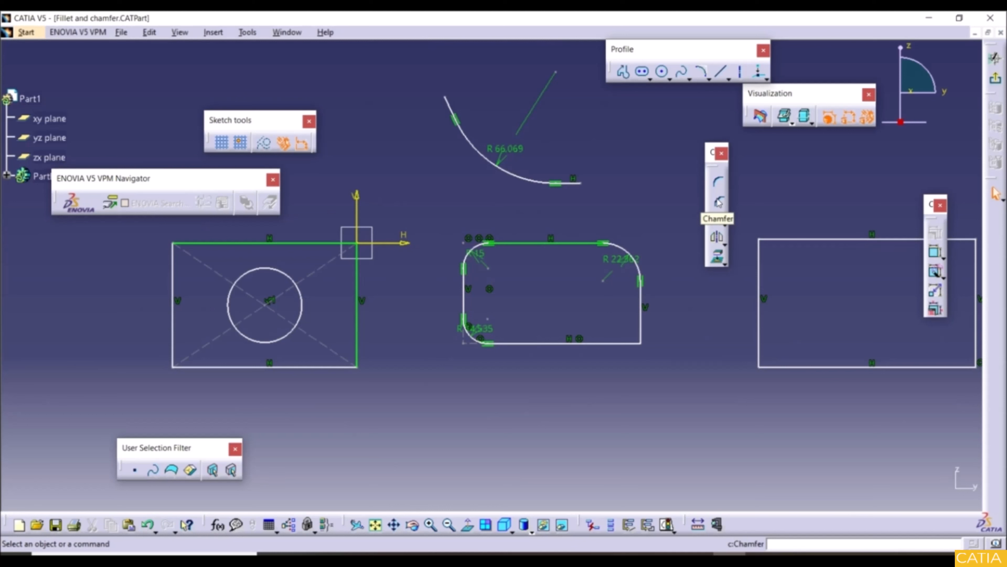
{"action": "mouse_move", "coordinate": [717, 290]}
{"action": "middle_mouse_down"}
{"action": "mouse_move", "coordinate": [491, 360]}
{"action": "mouse_move", "coordinate": [430, 352]}
{"action": "middle_mouse_up"}
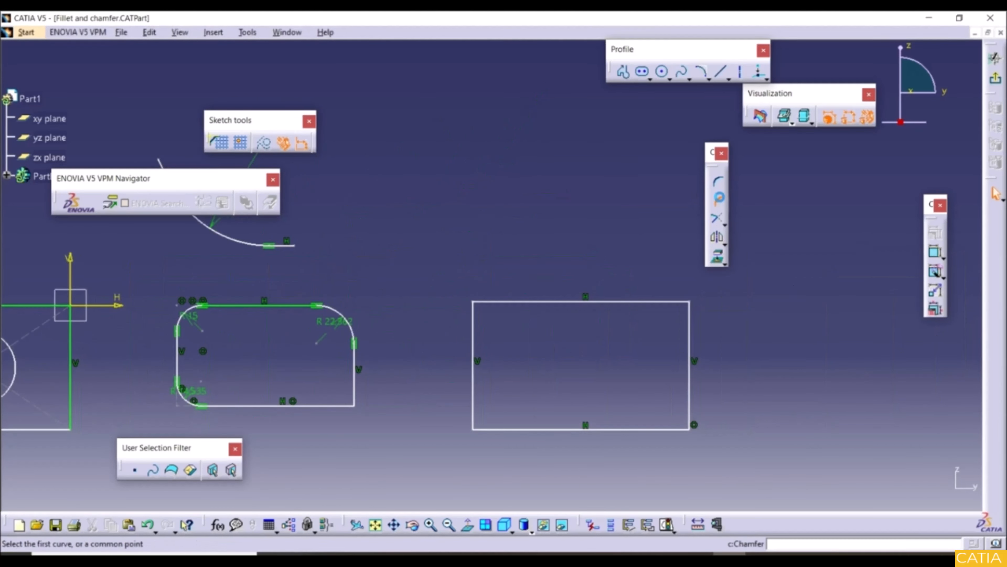
{"action": "left_click", "coordinate": [720, 198]}
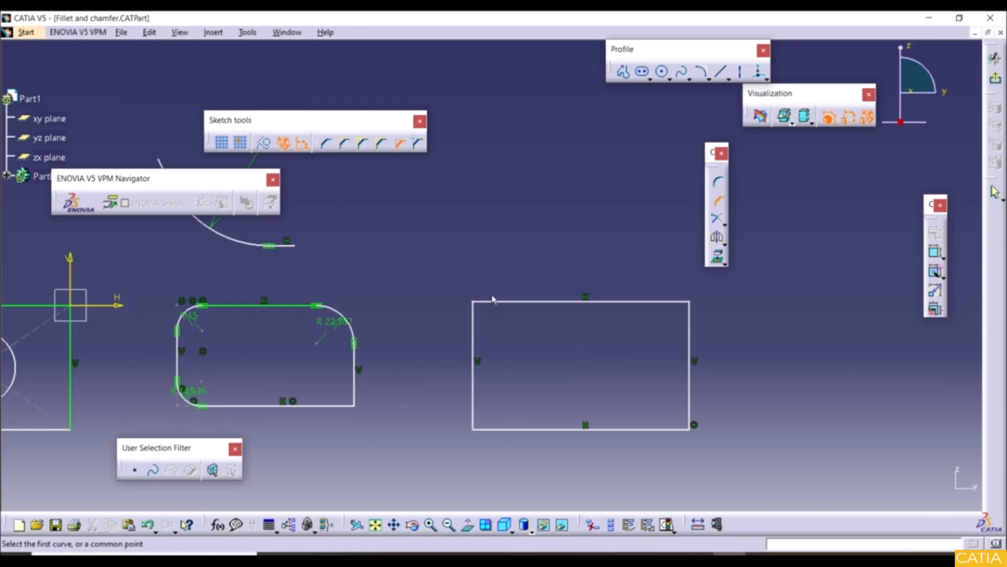
{"action": "left_click", "coordinate": [498, 302]}
{"action": "left_click", "coordinate": [472, 318]}
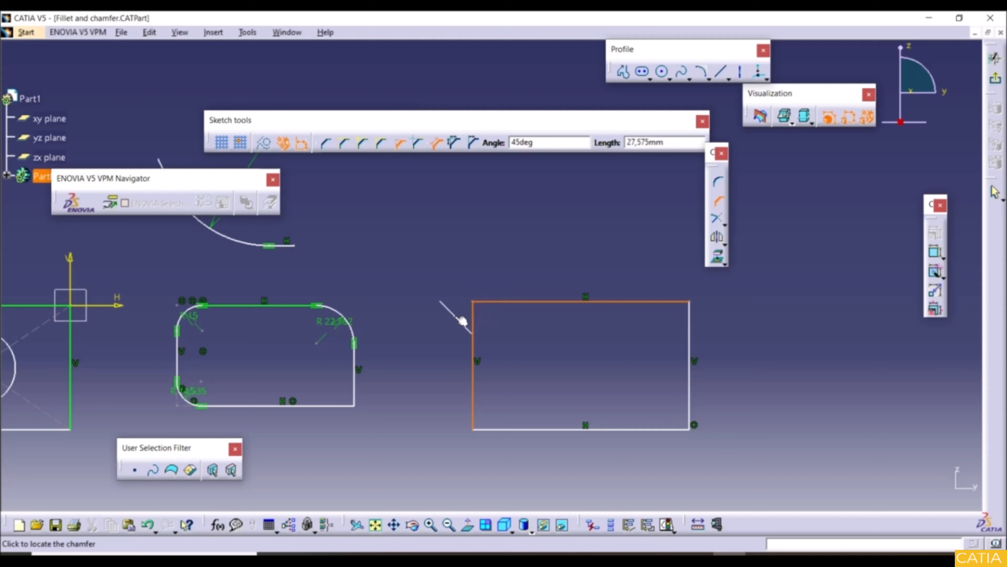
{"action": "left_click", "coordinate": [491, 330]}
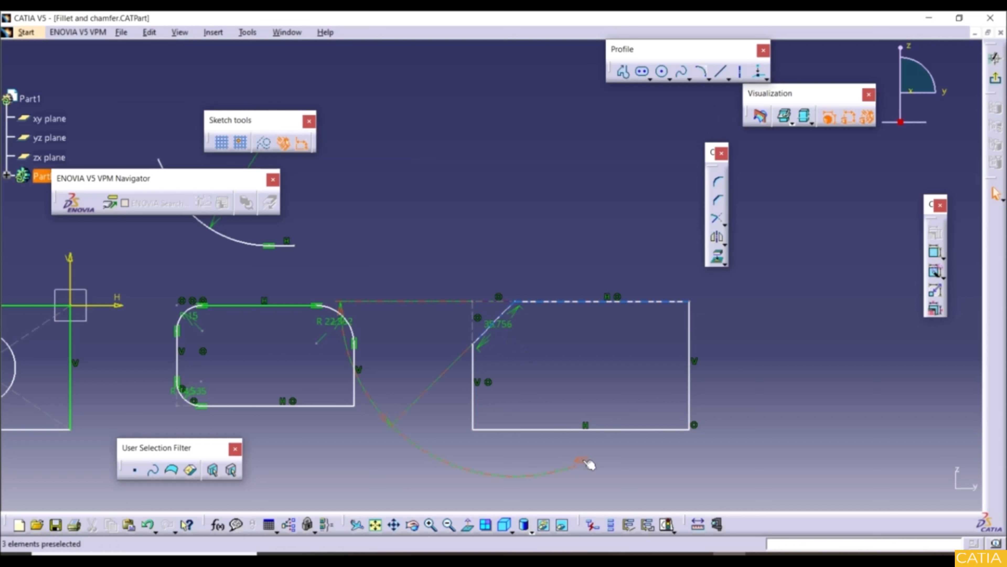
Step: Reposition the chamfer's angle dimension, then set the chamfer angle to 30° and its length to 20 mm
{"action": "left_click_drag", "start_coordinate": [589, 461], "coordinate": [439, 457]}
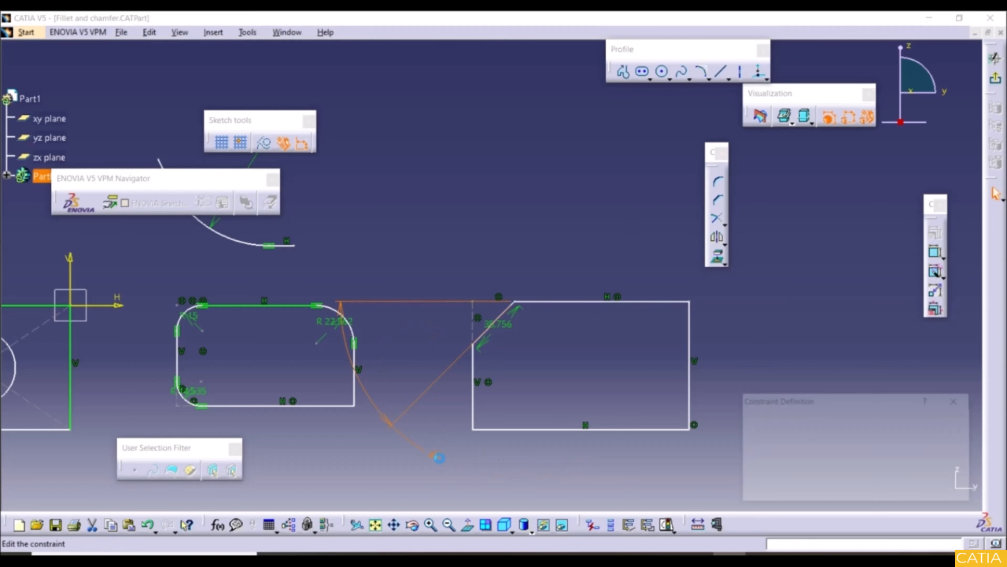
{"action": "type", "text": "30"}
{"action": "key", "text": "Return"}
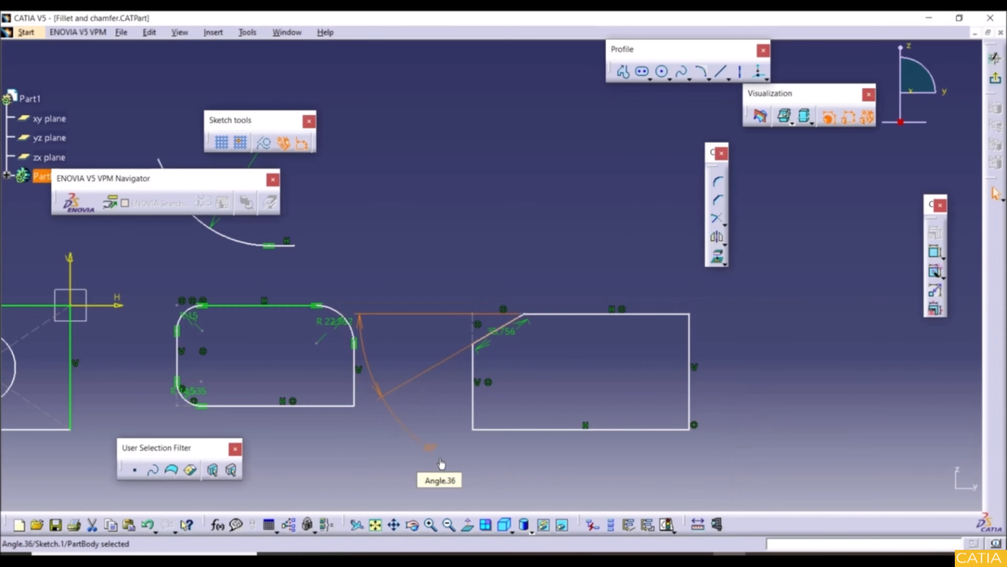
{"action": "double_click", "coordinate": [509, 336]}
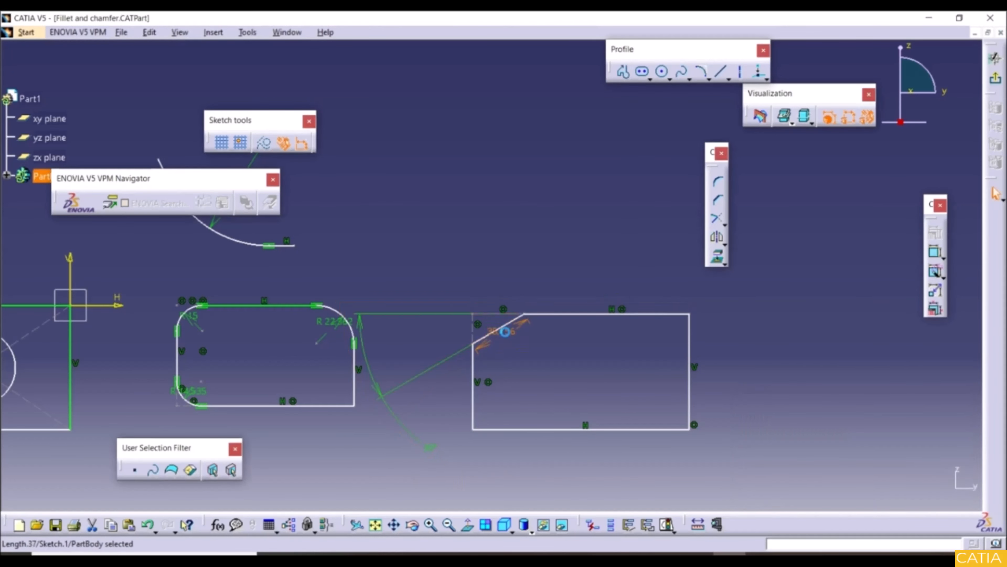
{"action": "type", "text": "20"}
{"action": "key", "text": "Return"}
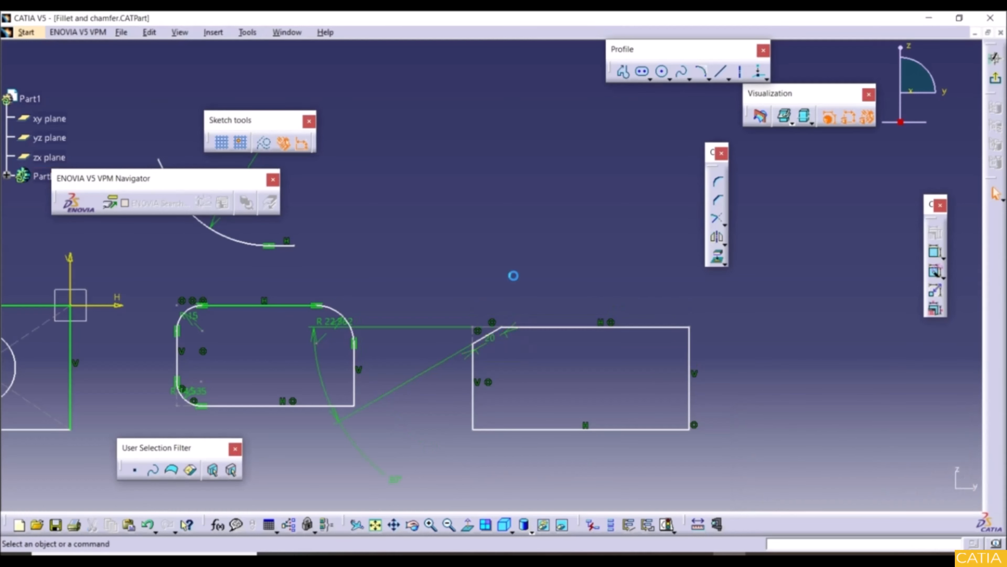
Step: Chamfer the upper-right vertex of the same rectangle at 45°
{"action": "left_click", "coordinate": [711, 217]}
{"action": "left_click", "coordinate": [717, 201]}
{"action": "left_click", "coordinate": [689, 328]}
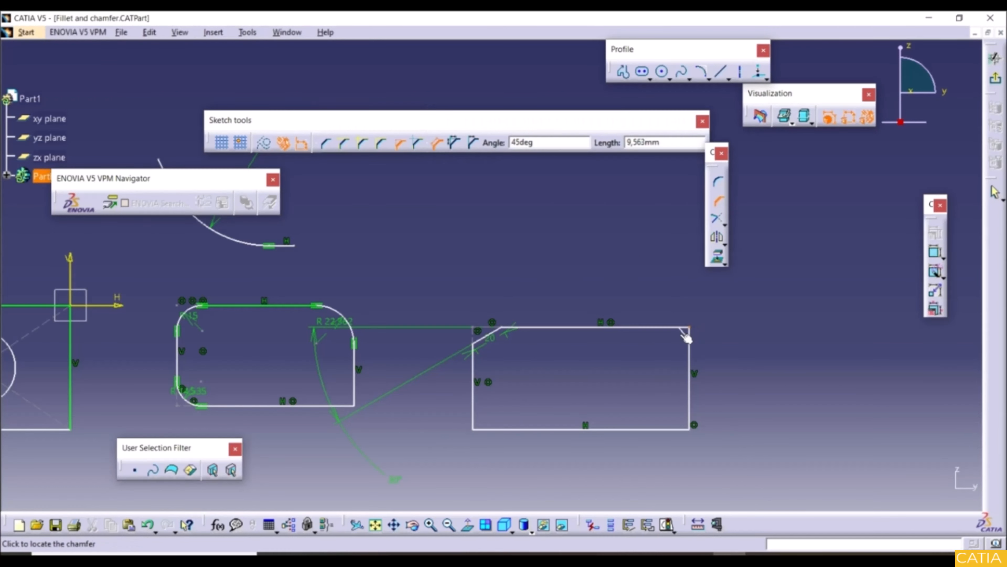
{"action": "left_click", "coordinate": [687, 337]}
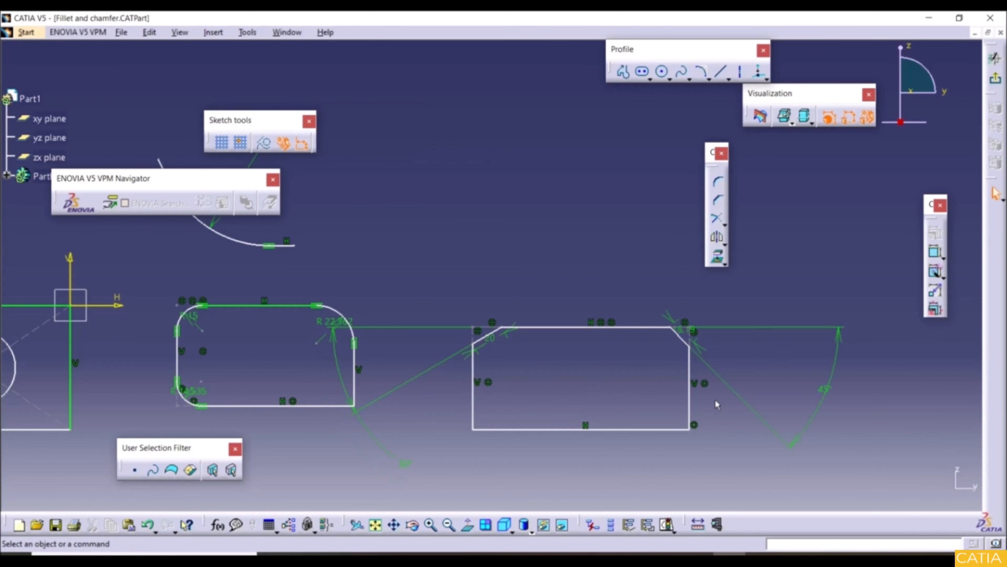
Step: Chamfer the rectangle's lower-left vertex at 45° between its bottom and left lines, using the Construction Lines No Trim option
{"action": "left_click", "coordinate": [717, 200]}
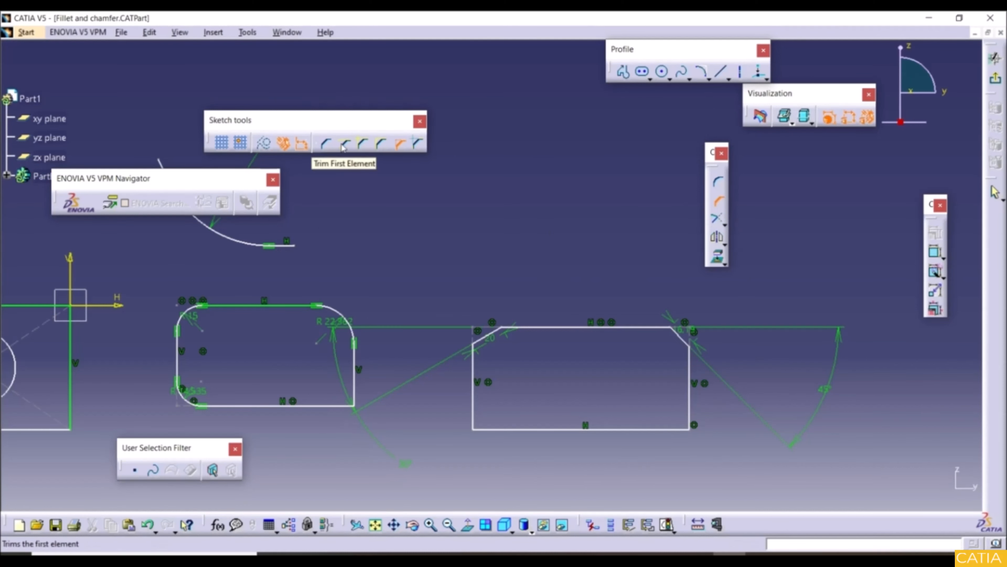
{"action": "left_click", "coordinate": [416, 145]}
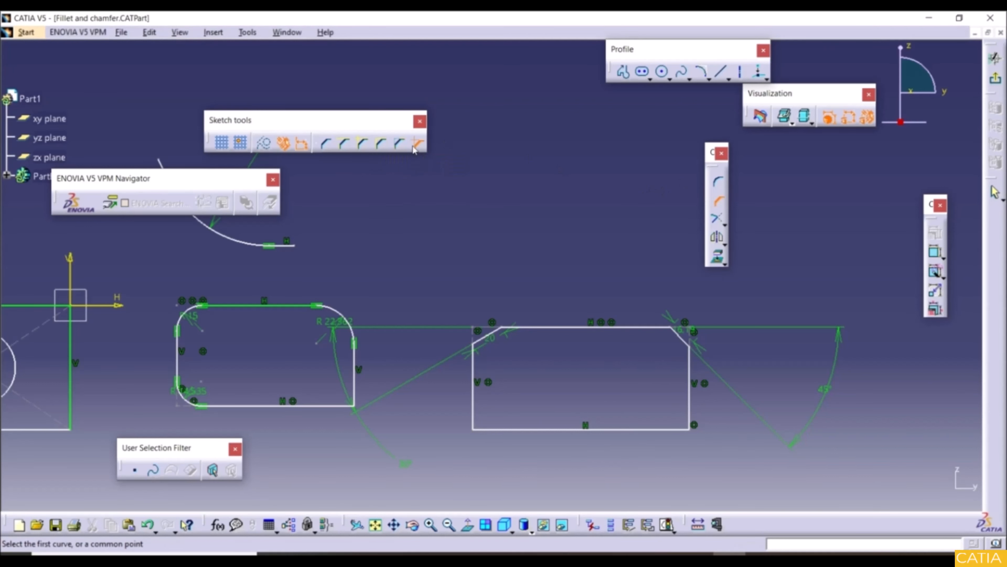
{"action": "left_click", "coordinate": [491, 431]}
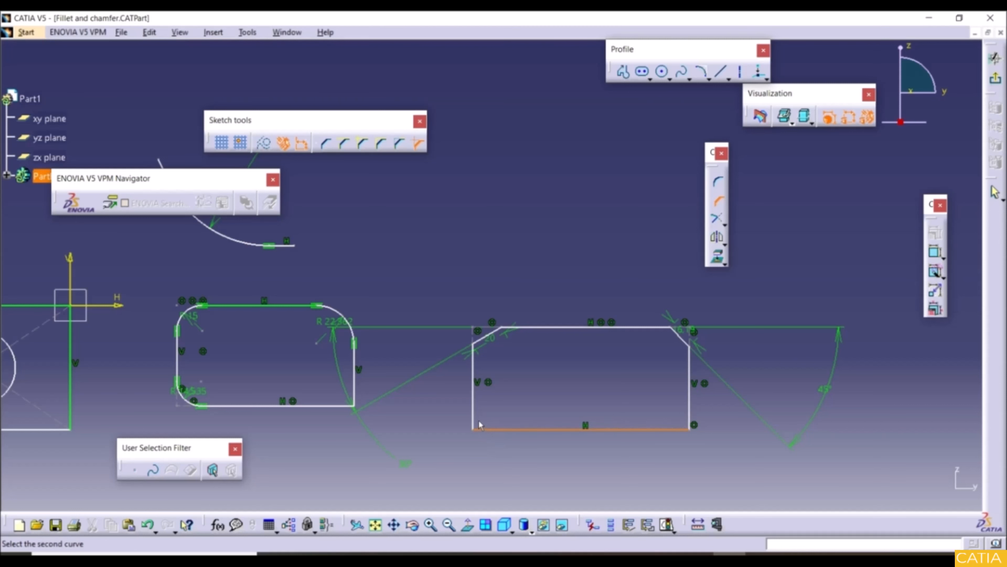
{"action": "left_click", "coordinate": [474, 416]}
{"action": "left_click", "coordinate": [483, 425]}
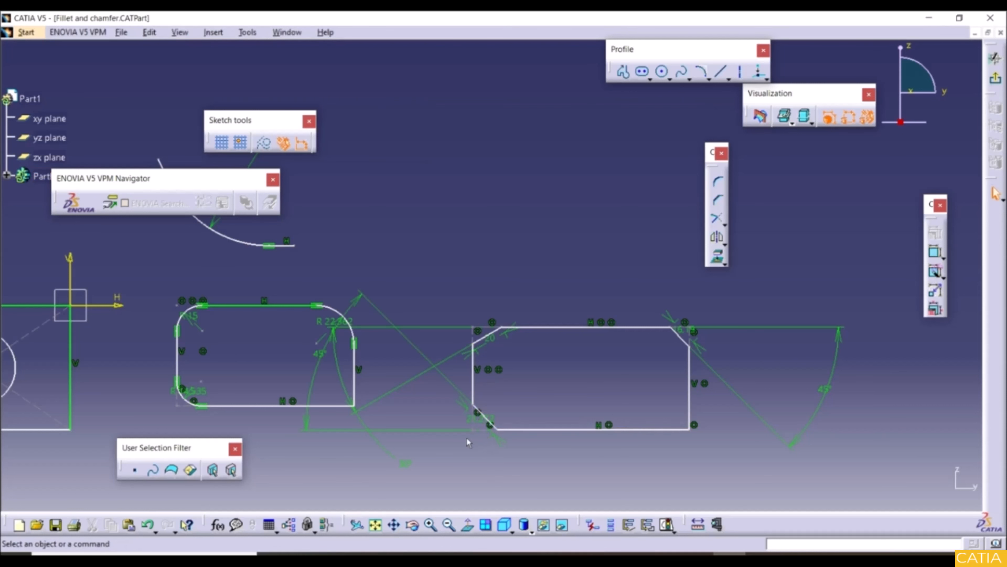
{"action": "middle_click_drag", "start_coordinate": [413, 269], "coordinate": [533, 281]}
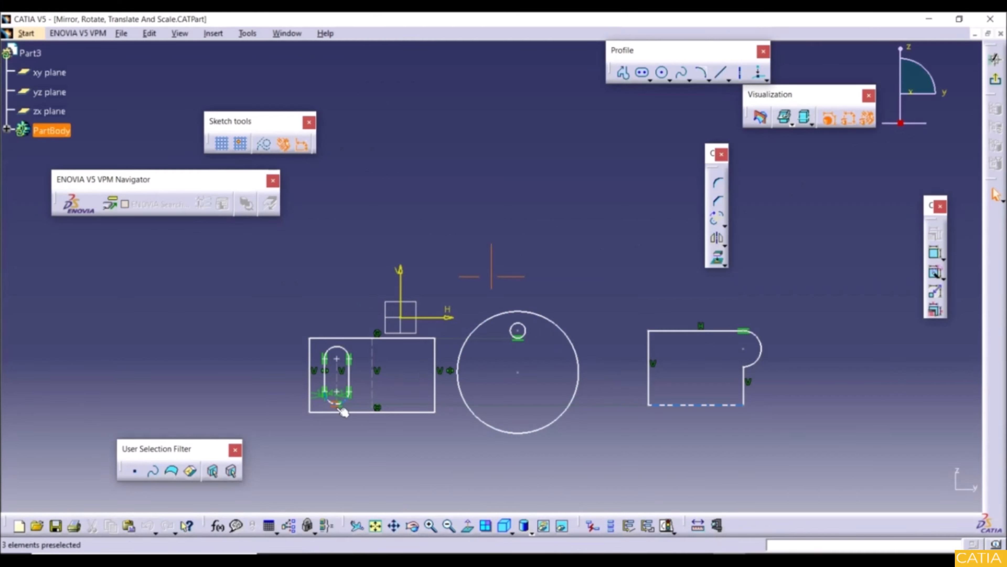
Step: Try mirroring the elongated slot as a copy about the rectangle's vertical centreline, and undo the mirrored copy
{"action": "scroll", "coordinate": [325, 376], "scroll_direction": "up", "scroll_amount": 3}
{"action": "mouse_move", "coordinate": [325, 379]}
{"action": "middle_mouse_down"}
{"action": "mouse_move", "coordinate": [546, 312]}
{"action": "mouse_move", "coordinate": [575, 345]}
{"action": "mouse_move", "coordinate": [505, 284]}
{"action": "middle_mouse_up"}
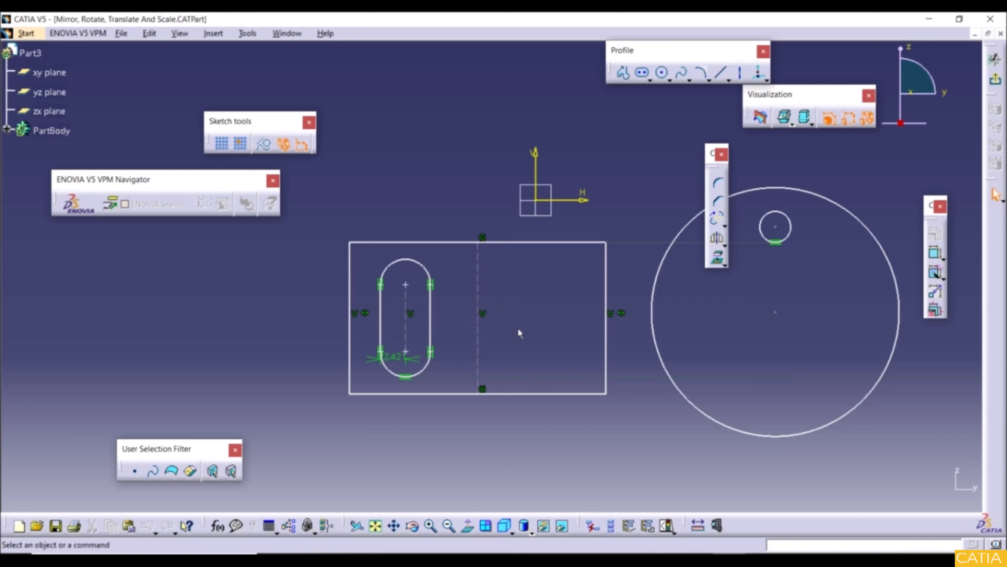
{"action": "left_click", "coordinate": [719, 240]}
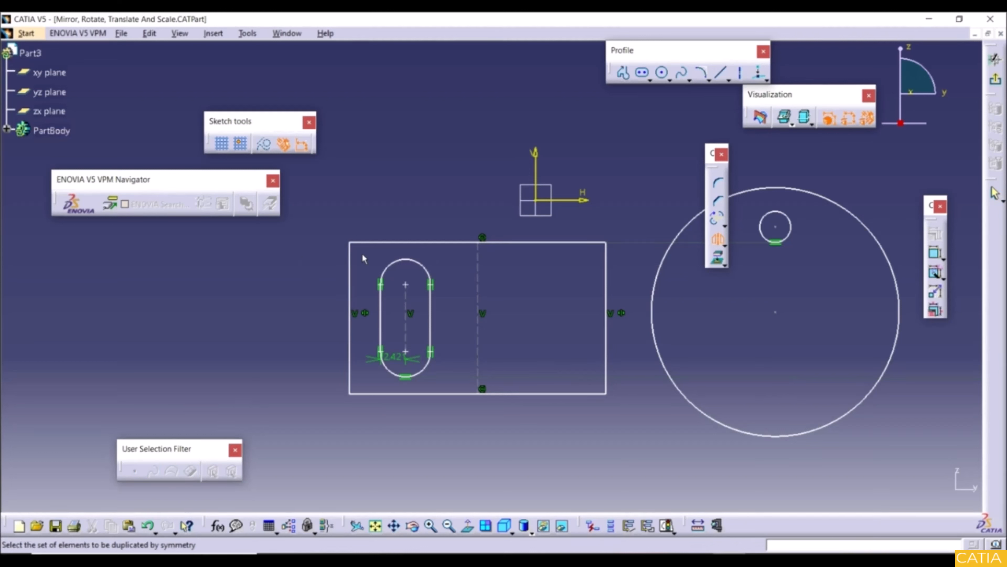
{"action": "left_click_drag", "start_coordinate": [363, 250], "coordinate": [445, 384]}
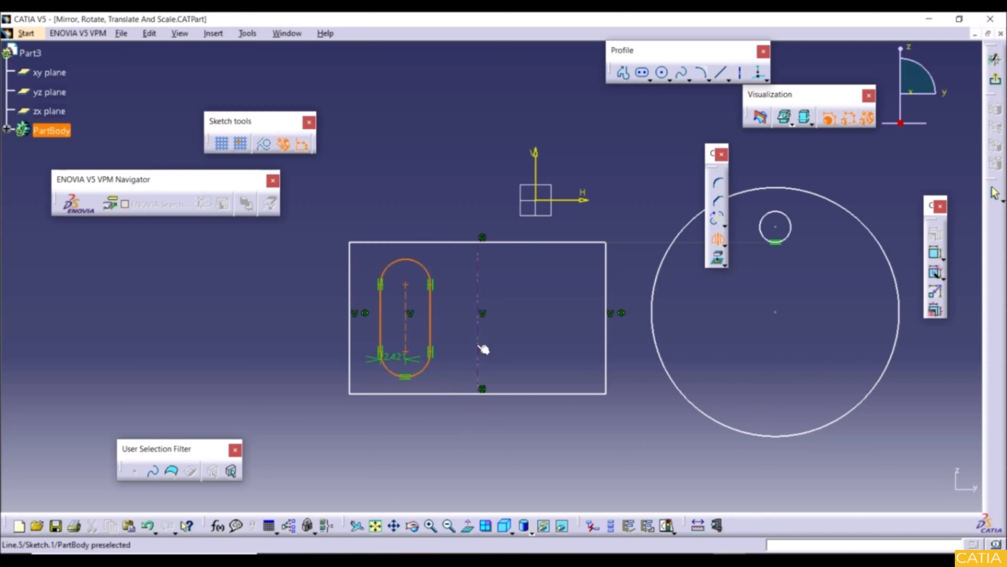
{"action": "left_click", "coordinate": [481, 346]}
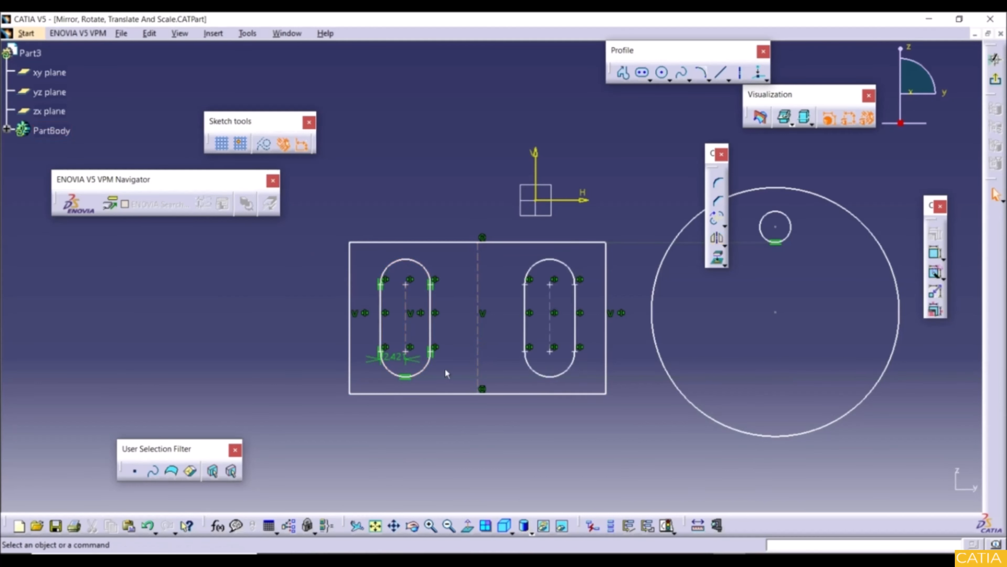
{"action": "left_click", "coordinate": [152, 526]}
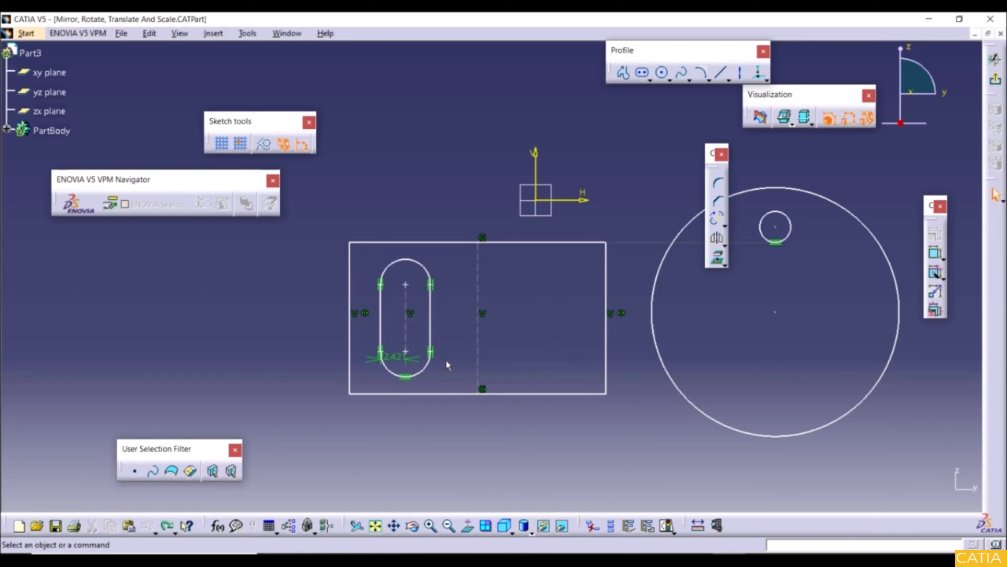
Step: Move the slot to the other side of the rectangle's vertical centreline with Symmetry, without duplicating it
{"action": "left_click", "coordinate": [724, 264]}
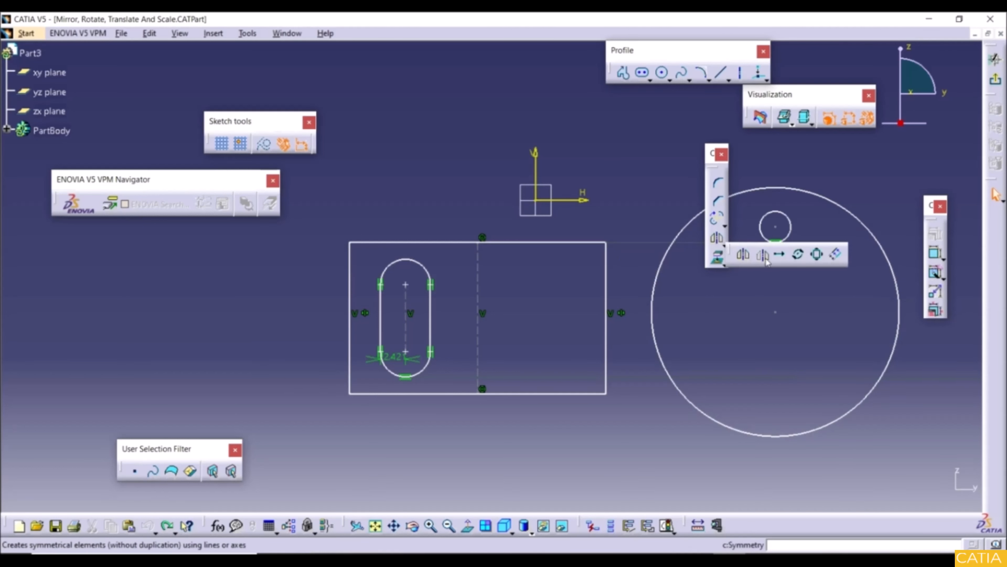
{"action": "left_click", "coordinate": [763, 255]}
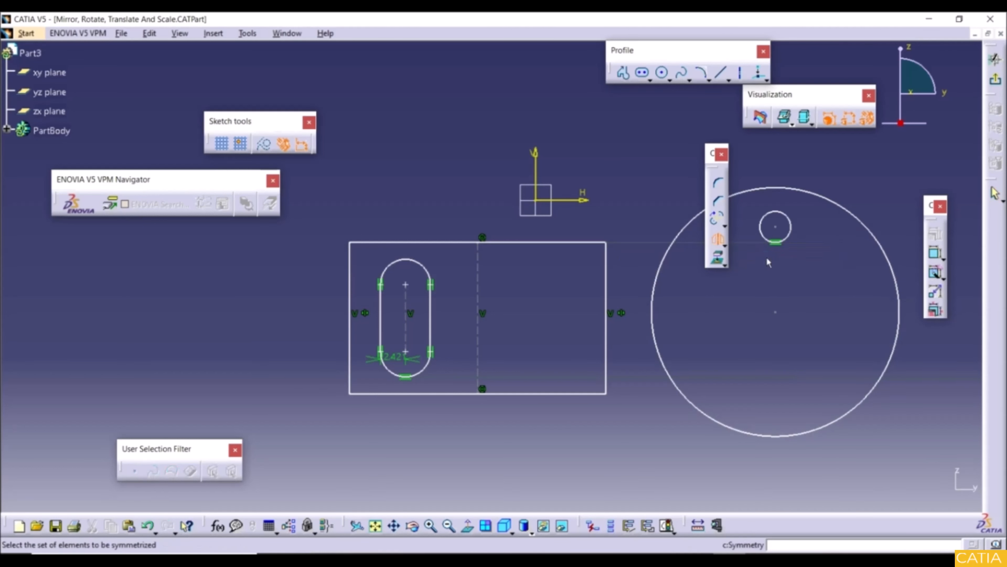
{"action": "left_click_drag", "start_coordinate": [364, 254], "coordinate": [457, 390]}
{"action": "left_click", "coordinate": [478, 345]}
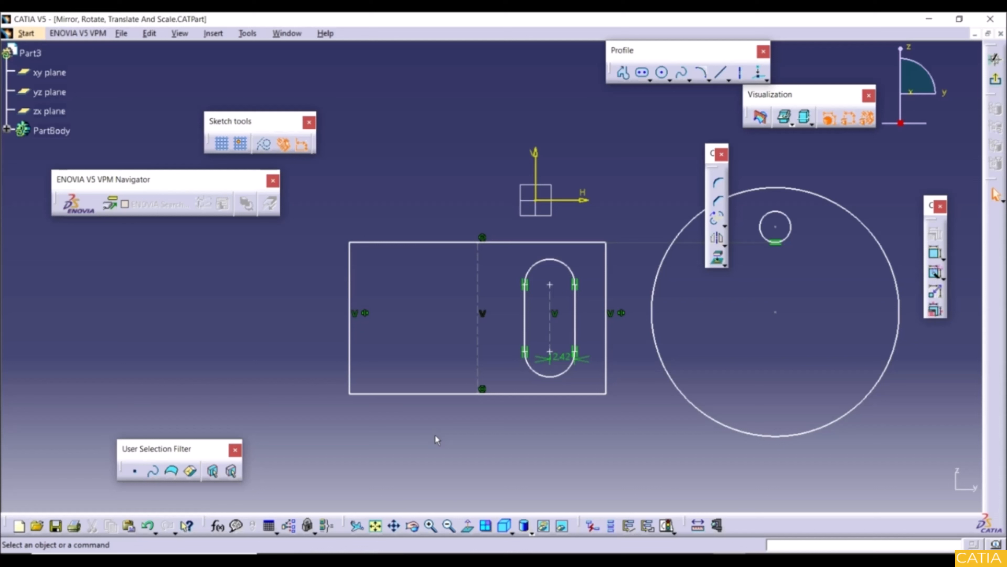
Step: Try translating the slot horizontally from its upper arc centre as three duplicated instances toward the rectangle's other half, and undo the copies
{"action": "left_click", "coordinate": [720, 238]}
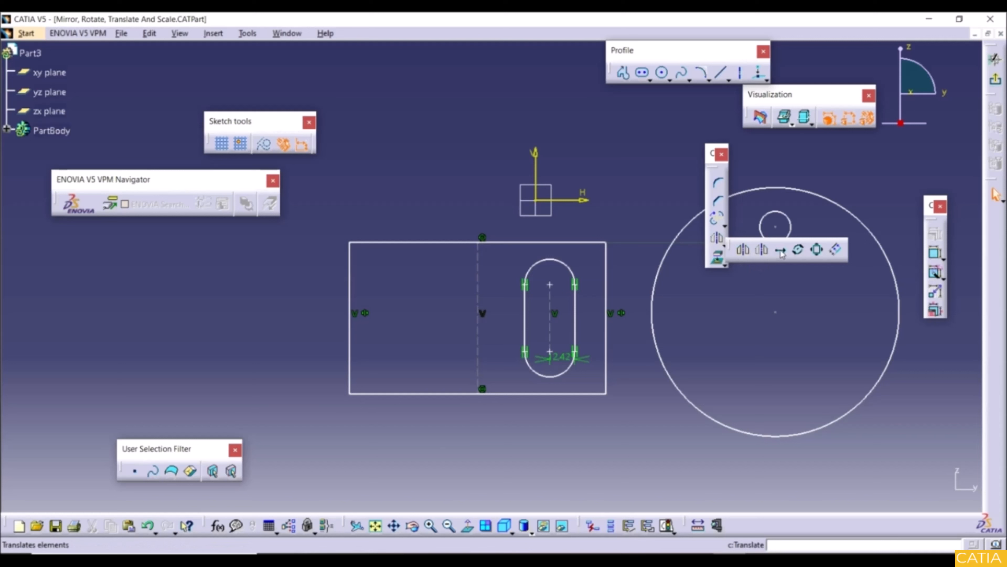
{"action": "left_click", "coordinate": [781, 251]}
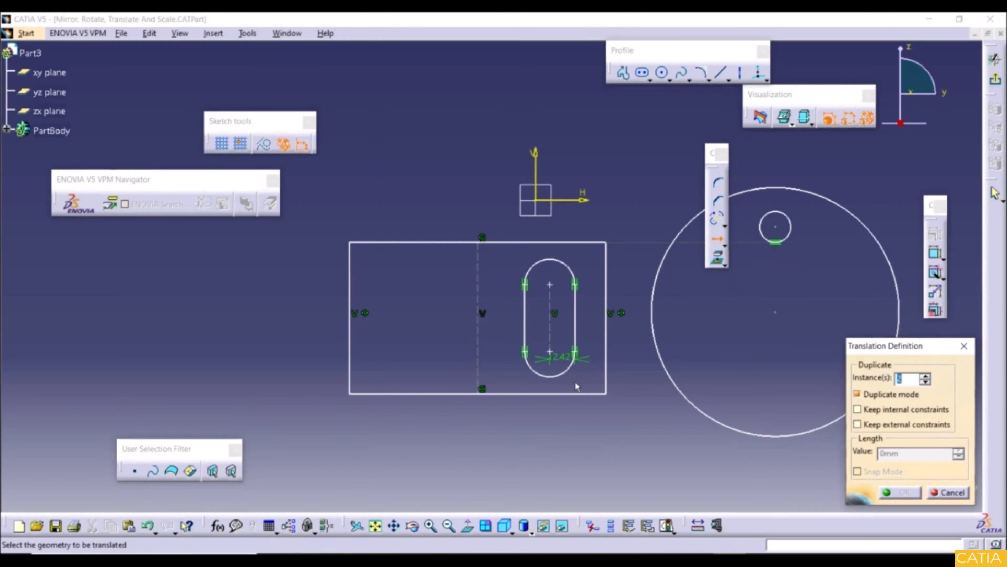
{"action": "left_click_drag", "start_coordinate": [511, 250], "coordinate": [591, 389]}
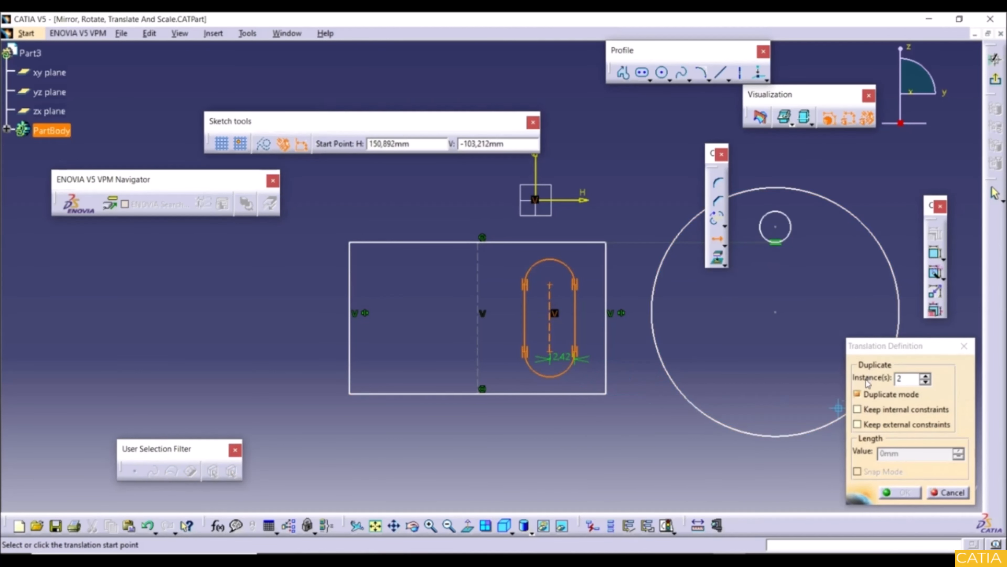
{"action": "left_click", "coordinate": [925, 376]}
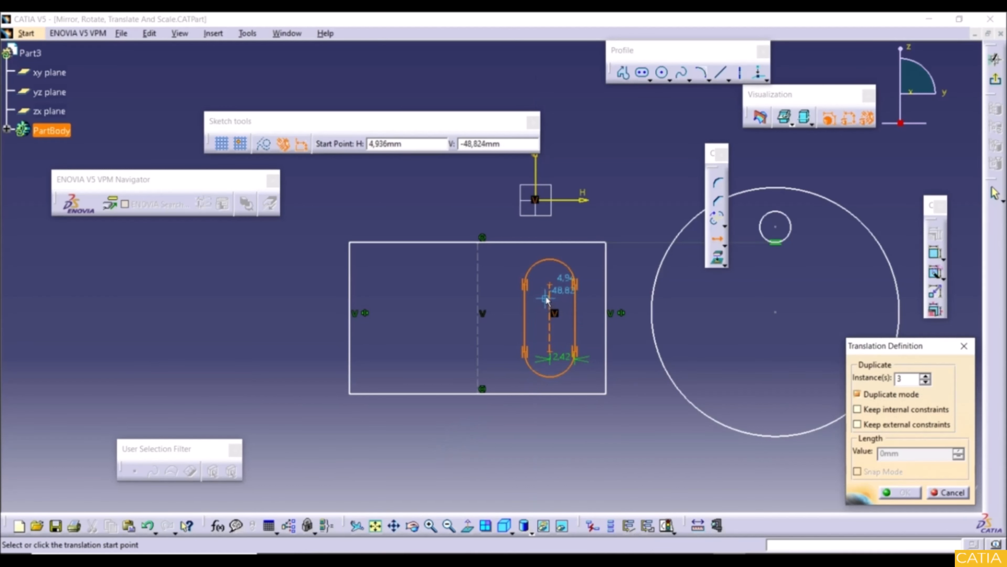
{"action": "left_click", "coordinate": [553, 285]}
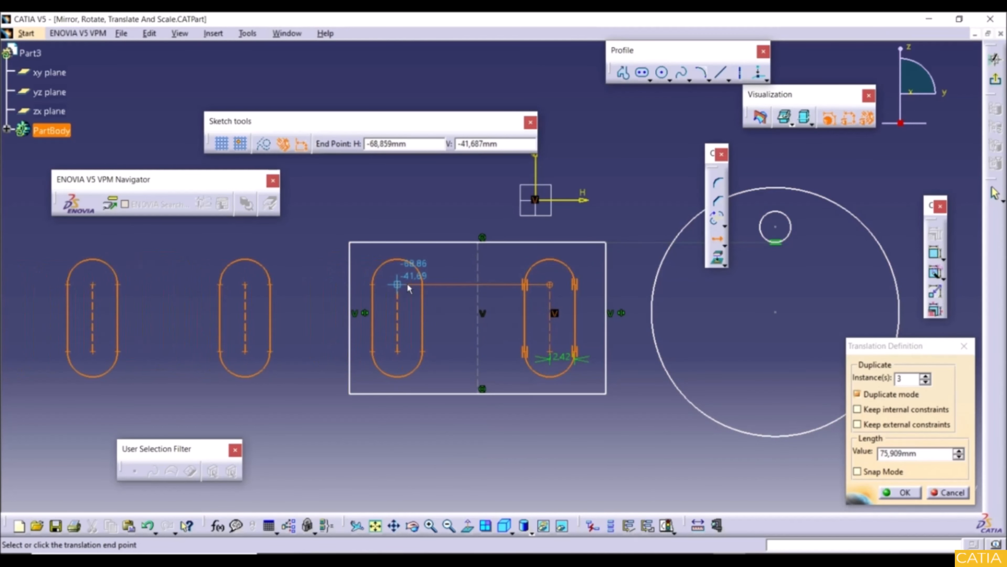
{"action": "left_click", "coordinate": [420, 285]}
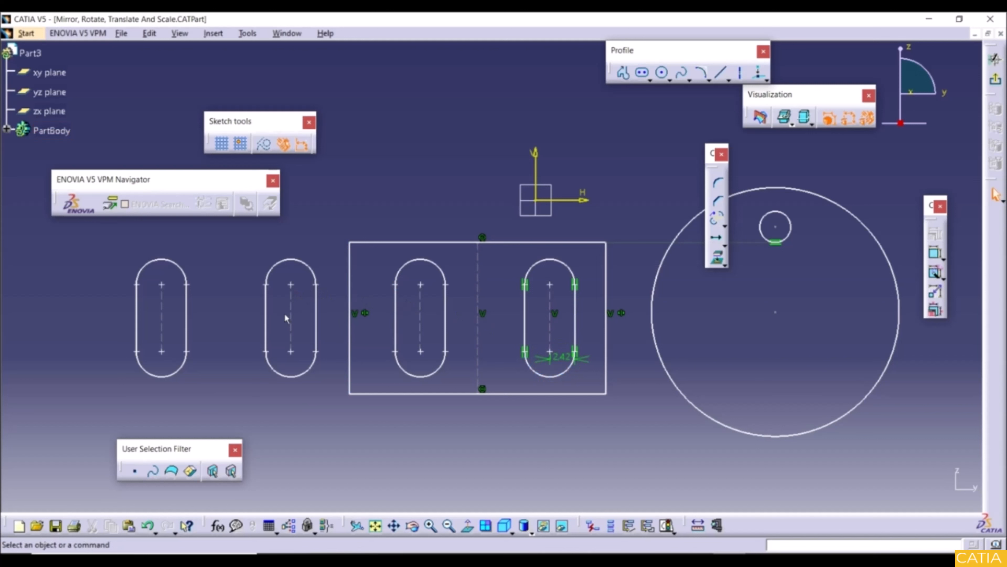
{"action": "left_click", "coordinate": [147, 526]}
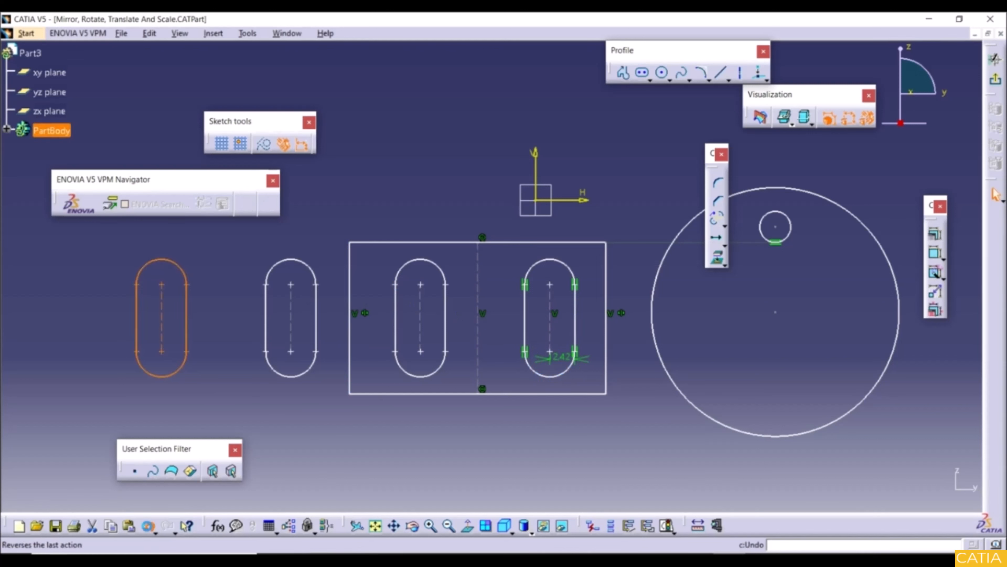
{"action": "left_click", "coordinate": [147, 526]}
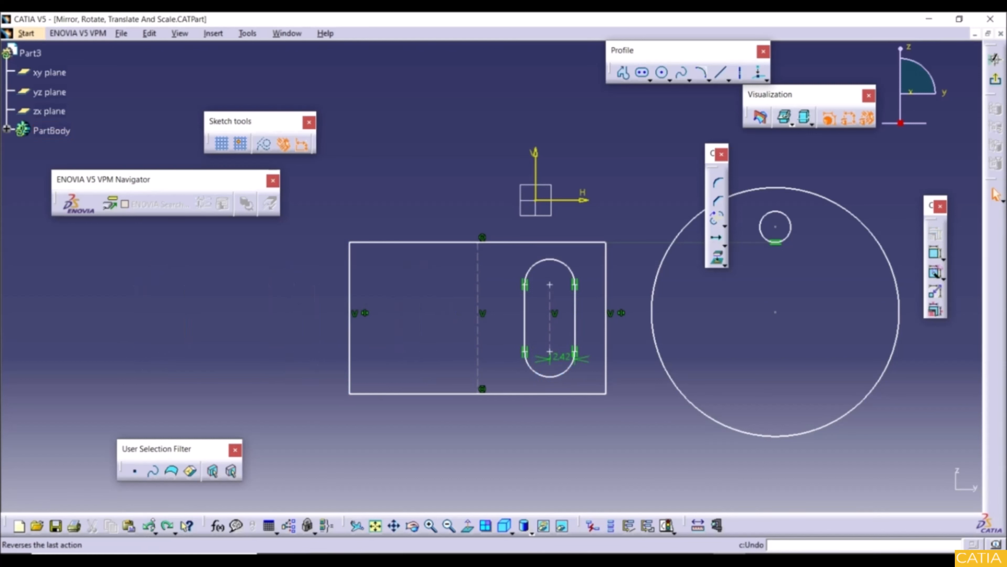
Step: Translate three copies of the slot horizontally at 150 mm spacing past the rectangle's left side, keeping internal and external constraints
{"action": "left_click", "coordinate": [717, 238]}
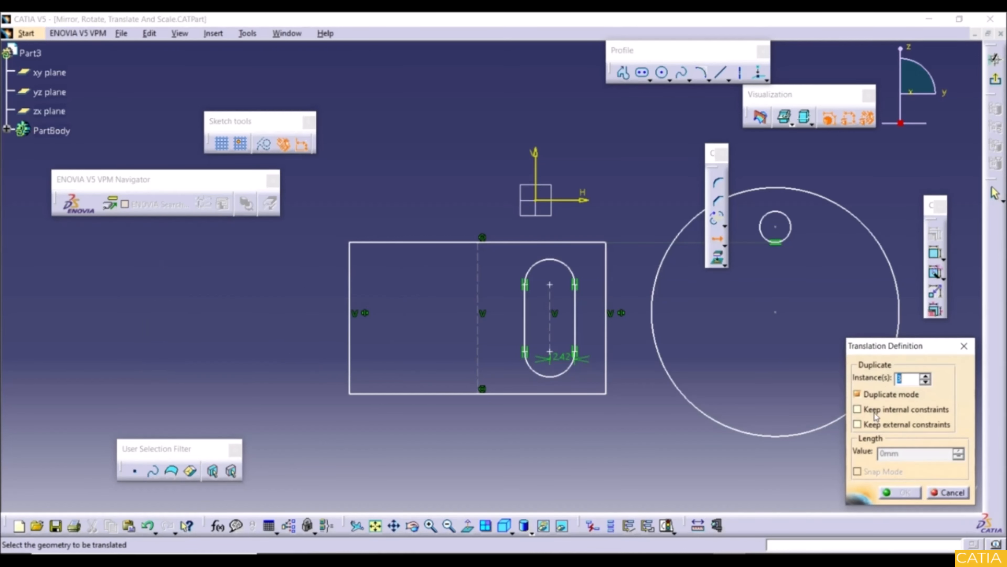
{"action": "left_click", "coordinate": [914, 409]}
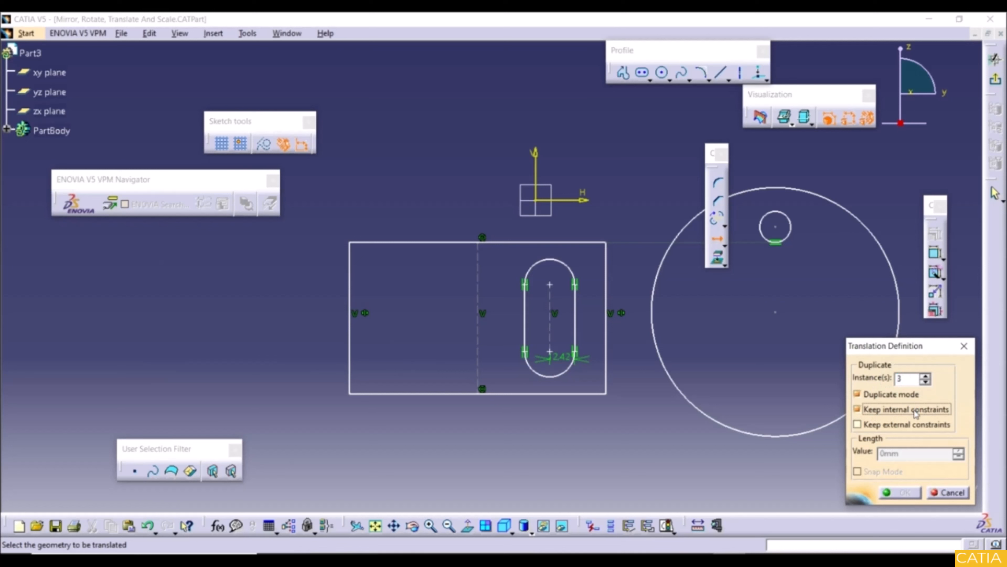
{"action": "left_click", "coordinate": [894, 426]}
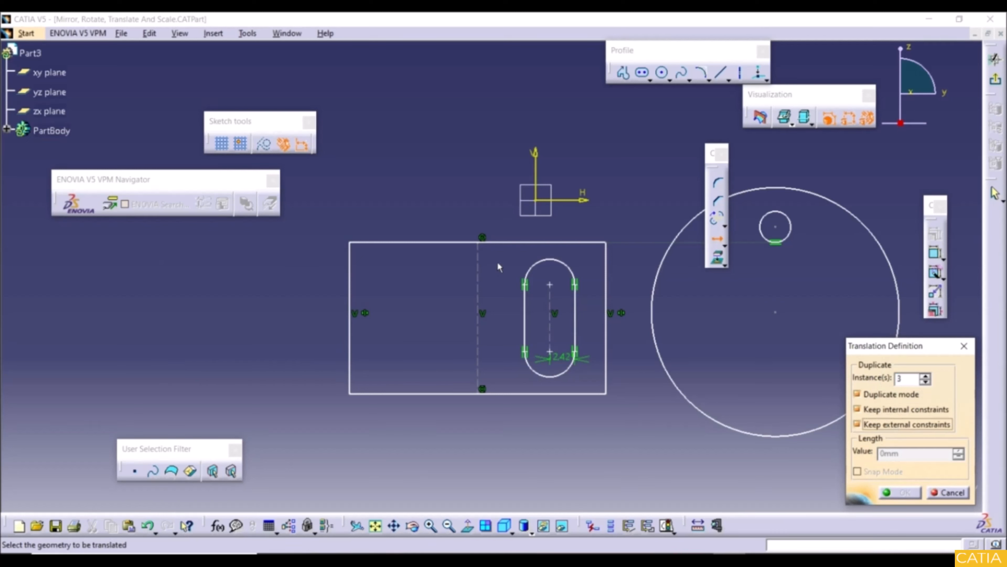
{"action": "left_click_drag", "start_coordinate": [503, 250], "coordinate": [594, 386]}
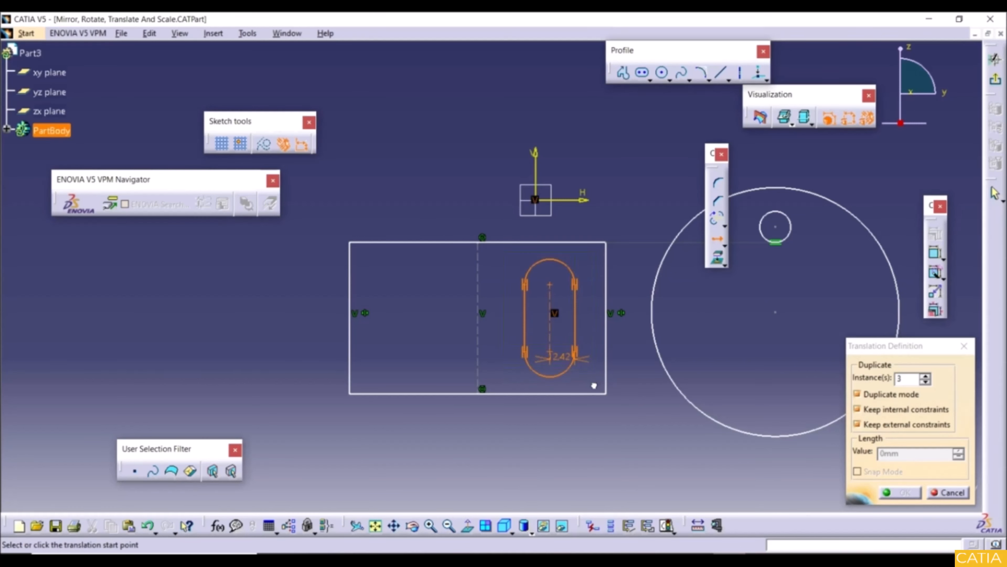
{"action": "left_click", "coordinate": [550, 285]}
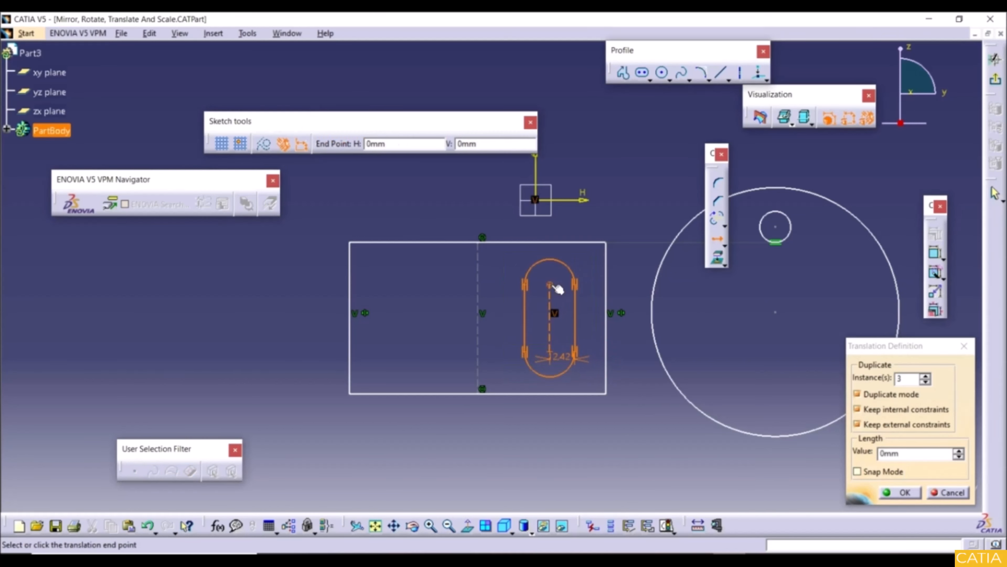
{"action": "left_click", "coordinate": [899, 454]}
{"action": "double_click", "coordinate": [899, 454]}
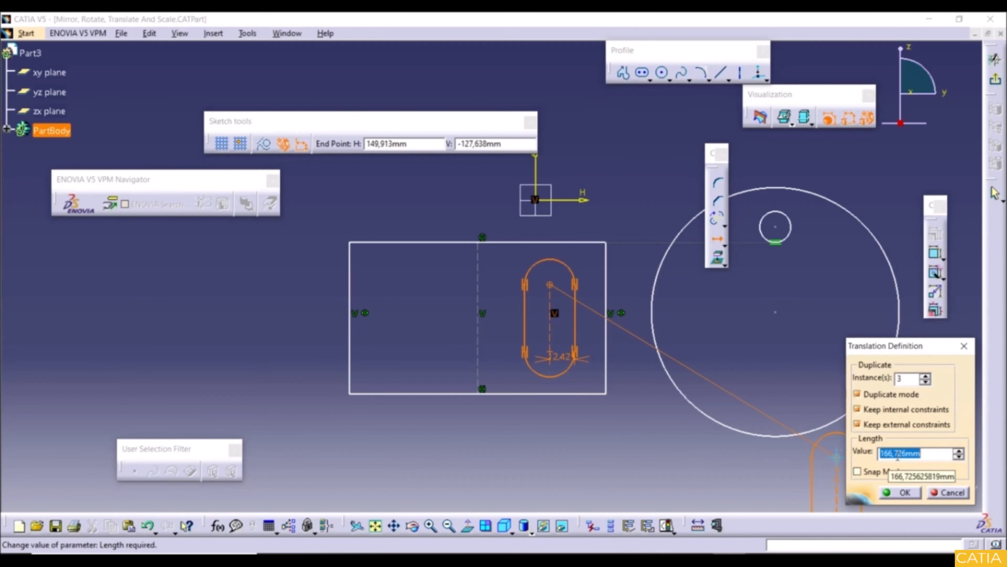
{"action": "type", "text": "150"}
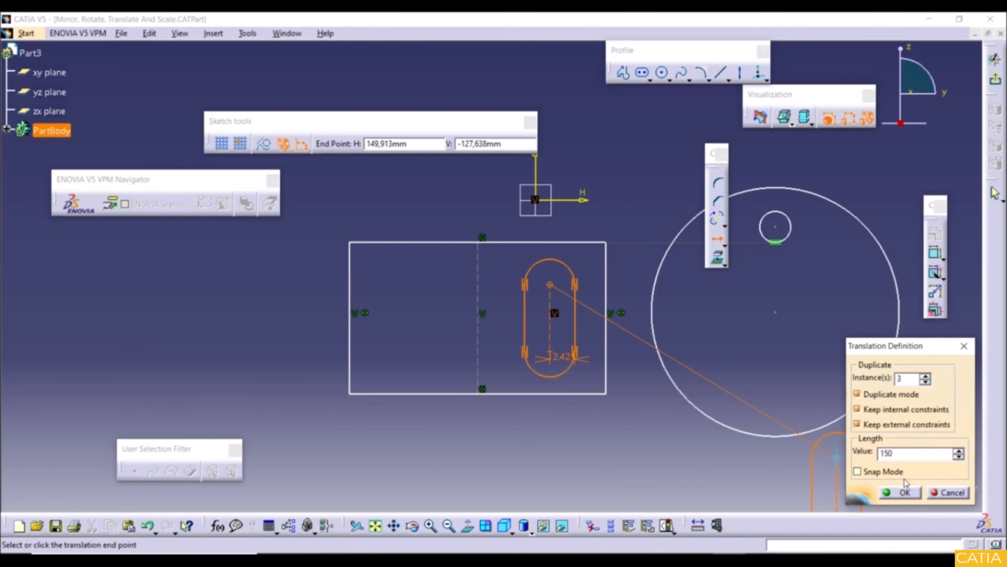
{"action": "left_click", "coordinate": [900, 492]}
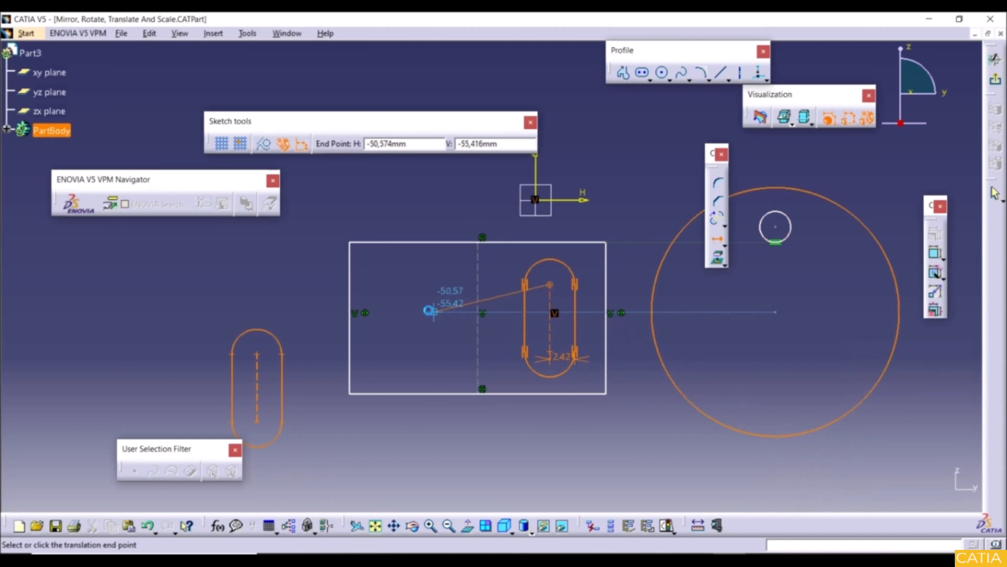
{"action": "left_click", "coordinate": [399, 289]}
Step: Examine the translated slot copies and the constraints they carry, including the copy nearest the rectangle
{"action": "mouse_move", "coordinate": [403, 306]}
{"action": "middle_mouse_down"}
{"action": "mouse_move", "coordinate": [479, 372]}
{"action": "mouse_move", "coordinate": [391, 349]}
{"action": "middle_mouse_up"}
{"action": "middle_click_drag", "start_coordinate": [275, 319], "coordinate": [411, 392]}
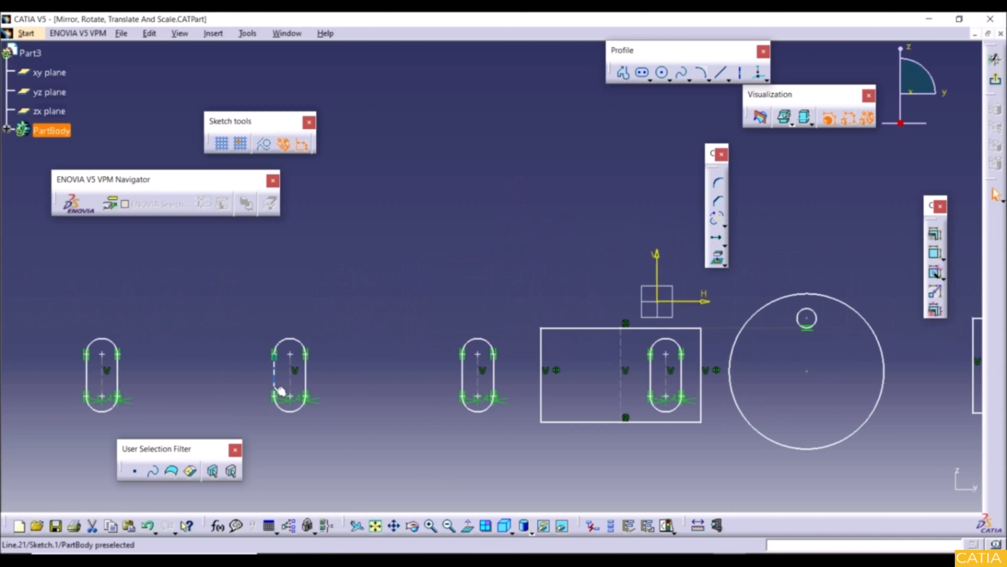
{"action": "middle_click_drag", "start_coordinate": [417, 430], "coordinate": [423, 426]}
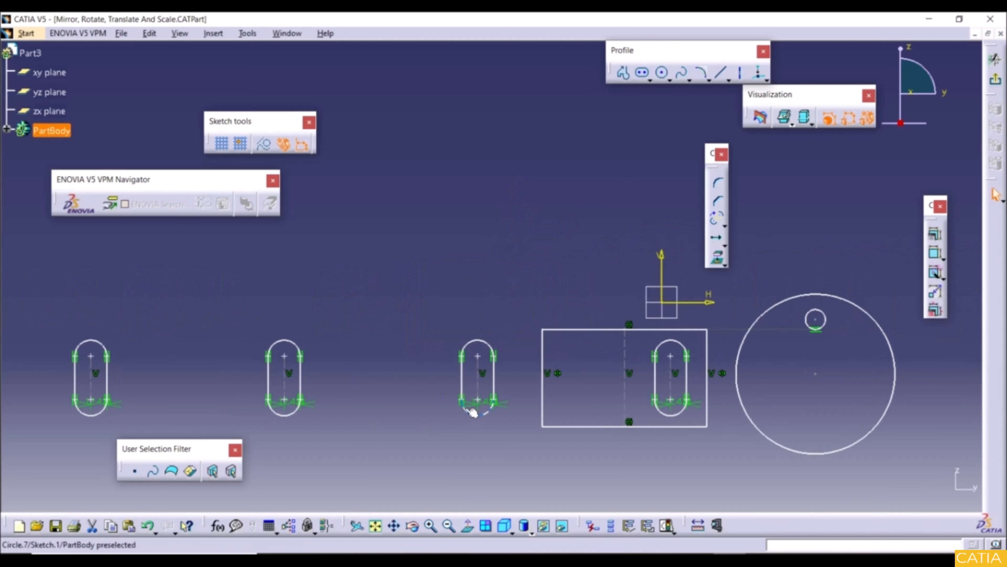
{"action": "left_click", "coordinate": [478, 407]}
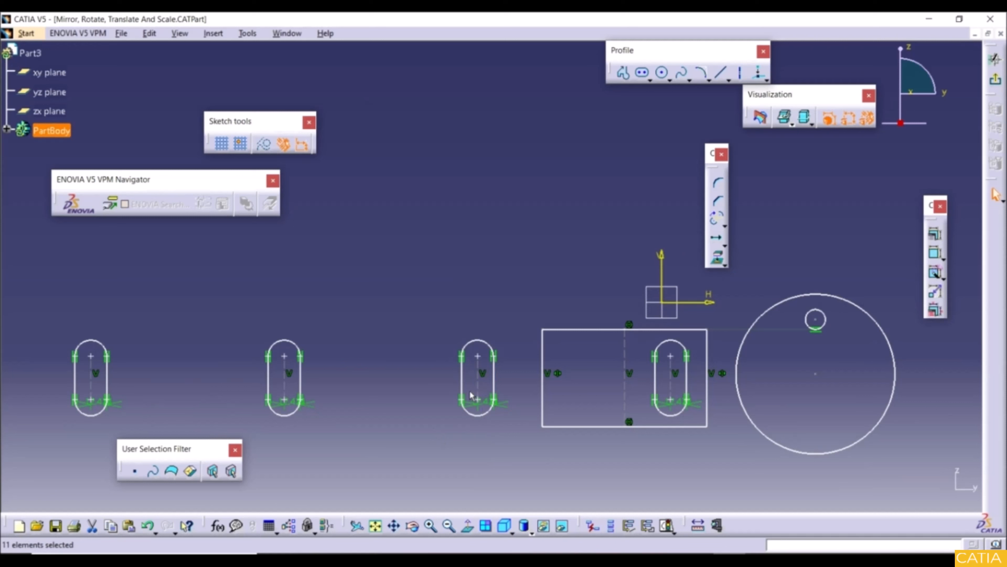
{"action": "middle_click_drag", "start_coordinate": [546, 405], "coordinate": [586, 460]}
{"action": "middle_click_drag", "start_coordinate": [624, 279], "coordinate": [610, 243]}
{"action": "left_click", "coordinate": [610, 243]}
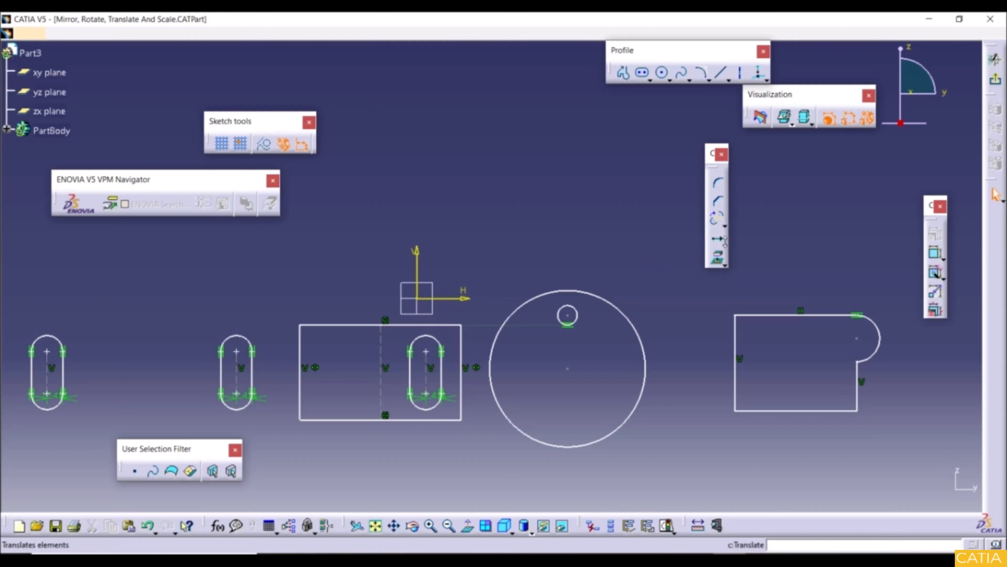
Step: Rotate one duplicate of the small circle about the large circle's centre, placing the copy directly to the right of that centre
{"action": "left_click", "coordinate": [724, 264]}
{"action": "left_click", "coordinate": [797, 254]}
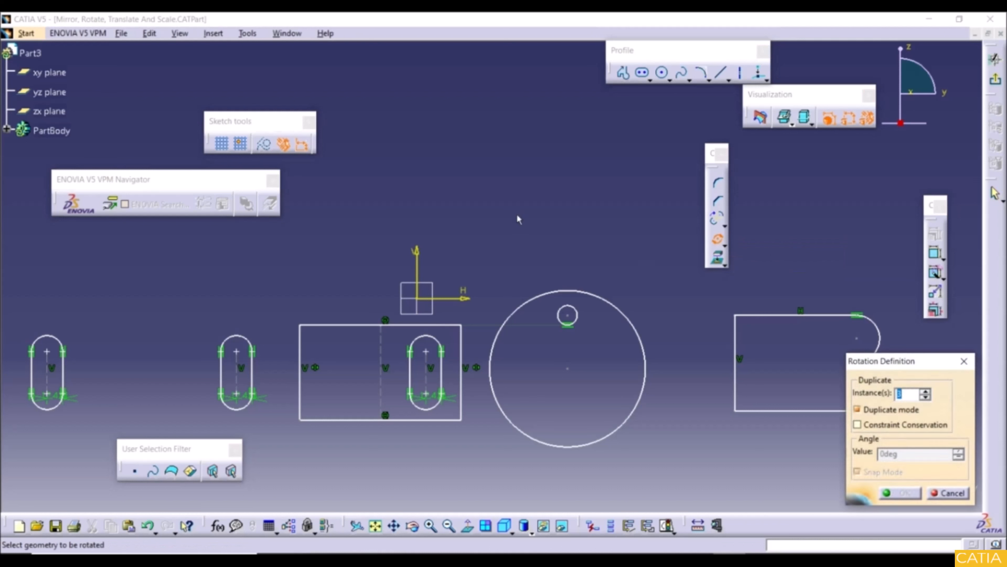
{"action": "left_click", "coordinate": [576, 313]}
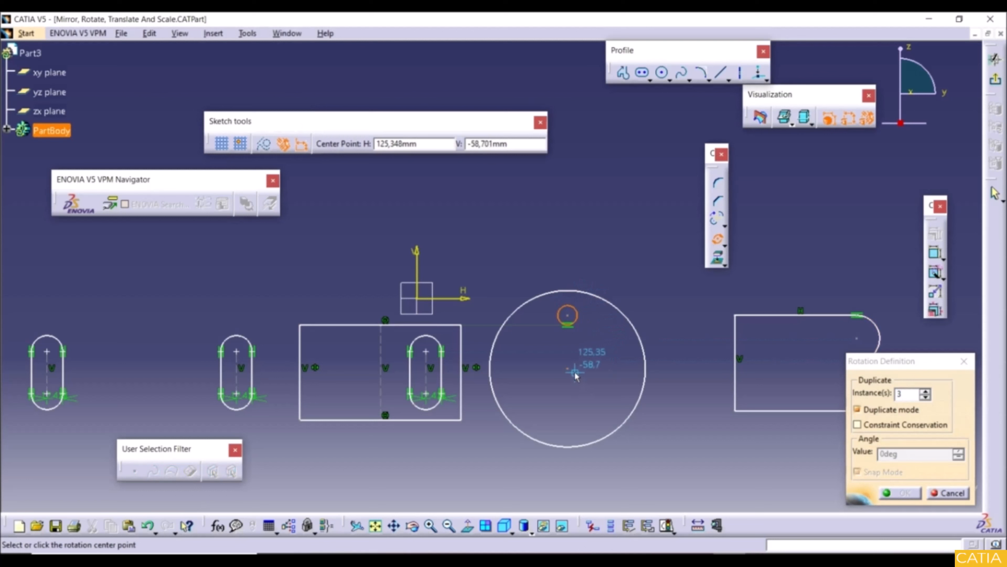
{"action": "left_click", "coordinate": [568, 368]}
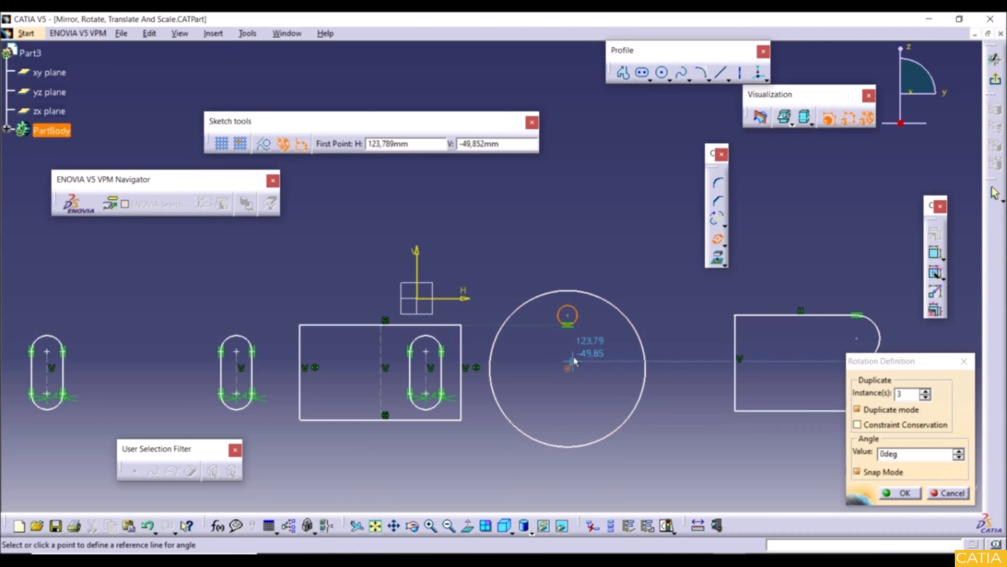
{"action": "left_click", "coordinate": [571, 316]}
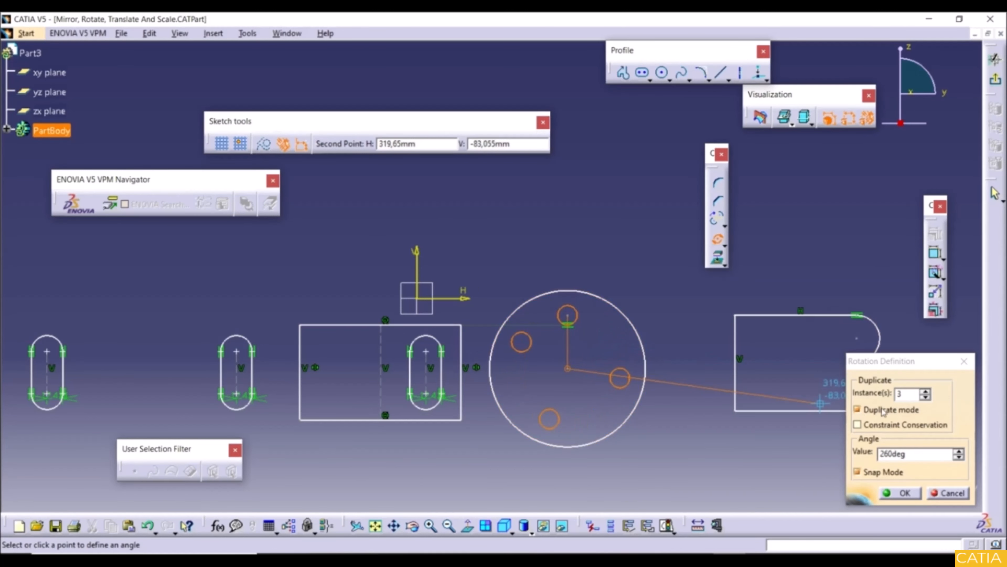
{"action": "left_click", "coordinate": [928, 398]}
{"action": "left_click", "coordinate": [928, 398]}
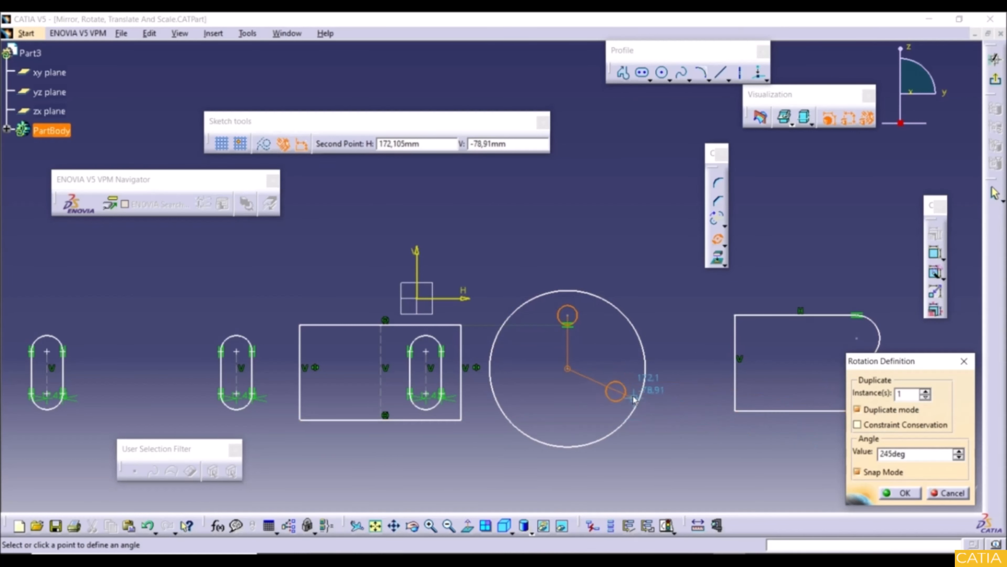
{"action": "left_click", "coordinate": [625, 370]}
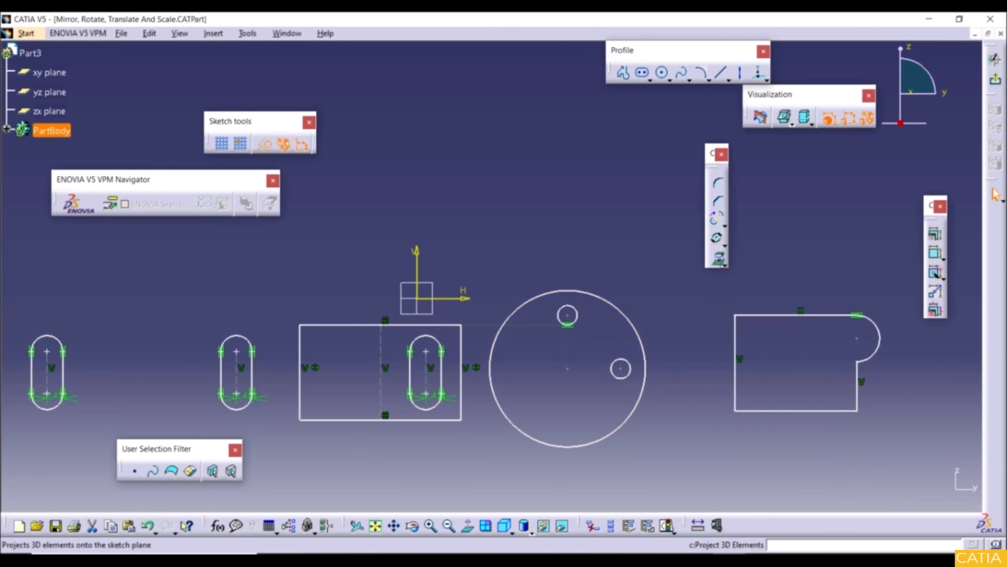
Step: Rotate the copied small circle to directly below the large circle's centre with Duplicate mode off, and delete it
{"action": "left_click", "coordinate": [716, 237]}
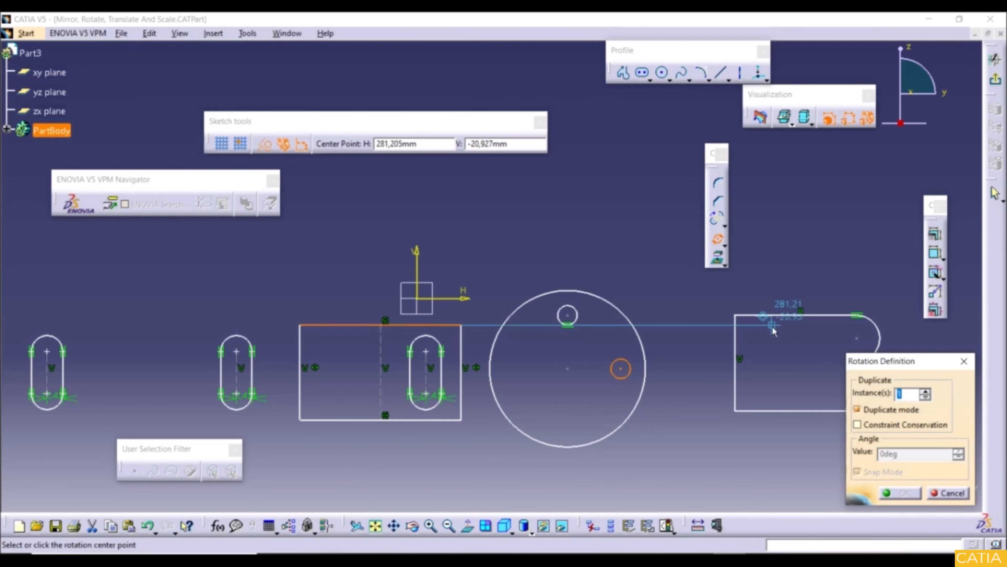
{"action": "left_click", "coordinate": [567, 369]}
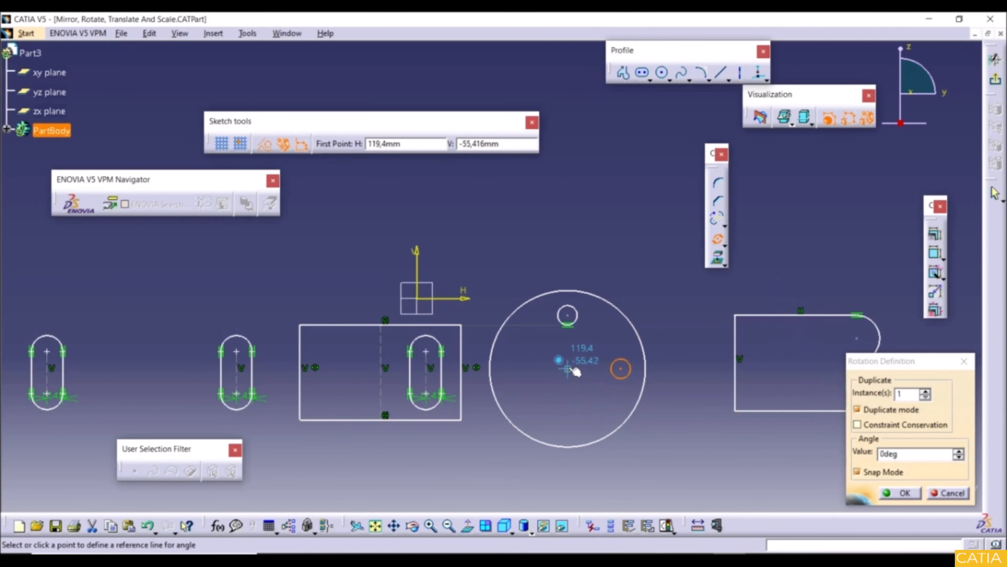
{"action": "left_click", "coordinate": [620, 368]}
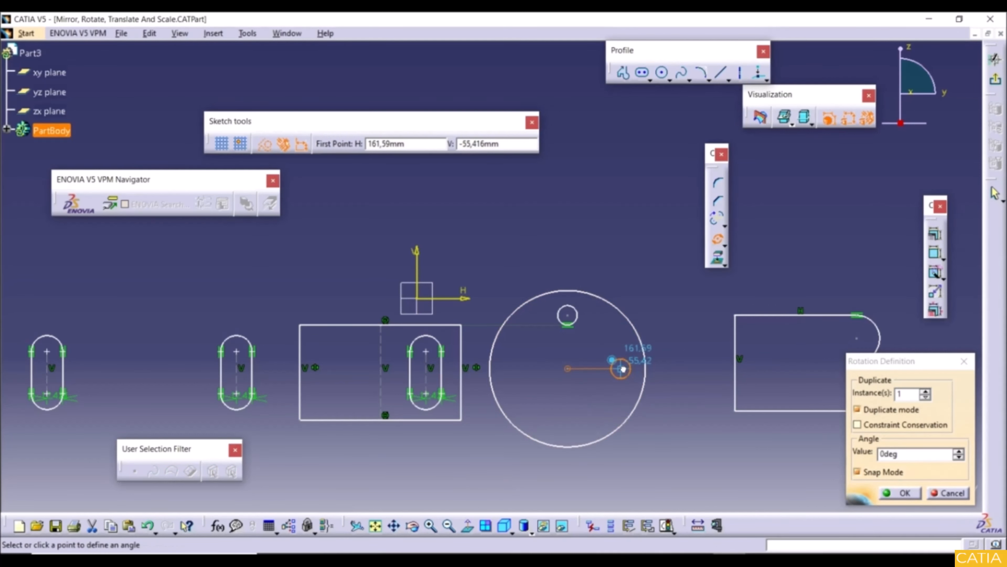
{"action": "left_click", "coordinate": [858, 410]}
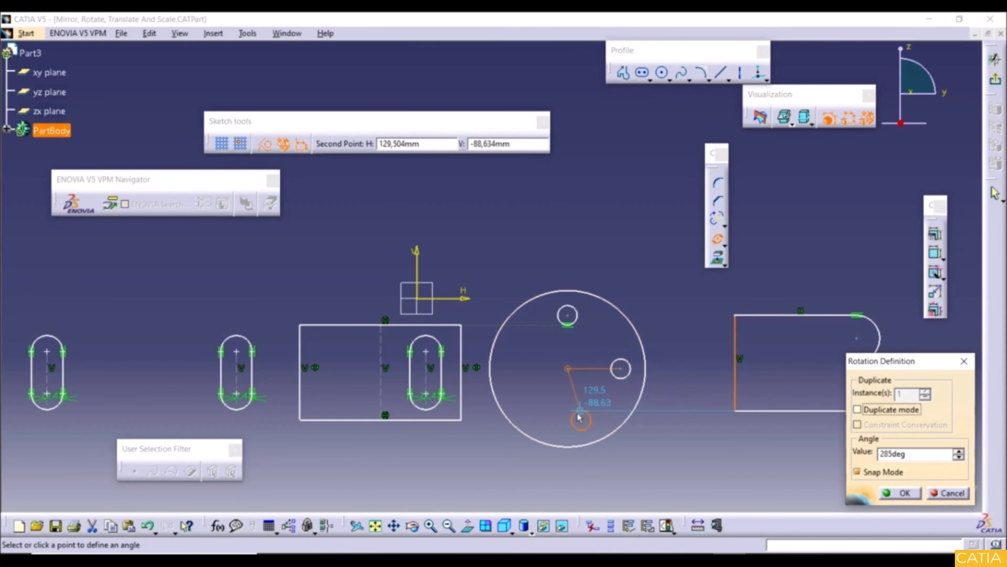
{"action": "left_click", "coordinate": [568, 417]}
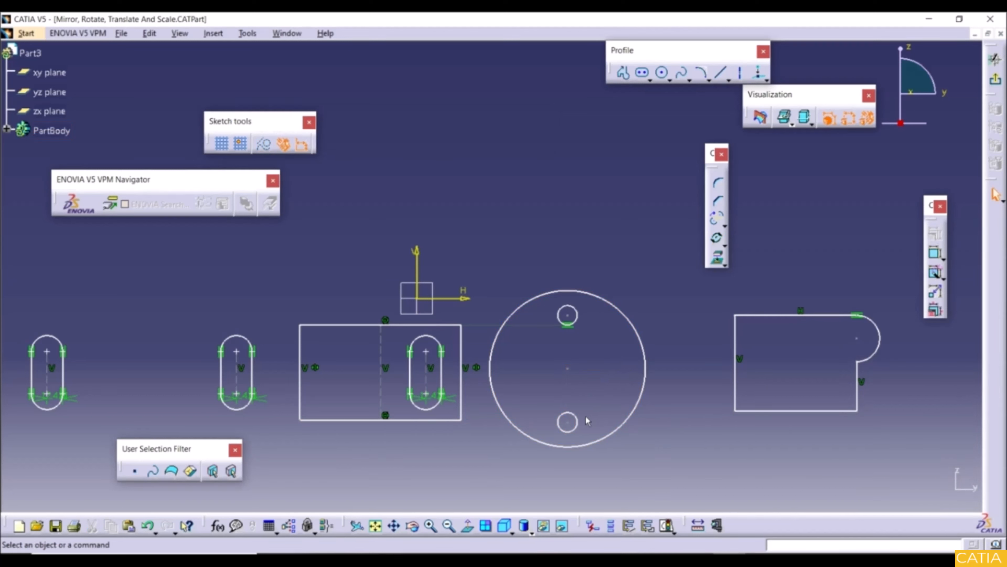
{"action": "left_click", "coordinate": [578, 426]}
{"action": "key", "text": "Delete"}
Step: Rotate three duplicates of the small upper circle about the large circle's centre at 60° spacing, without conserving constraints
{"action": "left_click", "coordinate": [716, 238]}
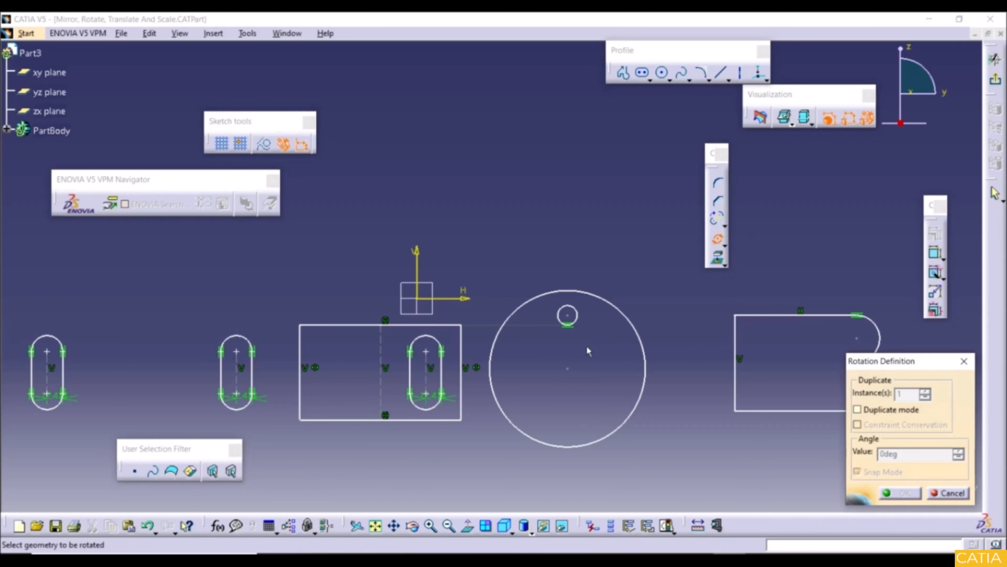
{"action": "left_click", "coordinate": [579, 324]}
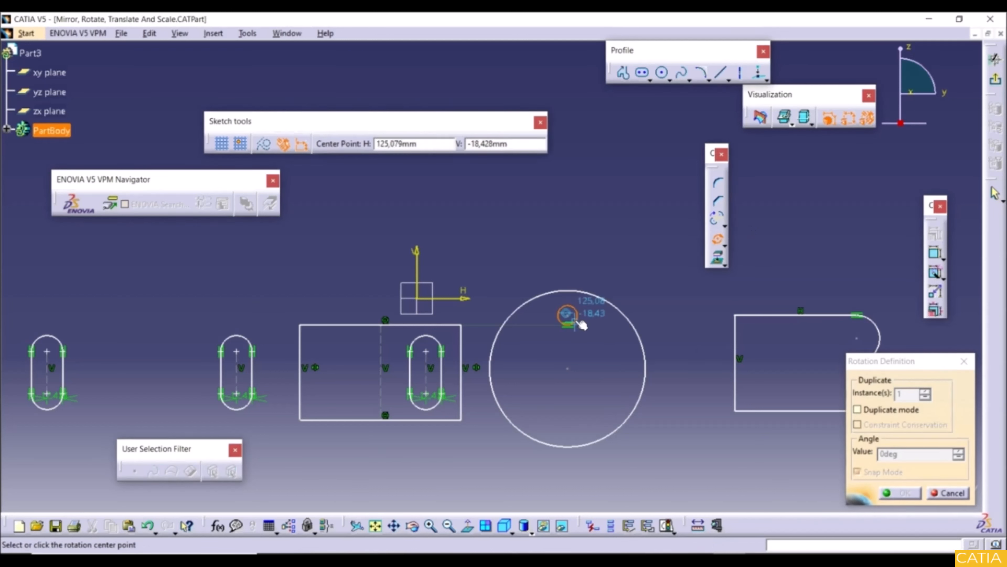
{"action": "left_click", "coordinate": [569, 369]}
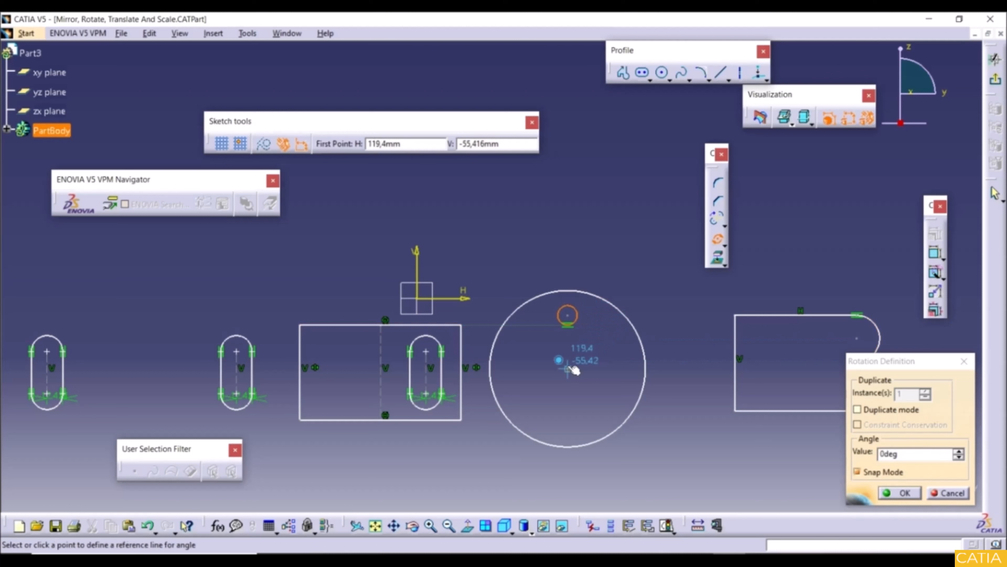
{"action": "left_click", "coordinate": [572, 317]}
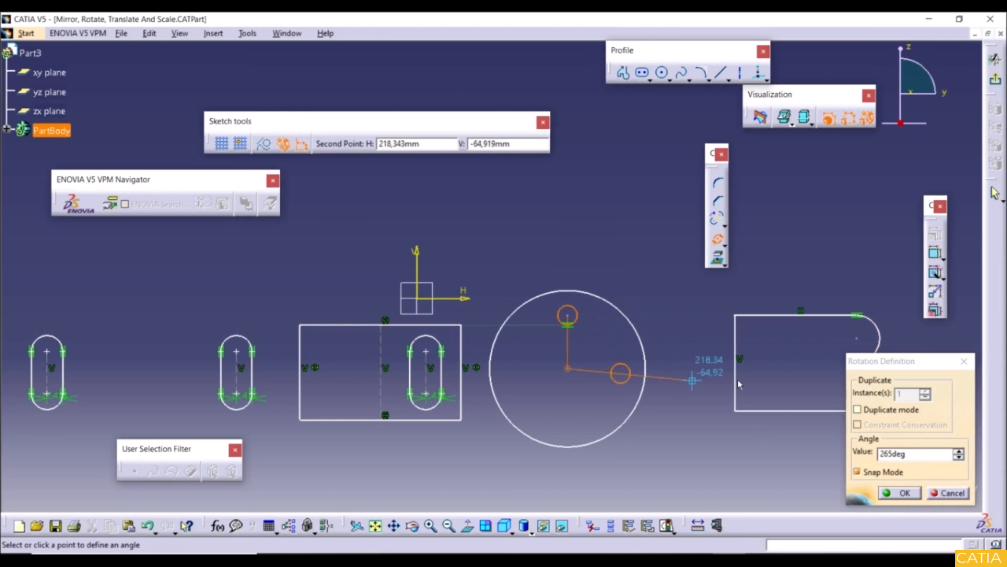
{"action": "left_click", "coordinate": [860, 411]}
{"action": "left_click", "coordinate": [926, 391]}
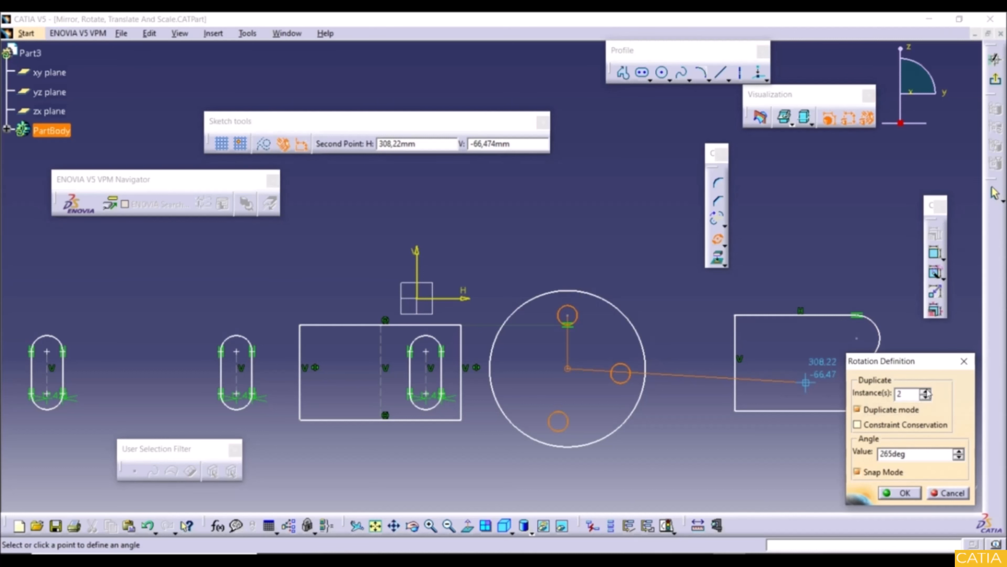
{"action": "left_click", "coordinate": [925, 391]}
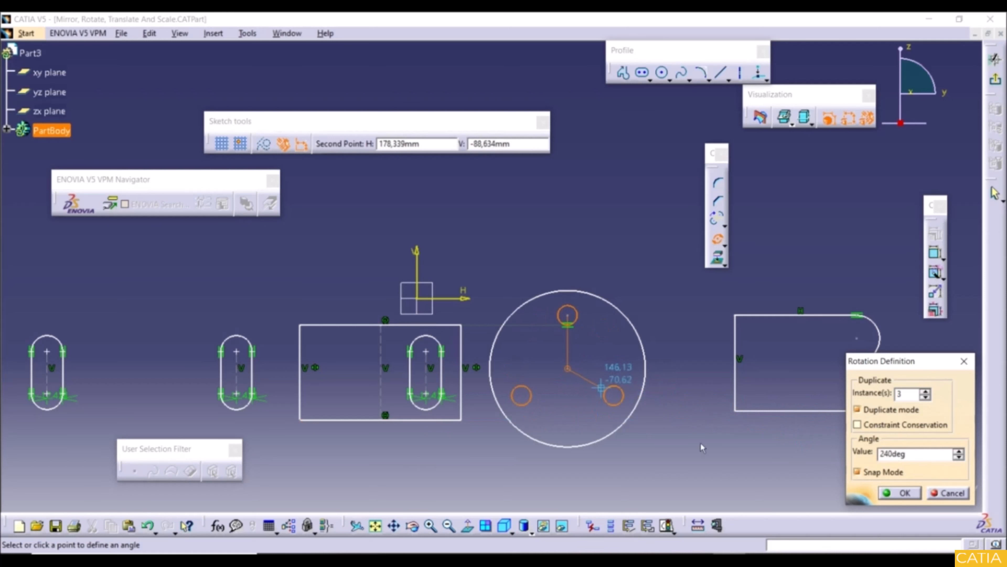
{"action": "double_click", "coordinate": [907, 455]}
{"action": "type", "text": "60"}
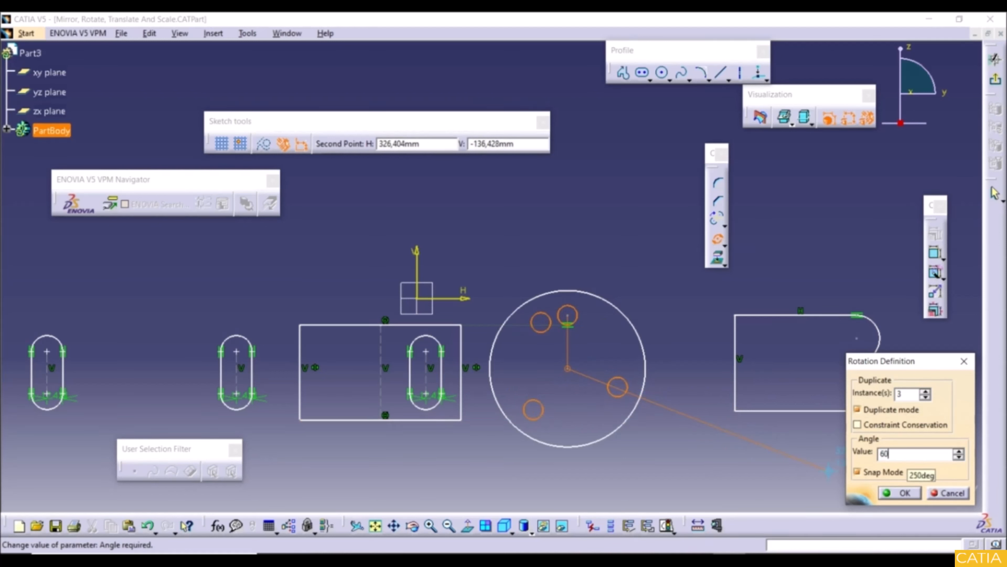
{"action": "key", "text": "Return"}
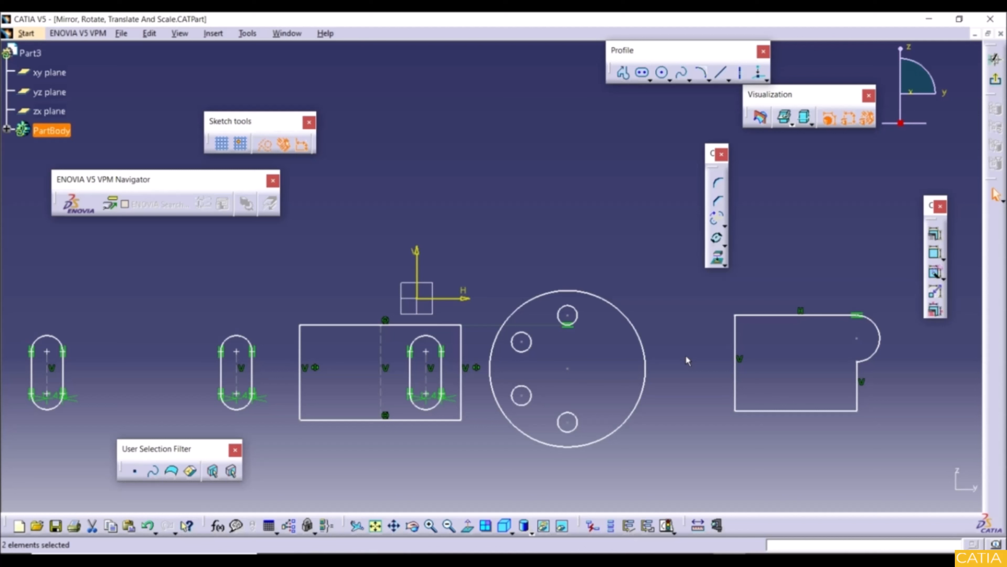
Step: Scale the profile with the rounded end by 2 about its lower-left corner with Duplicate mode off, and undo the scaling
{"action": "mouse_move", "coordinate": [686, 358]}
{"action": "middle_mouse_down"}
{"action": "mouse_move", "coordinate": [704, 412]}
{"action": "mouse_move", "coordinate": [674, 381]}
{"action": "mouse_move", "coordinate": [648, 383]}
{"action": "mouse_move", "coordinate": [581, 348]}
{"action": "mouse_move", "coordinate": [552, 349]}
{"action": "middle_mouse_up"}
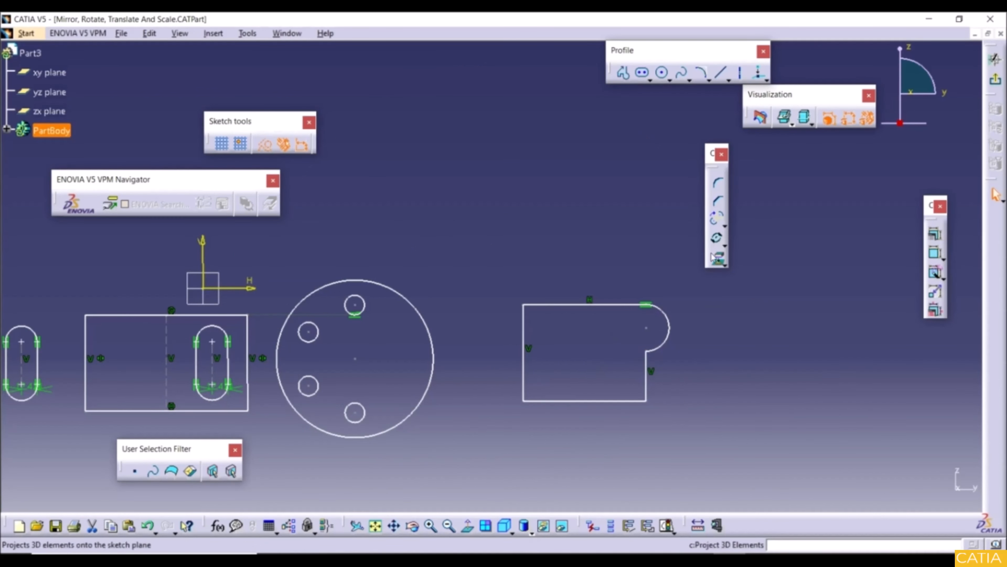
{"action": "left_click", "coordinate": [725, 249]}
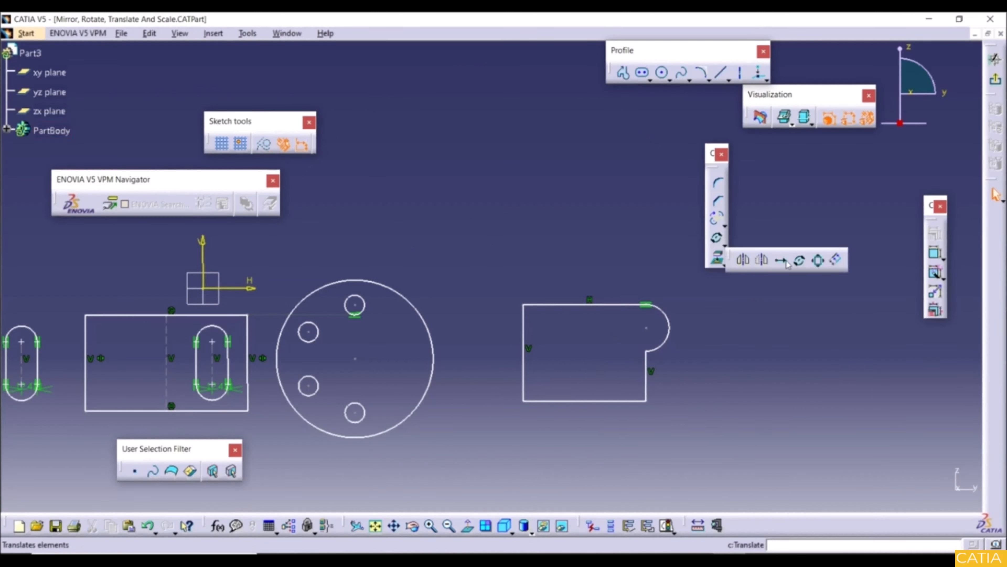
{"action": "left_click", "coordinate": [818, 260]}
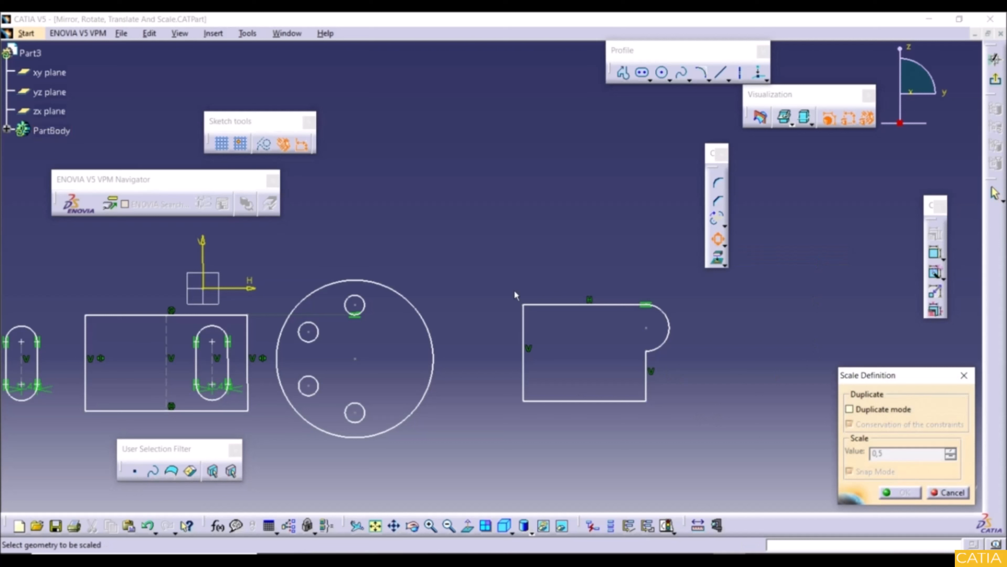
{"action": "mouse_move", "coordinate": [497, 278]}
{"action": "left_mouse_down"}
{"action": "mouse_move", "coordinate": [698, 440]}
{"action": "mouse_move", "coordinate": [687, 436]}
{"action": "left_mouse_up"}
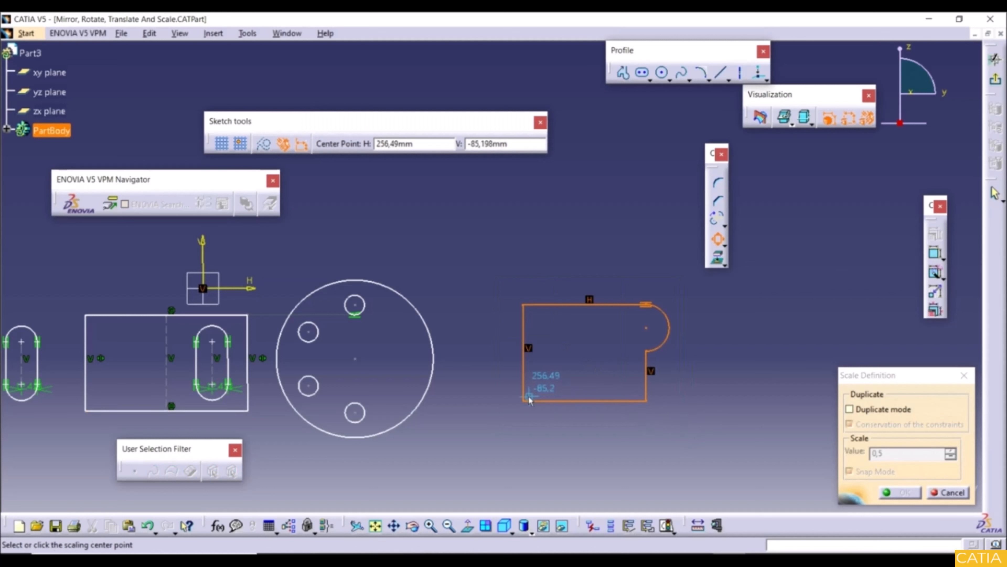
{"action": "left_click", "coordinate": [525, 401]}
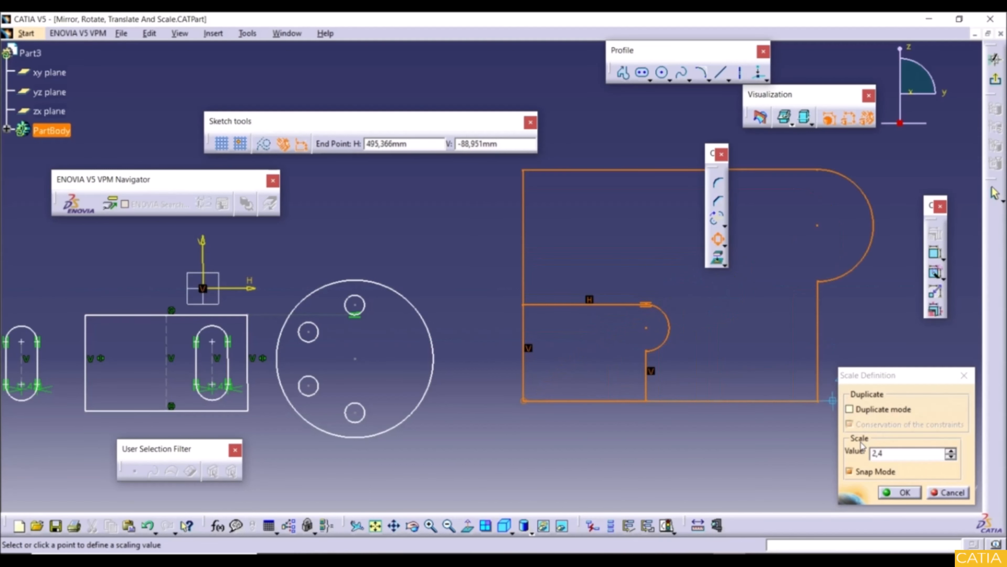
{"action": "double_click", "coordinate": [885, 453]}
{"action": "type", "text": "2"}
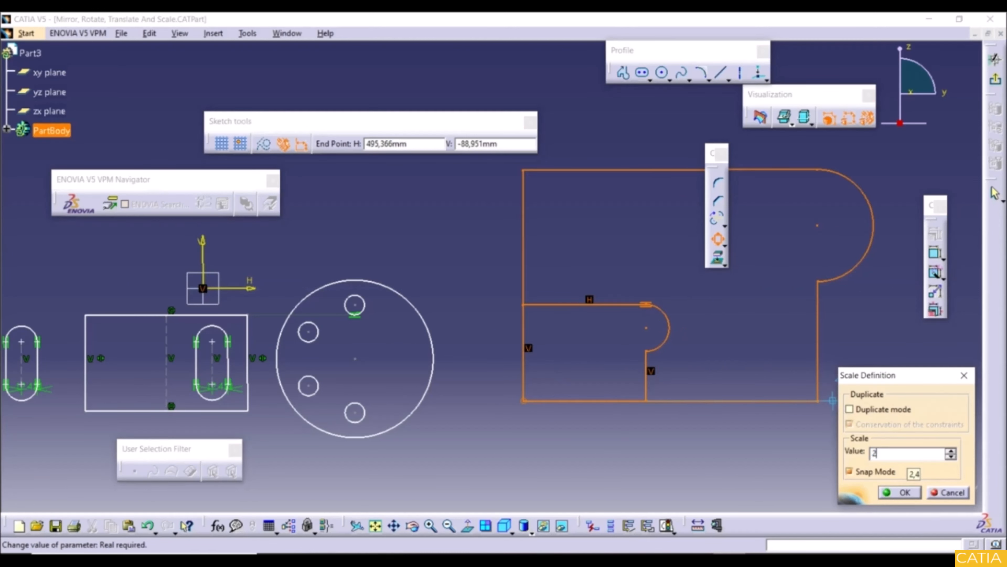
{"action": "left_click", "coordinate": [899, 492]}
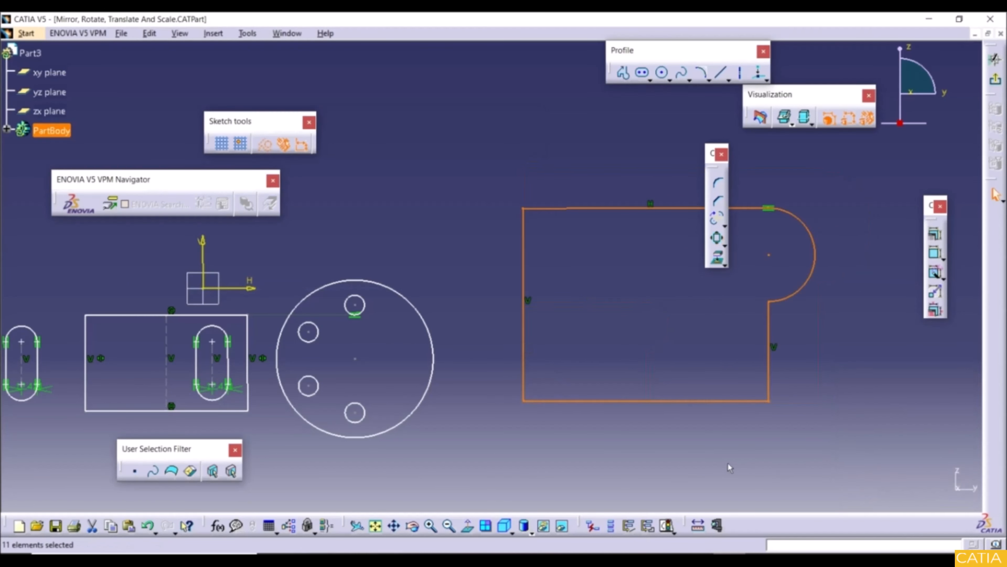
{"action": "middle_click_drag", "start_coordinate": [673, 325], "coordinate": [653, 367]}
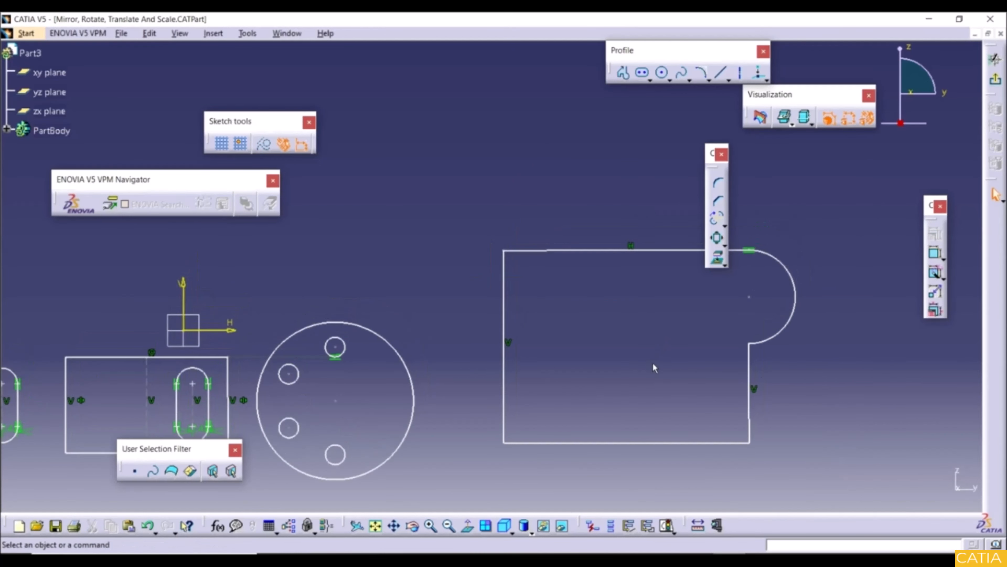
{"action": "left_click", "coordinate": [148, 525]}
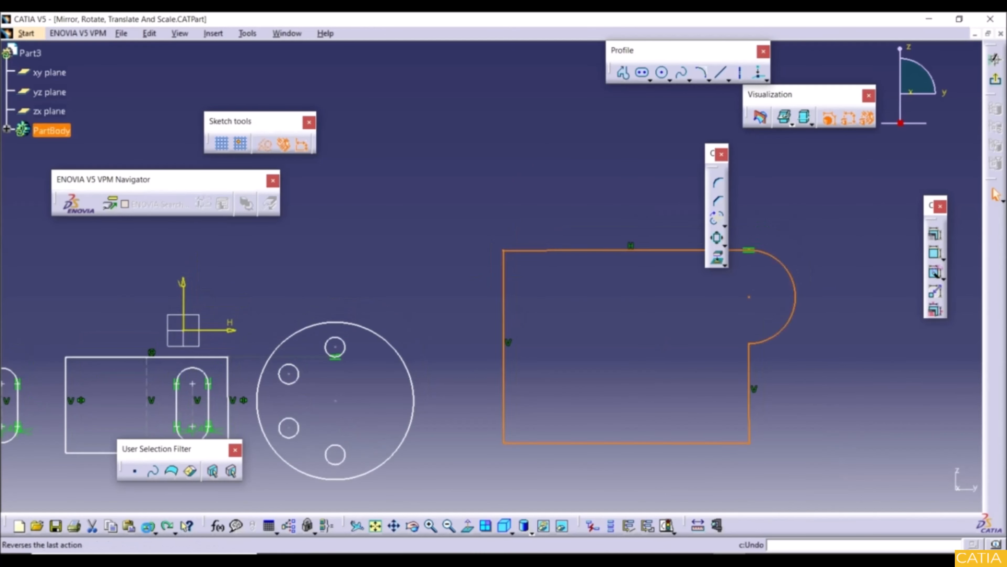
Step: Create a 0.5-scale duplicate of the profile from its lower-left corner, conserving the constraints, and undo it
{"action": "left_click", "coordinate": [717, 237]}
{"action": "left_click_drag", "start_coordinate": [468, 312], "coordinate": [692, 464]}
{"action": "left_click", "coordinate": [510, 444]}
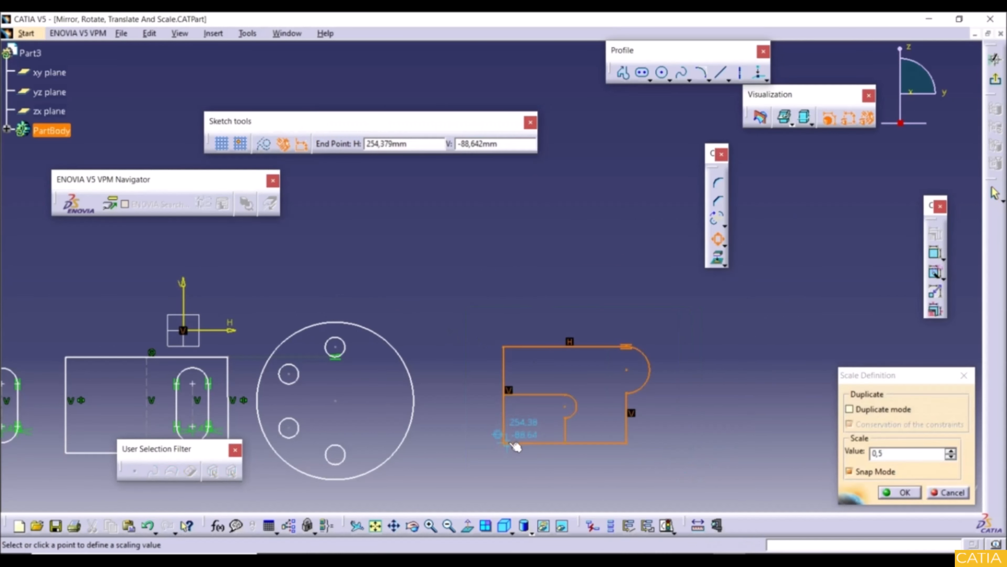
{"action": "left_click", "coordinate": [848, 408]}
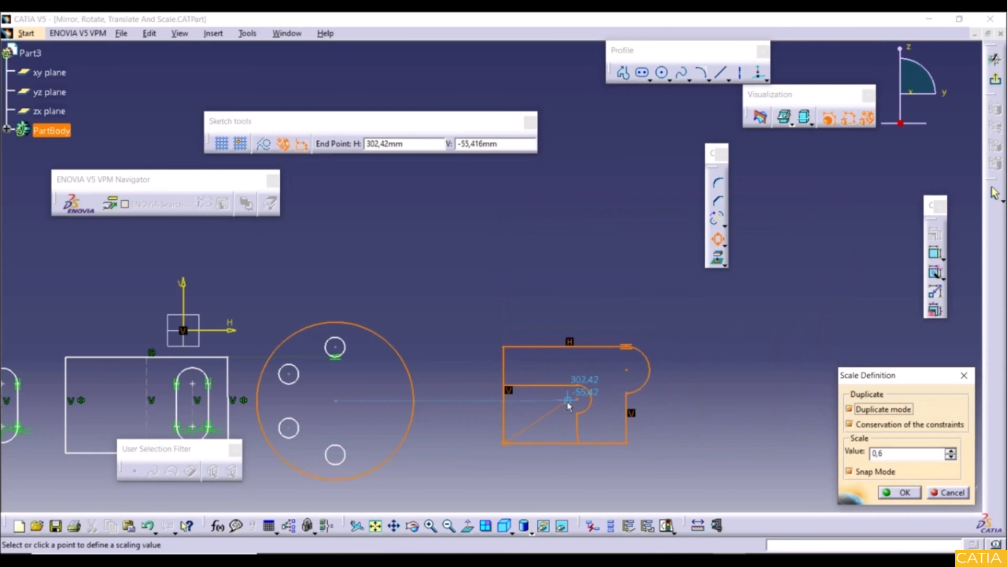
{"action": "double_click", "coordinate": [888, 457]}
{"action": "type", "text": "0.5"}
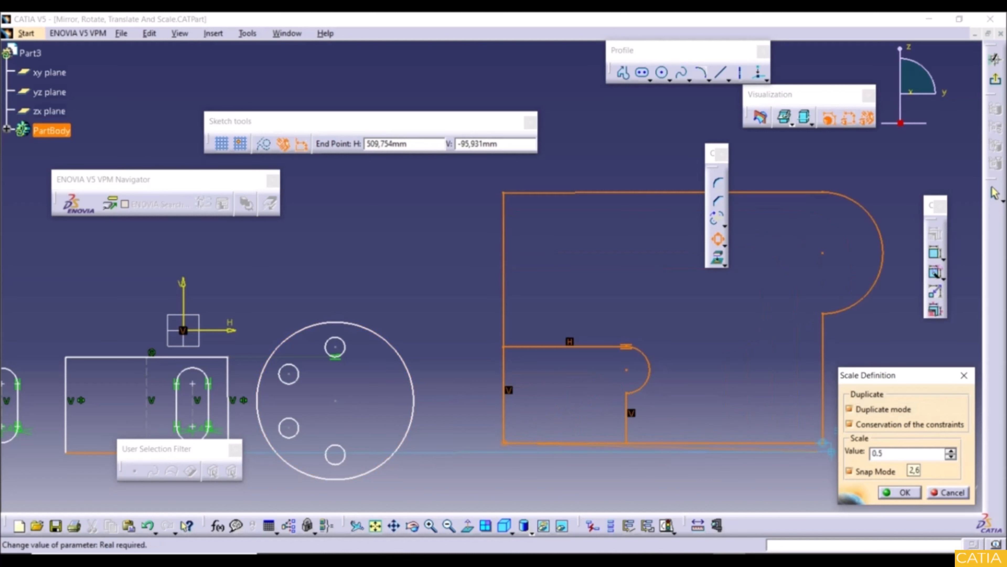
{"action": "key", "text": "Return"}
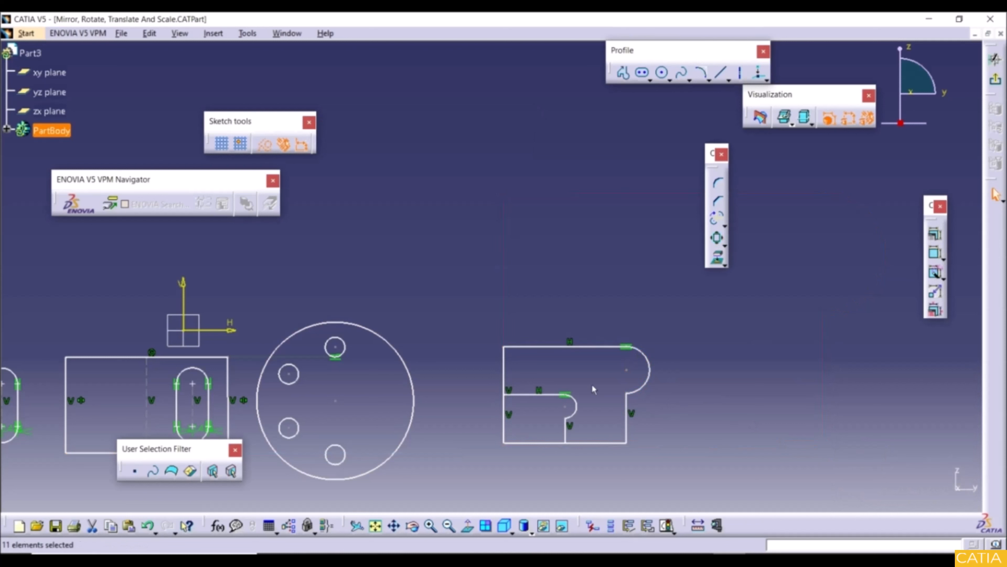
{"action": "left_click", "coordinate": [148, 526]}
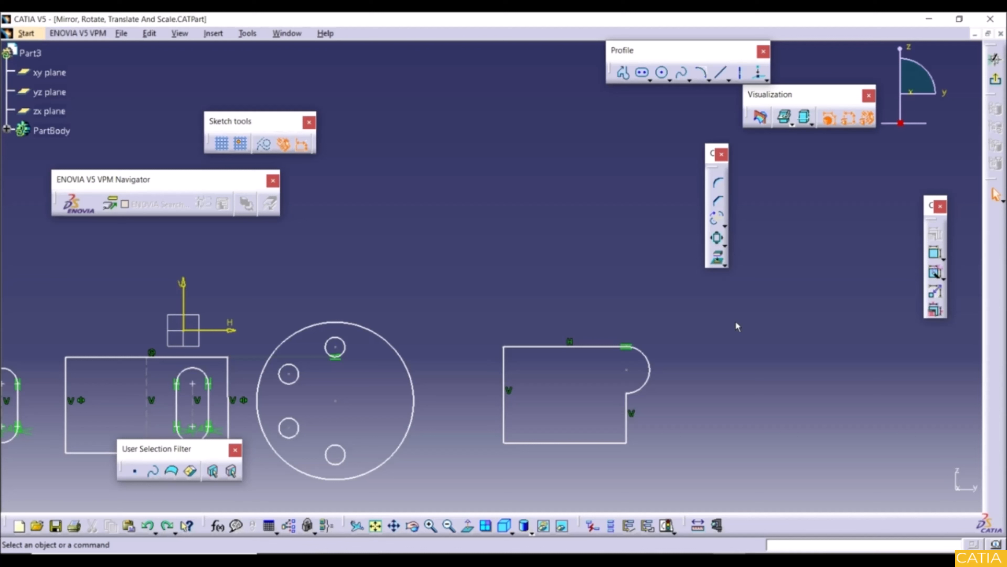
Step: Offset the whole profile with the rounded end outward by one instance, and undo the offset
{"action": "left_click", "coordinate": [726, 243]}
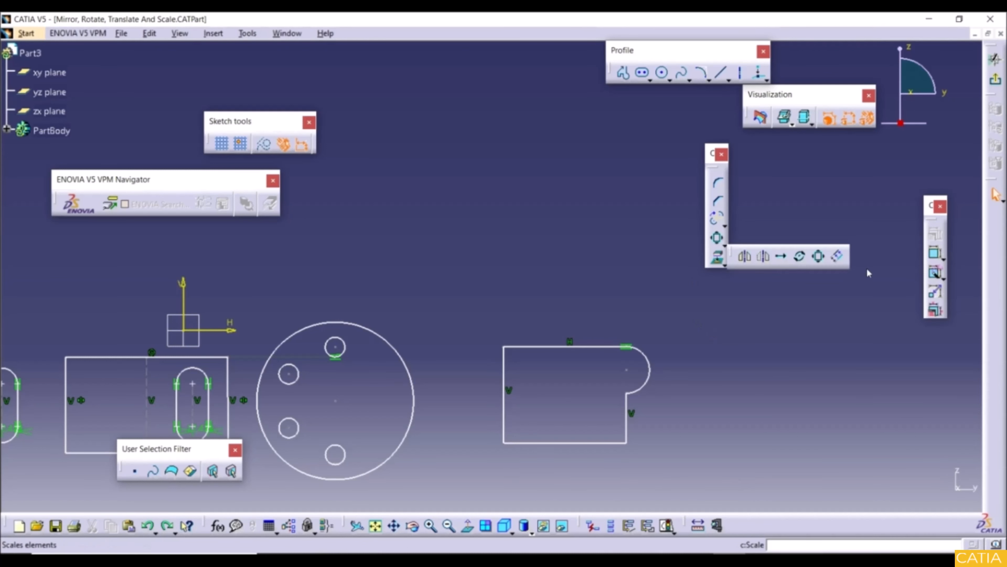
{"action": "left_click", "coordinate": [839, 257]}
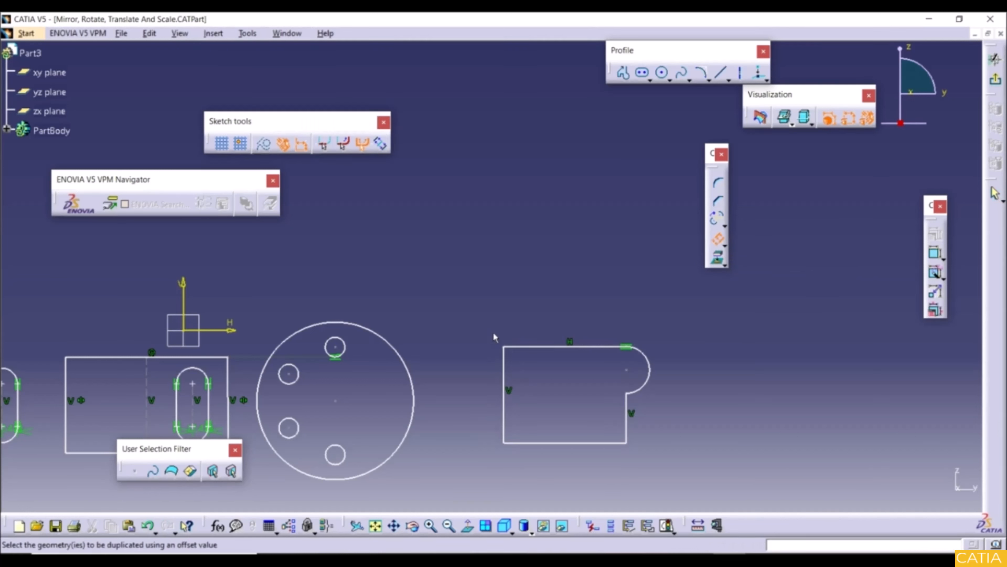
{"action": "left_click_drag", "start_coordinate": [485, 326], "coordinate": [664, 471]}
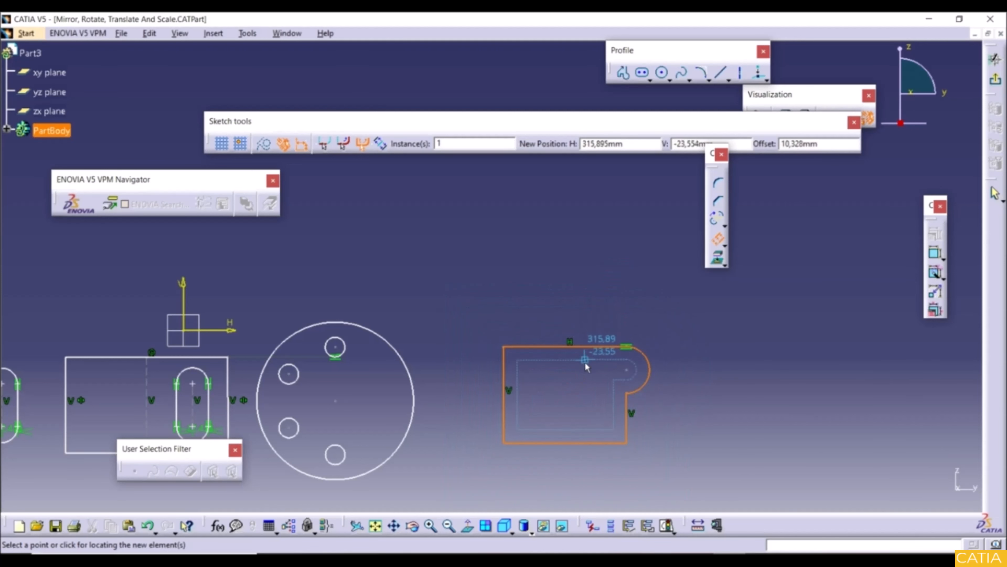
{"action": "left_click", "coordinate": [616, 321]}
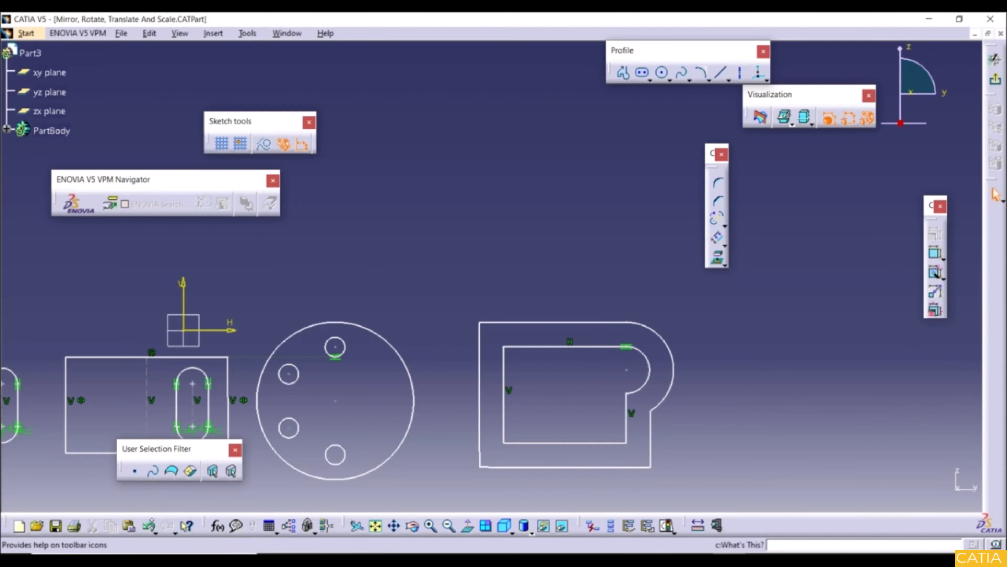
{"action": "left_click", "coordinate": [154, 530]}
{"action": "left_click", "coordinate": [162, 523]}
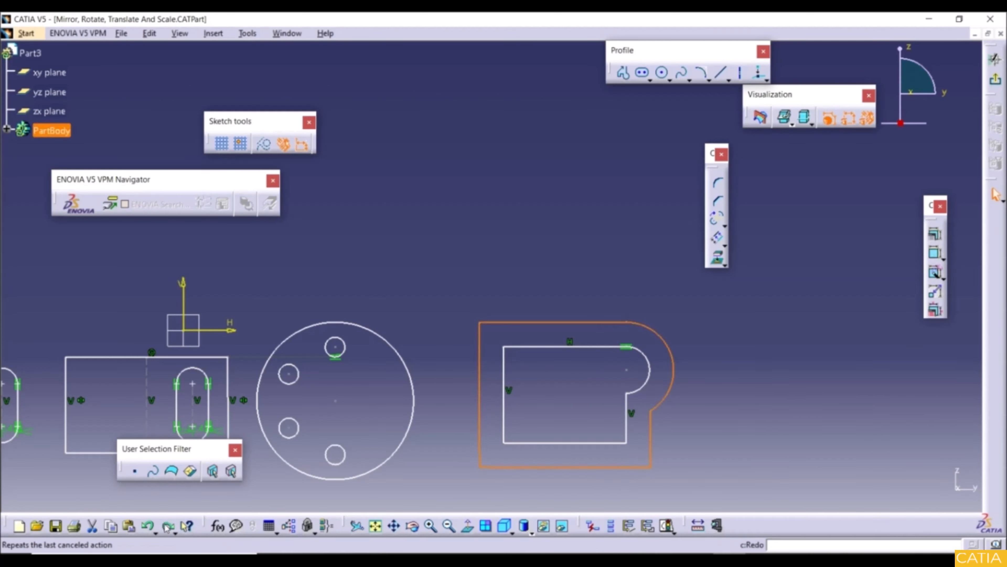
{"action": "left_click", "coordinate": [153, 527]}
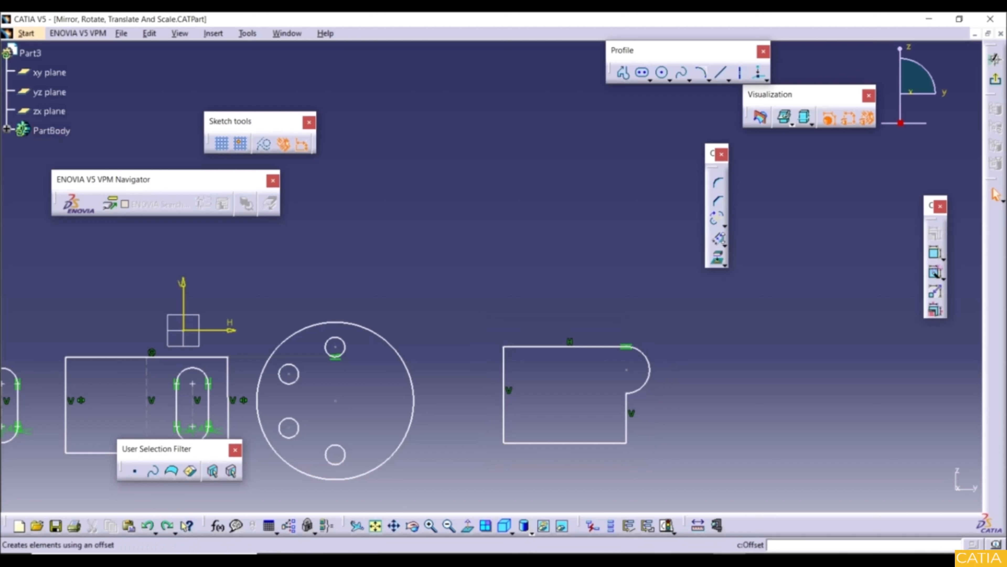
Step: Offset the whole profile inward by one instance, and undo the inner copy
{"action": "left_click", "coordinate": [719, 239]}
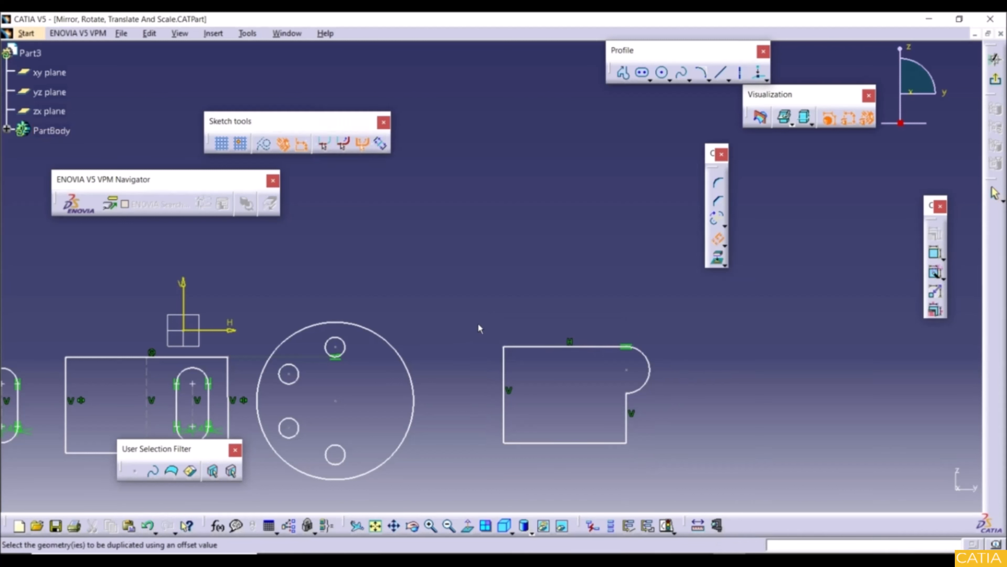
{"action": "left_click", "coordinate": [627, 433]}
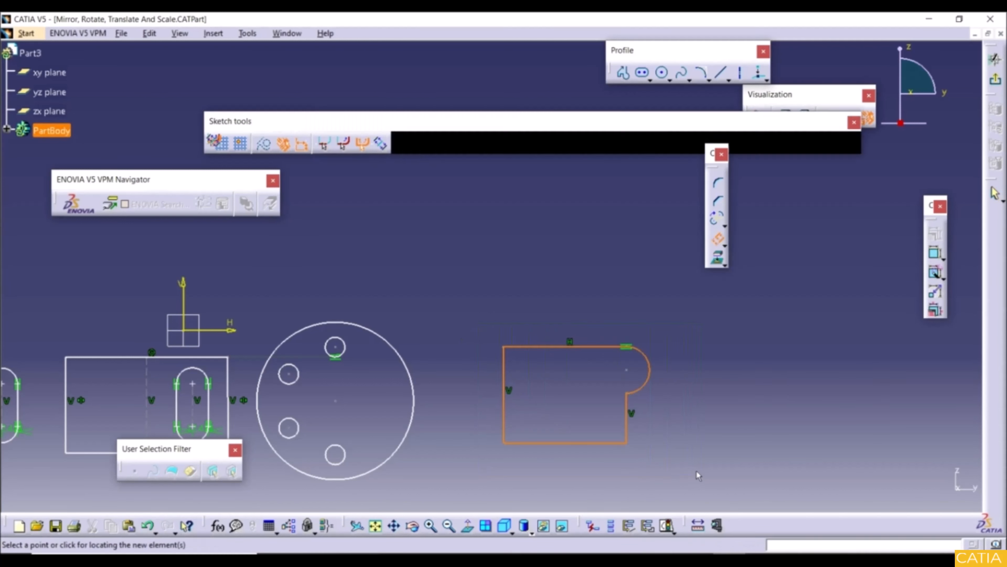
{"action": "left_click", "coordinate": [609, 424]}
{"action": "left_click", "coordinate": [691, 443]}
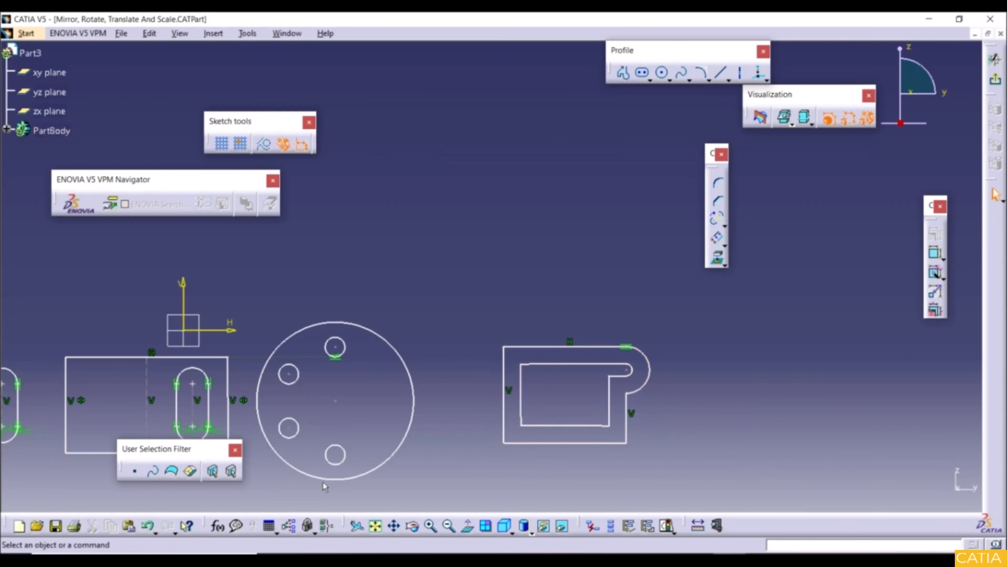
{"action": "left_click", "coordinate": [147, 526]}
{"action": "left_click", "coordinate": [147, 526]}
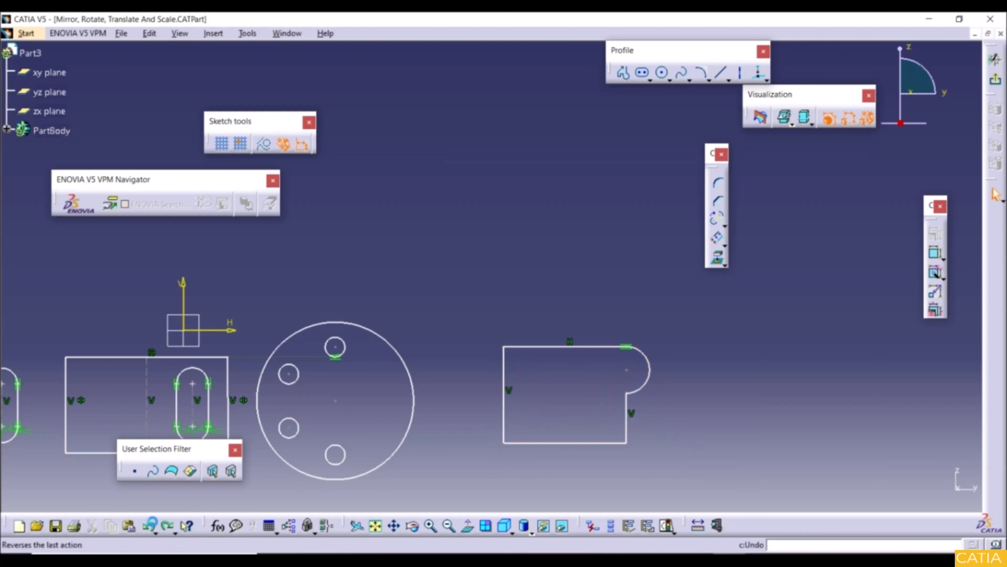
Step: Offset the whole profile by one instance to both its inner and outer sides at once
{"action": "left_click", "coordinate": [719, 254]}
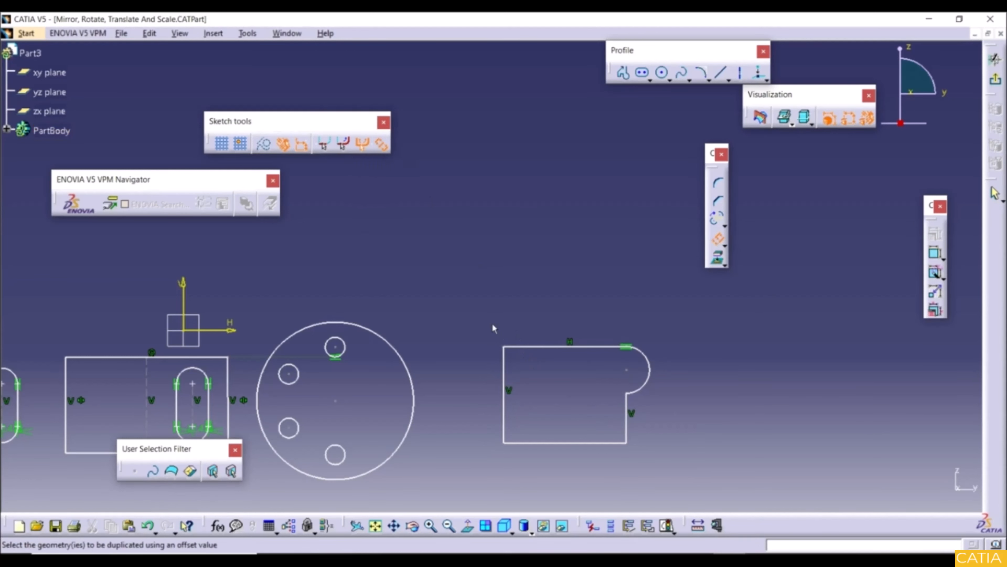
{"action": "left_click_drag", "start_coordinate": [479, 326], "coordinate": [679, 482]}
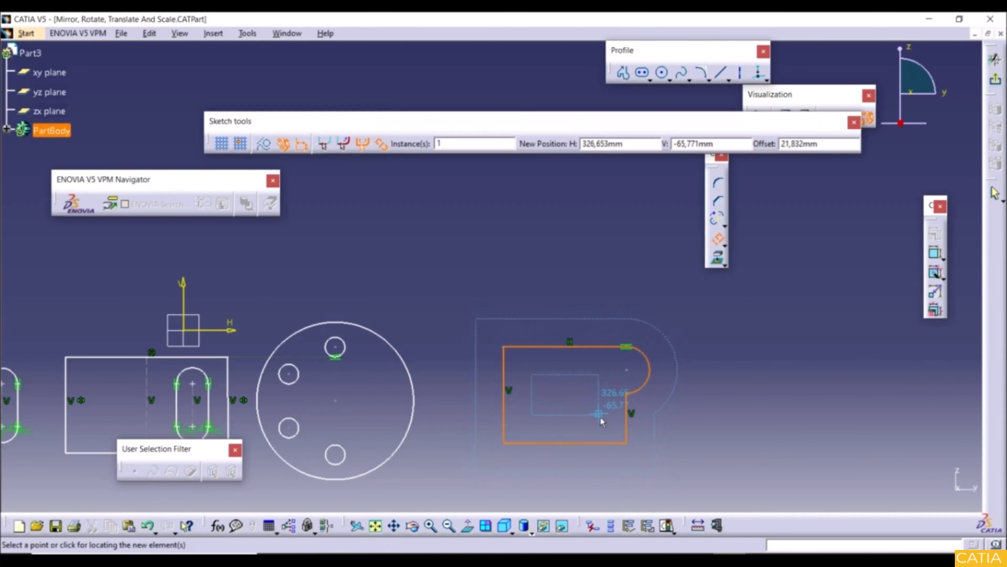
{"action": "left_click", "coordinate": [612, 428]}
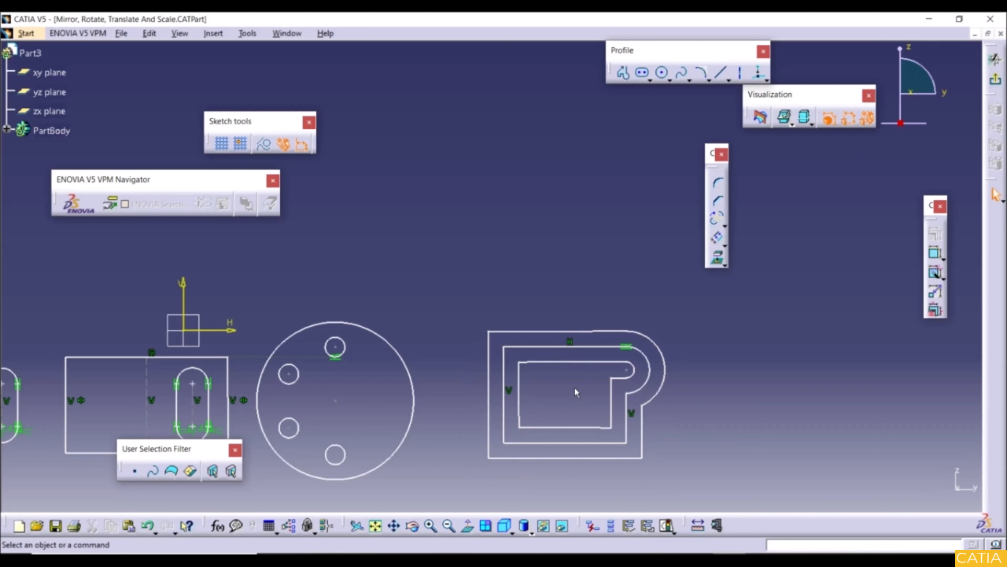
Step: Undo the two-sided offset, and offset the whole profile outward using tangent propagation
{"action": "left_click", "coordinate": [150, 526]}
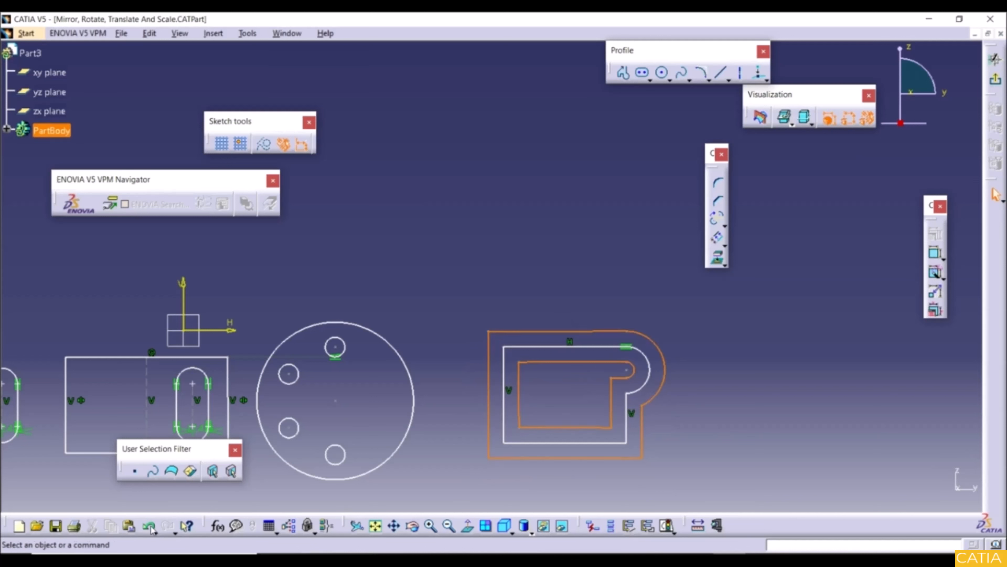
{"action": "left_click", "coordinate": [150, 527]}
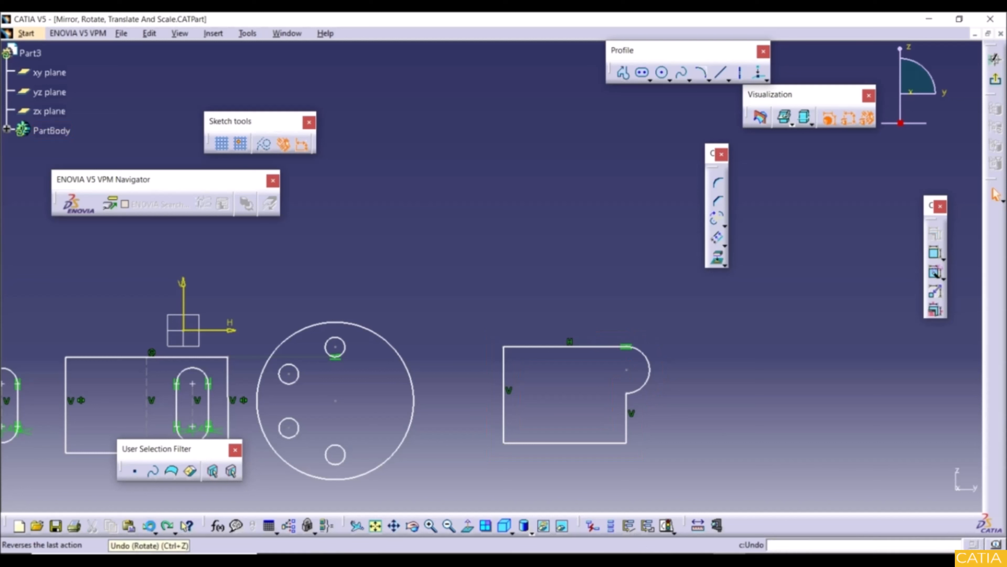
{"action": "left_click", "coordinate": [717, 240]}
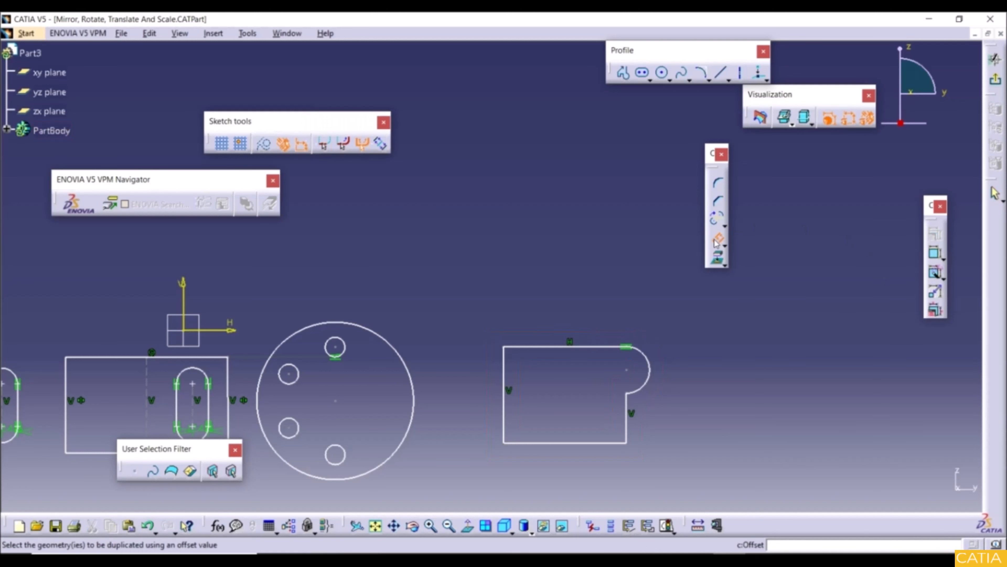
{"action": "left_click", "coordinate": [344, 147]}
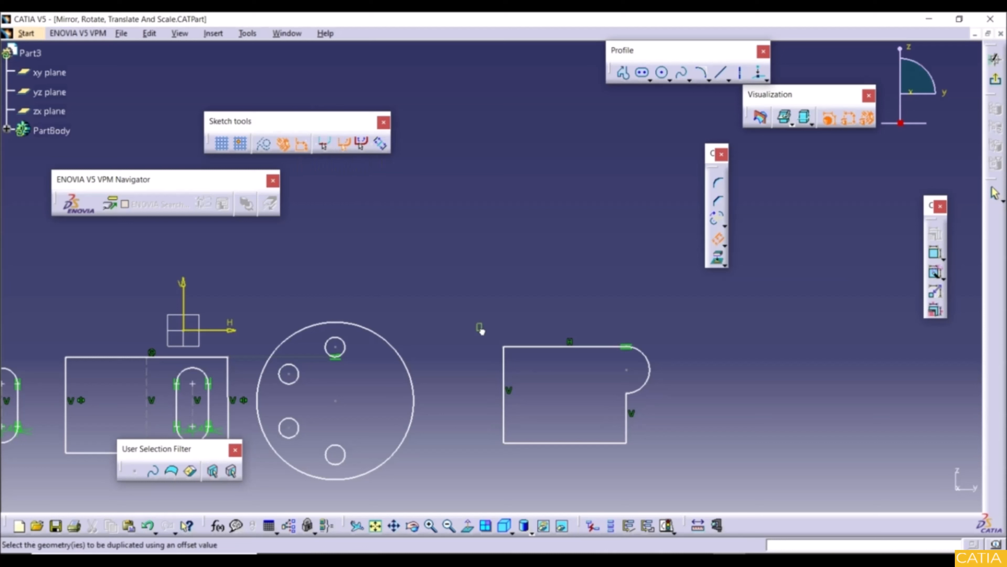
{"action": "left_click_drag", "start_coordinate": [706, 475], "coordinate": [707, 476]}
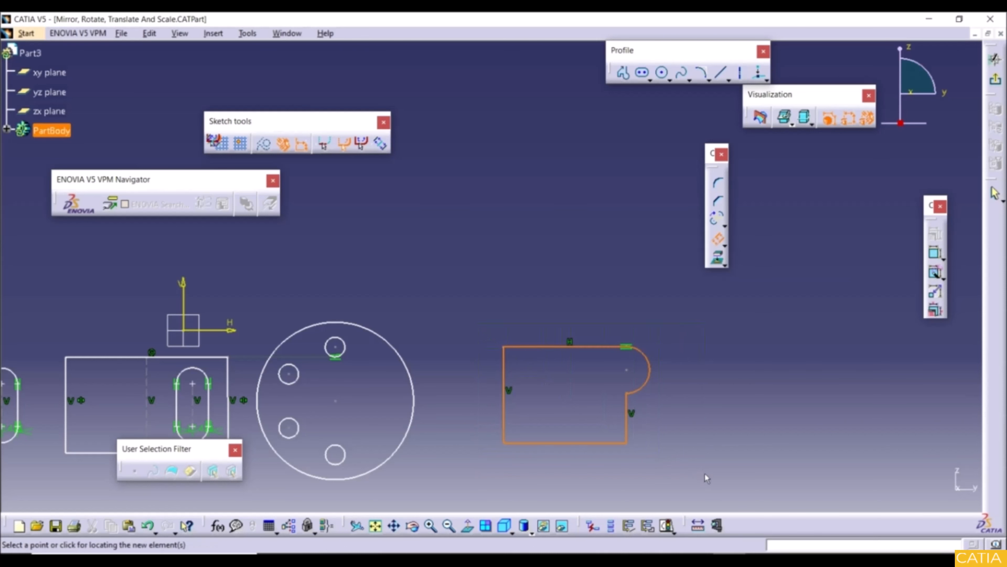
{"action": "left_click", "coordinate": [634, 325]}
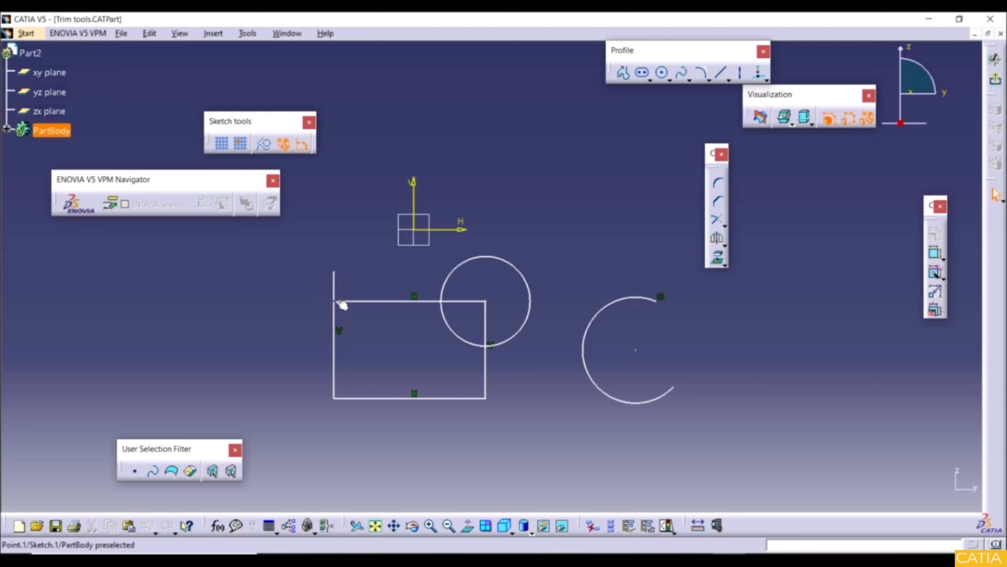
Step: In the Trim tools sketch, trim the rectangle's overlong left line to the upper corner and shorten its lower end above the bottom line
{"action": "left_click", "coordinate": [718, 219]}
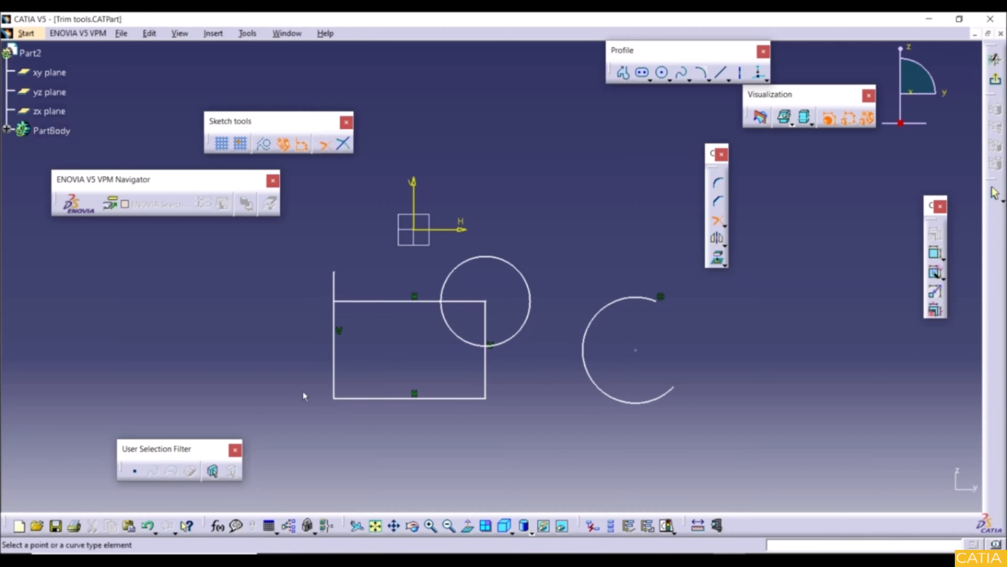
{"action": "left_click", "coordinate": [335, 383]}
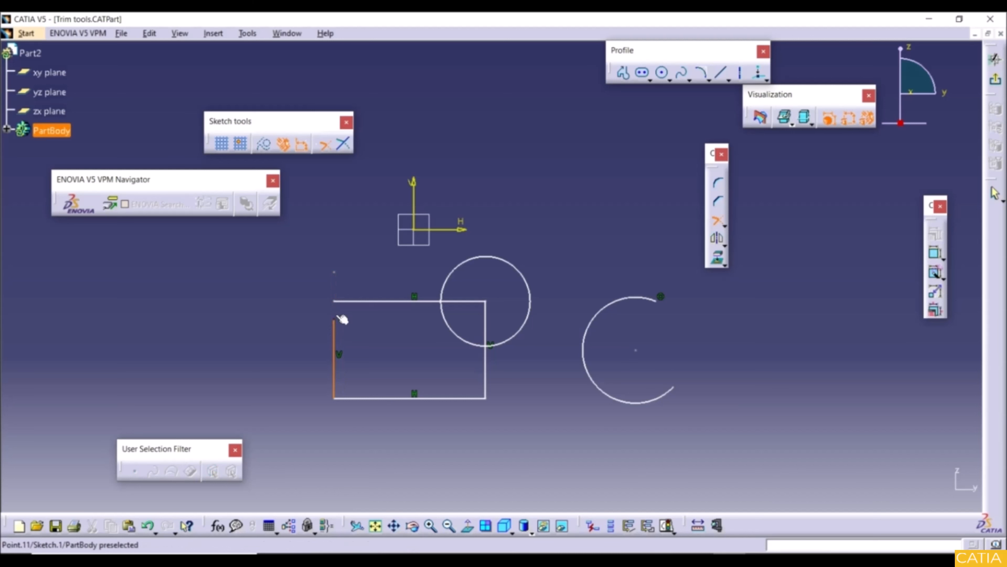
{"action": "left_click", "coordinate": [337, 302]}
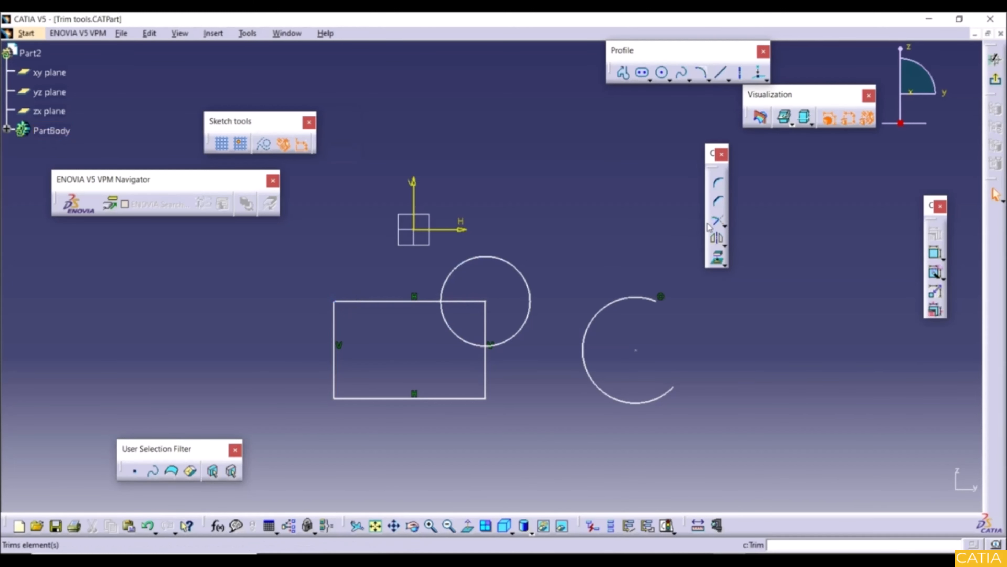
{"action": "left_click", "coordinate": [716, 219]}
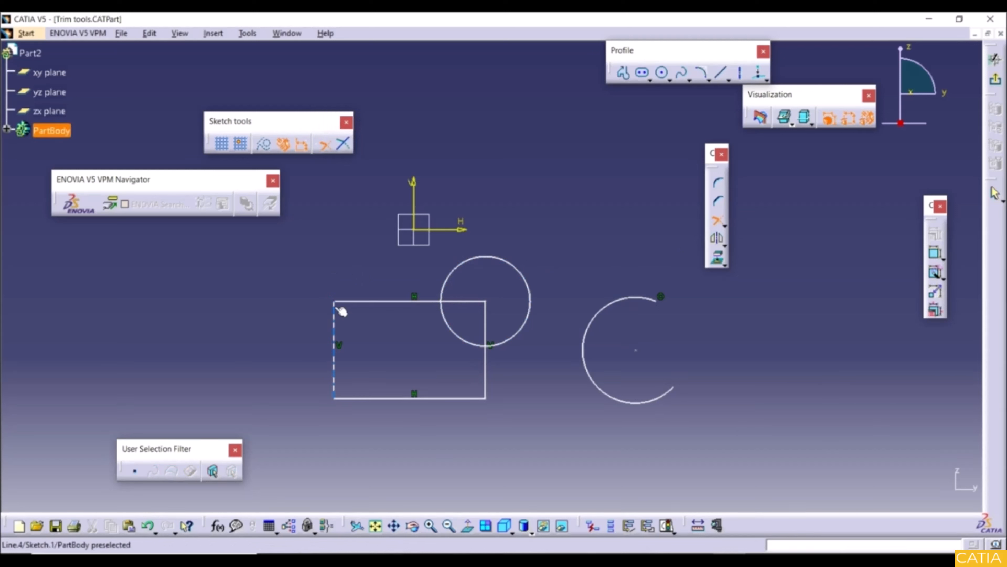
{"action": "left_click", "coordinate": [336, 327]}
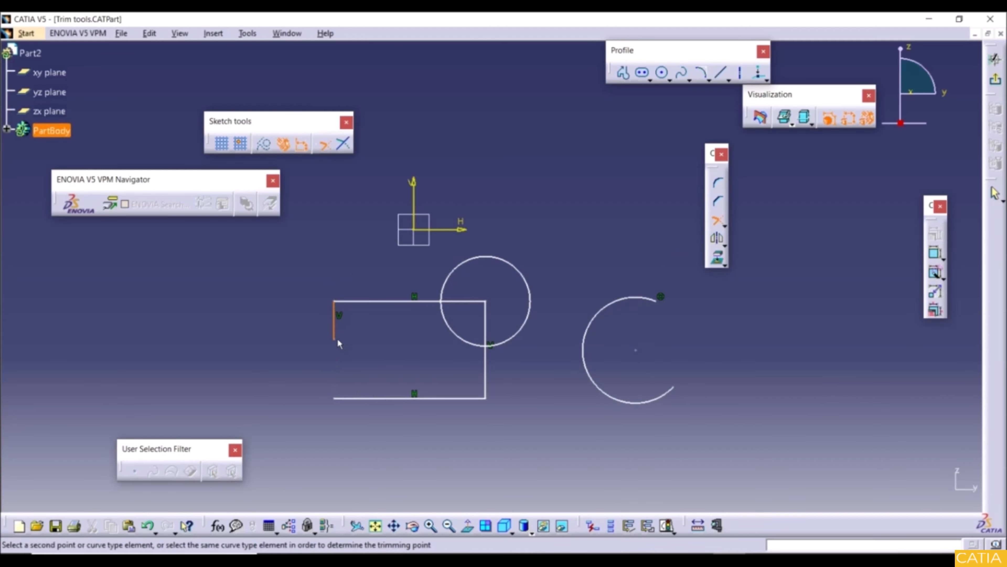
{"action": "left_click", "coordinate": [334, 371]}
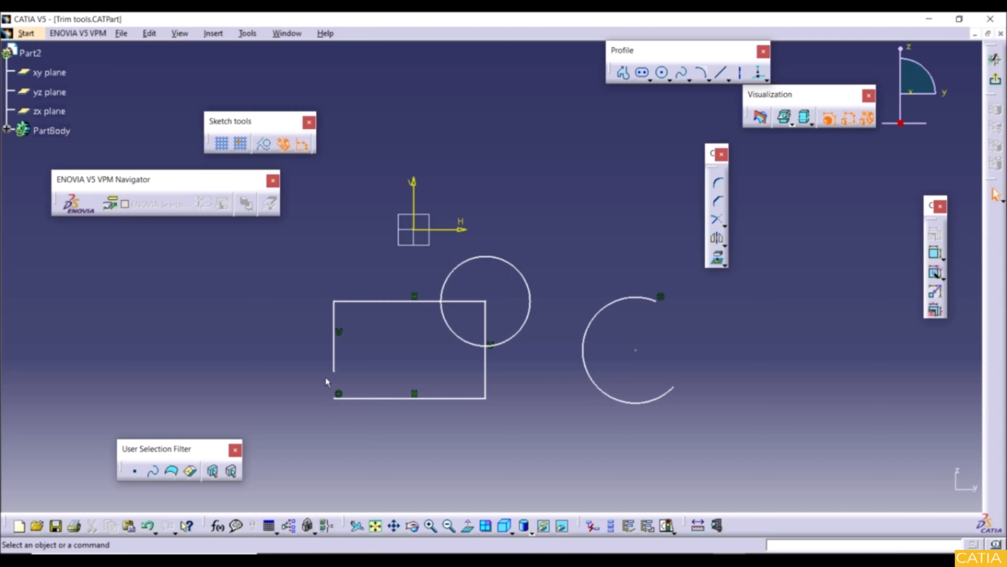
Step: Trim the circle by itself to an open arc with a gap on its right side, and undo all the trims
{"action": "left_click", "coordinate": [717, 219]}
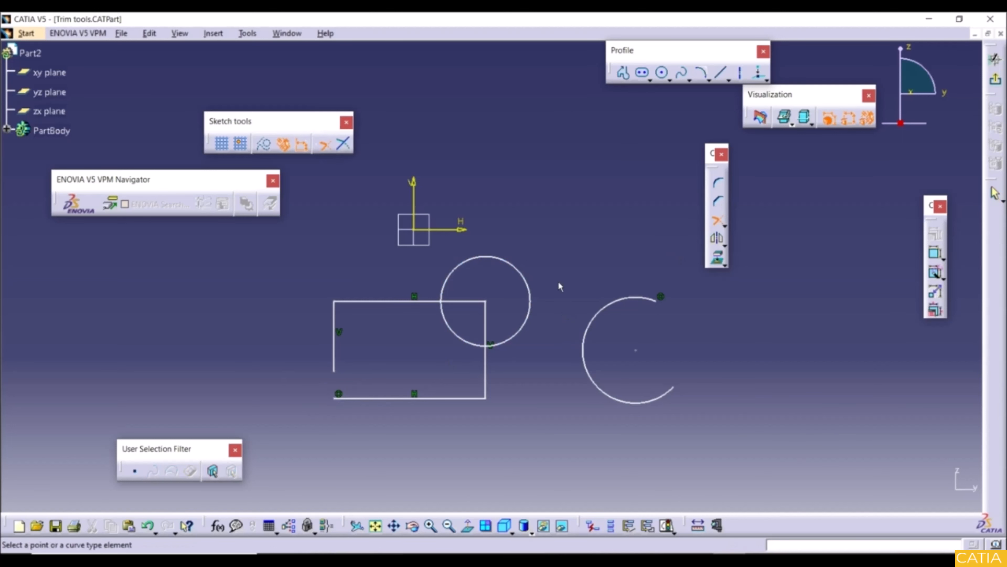
{"action": "left_click", "coordinate": [521, 271]}
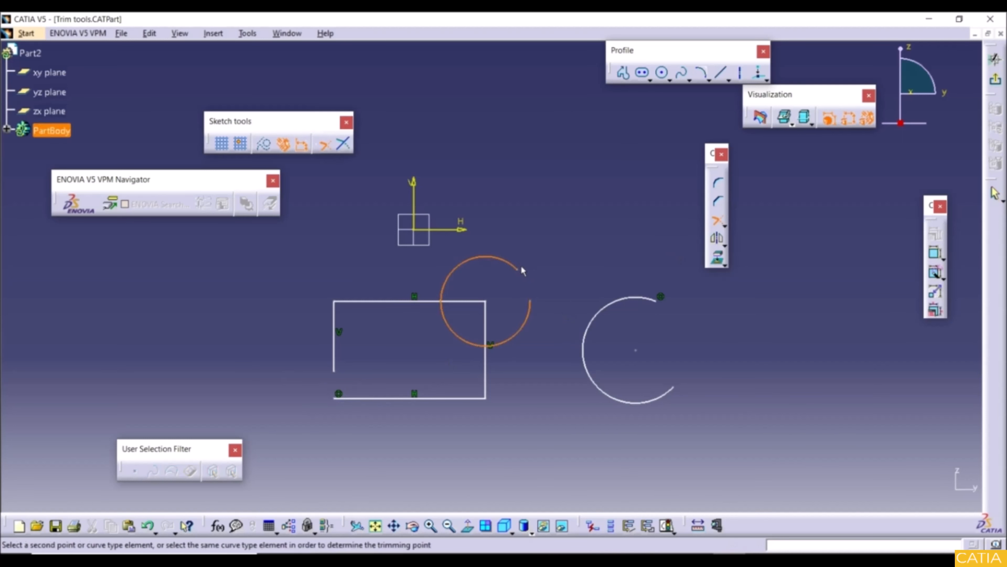
{"action": "left_click", "coordinate": [517, 330]}
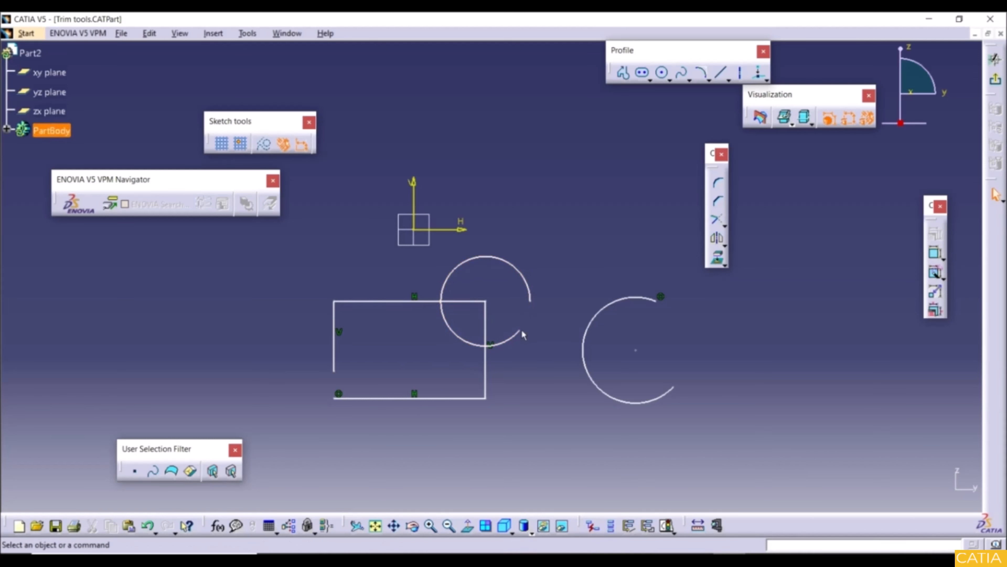
{"action": "left_click", "coordinate": [150, 527]}
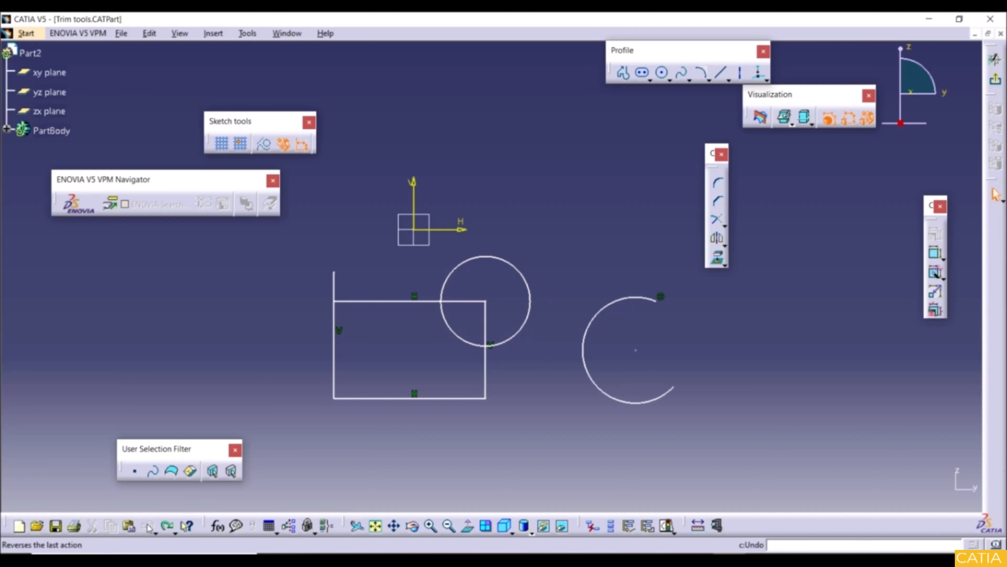
{"action": "left_click", "coordinate": [149, 527]}
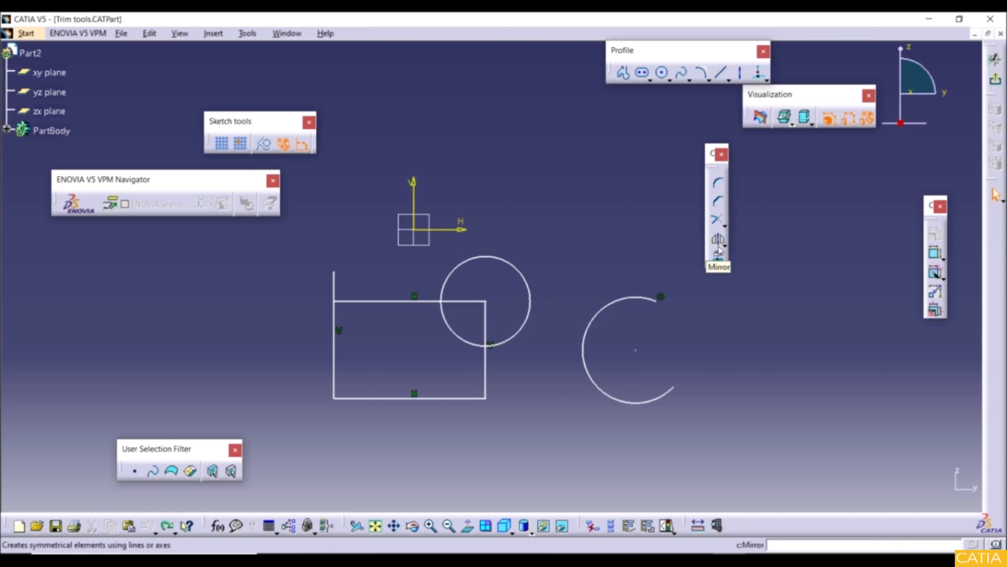
Step: Remove the piece of the left line projecting above the rectangle with Quick Trim
{"action": "left_click", "coordinate": [723, 225]}
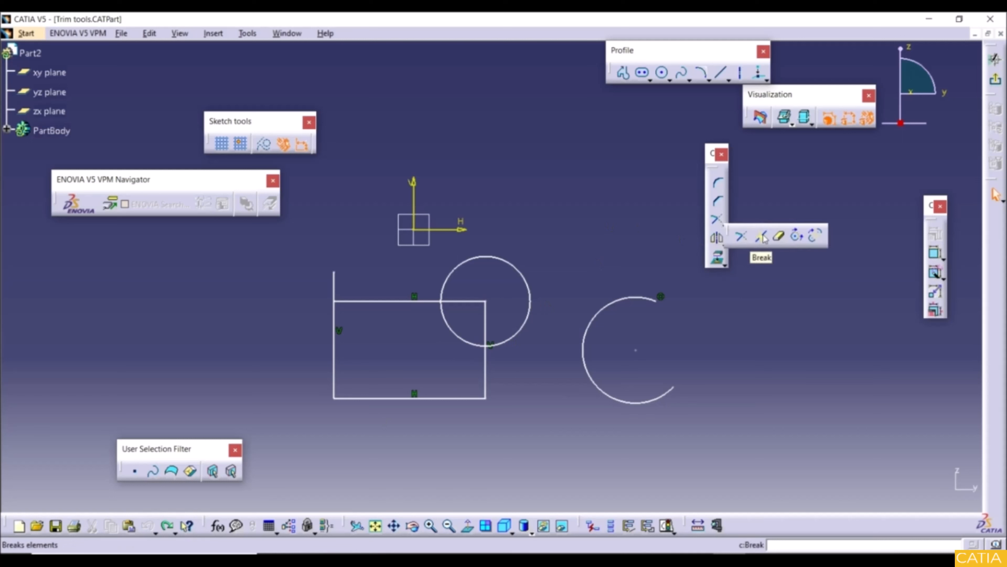
{"action": "left_click", "coordinate": [779, 237]}
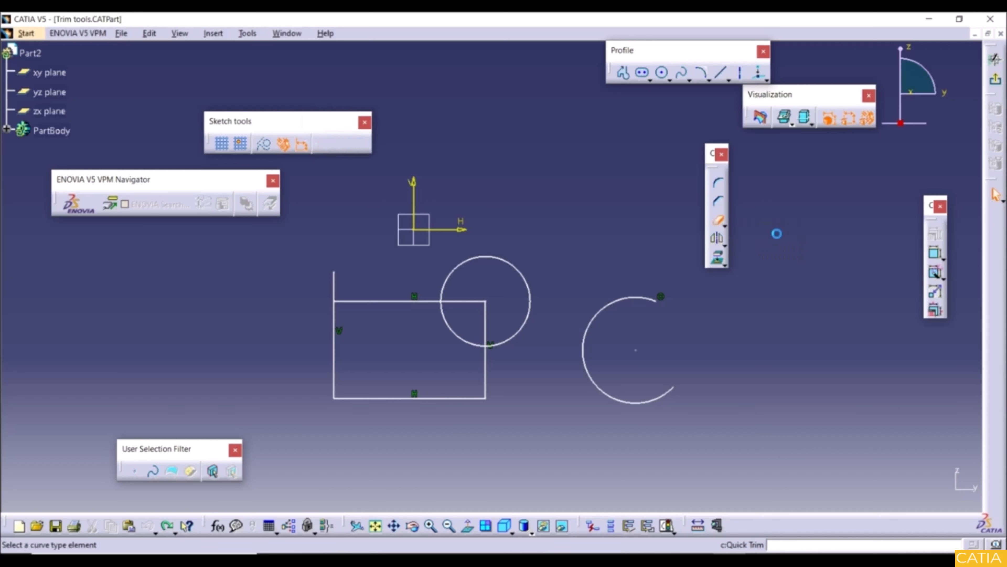
{"action": "left_click", "coordinate": [335, 282]}
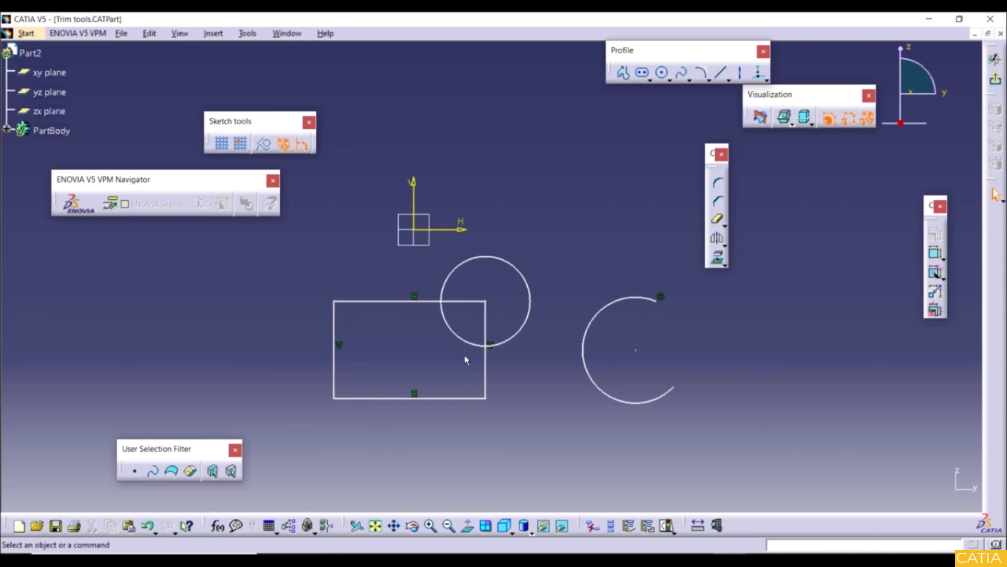
Step: Quick Trim the circle's arc inside the rectangle and the two rectangle segments inside the circle to form one outline
{"action": "left_click", "coordinate": [717, 218]}
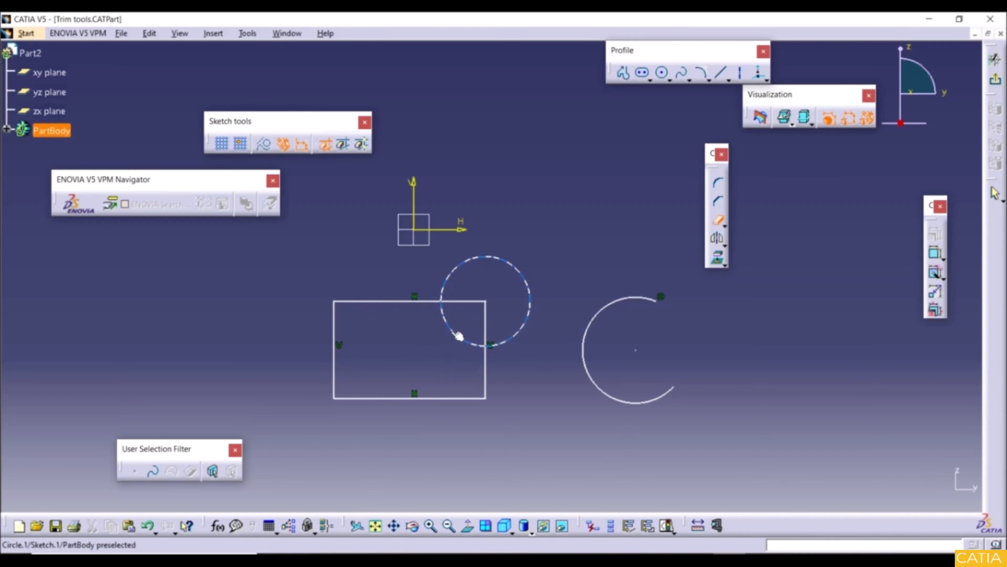
{"action": "left_click", "coordinate": [459, 334]}
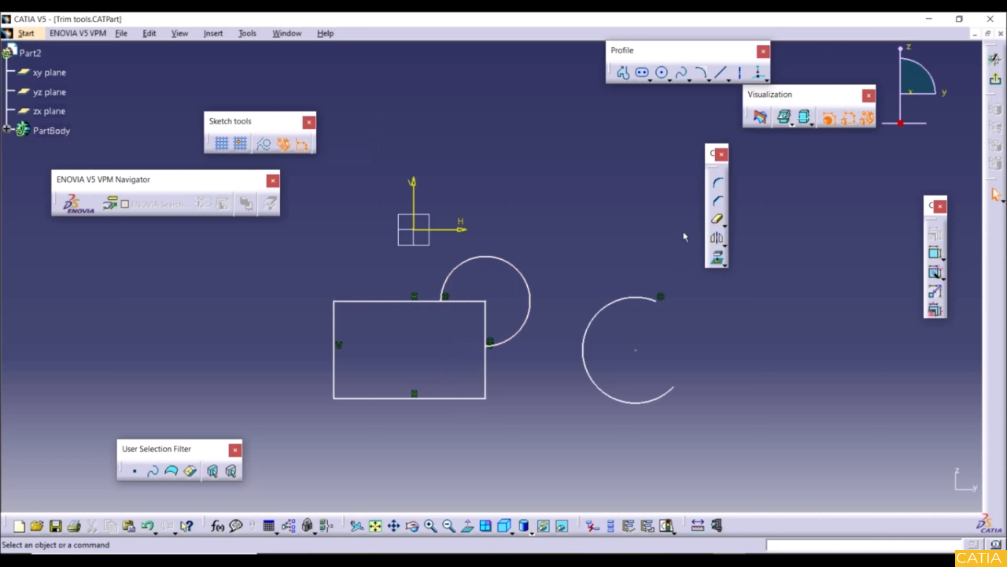
{"action": "left_click", "coordinate": [716, 219]}
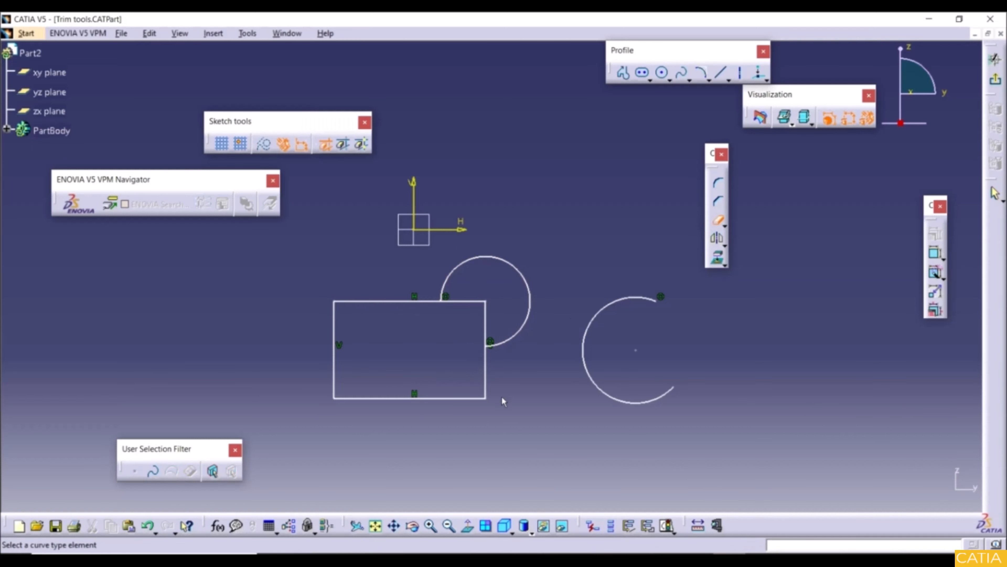
{"action": "left_click", "coordinate": [477, 303]}
{"action": "left_click", "coordinate": [717, 220]}
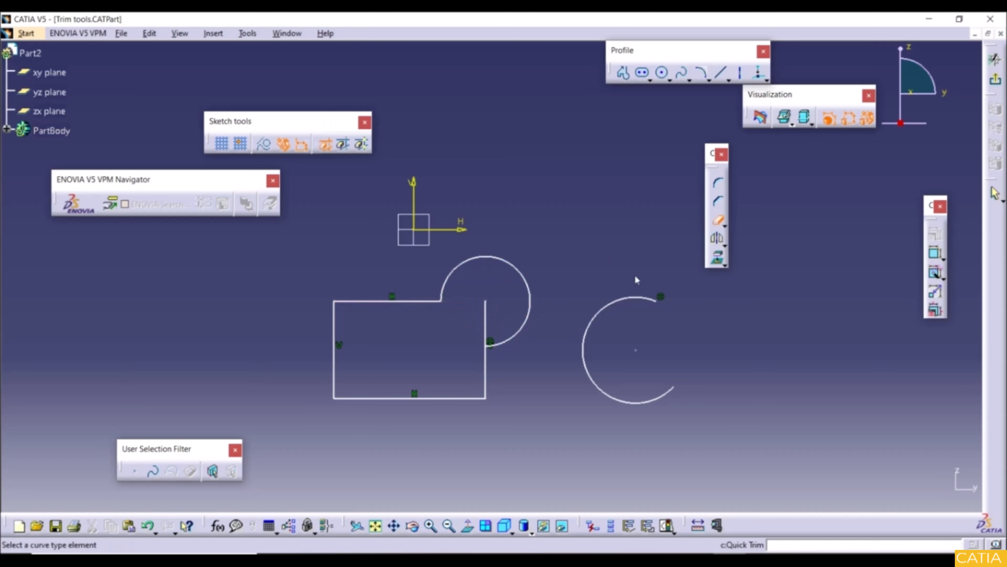
{"action": "left_click", "coordinate": [489, 321]}
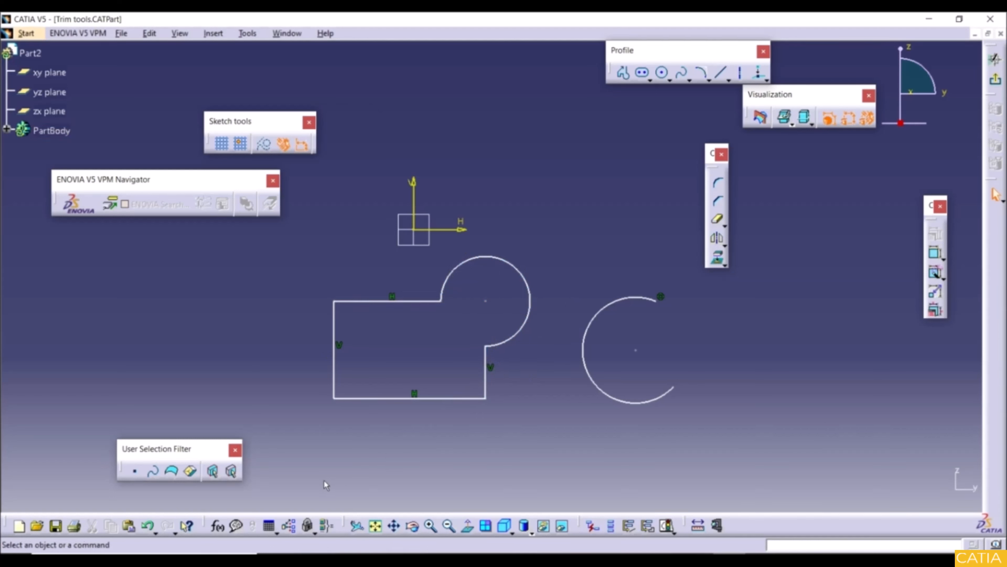
Step: Undo the three quick trims on the circle and the rectangle's upper right corner
{"action": "left_click", "coordinate": [148, 527]}
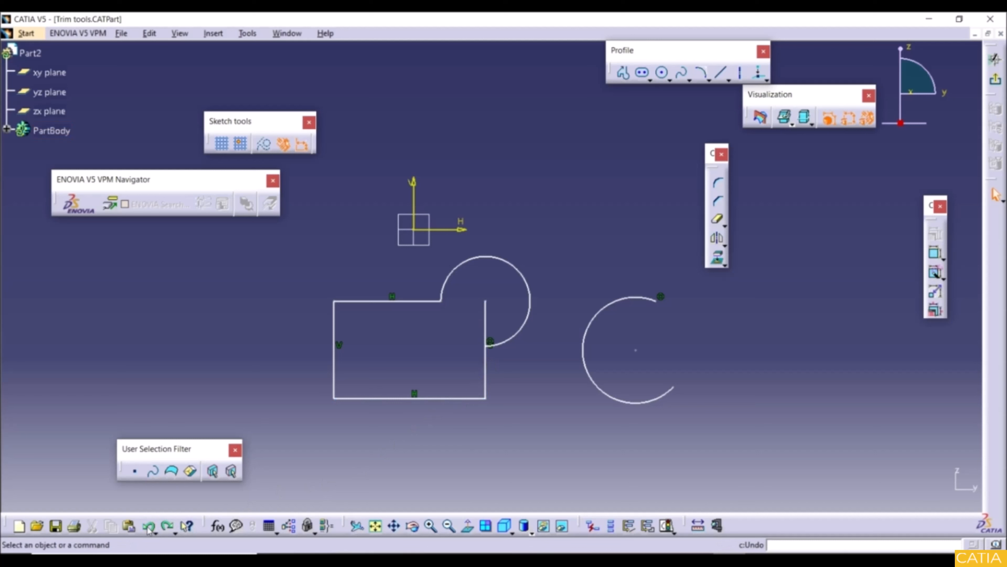
{"action": "left_click", "coordinate": [148, 527]}
{"action": "left_click", "coordinate": [148, 527]}
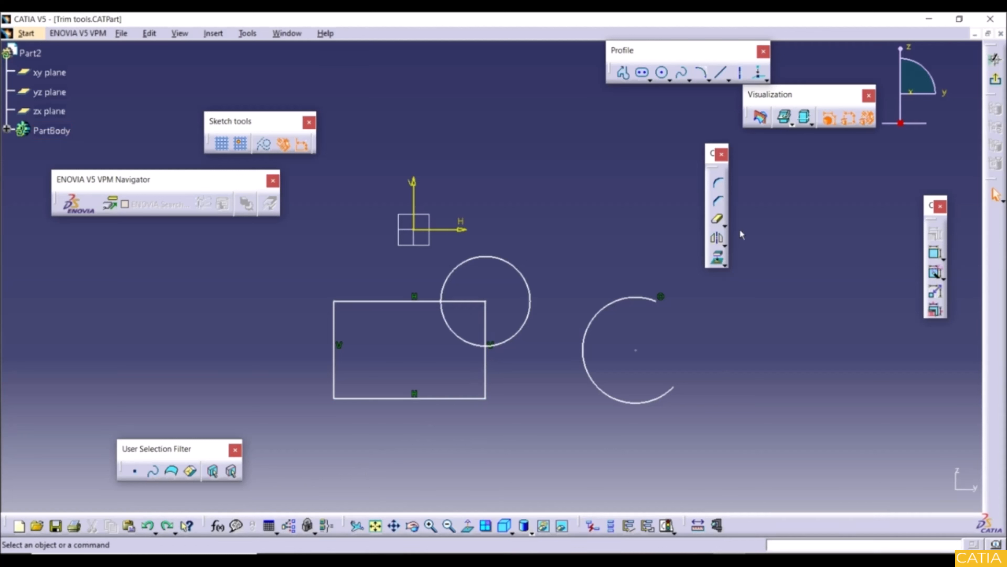
Step: Break the rectangle's bottom line into two segments at a point near its left end
{"action": "left_click", "coordinate": [719, 219]}
{"action": "left_click", "coordinate": [719, 221]}
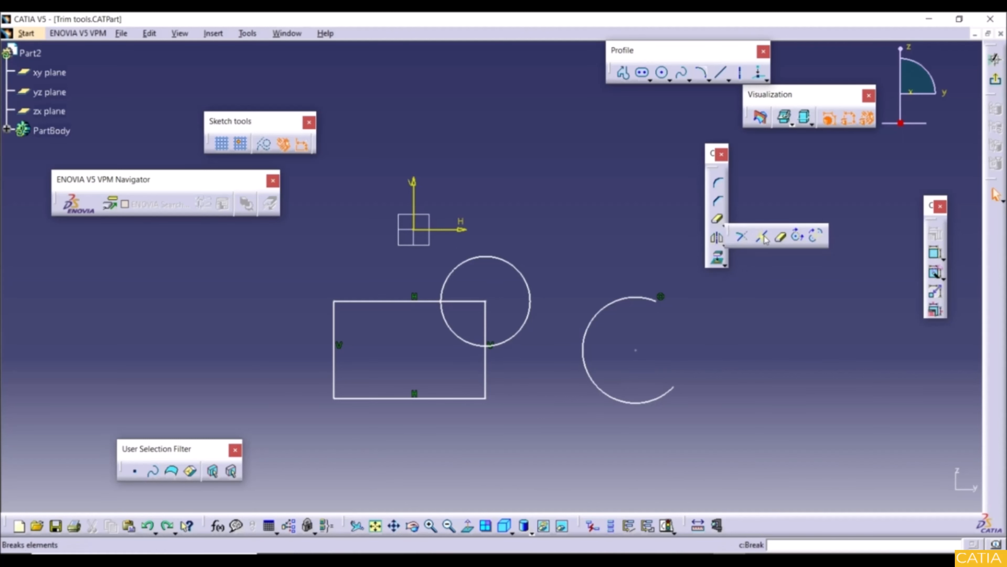
{"action": "left_click", "coordinate": [764, 238]}
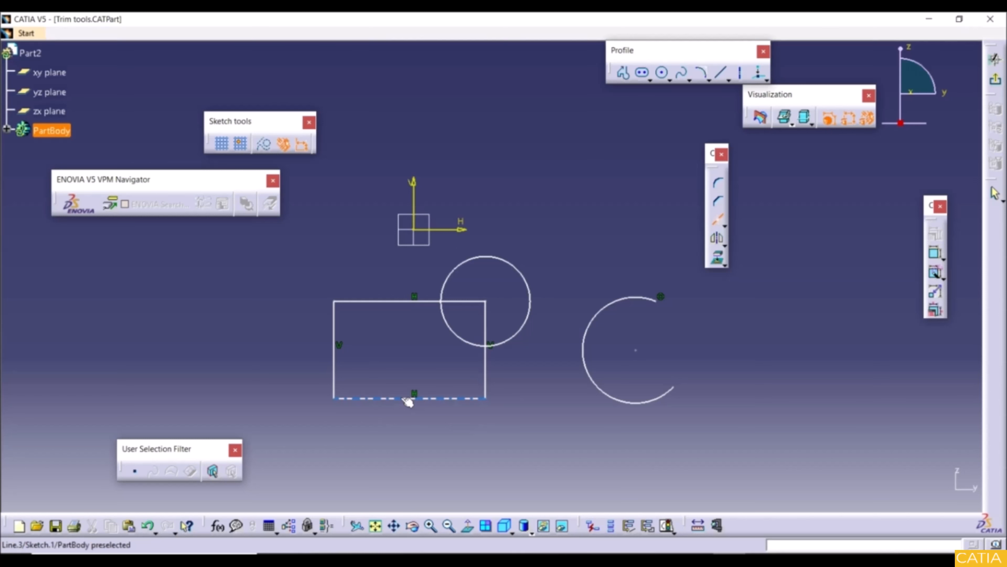
{"action": "left_click", "coordinate": [408, 399]}
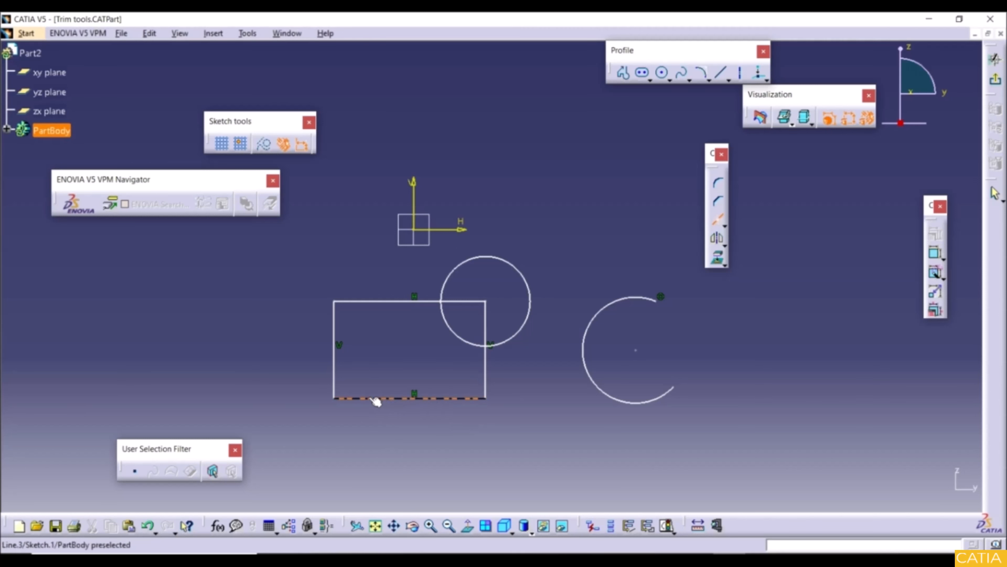
{"action": "left_click", "coordinate": [379, 399]}
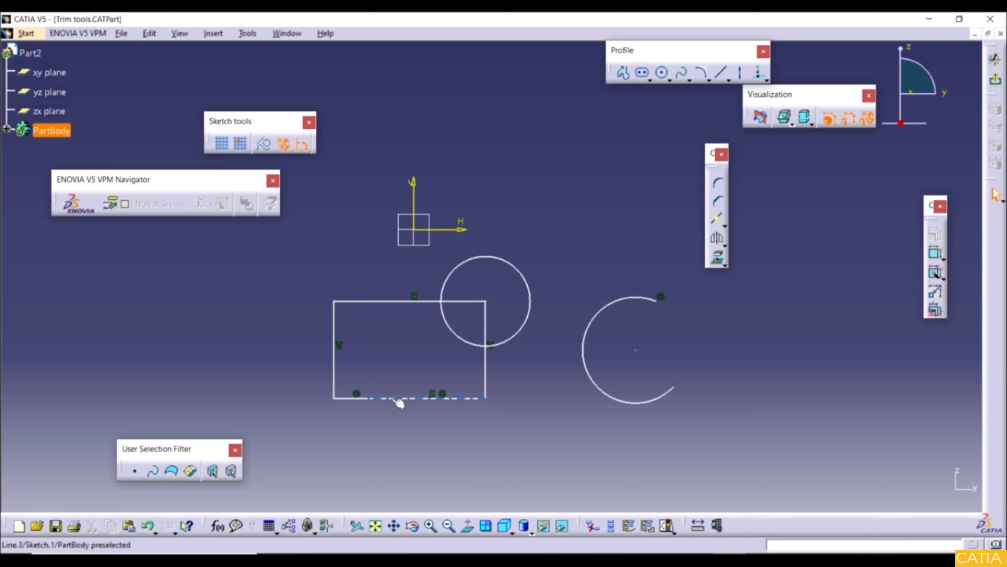
Step: Select the short left segment of the broken bottom line and delete it
{"action": "left_click", "coordinate": [364, 400]}
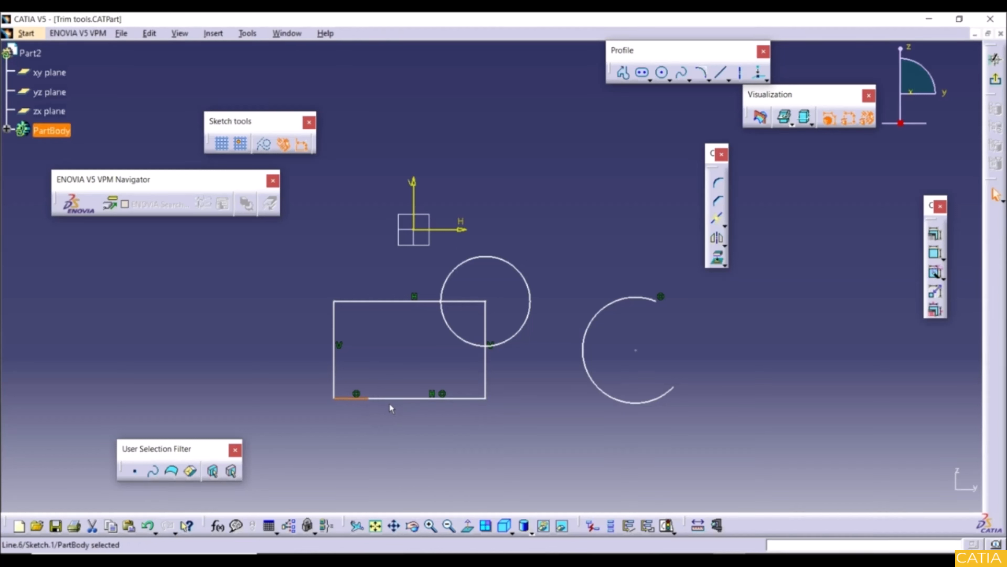
{"action": "left_click", "coordinate": [395, 425]}
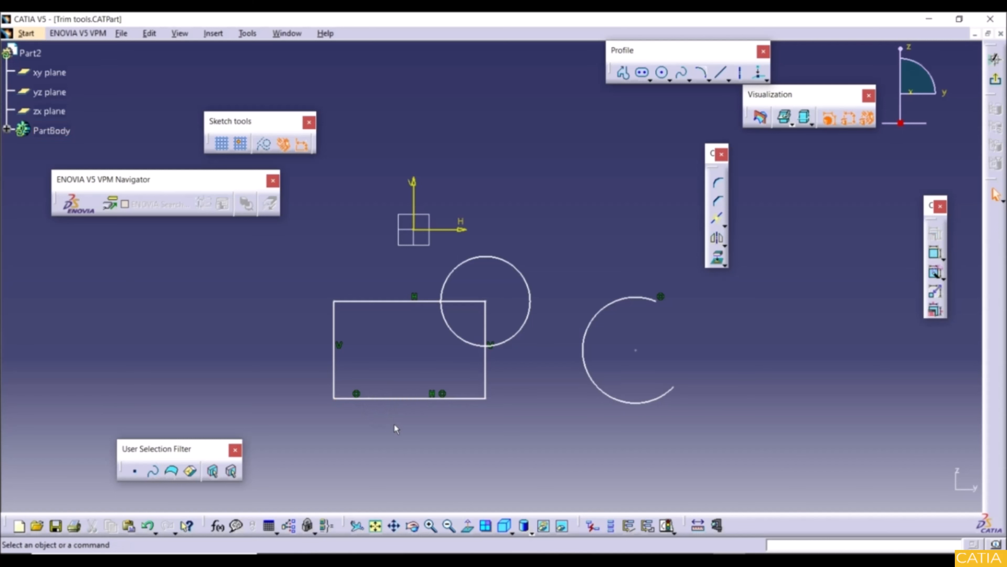
{"action": "left_click", "coordinate": [350, 396]}
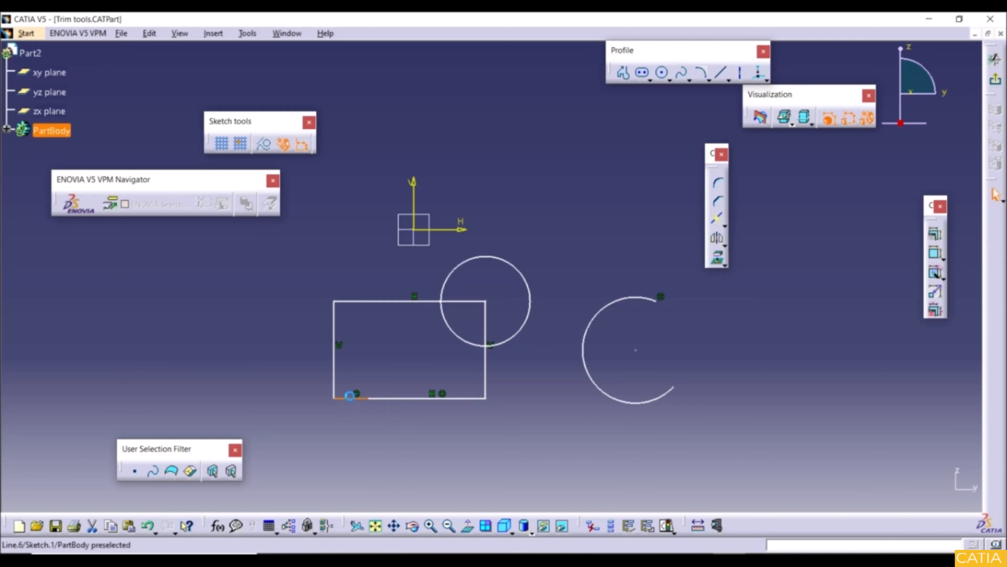
{"action": "key", "text": "Delete"}
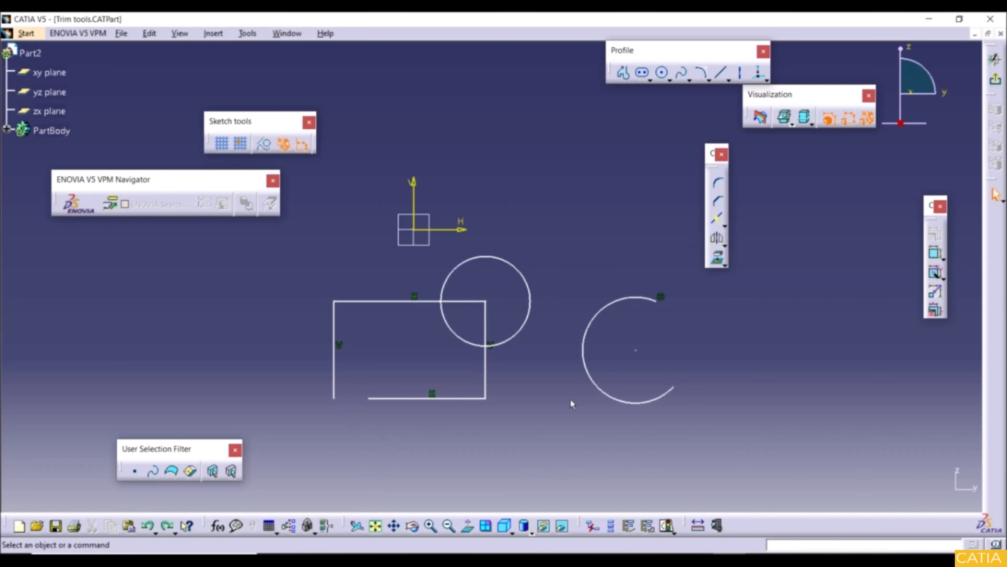
Step: Close the open arc beside the rectangle into a full circle and undo the closure
{"action": "left_click", "coordinate": [724, 226]}
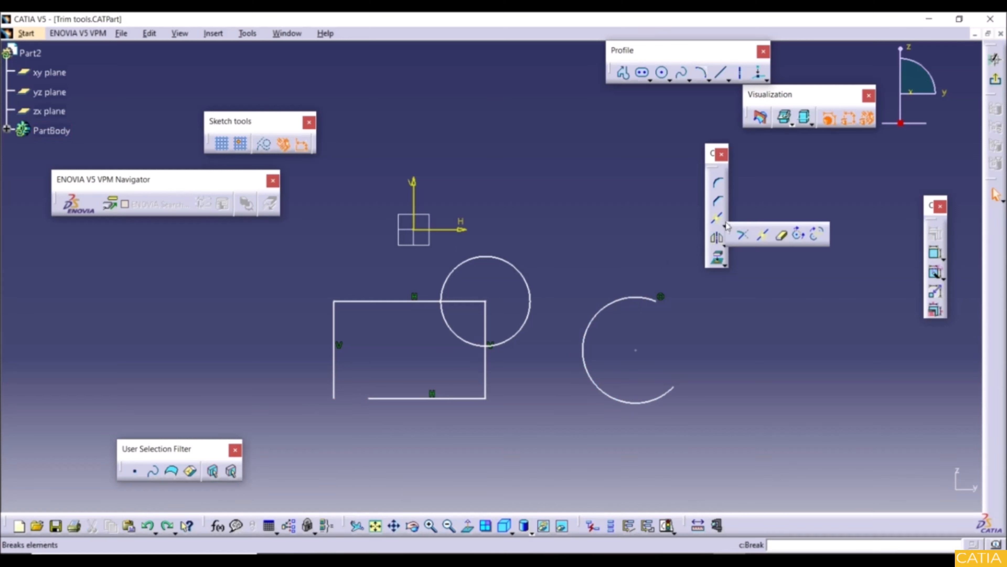
{"action": "left_click", "coordinate": [799, 235]}
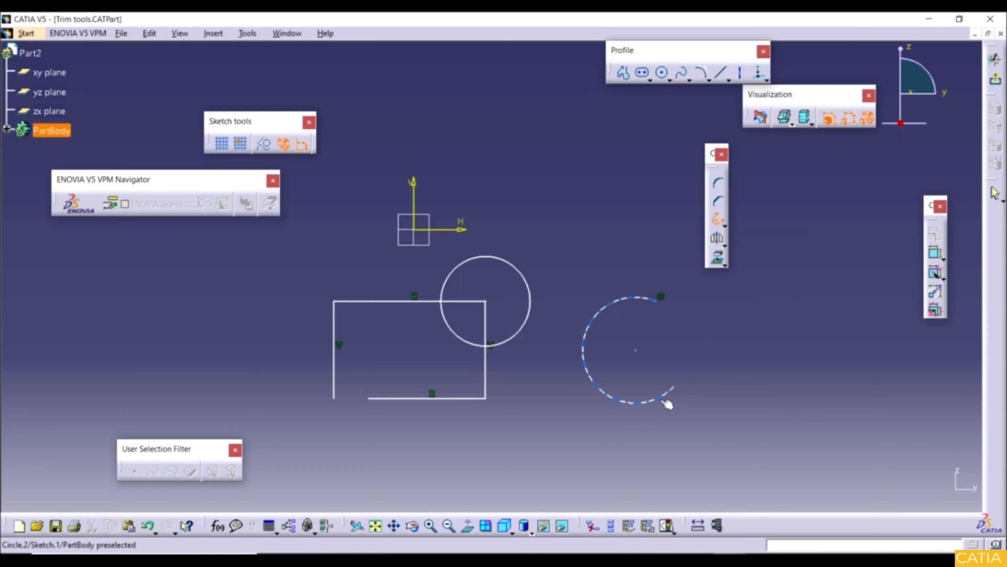
{"action": "left_click", "coordinate": [632, 304]}
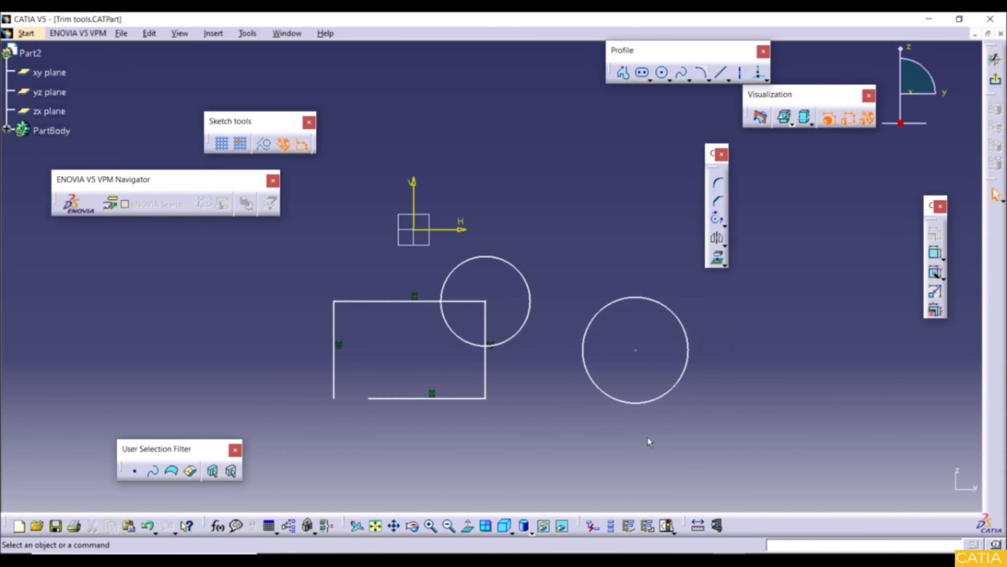
{"action": "left_click", "coordinate": [148, 526]}
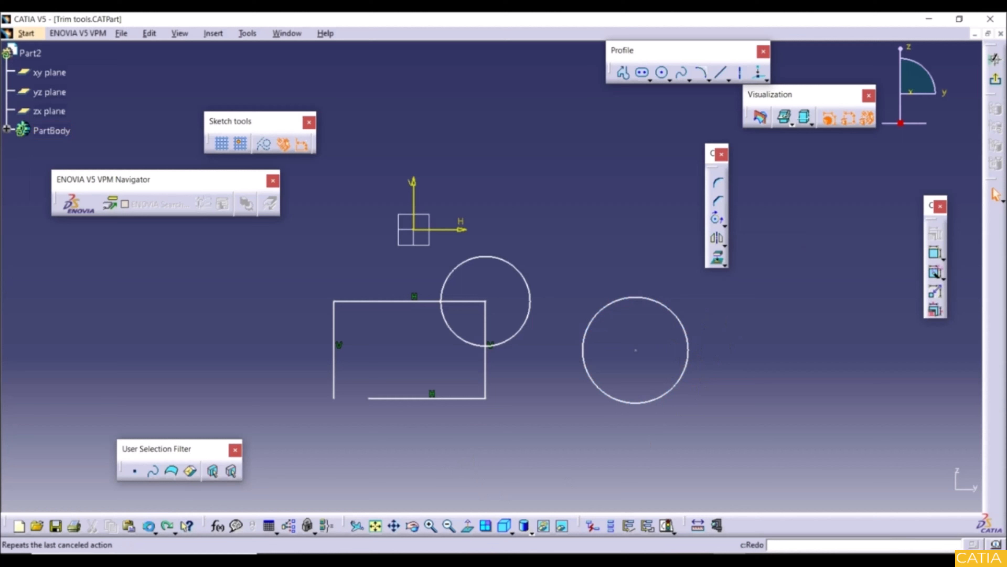
{"action": "left_click", "coordinate": [167, 526]}
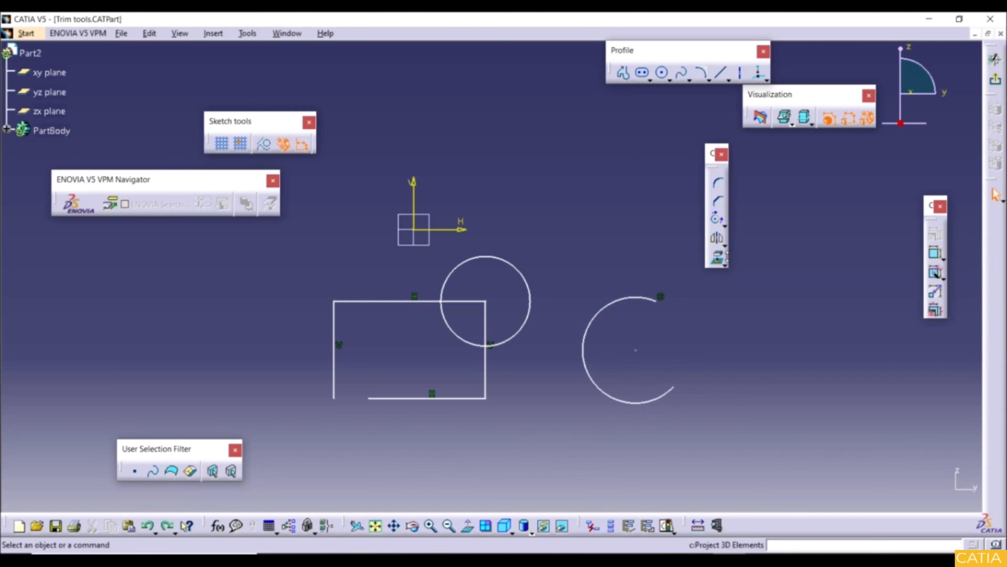
Step: Replace the open arc beside the rectangle with its complementary arc using the Complement tool
{"action": "left_click", "coordinate": [725, 226]}
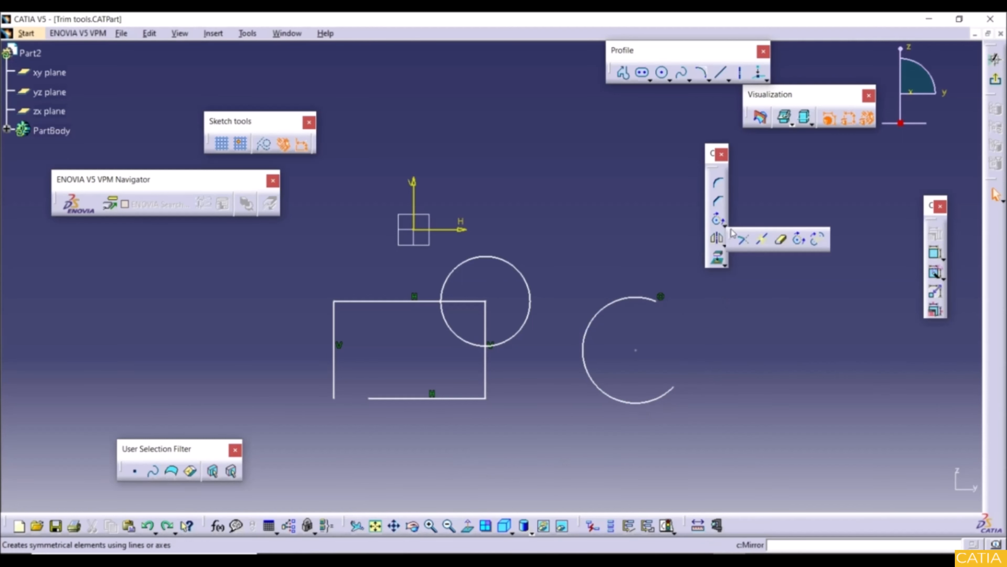
{"action": "left_click", "coordinate": [816, 242]}
{"action": "left_click", "coordinate": [628, 297]}
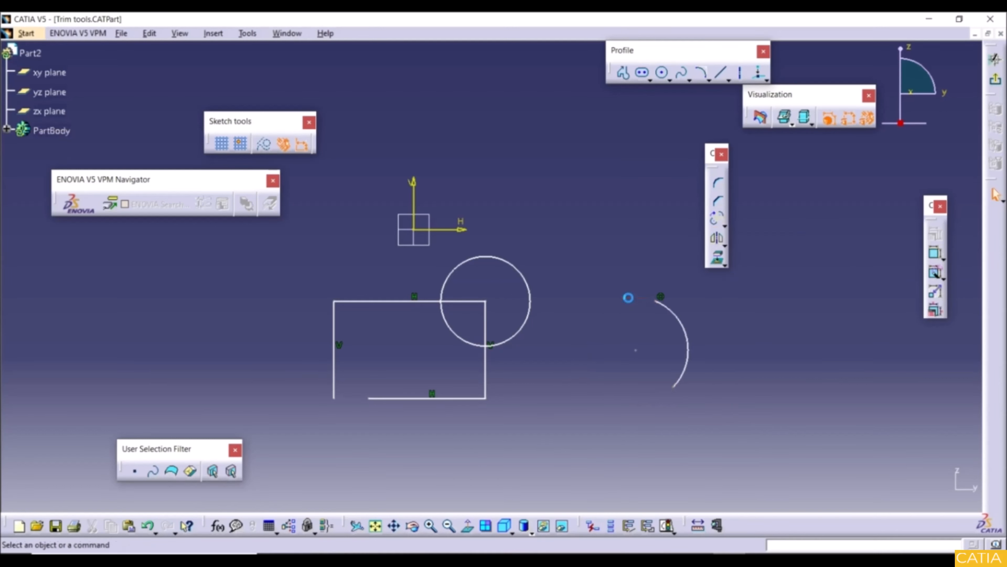
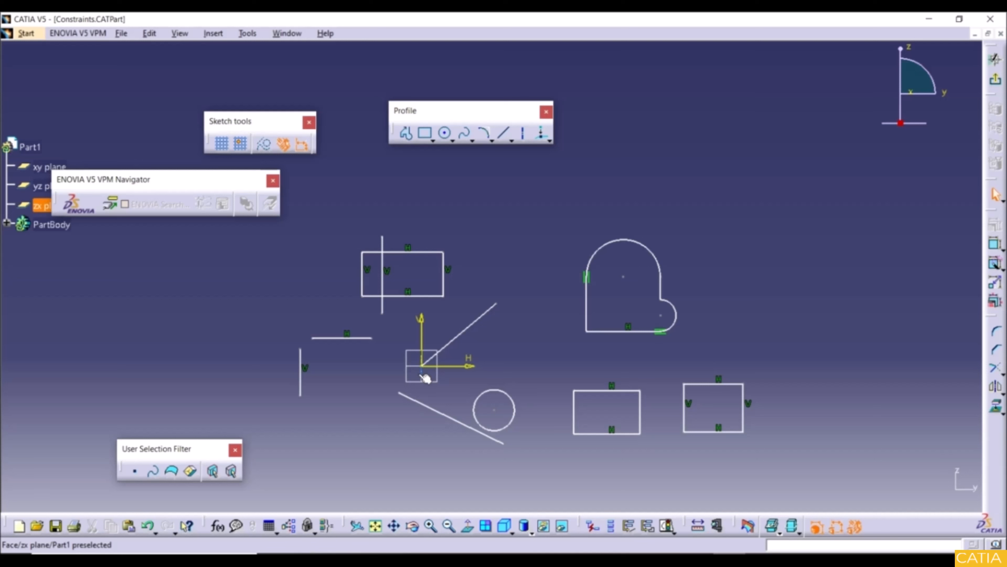
Step: In the Constraints part, undock the Visualization and Constraint toolbars so they float over the drawing area
{"action": "middle_click_drag", "start_coordinate": [376, 327], "coordinate": [382, 284], "text": "ctrl"}
{"action": "middle_click_drag", "start_coordinate": [384, 375], "coordinate": [422, 351]}
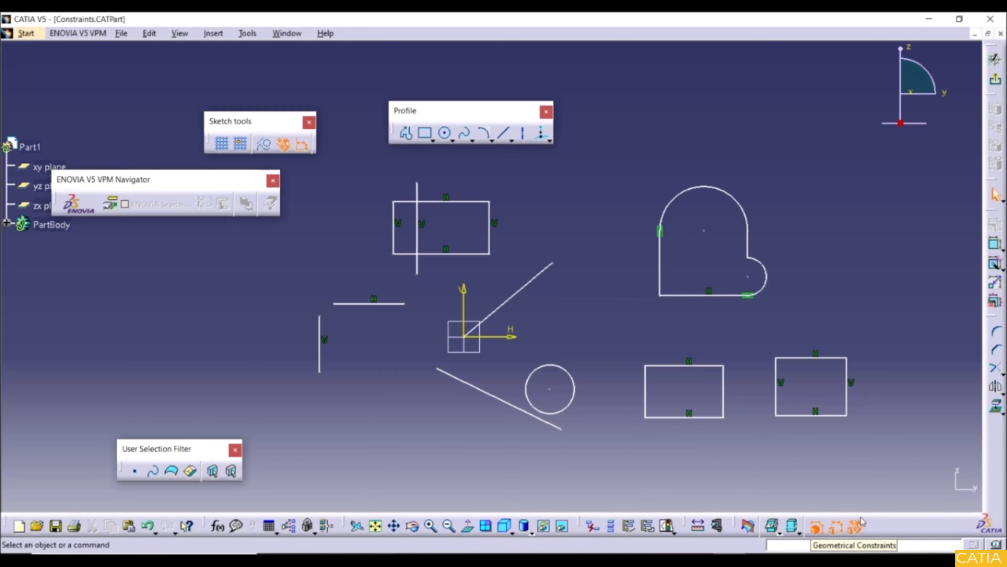
{"action": "left_click_drag", "start_coordinate": [860, 518], "coordinate": [798, 102]}
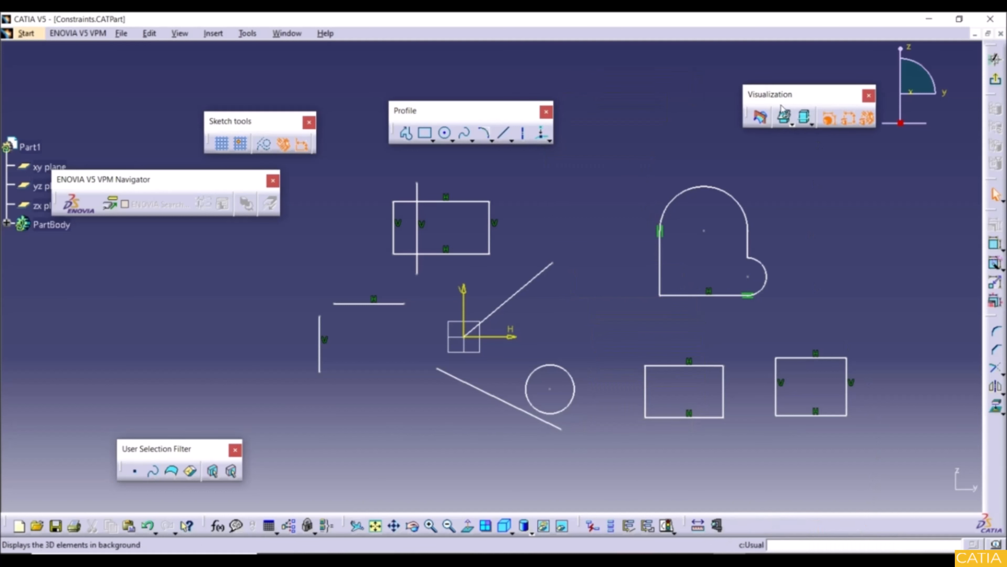
{"action": "right_click", "coordinate": [859, 531]}
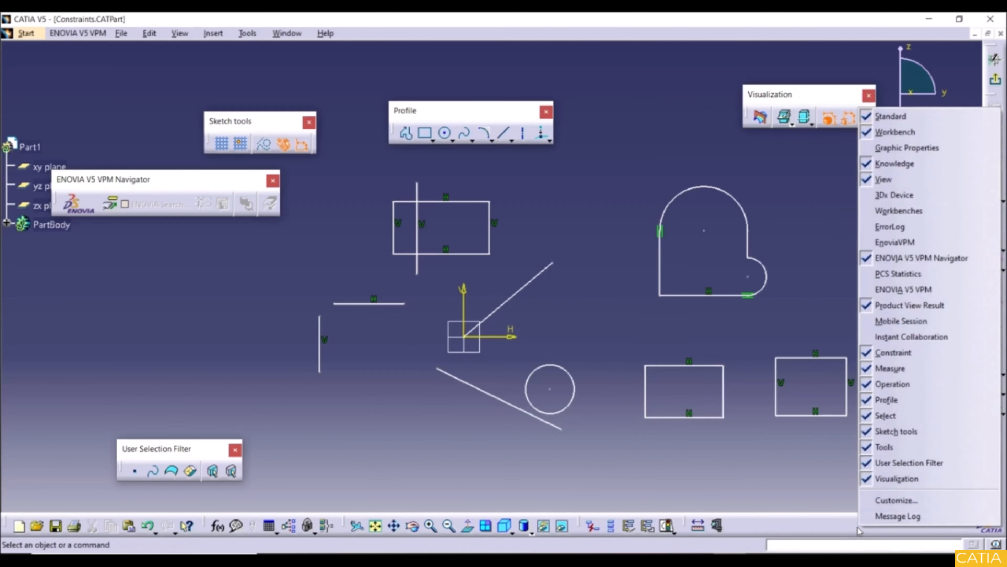
{"action": "left_click", "coordinate": [778, 462]}
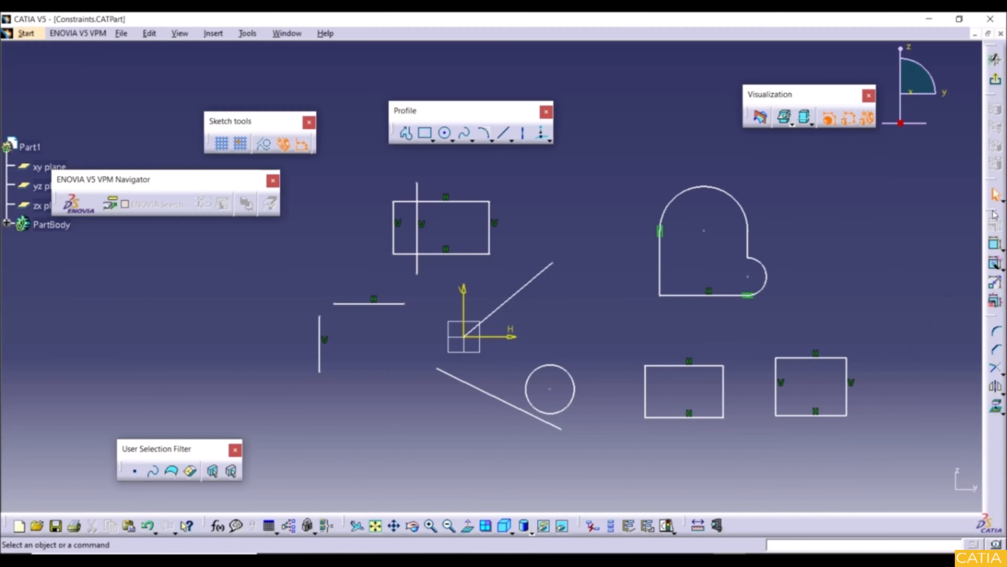
{"action": "left_click_drag", "start_coordinate": [994, 210], "coordinate": [932, 214]}
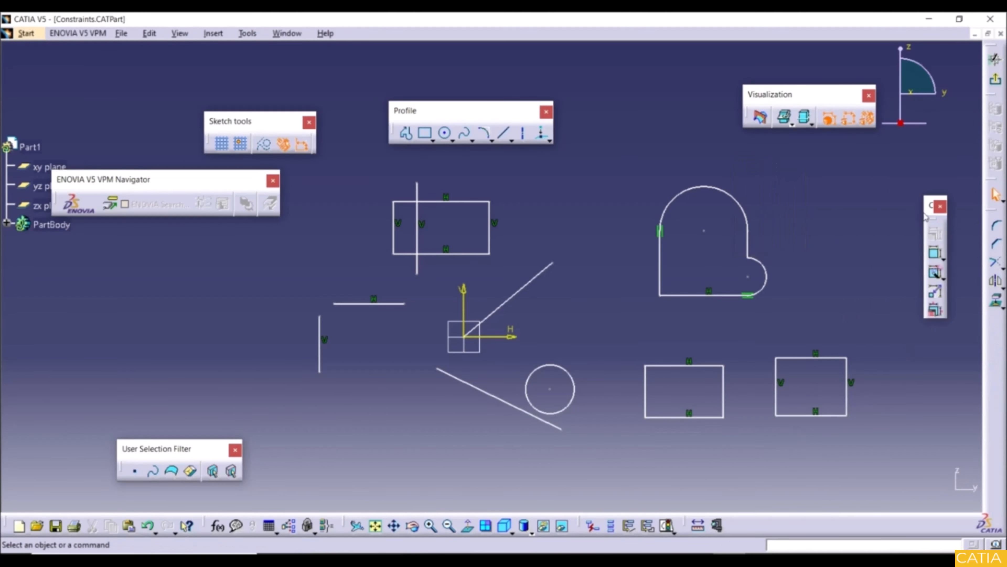
{"action": "right_click", "coordinate": [932, 217]}
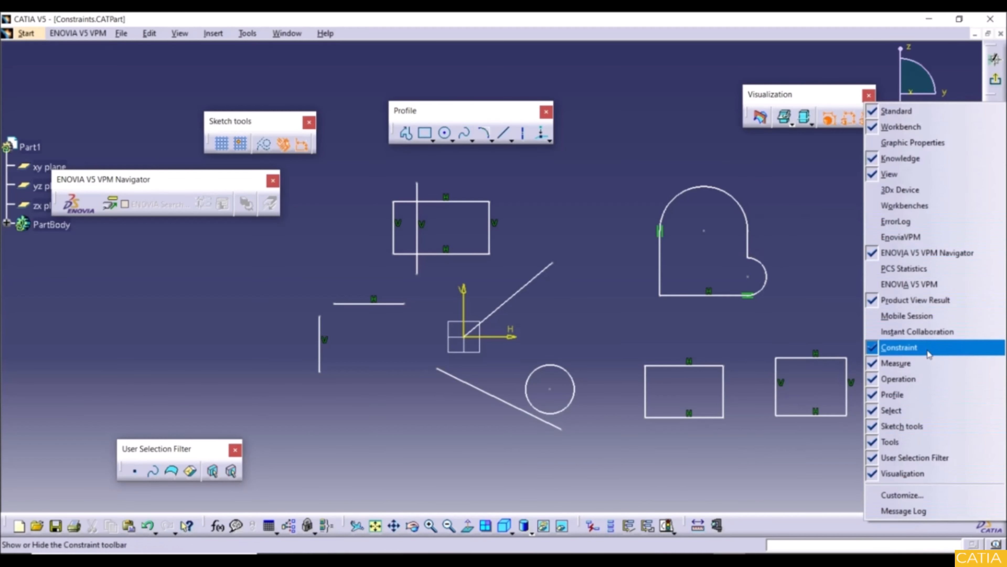
{"action": "left_click", "coordinate": [815, 254]}
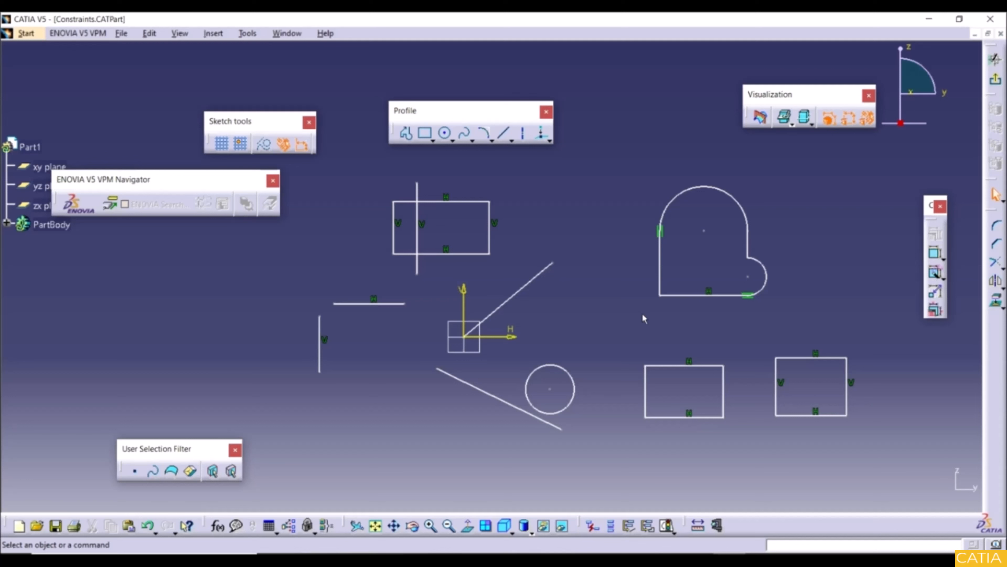
Step: Move the free end of the slanted line from the origin upward and dimension the line in the vertical measure direction
{"action": "middle_click_drag", "start_coordinate": [533, 317], "coordinate": [523, 268]}
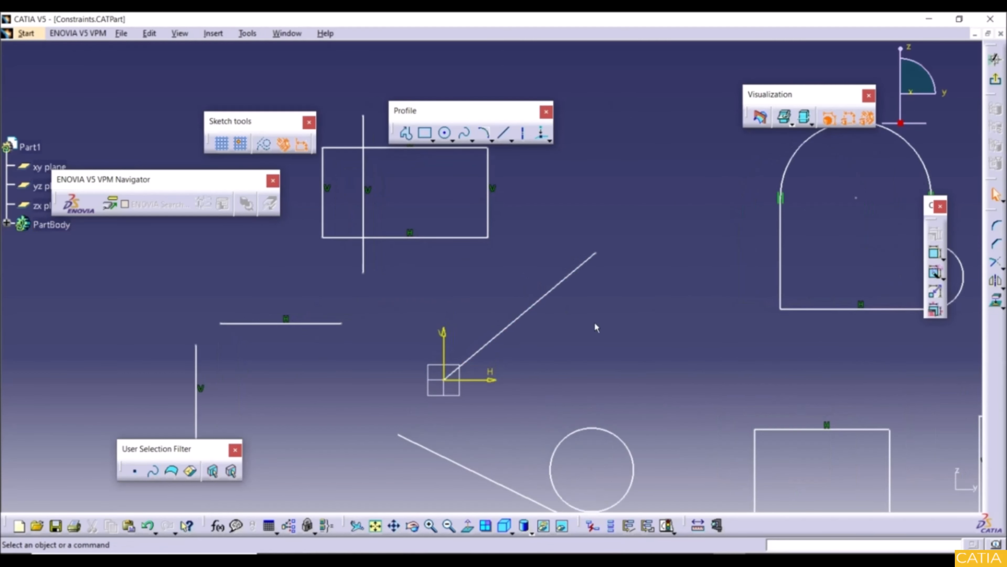
{"action": "left_click_drag", "start_coordinate": [601, 256], "coordinate": [613, 213]}
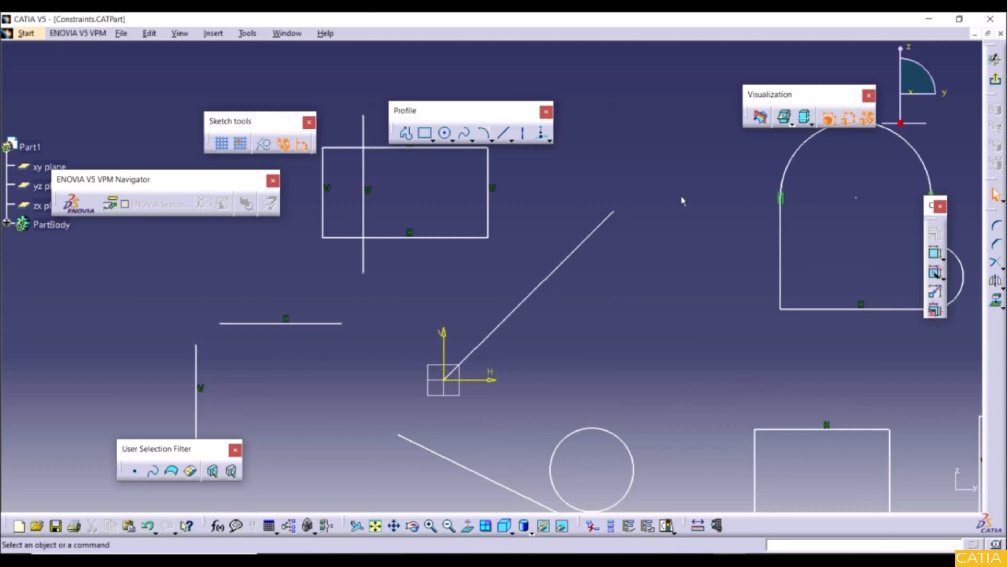
{"action": "left_click", "coordinate": [936, 254]}
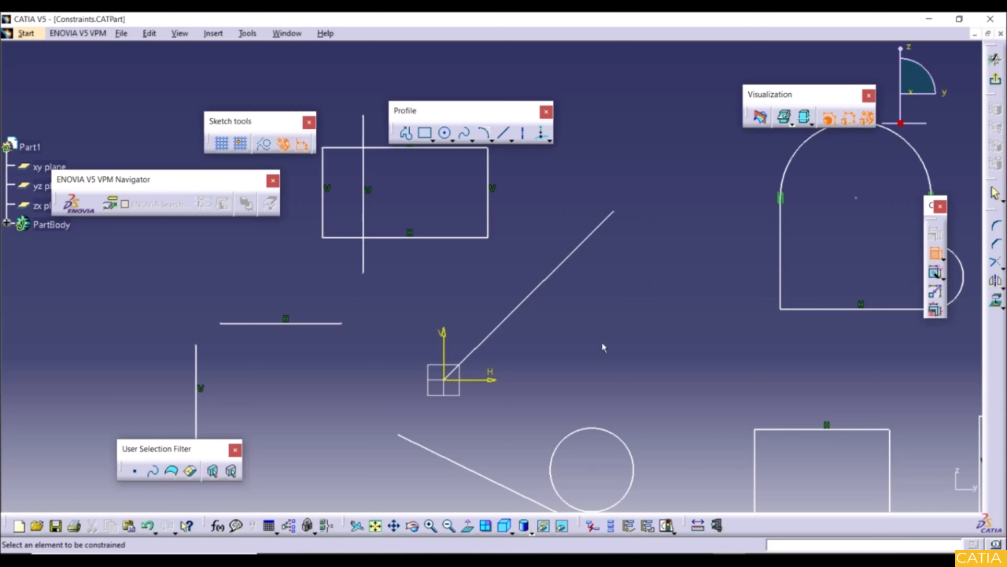
{"action": "left_click", "coordinate": [541, 291]}
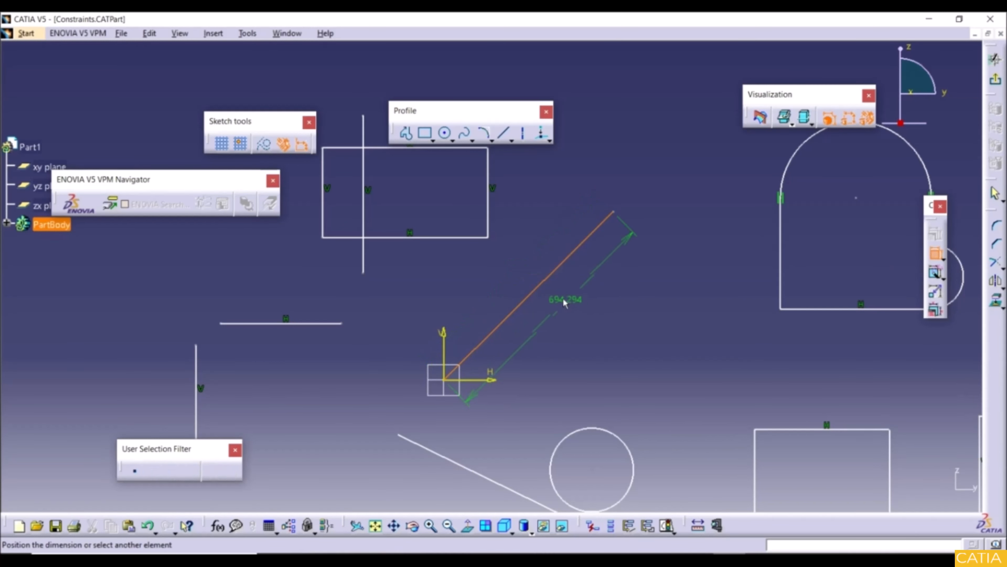
{"action": "right_click", "coordinate": [575, 311]}
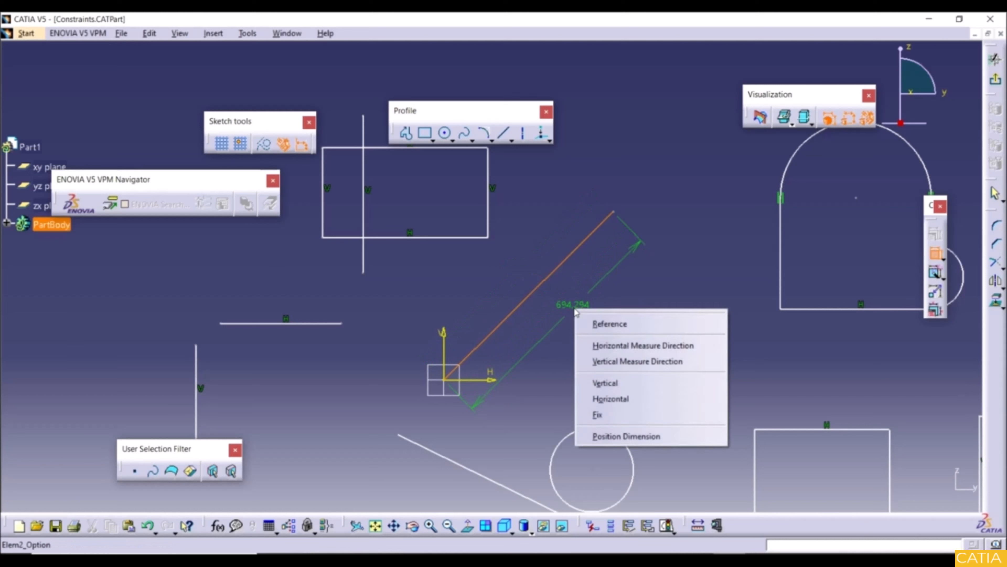
{"action": "left_click", "coordinate": [612, 346]}
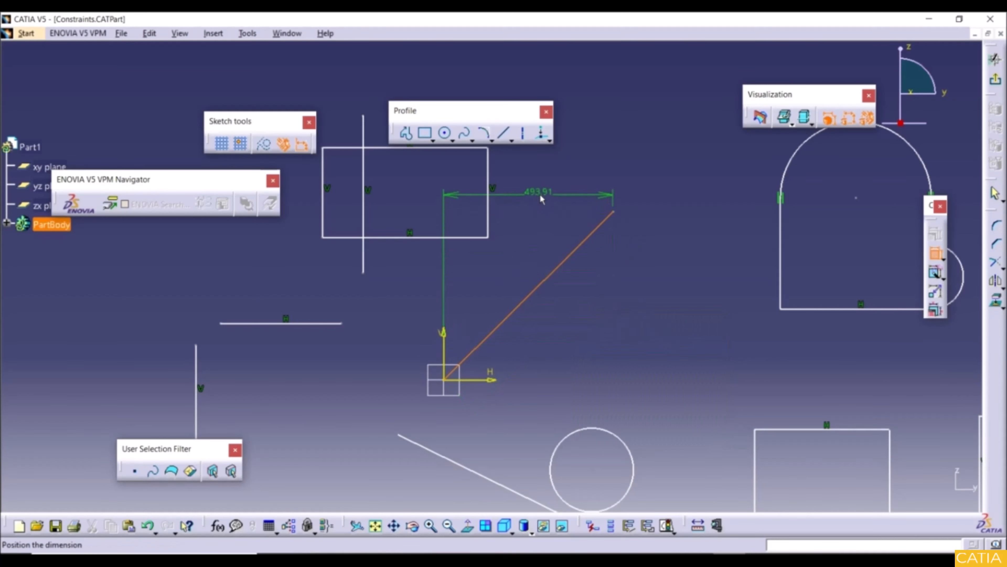
{"action": "right_click", "coordinate": [577, 344]}
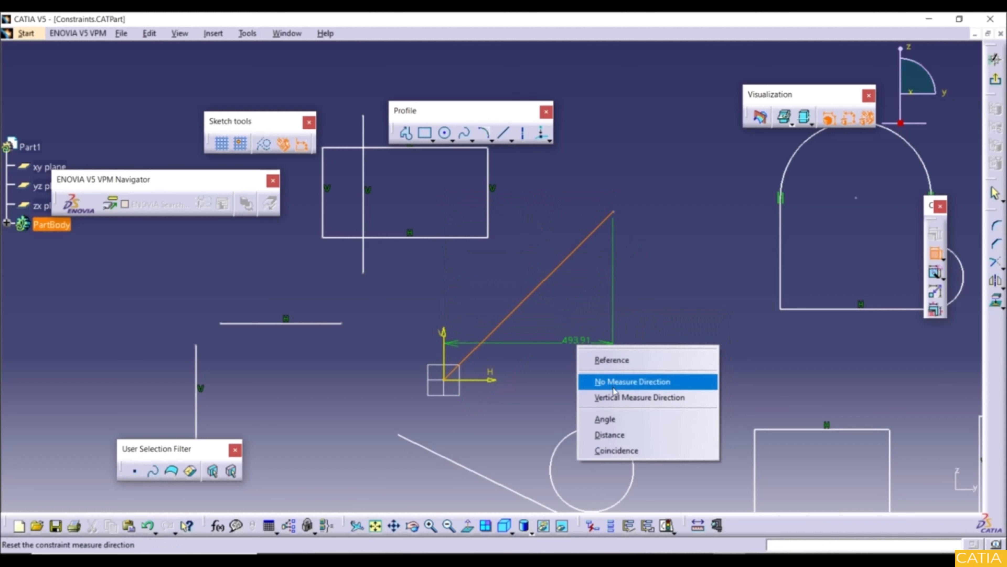
{"action": "left_click", "coordinate": [614, 397]}
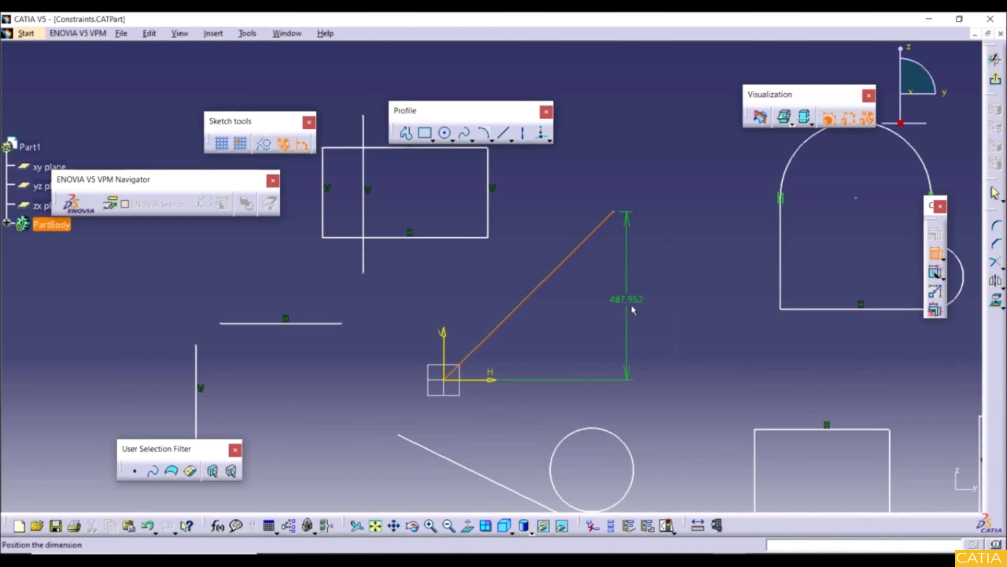
{"action": "left_click", "coordinate": [667, 306]}
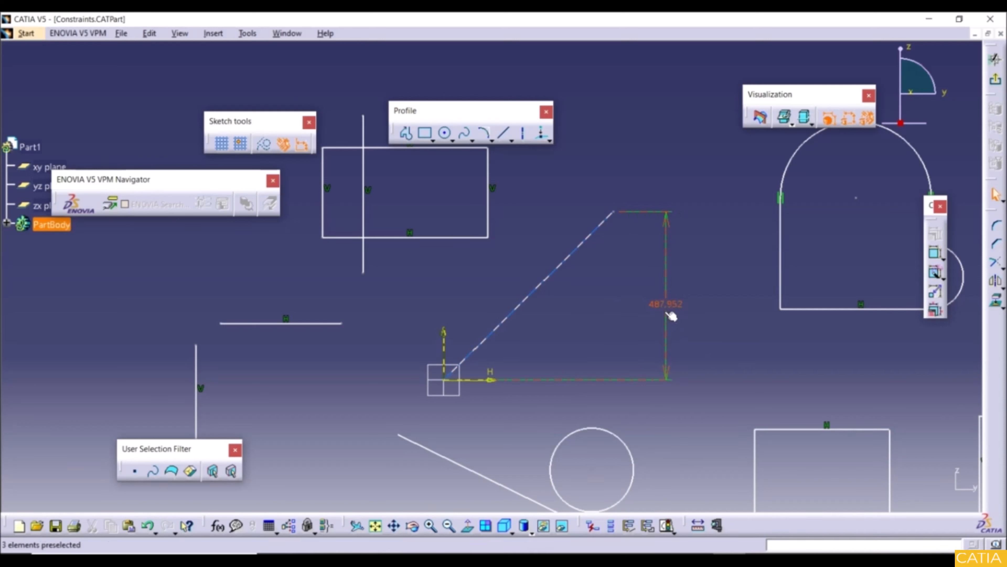
Step: Set the slanted line's vertical dimension to 500 mm
{"action": "double_click", "coordinate": [676, 311]}
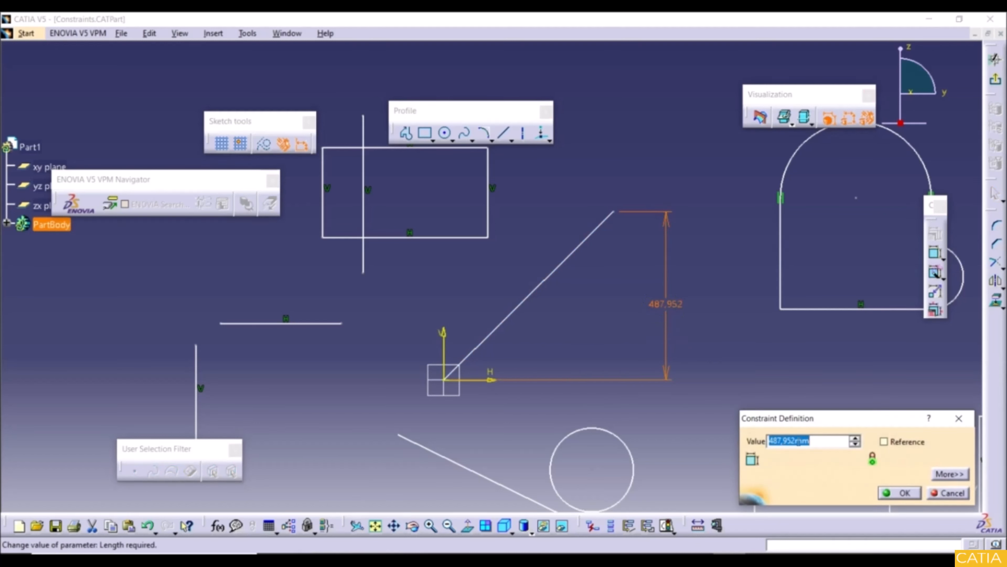
{"action": "type", "text": "500"}
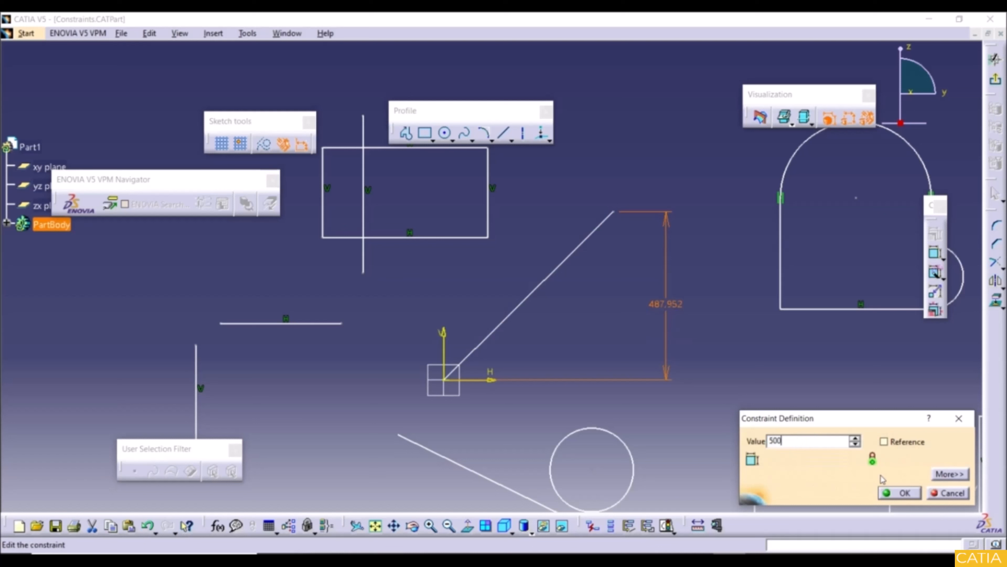
{"action": "left_click", "coordinate": [892, 493]}
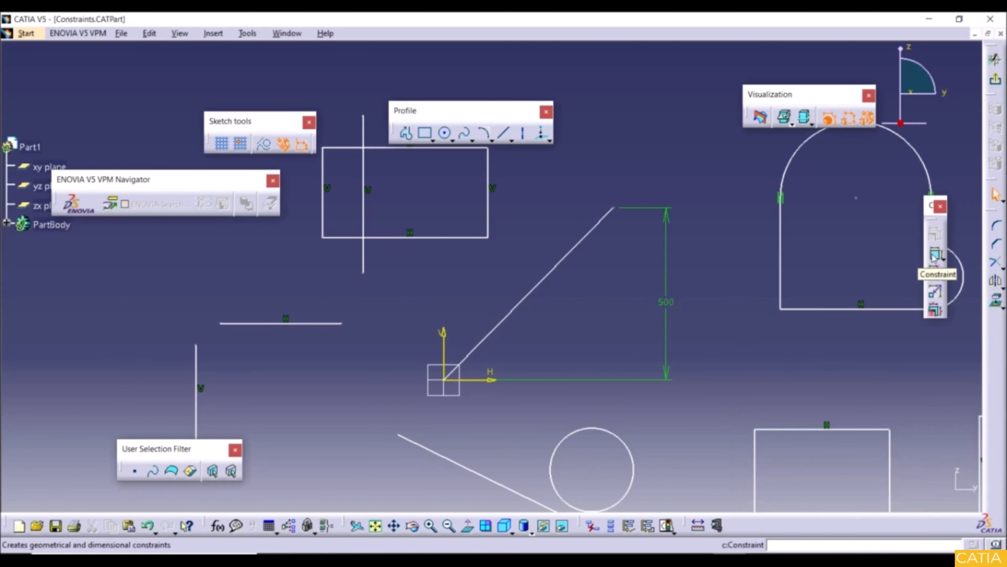
Step: Add an angle constraint between the horizontal axis and the slanted line and set it to 45 degrees
{"action": "left_click", "coordinate": [934, 256]}
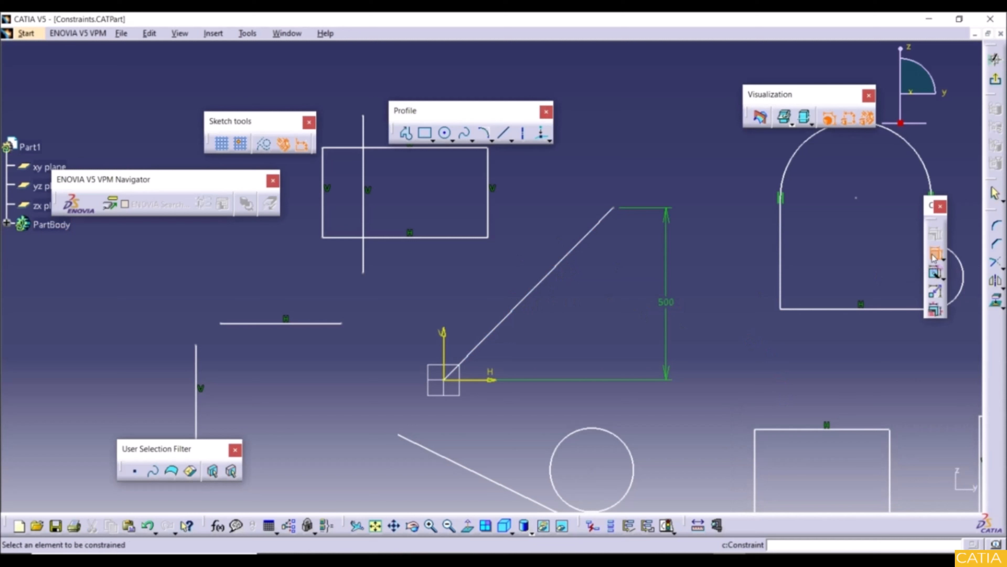
{"action": "left_click", "coordinate": [484, 382]}
{"action": "left_click", "coordinate": [515, 323]}
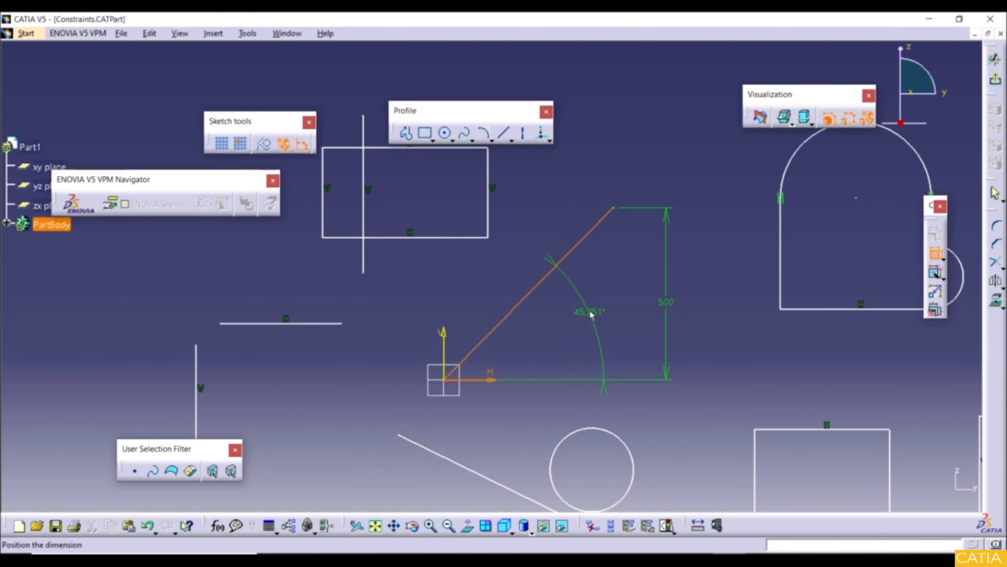
{"action": "left_click", "coordinate": [591, 314]}
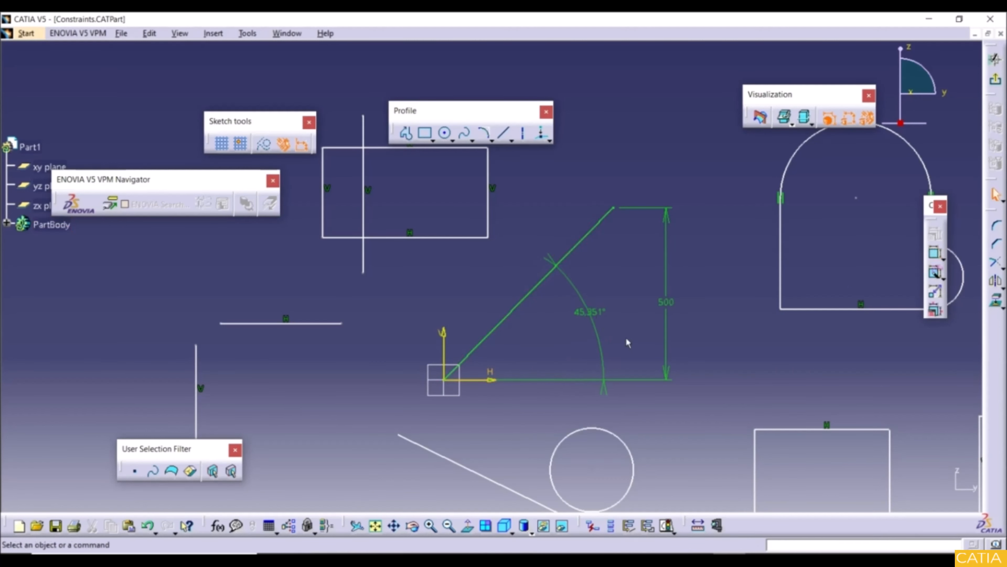
{"action": "double_click", "coordinate": [594, 313]}
{"action": "type", "text": "45"}
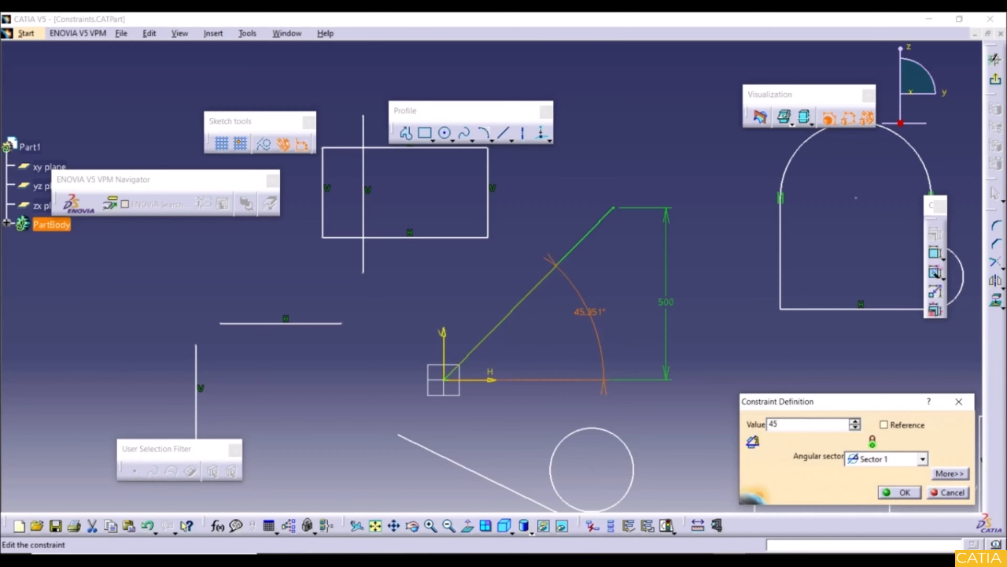
{"action": "key", "text": "Return"}
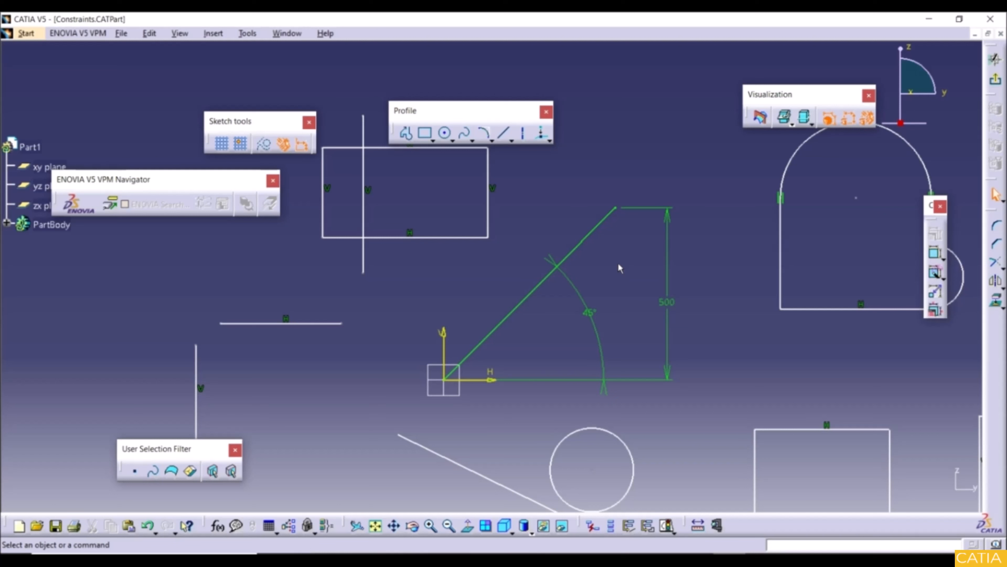
Step: Add a length constraint along the slanted line, placed on the upper side of the line
{"action": "left_click", "coordinate": [934, 254]}
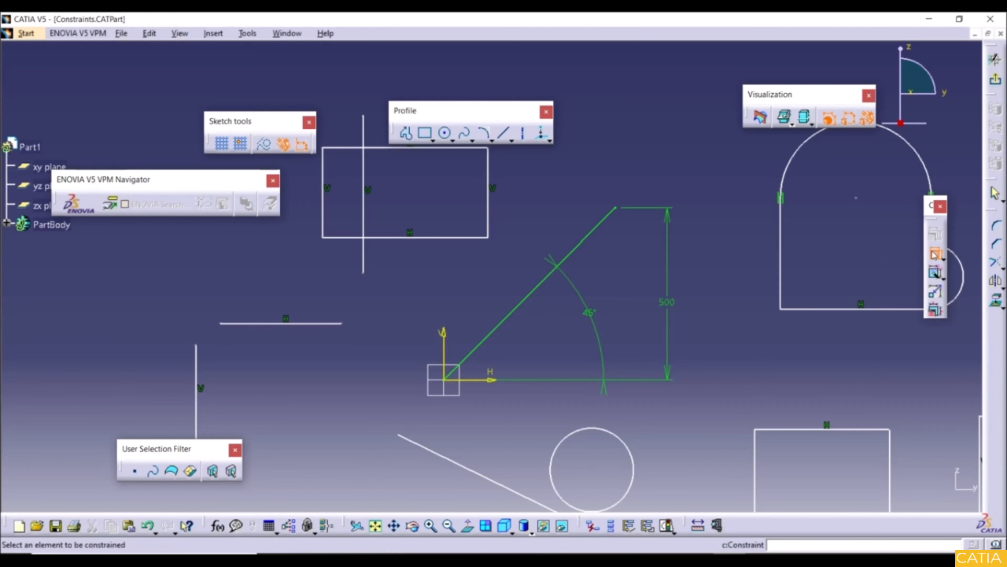
{"action": "left_click", "coordinate": [588, 236]}
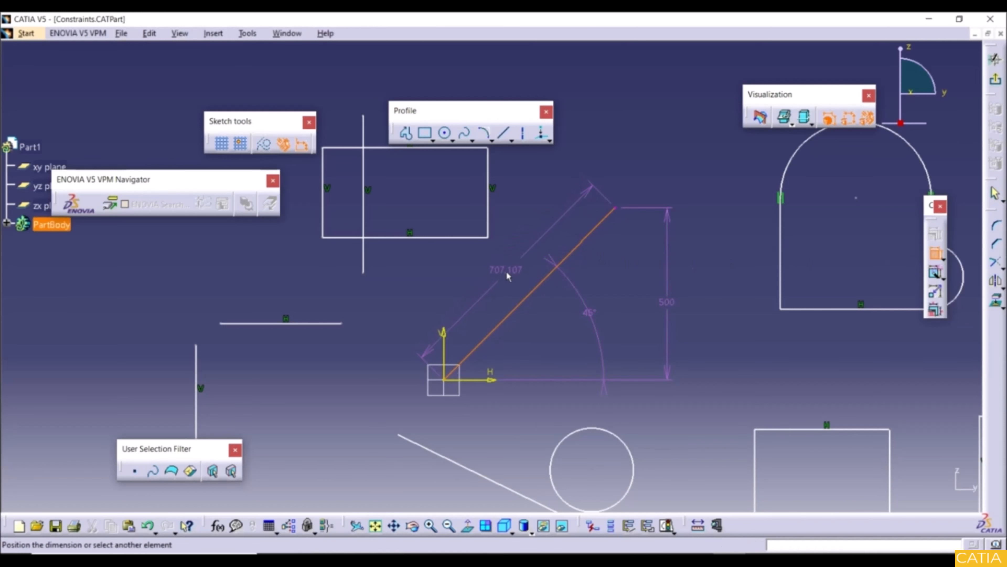
{"action": "left_click", "coordinate": [506, 270]}
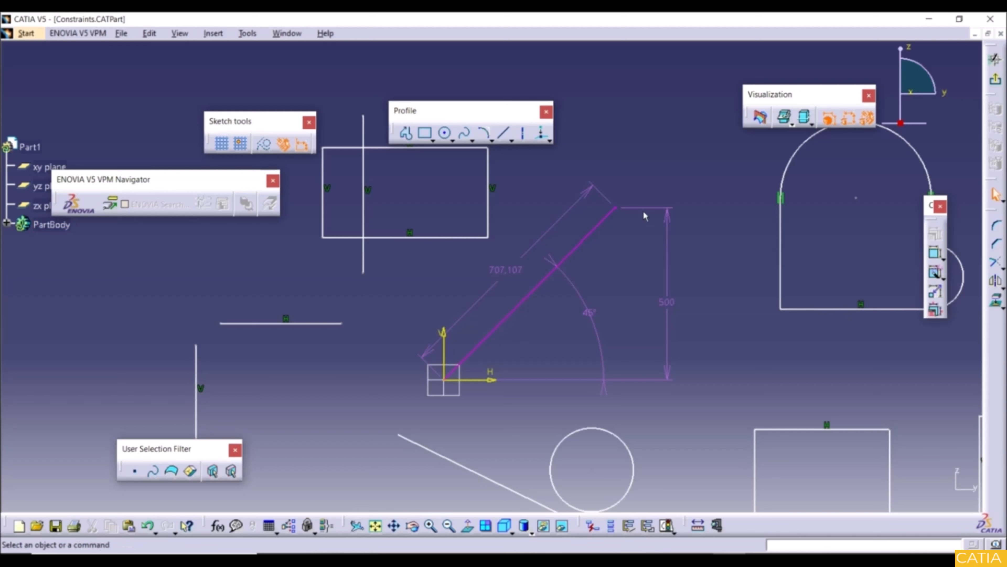
Step: Delete the length constraint from the 45-degree slanted line
{"action": "left_click", "coordinate": [519, 275]}
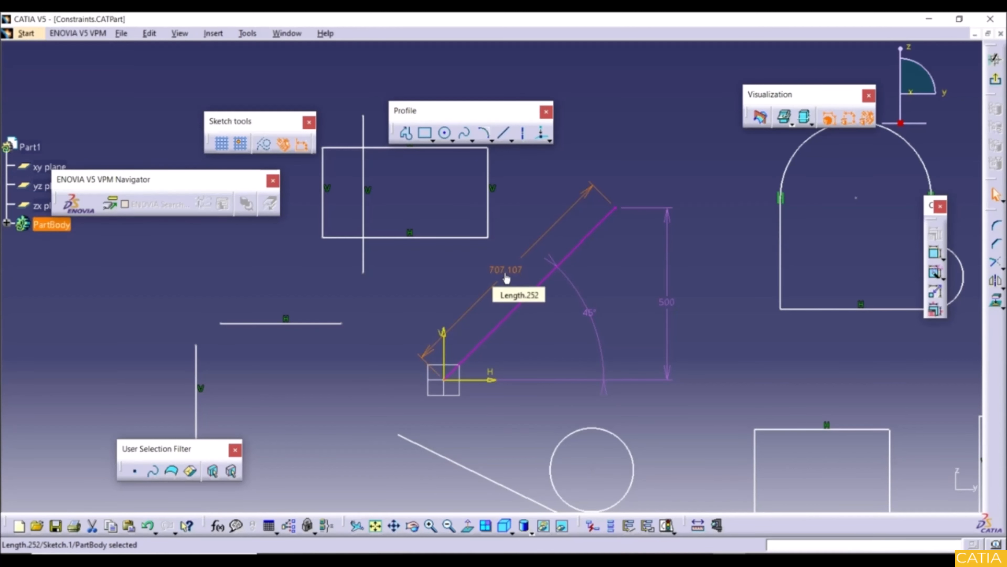
{"action": "key", "text": "Delete"}
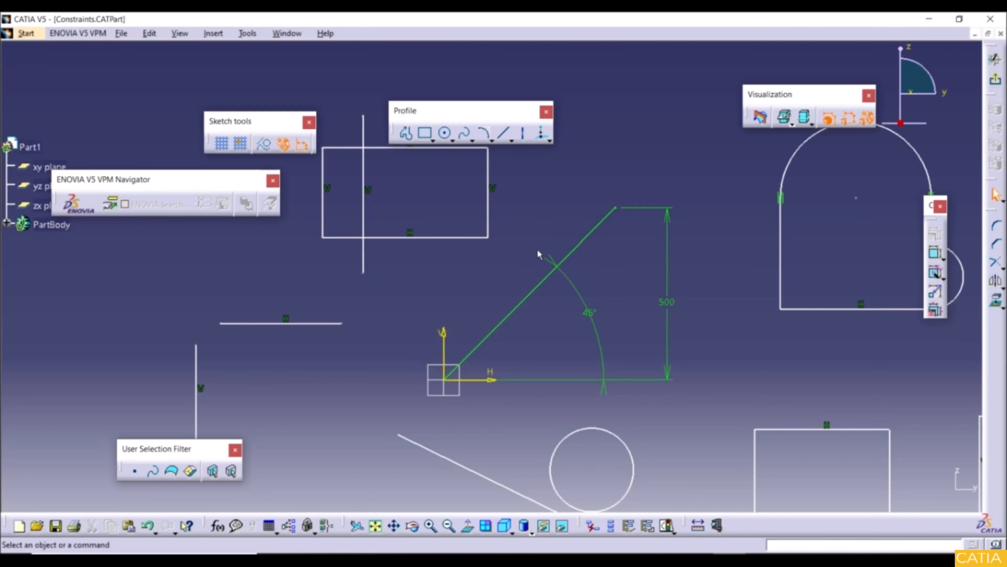
Step: Add a diameter constraint to the circle below the origin and set it to 200 mm
{"action": "mouse_move", "coordinate": [574, 468]}
{"action": "middle_mouse_down"}
{"action": "mouse_move", "coordinate": [613, 401]}
{"action": "mouse_move", "coordinate": [522, 315]}
{"action": "mouse_move", "coordinate": [511, 317]}
{"action": "middle_mouse_up"}
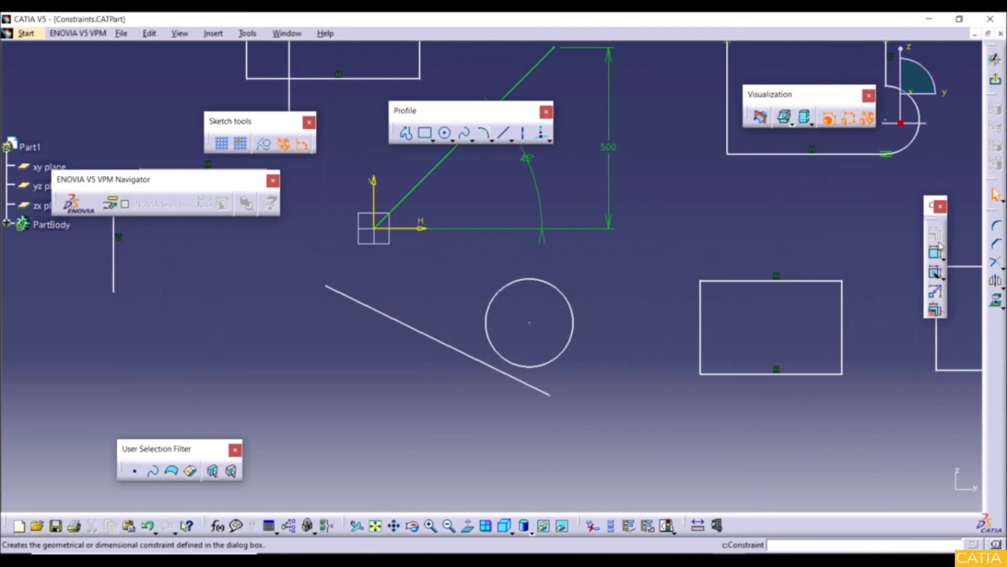
{"action": "left_click", "coordinate": [935, 253]}
{"action": "left_click", "coordinate": [568, 298]}
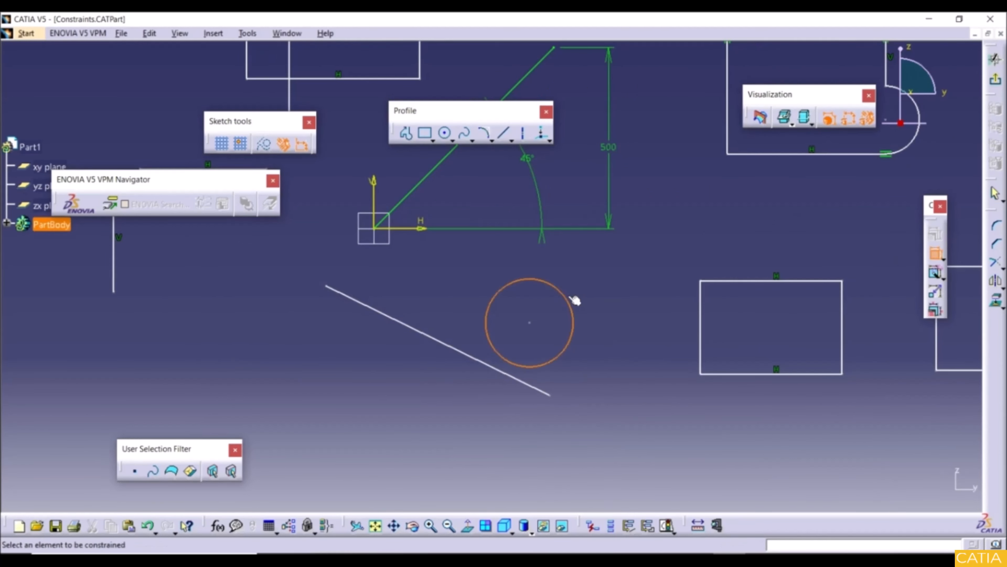
{"action": "left_click", "coordinate": [614, 299]}
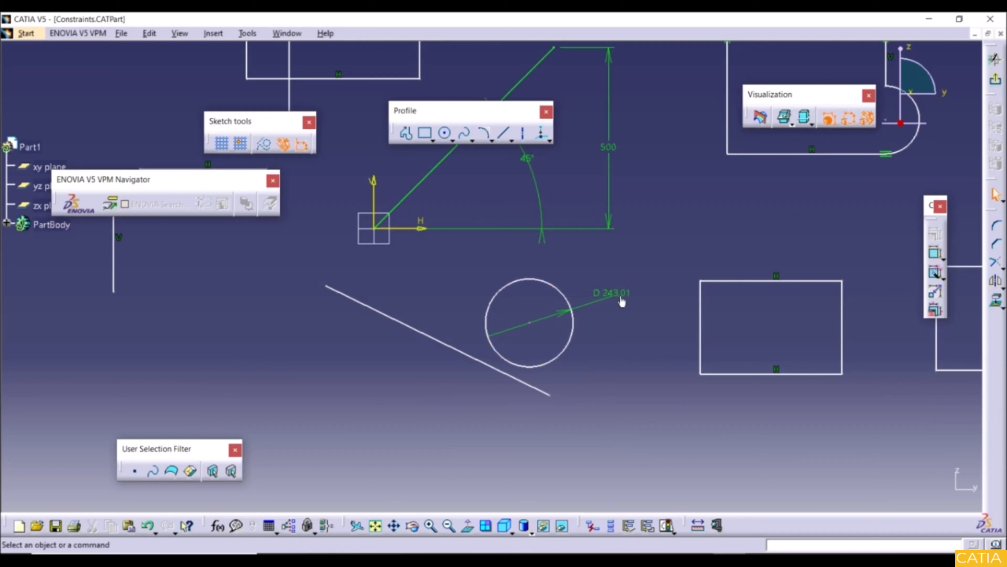
{"action": "double_click", "coordinate": [621, 301]}
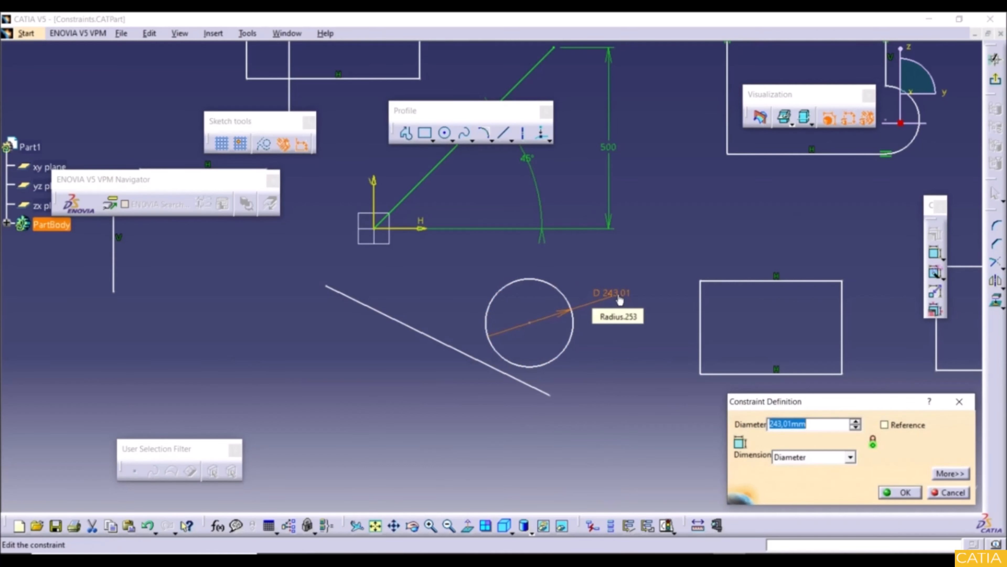
{"action": "type", "text": "200"}
{"action": "key", "text": "Return"}
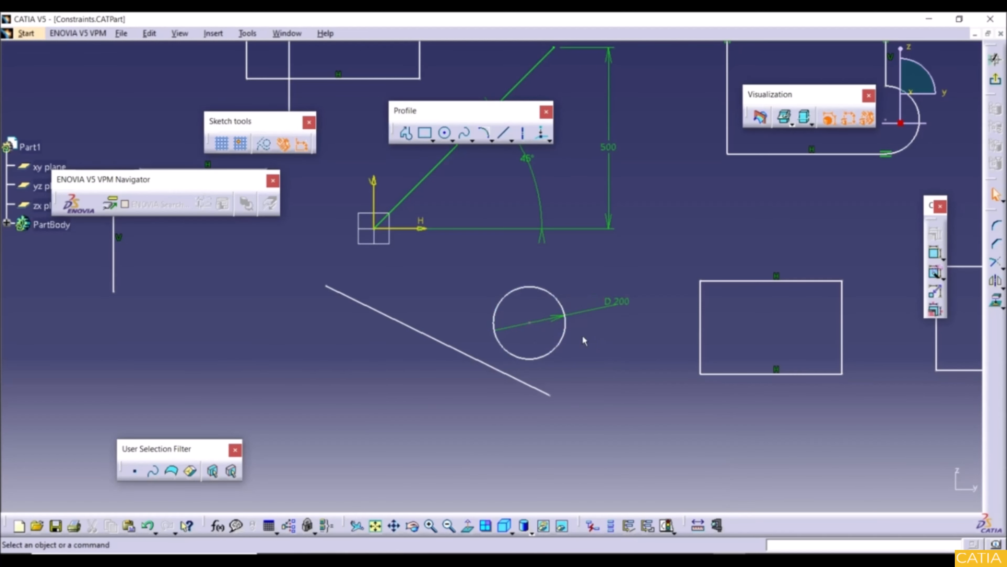
Step: Move the circle slightly up and left, then constrain its centre to the origin with a distance in the vertical measure direction
{"action": "mouse_move", "coordinate": [564, 329]}
{"action": "left_mouse_down"}
{"action": "mouse_move", "coordinate": [635, 329]}
{"action": "mouse_move", "coordinate": [472, 349]}
{"action": "mouse_move", "coordinate": [526, 279]}
{"action": "mouse_move", "coordinate": [552, 321]}
{"action": "left_mouse_up"}
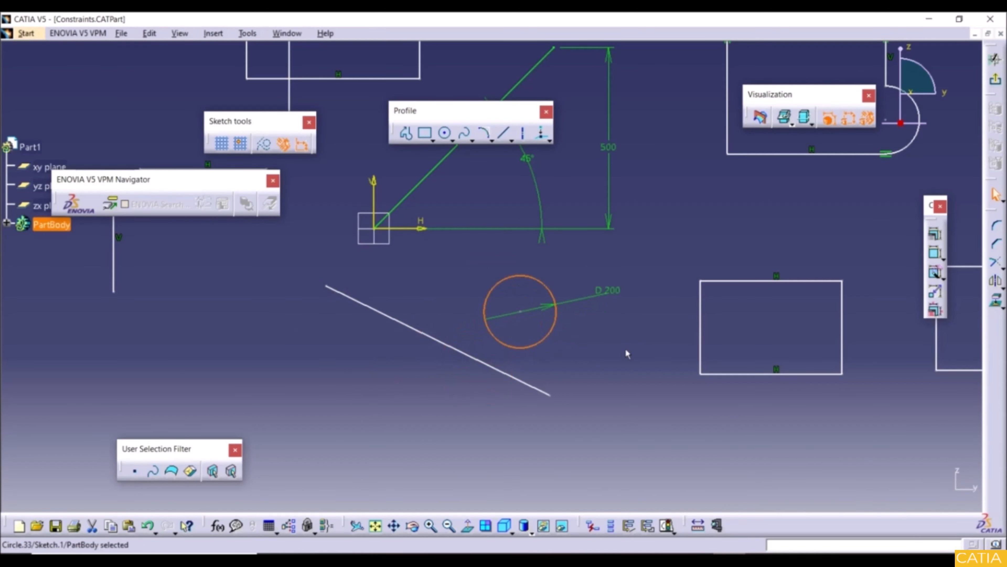
{"action": "left_click", "coordinate": [627, 353]}
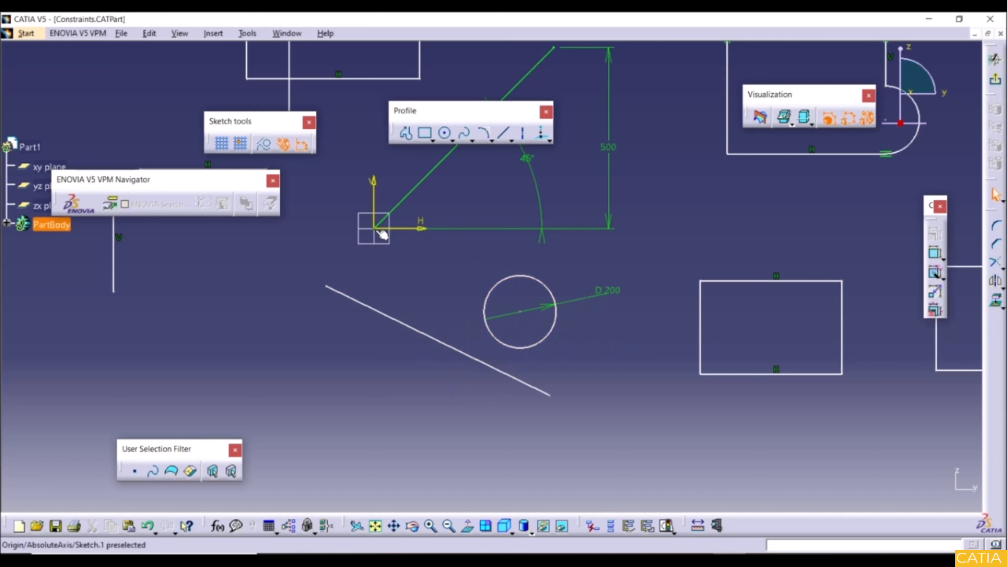
{"action": "left_click", "coordinate": [935, 253]}
{"action": "left_click", "coordinate": [521, 312]}
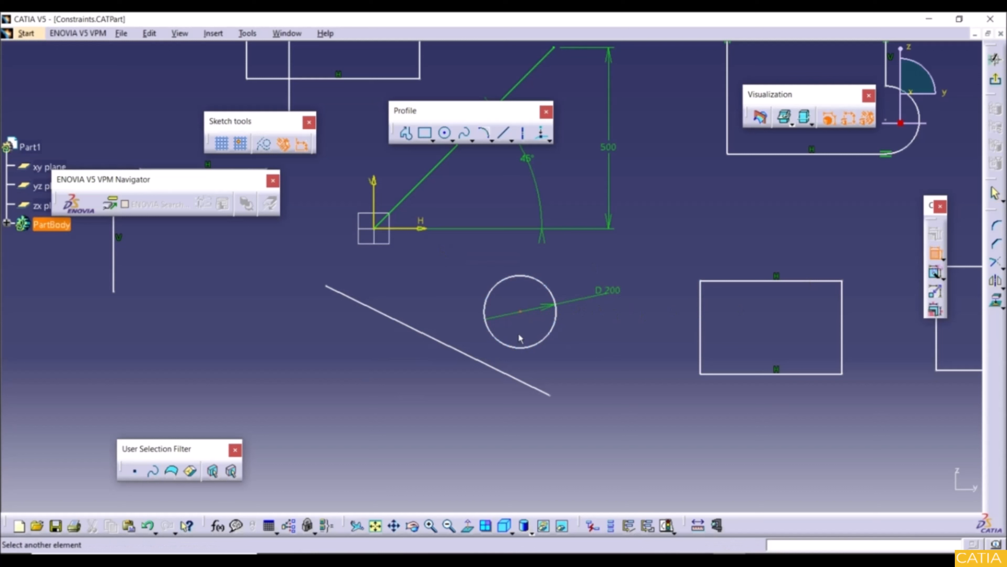
{"action": "left_click", "coordinate": [379, 233]}
{"action": "right_click", "coordinate": [412, 377]}
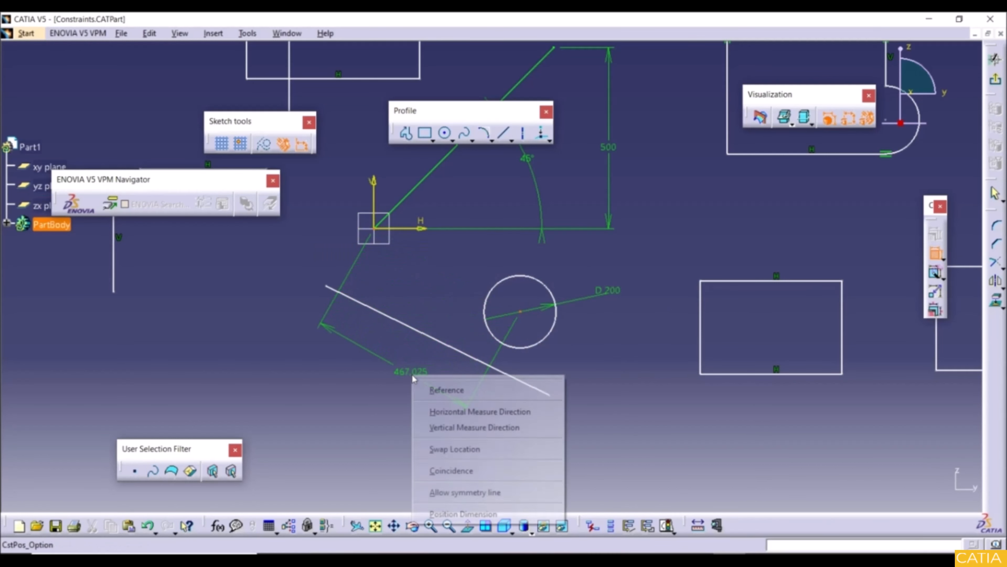
{"action": "left_click", "coordinate": [456, 427]}
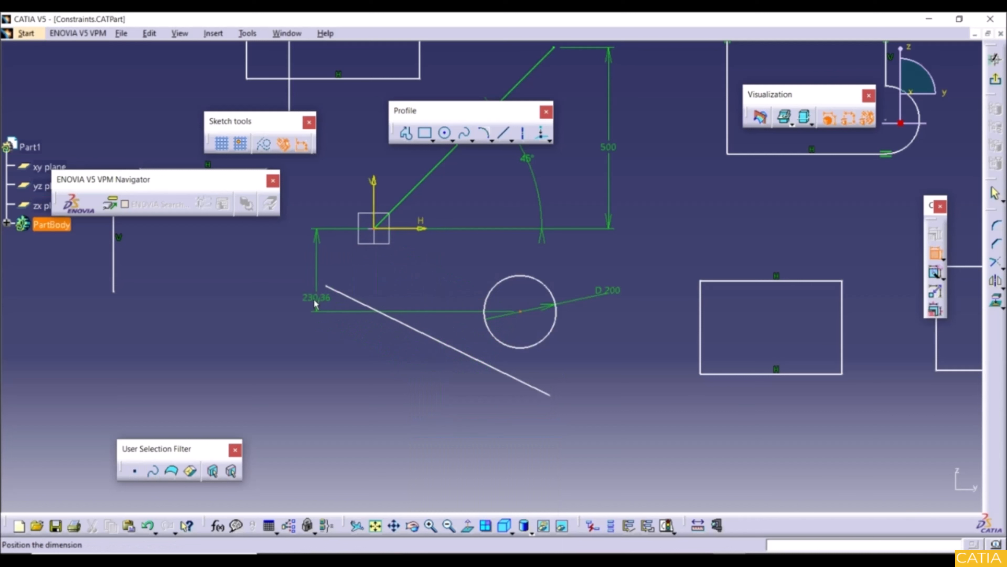
{"action": "left_click", "coordinate": [291, 266]}
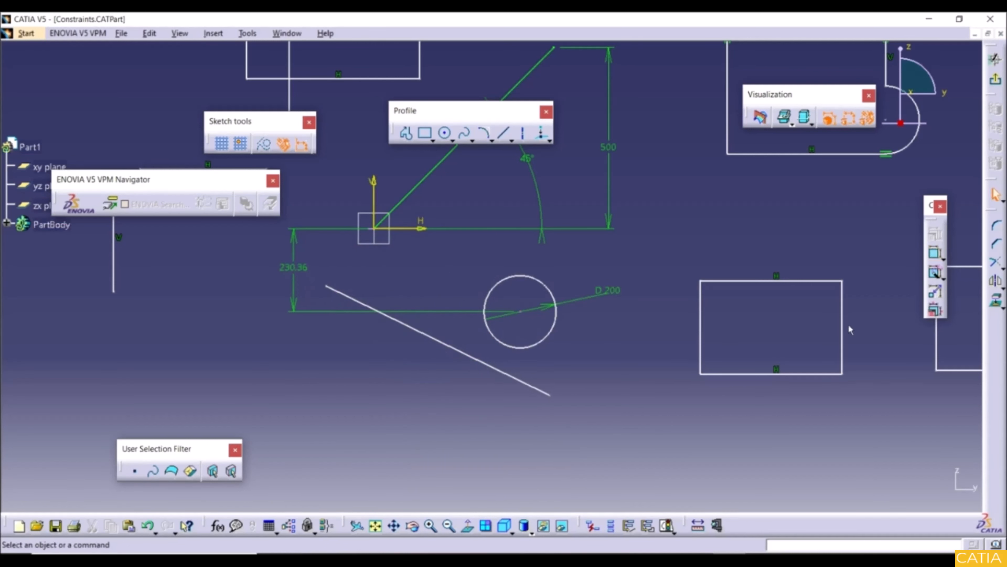
Step: Add a distance constraint in the horizontal measure direction between the origin and the circle's centre, placed below the circle
{"action": "left_click", "coordinate": [934, 253]}
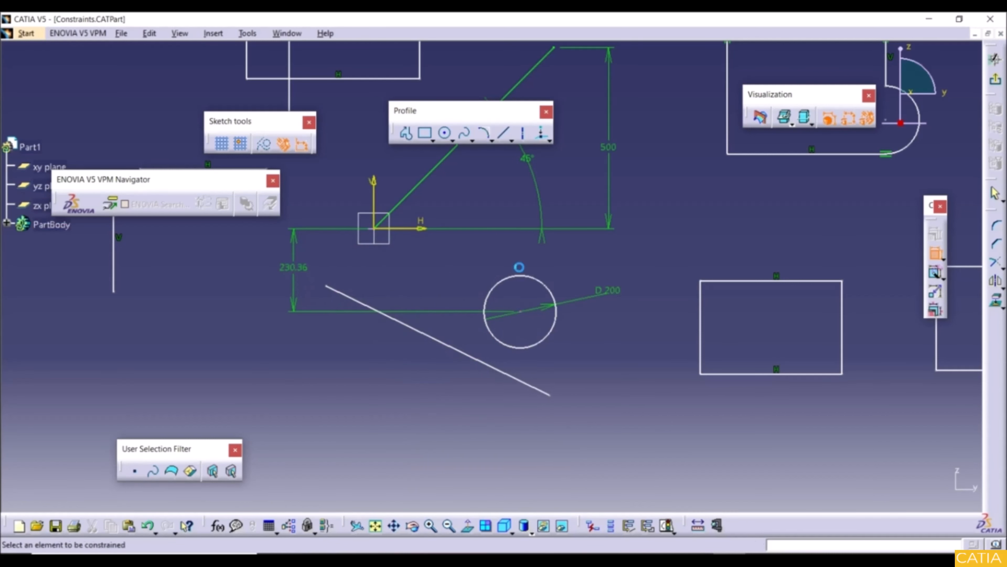
{"action": "left_click", "coordinate": [374, 229]}
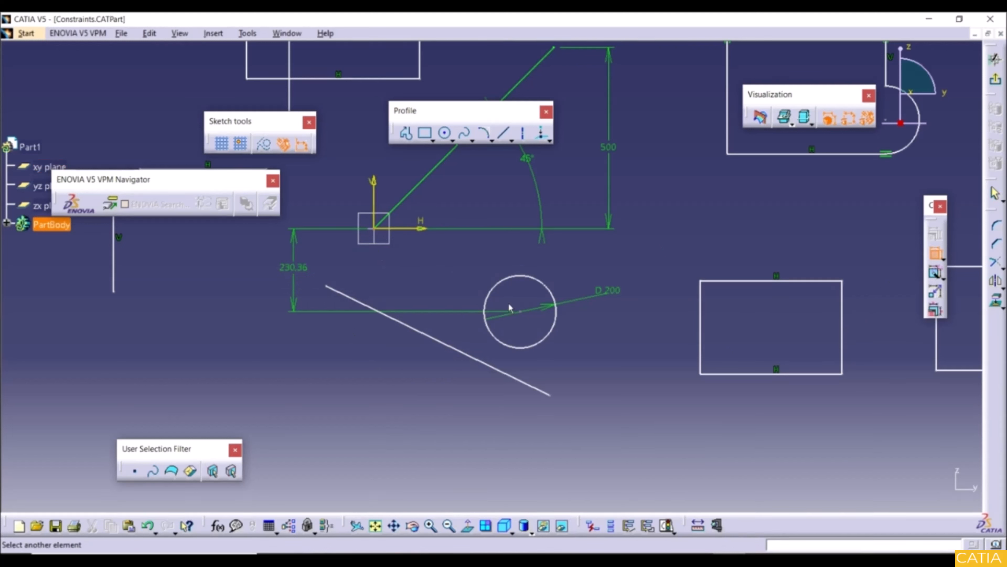
{"action": "left_click", "coordinate": [526, 313]}
{"action": "right_click", "coordinate": [426, 282]}
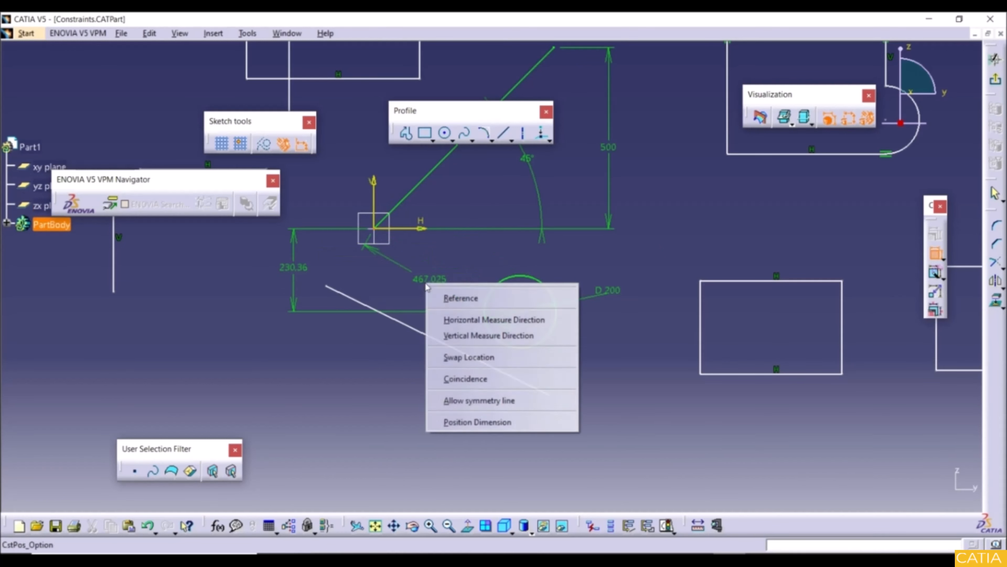
{"action": "left_click", "coordinate": [470, 320]}
{"action": "left_click", "coordinate": [436, 390]}
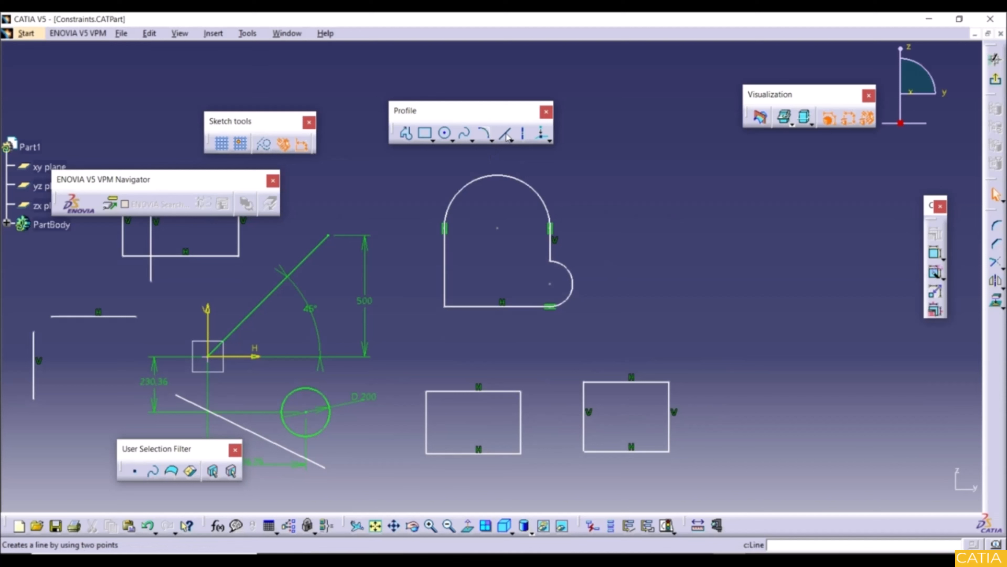
Step: Draw two separate lines to the right of the arched profile, one rising and one descending, the latter about 674 mm long
{"action": "left_click", "coordinate": [505, 135]}
{"action": "left_click", "coordinate": [641, 268]}
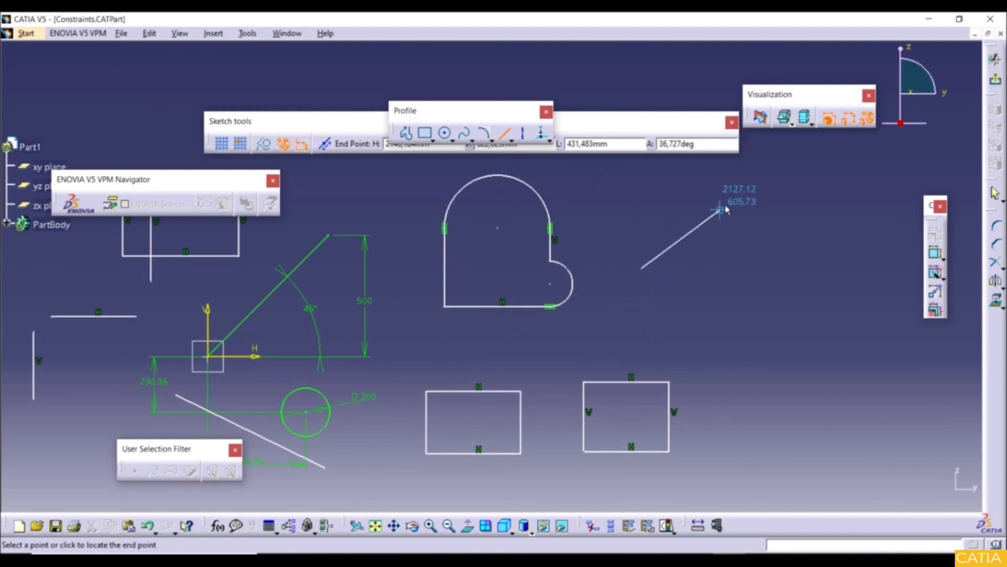
{"action": "left_click", "coordinate": [766, 213]}
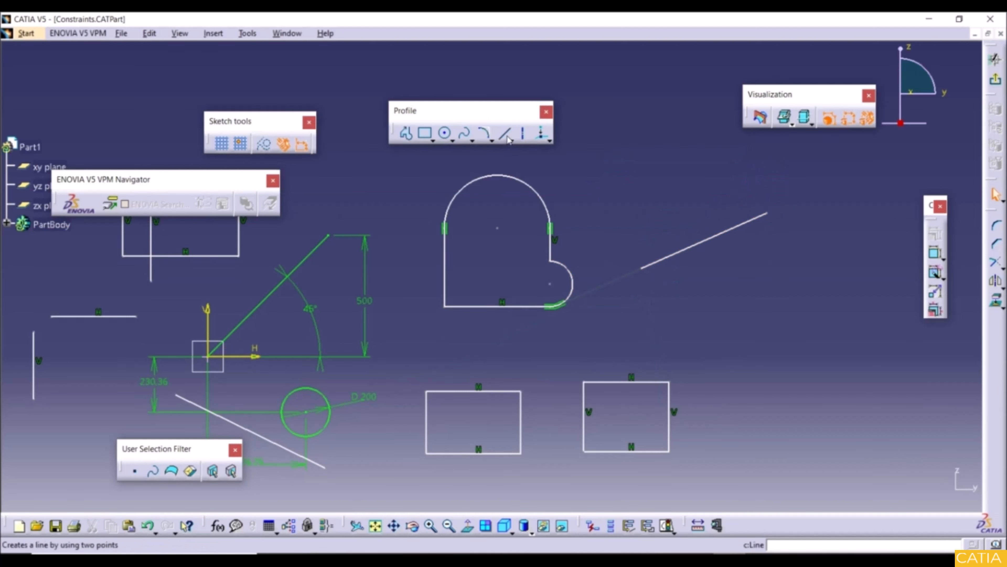
{"action": "left_click", "coordinate": [506, 135]}
{"action": "left_click", "coordinate": [720, 274]}
{"action": "left_click", "coordinate": [877, 325]}
Step: Apply a Horizontal constraint to the descending line using the constraint definition dialog
{"action": "left_click", "coordinate": [817, 366]}
{"action": "left_click", "coordinate": [765, 289]}
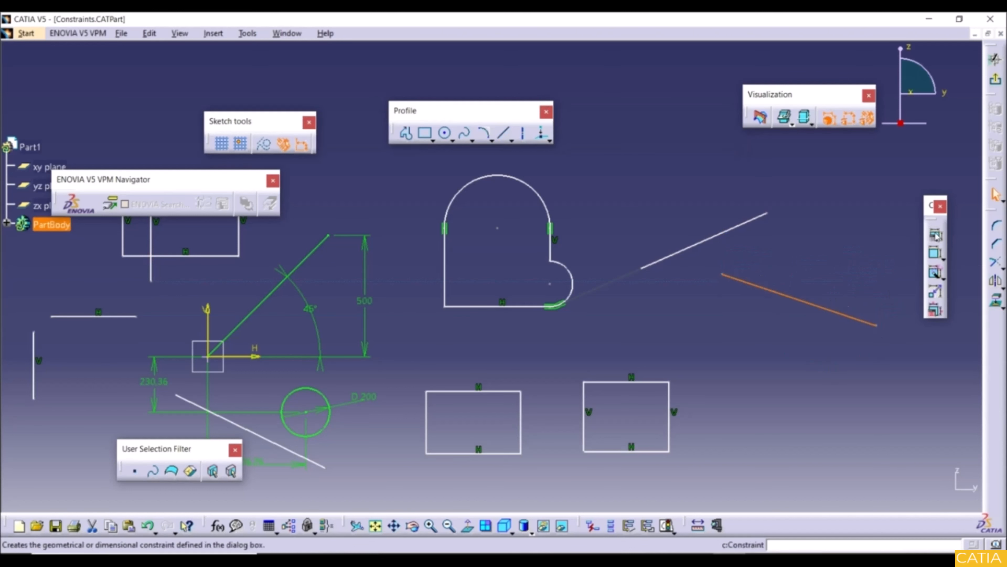
{"action": "left_click", "coordinate": [821, 362]}
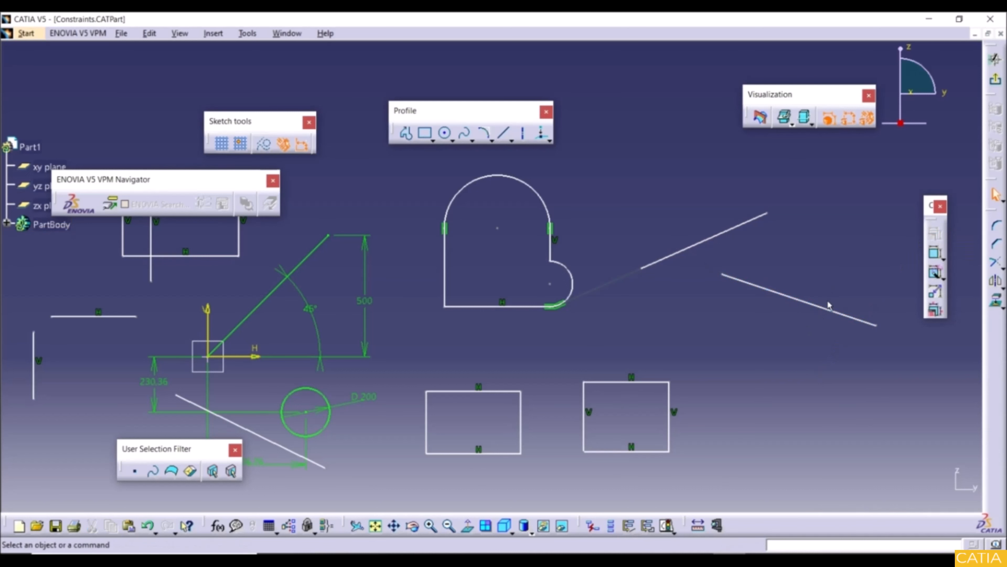
{"action": "left_click", "coordinate": [831, 313]}
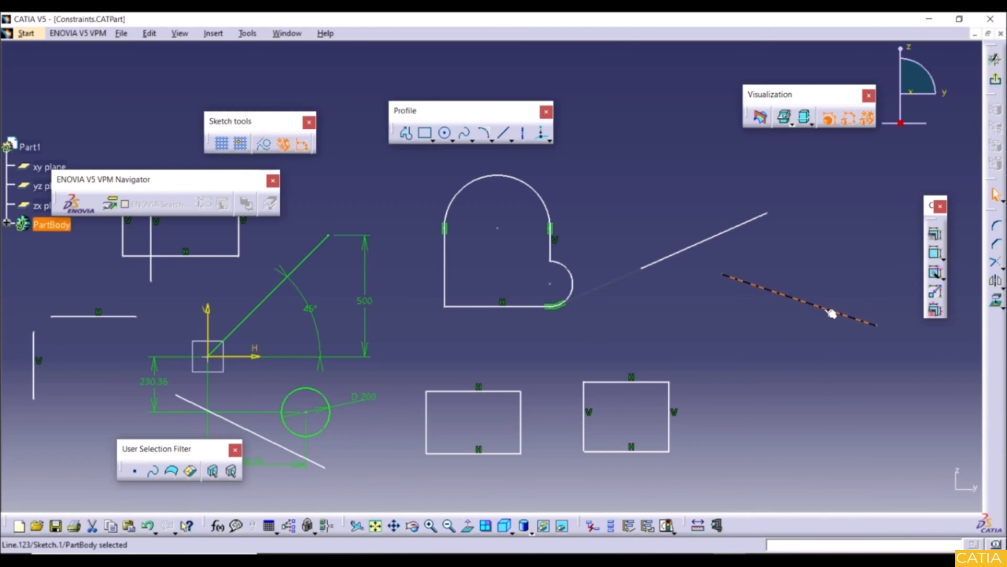
{"action": "left_click", "coordinate": [935, 236]}
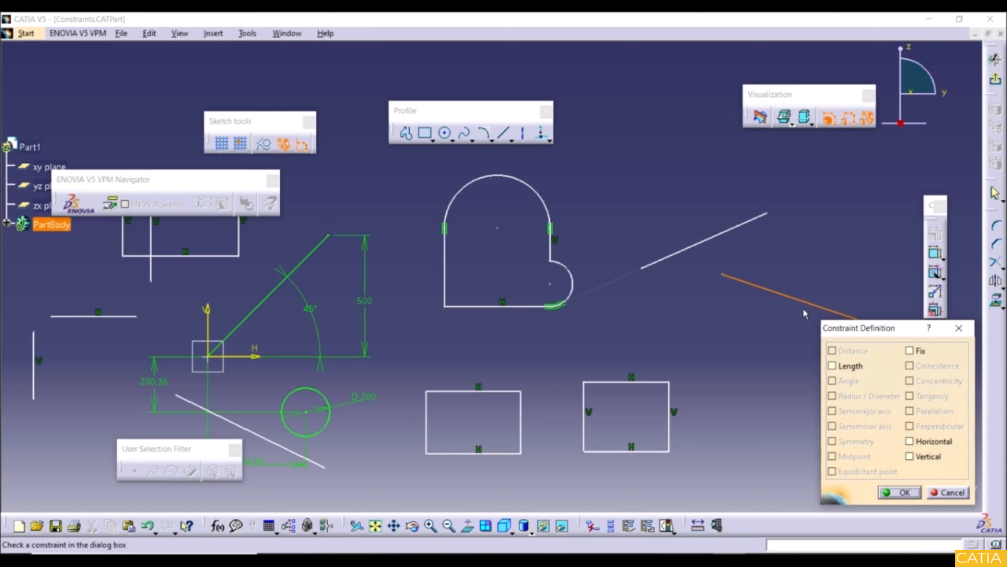
{"action": "left_click", "coordinate": [925, 443]}
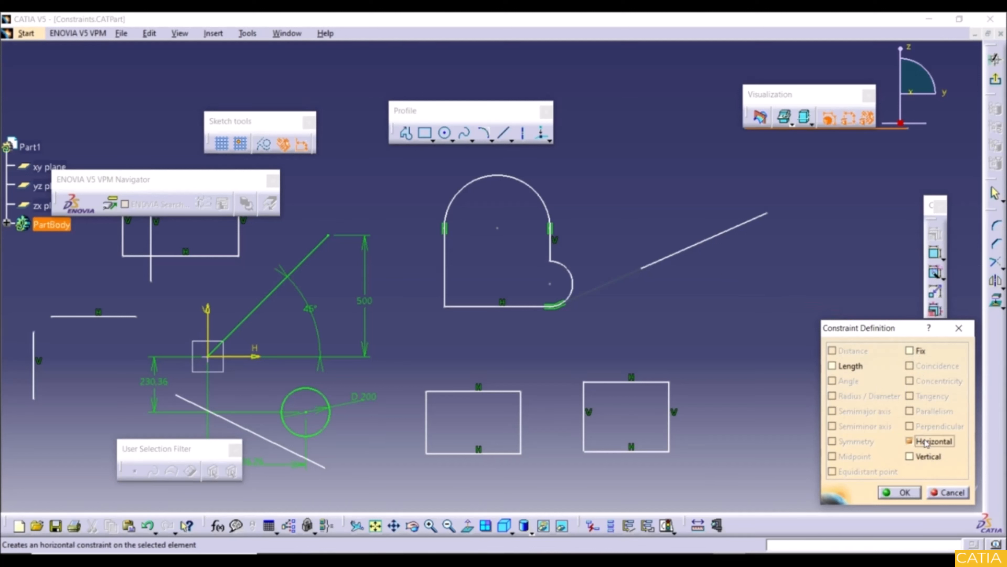
{"action": "left_click", "coordinate": [900, 492]}
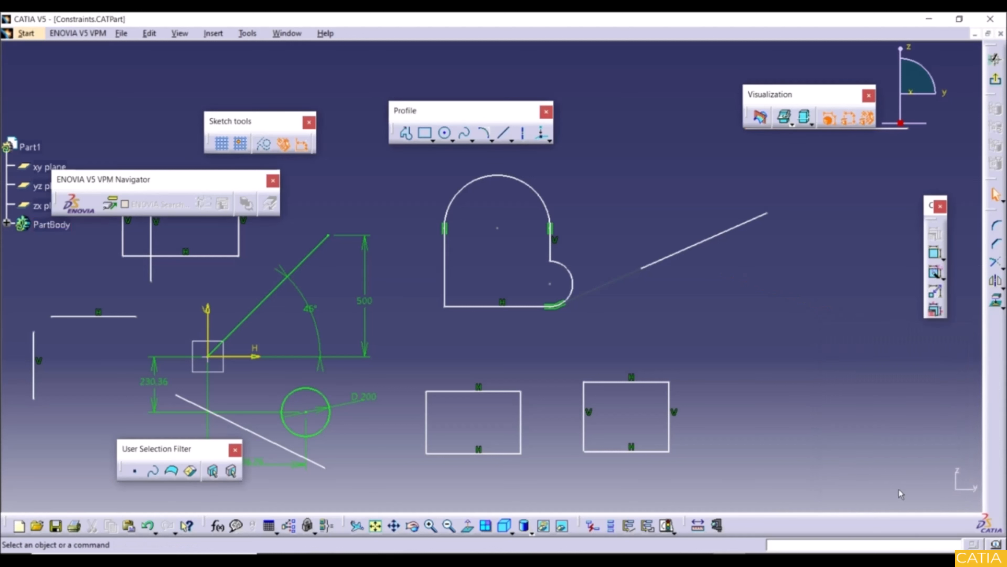
Step: Apply a Vertical constraint to the rising line using the constraint definition dialog
{"action": "mouse_move", "coordinate": [788, 286]}
{"action": "middle_mouse_down"}
{"action": "mouse_move", "coordinate": [725, 234]}
{"action": "mouse_move", "coordinate": [744, 254]}
{"action": "mouse_move", "coordinate": [733, 223]}
{"action": "middle_mouse_up"}
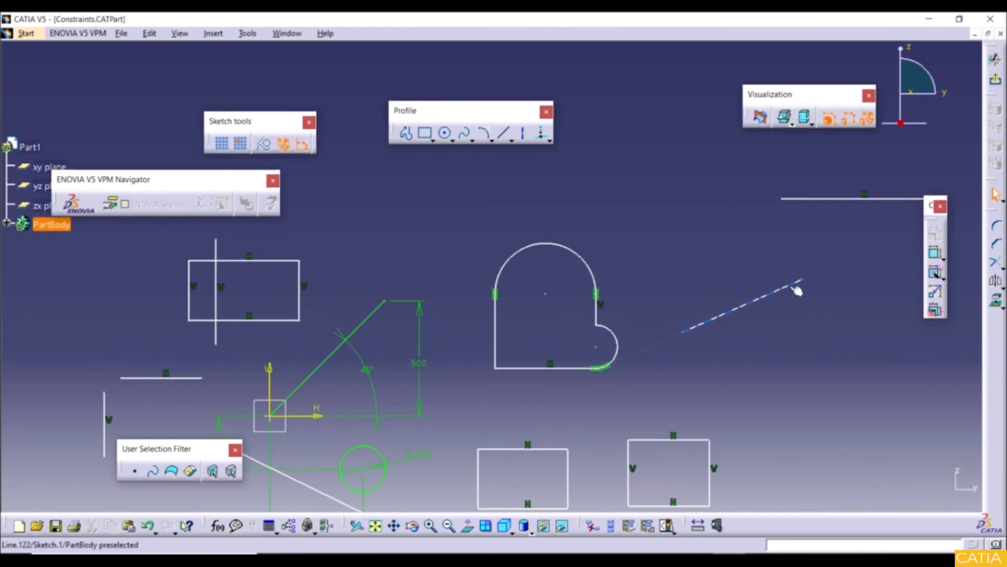
{"action": "left_click", "coordinate": [796, 282]}
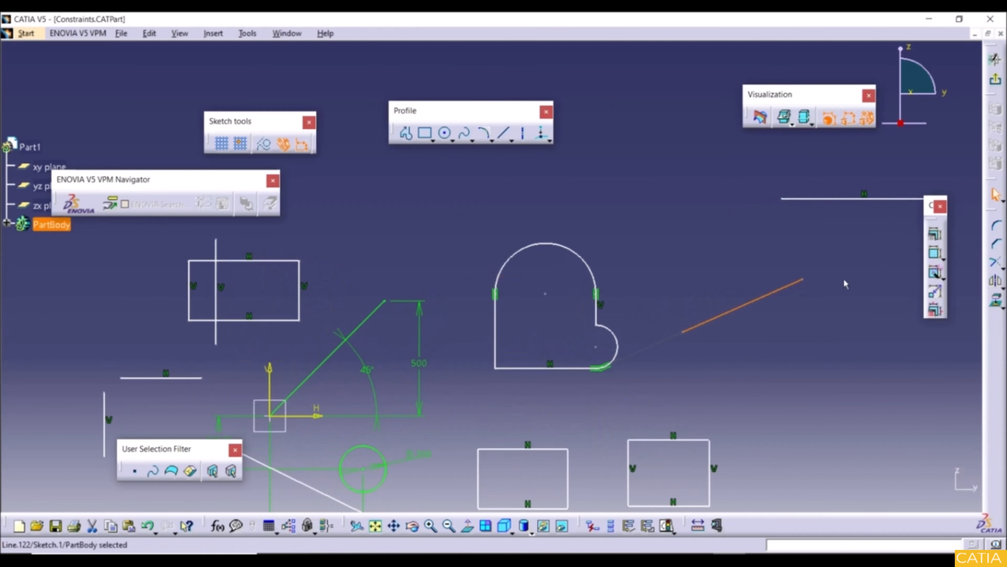
{"action": "left_click", "coordinate": [935, 236]}
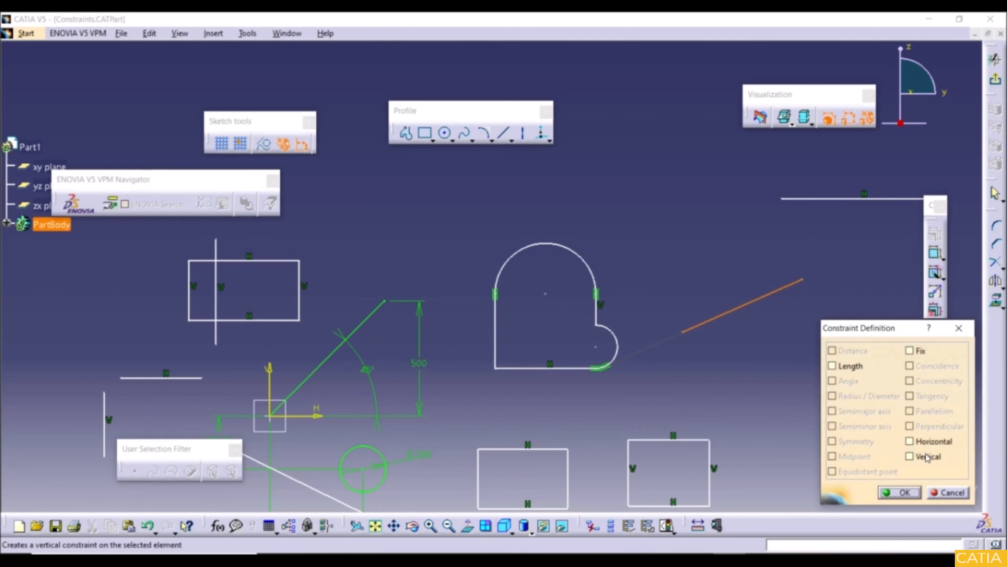
{"action": "left_click", "coordinate": [910, 456]}
{"action": "middle_click_drag", "start_coordinate": [727, 274], "coordinate": [758, 392]}
{"action": "scroll", "coordinate": [757, 393], "scroll_direction": "up", "scroll_amount": 1}
{"action": "mouse_move", "coordinate": [573, 275]}
{"action": "middle_mouse_down"}
{"action": "mouse_move", "coordinate": [621, 307]}
{"action": "mouse_move", "coordinate": [611, 249]}
{"action": "middle_mouse_up"}
{"action": "middle_click_drag", "start_coordinate": [676, 298], "coordinate": [586, 193]}
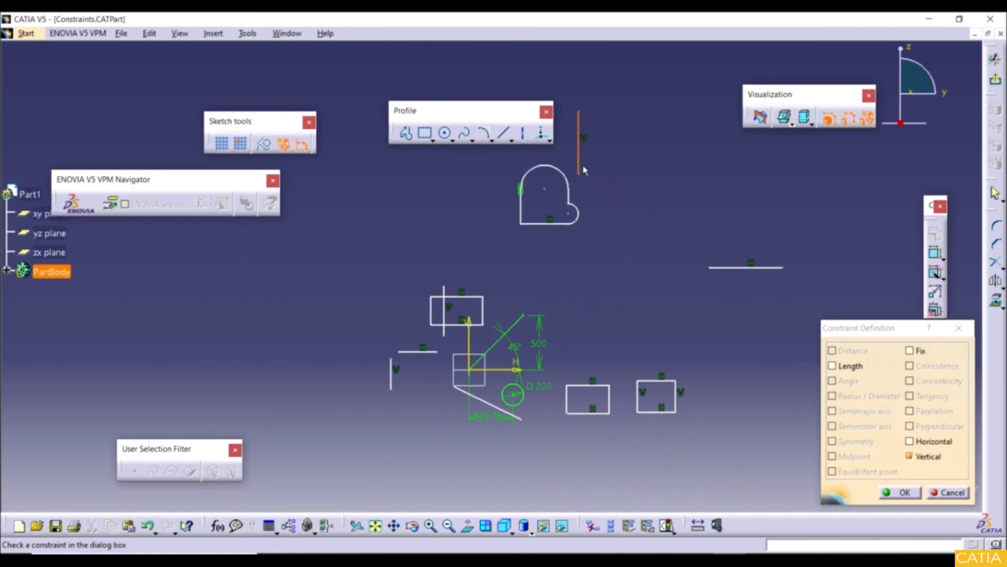
{"action": "left_click", "coordinate": [906, 491]}
Step: Add a Length constraint to the newly horizontal line using the constraint definition dialog
{"action": "middle_click_drag", "start_coordinate": [638, 211], "coordinate": [543, 222]}
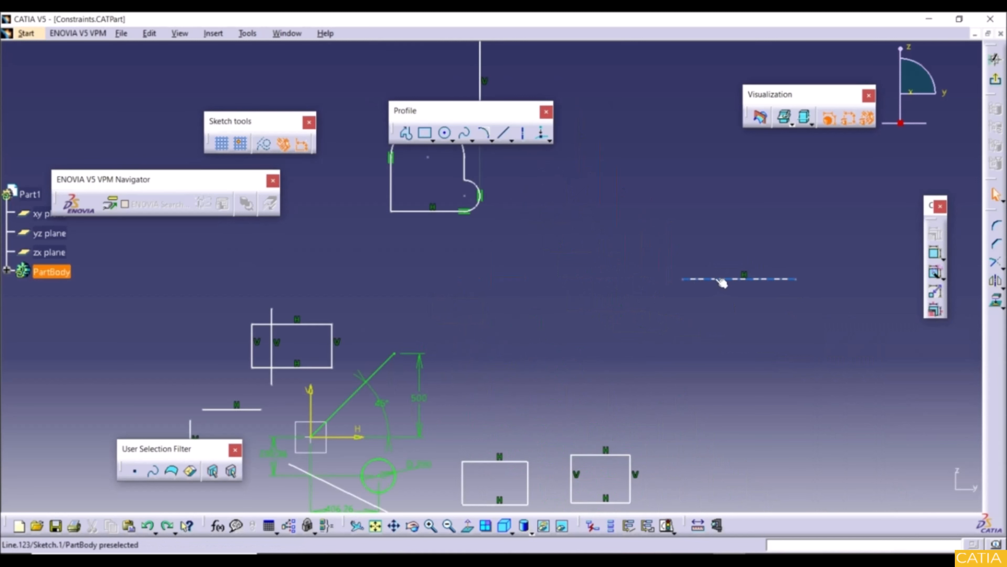
{"action": "left_click", "coordinate": [722, 280]}
{"action": "left_click", "coordinate": [937, 234]}
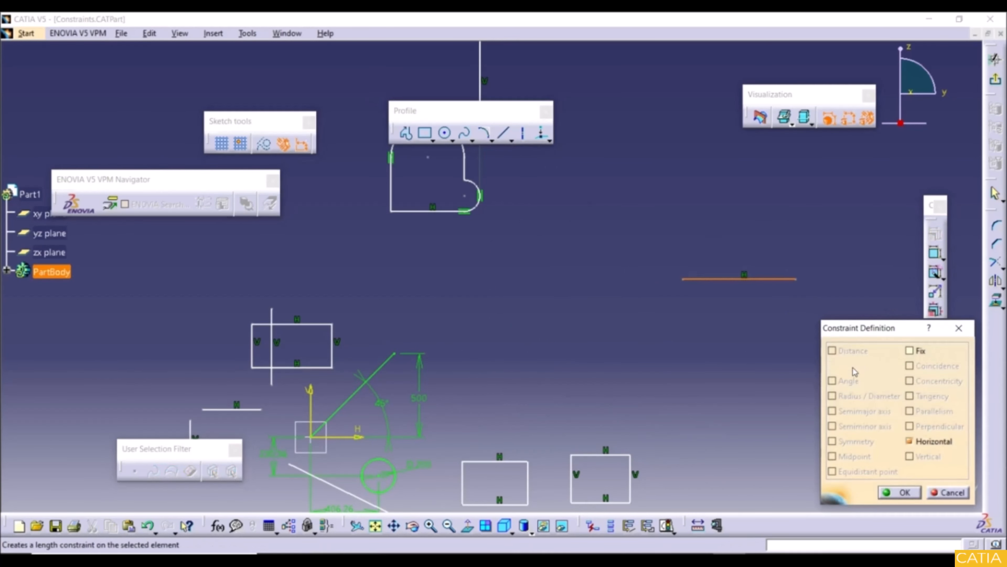
{"action": "left_click", "coordinate": [852, 369]}
{"action": "key", "text": "Return"}
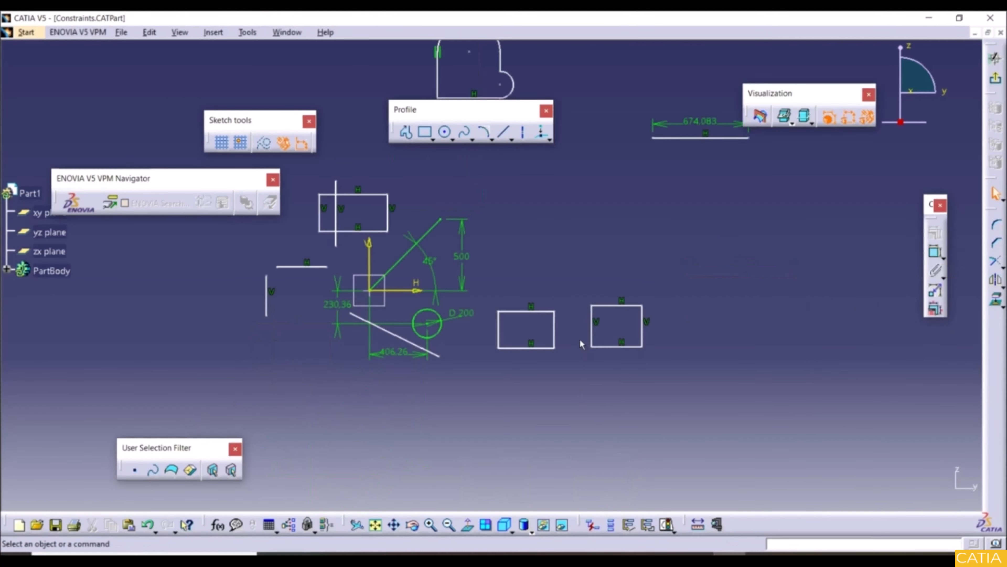
Step: Stretch the rightmost rectangle wider and apply a Fix Together constraint to all of its lines and points
{"action": "mouse_move", "coordinate": [582, 345]}
{"action": "middle_mouse_down"}
{"action": "mouse_move", "coordinate": [575, 314]}
{"action": "mouse_move", "coordinate": [635, 318]}
{"action": "middle_mouse_up"}
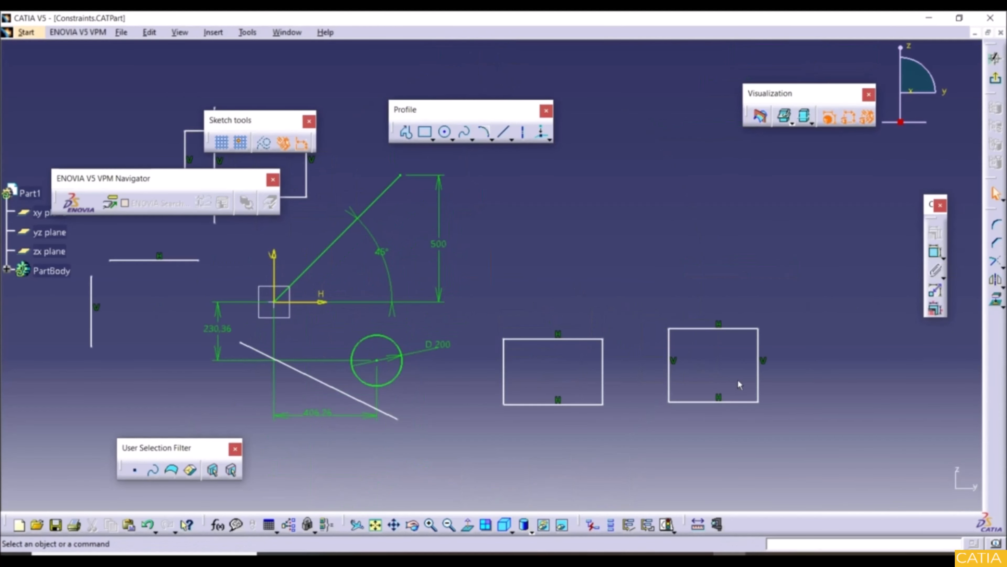
{"action": "left_click_drag", "start_coordinate": [758, 385], "coordinate": [800, 381]}
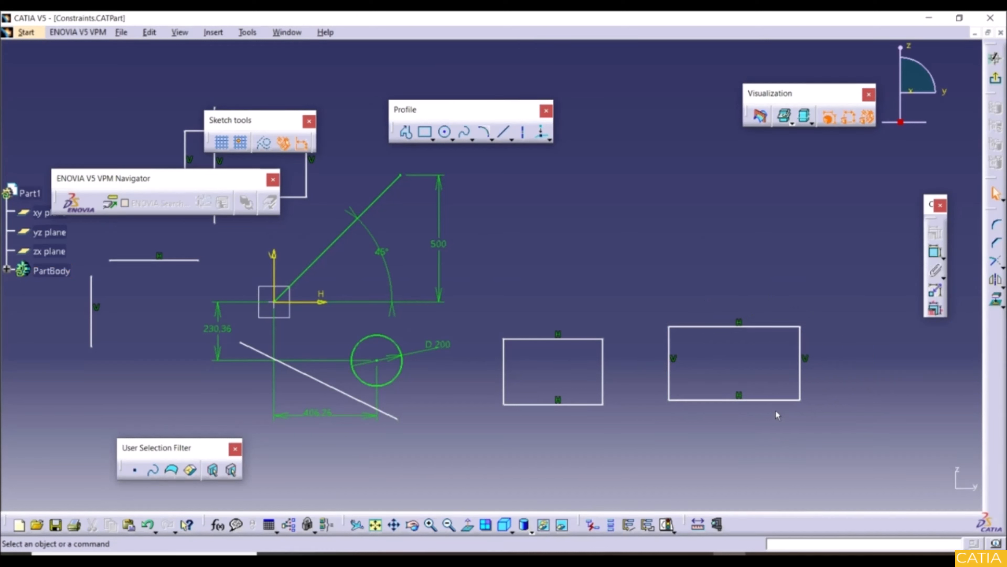
{"action": "left_click", "coordinate": [945, 277]}
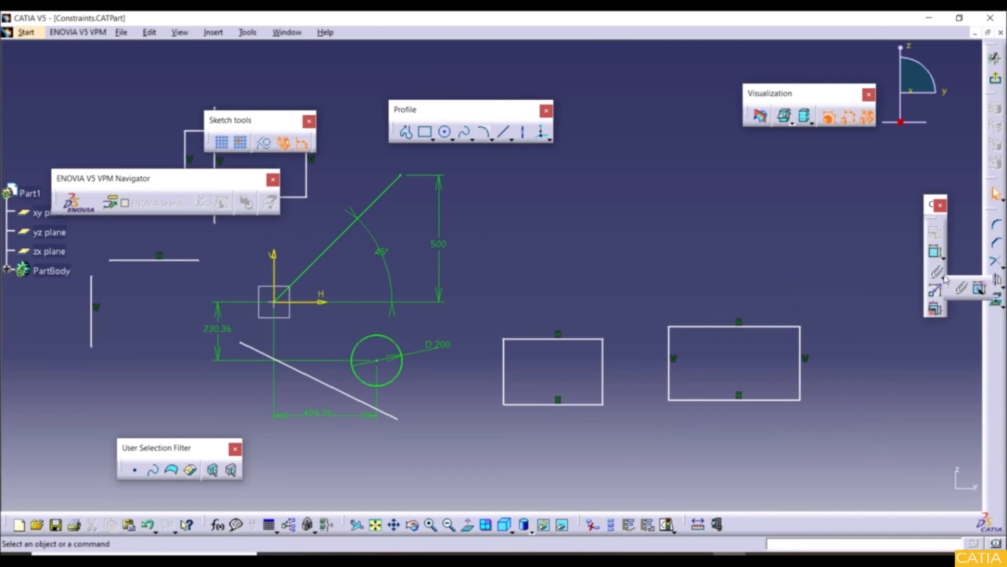
{"action": "left_click", "coordinate": [962, 291]}
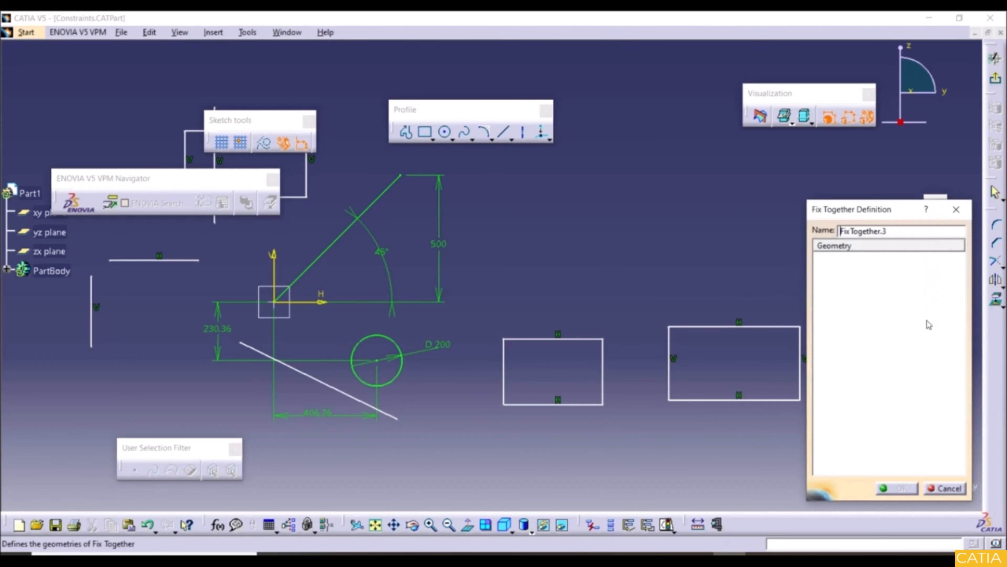
{"action": "left_click_drag", "start_coordinate": [643, 304], "coordinate": [768, 397]}
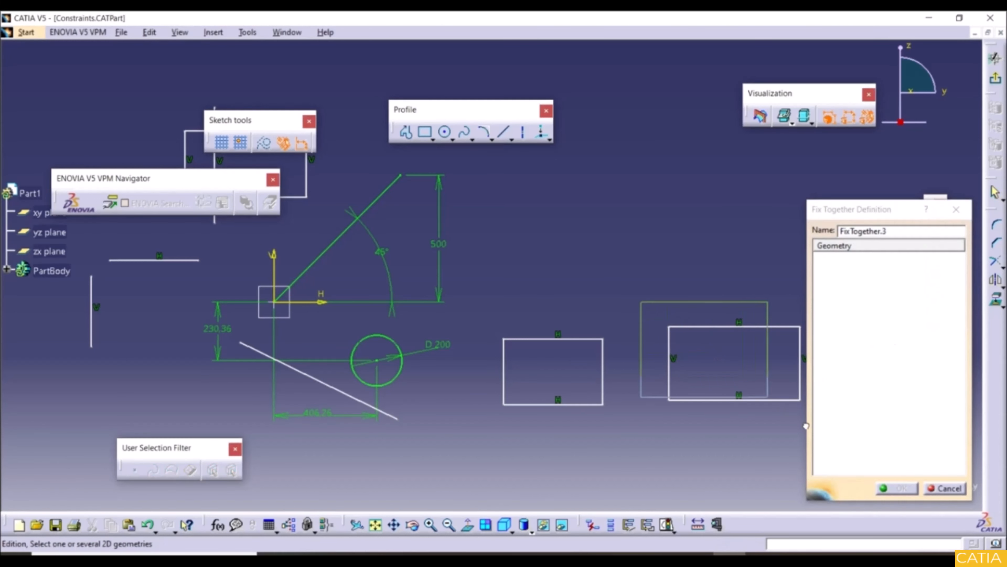
{"action": "left_click_drag", "start_coordinate": [805, 425], "coordinate": [802, 436]}
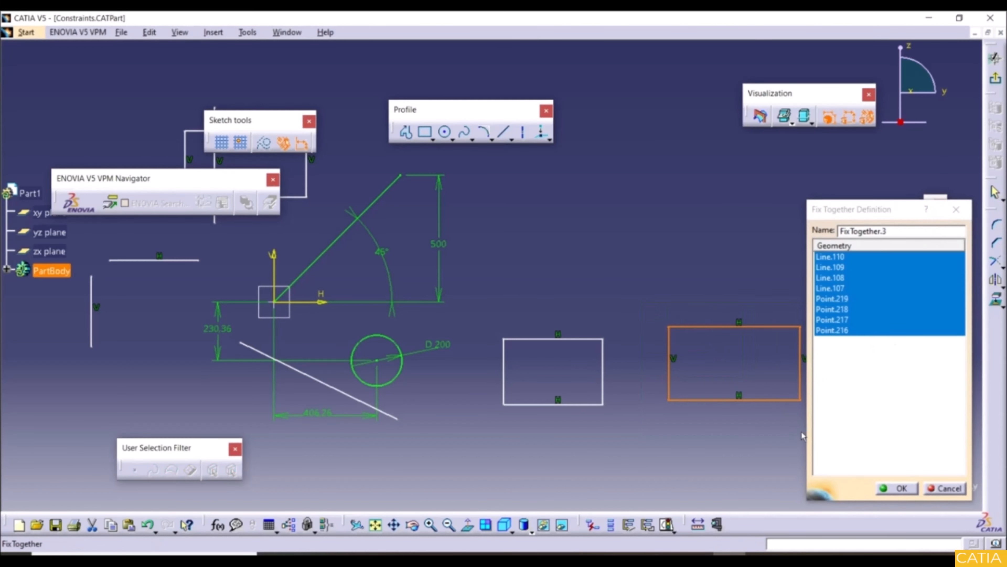
{"action": "left_click", "coordinate": [885, 486]}
Step: Shift the fixed-together rectangle slightly by its side, and pull the neighbouring rectangle's left side outward to widen it
{"action": "mouse_move", "coordinate": [803, 383]}
{"action": "left_mouse_down"}
{"action": "mouse_move", "coordinate": [774, 392]}
{"action": "mouse_move", "coordinate": [807, 375]}
{"action": "mouse_move", "coordinate": [848, 379]}
{"action": "mouse_move", "coordinate": [795, 400]}
{"action": "mouse_move", "coordinate": [837, 356]}
{"action": "mouse_move", "coordinate": [793, 377]}
{"action": "left_mouse_up"}
{"action": "left_click", "coordinate": [721, 435]}
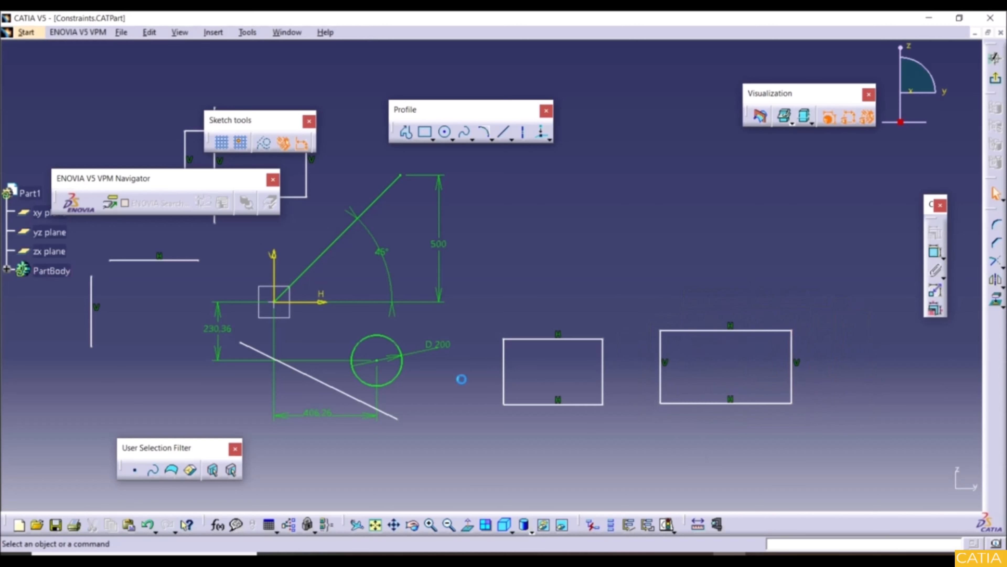
{"action": "left_click_drag", "start_coordinate": [505, 393], "coordinate": [488, 377]}
{"action": "left_click", "coordinate": [509, 425]}
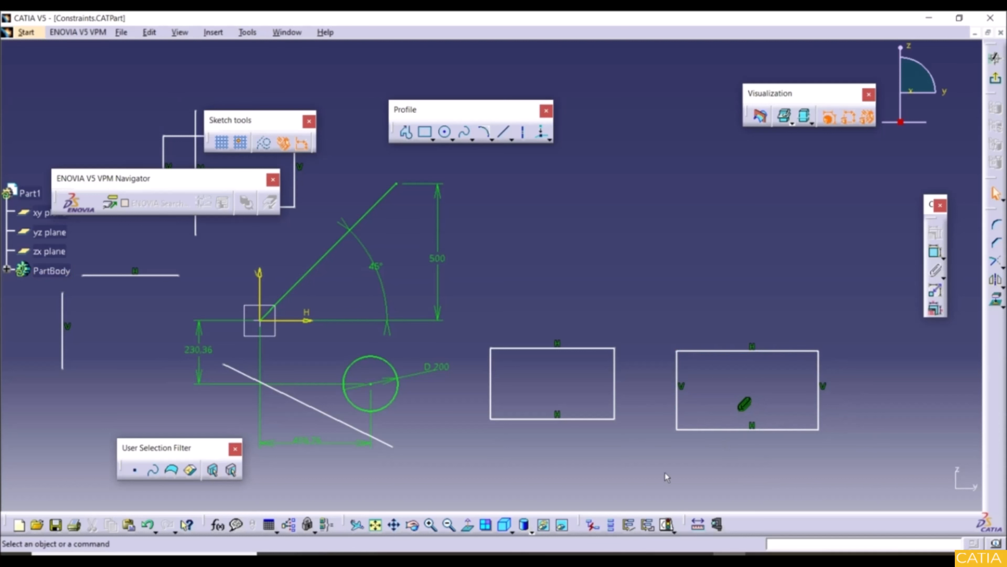
Step: Dimension the width of the unfixed rectangle between its two vertical sides, placing the dimension above it
{"action": "left_click", "coordinate": [936, 253]}
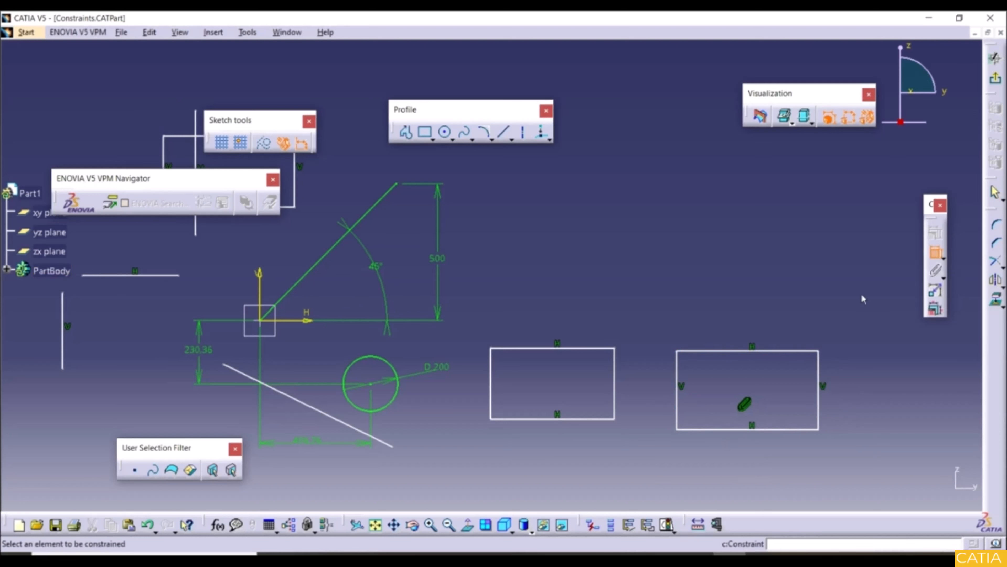
{"action": "left_click", "coordinate": [617, 396]}
{"action": "left_click", "coordinate": [492, 387]}
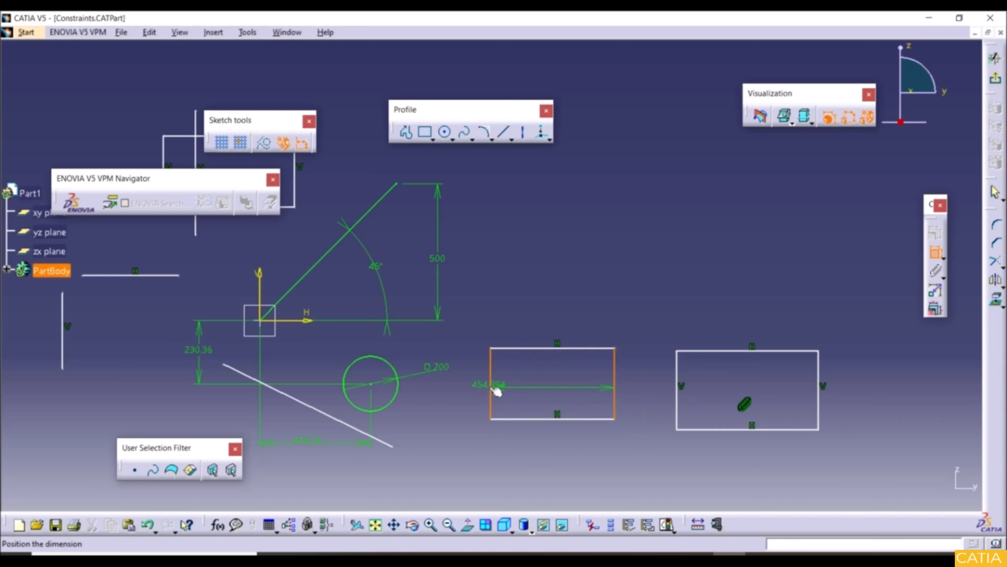
{"action": "left_click", "coordinate": [544, 308]}
Step: Try to add a length dimension to the top edge of the fixed-together rectangle
{"action": "left_click", "coordinate": [936, 253]}
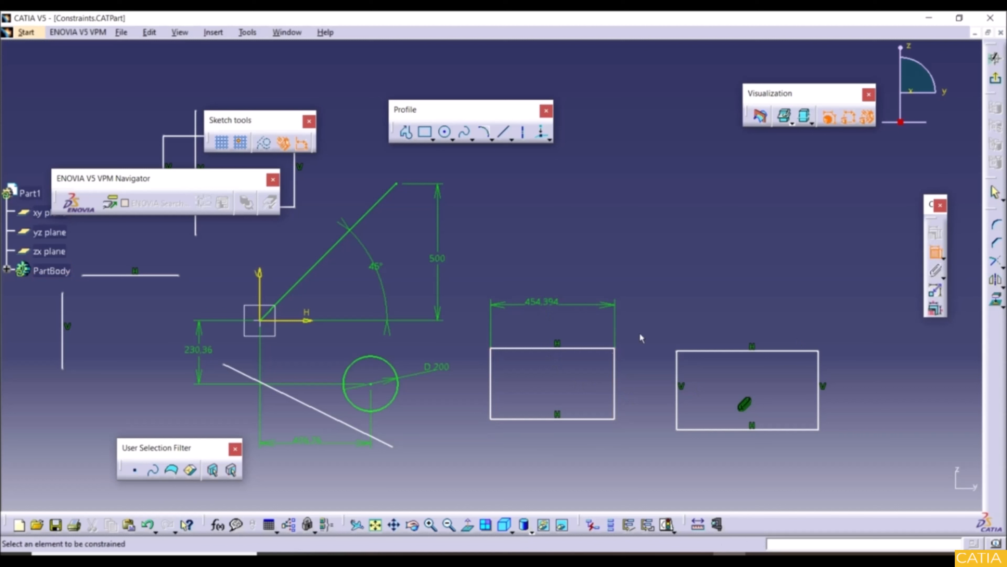
{"action": "left_click", "coordinate": [736, 353]}
{"action": "left_click", "coordinate": [756, 325]}
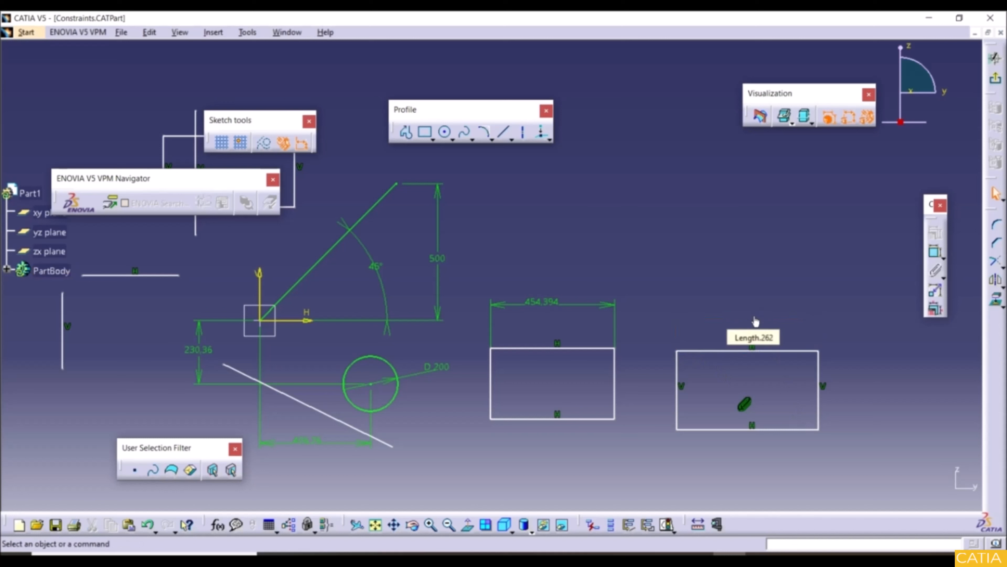
Step: Dimension the length of the unfixed rectangle's right side, placing the dimension beside it
{"action": "left_click", "coordinate": [935, 254]}
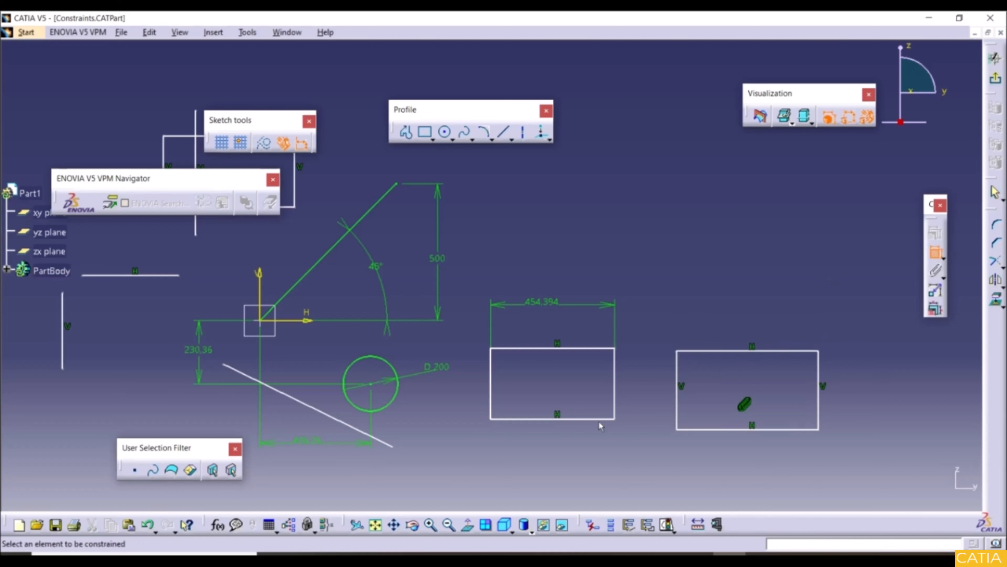
{"action": "left_click", "coordinate": [622, 397]}
{"action": "left_click", "coordinate": [639, 381]}
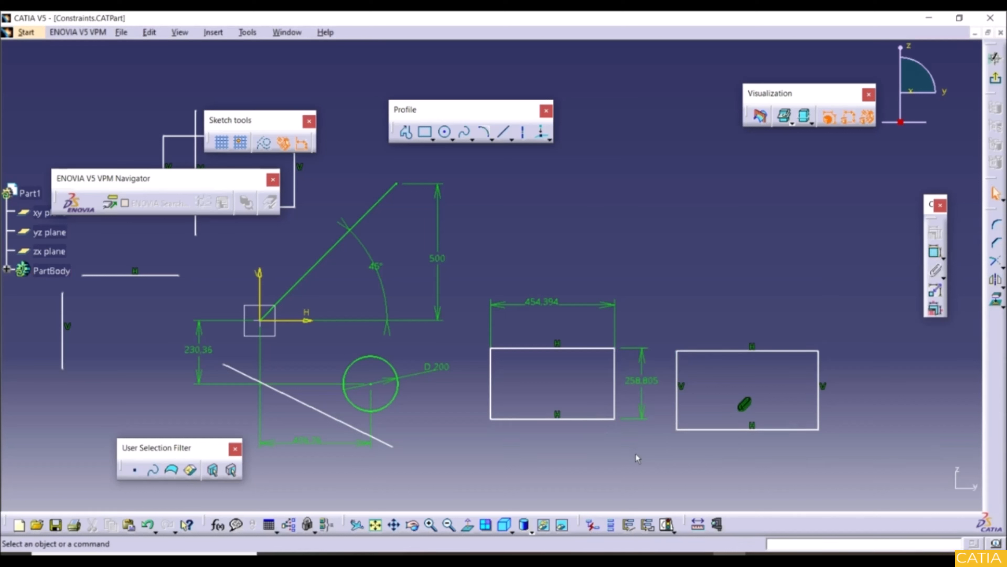
Step: Draw two separate lines above the dimensioned rectangles, one rising about 581 mm long and one descending to its right
{"action": "middle_click_drag", "start_coordinate": [643, 237], "coordinate": [570, 334]}
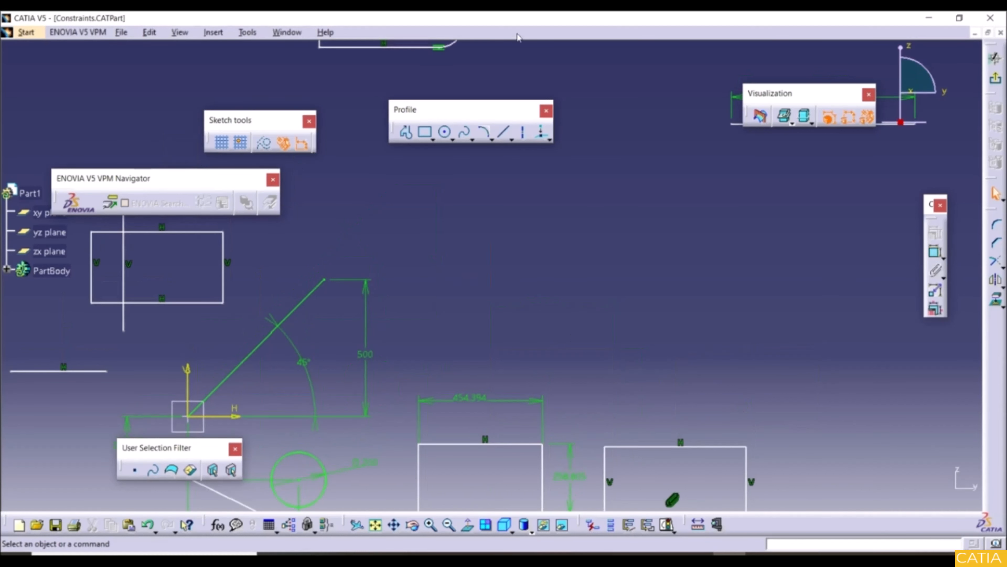
{"action": "left_click", "coordinate": [505, 131]}
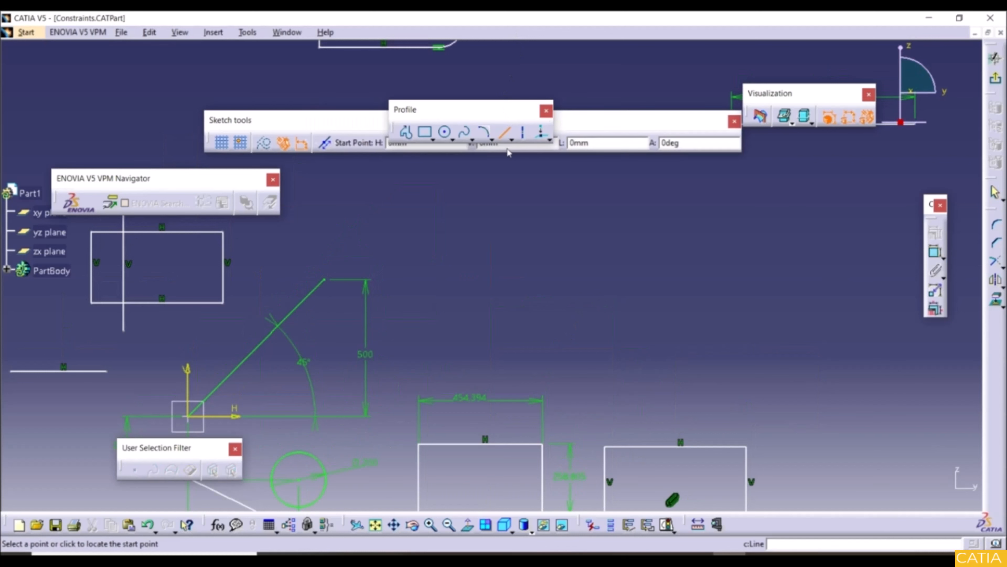
{"action": "left_click", "coordinate": [471, 298]}
{"action": "left_click", "coordinate": [606, 213]}
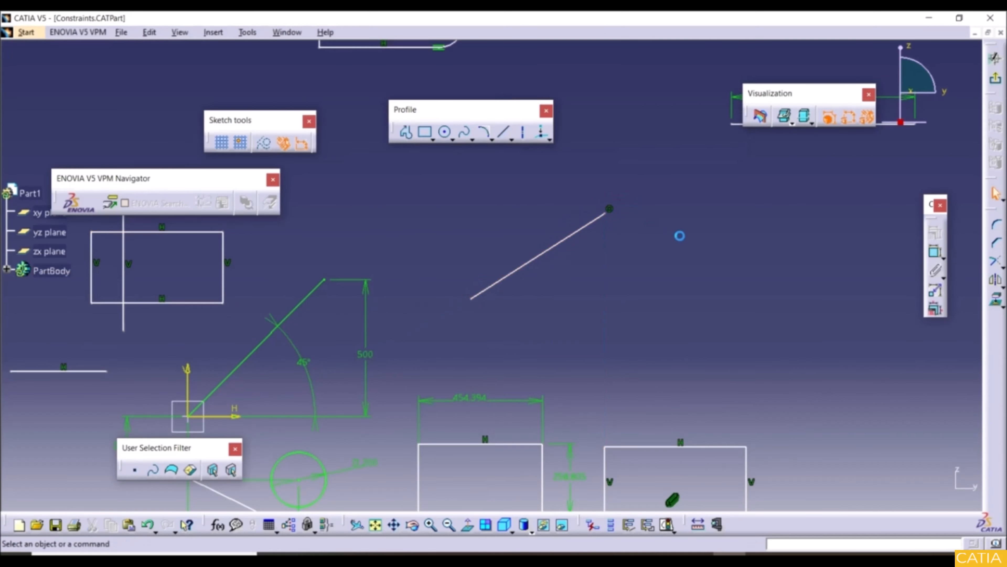
{"action": "left_click", "coordinate": [582, 271]}
{"action": "left_click", "coordinate": [764, 330]}
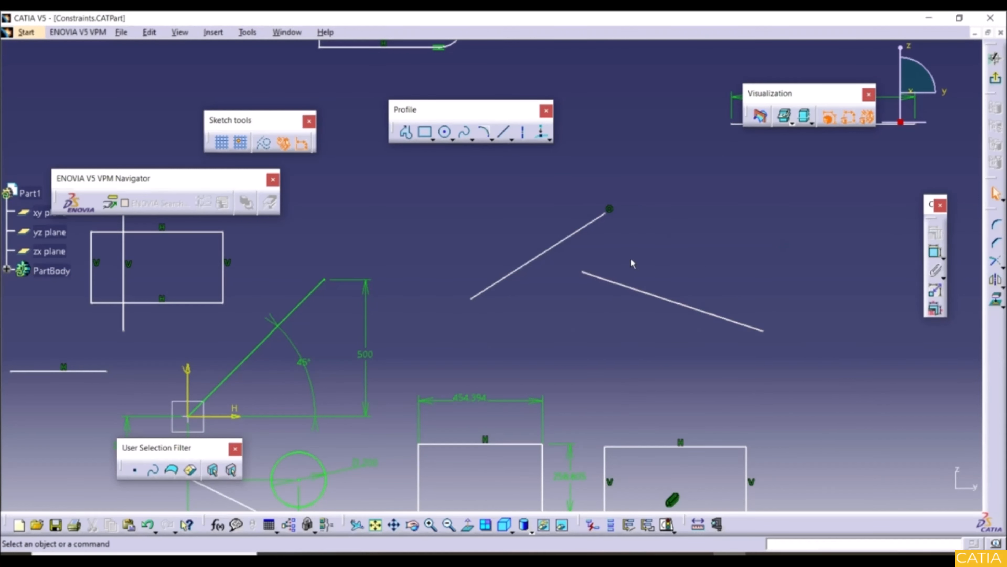
Step: Try a Parallelism constraint between the two new lines and undo it
{"action": "left_click", "coordinate": [936, 253]}
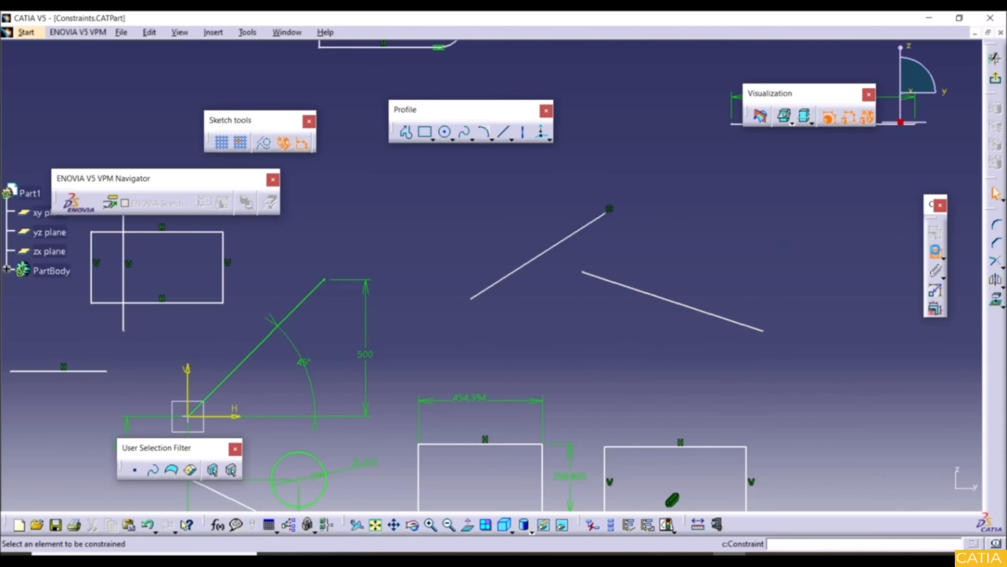
{"action": "left_click", "coordinate": [591, 225]}
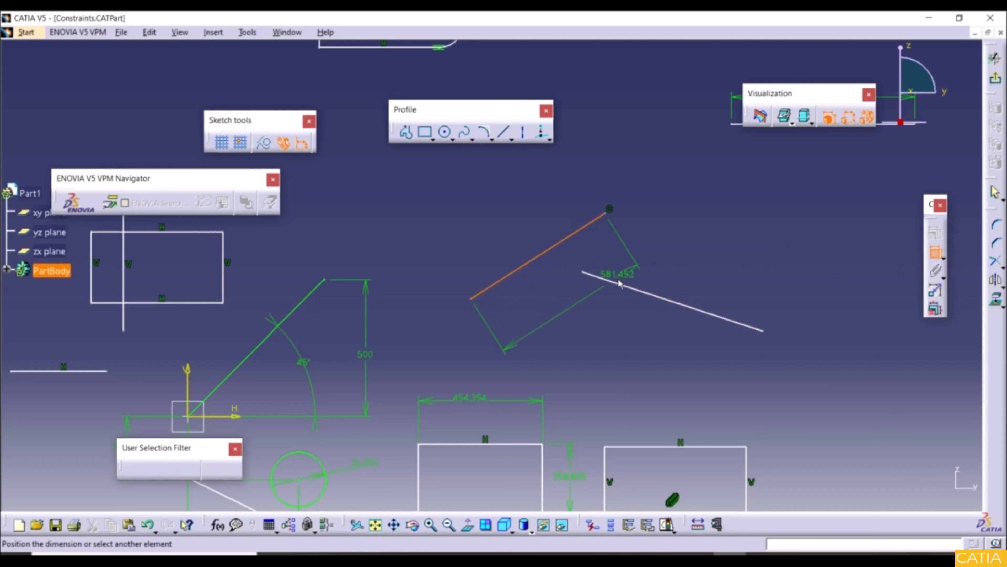
{"action": "left_click", "coordinate": [625, 285]}
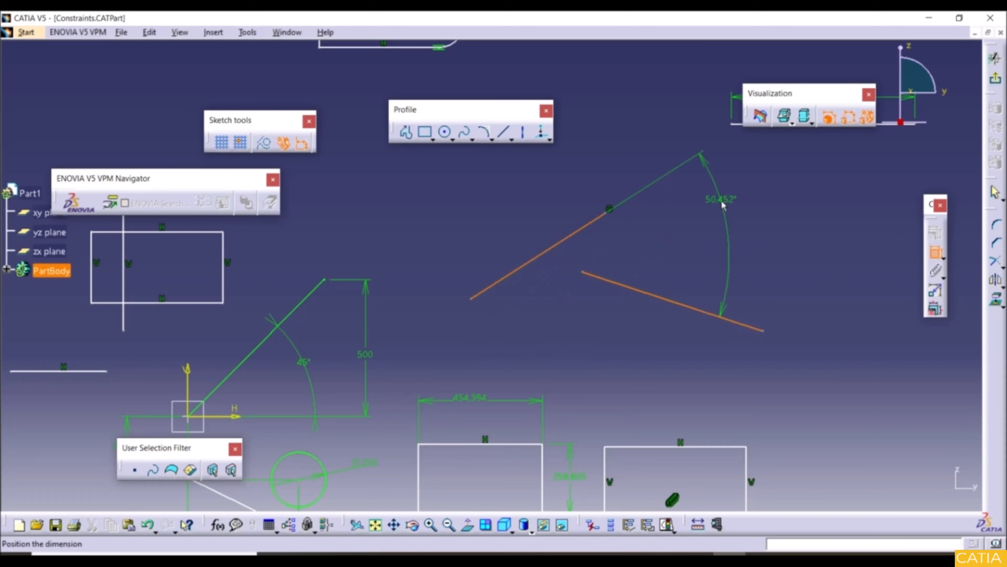
{"action": "right_click", "coordinate": [689, 214]}
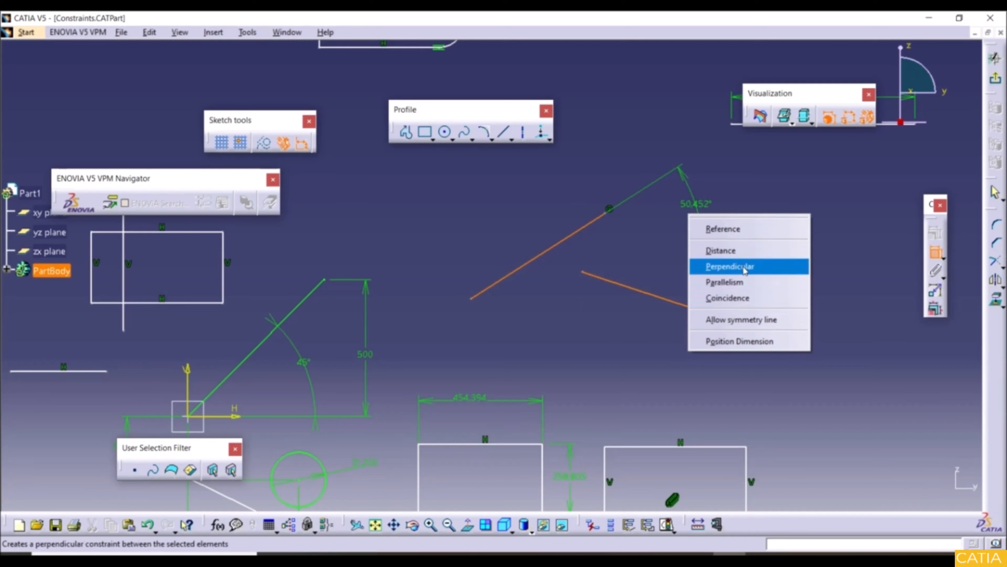
{"action": "left_click", "coordinate": [739, 285]}
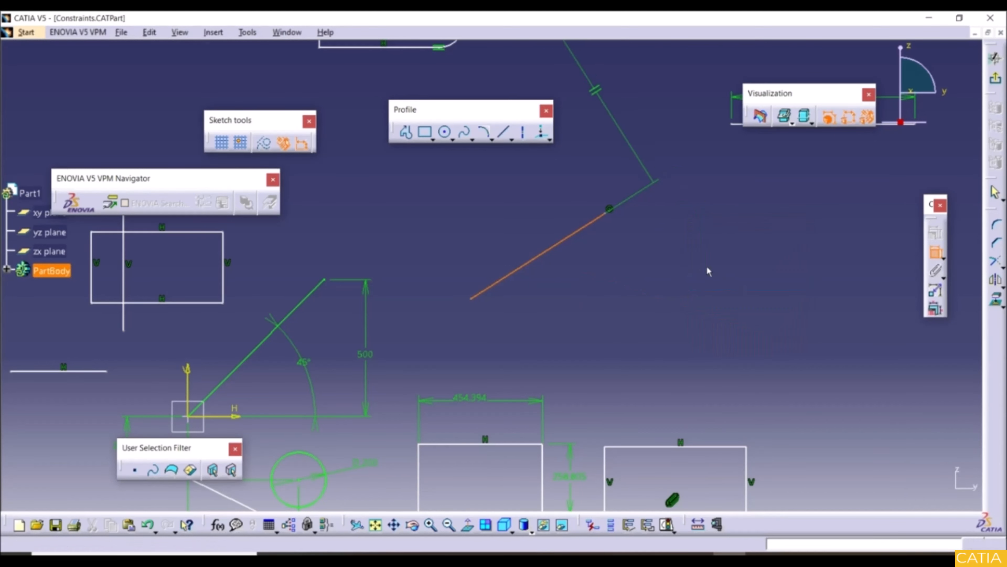
{"action": "mouse_move", "coordinate": [591, 252]}
{"action": "middle_mouse_down"}
{"action": "mouse_move", "coordinate": [645, 346]}
{"action": "mouse_move", "coordinate": [621, 291]}
{"action": "mouse_move", "coordinate": [615, 238]}
{"action": "middle_mouse_up"}
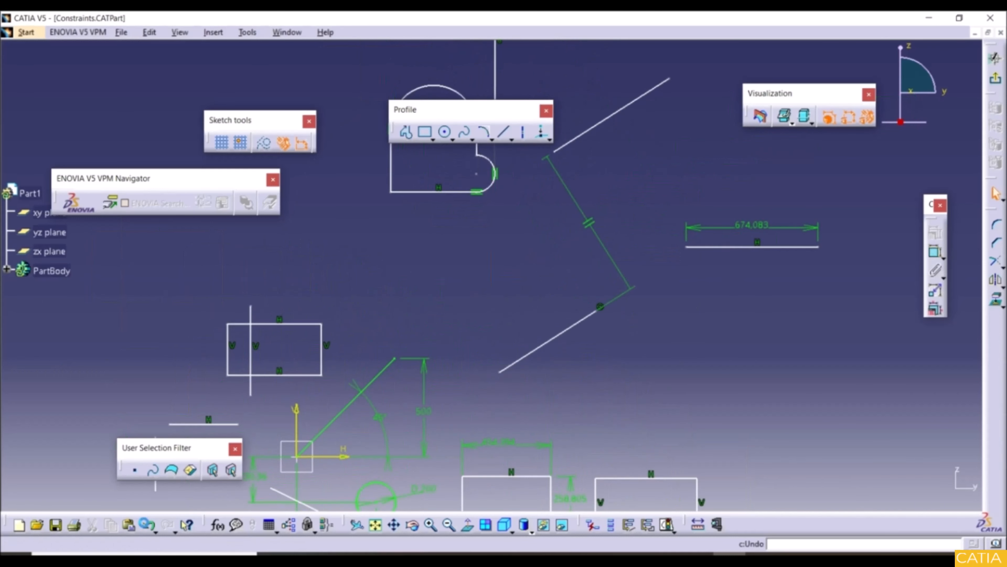
{"action": "left_click", "coordinate": [148, 525]}
Step: Apply a Perpendicular constraint between the two new lines and move the descending line farther to the right
{"action": "left_click", "coordinate": [936, 252]}
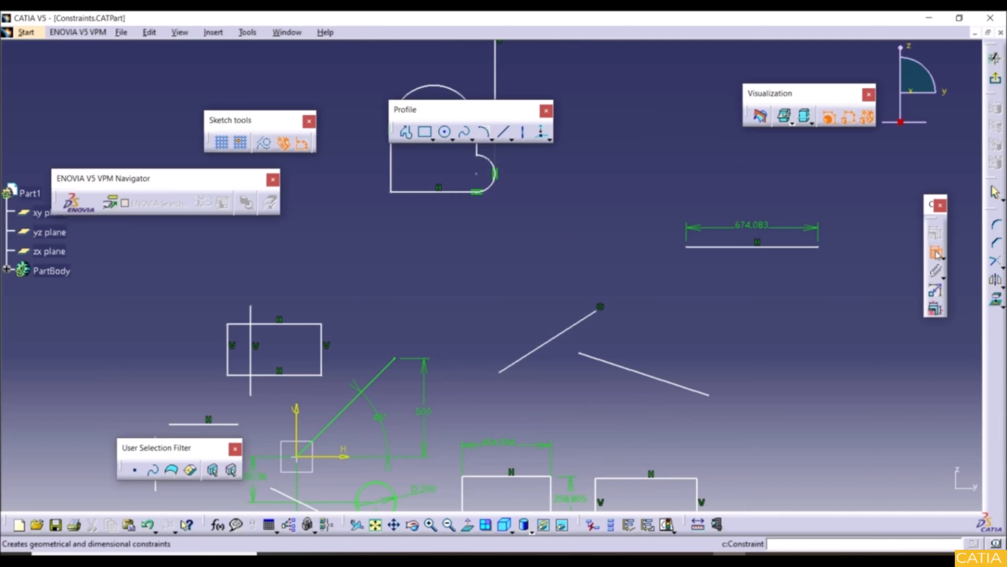
{"action": "left_click", "coordinate": [644, 373]}
{"action": "left_click", "coordinate": [586, 324]}
{"action": "right_click", "coordinate": [655, 322]}
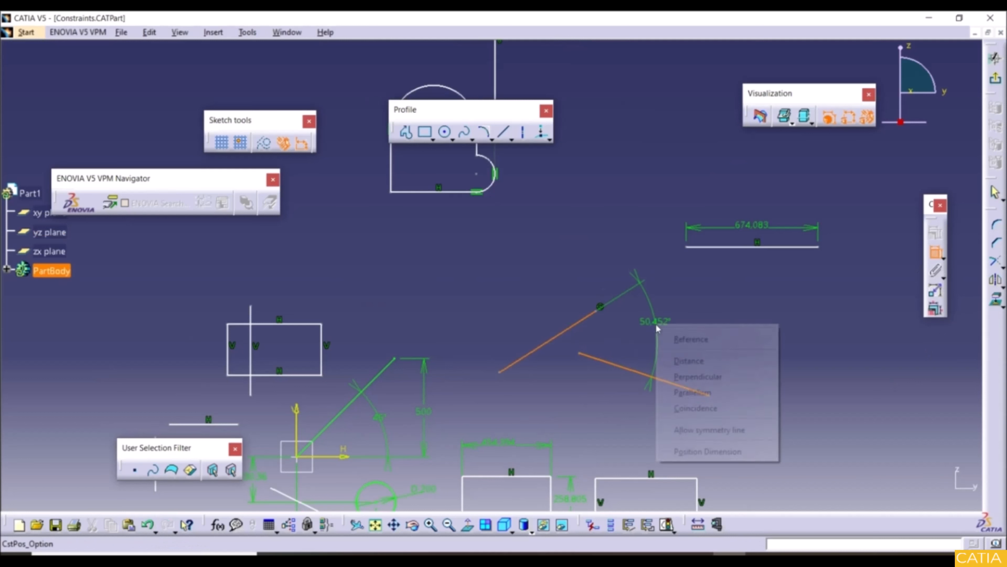
{"action": "left_click", "coordinate": [700, 378]}
{"action": "middle_click_drag", "start_coordinate": [611, 377], "coordinate": [603, 251]}
{"action": "left_click_drag", "start_coordinate": [575, 354], "coordinate": [708, 262]}
{"action": "middle_click_drag", "start_coordinate": [651, 256], "coordinate": [677, 172]}
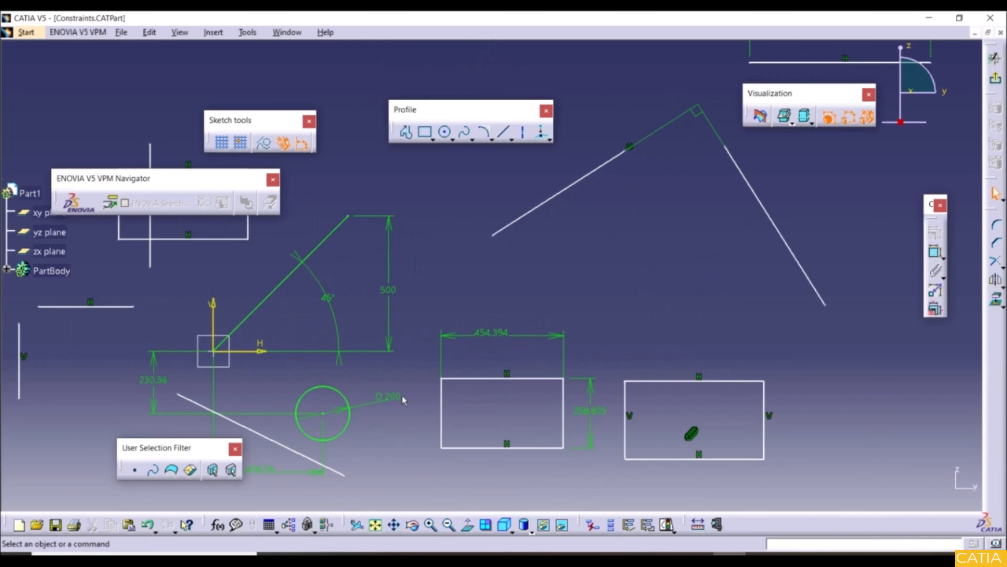
Step: Try a Tangency constraint between the slanted line and the 200 mm diameter circle, and undo it
{"action": "mouse_move", "coordinate": [404, 400]}
{"action": "middle_mouse_down"}
{"action": "mouse_move", "coordinate": [490, 270]}
{"action": "mouse_move", "coordinate": [630, 265]}
{"action": "mouse_move", "coordinate": [614, 269]}
{"action": "middle_mouse_up"}
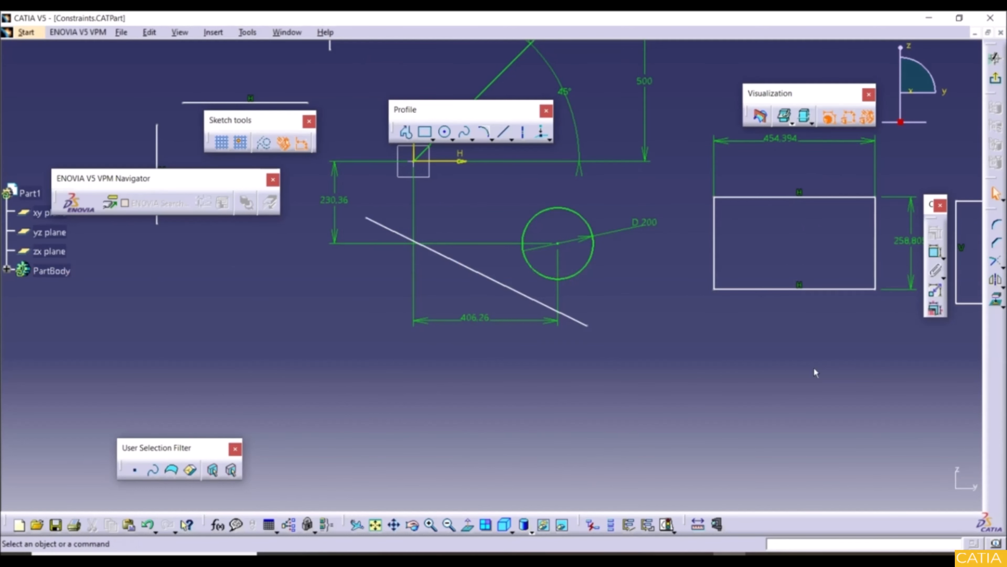
{"action": "left_click", "coordinate": [935, 252]}
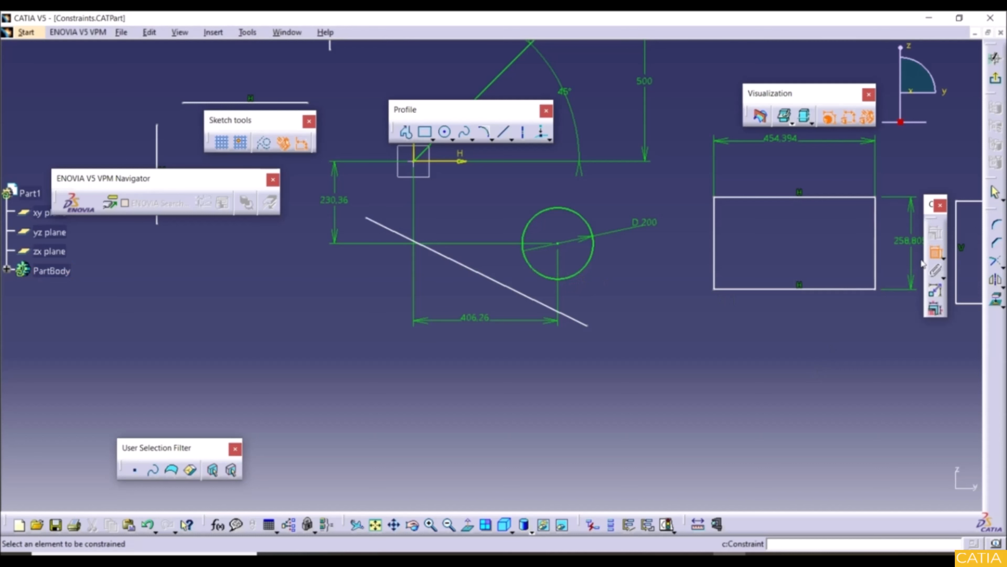
{"action": "left_click", "coordinate": [586, 326]}
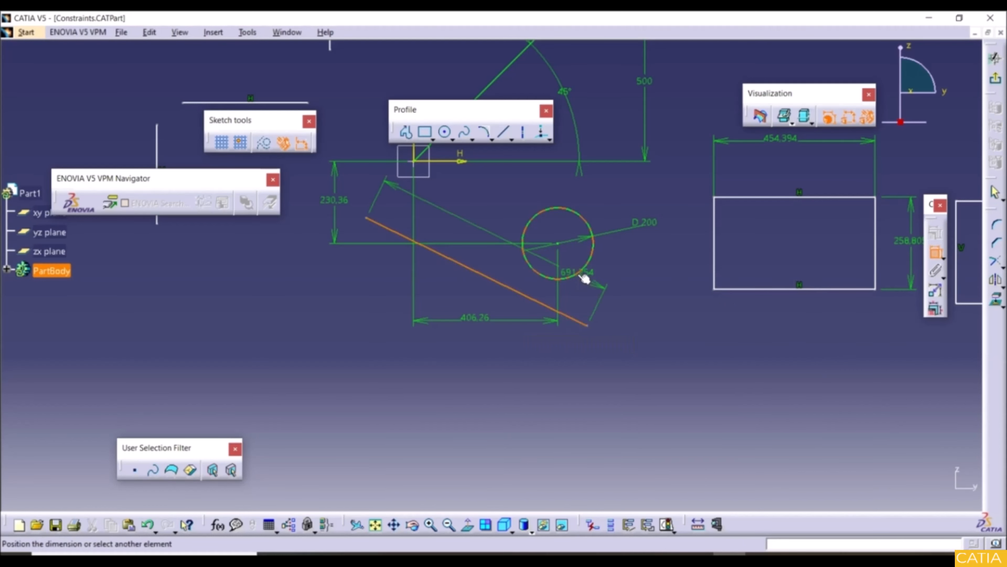
{"action": "left_click", "coordinate": [585, 279]}
{"action": "right_click", "coordinate": [630, 296]}
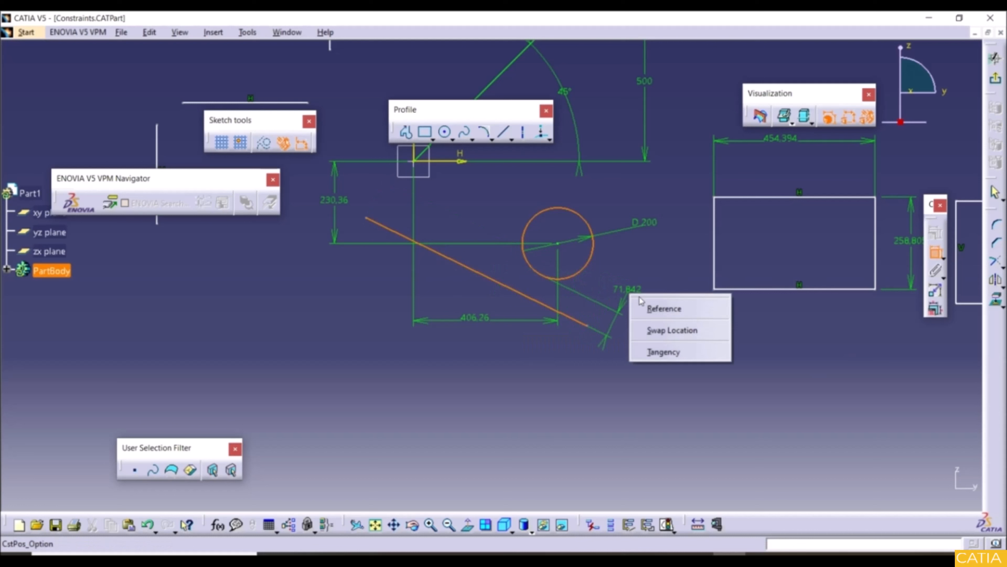
{"action": "left_click", "coordinate": [666, 352]}
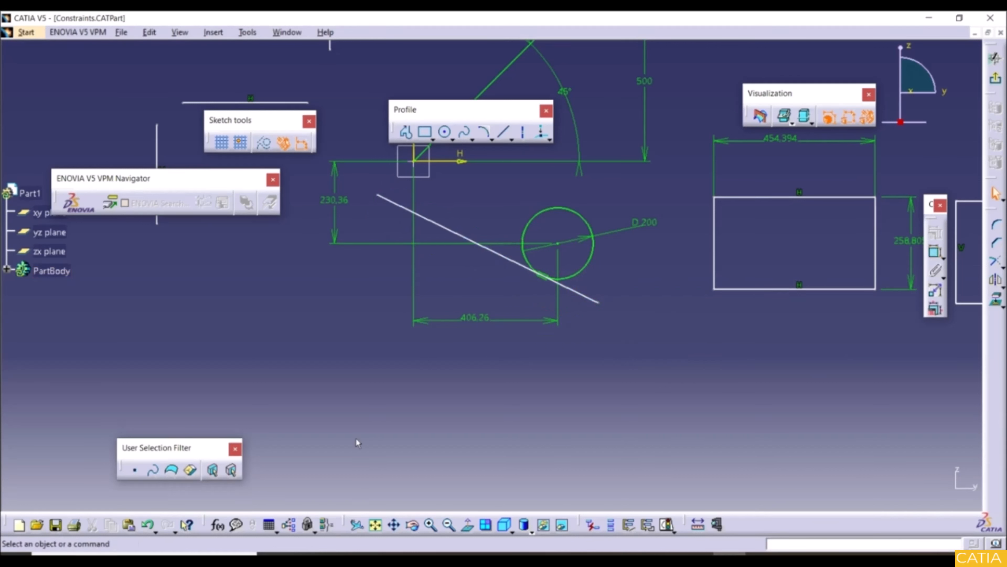
{"action": "left_click", "coordinate": [150, 525]}
{"action": "left_click", "coordinate": [150, 527]}
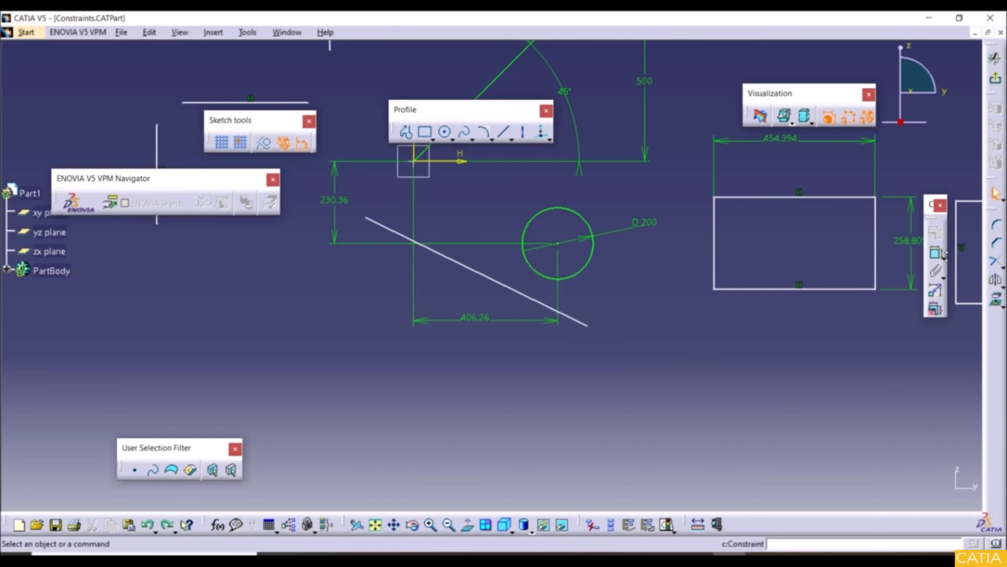
Step: Try a Contact Constraint between the slanted line and the 200 mm diameter circle, and undo it
{"action": "left_click", "coordinate": [944, 260]}
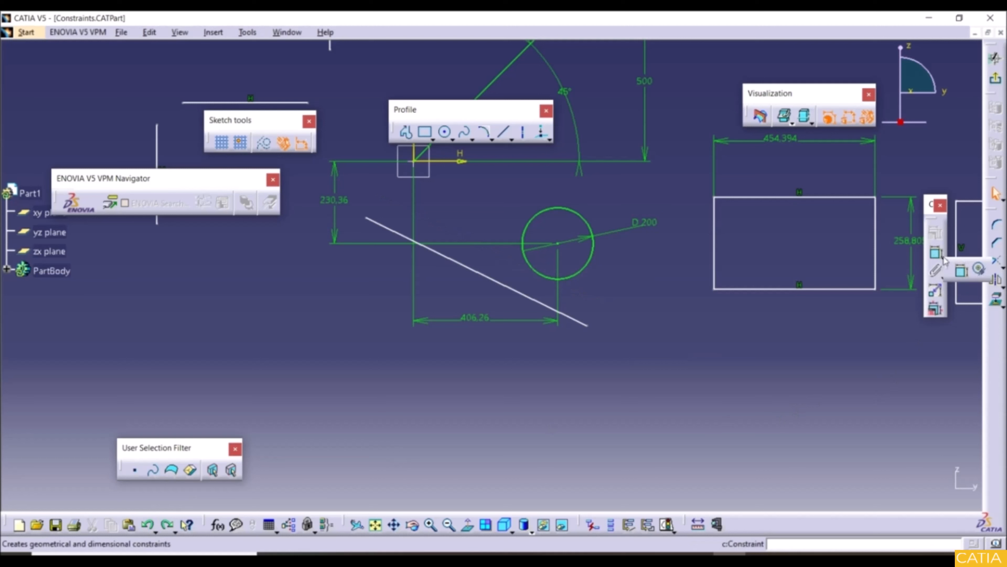
{"action": "left_click", "coordinate": [979, 271]}
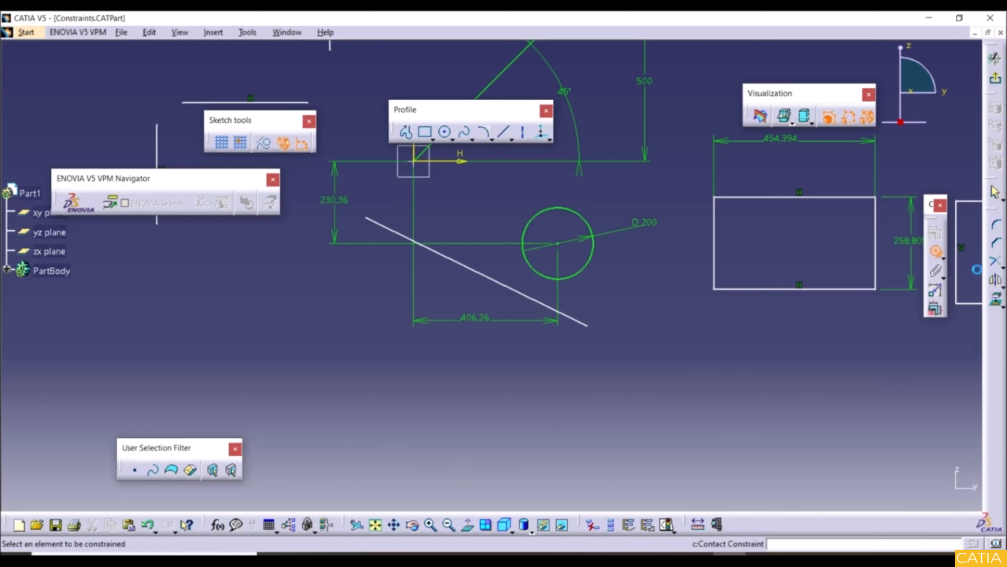
{"action": "left_click", "coordinate": [578, 321]}
{"action": "left_click", "coordinate": [580, 269]}
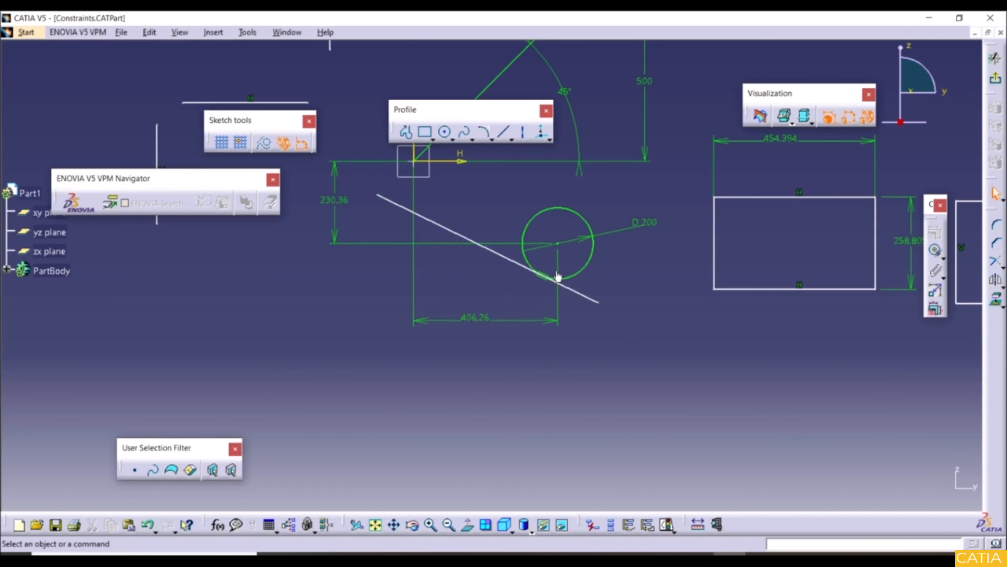
{"action": "left_click", "coordinate": [149, 525]}
{"action": "left_click", "coordinate": [149, 526]}
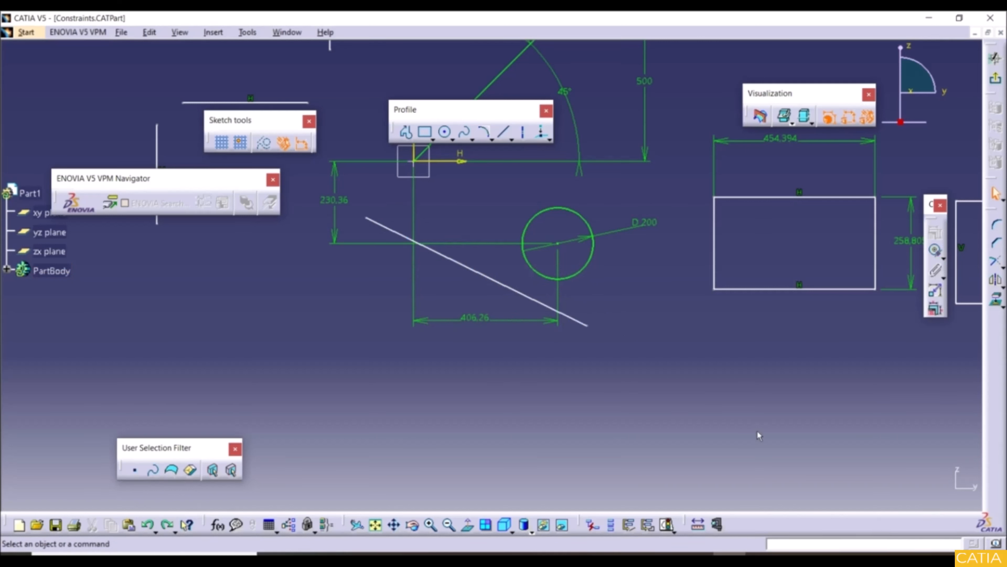
Step: Apply a Tangency constraint between the slanted line and the 200 mm diameter circle through the Constraint Definition dialog
{"action": "left_click", "coordinate": [582, 323]}
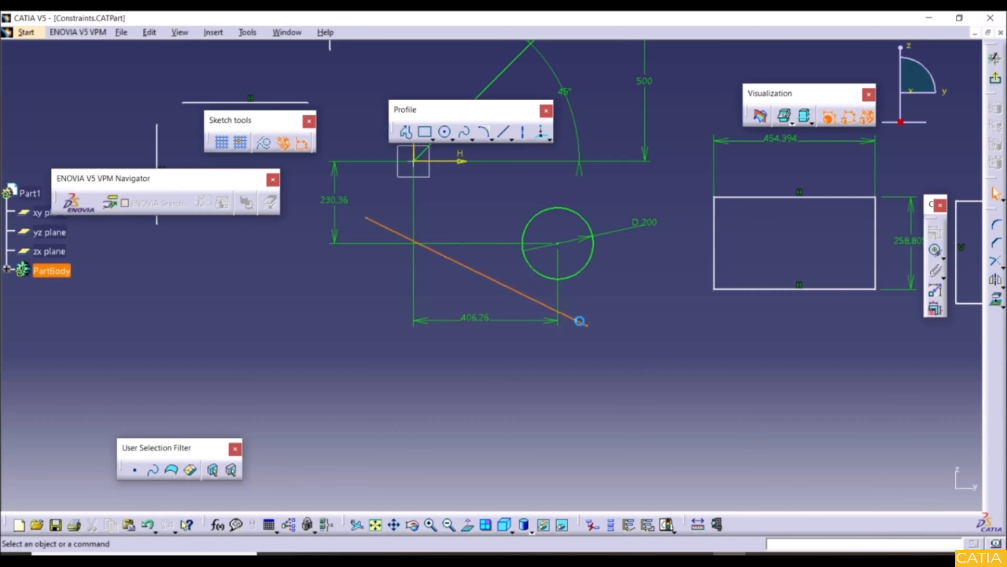
{"action": "left_click", "coordinate": [587, 272], "text": "ctrl"}
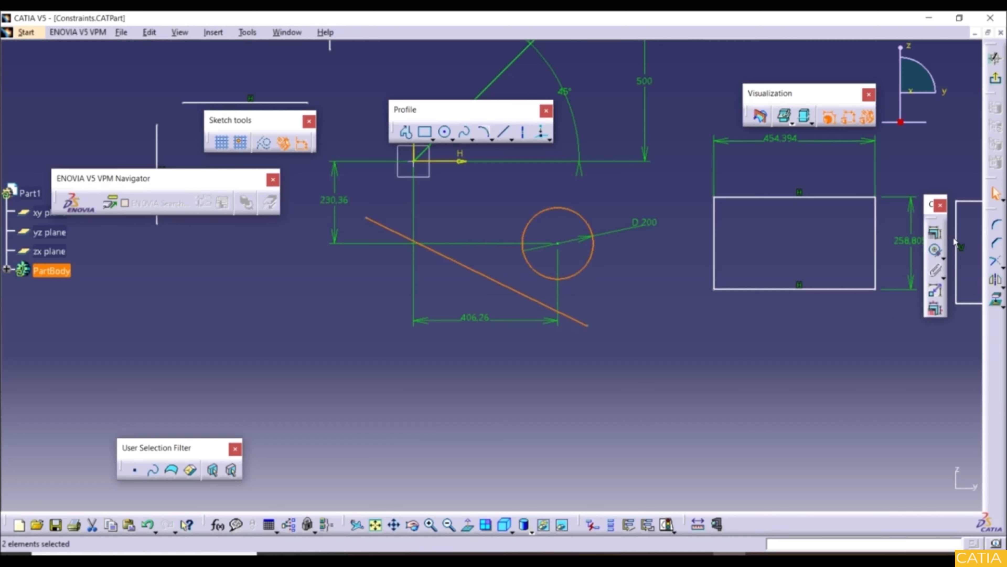
{"action": "left_click", "coordinate": [934, 236]}
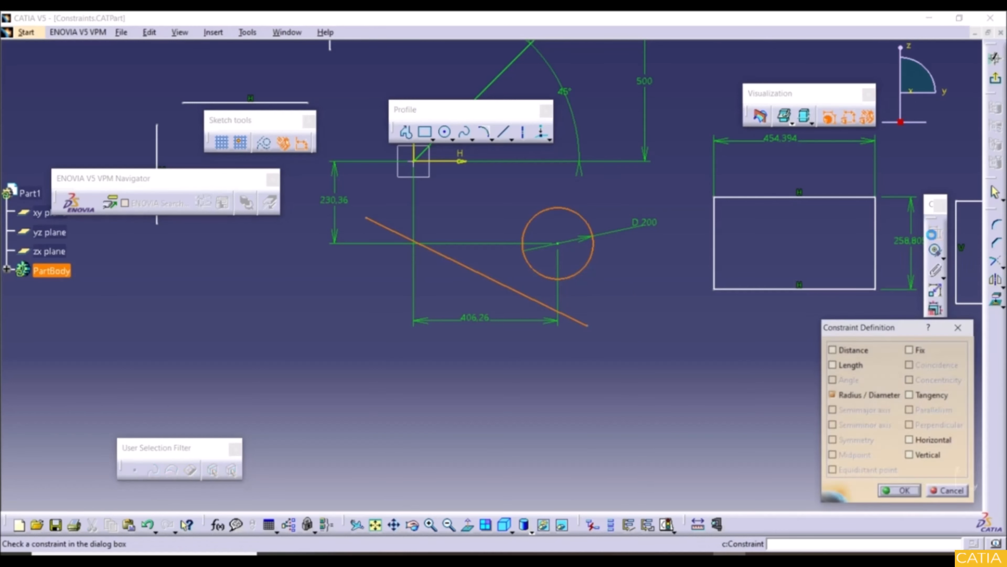
{"action": "left_click", "coordinate": [927, 394]}
{"action": "left_click", "coordinate": [906, 494]}
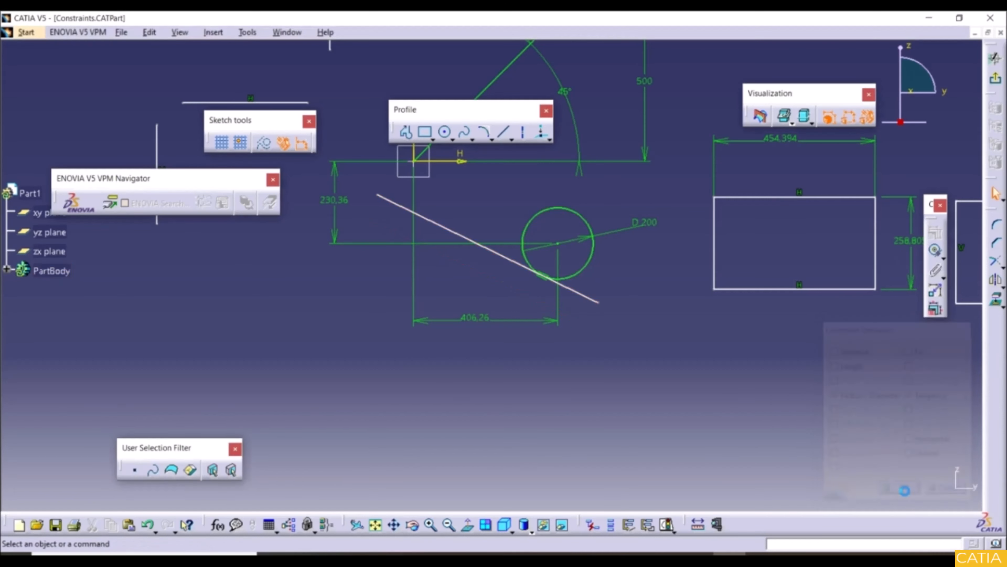
Step: Join the horizontal line's left endpoint to the vertical line's upper endpoint with a Contact Constraint
{"action": "middle_click_drag", "start_coordinate": [571, 317], "coordinate": [620, 442]}
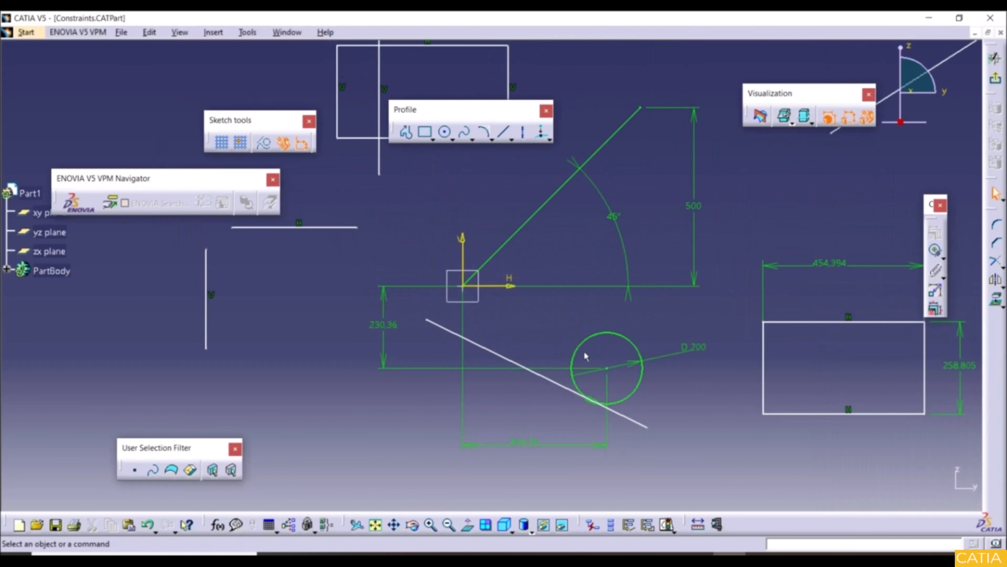
{"action": "middle_click_drag", "start_coordinate": [358, 333], "coordinate": [550, 388]}
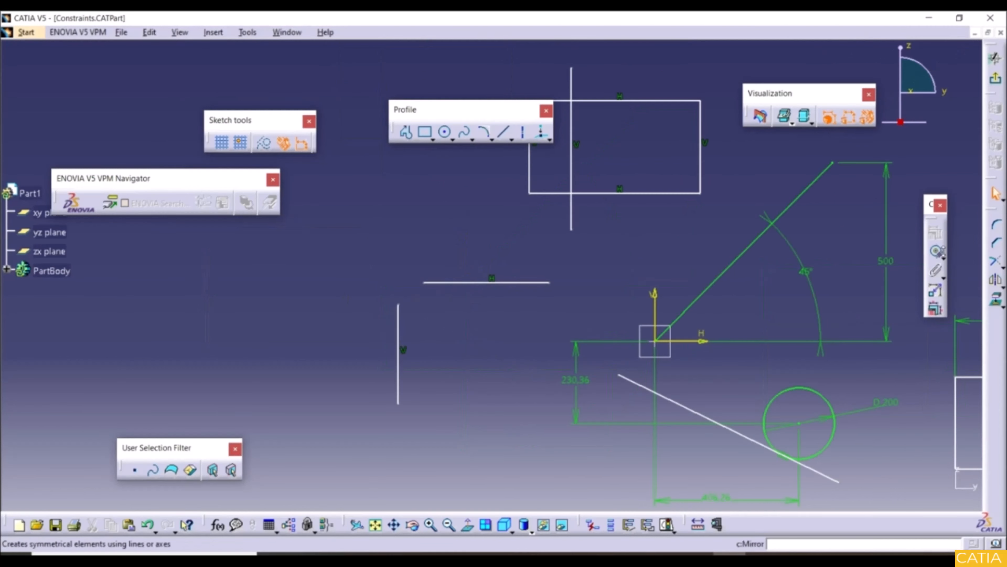
{"action": "left_click", "coordinate": [940, 254]}
{"action": "left_click", "coordinate": [428, 284]}
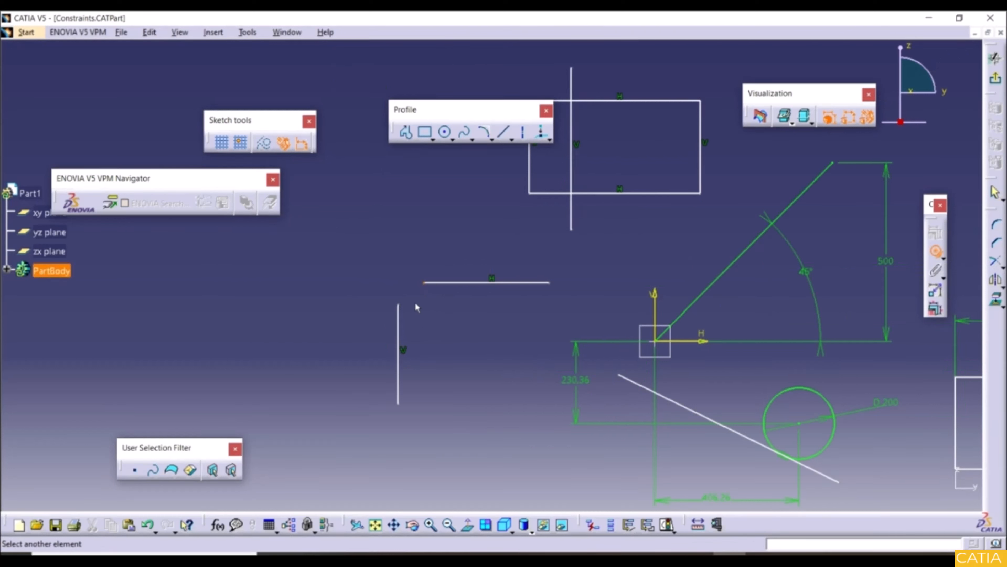
{"action": "left_click", "coordinate": [399, 305]}
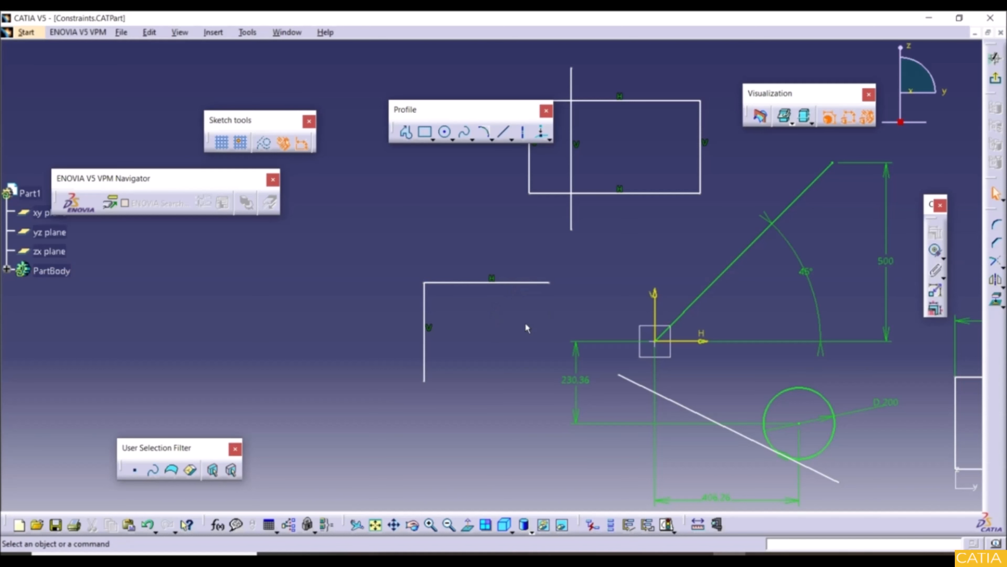
Step: Make the rectangle's two vertical sides symmetric about the vertical line crossing it, and pull its right side outward to widen it
{"action": "middle_click_drag", "start_coordinate": [526, 324], "coordinate": [525, 323]}
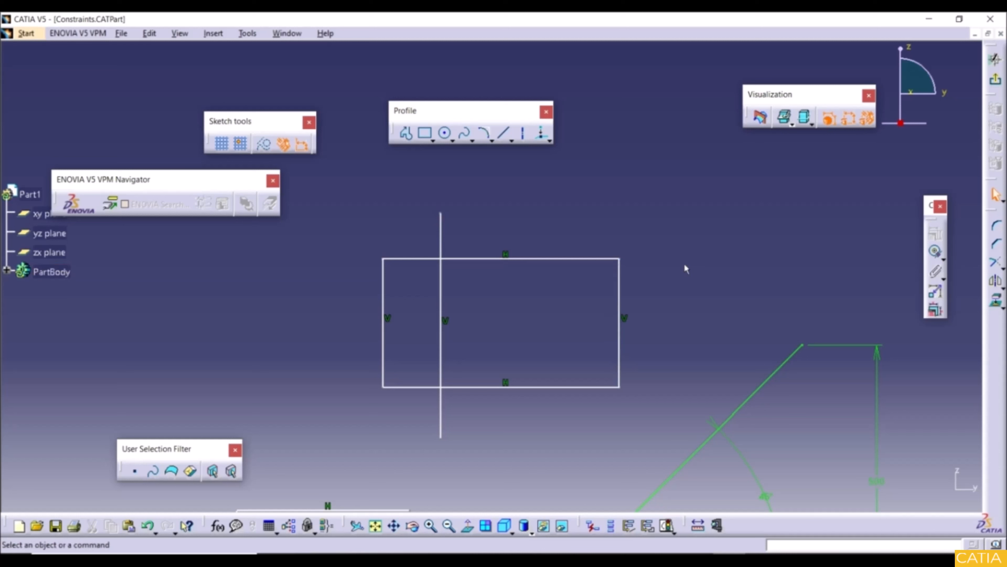
{"action": "left_click", "coordinate": [383, 348]}
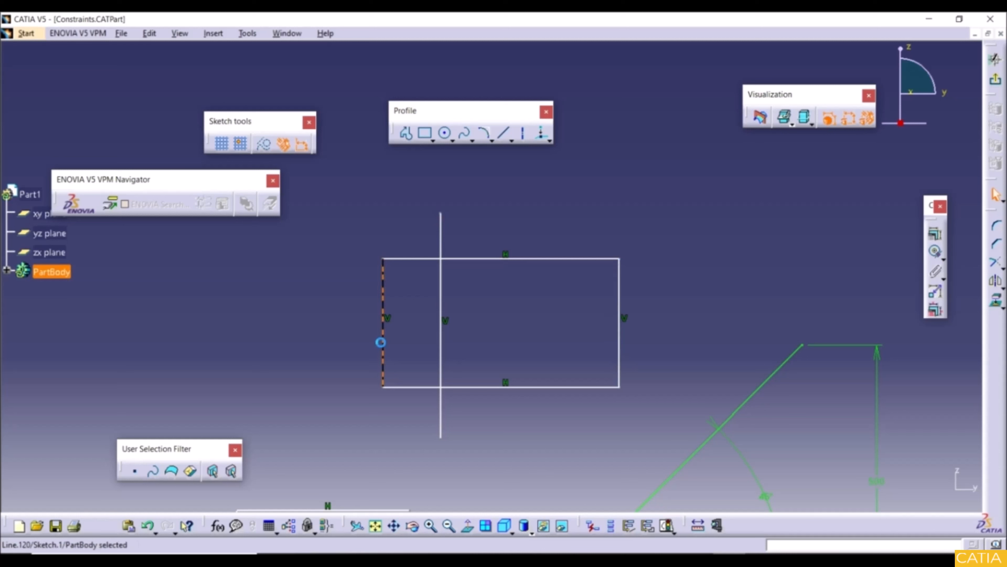
{"action": "left_click", "coordinate": [623, 346], "text": "ctrl"}
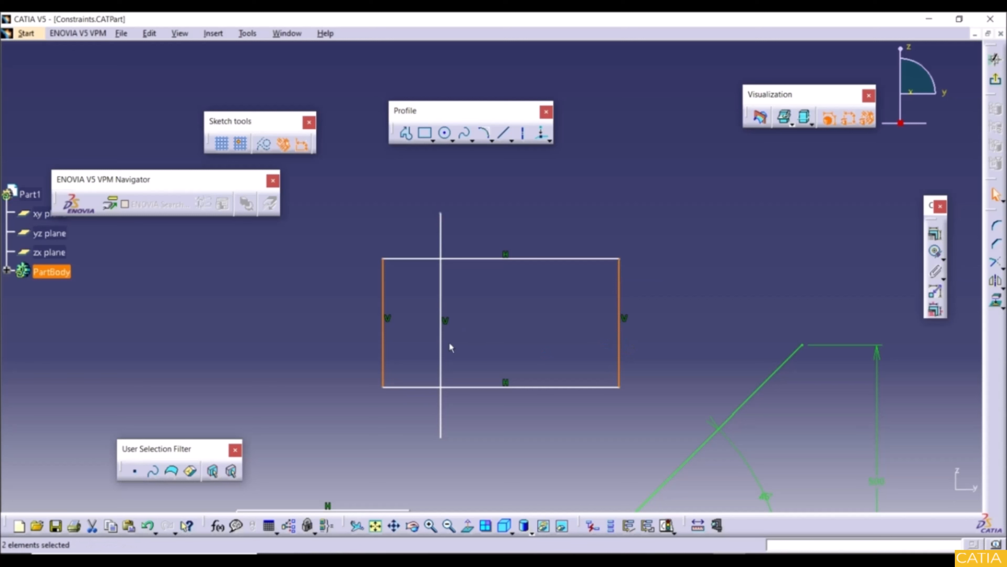
{"action": "left_click", "coordinate": [440, 342], "text": "ctrl"}
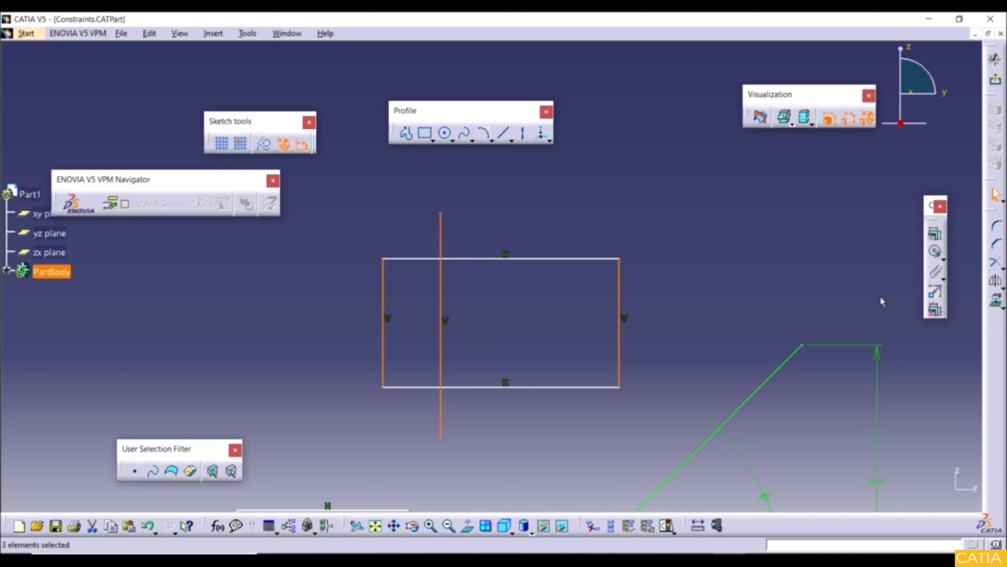
{"action": "left_click", "coordinate": [935, 236]}
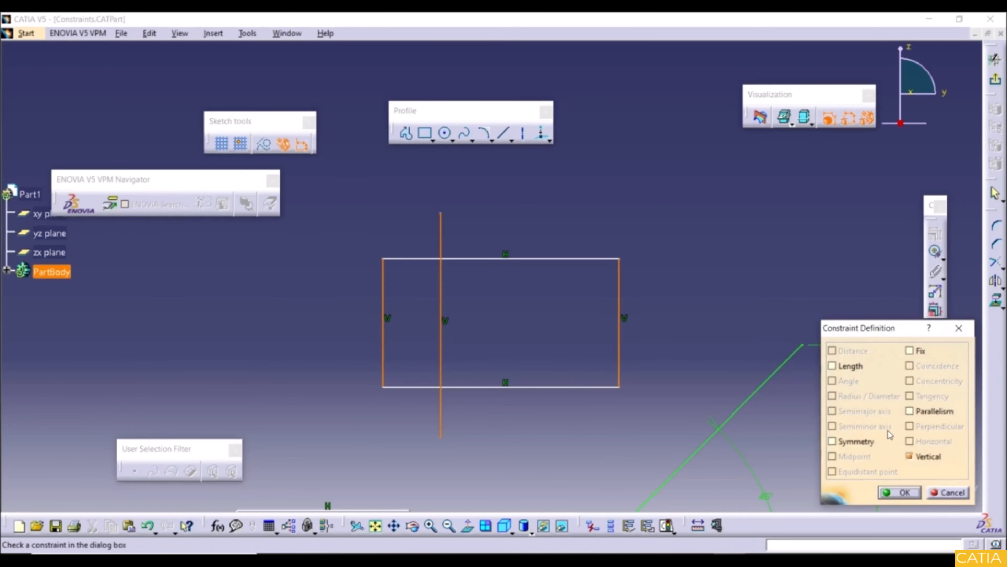
{"action": "left_click", "coordinate": [856, 442]}
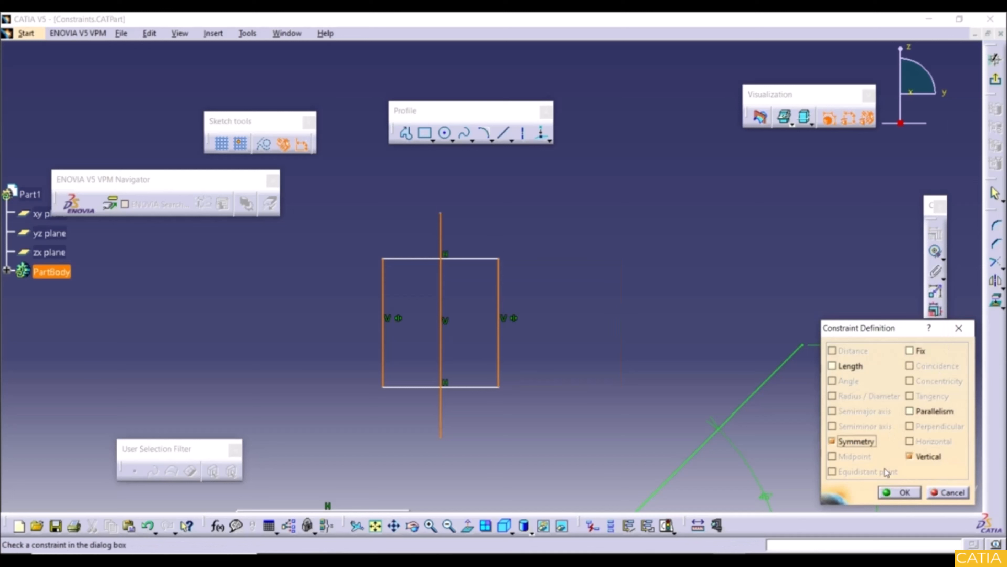
{"action": "left_click", "coordinate": [899, 492]}
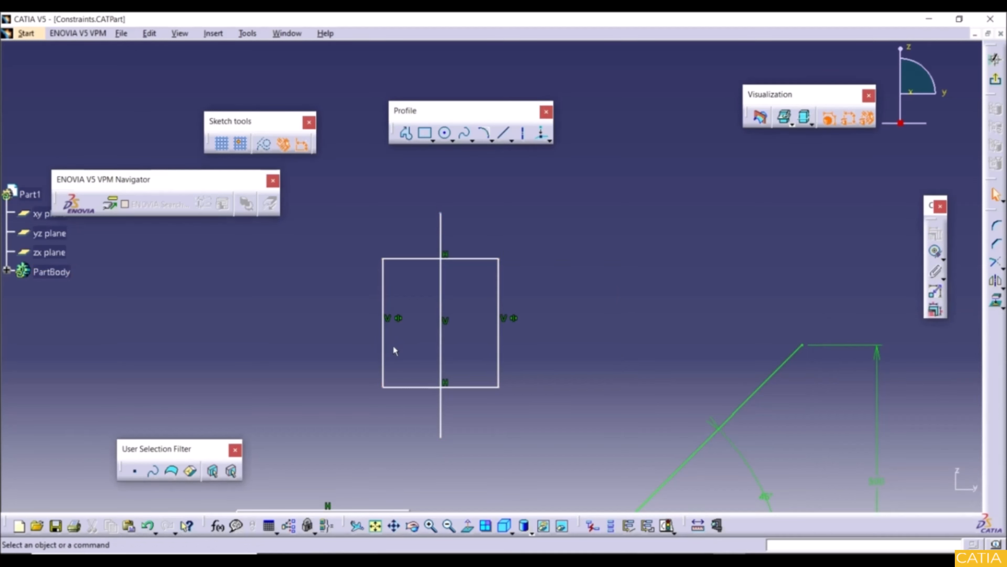
{"action": "left_click_drag", "start_coordinate": [505, 353], "coordinate": [607, 353]}
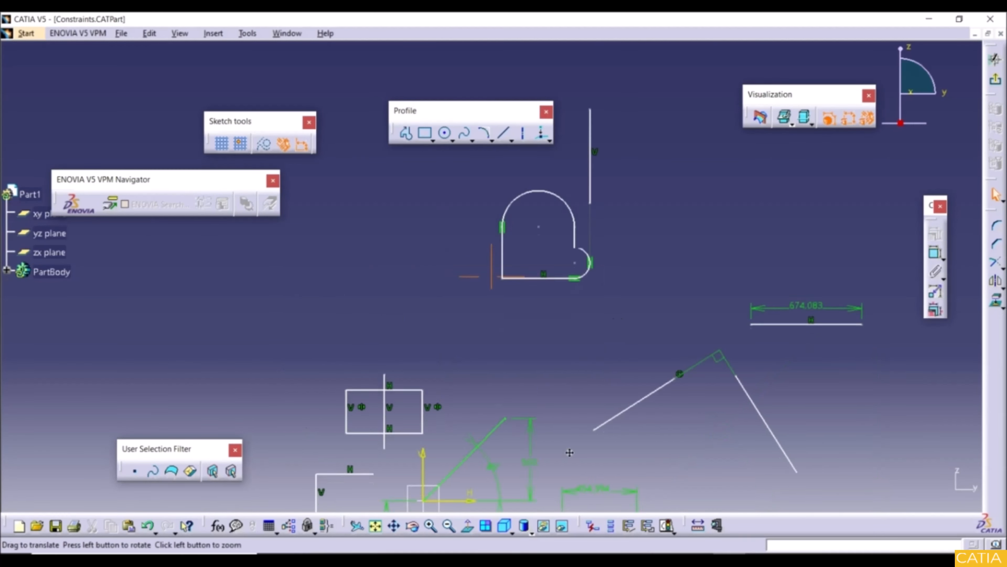
Step: Apply Auto Constraint to the whole arched profile, leaving the reference elements and symmetry lines unselected
{"action": "middle_click_drag", "start_coordinate": [569, 452], "coordinate": [568, 466]}
{"action": "scroll", "coordinate": [603, 450], "scroll_direction": "up", "scroll_amount": 1}
{"action": "mouse_move", "coordinate": [577, 261]}
{"action": "middle_mouse_down"}
{"action": "mouse_move", "coordinate": [584, 214]}
{"action": "mouse_move", "coordinate": [545, 295]}
{"action": "middle_mouse_up"}
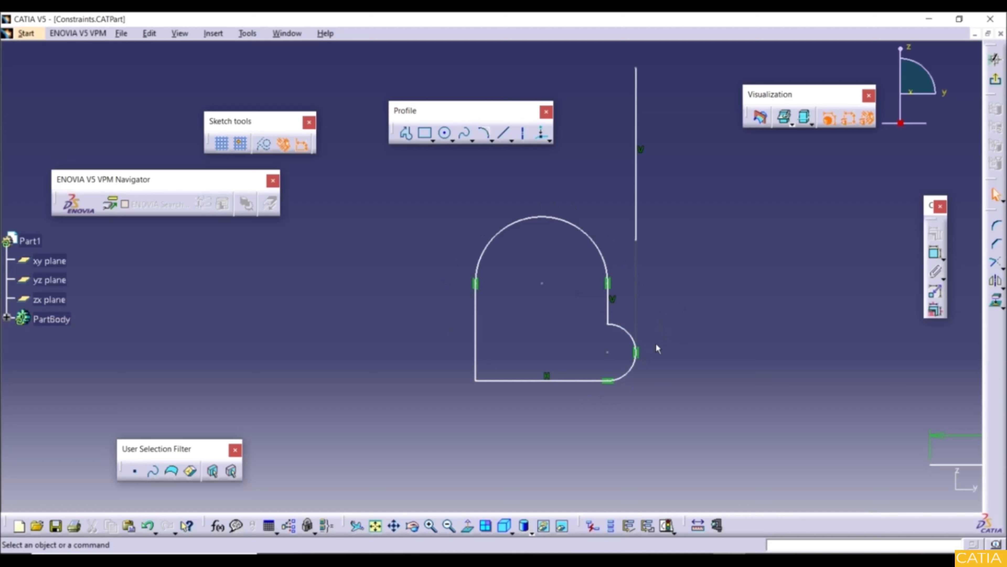
{"action": "left_click", "coordinate": [943, 279]}
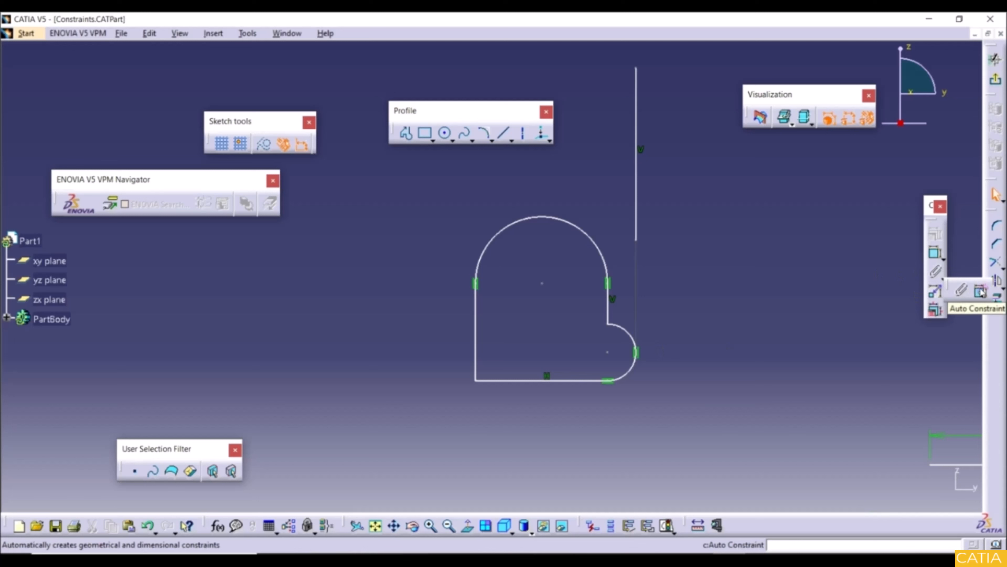
{"action": "left_click", "coordinate": [981, 291]}
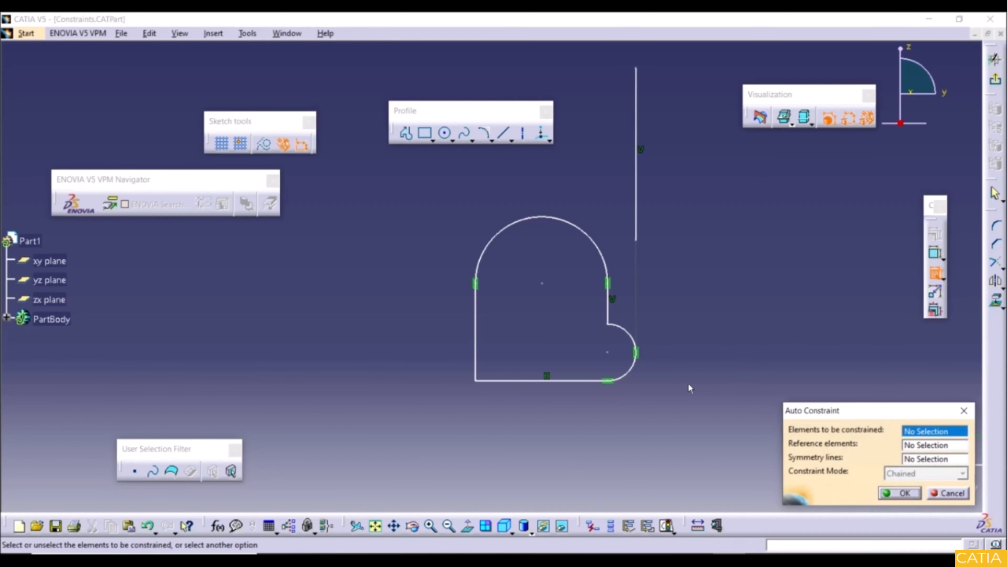
{"action": "mouse_move", "coordinate": [434, 200]}
{"action": "left_mouse_down"}
{"action": "mouse_move", "coordinate": [589, 331]}
{"action": "mouse_move", "coordinate": [659, 409]}
{"action": "mouse_move", "coordinate": [639, 418]}
{"action": "left_mouse_up"}
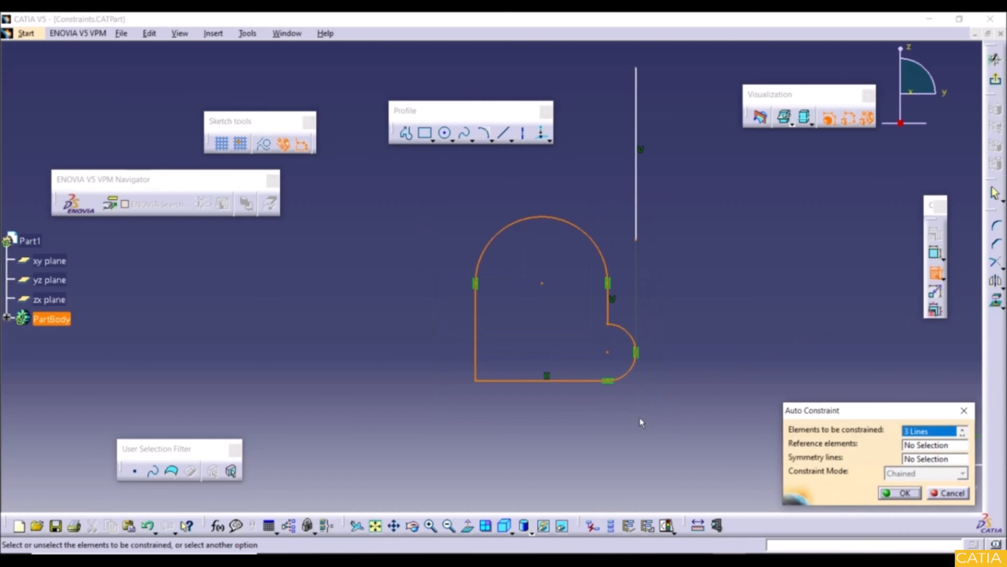
{"action": "left_click", "coordinate": [896, 493]}
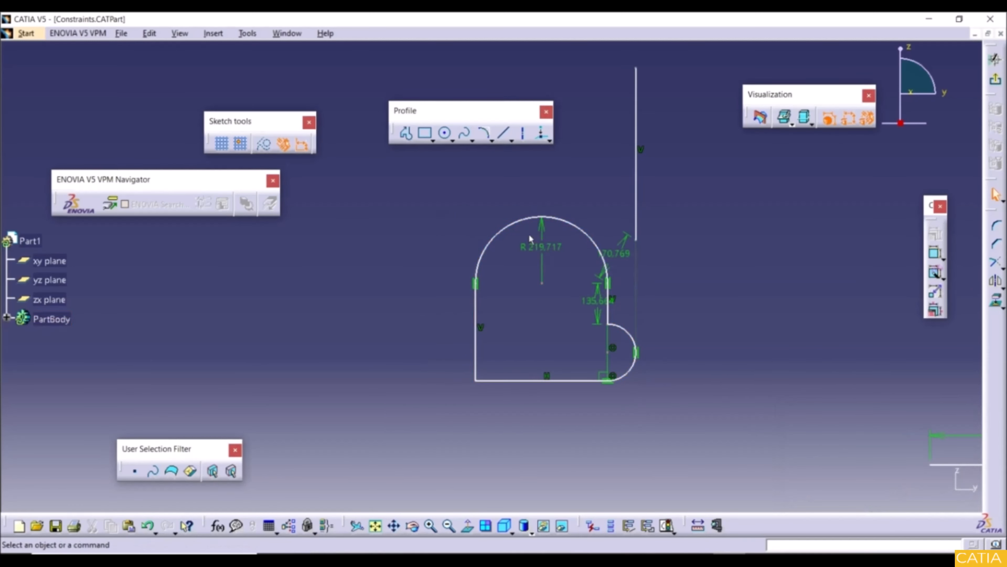
Step: Move the short vertical side's dimension outside the arched profile and try to reposition the slanted distance dimension
{"action": "left_click_drag", "start_coordinate": [602, 295], "coordinate": [667, 303]}
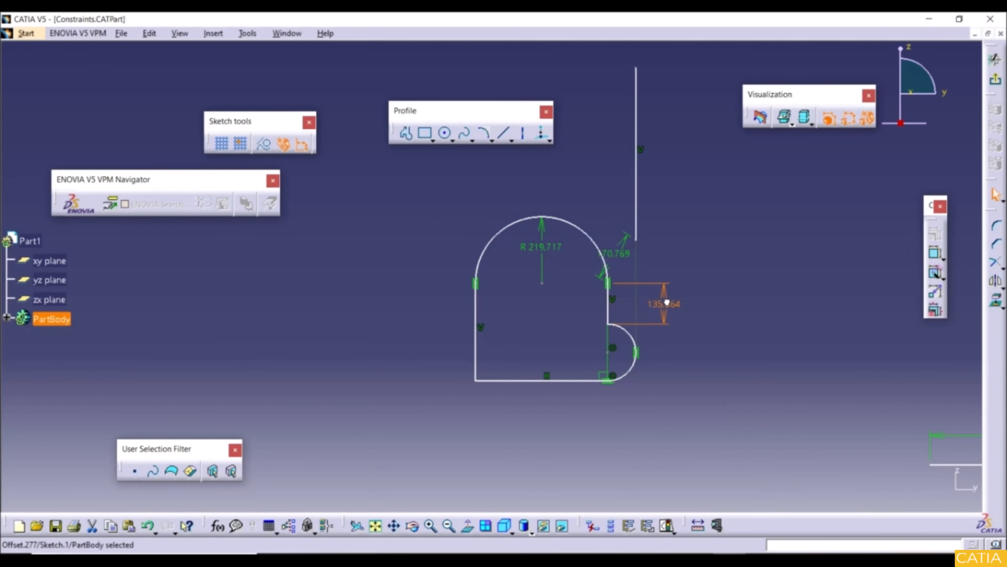
{"action": "left_click", "coordinate": [681, 364]}
{"action": "left_click_drag", "start_coordinate": [619, 253], "coordinate": [517, 198]}
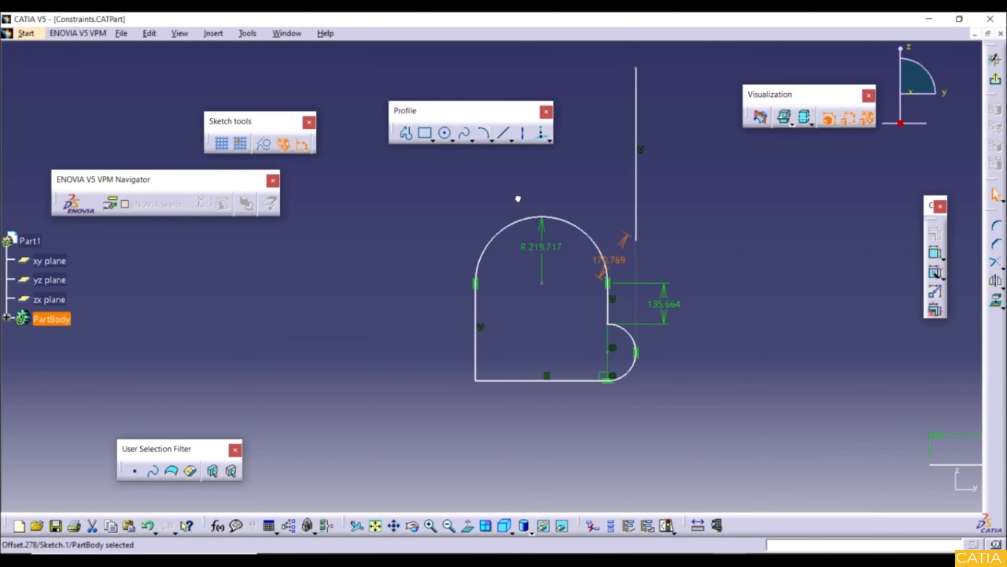
{"action": "left_click", "coordinate": [727, 294]}
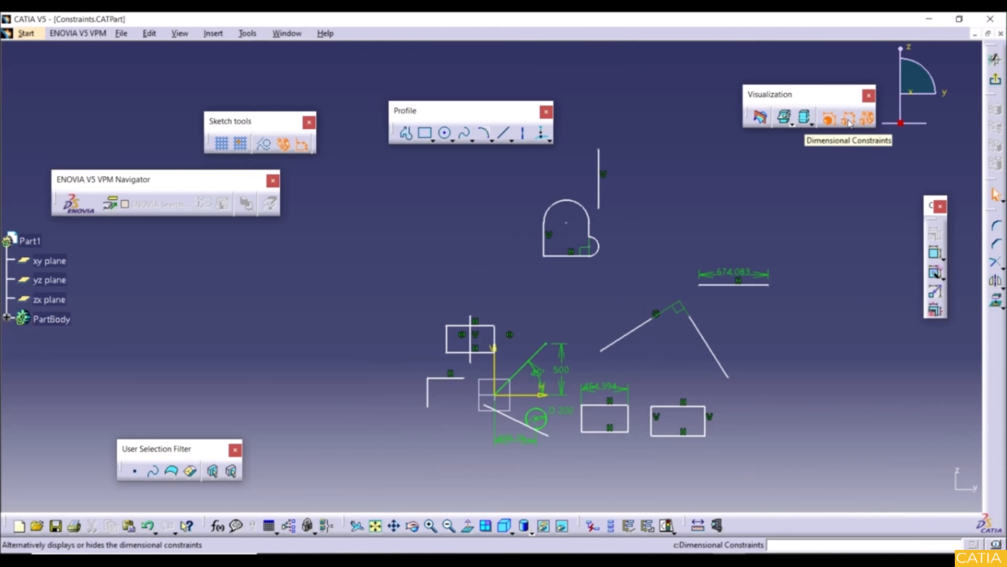
Step: Hide all dimensional and geometrical constraints in the sketch
{"action": "left_click", "coordinate": [848, 121]}
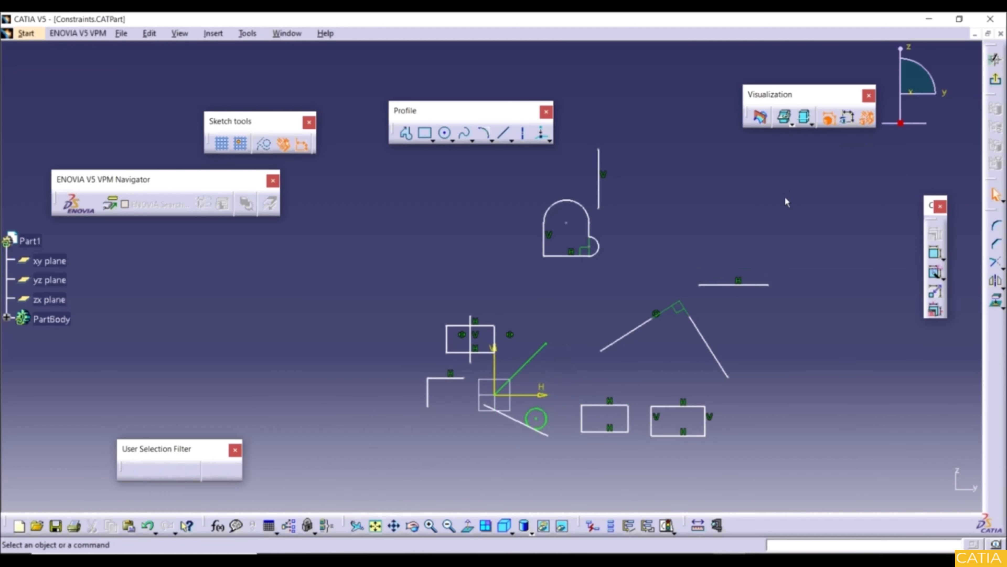
{"action": "left_click", "coordinate": [869, 119]}
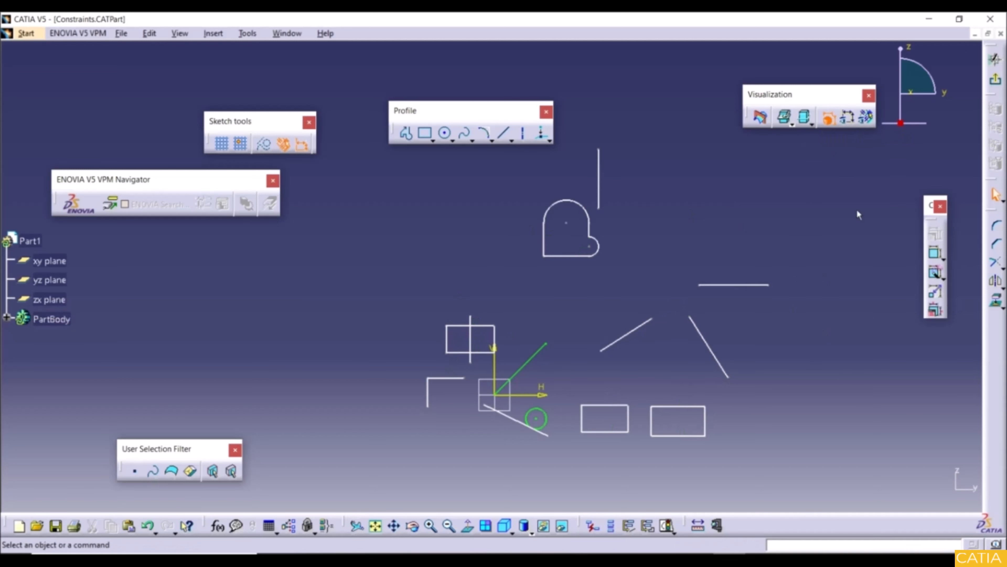
Step: Add another length constraint to the separate horizontal line above the perpendicular lines while the constraints are hidden
{"action": "middle_click_drag", "start_coordinate": [781, 308], "coordinate": [782, 284], "text": "ctrl"}
{"action": "left_click", "coordinate": [934, 254]}
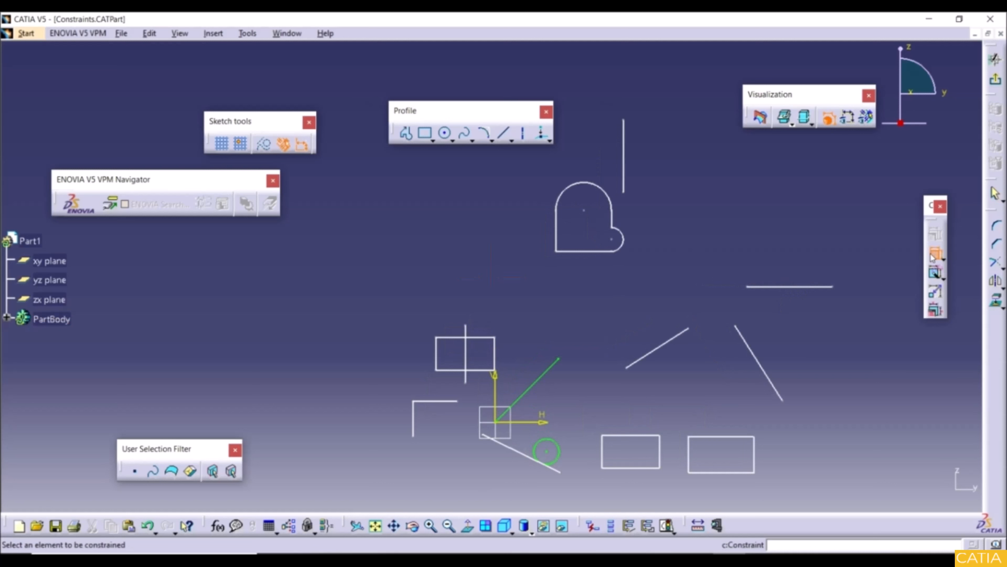
{"action": "left_click", "coordinate": [820, 287]}
{"action": "key", "text": "Escape"}
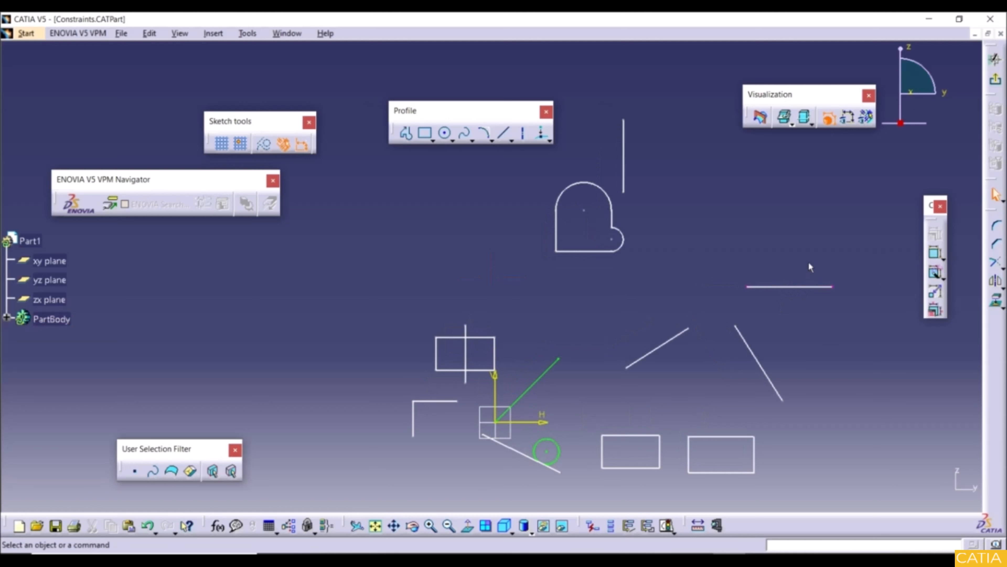
Step: Show the dimensional and geometrical constraints again and delete the lower duplicate length dimension on the separate horizontal line
{"action": "left_click", "coordinate": [848, 120]}
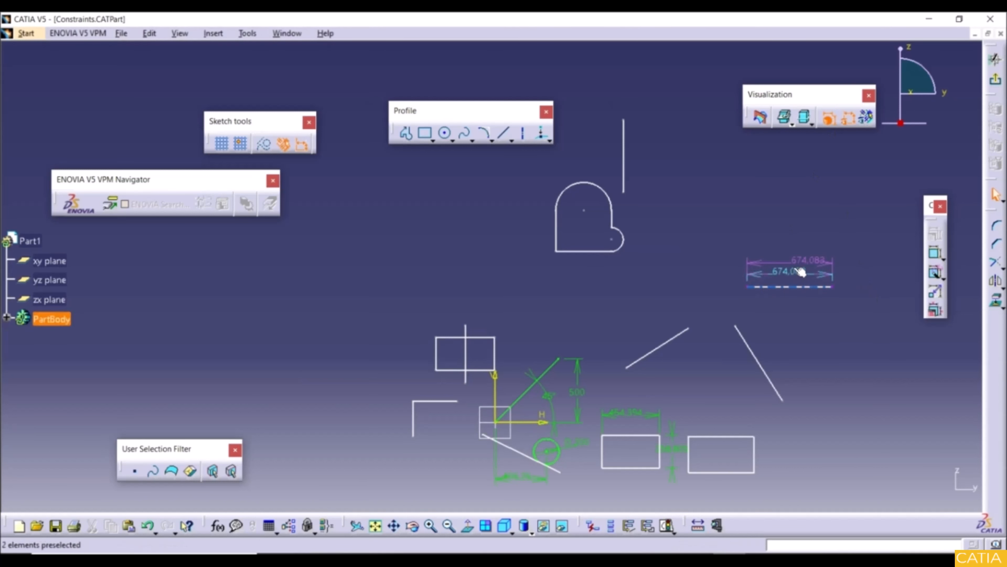
{"action": "left_click", "coordinate": [811, 268]}
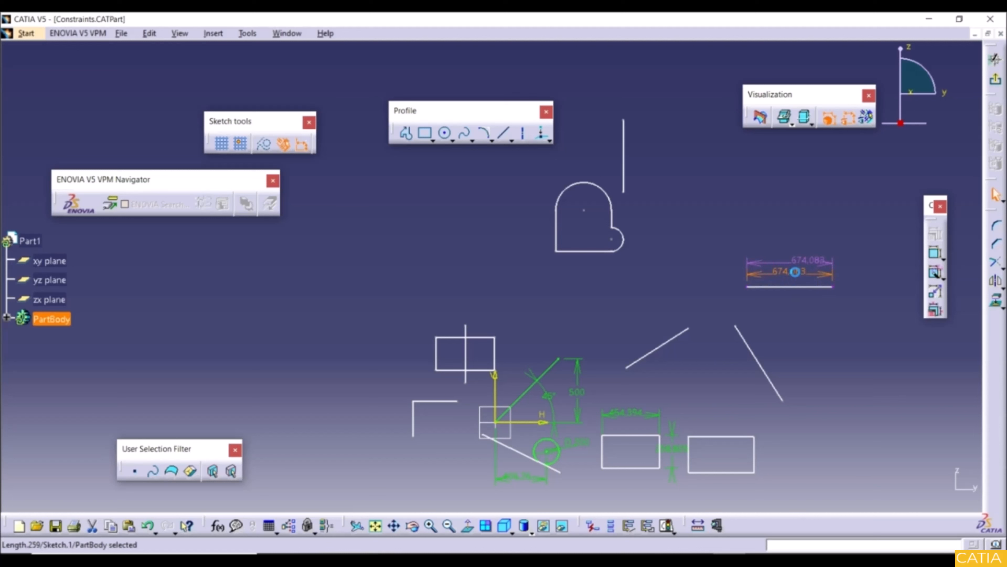
{"action": "left_click", "coordinate": [867, 118]}
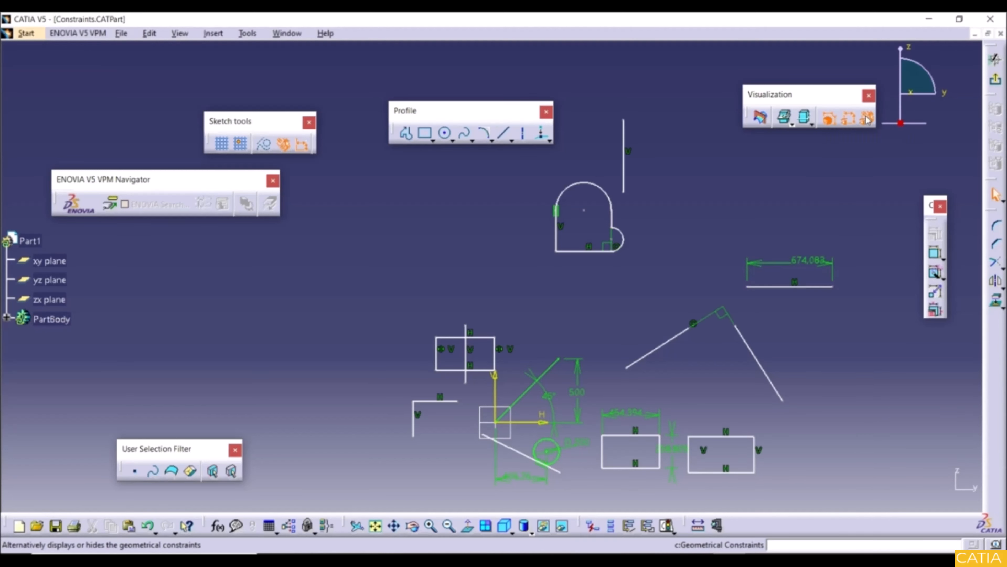
Step: Draw a profile of a horizontal line ending in a tangent semicircular arc in the empty area beside the arched profile, with geometrical constraints on
{"action": "mouse_move", "coordinate": [393, 264]}
{"action": "middle_mouse_down"}
{"action": "mouse_move", "coordinate": [380, 272]}
{"action": "mouse_move", "coordinate": [445, 232]}
{"action": "middle_mouse_up"}
{"action": "left_click", "coordinate": [404, 139]}
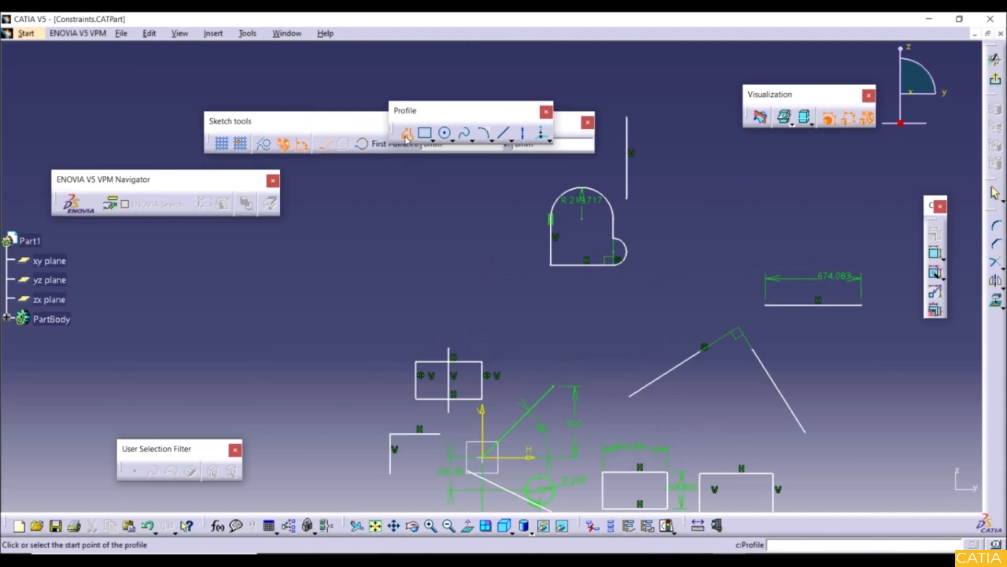
{"action": "left_click", "coordinate": [273, 292]}
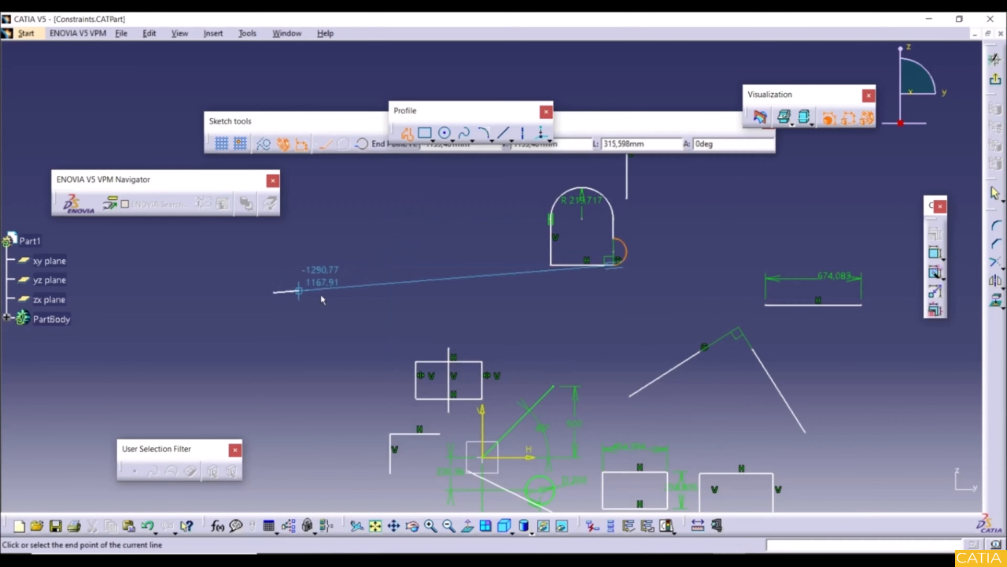
{"action": "left_click", "coordinate": [445, 293]}
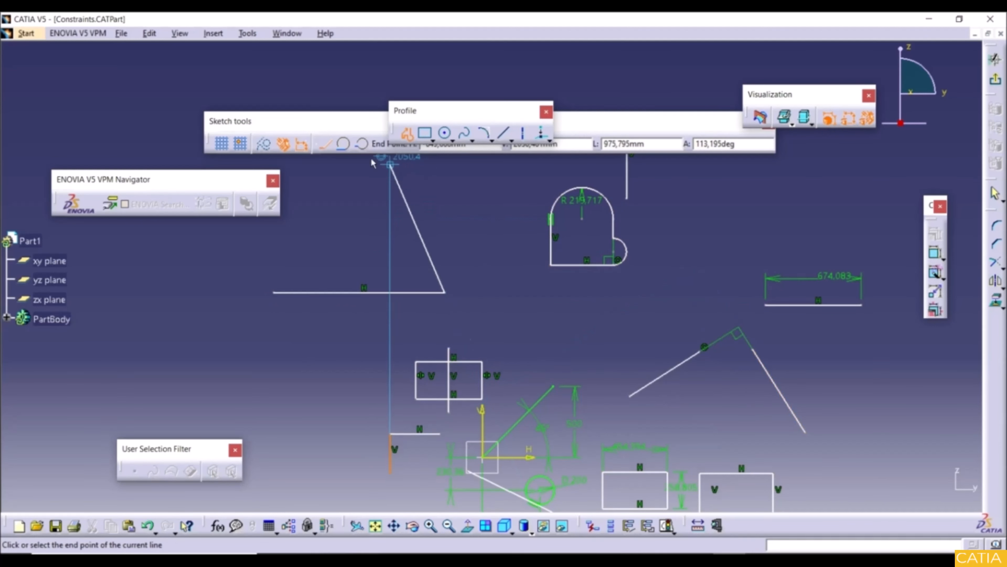
{"action": "left_click", "coordinate": [344, 144]}
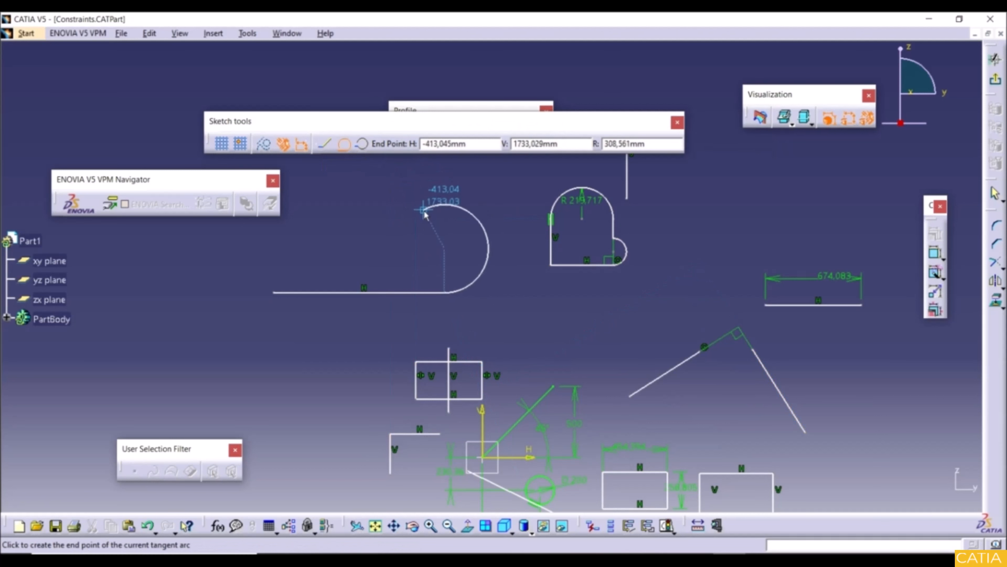
{"action": "left_click", "coordinate": [445, 213]}
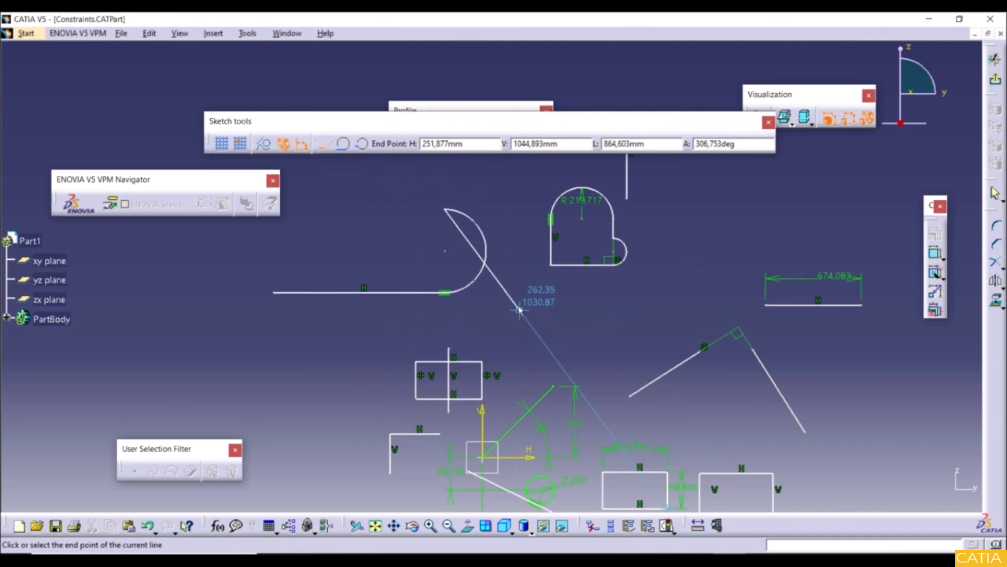
{"action": "key", "text": "Escape"}
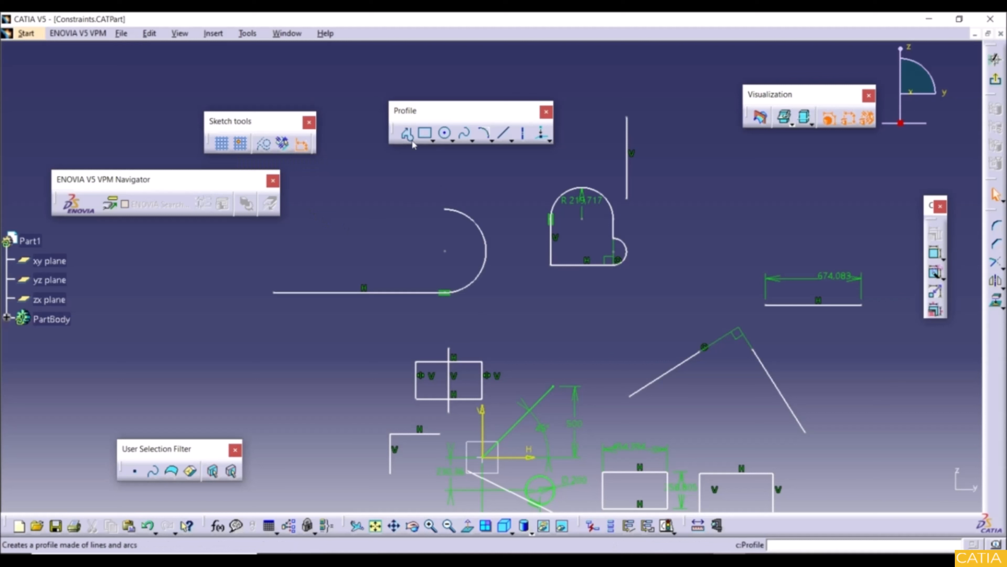
Step: Draw a second line-and-tangent-arc profile below the first one, with automatic geometrical constraint creation turned off
{"action": "left_click", "coordinate": [406, 135]}
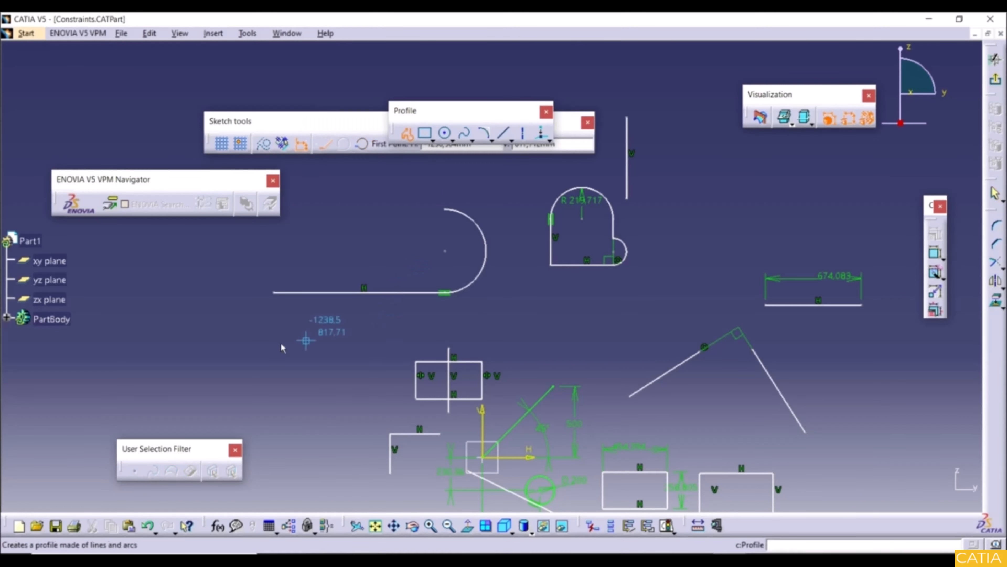
{"action": "left_click", "coordinate": [136, 386]}
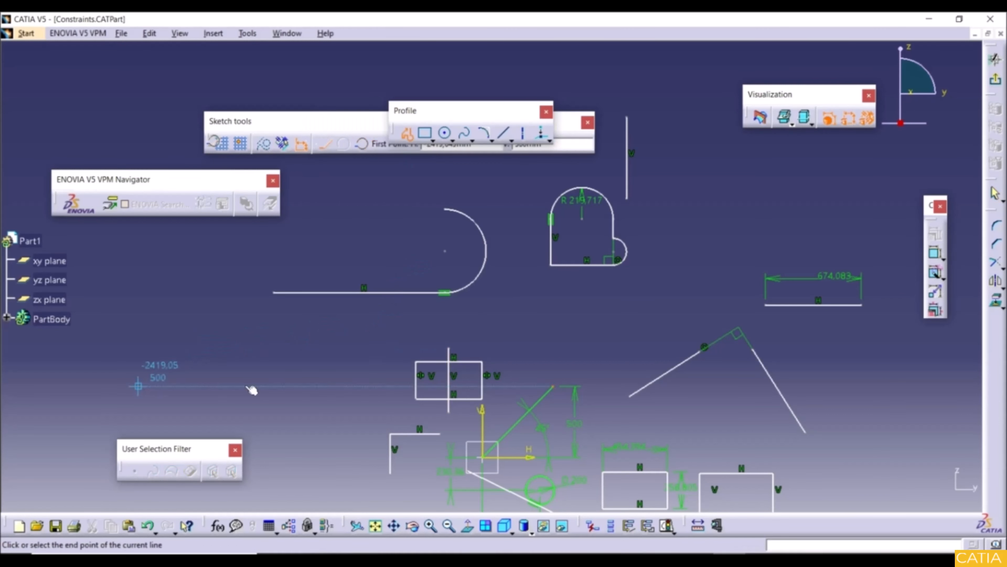
{"action": "left_click", "coordinate": [279, 386]}
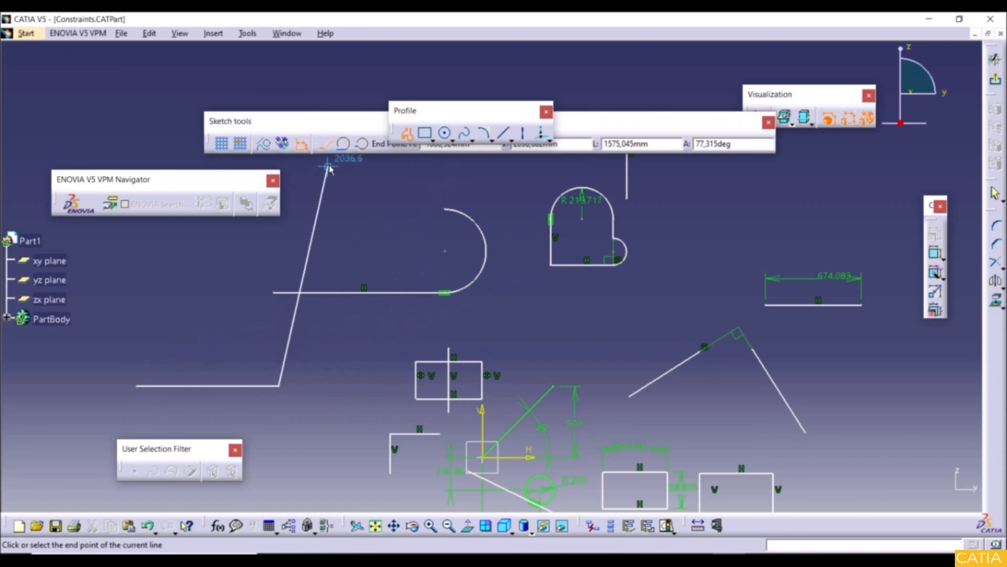
{"action": "left_click", "coordinate": [343, 144]}
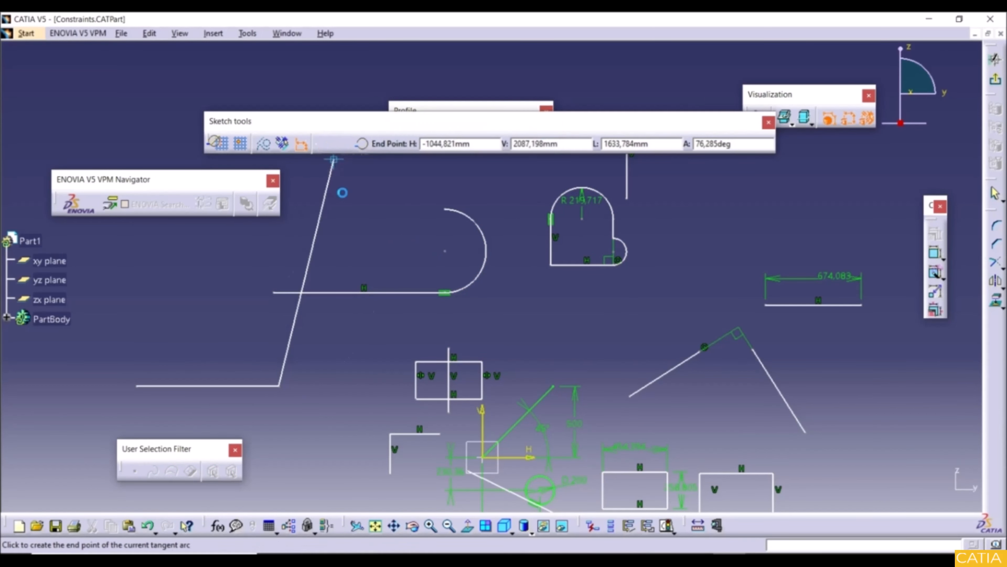
{"action": "left_click", "coordinate": [279, 324]}
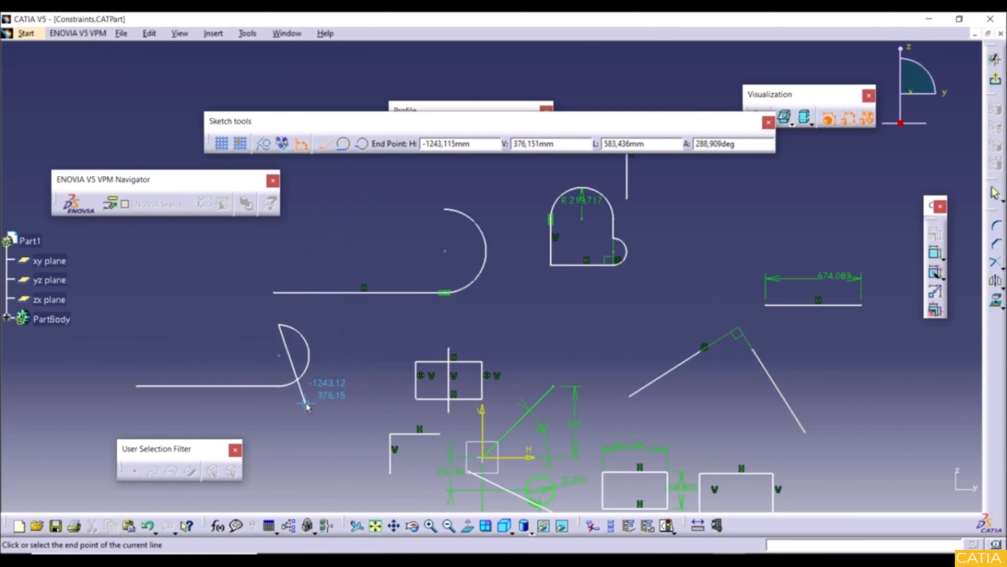
{"action": "key", "text": "Escape"}
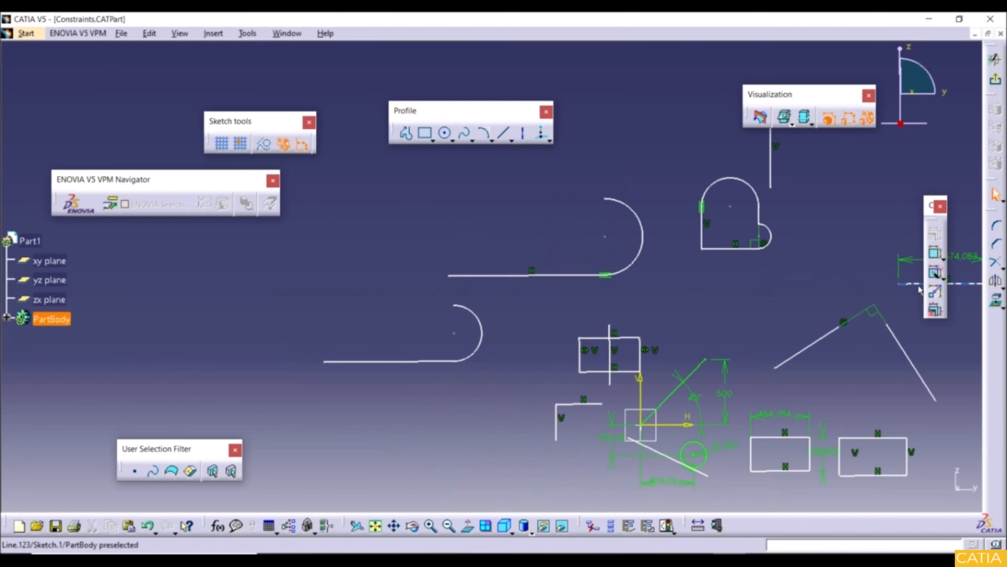
Step: Apply Auto Constraint to the line and arc of the lower, unconstrained profile
{"action": "left_click", "coordinate": [941, 275]}
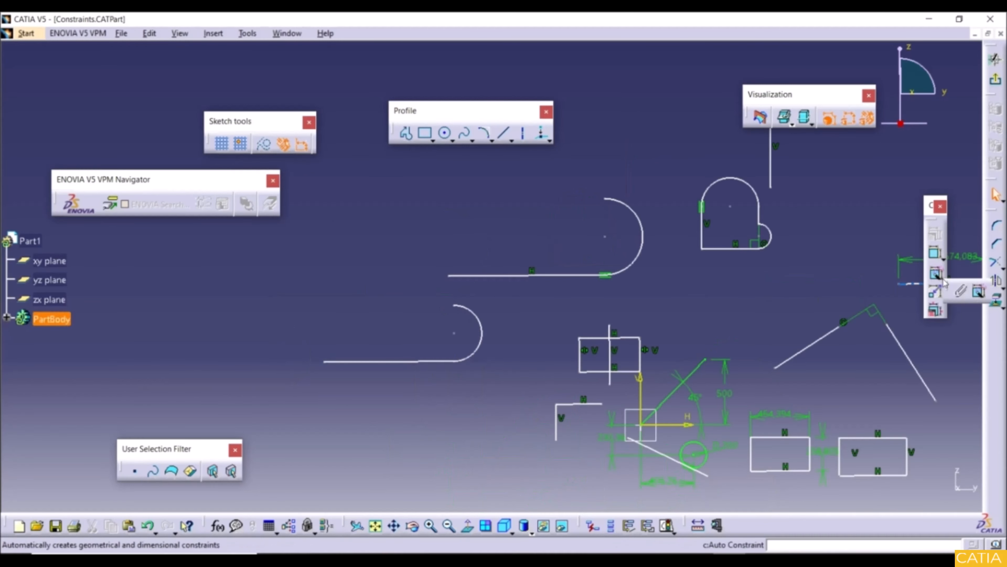
{"action": "left_click", "coordinate": [979, 293]}
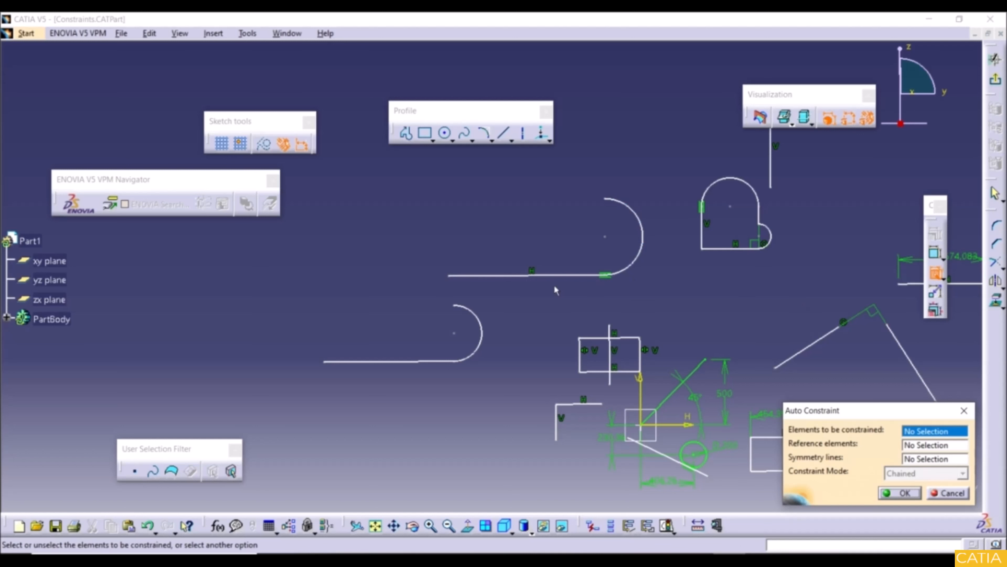
{"action": "left_click_drag", "start_coordinate": [310, 302], "coordinate": [495, 373]}
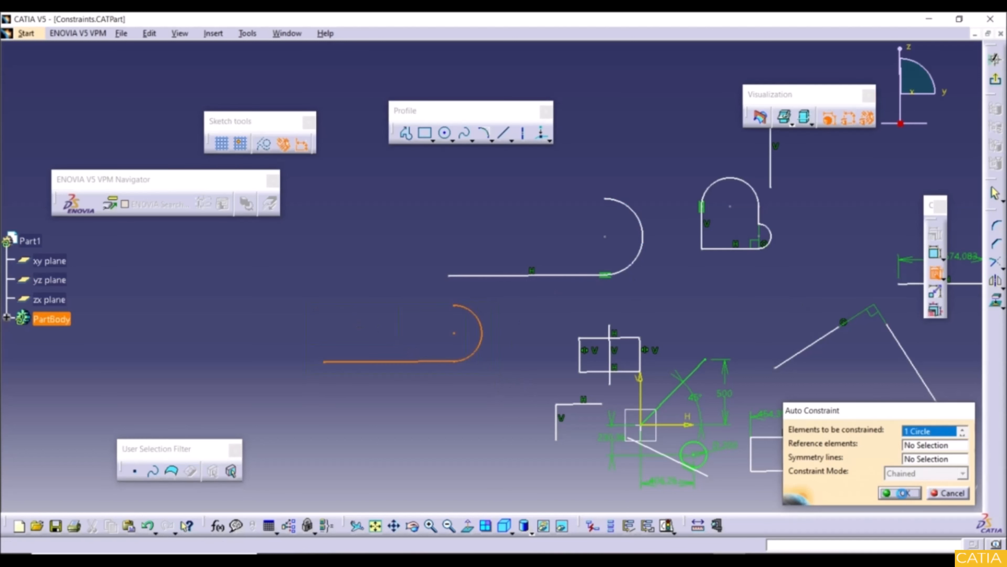
{"action": "left_click", "coordinate": [905, 493]}
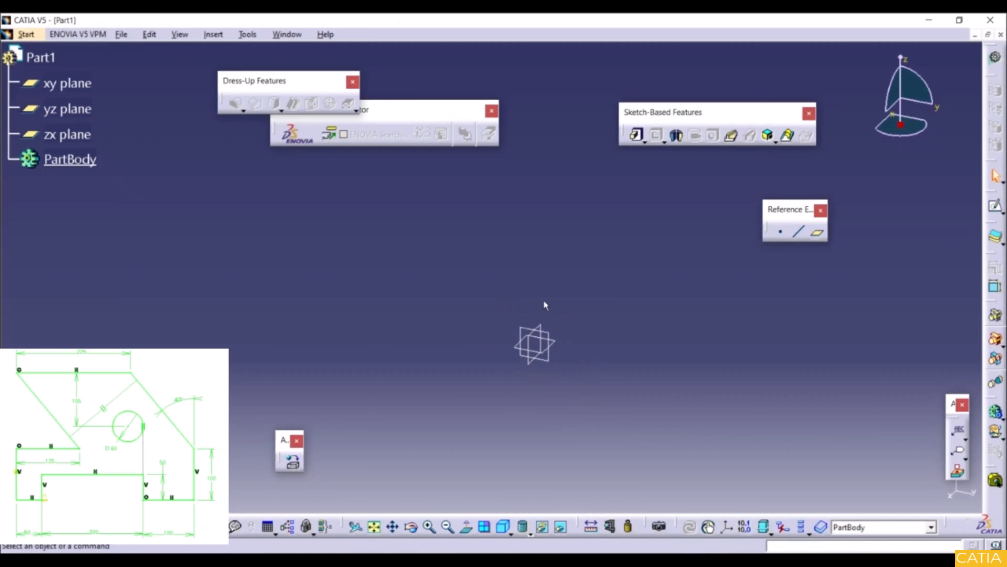
Step: Sketch a stepped base on the yz plane from the origin: about 53 mm across, 27 mm up, 101 mm across, down to the H axis, then outward
{"action": "left_click", "coordinate": [555, 336]}
{"action": "left_click", "coordinate": [995, 206]}
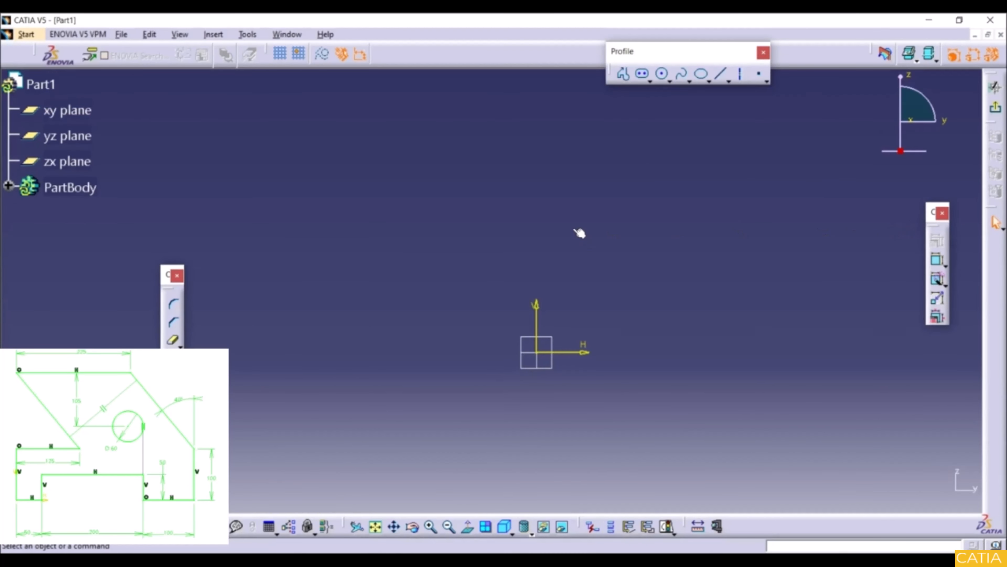
{"action": "left_click", "coordinate": [622, 76]}
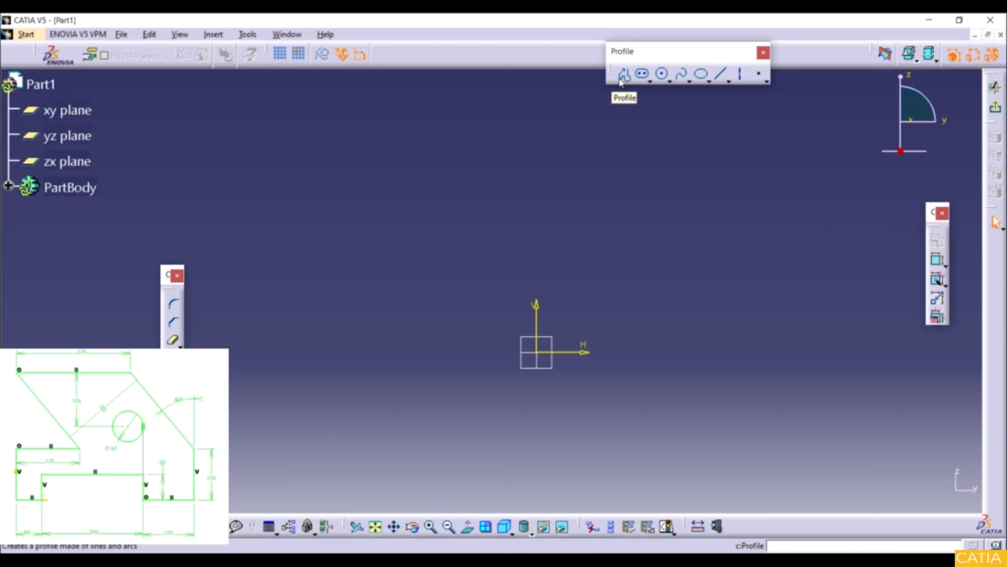
{"action": "left_click", "coordinate": [622, 76]}
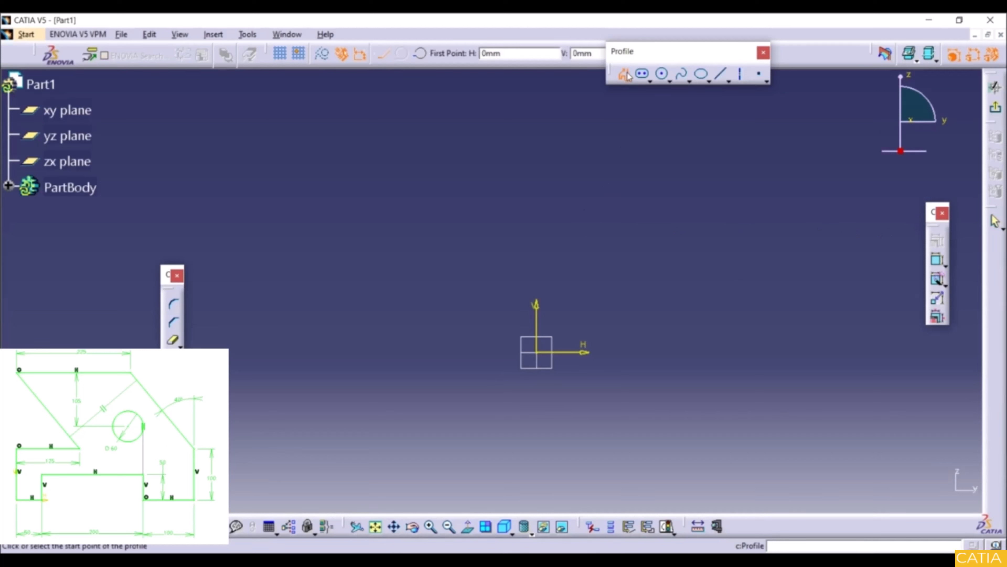
{"action": "left_click", "coordinate": [538, 355]}
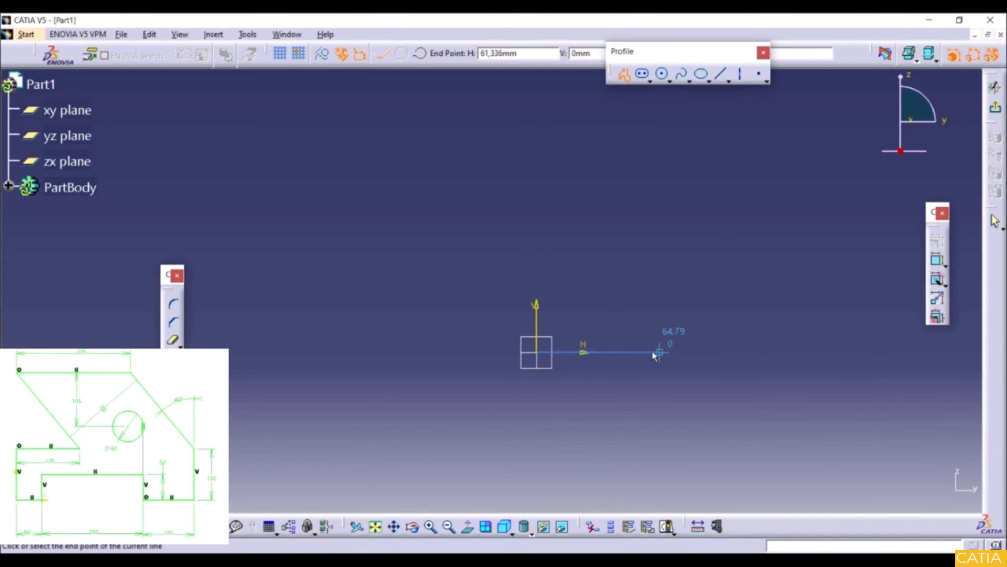
{"action": "left_click", "coordinate": [636, 352]}
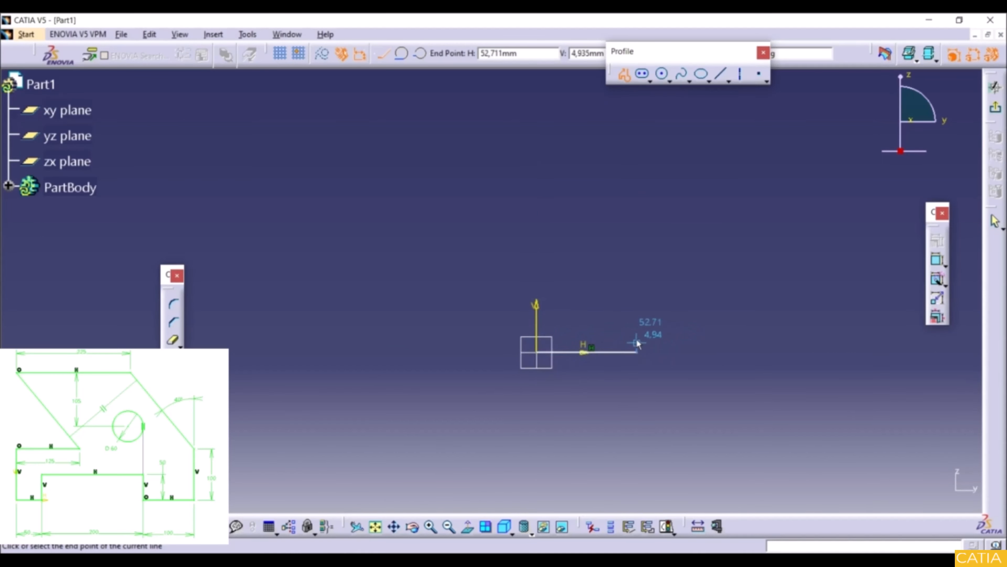
{"action": "left_click", "coordinate": [637, 300]}
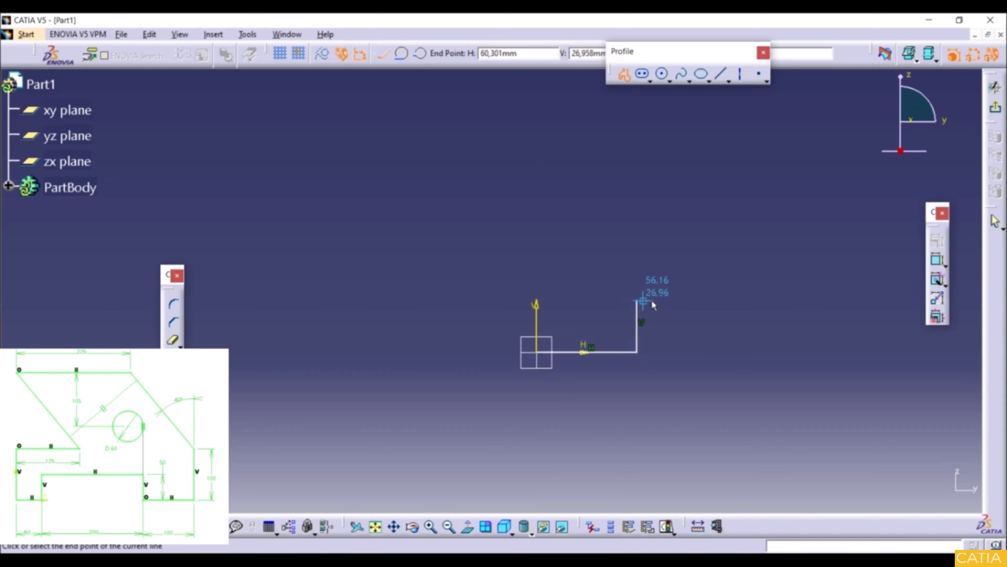
{"action": "left_click", "coordinate": [829, 301]}
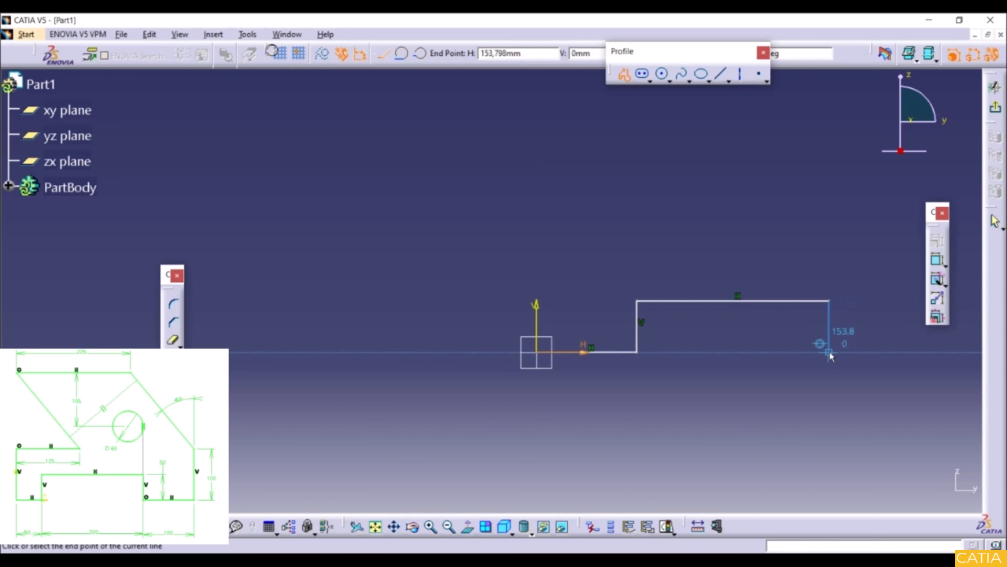
{"action": "left_click", "coordinate": [829, 352]}
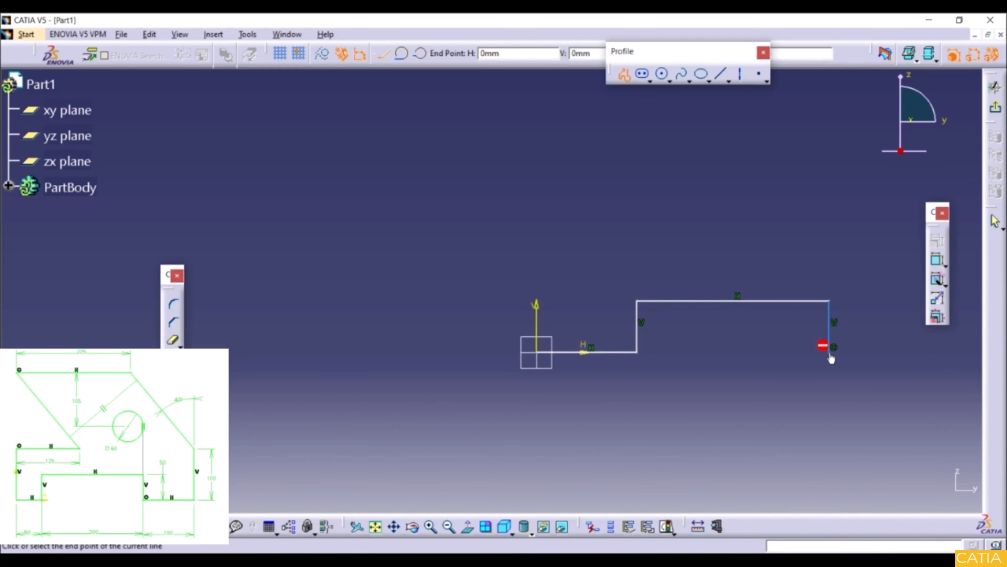
{"action": "left_click", "coordinate": [911, 352]}
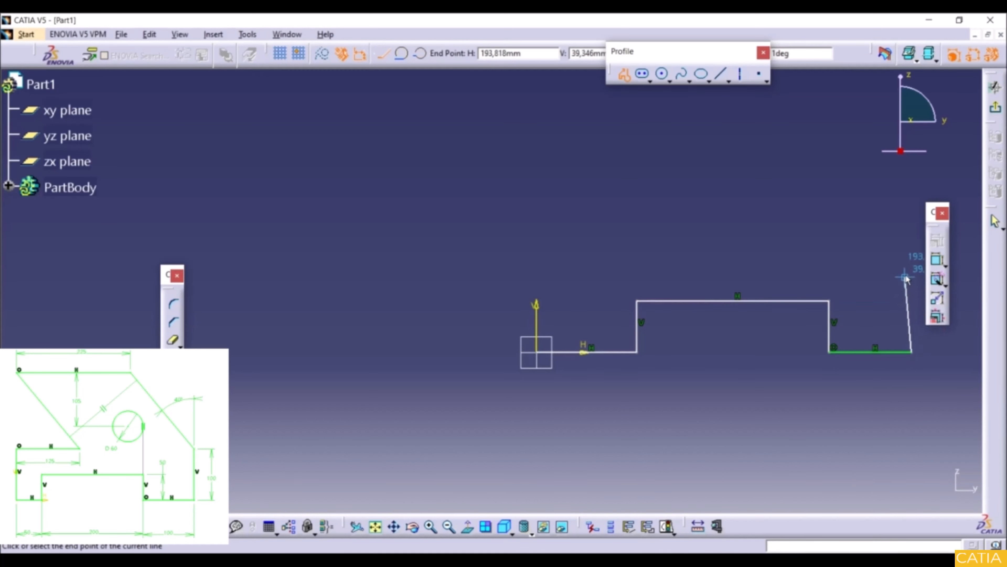
Step: Continue the profile with a vertical outer edge, an inward-slanting edge, and a horizontal top edge ending on the V axis about 121 mm high
{"action": "left_click", "coordinate": [911, 262]}
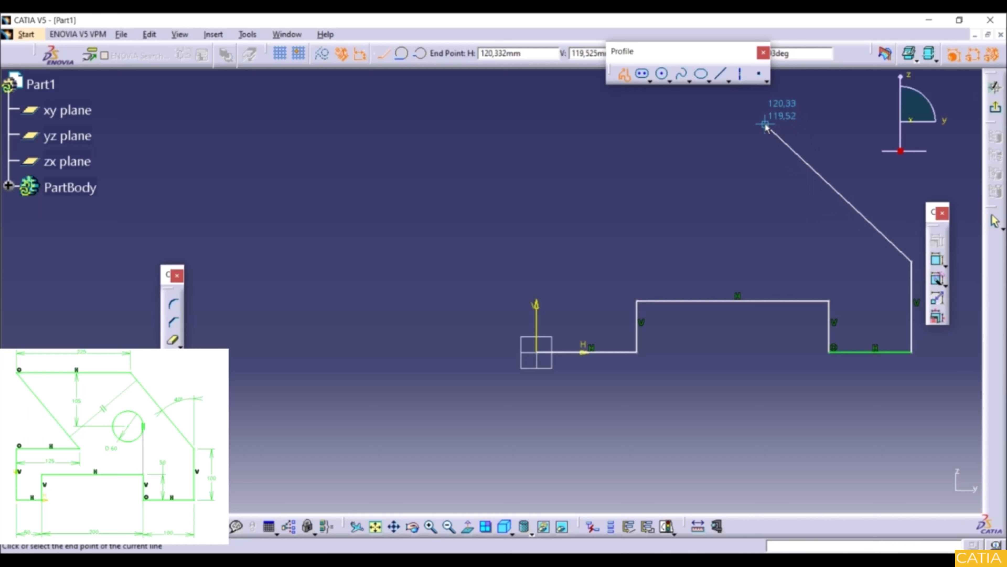
{"action": "left_click", "coordinate": [792, 122]}
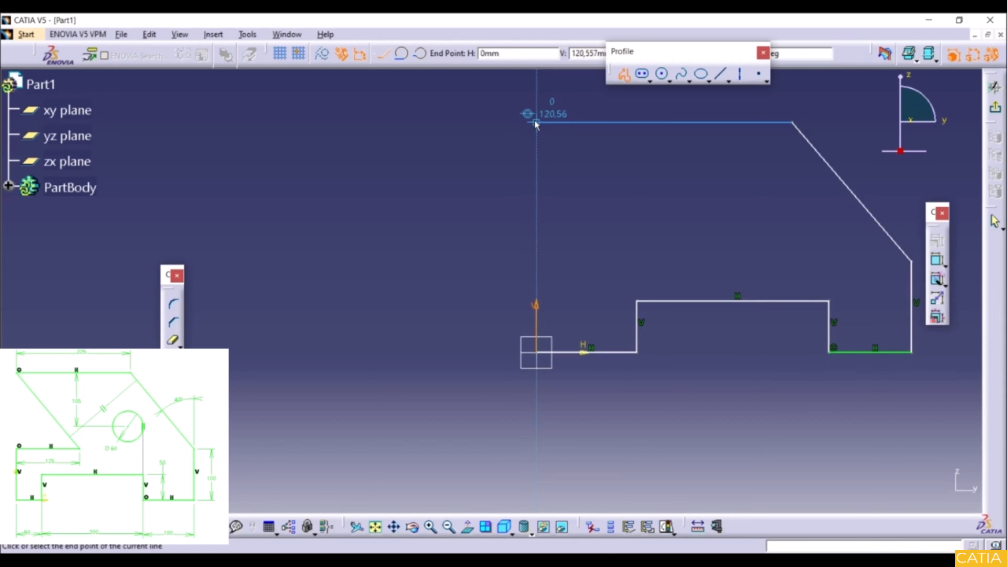
{"action": "left_click", "coordinate": [537, 122]}
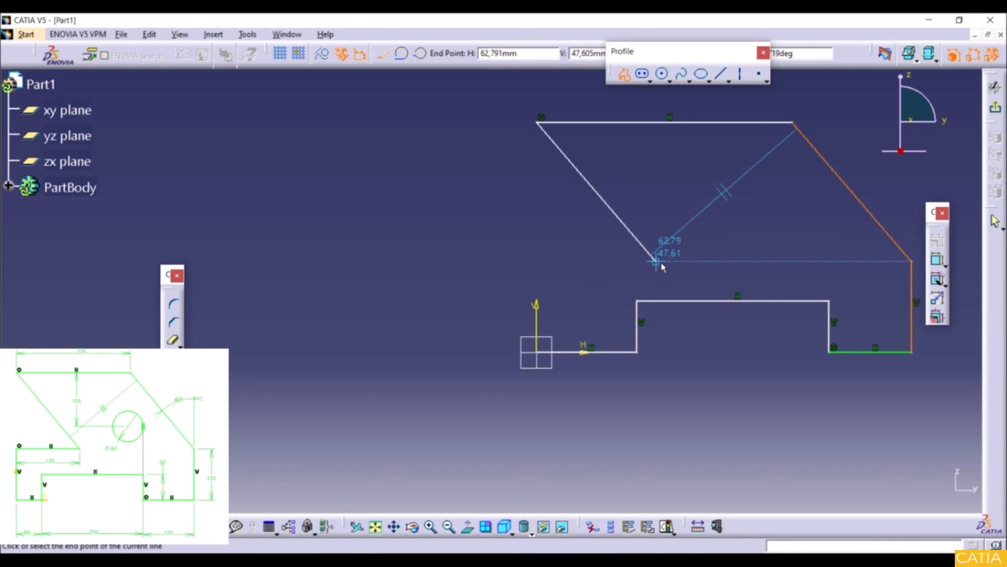
Step: Close the profile at the origin with a slanted edge parallel to the outer one, a horizontal edge about 48 mm high to the V axis, and a vertical edge
{"action": "left_click", "coordinate": [655, 261]}
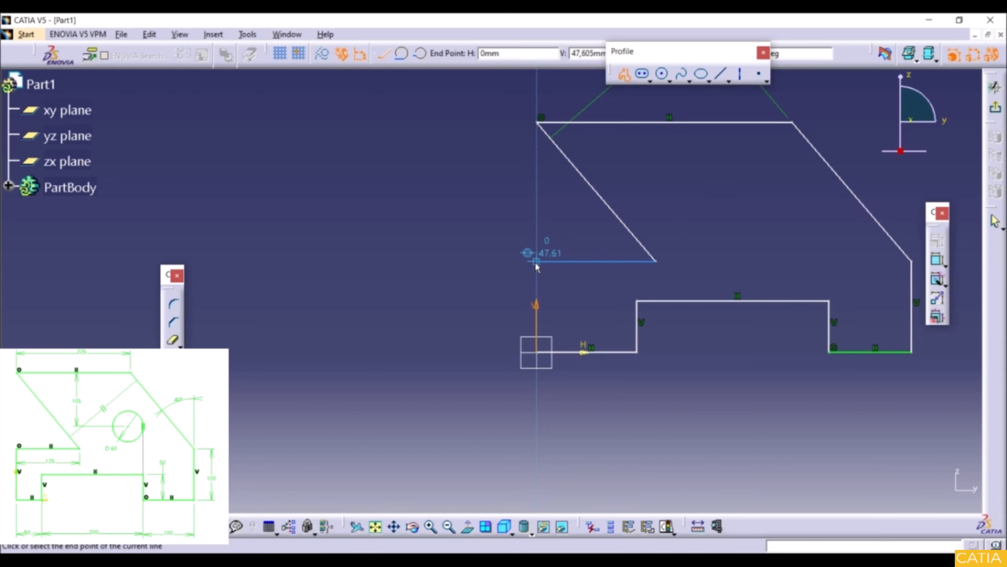
{"action": "left_click", "coordinate": [535, 261]}
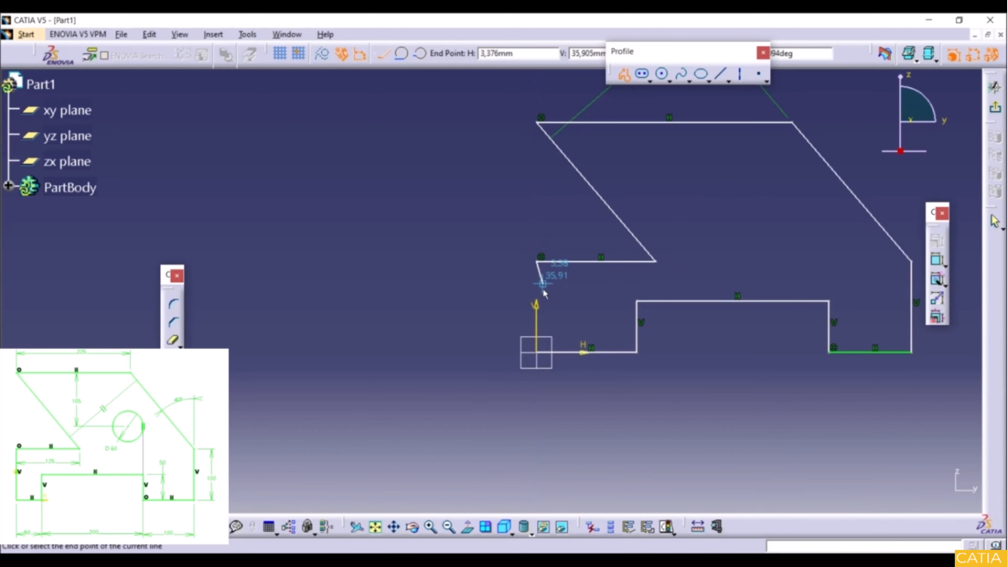
{"action": "left_click", "coordinate": [537, 352]}
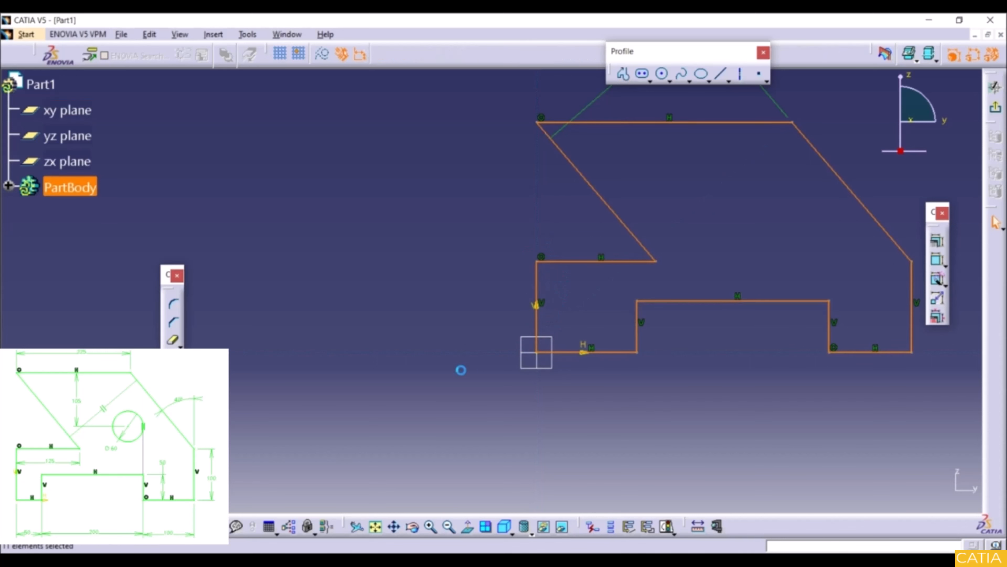
Step: Reposition the parallelism constraint symbol of the two slanted edges so that it lies between them, across the upper part of the profile
{"action": "left_click", "coordinate": [541, 423]}
{"action": "middle_click_drag", "start_coordinate": [672, 173], "coordinate": [567, 235]}
{"action": "left_click_drag", "start_coordinate": [531, 128], "coordinate": [569, 194]}
{"action": "left_click", "coordinate": [845, 270]}
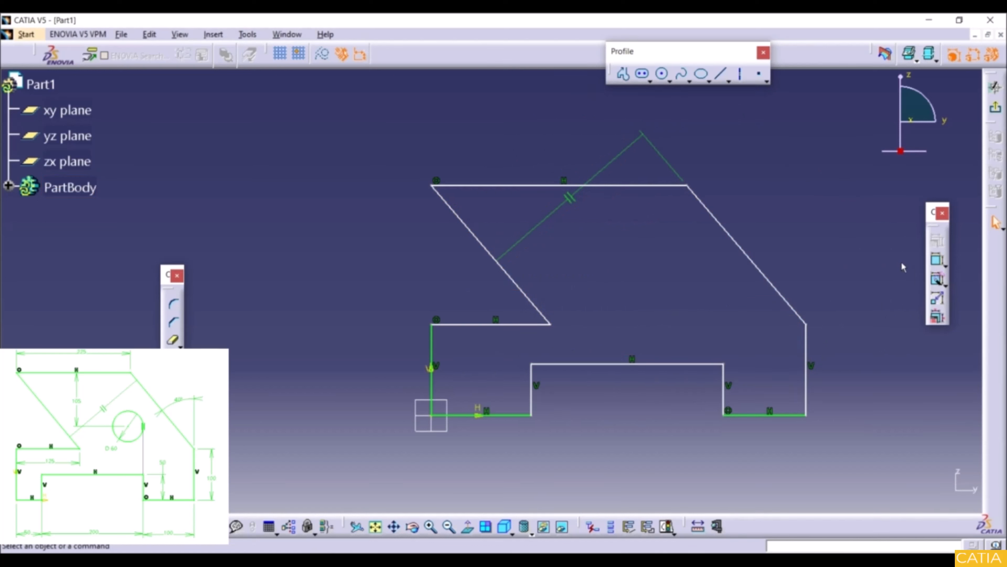
Step: Dimension the base edge that starts at the origin and set its length to 50 mm
{"action": "left_click", "coordinate": [936, 262]}
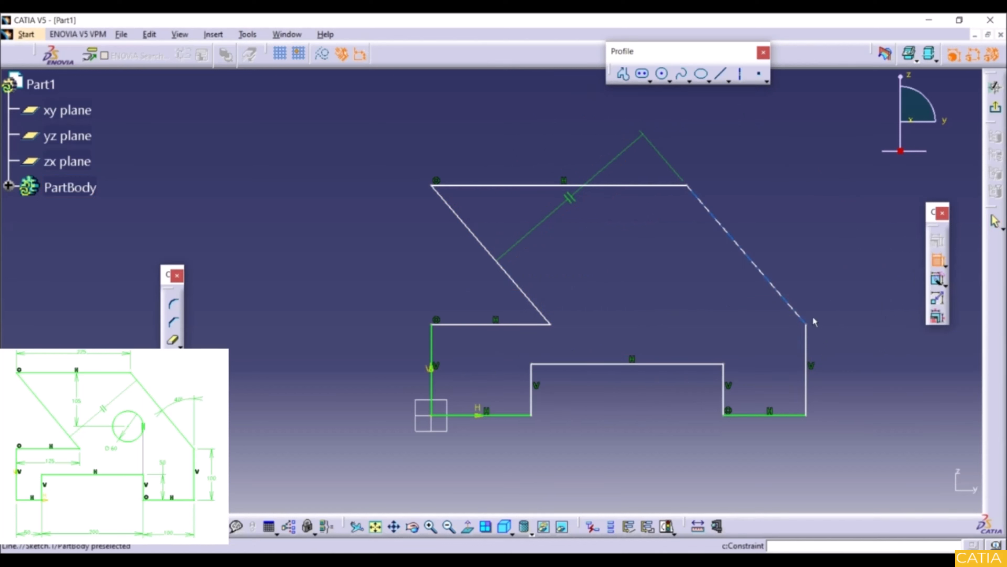
{"action": "left_click", "coordinate": [505, 416]}
{"action": "left_click", "coordinate": [478, 459]}
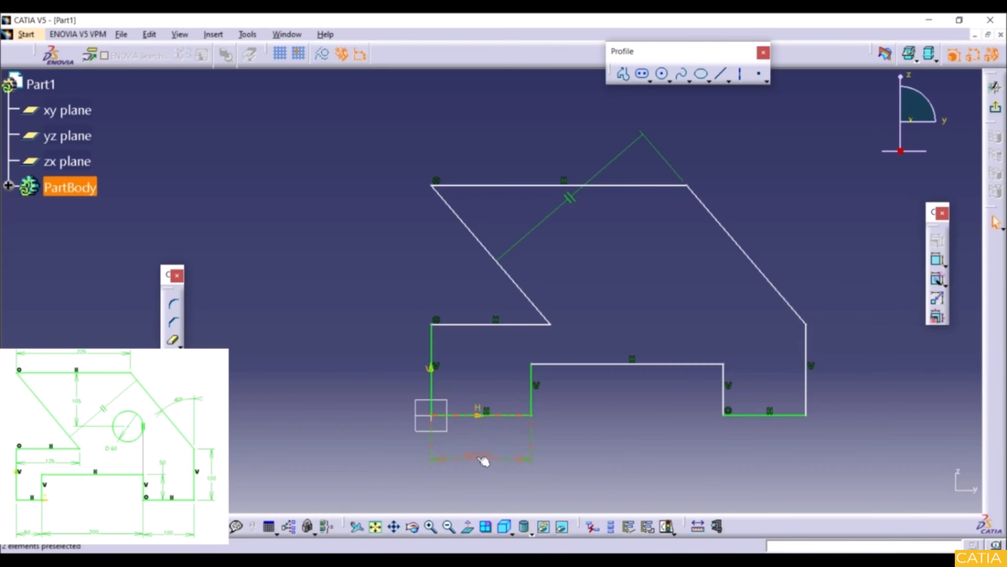
{"action": "double_click", "coordinate": [477, 457]}
{"action": "type", "text": "50"}
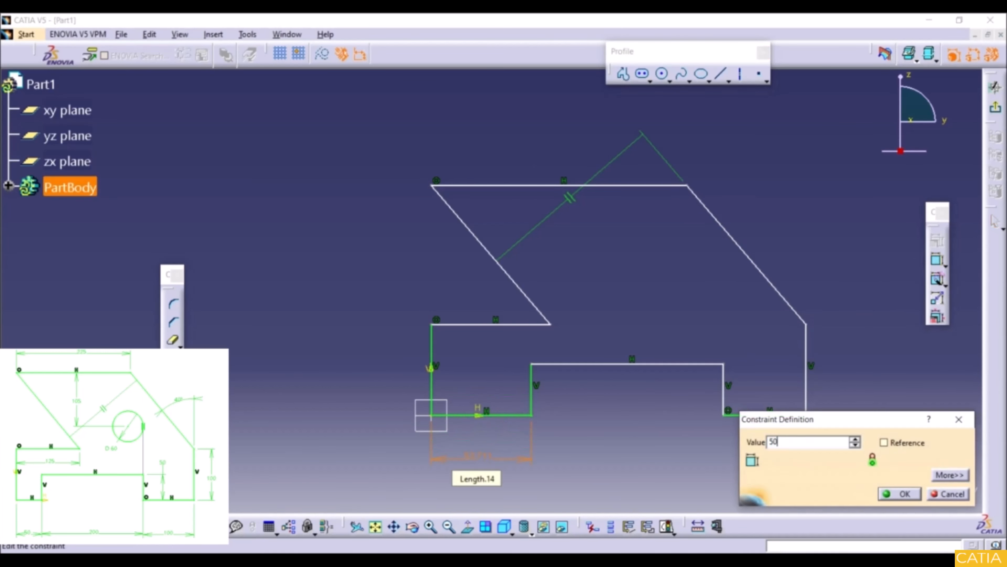
{"action": "key", "text": "Return"}
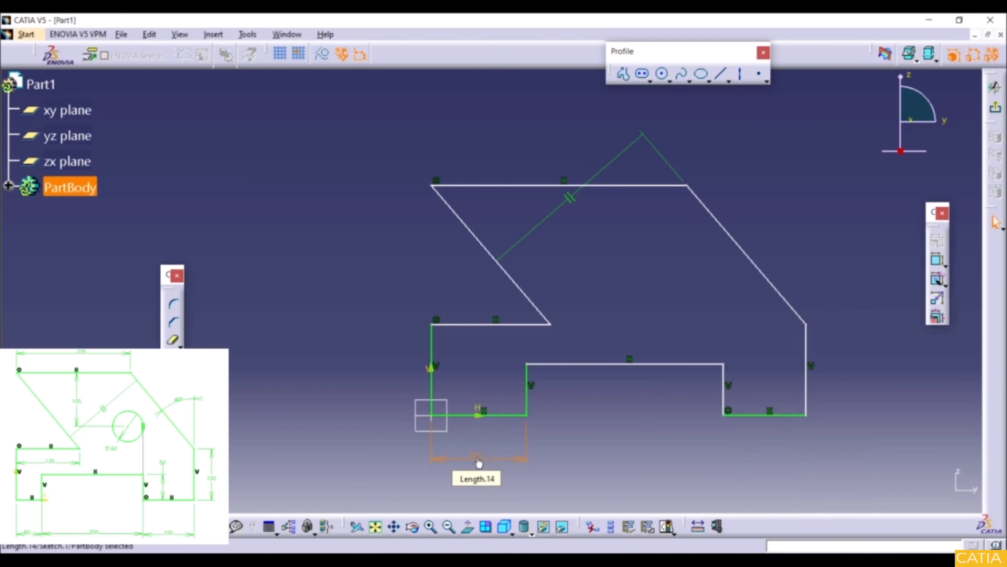
Step: Dimension the width of the bottom recess, and constrain the outer base edge to a length of 100 mm
{"action": "left_click", "coordinate": [937, 262]}
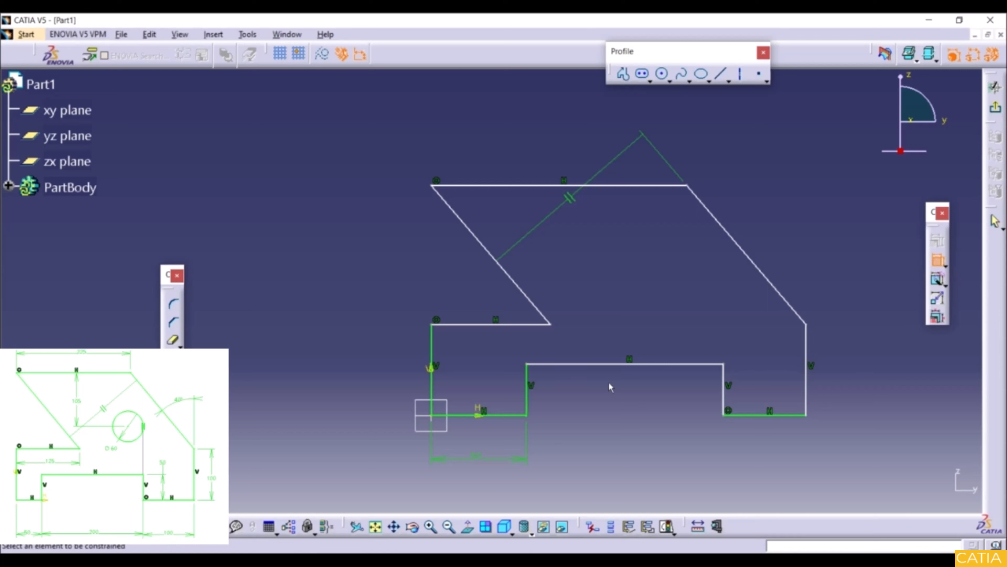
{"action": "left_click", "coordinate": [607, 369]}
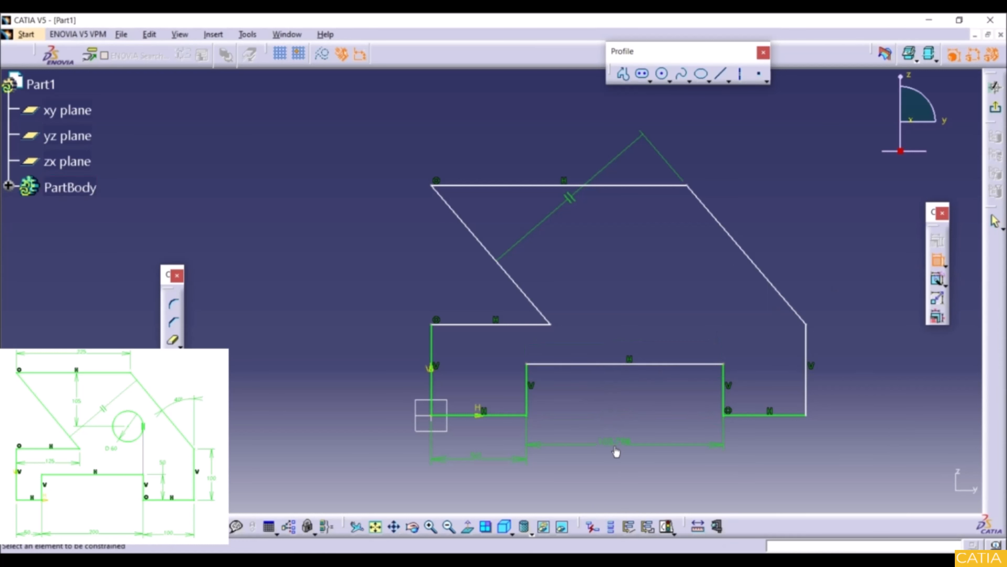
{"action": "left_click", "coordinate": [645, 440]}
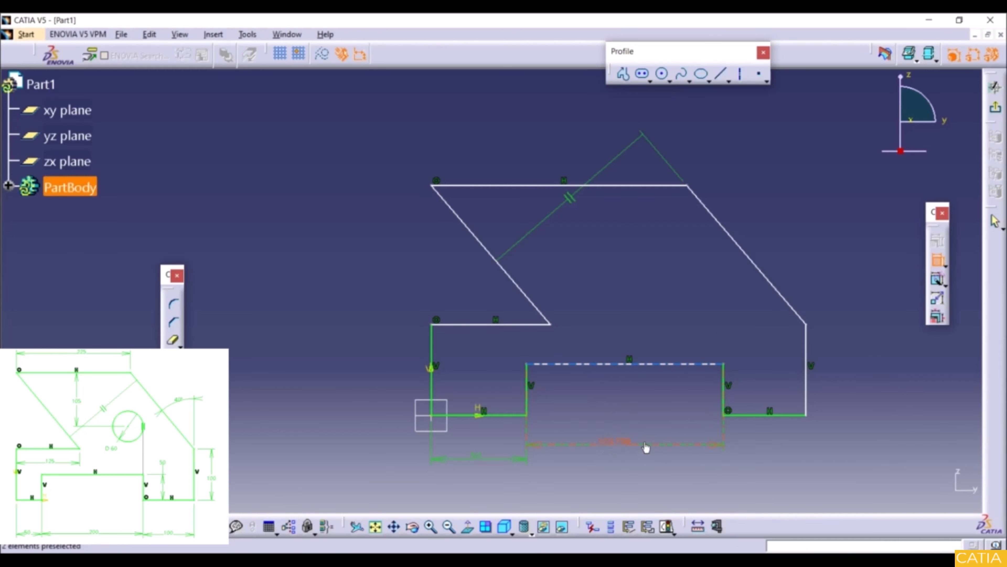
{"action": "left_click", "coordinate": [751, 412]}
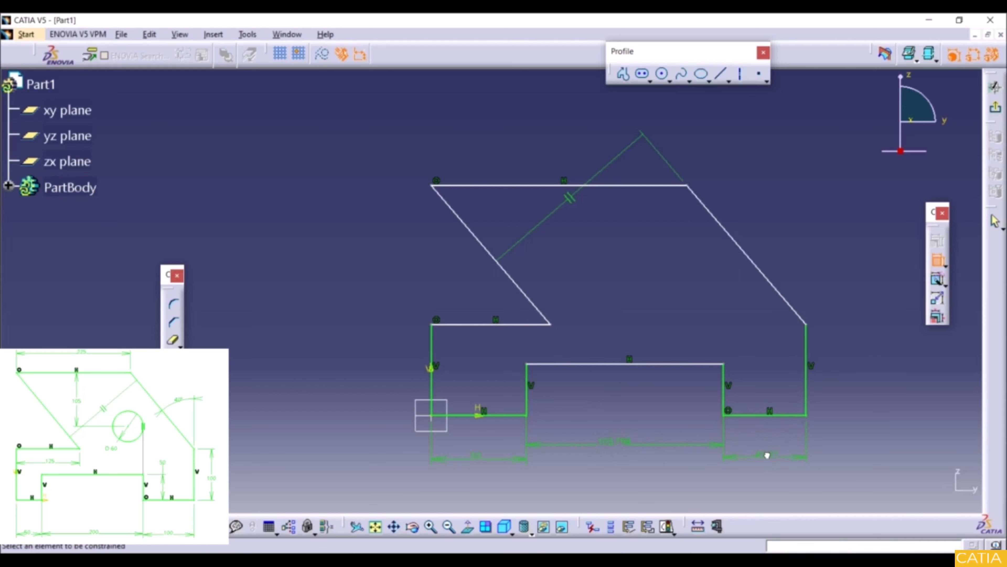
{"action": "double_click", "coordinate": [769, 461]}
{"action": "type", "text": "100mm"}
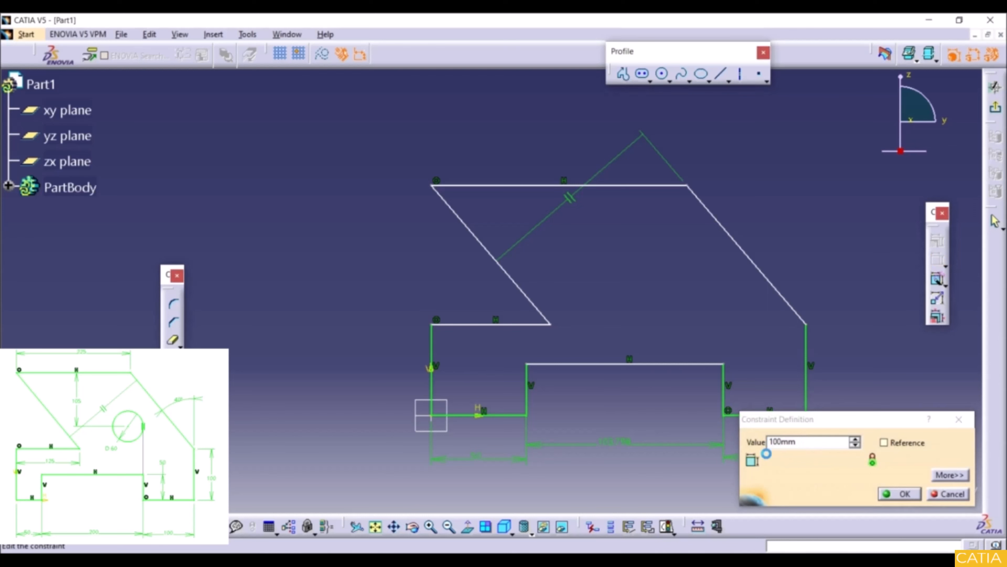
{"action": "key", "text": "Return"}
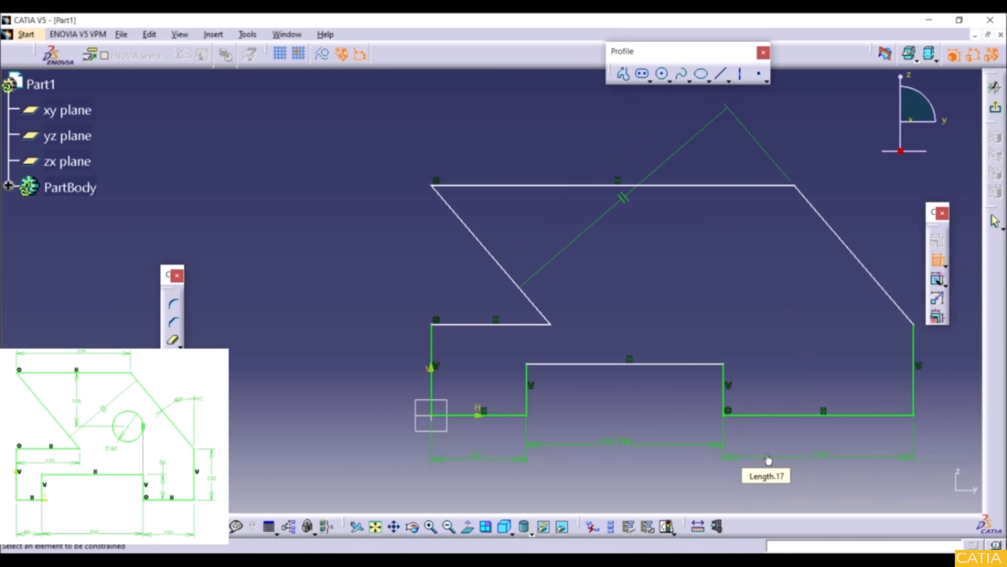
Step: Set the width of the bottom recess to 200 mm
{"action": "double_click", "coordinate": [621, 442]}
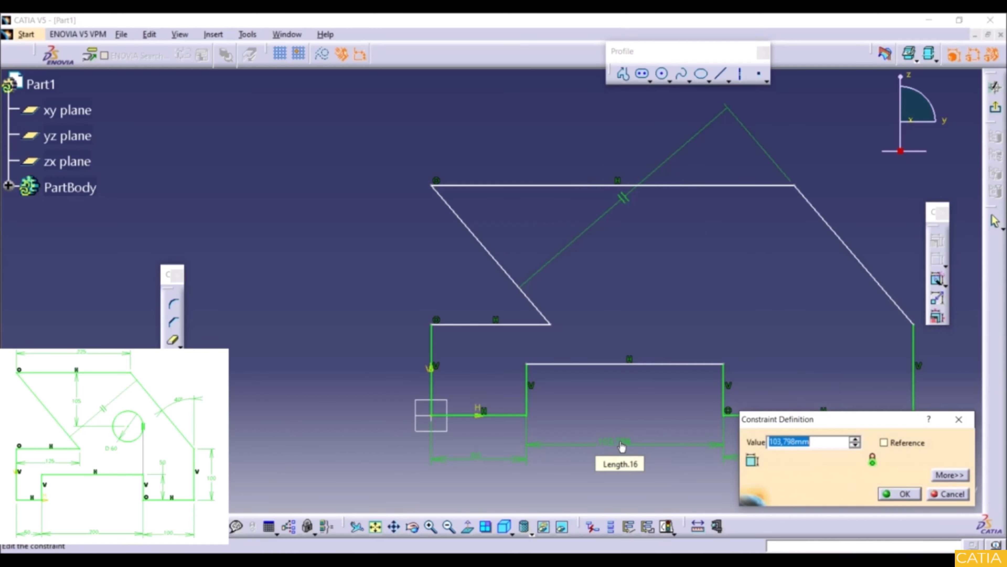
{"action": "type", "text": "200"}
{"action": "key", "text": "Return"}
Step: Dimension the recess's vertical edge next to the outer base edge and set its height to 50 mm
{"action": "left_click", "coordinate": [725, 287]}
{"action": "mouse_move", "coordinate": [725, 287]}
{"action": "middle_mouse_down"}
{"action": "mouse_move", "coordinate": [746, 344]}
{"action": "mouse_move", "coordinate": [711, 340]}
{"action": "mouse_move", "coordinate": [718, 313]}
{"action": "mouse_move", "coordinate": [701, 296]}
{"action": "middle_mouse_up"}
{"action": "left_click", "coordinate": [711, 340]}
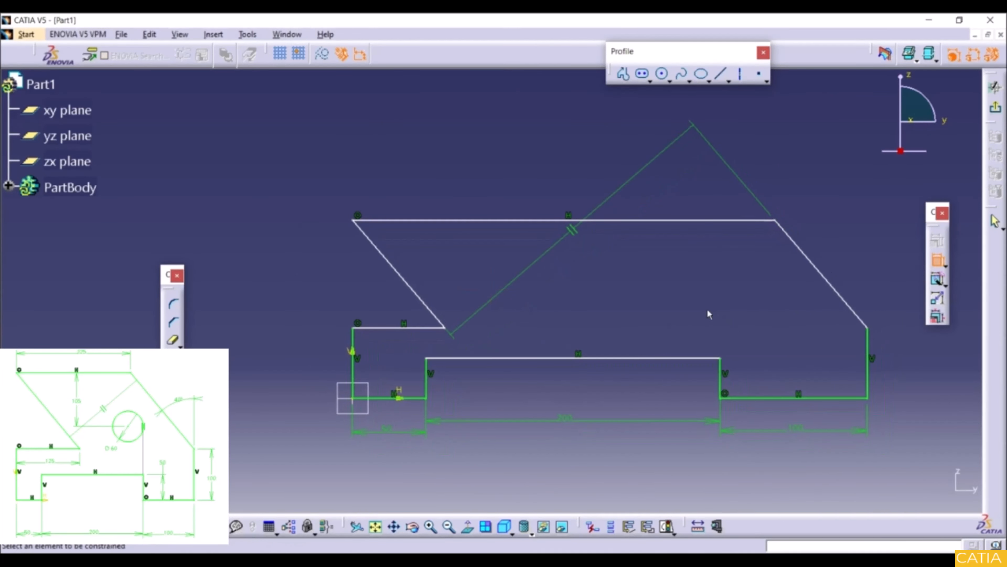
{"action": "left_click", "coordinate": [721, 384]}
{"action": "left_click", "coordinate": [756, 380]}
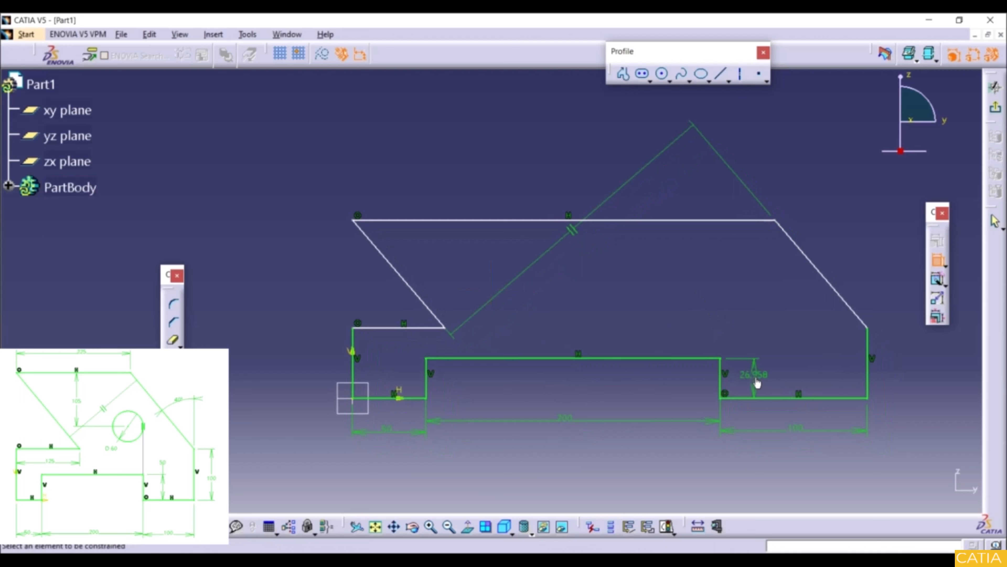
{"action": "double_click", "coordinate": [756, 377]}
{"action": "type", "text": "50"}
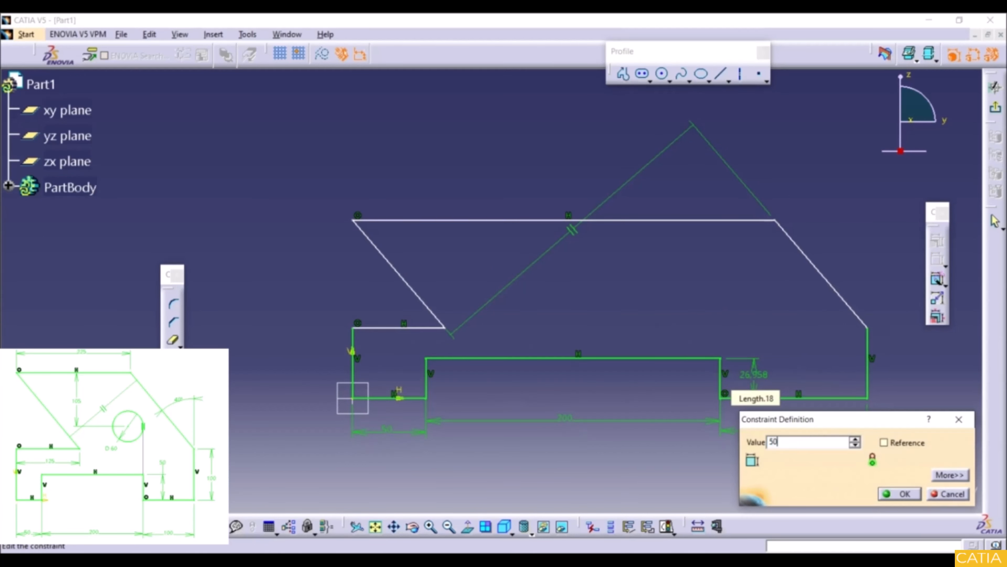
{"action": "key", "text": "Return"}
Step: Constrain the angle between the outer vertical edge and the adjoining slanted edge to 40 degrees
{"action": "middle_click_drag", "start_coordinate": [741, 265], "coordinate": [736, 320]}
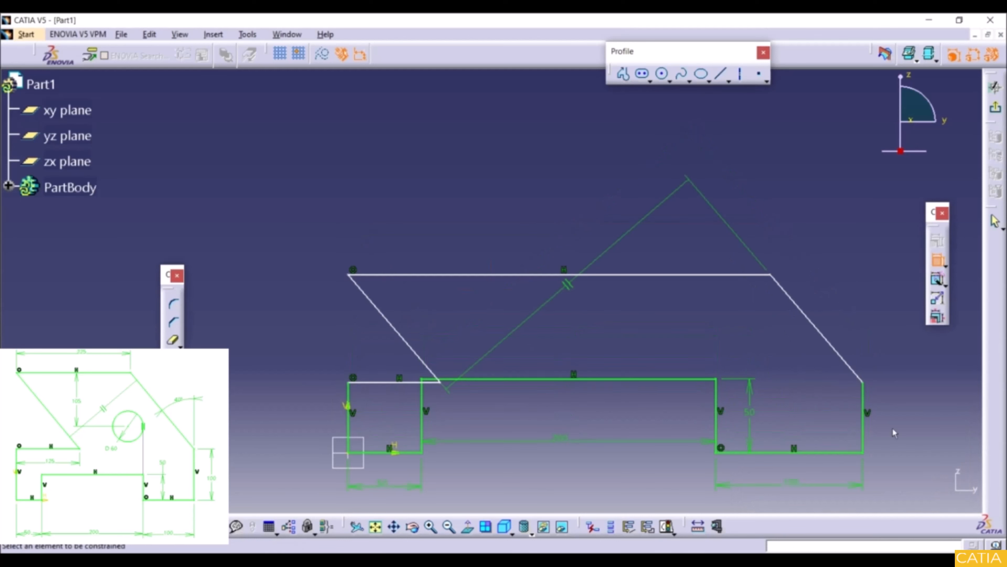
{"action": "left_click", "coordinate": [866, 437]}
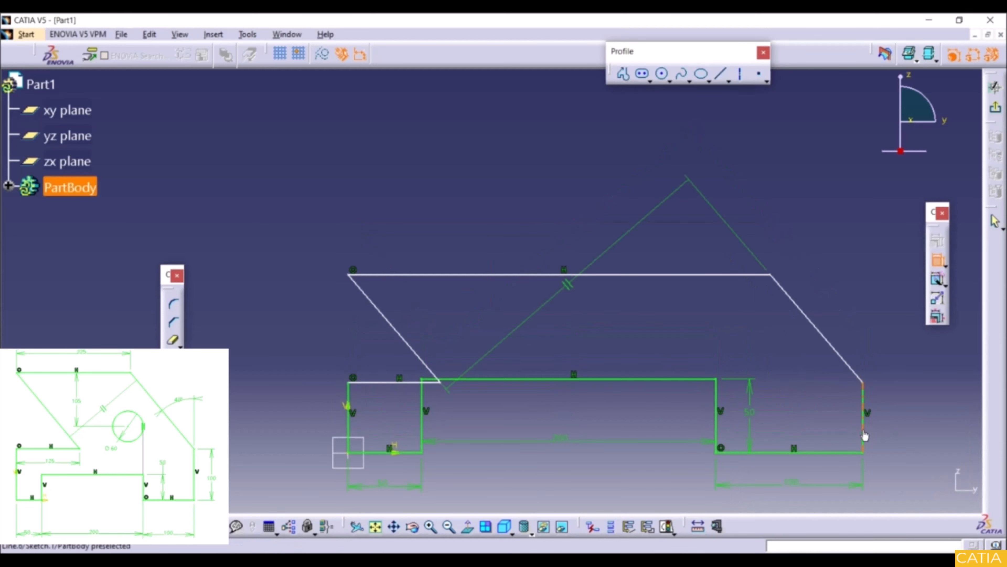
{"action": "left_click", "coordinate": [852, 370]}
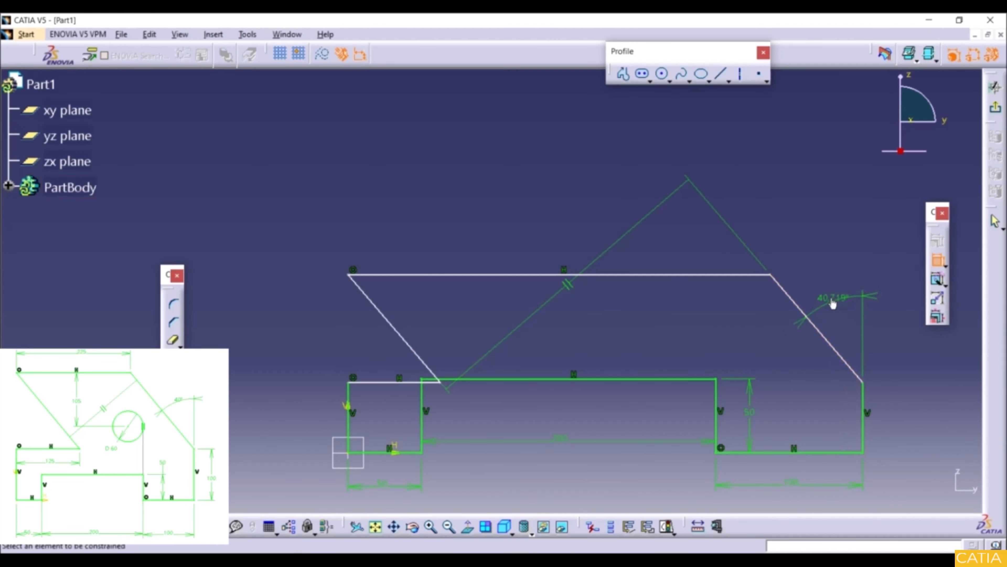
{"action": "left_click", "coordinate": [836, 304]}
{"action": "double_click", "coordinate": [836, 304]}
{"action": "type", "text": "40"}
{"action": "key", "text": "Return"}
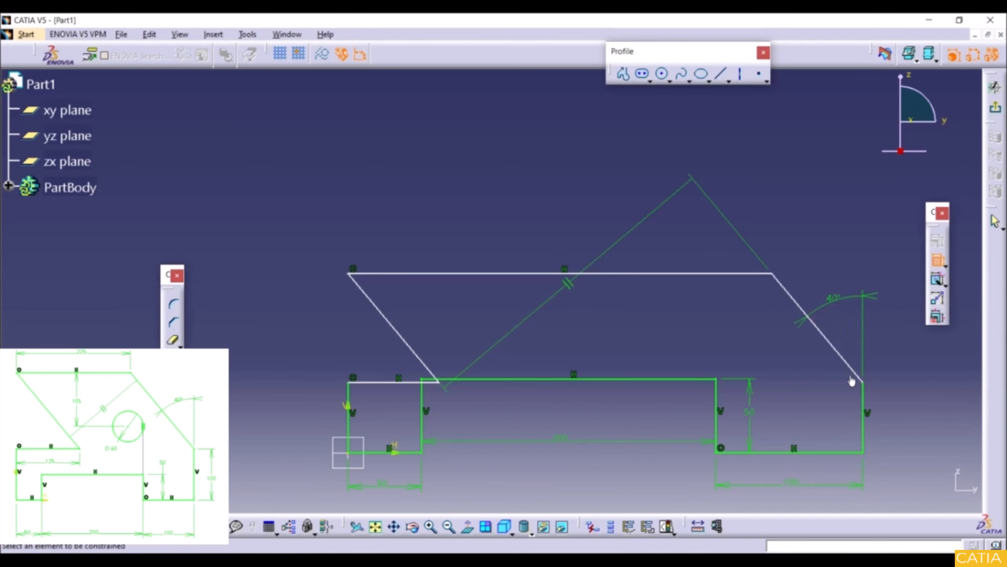
Step: Dimension the outer vertical edge and set its height to 100 mm
{"action": "left_click", "coordinate": [863, 432]}
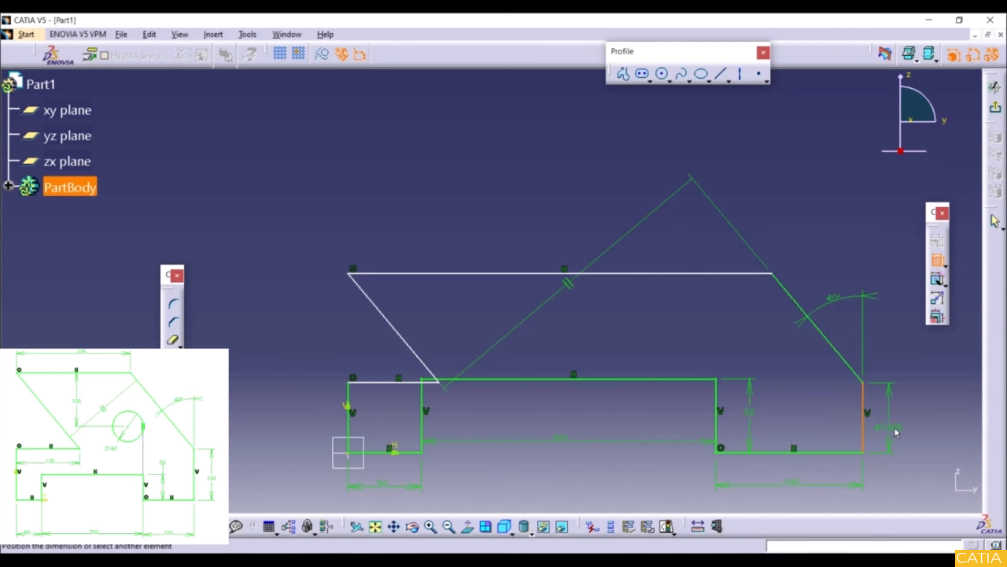
{"action": "left_click", "coordinate": [893, 431]}
{"action": "double_click", "coordinate": [893, 428]}
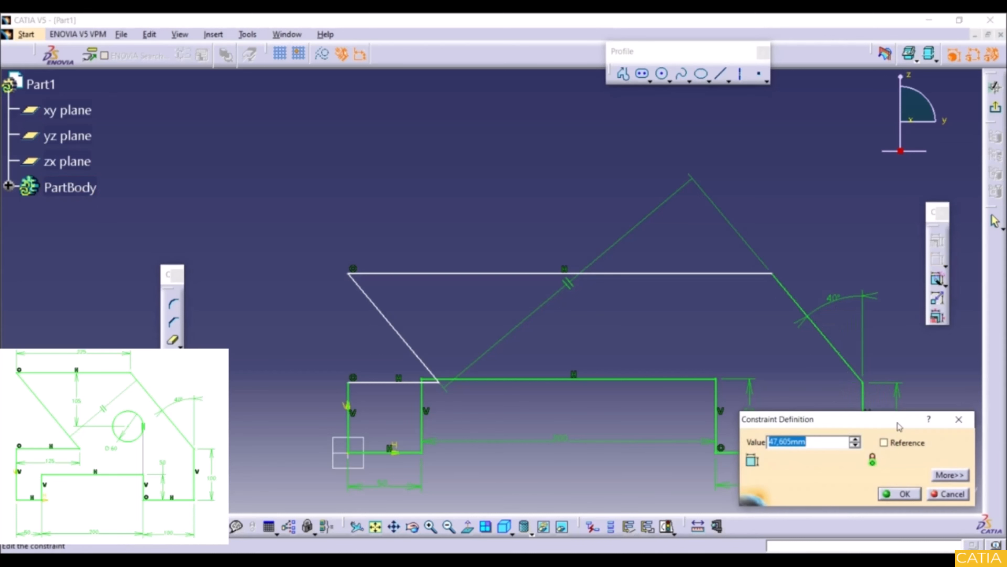
{"action": "type", "text": "100"}
{"action": "key", "text": "Return"}
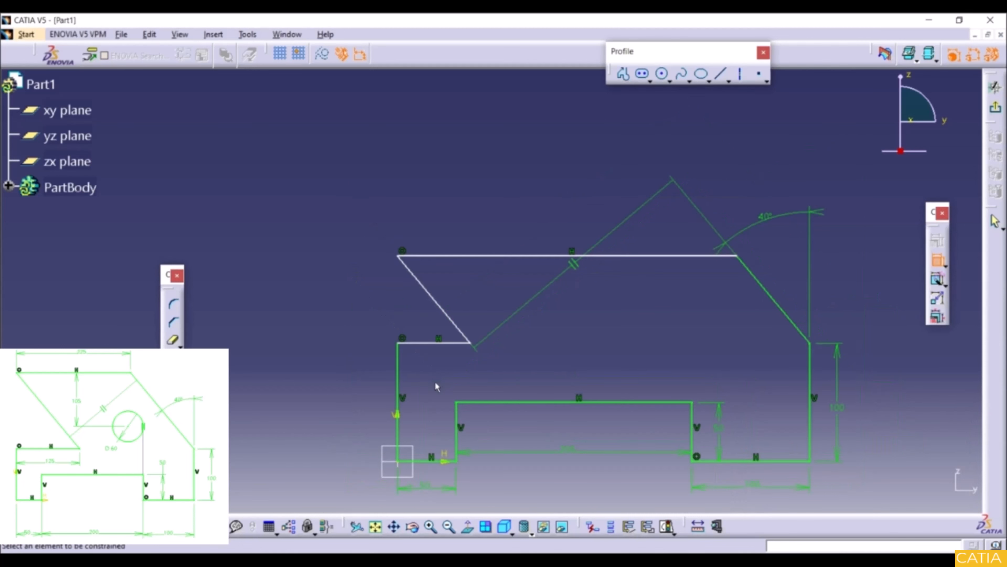
Step: Dimension the short horizontal edge between the V axis and the inner slanted edge, setting its length to 125 mm
{"action": "left_click", "coordinate": [427, 343]}
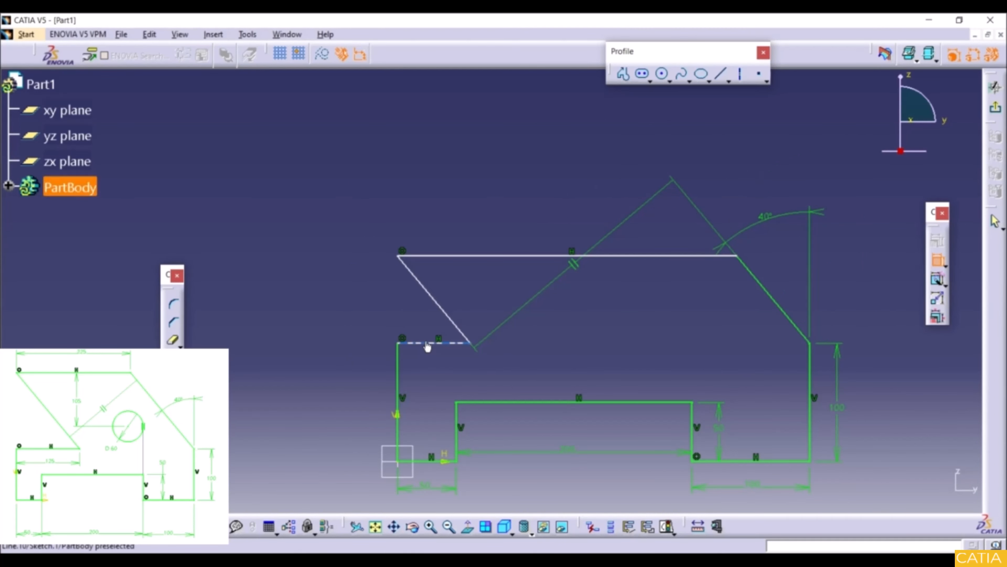
{"action": "left_click", "coordinate": [434, 376]}
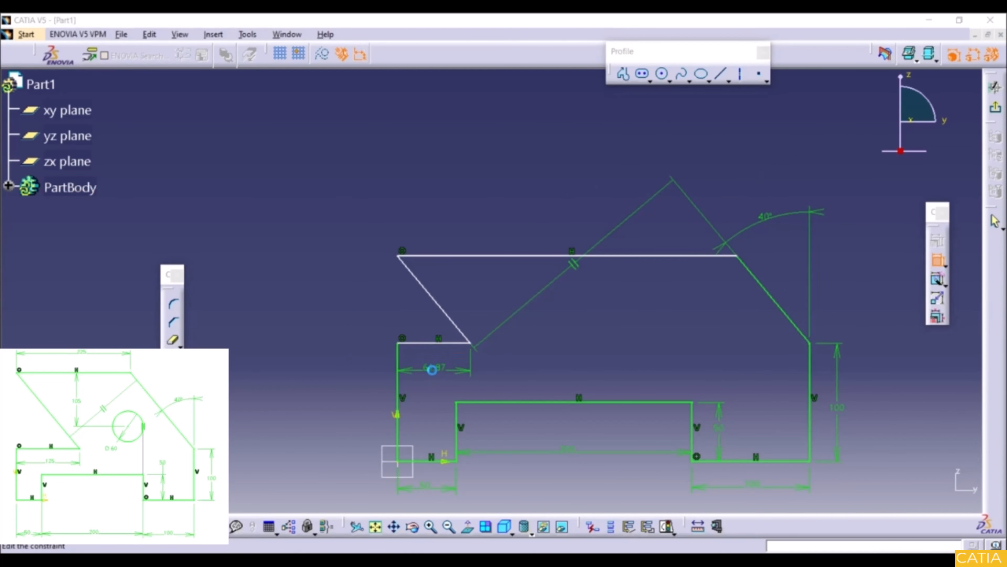
{"action": "double_click", "coordinate": [434, 369]}
{"action": "type", "text": "125"}
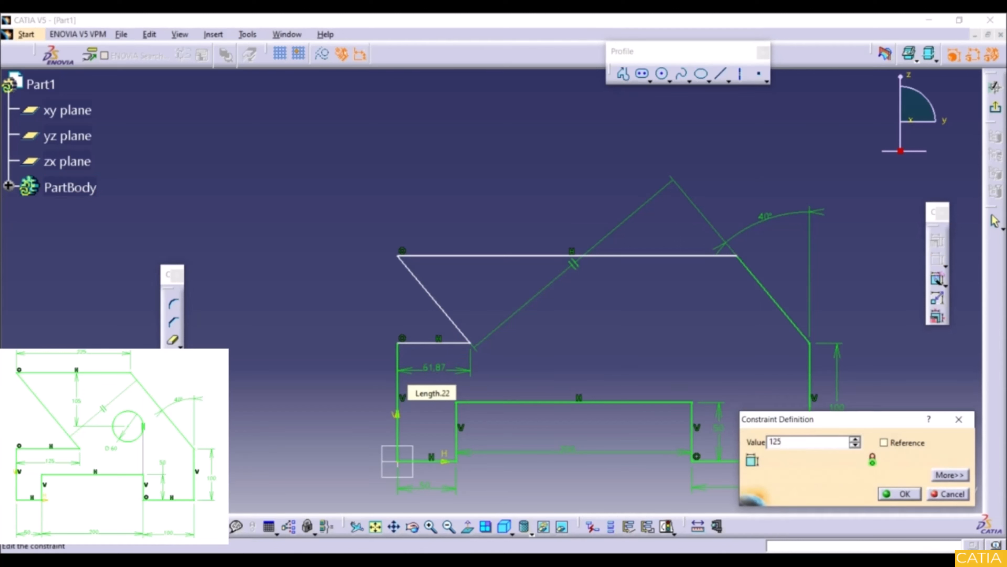
{"action": "key", "text": "Return"}
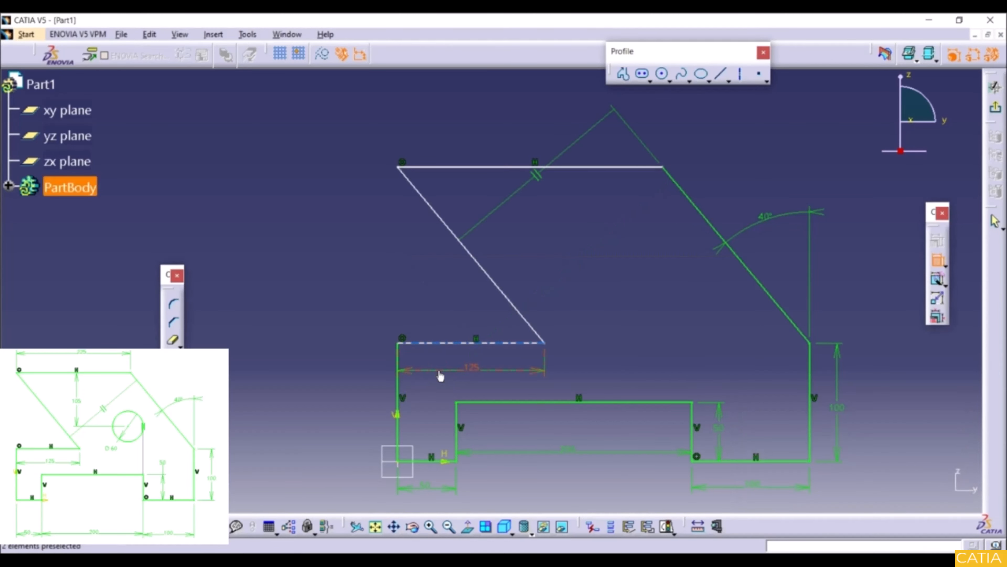
Step: Dimension the length of the profile's uppermost horizontal edge, placing the dimension above it
{"action": "left_click", "coordinate": [487, 167]}
{"action": "left_click", "coordinate": [503, 142]}
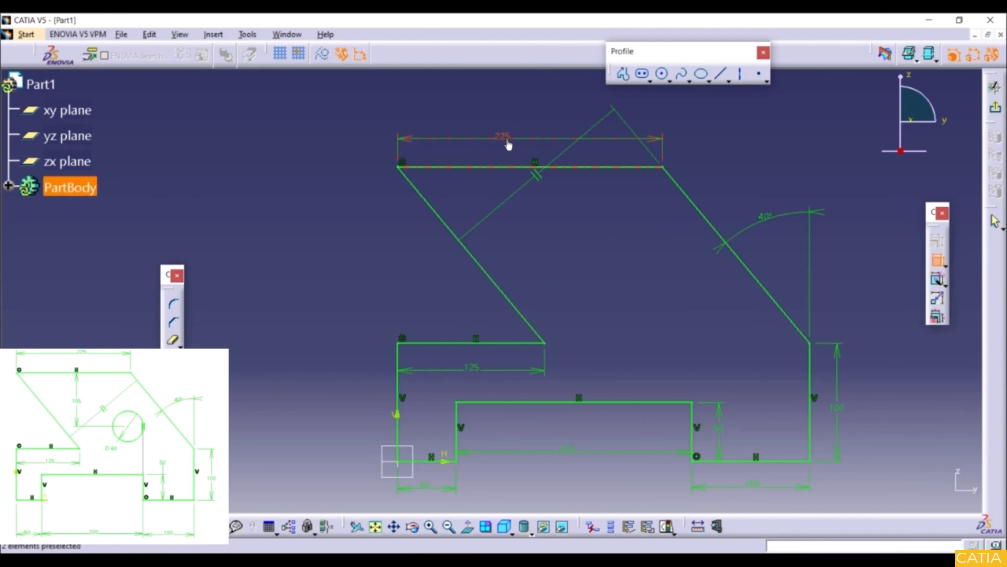
{"action": "left_click", "coordinate": [508, 145]}
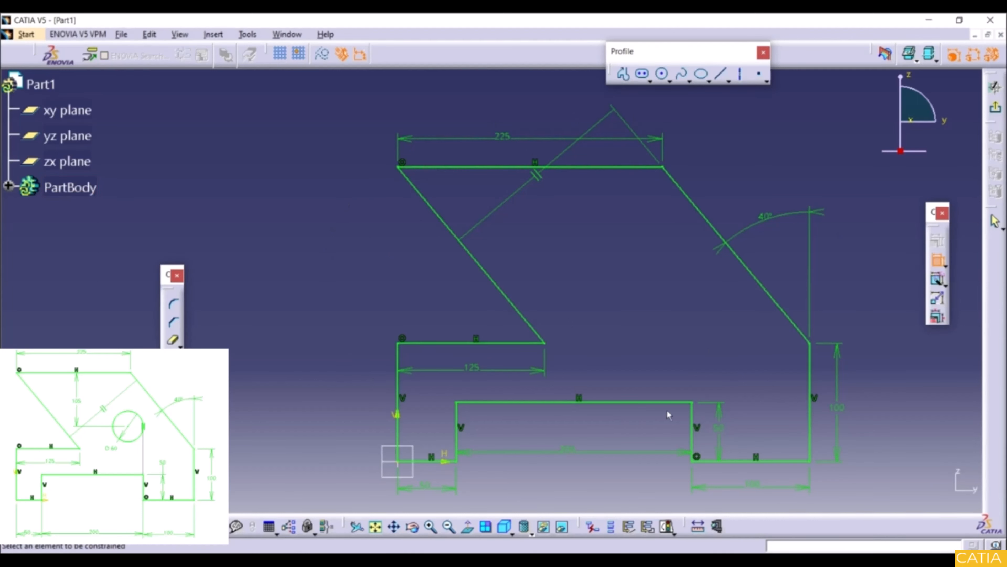
Step: Sketch a circle inside the upper profile, tangent to the line of the recess's outer vertical edge, passing through about H 250 mm, V 149 mm
{"action": "mouse_move", "coordinate": [594, 344]}
{"action": "middle_mouse_down"}
{"action": "mouse_move", "coordinate": [578, 333]}
{"action": "mouse_move", "coordinate": [591, 353]}
{"action": "mouse_move", "coordinate": [547, 333]}
{"action": "mouse_move", "coordinate": [549, 322]}
{"action": "middle_mouse_up"}
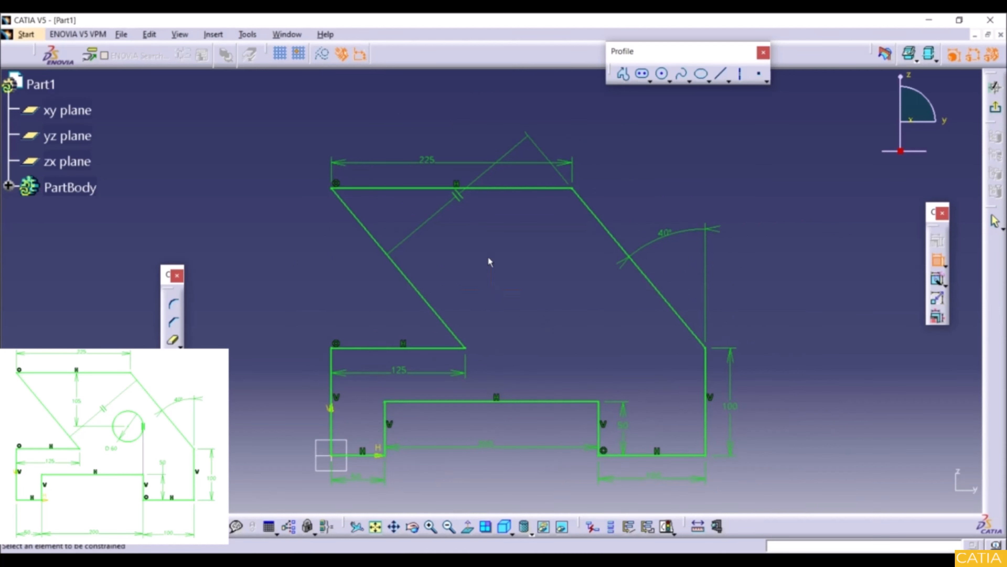
{"action": "left_click", "coordinate": [661, 78]}
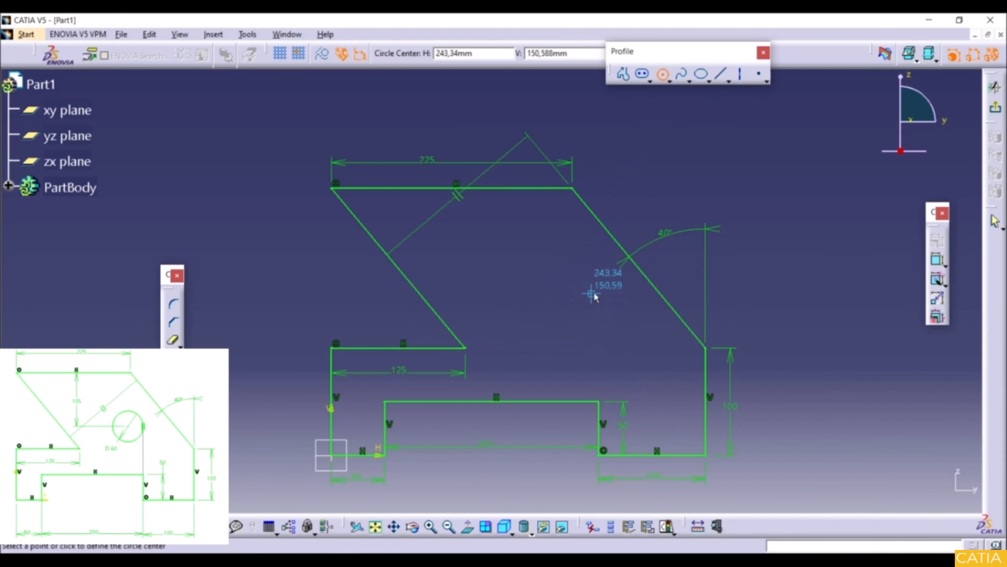
{"action": "left_click", "coordinate": [548, 295]}
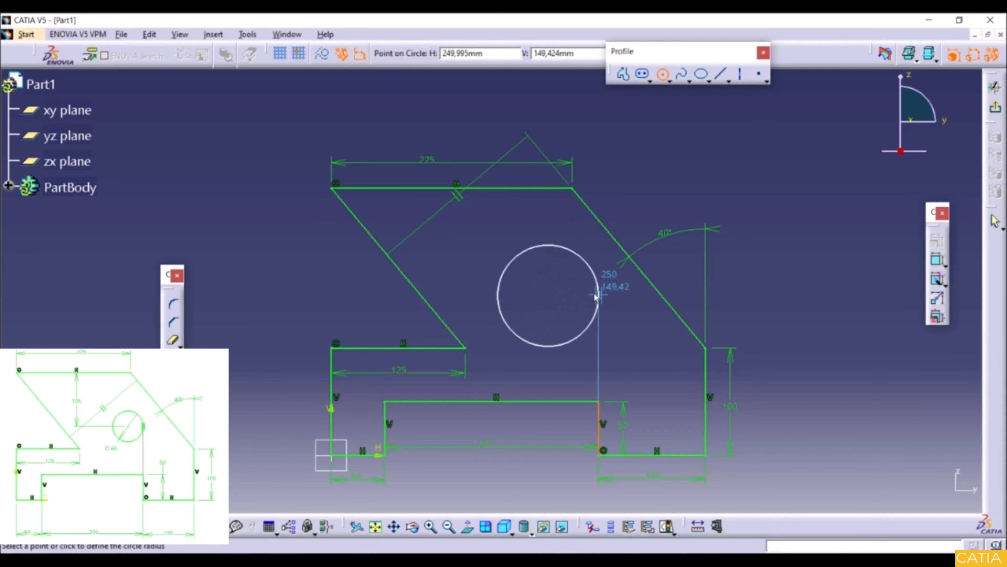
{"action": "left_click", "coordinate": [595, 299]}
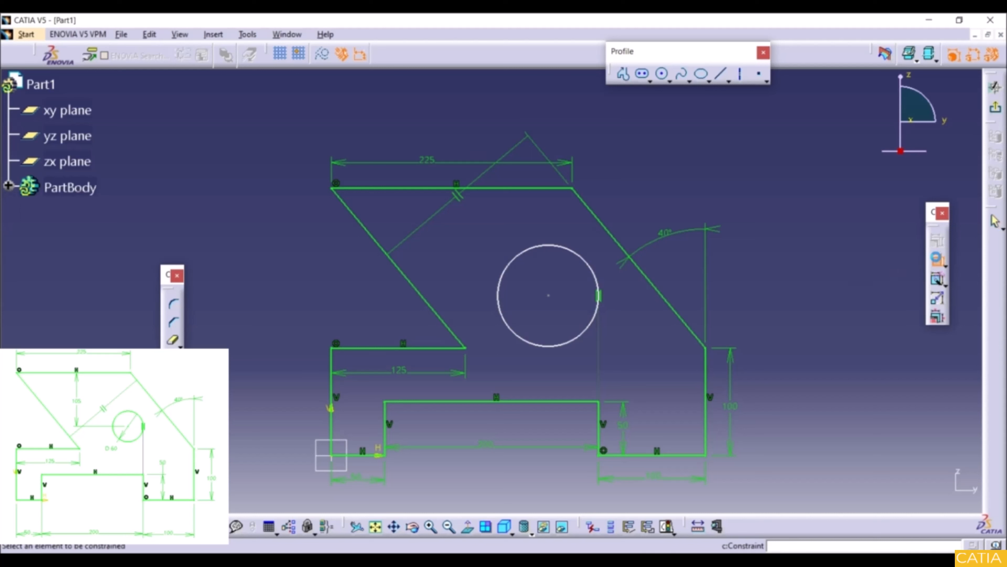
Step: Constrain the distance from the uppermost horizontal edge to the circle's centre to 105 mm
{"action": "left_click", "coordinate": [504, 188]}
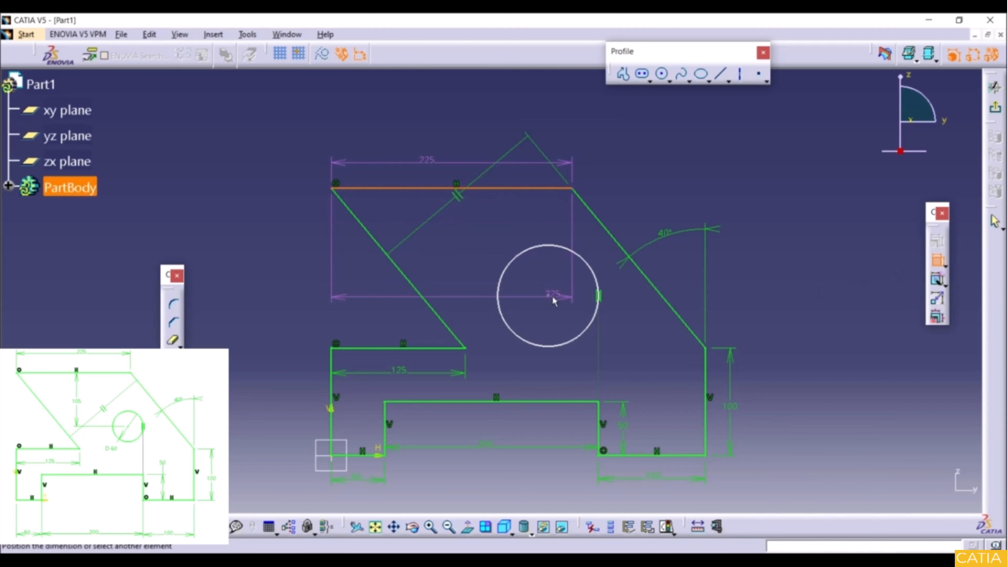
{"action": "left_click", "coordinate": [549, 295]}
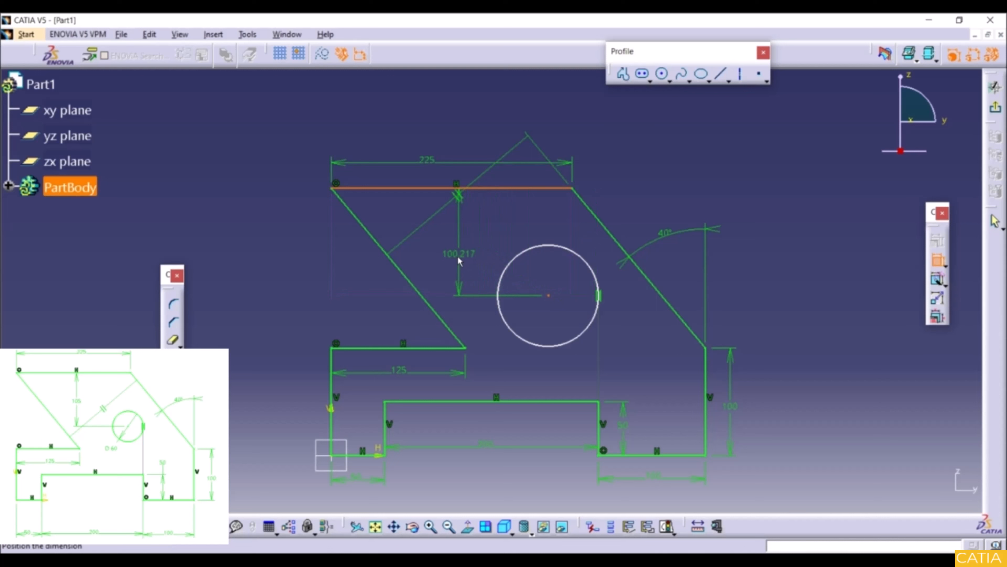
{"action": "left_click", "coordinate": [458, 254]}
{"action": "double_click", "coordinate": [458, 254]}
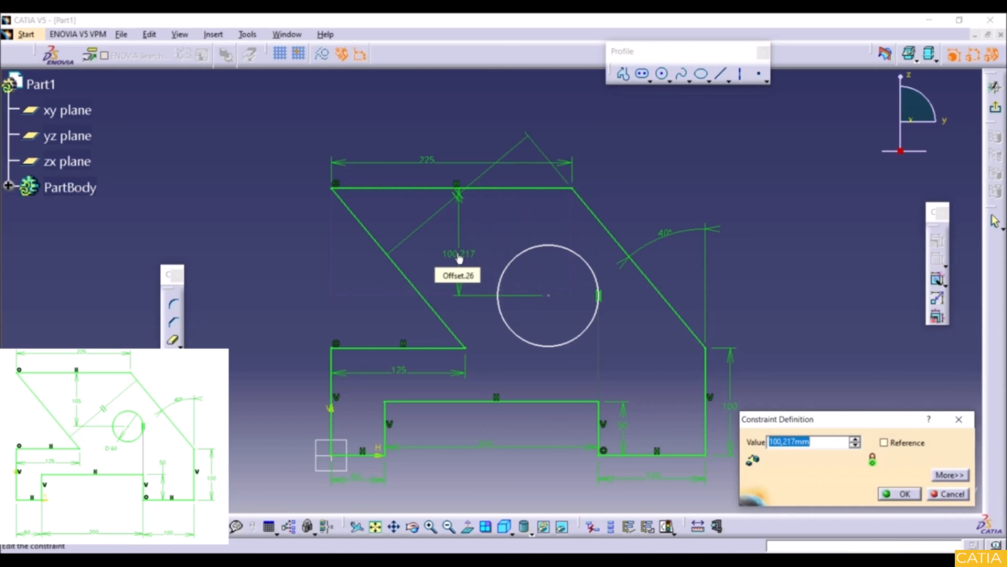
{"action": "type", "text": "105"}
{"action": "key", "text": "Return"}
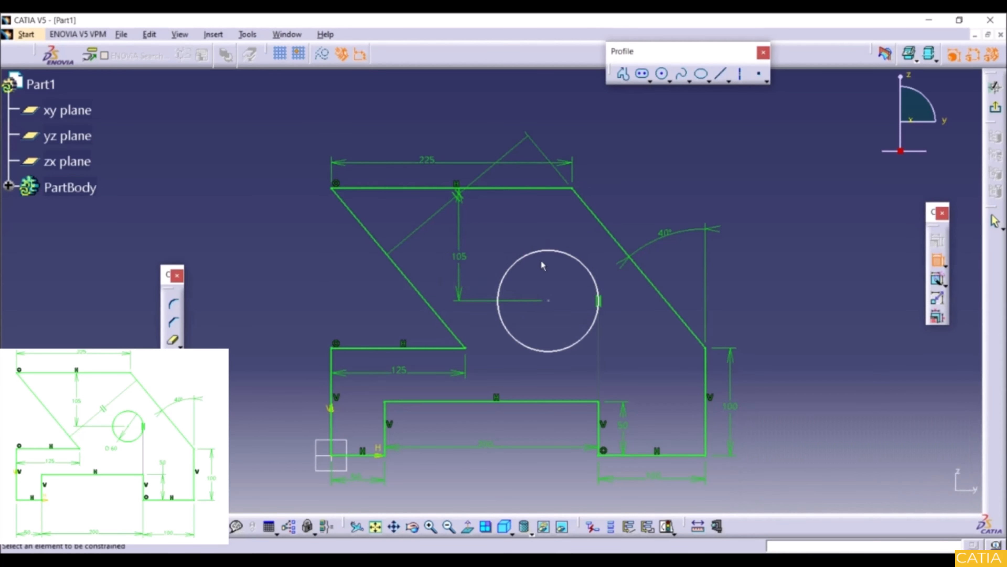
Step: Dimension the circle inside the upper profile with a diameter of 60 mm
{"action": "left_click", "coordinate": [549, 250]}
{"action": "left_click", "coordinate": [547, 208]}
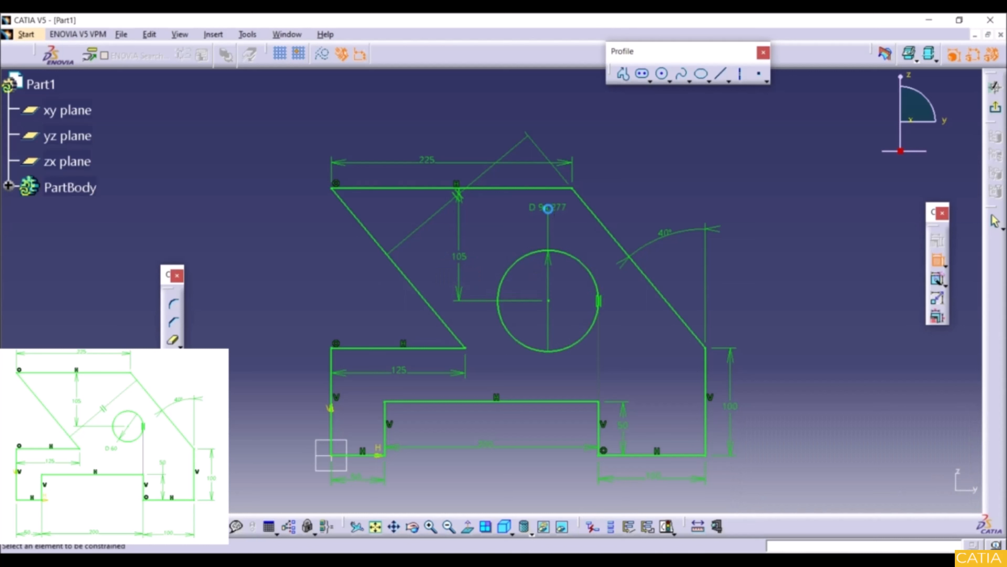
{"action": "double_click", "coordinate": [547, 208]}
{"action": "type", "text": "60"}
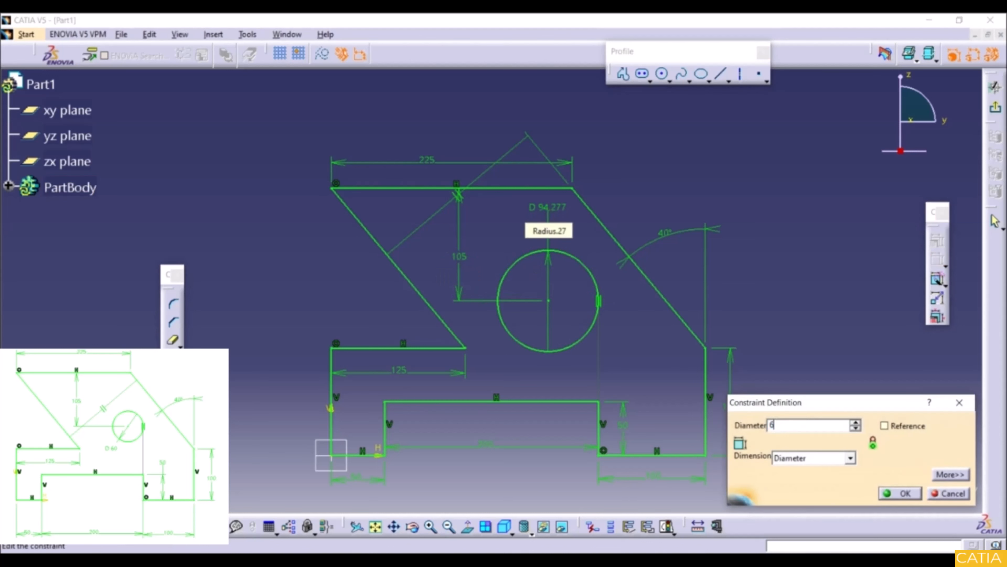
{"action": "key", "text": "Return"}
{"action": "mouse_move", "coordinate": [525, 212]}
{"action": "middle_mouse_down"}
{"action": "mouse_move", "coordinate": [533, 226]}
{"action": "mouse_move", "coordinate": [578, 216]}
{"action": "middle_mouse_up"}
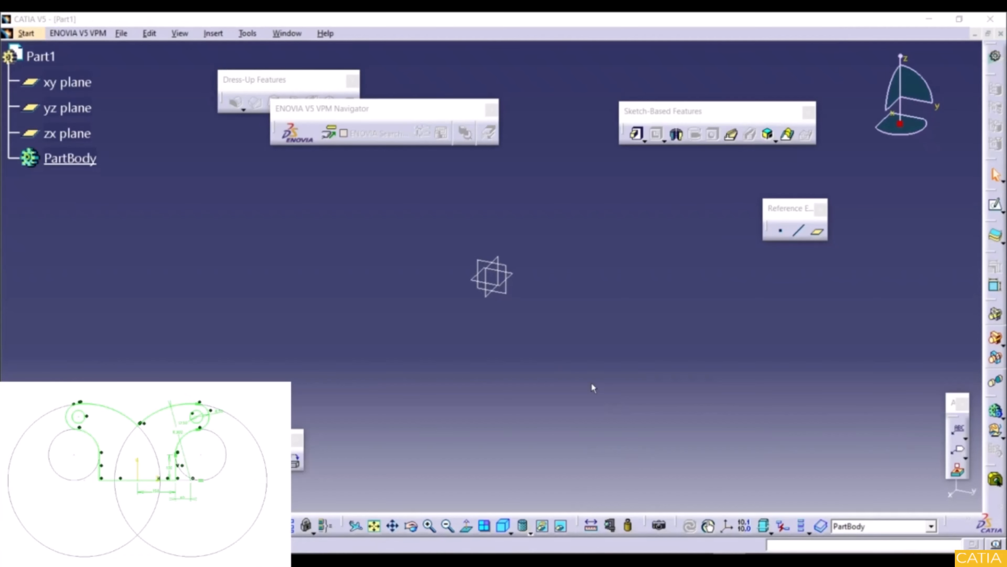
Step: Open a sketch on the yz plane and start a profile at the origin with a horizontal line about 151 mm long
{"action": "left_click", "coordinate": [510, 269]}
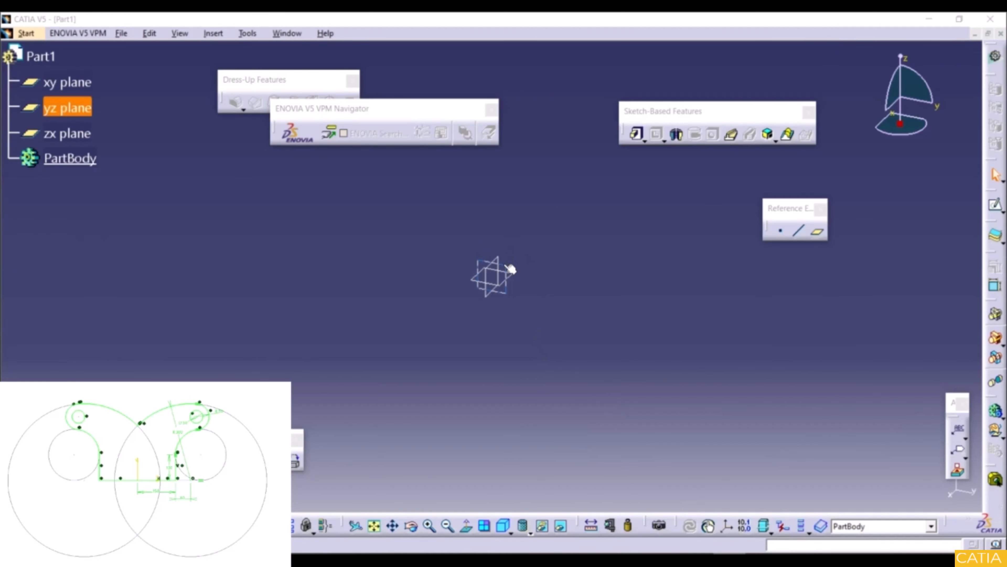
{"action": "left_click", "coordinate": [996, 206]}
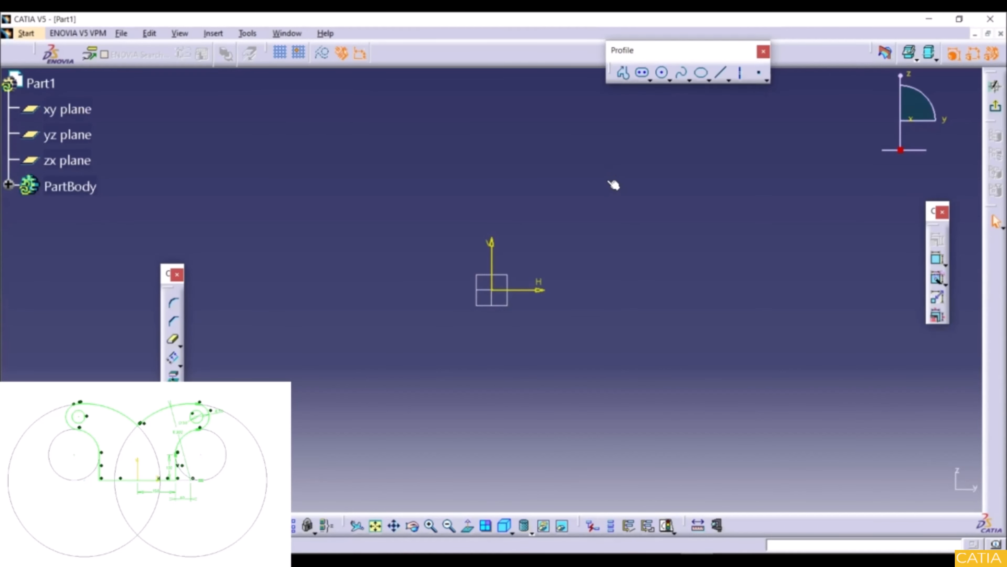
{"action": "left_click", "coordinate": [621, 80]}
{"action": "left_click", "coordinate": [624, 75]}
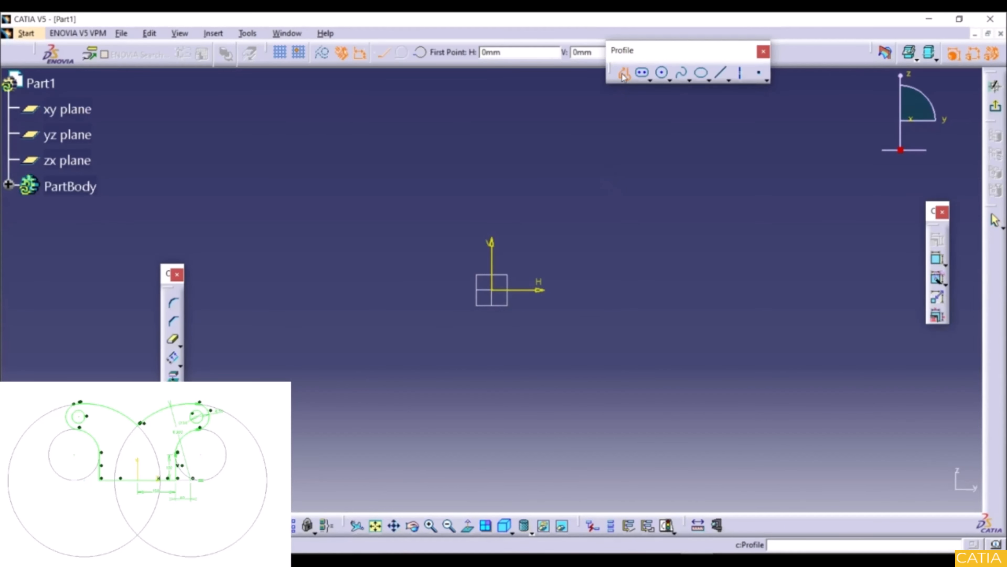
{"action": "left_click", "coordinate": [497, 293]}
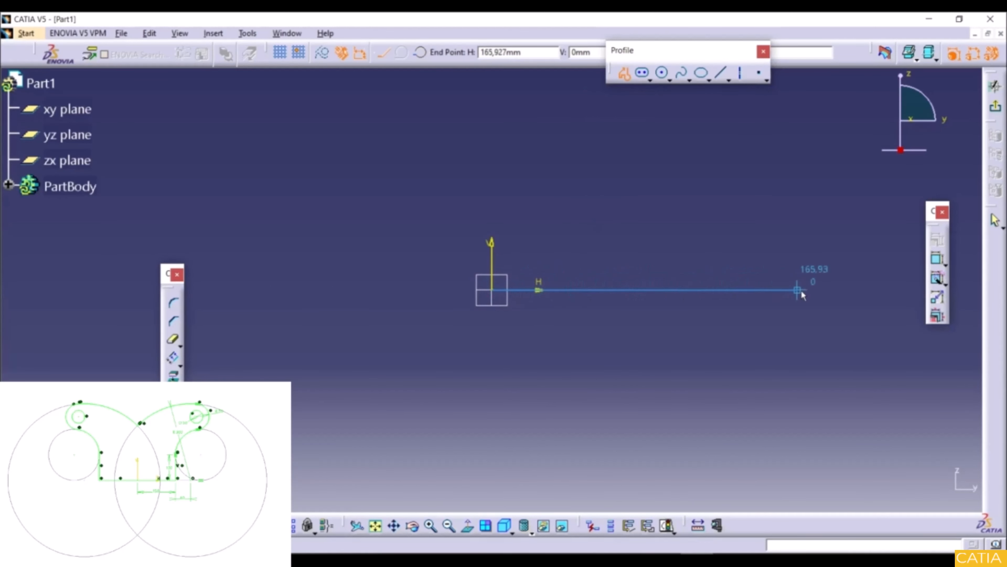
{"action": "left_click", "coordinate": [769, 290]}
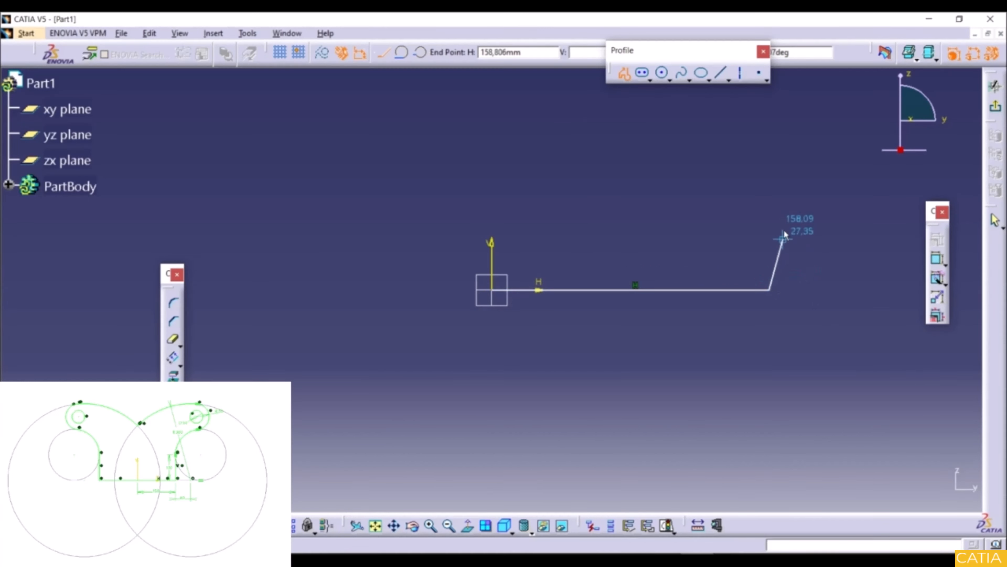
Step: Continue the profile with a vertical line about 102 mm high and a tangent arc ending at about H 253 mm, V 205 mm
{"action": "middle_click_drag", "start_coordinate": [769, 158], "coordinate": [716, 296]}
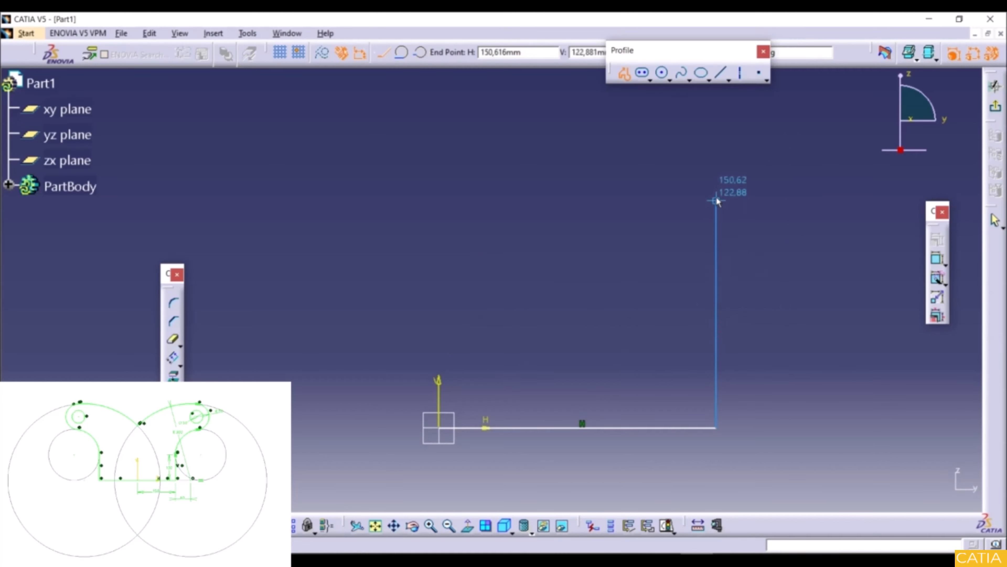
{"action": "left_click", "coordinate": [717, 239]}
{"action": "middle_click_drag", "start_coordinate": [722, 198], "coordinate": [632, 249], "text": "ctrl"}
{"action": "scroll", "coordinate": [631, 249], "scroll_direction": "up", "scroll_amount": 1}
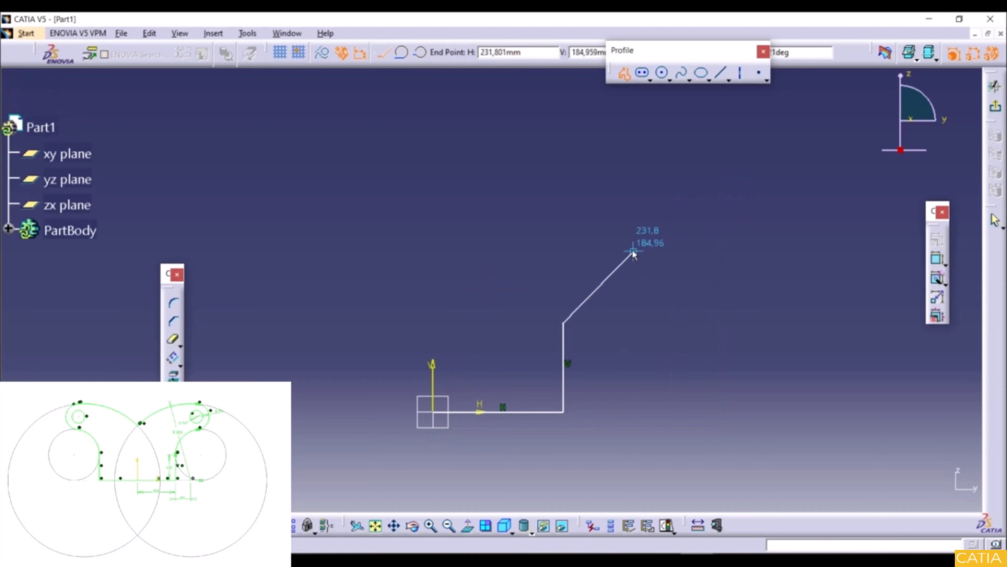
{"action": "left_click", "coordinate": [403, 54]}
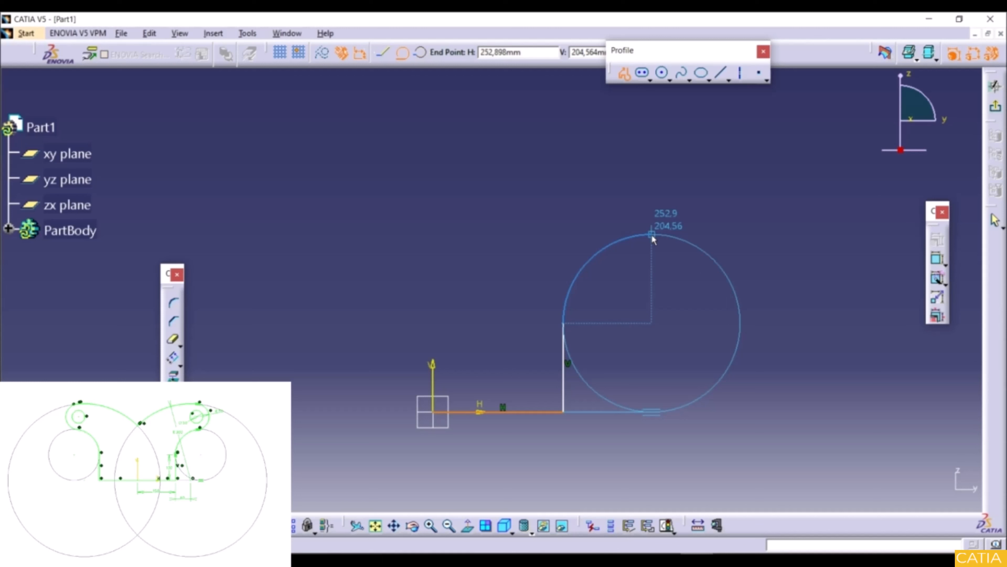
{"action": "left_click", "coordinate": [651, 235]}
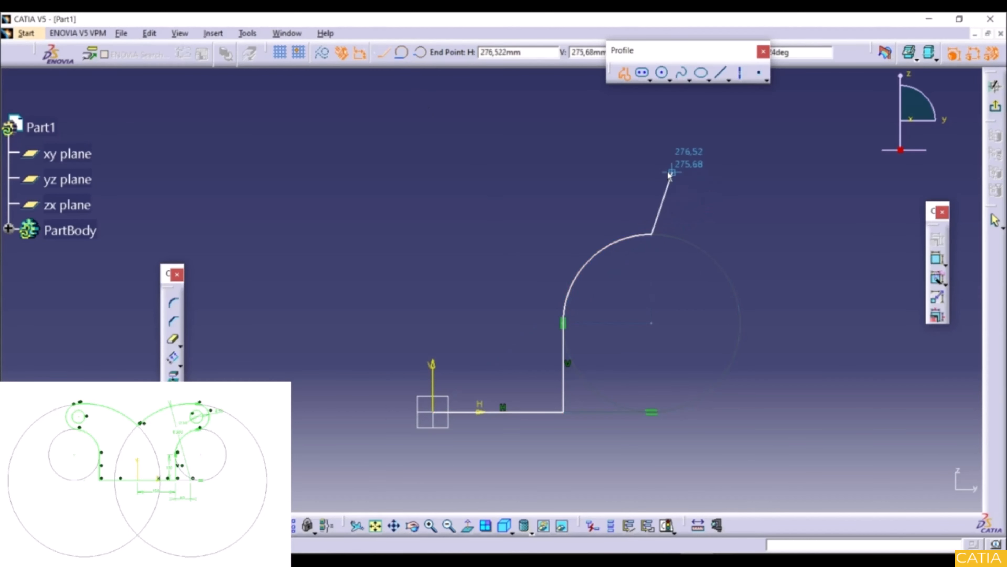
Step: Finish the profile with a small tangent arc of about 38 mm radius and a long tangent arc ending on the V axis at about V 198 mm
{"action": "middle_click_drag", "start_coordinate": [585, 187], "coordinate": [563, 279]}
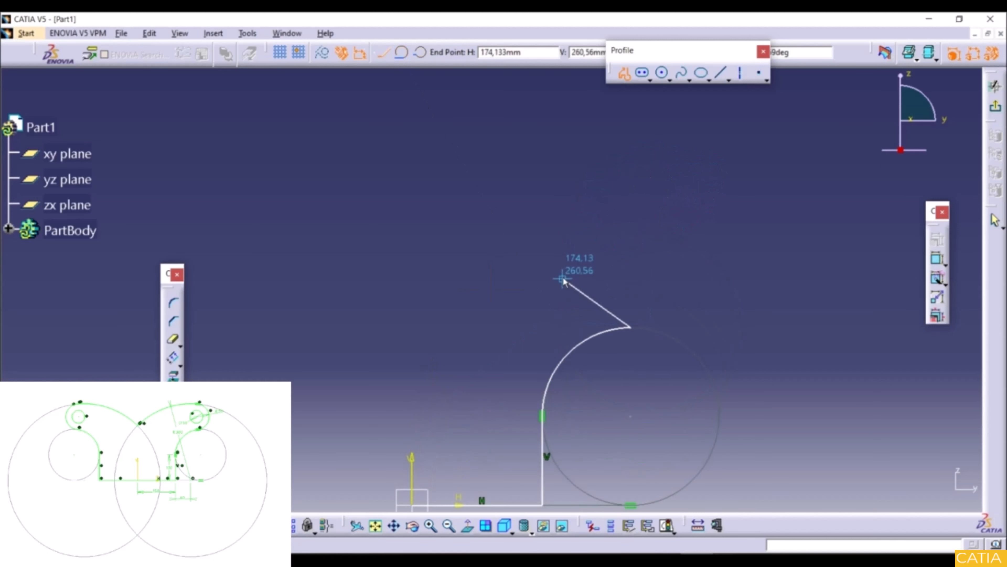
{"action": "left_click", "coordinate": [402, 52]}
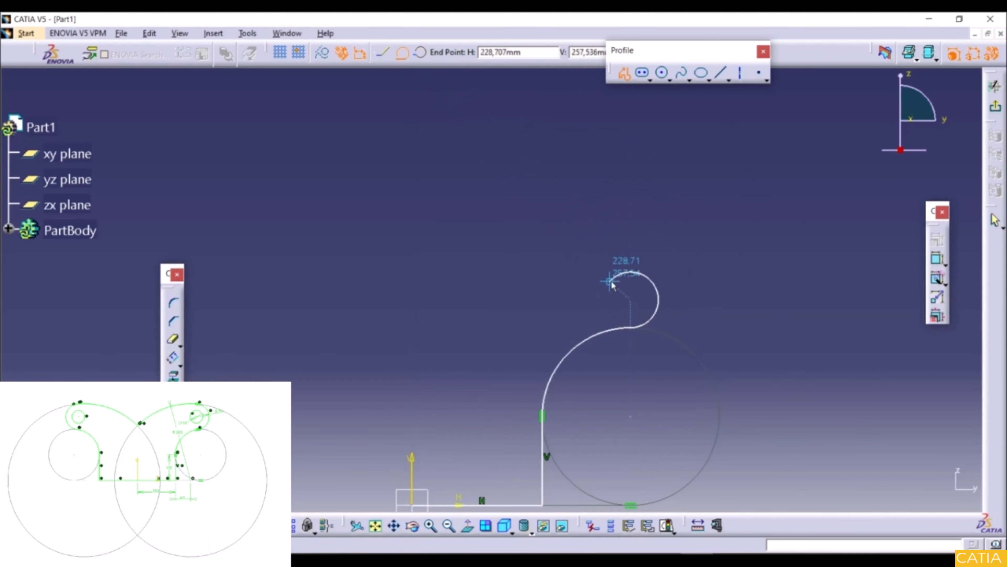
{"action": "left_click", "coordinate": [636, 263]}
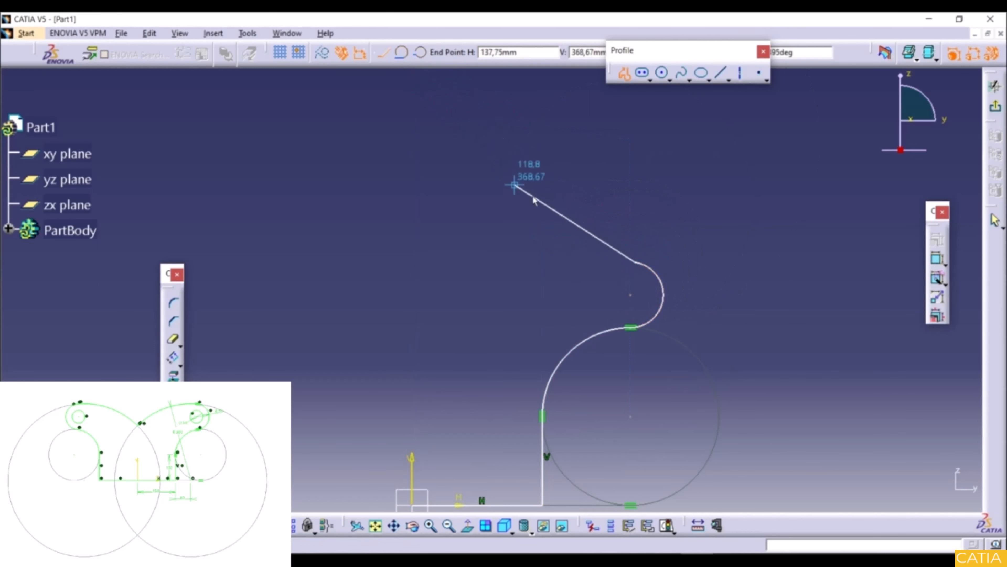
{"action": "left_click", "coordinate": [402, 55]}
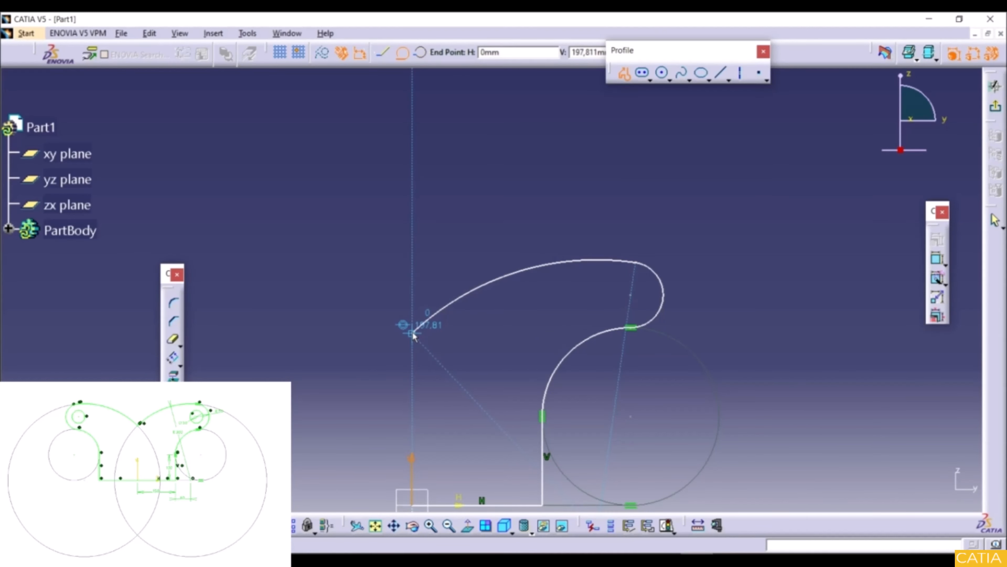
{"action": "left_click", "coordinate": [413, 334]}
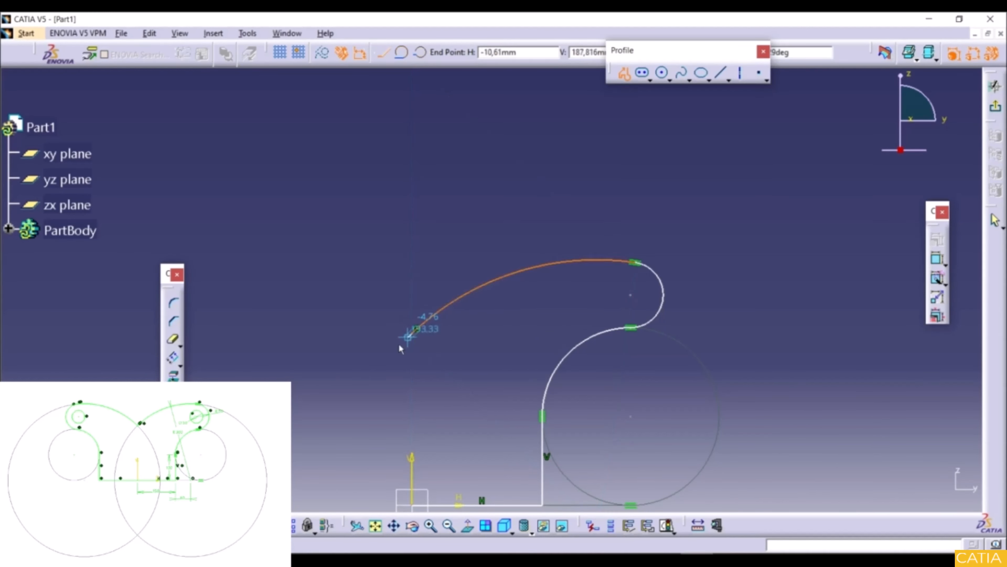
{"action": "key", "text": "Escape"}
{"action": "left_click", "coordinate": [350, 325]}
Step: Dimension the horizontal base line below the profile and set its length to 150 mm
{"action": "middle_click_drag", "start_coordinate": [374, 346], "coordinate": [371, 280]}
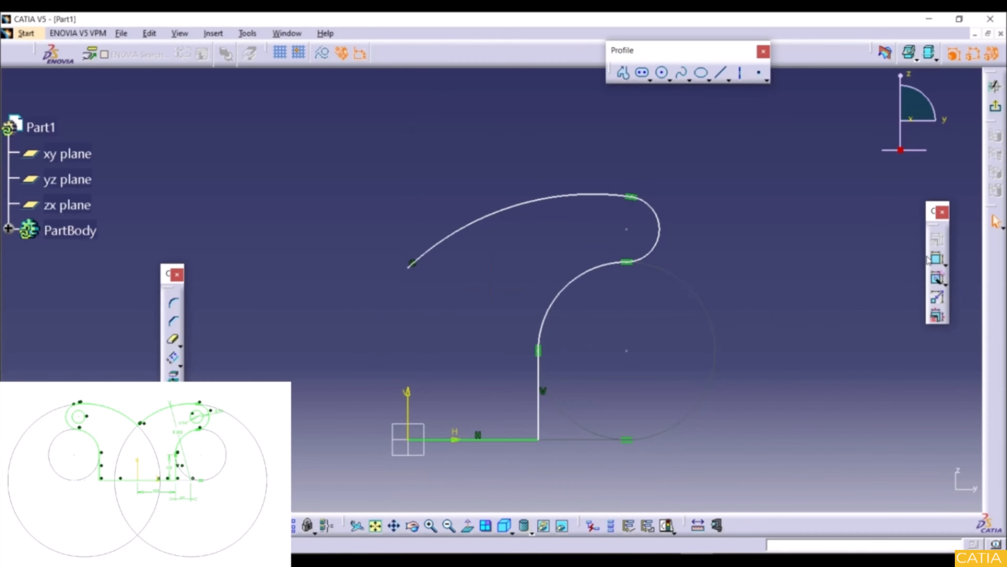
{"action": "left_click", "coordinate": [516, 439]}
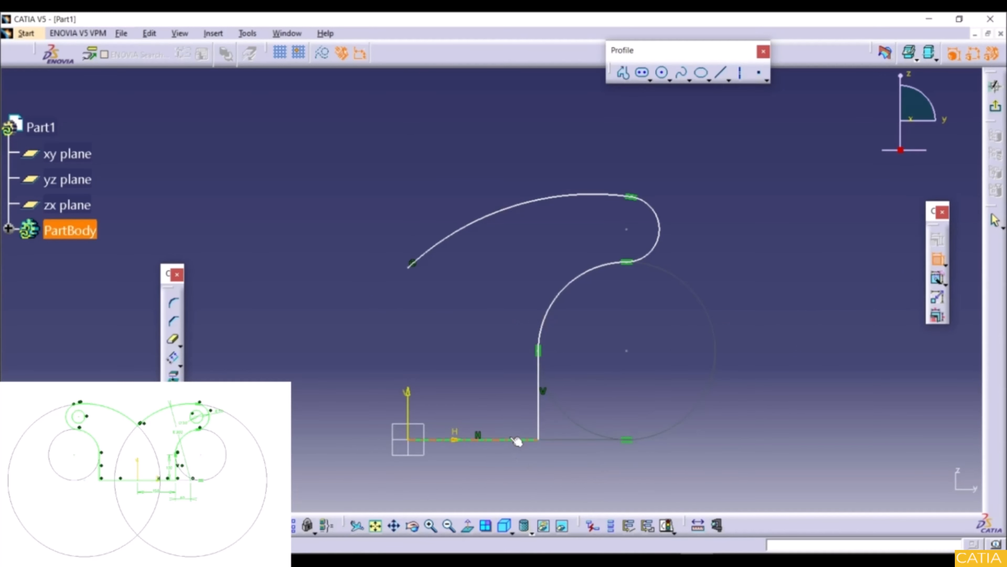
{"action": "left_click", "coordinate": [510, 439]}
{"action": "left_click", "coordinate": [481, 480]}
{"action": "double_click", "coordinate": [482, 473]}
{"action": "type", "text": "1"}
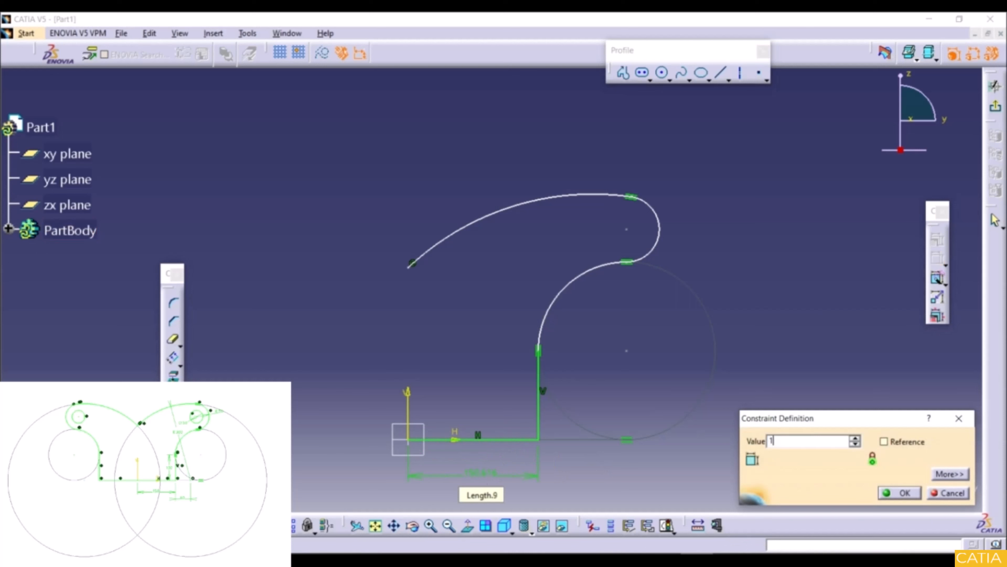
{"action": "type", "text": "50mm"}
{"action": "key", "text": "Return"}
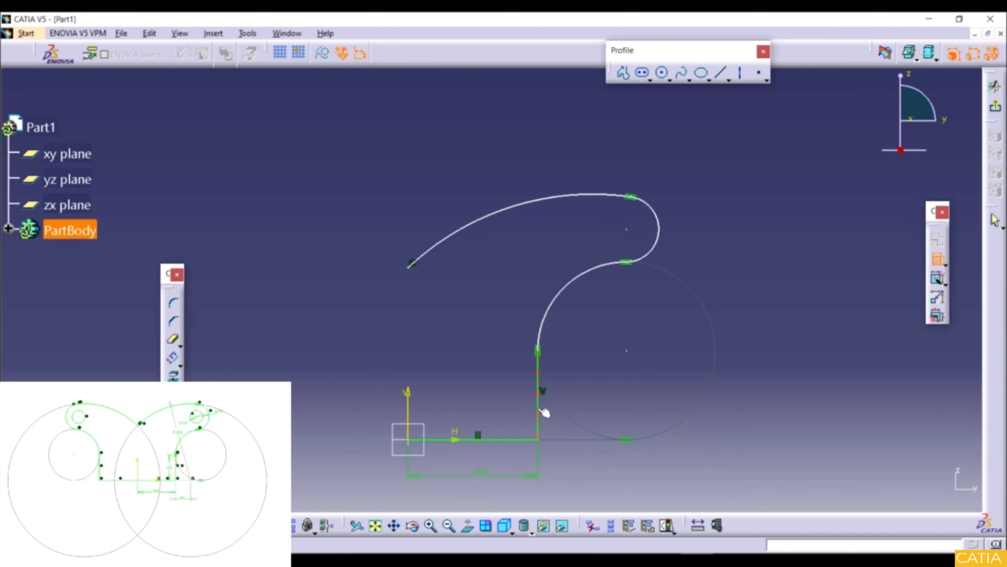
Step: Dimension the vertical line rising from the base line and set its length to 100 mm
{"action": "left_click", "coordinate": [543, 412]}
{"action": "double_click", "coordinate": [512, 397]}
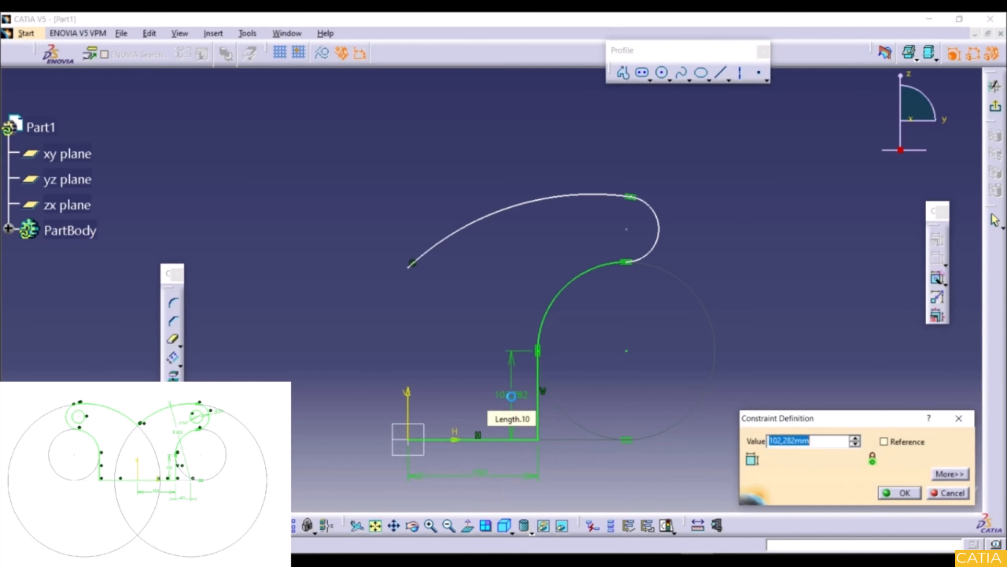
{"action": "type", "text": "100"}
{"action": "key", "text": "Return"}
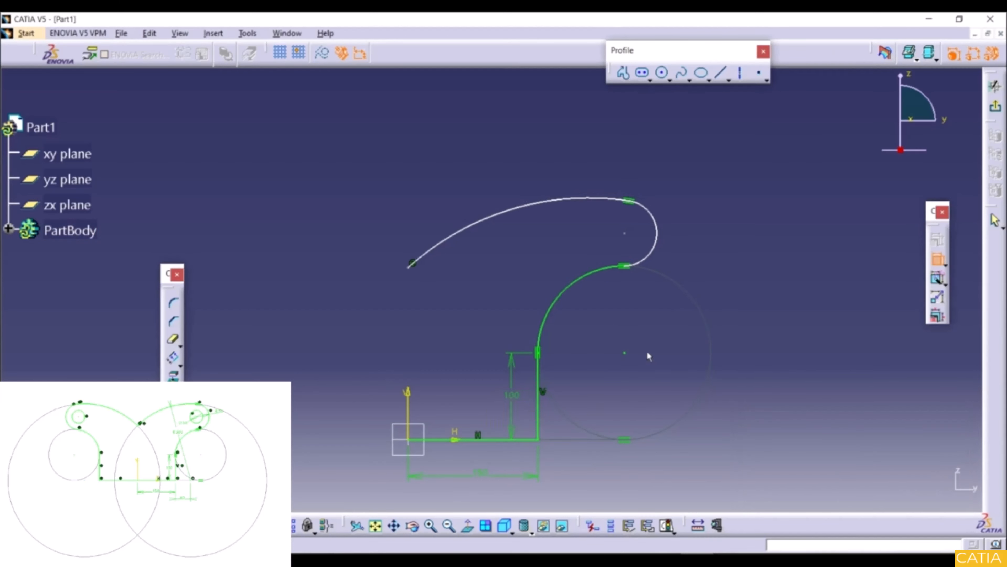
Step: Dimension the small end arc of the profile and set its radius to 50 mm
{"action": "left_click", "coordinate": [662, 247]}
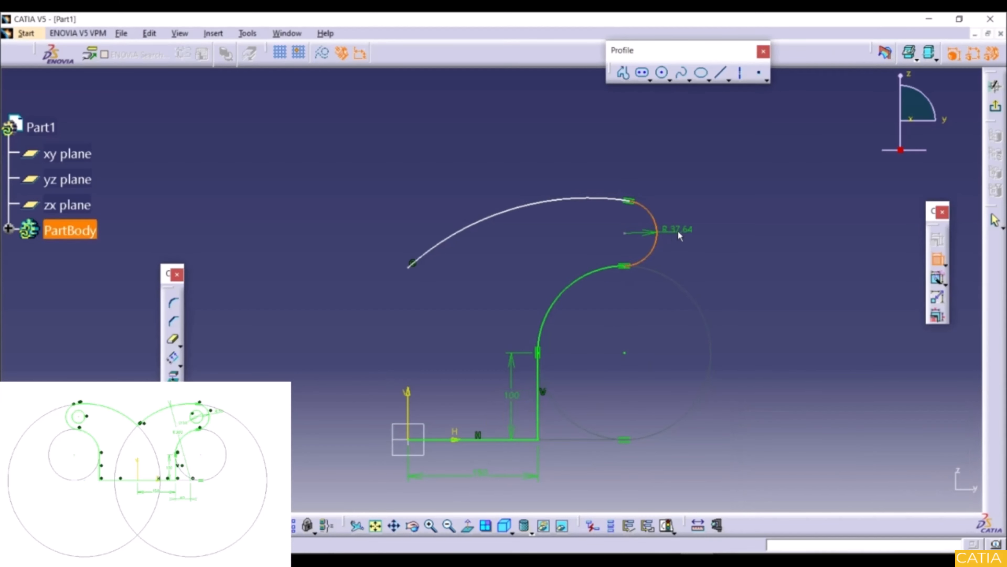
{"action": "left_click", "coordinate": [690, 230]}
{"action": "double_click", "coordinate": [691, 230]}
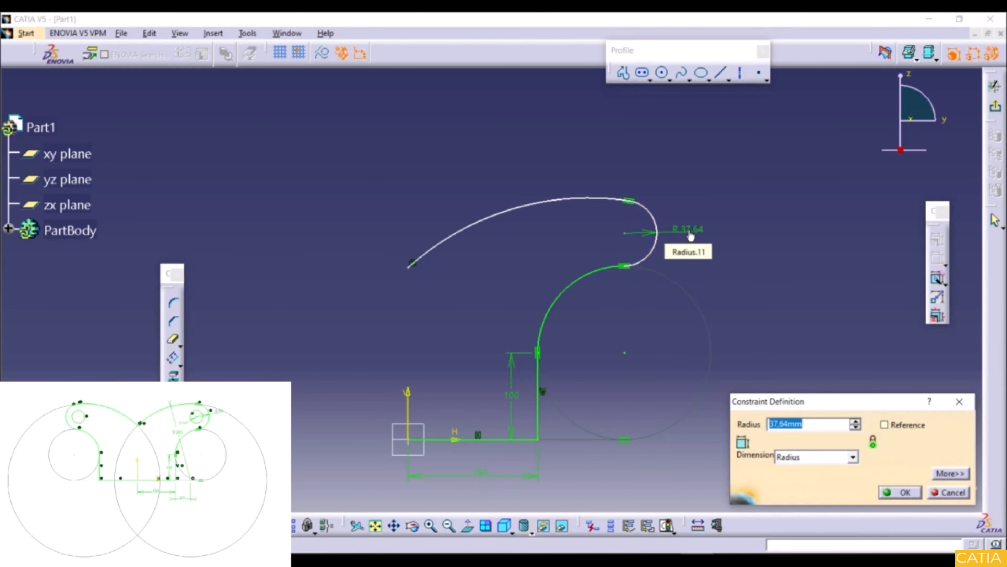
{"action": "type", "text": "50"}
{"action": "key", "text": "Return"}
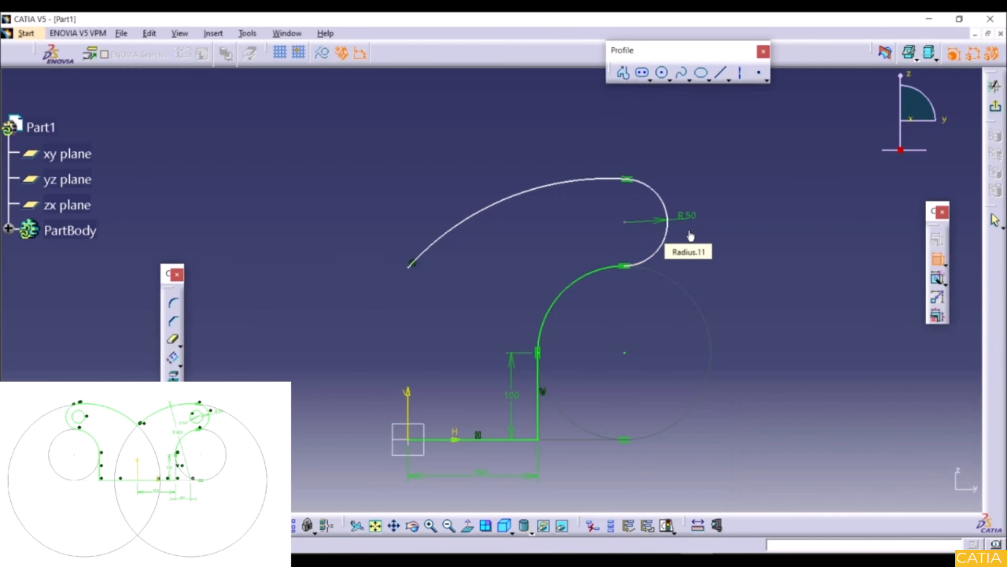
Step: Dimension the long upper arc ending on the V axis and set its radius to 300 mm
{"action": "left_click", "coordinate": [503, 202]}
{"action": "left_click", "coordinate": [516, 241]}
{"action": "double_click", "coordinate": [515, 234]}
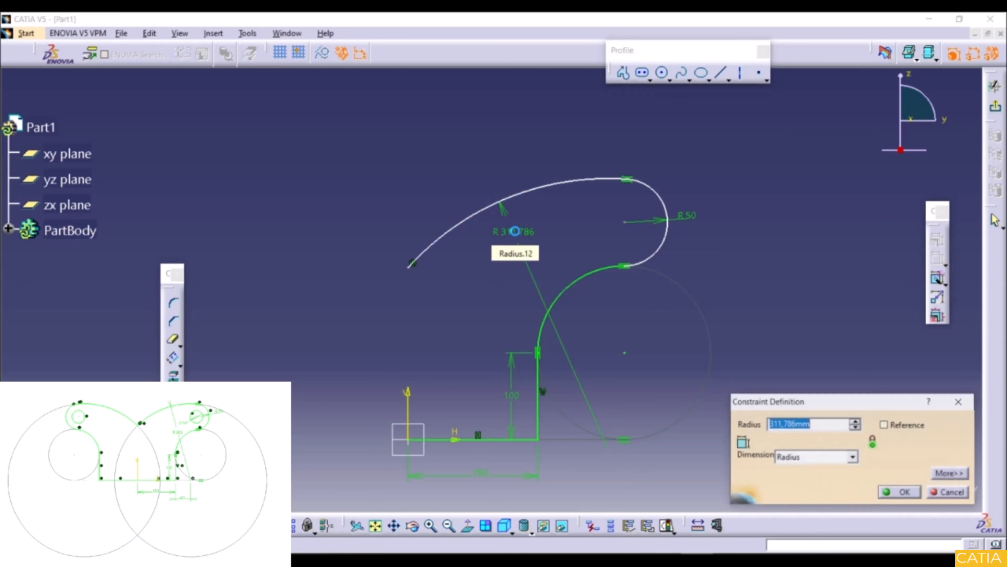
{"action": "type", "text": "300"}
{"action": "key", "text": "Return"}
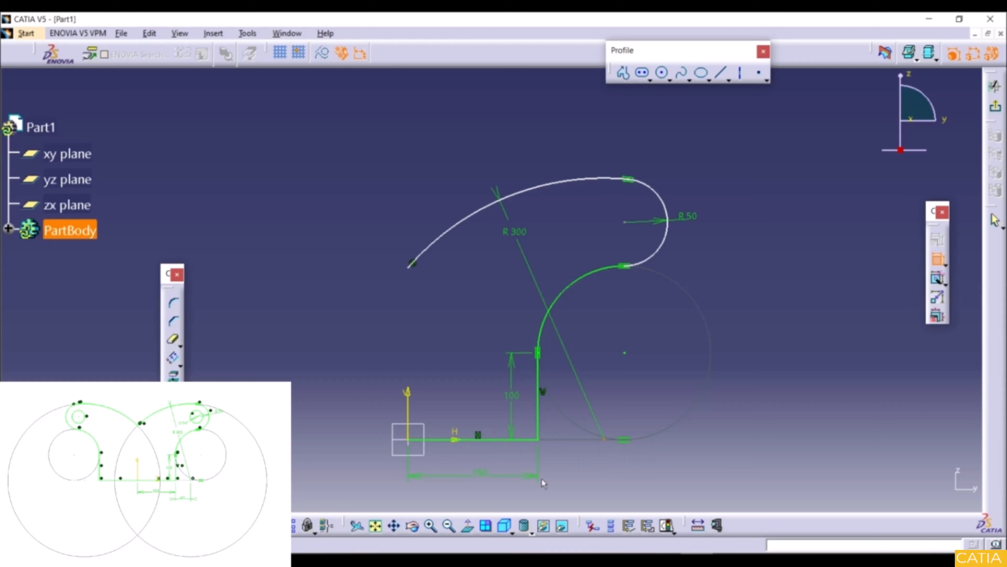
Step: Apply a coincidence constraint between the bottom horizontal line and the center point of the R 300 arc
{"action": "left_click", "coordinate": [525, 439]}
{"action": "right_click", "coordinate": [574, 464]}
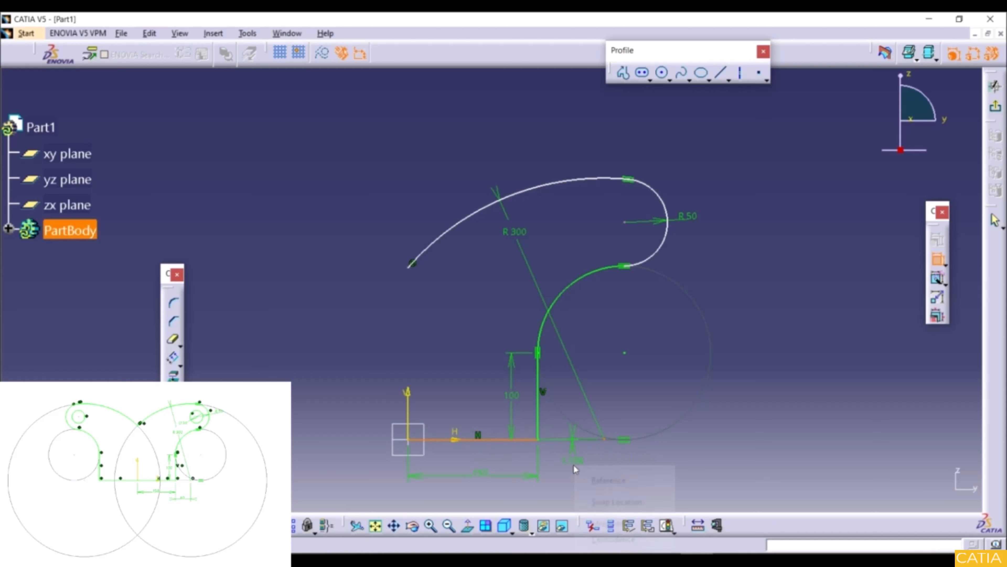
{"action": "left_click", "coordinate": [610, 538]}
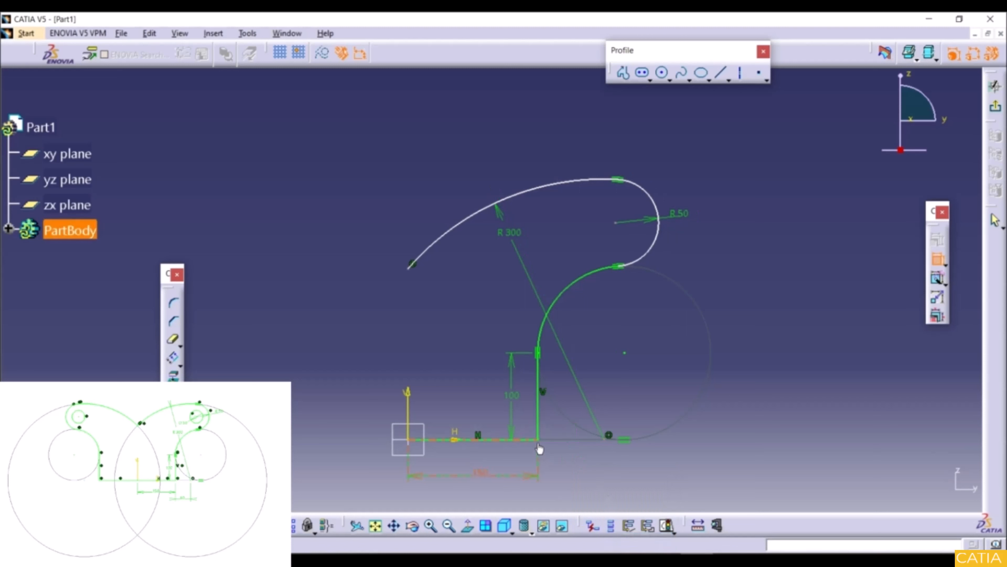
Step: Dimension the horizontal distance from the 100 mm vertical line to the R 300 arc's center and set it to 60 mm
{"action": "left_click", "coordinate": [540, 429]}
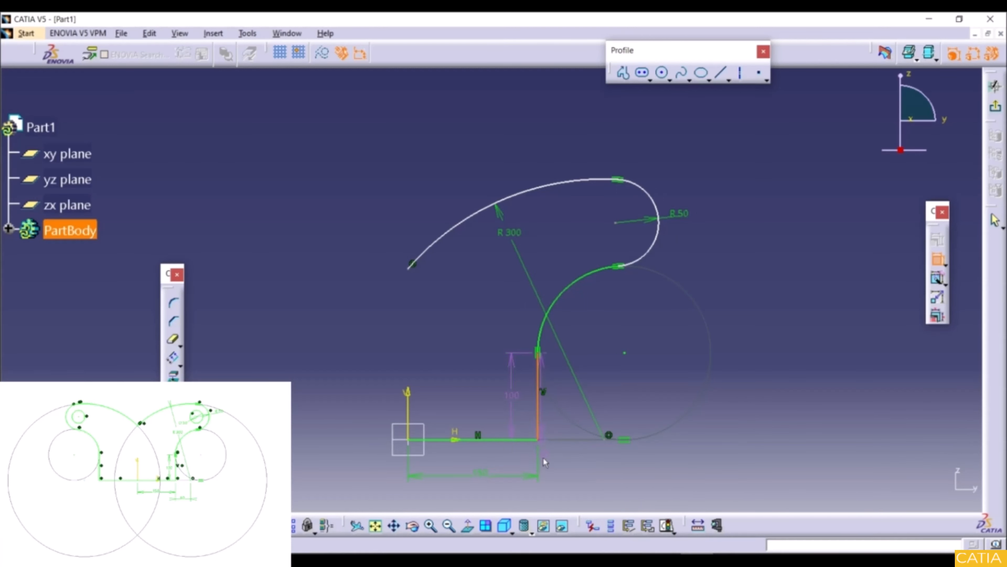
{"action": "left_click", "coordinate": [609, 434]}
{"action": "left_click", "coordinate": [588, 466]}
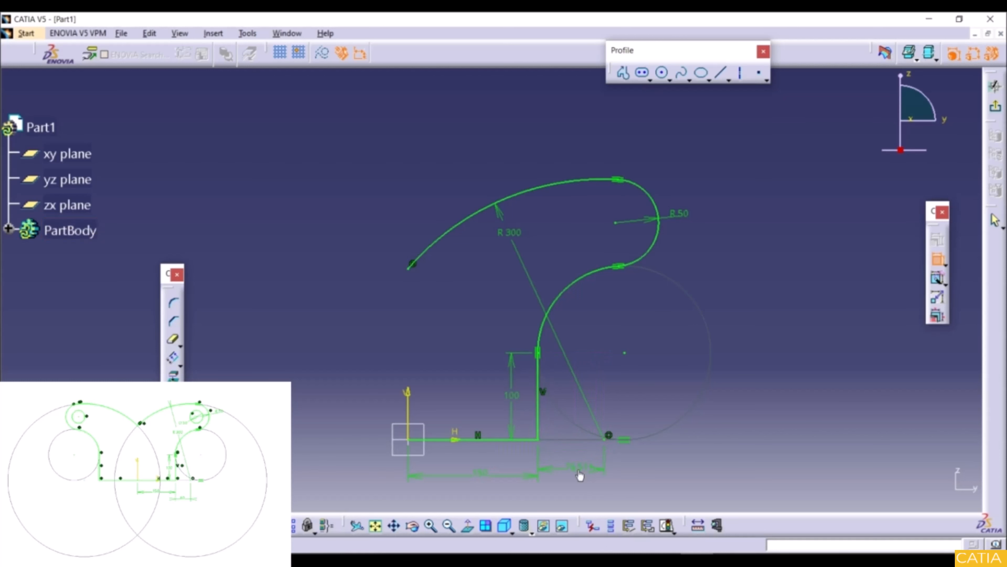
{"action": "double_click", "coordinate": [578, 468]}
{"action": "type", "text": "6"}
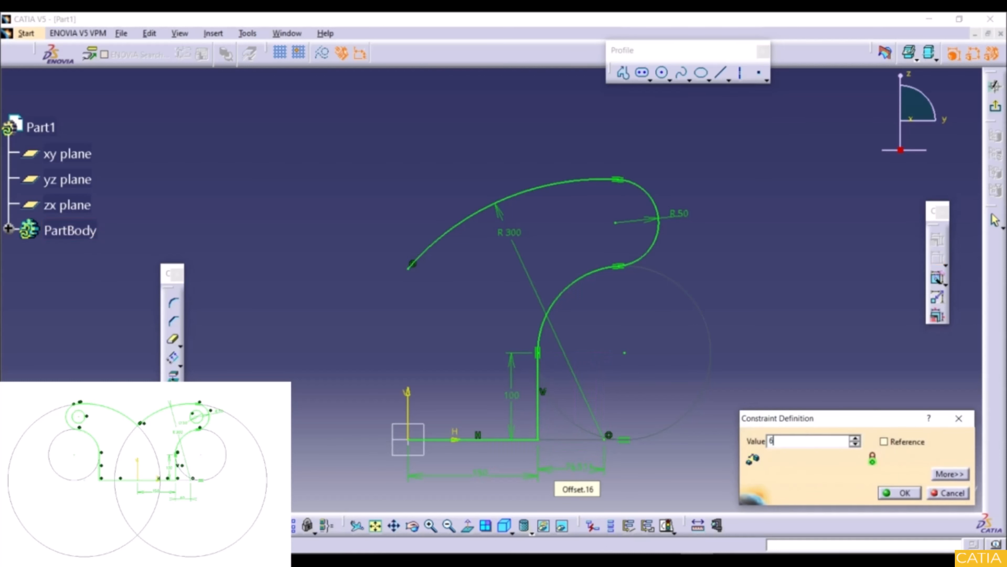
{"action": "type", "text": "0mm"}
{"action": "key", "text": "Return"}
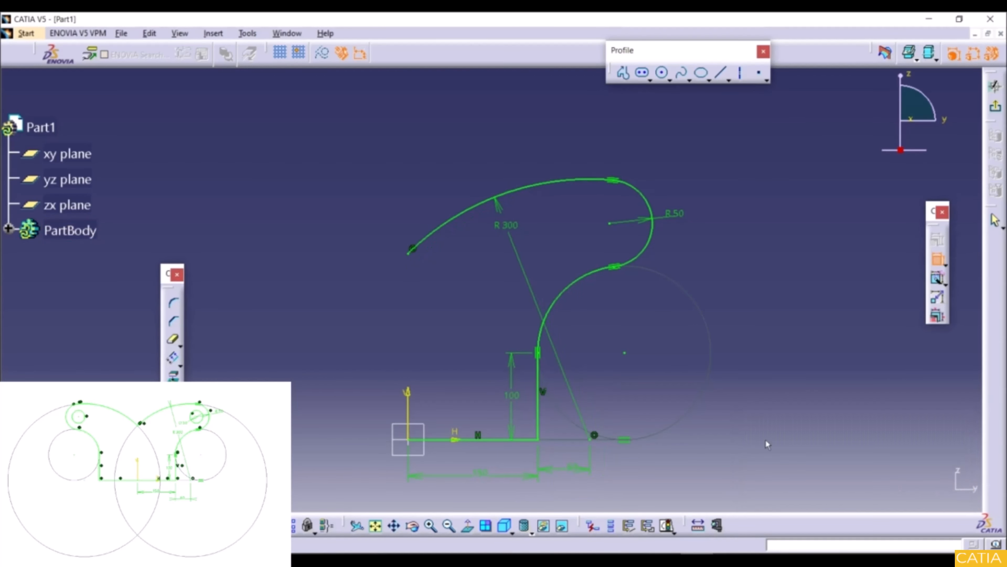
Step: Mirror the whole half profile about the sketch's vertical axis
{"action": "mouse_move", "coordinate": [415, 301]}
{"action": "middle_mouse_down", "text": "ctrl"}
{"action": "mouse_move", "coordinate": [427, 325]}
{"action": "mouse_move", "coordinate": [501, 326]}
{"action": "middle_mouse_up", "text": "ctrl"}
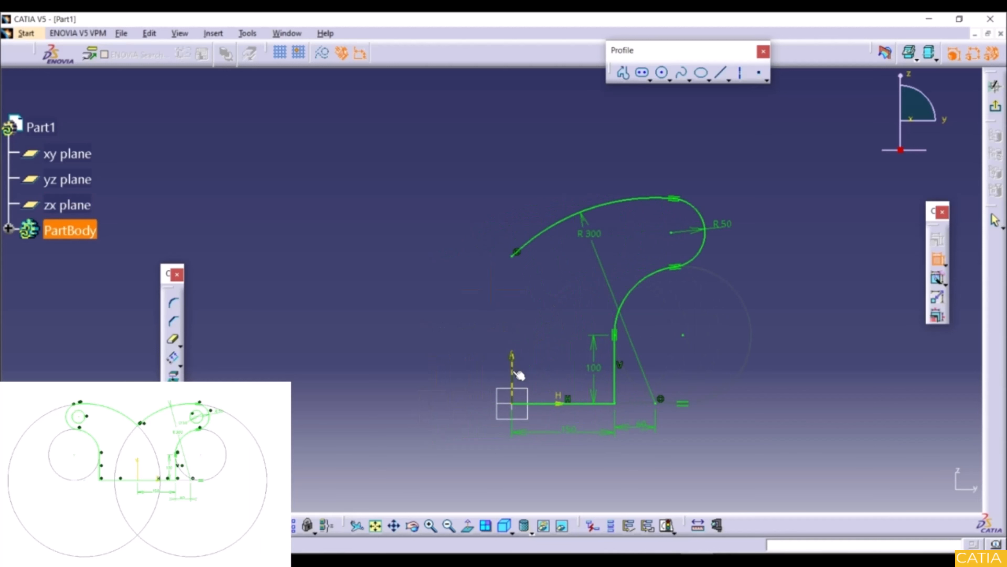
{"action": "left_click", "coordinate": [179, 363]}
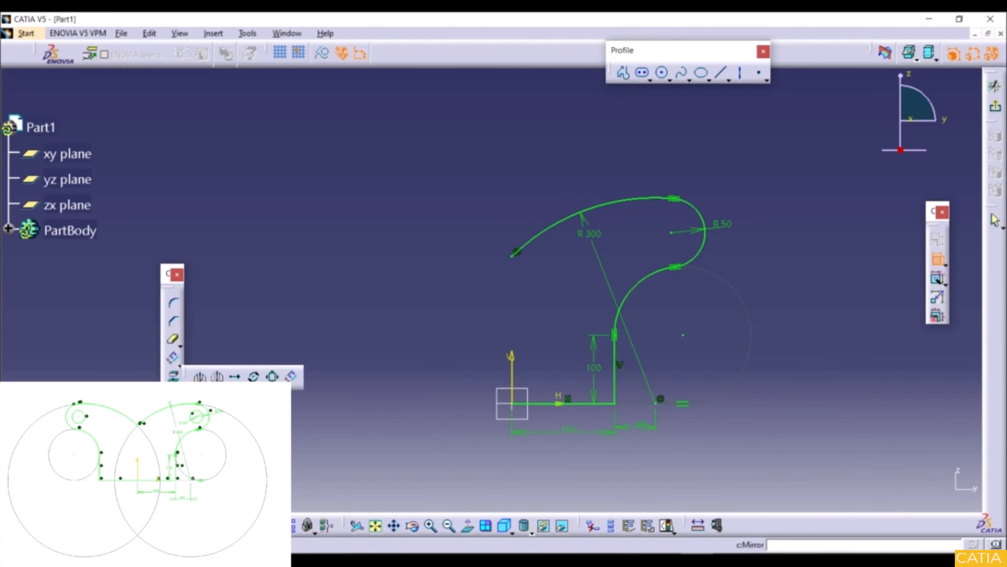
{"action": "left_click", "coordinate": [200, 376]}
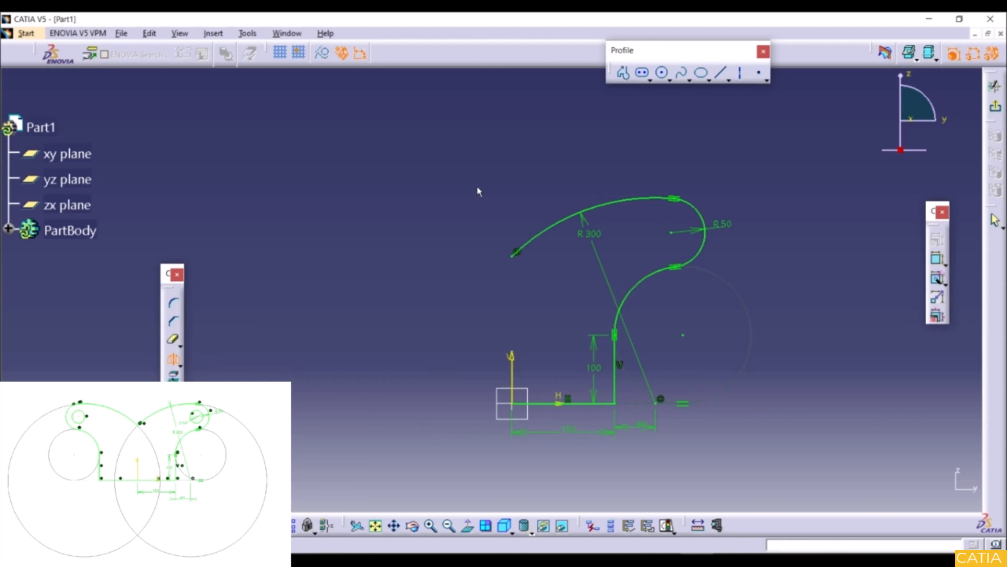
{"action": "left_click_drag", "start_coordinate": [478, 185], "coordinate": [736, 452]}
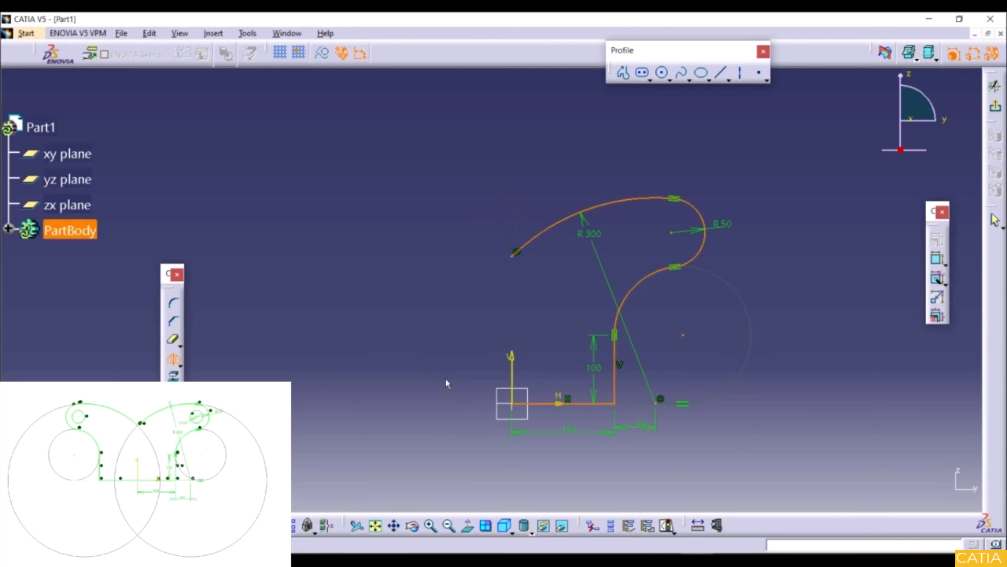
{"action": "left_click", "coordinate": [512, 363]}
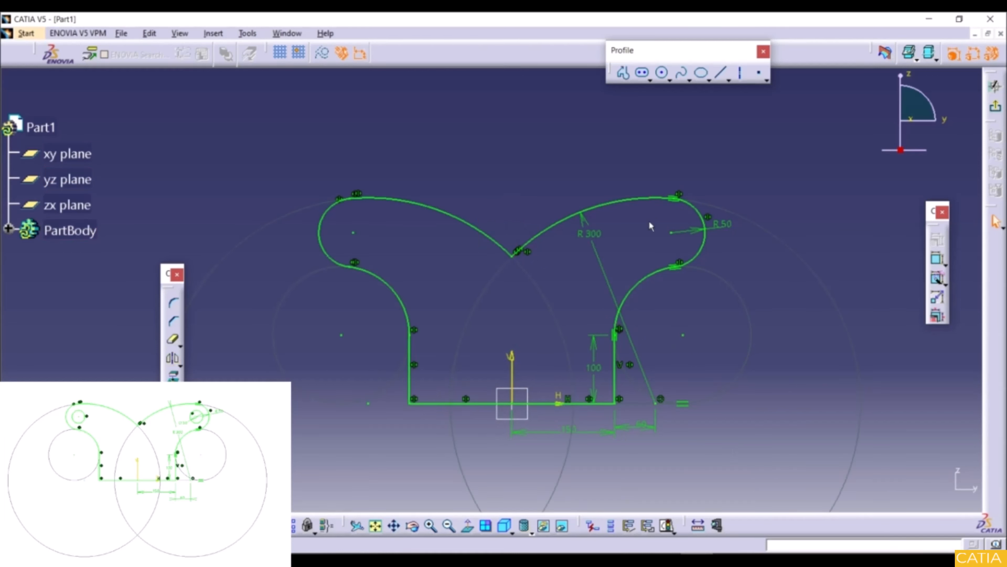
Step: Draw a circle at the center of the right-hand R 50 lobe and constrain its diameter to 50 mm
{"action": "left_click", "coordinate": [662, 73]}
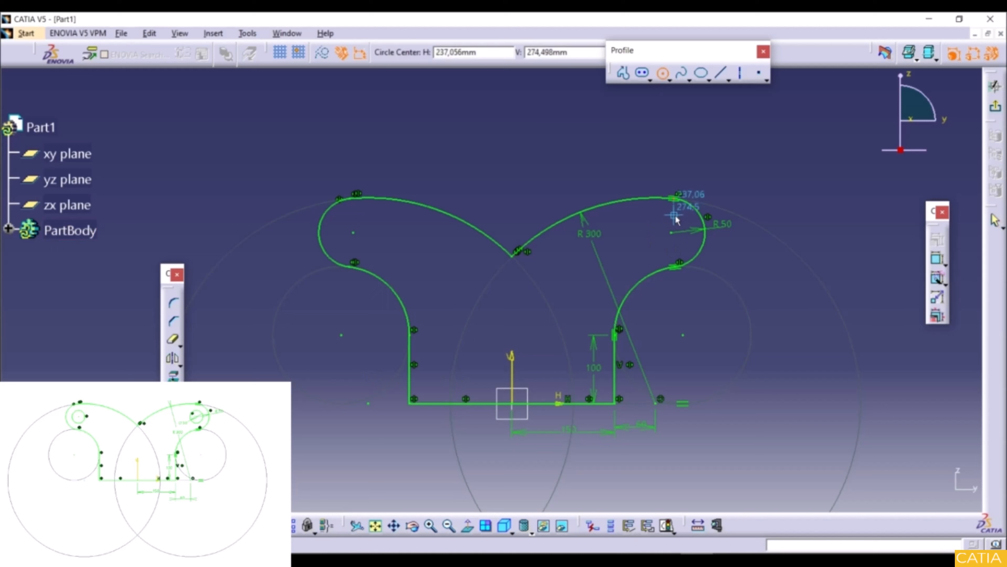
{"action": "left_click", "coordinate": [670, 233]}
{"action": "left_click", "coordinate": [686, 217]}
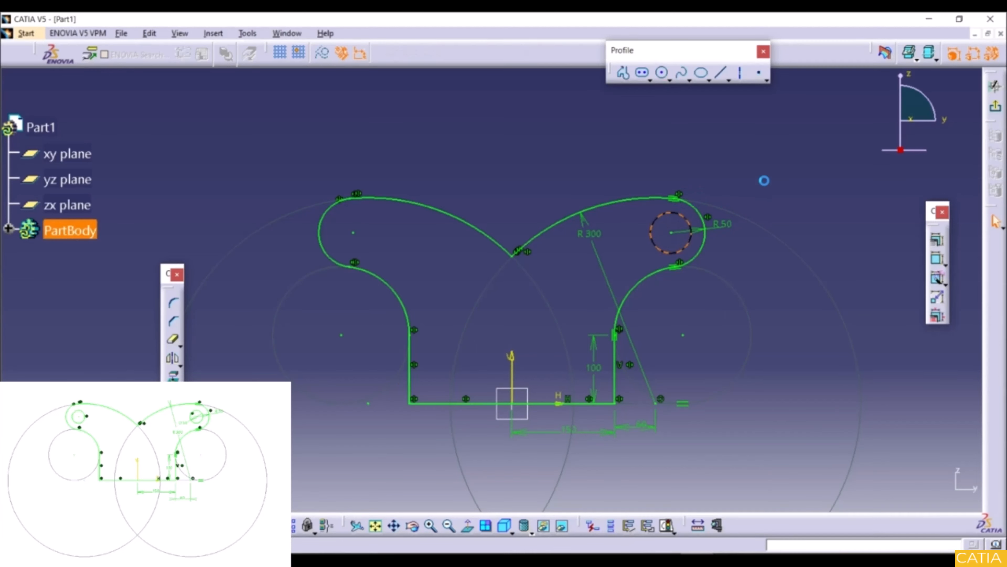
{"action": "left_click", "coordinate": [932, 262]}
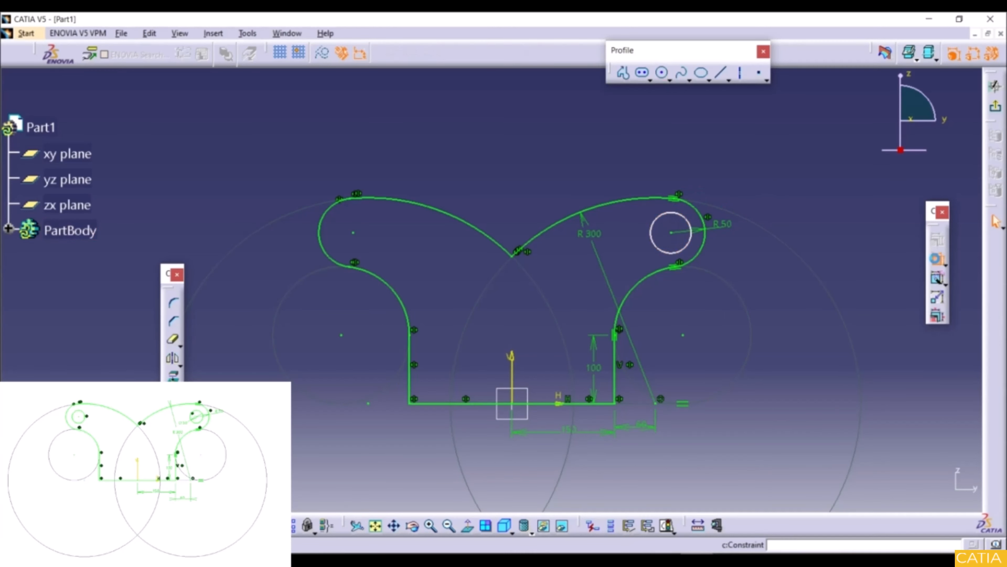
{"action": "left_click", "coordinate": [688, 219]}
{"action": "left_click", "coordinate": [616, 178]}
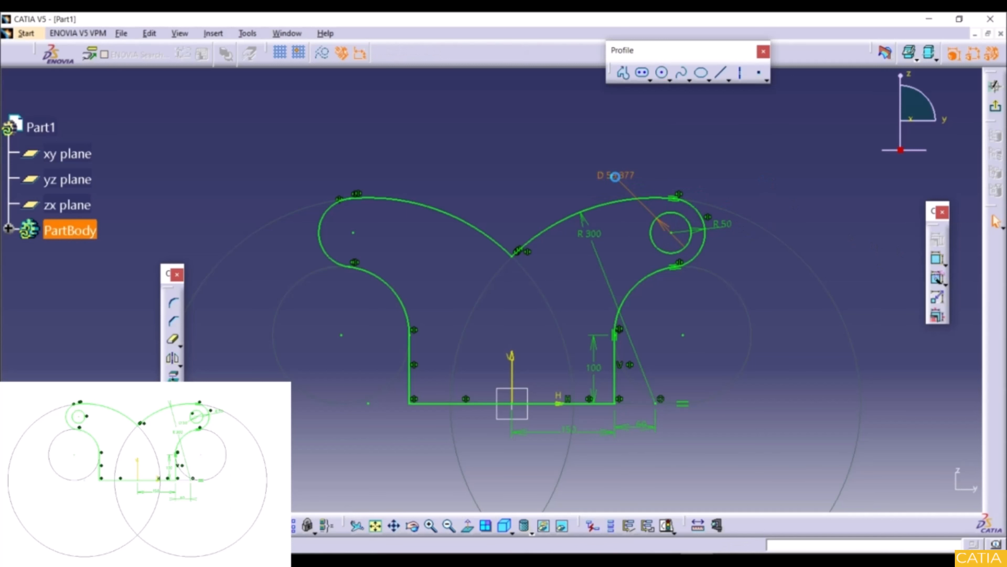
{"action": "double_click", "coordinate": [616, 177]}
{"action": "type", "text": "50"}
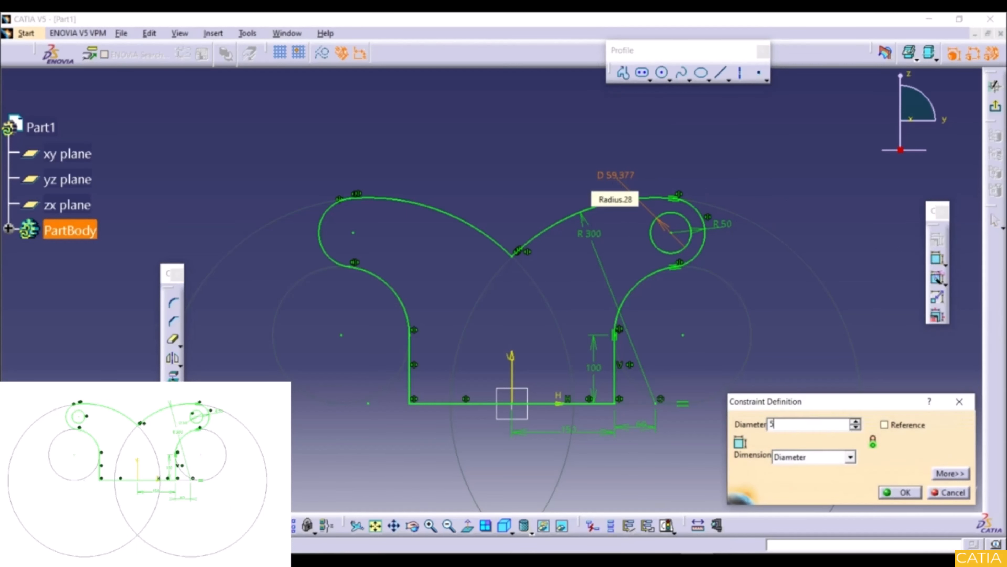
{"action": "key", "text": "Return"}
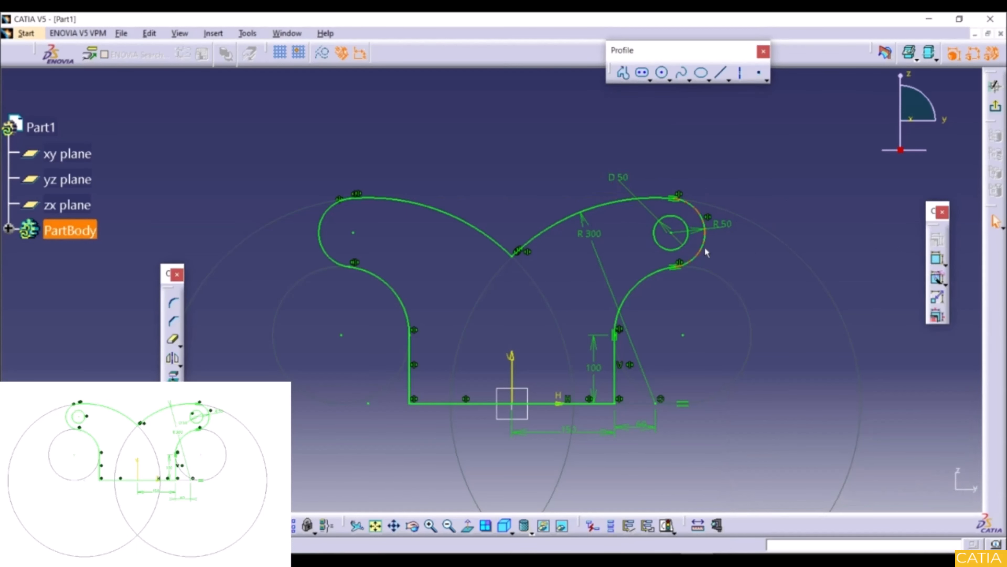
Step: Draw a circle at the center of the mirrored left-hand lobe and constrain its diameter to 50 mm
{"action": "left_click", "coordinate": [662, 73]}
{"action": "left_click", "coordinate": [353, 233]}
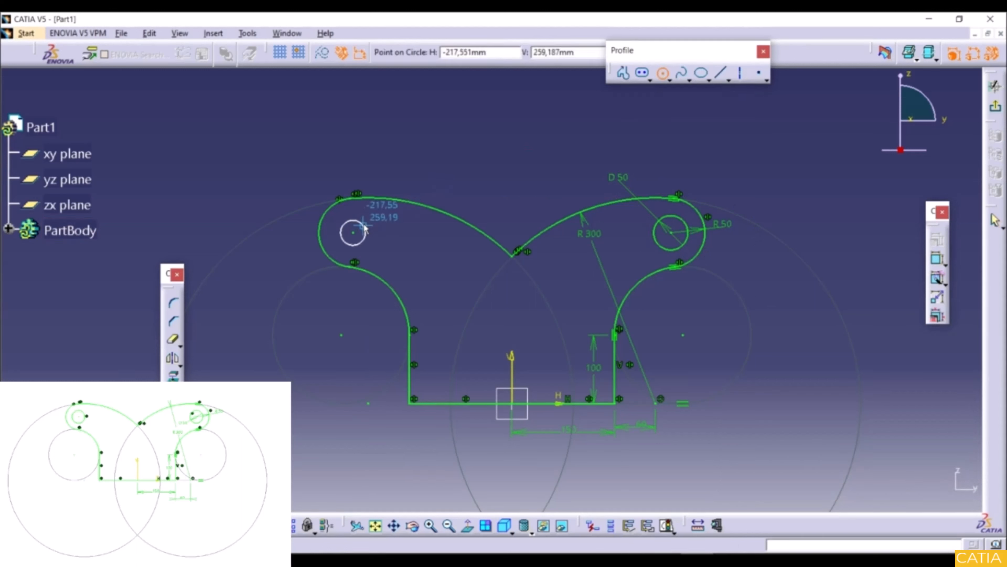
{"action": "left_click", "coordinate": [367, 220]}
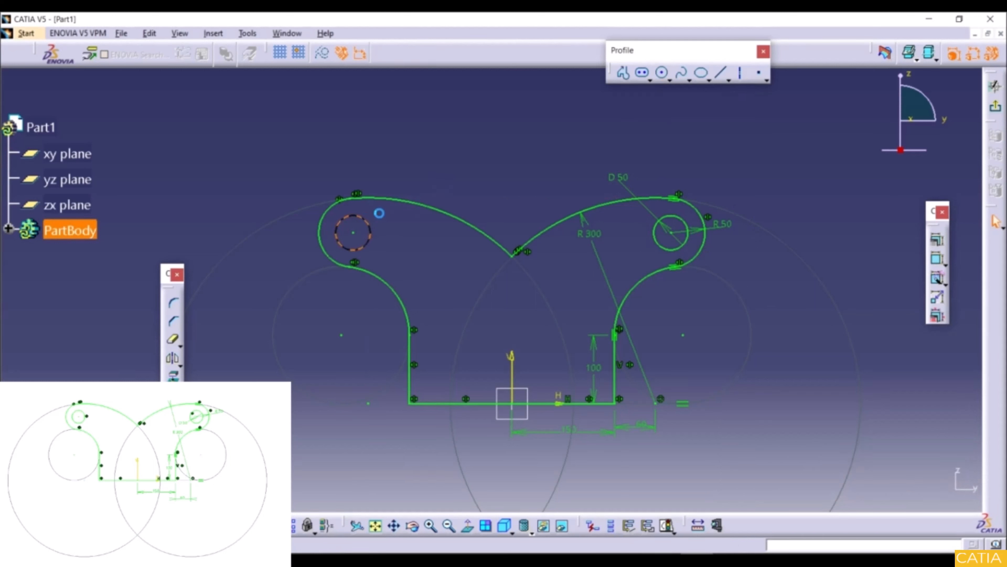
{"action": "left_click", "coordinate": [937, 259]}
{"action": "left_click", "coordinate": [368, 224]}
{"action": "left_click", "coordinate": [401, 176]}
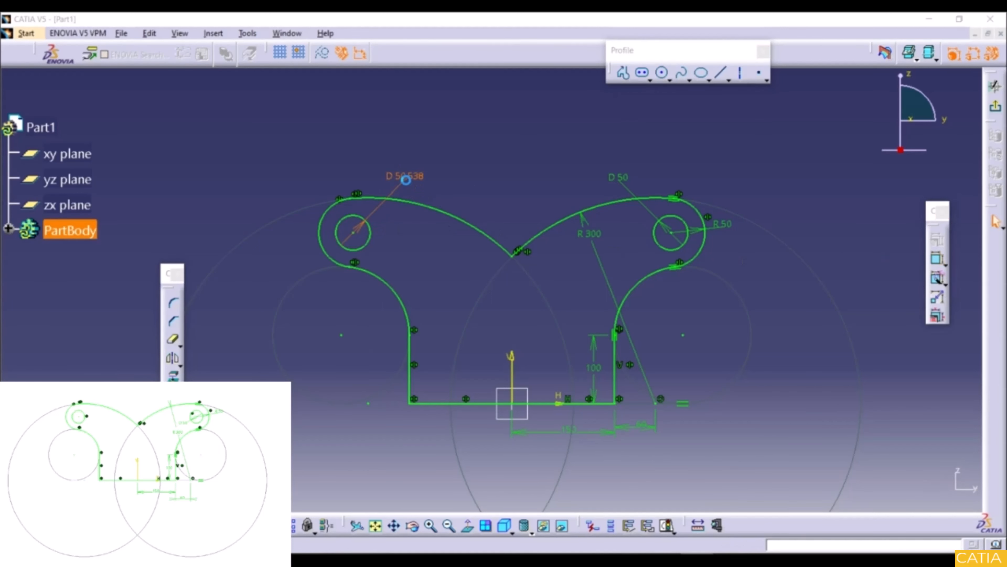
{"action": "double_click", "coordinate": [402, 178]}
{"action": "type", "text": "50"}
{"action": "key", "text": "Return"}
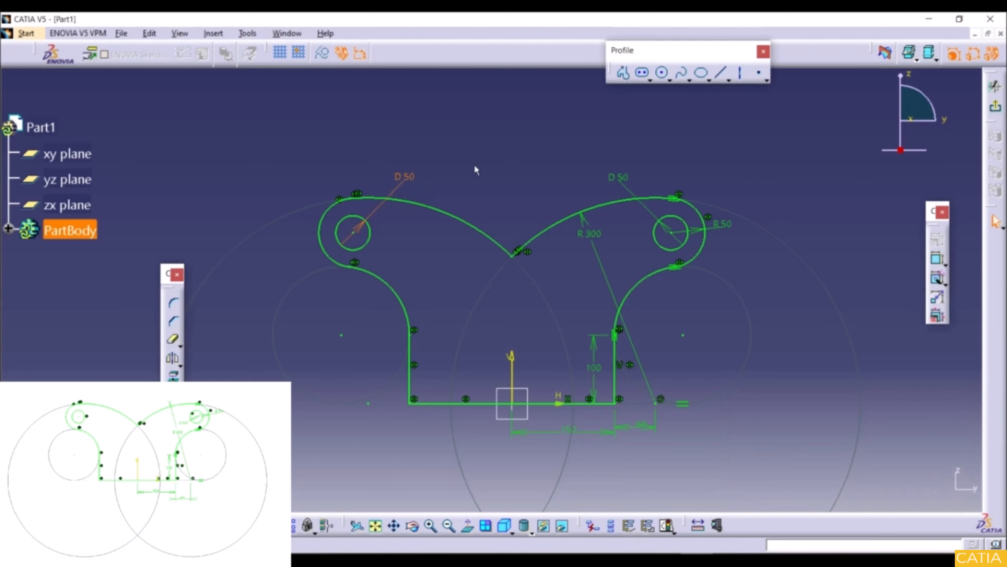
{"action": "left_click", "coordinate": [544, 149]}
{"action": "mouse_move", "coordinate": [536, 178]}
{"action": "middle_mouse_down"}
{"action": "mouse_move", "coordinate": [559, 202]}
{"action": "mouse_move", "coordinate": [579, 192]}
{"action": "middle_mouse_up"}
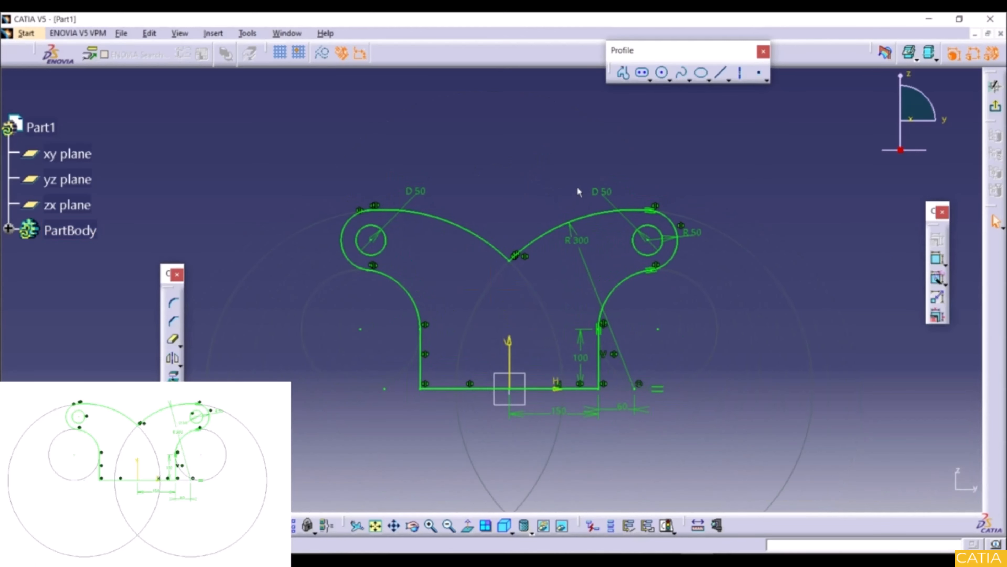
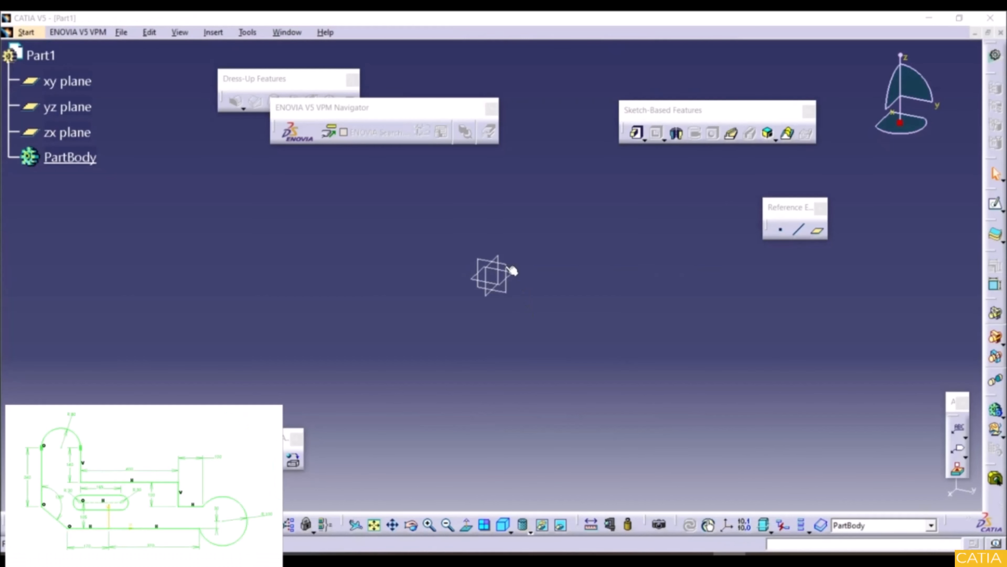
Step: Open a sketch on the yz plane of the empty part and start a profile with a horizontal line from the origin along +H
{"action": "left_click", "coordinate": [513, 271]}
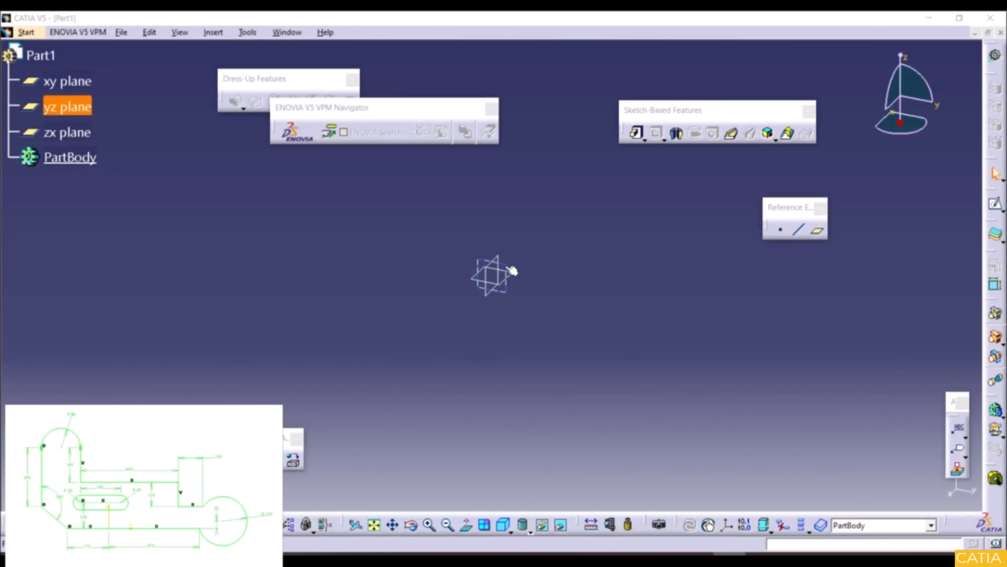
{"action": "left_click", "coordinate": [995, 205]}
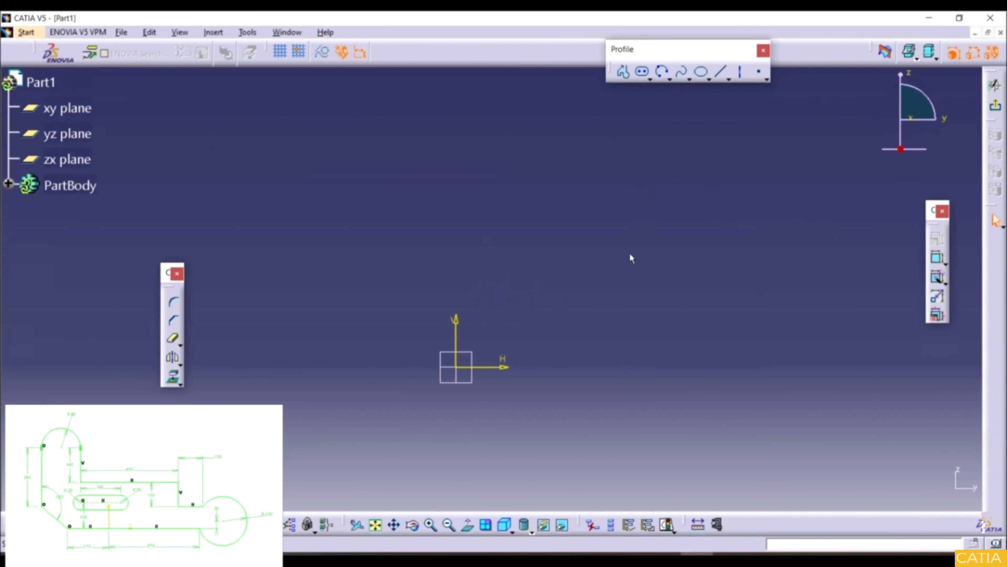
{"action": "left_click", "coordinate": [623, 73]}
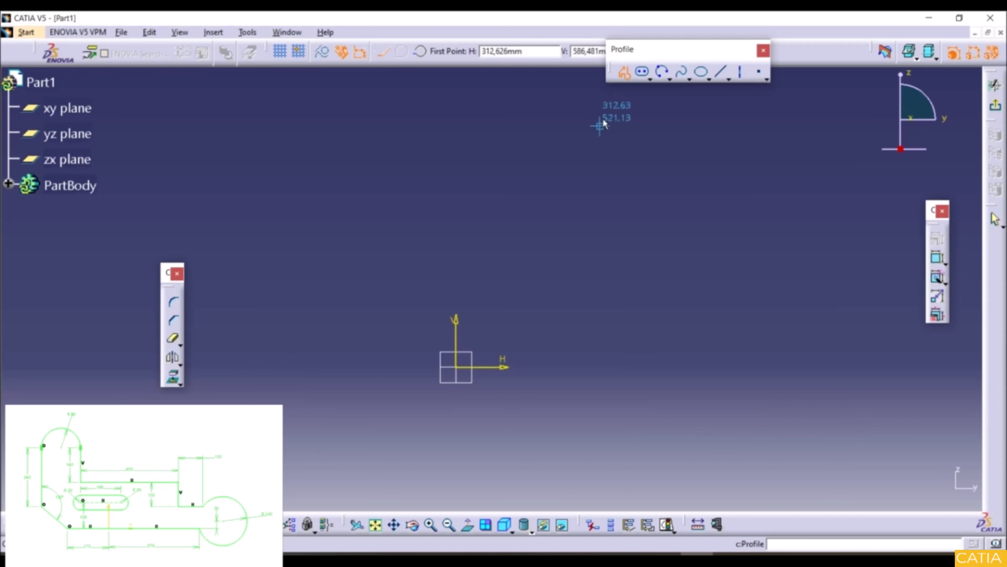
{"action": "left_click", "coordinate": [457, 369]}
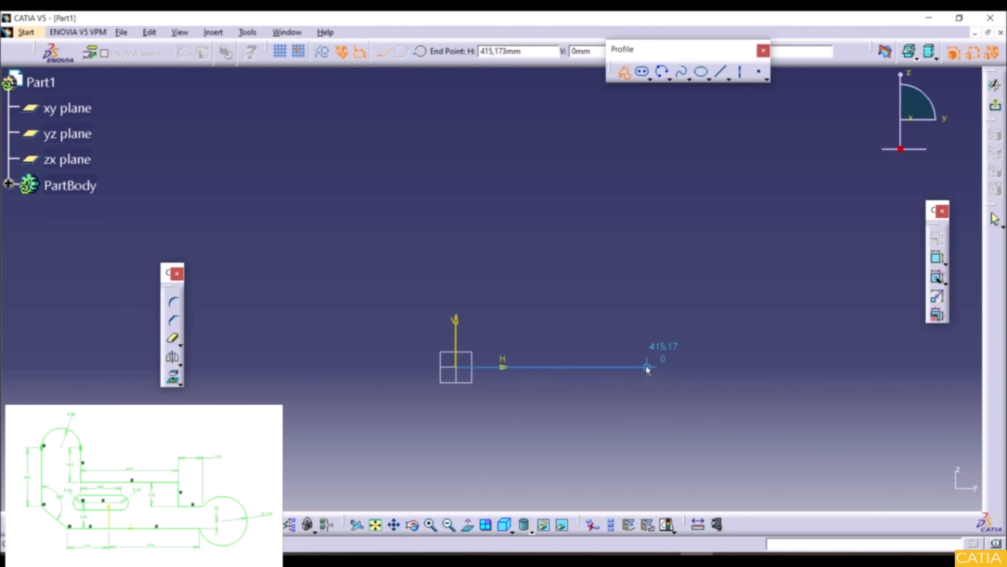
{"action": "left_click", "coordinate": [629, 367]}
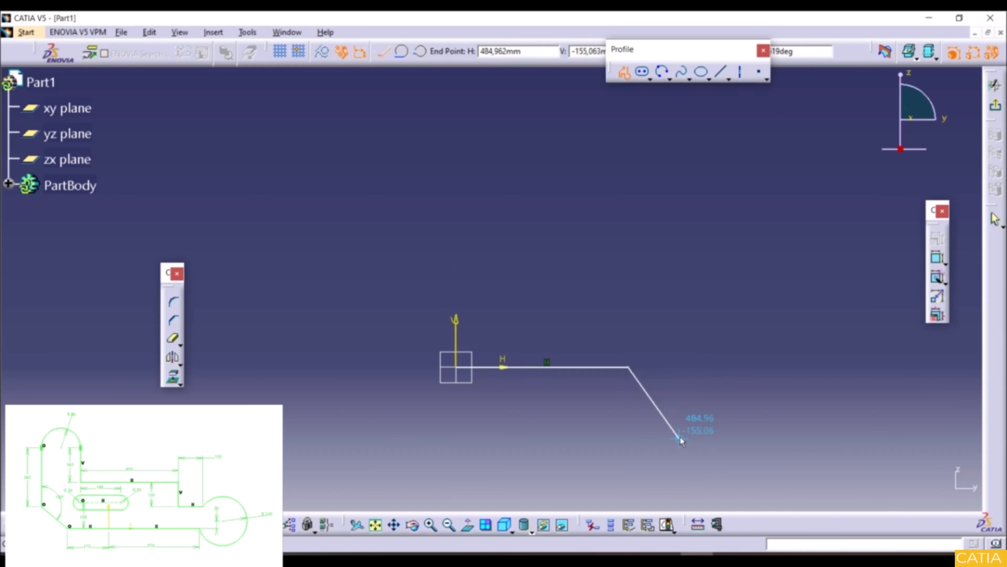
Step: Continue the profile with a large three-point arc bulging right from the base line's end, ending above the line at about V 129 mm
{"action": "left_click", "coordinate": [421, 51]}
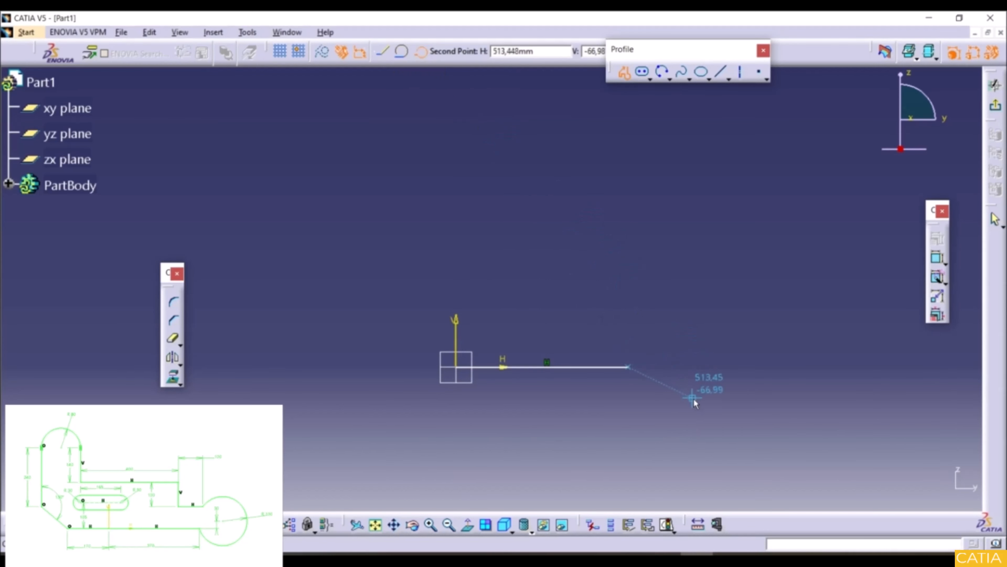
{"action": "left_click", "coordinate": [740, 340]}
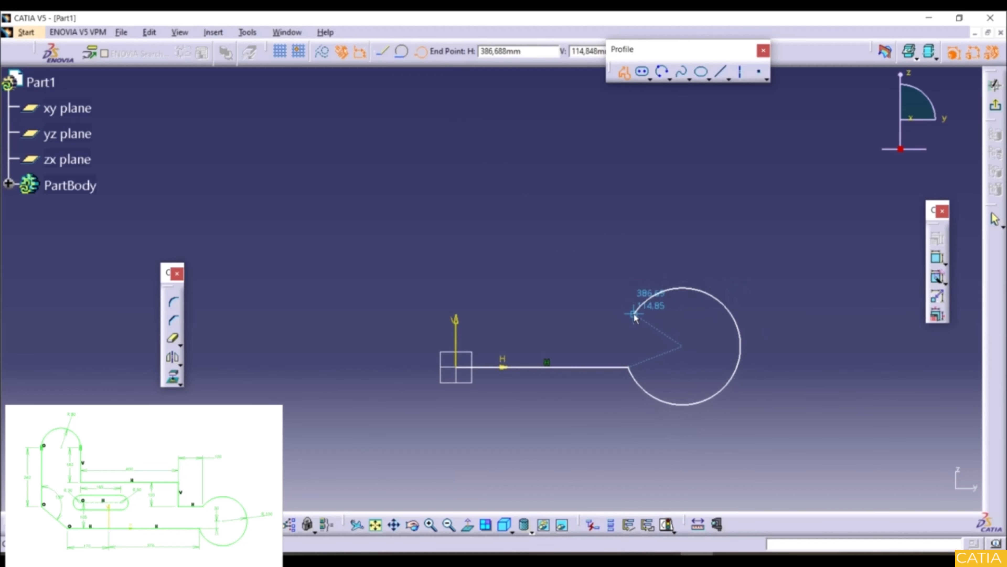
{"action": "left_click", "coordinate": [649, 307]}
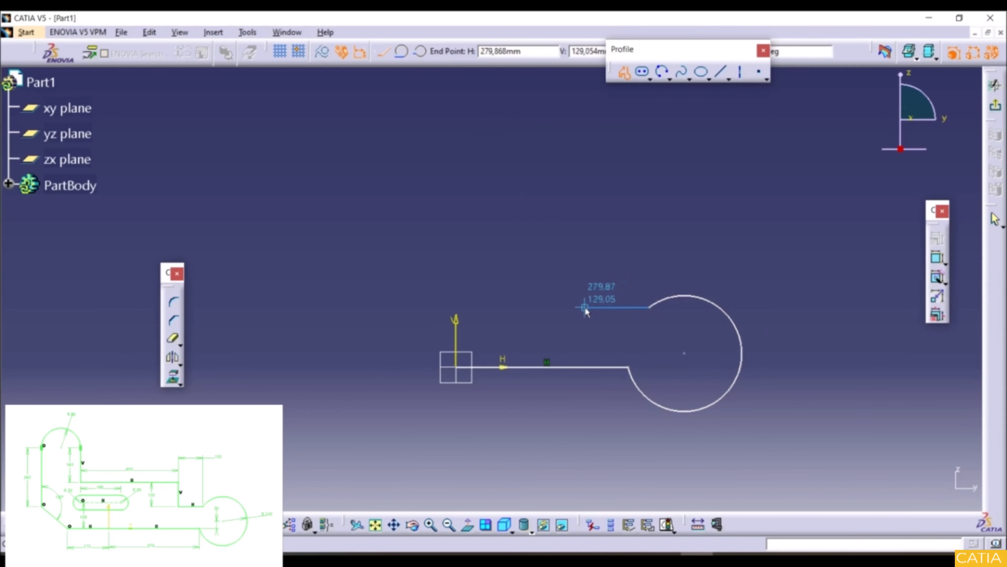
Step: Continue the profile left to about H 297 mm, up to V 261 mm, left to H -202 mm and up to V 430 mm
{"action": "left_click", "coordinate": [593, 306]}
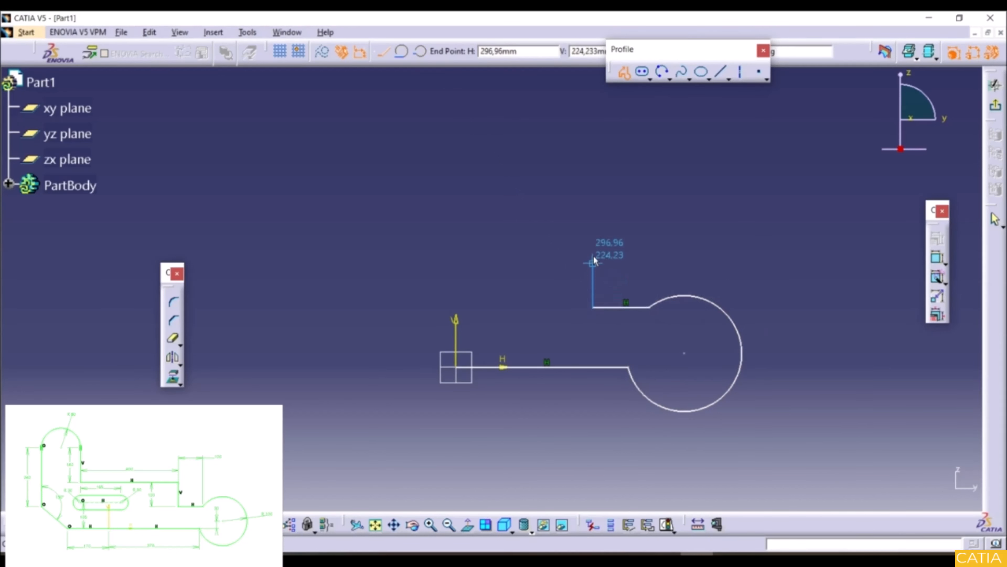
{"action": "left_click", "coordinate": [594, 246]}
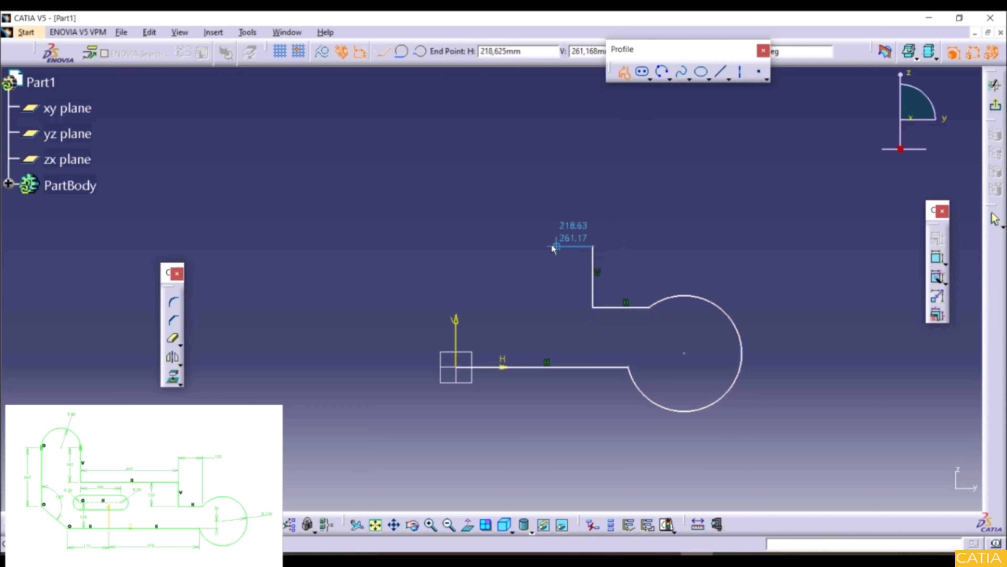
{"action": "left_click", "coordinate": [363, 247]}
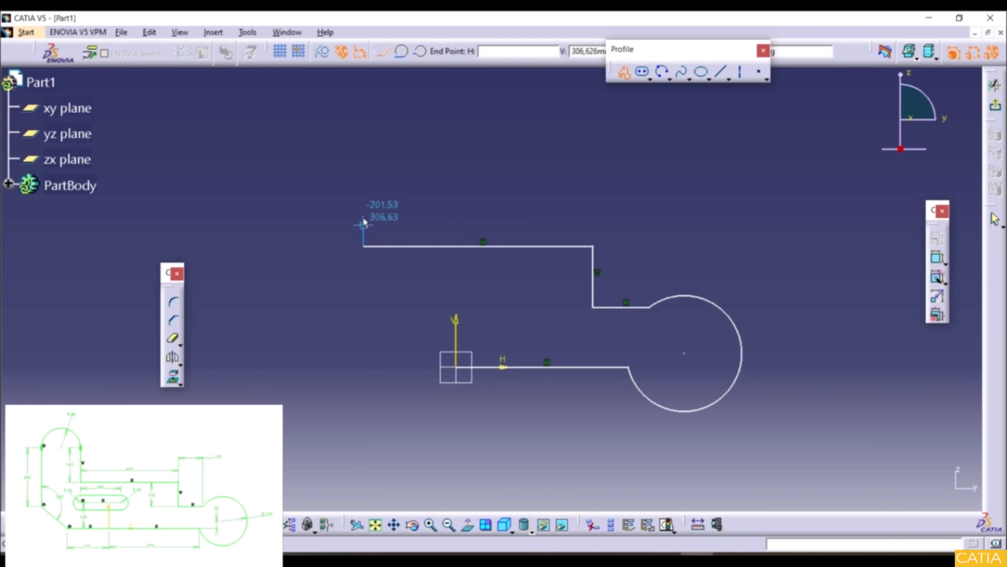
{"action": "left_click", "coordinate": [363, 168]}
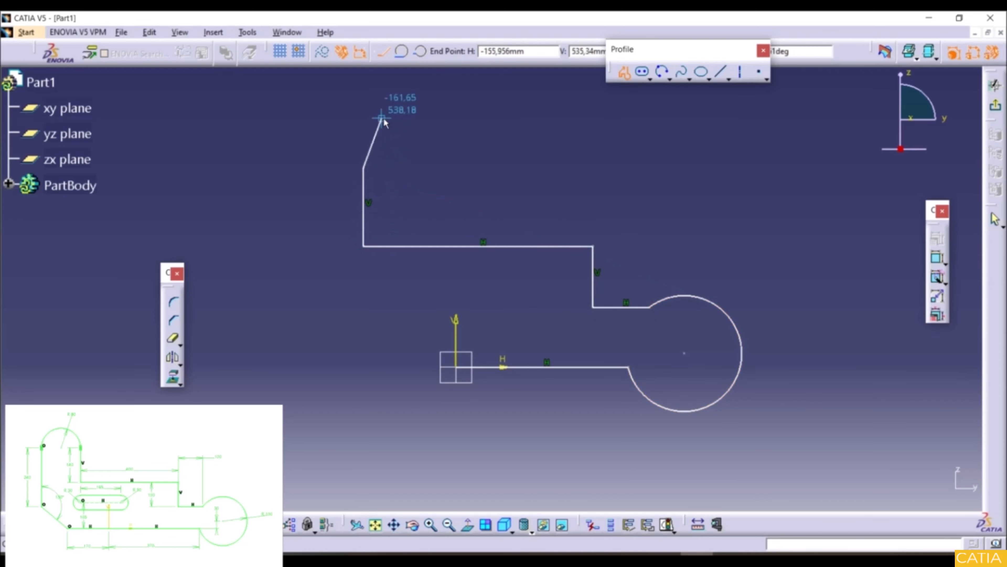
Step: Add a tangent semicircle ending at about H -407 mm, then close the profile with a vertical, a slanted and a horizontal line to the origin
{"action": "left_click", "coordinate": [401, 50]}
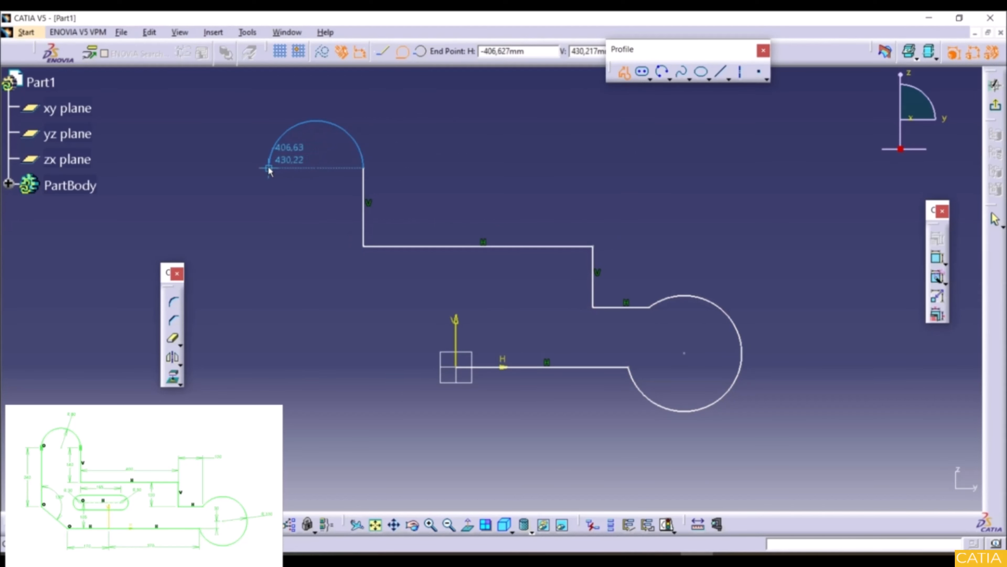
{"action": "left_click", "coordinate": [268, 168]}
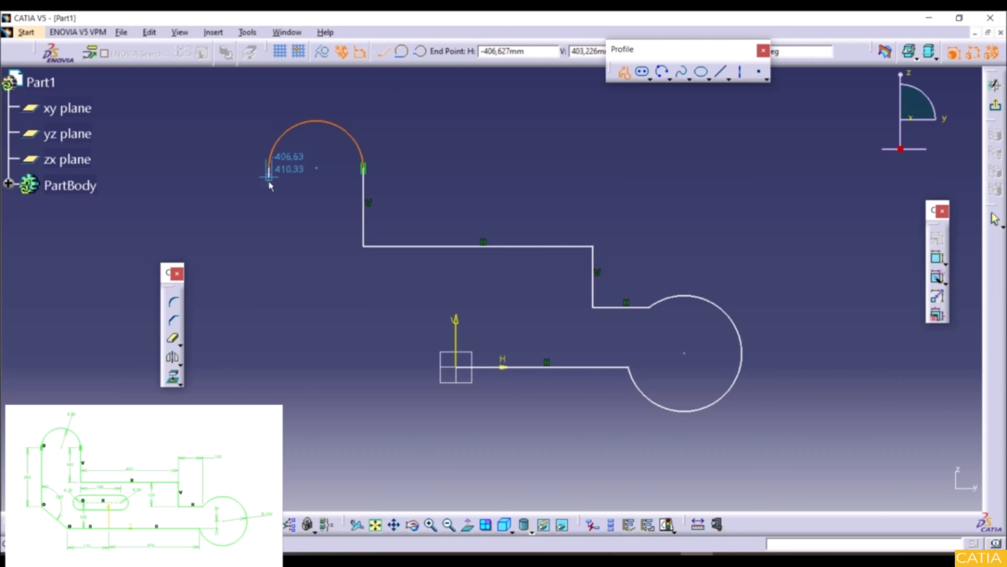
{"action": "left_click", "coordinate": [269, 285]}
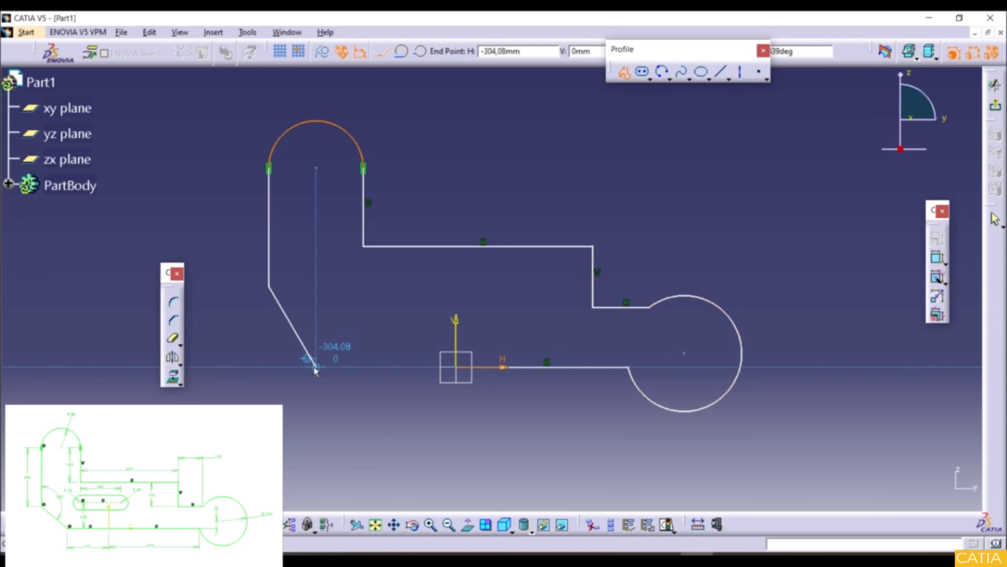
{"action": "left_click", "coordinate": [316, 368]}
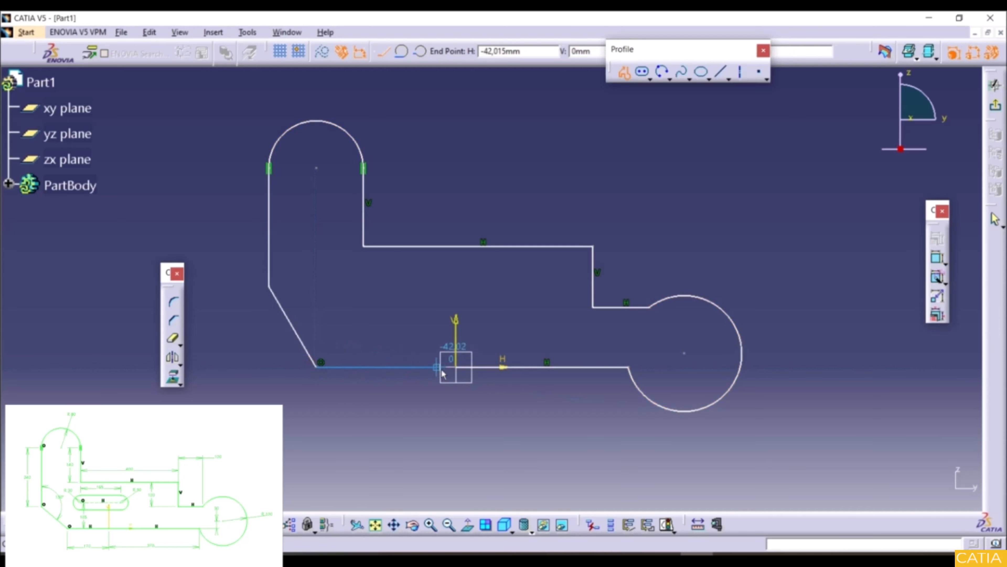
{"action": "left_click", "coordinate": [457, 367]}
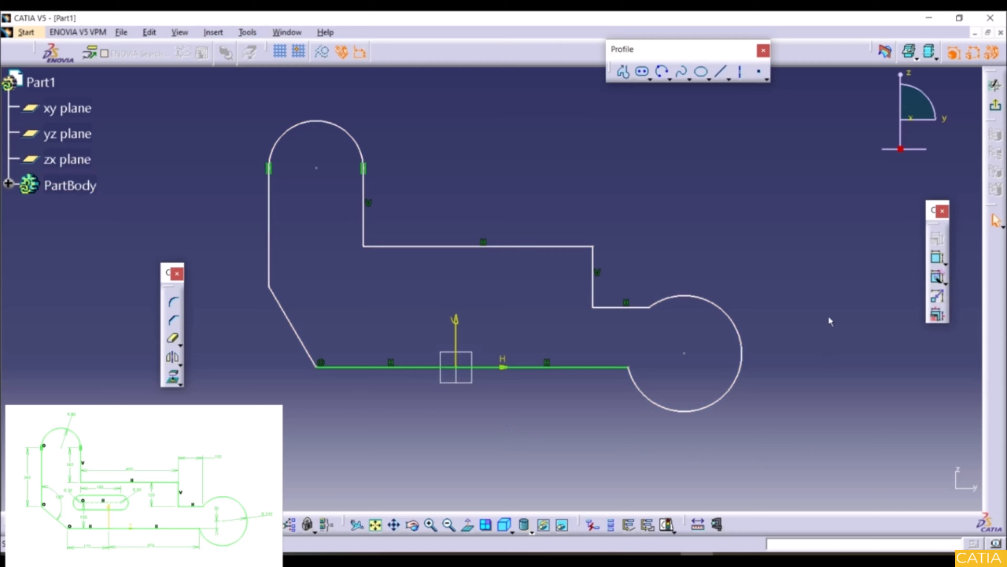
Step: Constrain the length of the base line between the origin and the large arc to 370 mm
{"action": "left_click", "coordinate": [938, 258]}
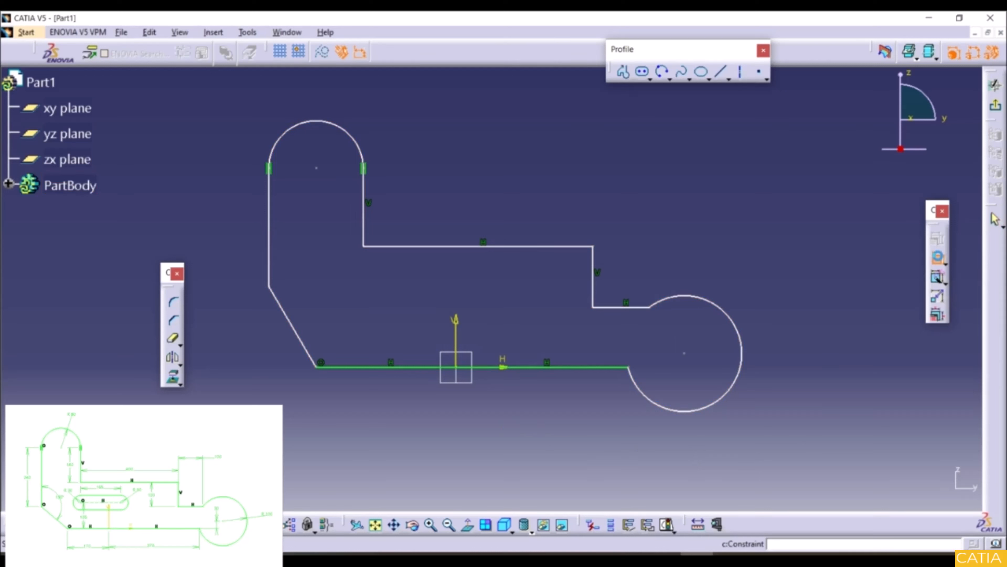
{"action": "left_click", "coordinate": [595, 367]}
{"action": "left_click", "coordinate": [555, 420]}
{"action": "double_click", "coordinate": [555, 419]}
{"action": "type", "text": "370mm"}
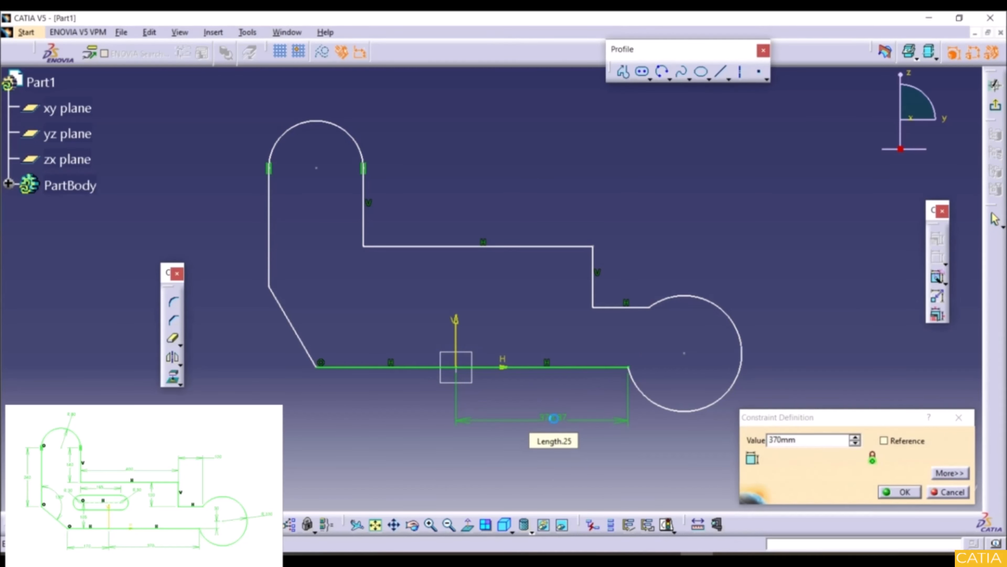
{"action": "key", "text": "Return"}
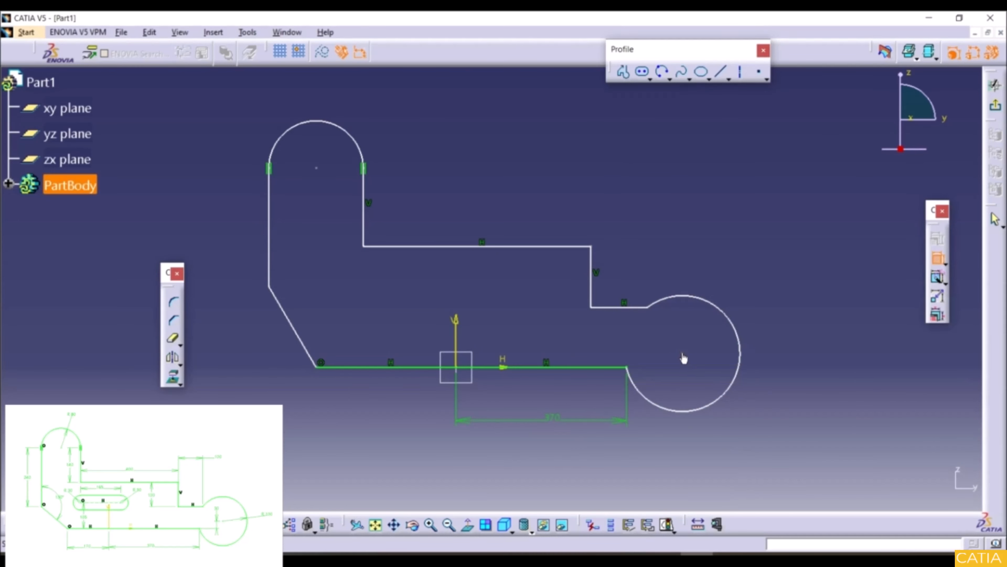
Step: Constrain the vertical distance between the large arc's center and the end of the base line to 30 mm
{"action": "left_click", "coordinate": [627, 369]}
{"action": "right_click", "coordinate": [649, 338]}
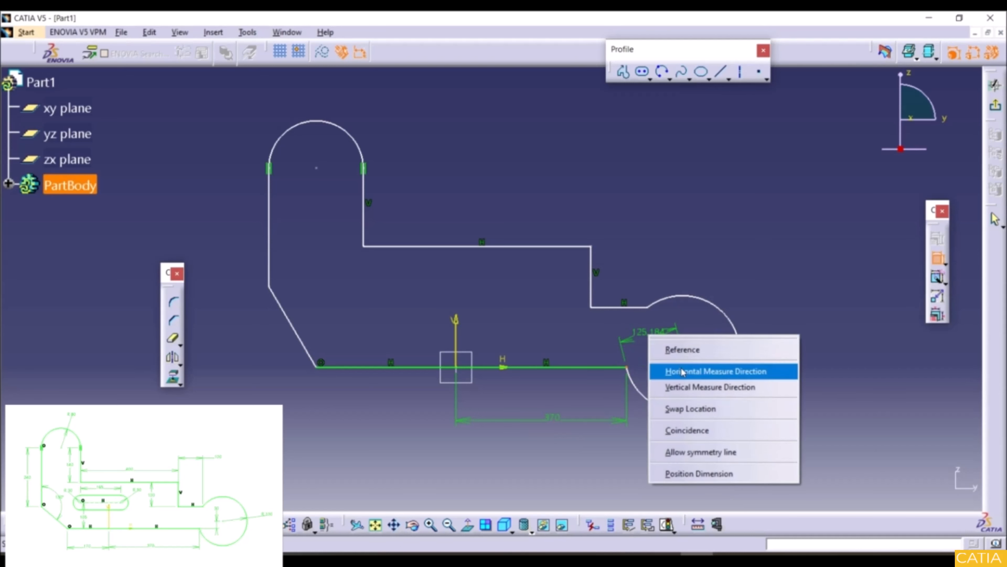
{"action": "left_click", "coordinate": [681, 387]}
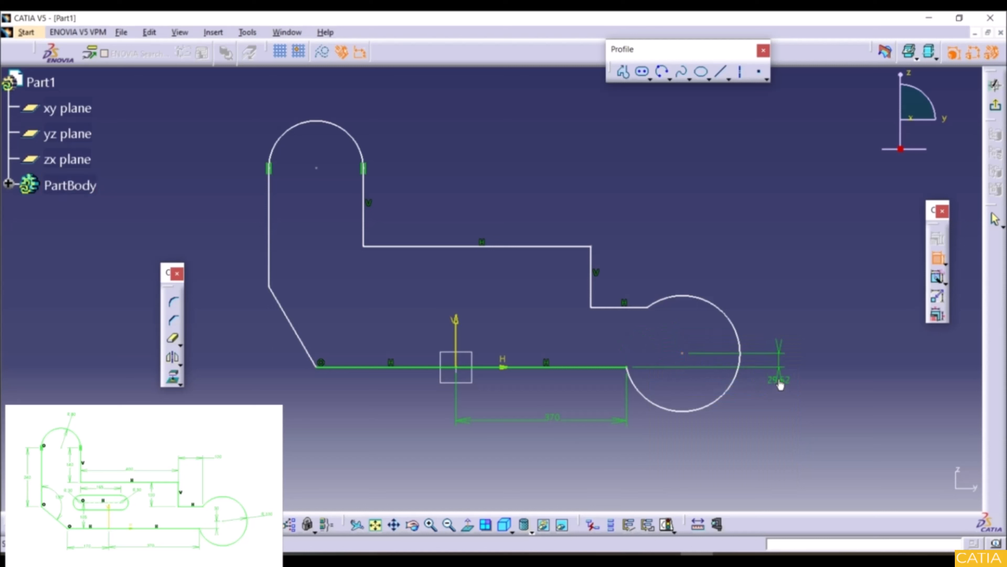
{"action": "double_click", "coordinate": [779, 381]}
{"action": "type", "text": "30mm"}
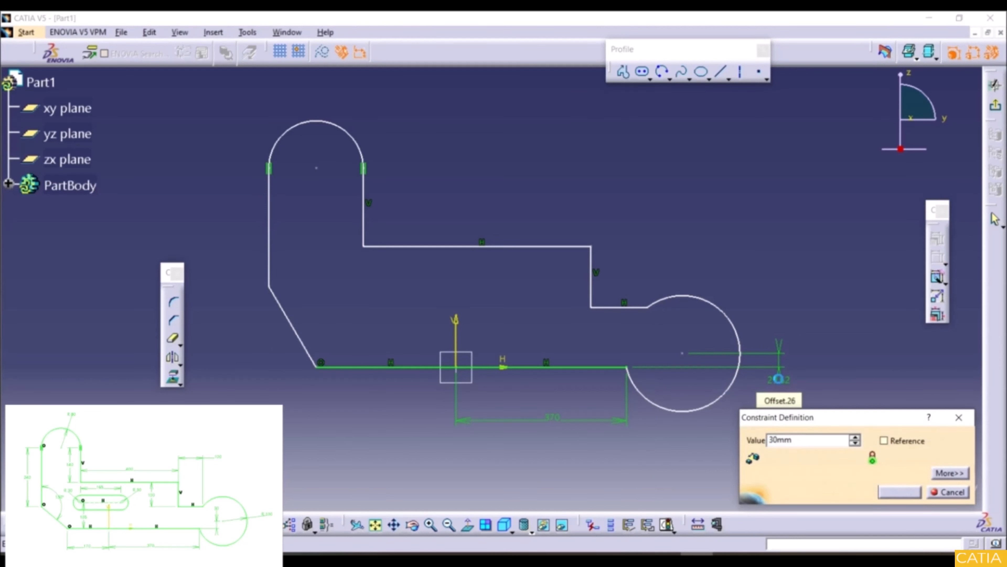
{"action": "key", "text": "Return"}
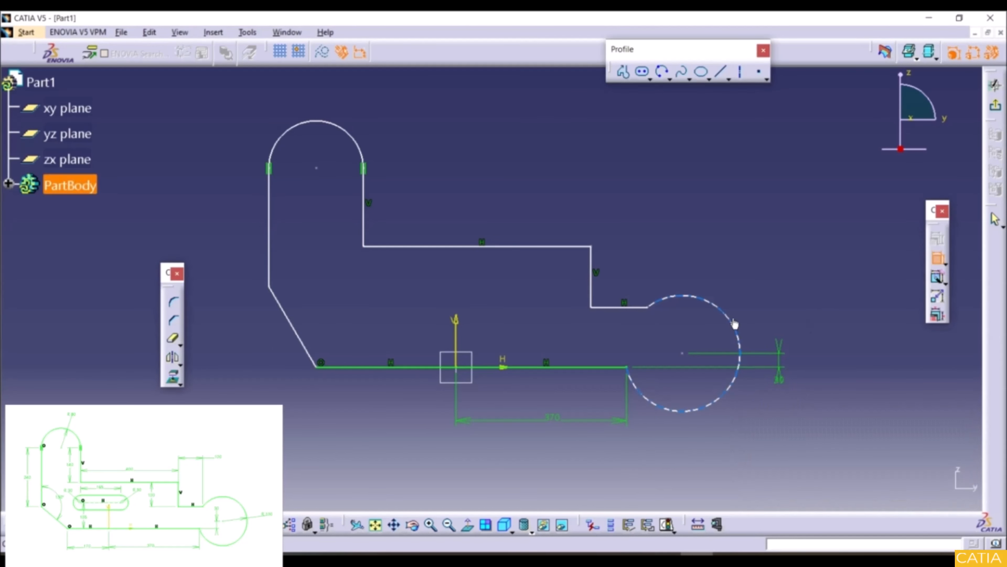
Step: Constrain the radius of the large right-hand arc to 100 mm
{"action": "left_click", "coordinate": [734, 326]}
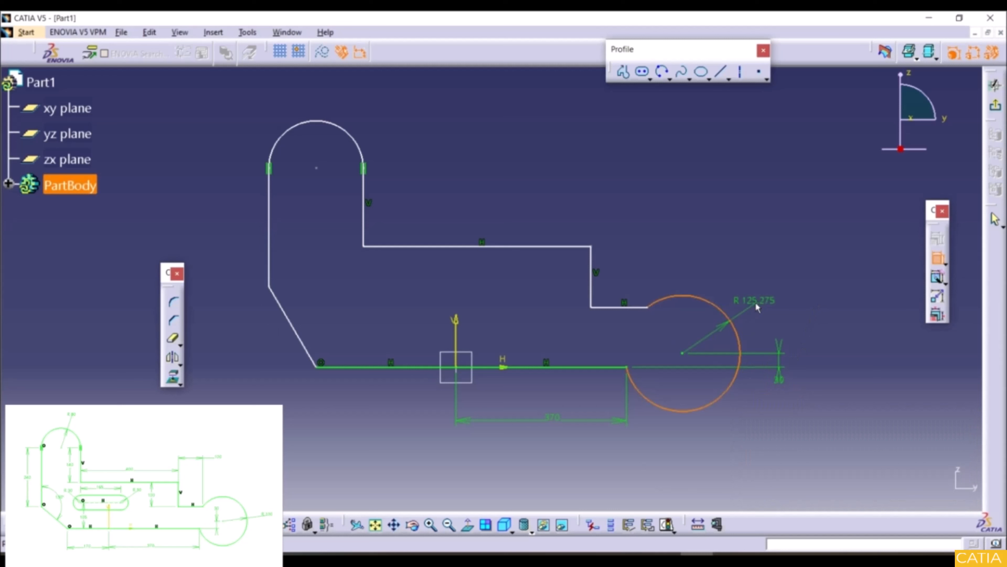
{"action": "left_click", "coordinate": [755, 302]}
{"action": "double_click", "coordinate": [755, 302]}
{"action": "type", "text": "1"}
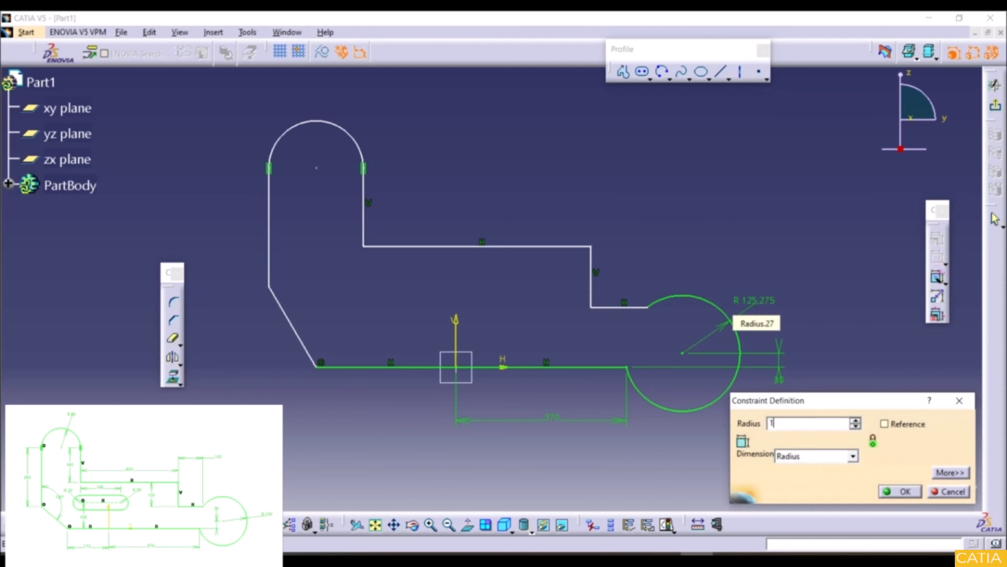
{"action": "type", "text": "00"}
{"action": "key", "text": "Return"}
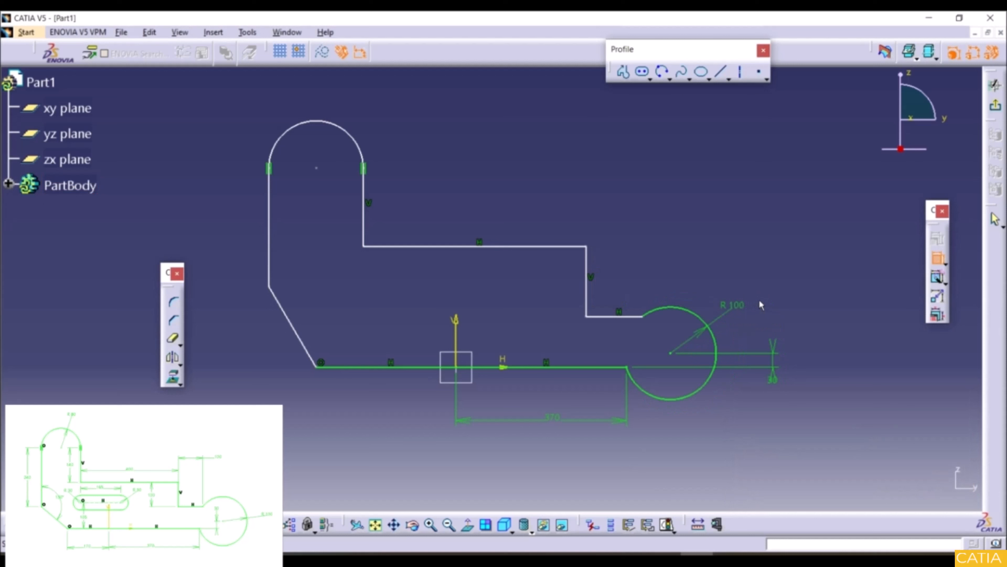
Step: Constrain the length of the short horizontal line adjoining the large arc to 100 mm
{"action": "left_click", "coordinate": [602, 315]}
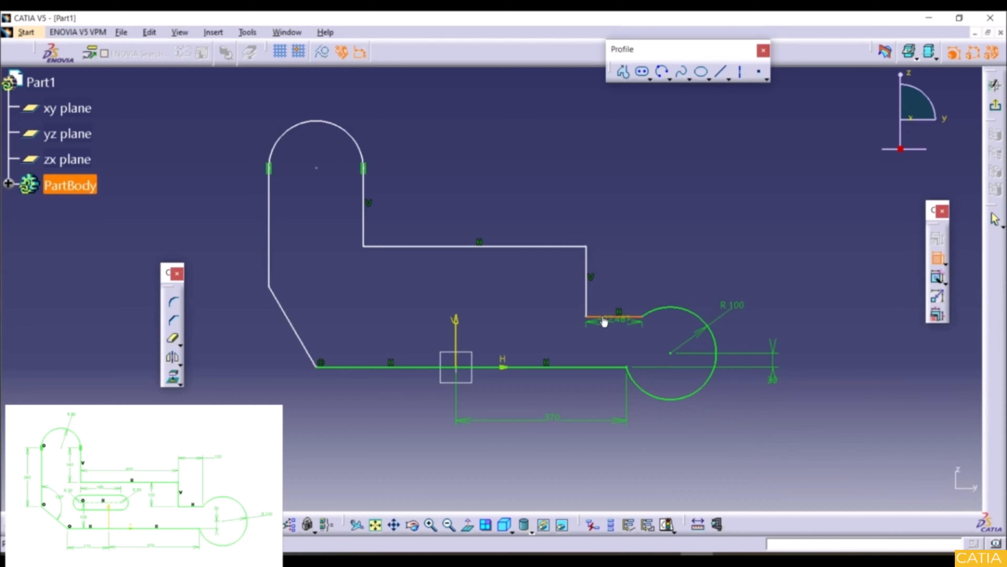
{"action": "left_click", "coordinate": [611, 333]}
{"action": "double_click", "coordinate": [613, 337]}
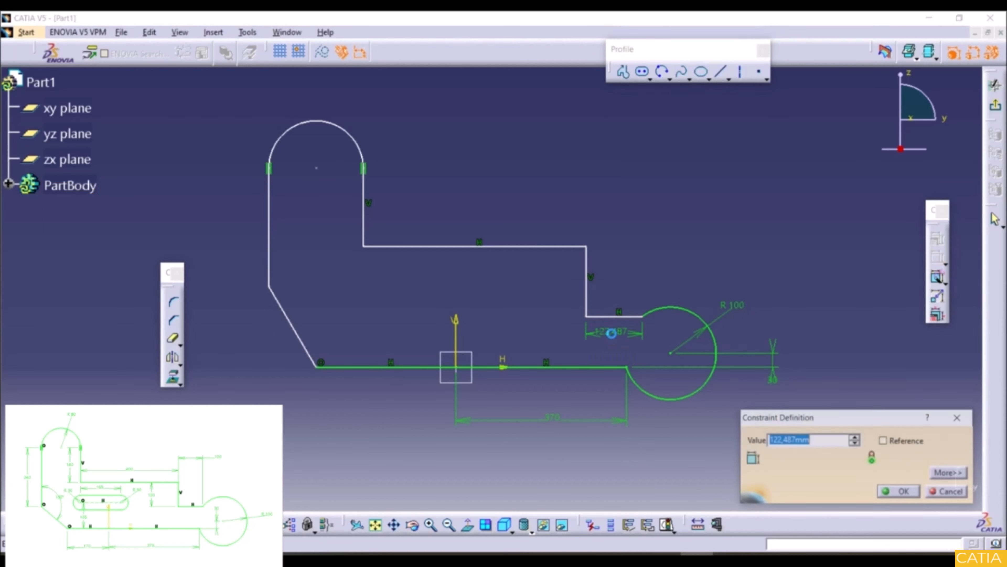
{"action": "type", "text": "100"}
{"action": "key", "text": "Return"}
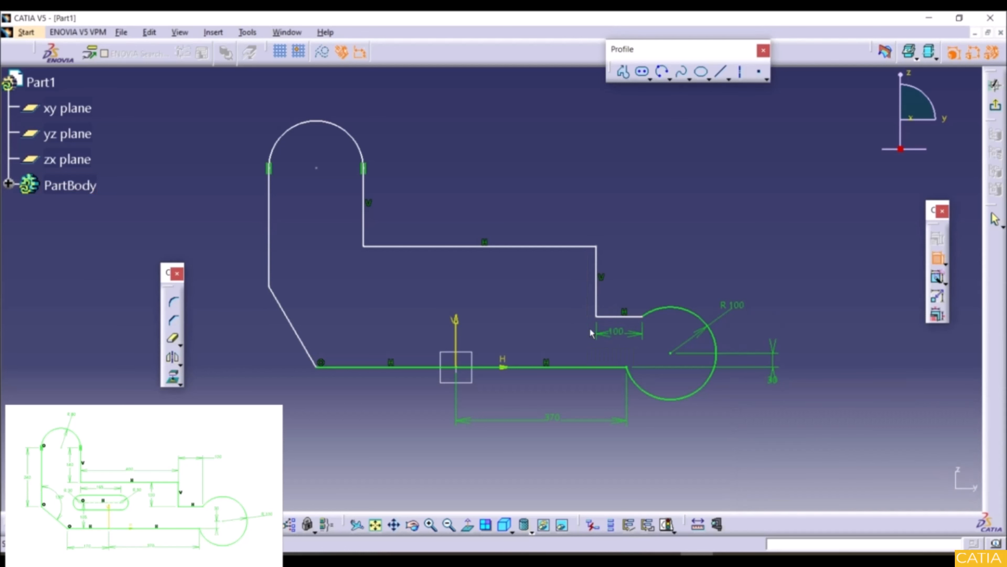
Step: Constrain the length of the vertical step line between the two upper horizontal edges to 100 mm
{"action": "left_click", "coordinate": [596, 301]}
{"action": "left_click", "coordinate": [560, 292]}
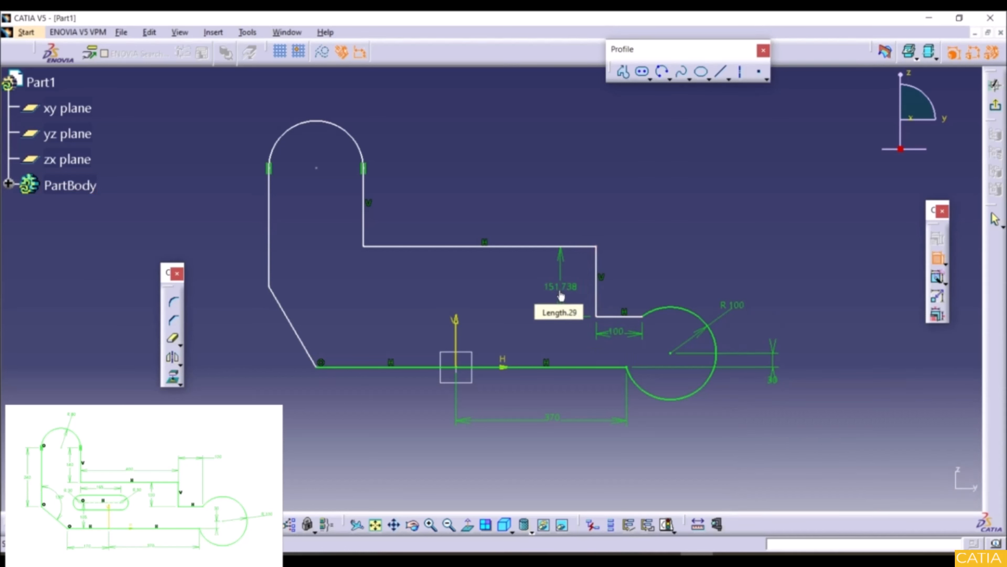
{"action": "double_click", "coordinate": [560, 294]}
{"action": "type", "text": "100"}
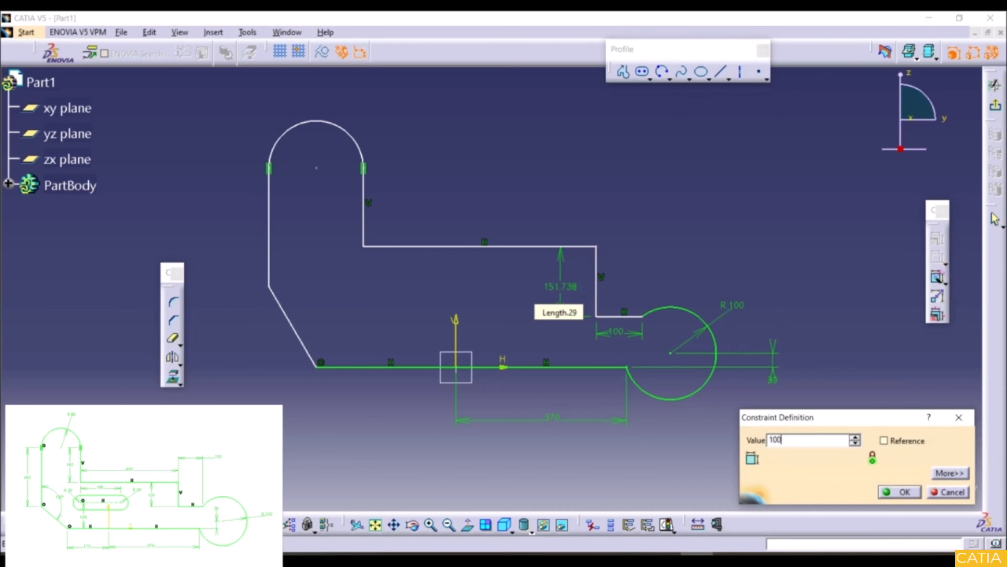
{"action": "key", "text": "Return"}
Step: Constrain the length of the long upper horizontal line to 400 mm
{"action": "left_click", "coordinate": [454, 272]}
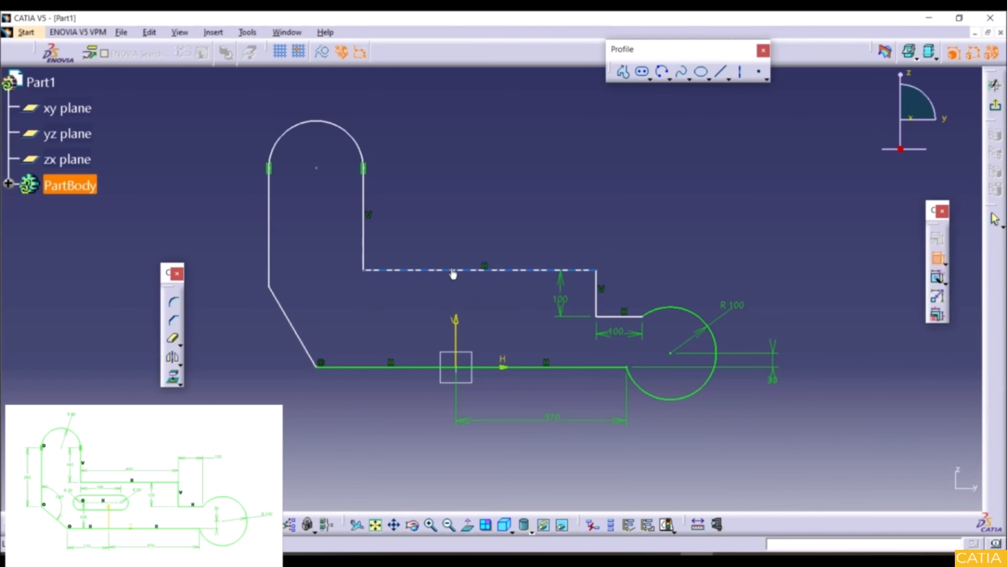
{"action": "left_click", "coordinate": [463, 250]}
{"action": "double_click", "coordinate": [463, 247]}
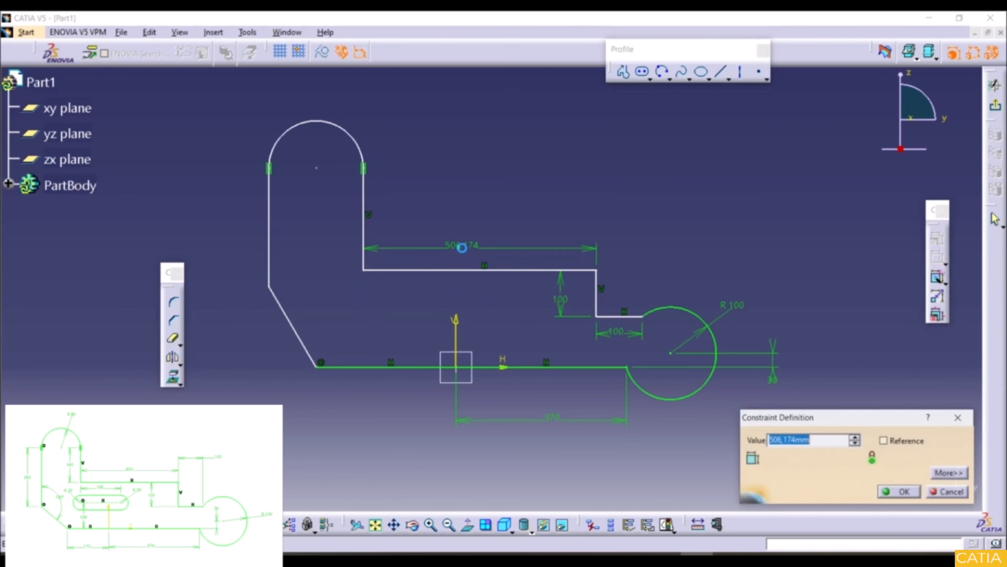
{"action": "type", "text": "400"}
{"action": "key", "text": "Return"}
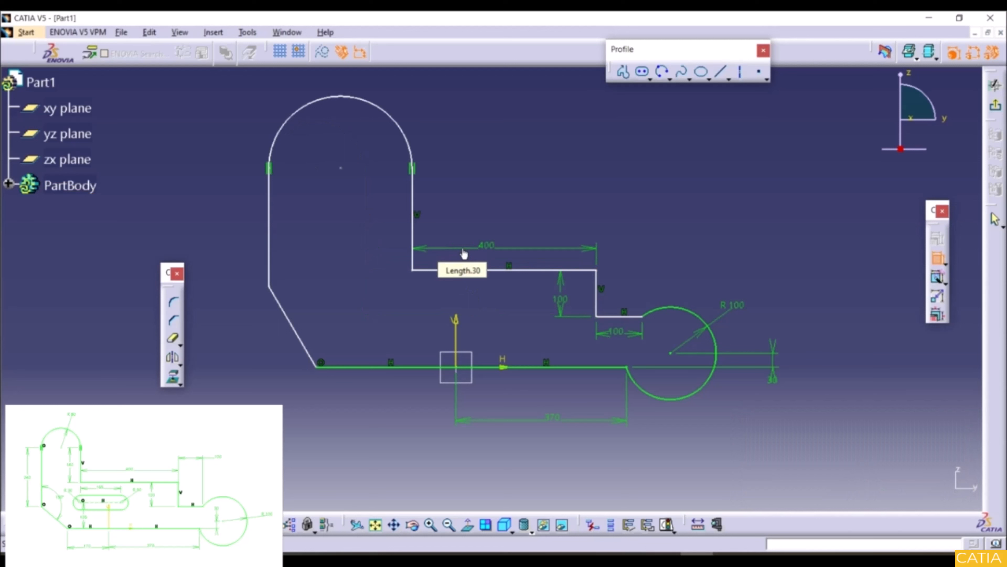
Step: Constrain the vertical line between the long upper edge and the semicircle to 140 mm
{"action": "left_click", "coordinate": [413, 233]}
{"action": "left_click", "coordinate": [393, 232]}
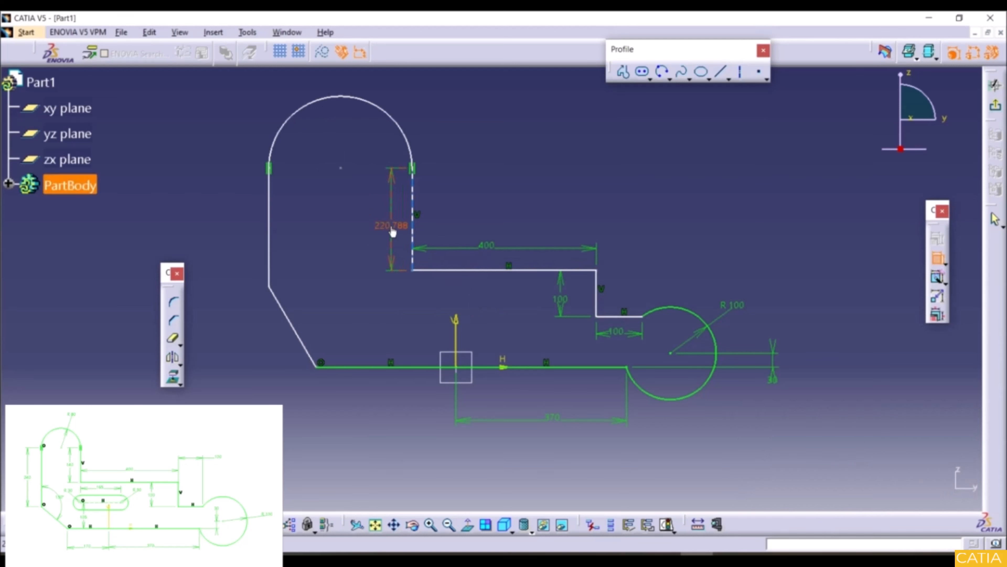
{"action": "double_click", "coordinate": [392, 232]}
{"action": "type", "text": "140"}
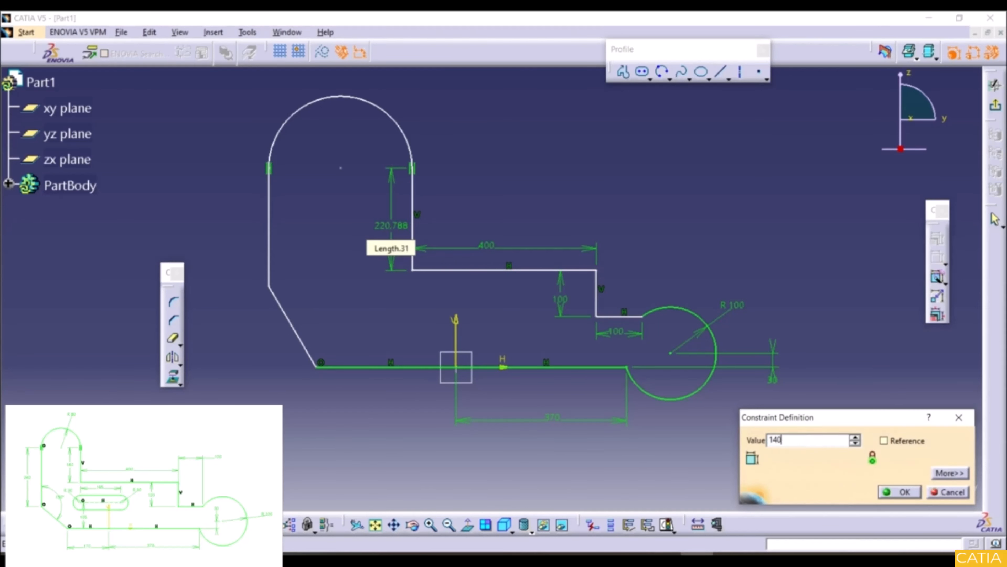
{"action": "key", "text": "Return"}
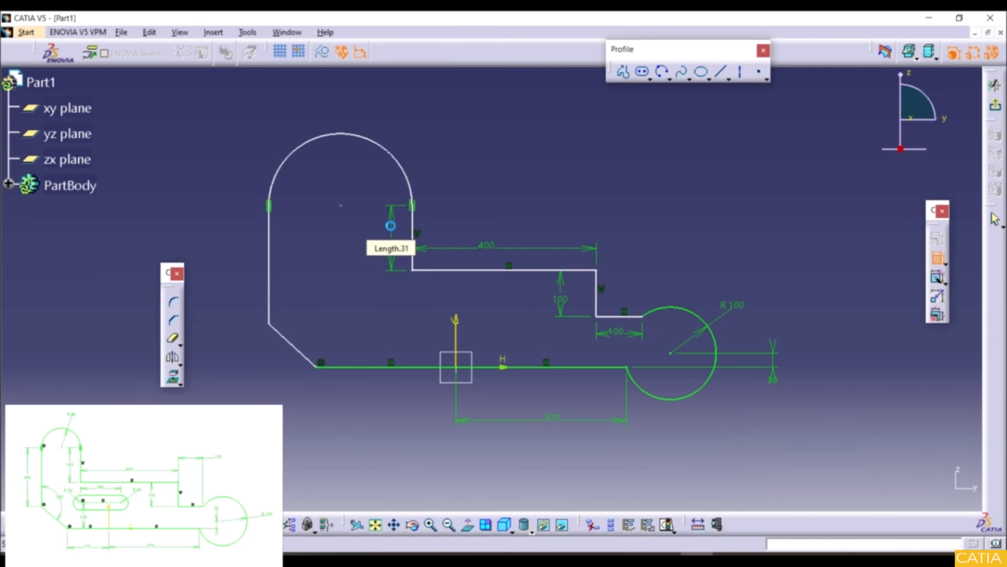
Step: Constrain the length of the base line on the left of the origin to 170 mm
{"action": "left_click", "coordinate": [361, 368]}
{"action": "left_click", "coordinate": [366, 413]}
{"action": "double_click", "coordinate": [369, 412]}
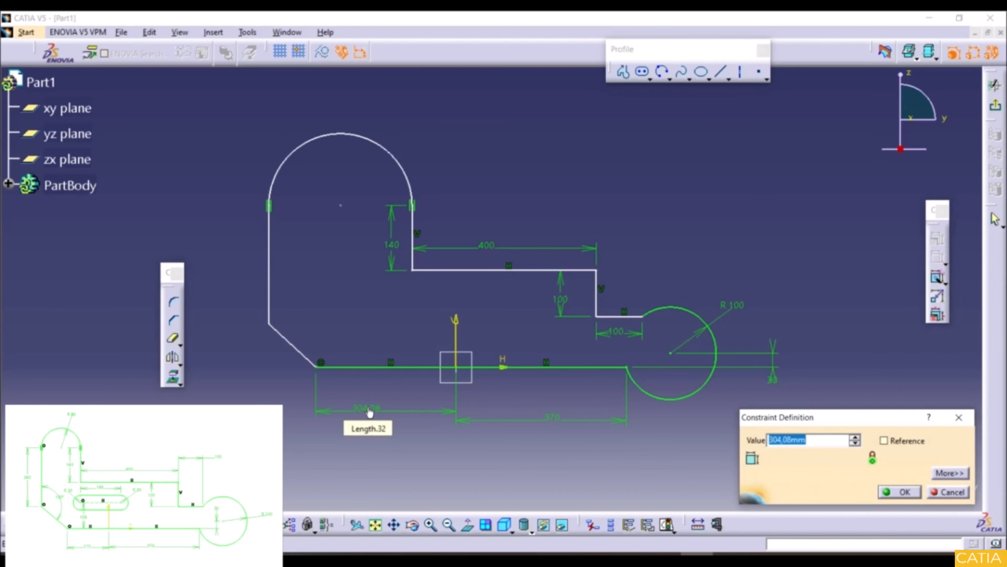
{"action": "type", "text": "170"}
{"action": "key", "text": "Return"}
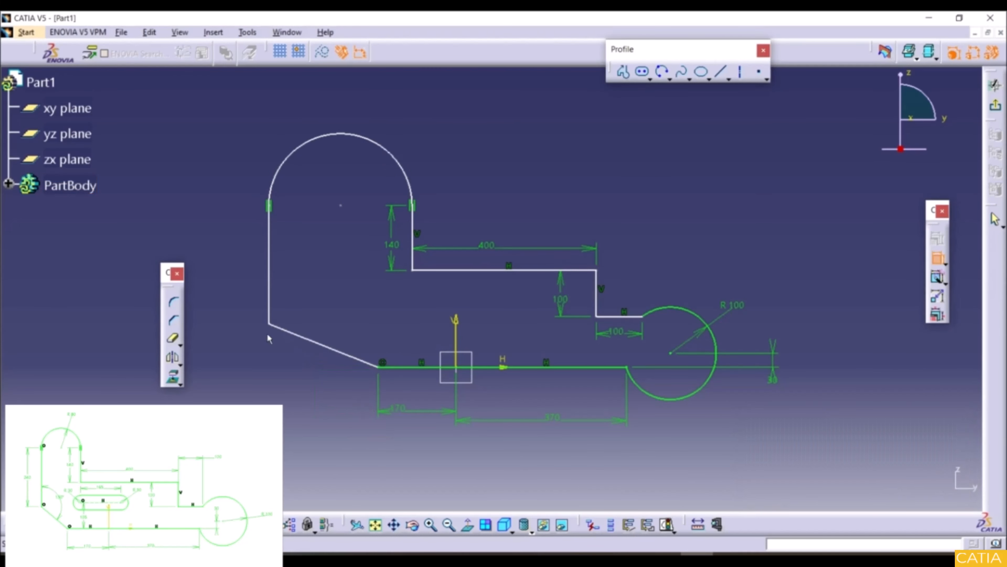
Step: Constrain the radius of the semicircle atop the upright to 80 mm
{"action": "left_click", "coordinate": [370, 144]}
{"action": "left_click", "coordinate": [396, 116]}
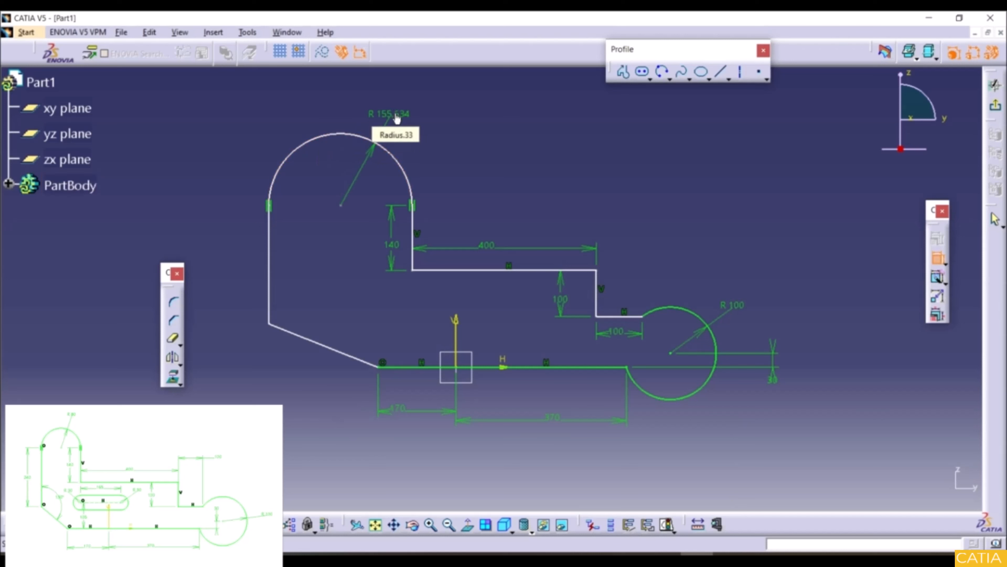
{"action": "double_click", "coordinate": [396, 119]}
{"action": "type", "text": "80"}
{"action": "key", "text": "Return"}
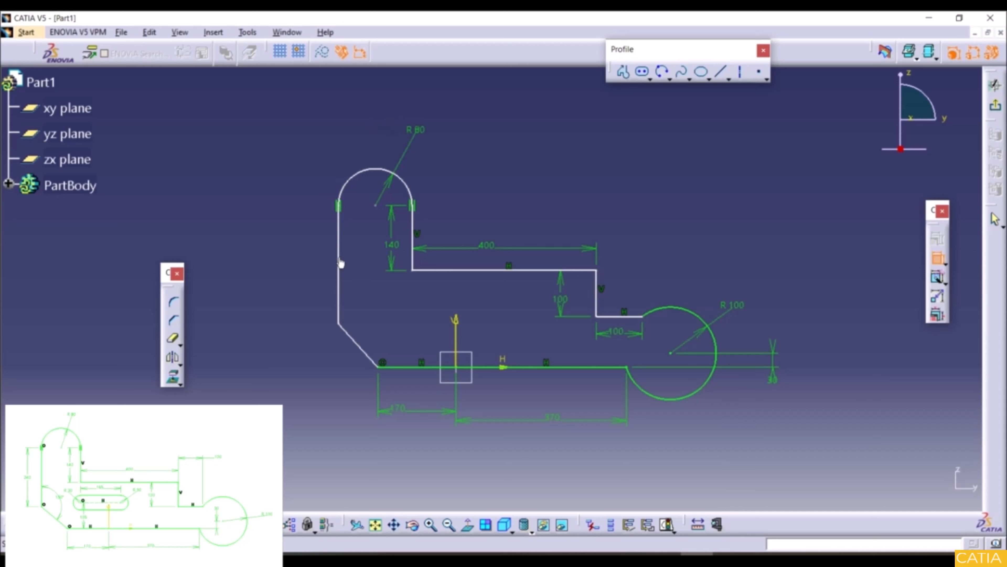
Step: Constrain the length of the profile's outer vertical line below the semicircle to 240 mm
{"action": "left_click", "coordinate": [339, 264]}
{"action": "left_click", "coordinate": [310, 262]}
{"action": "double_click", "coordinate": [309, 261]}
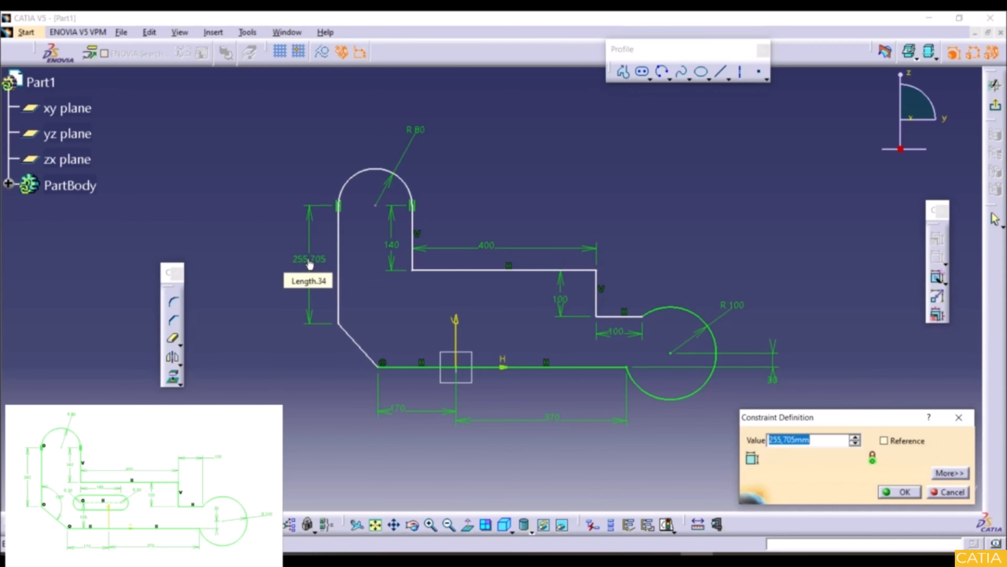
{"action": "type", "text": "240"}
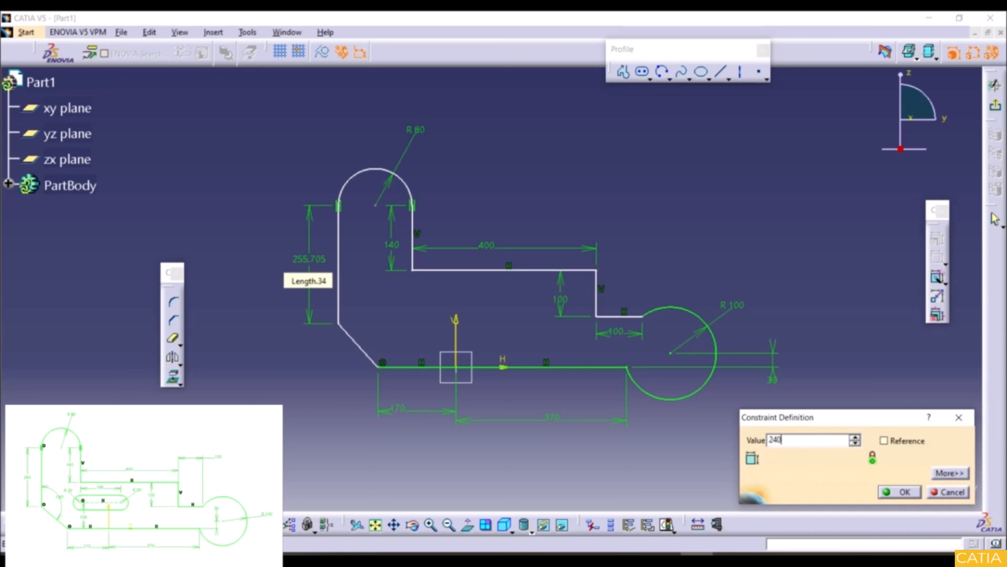
{"action": "key", "text": "Return"}
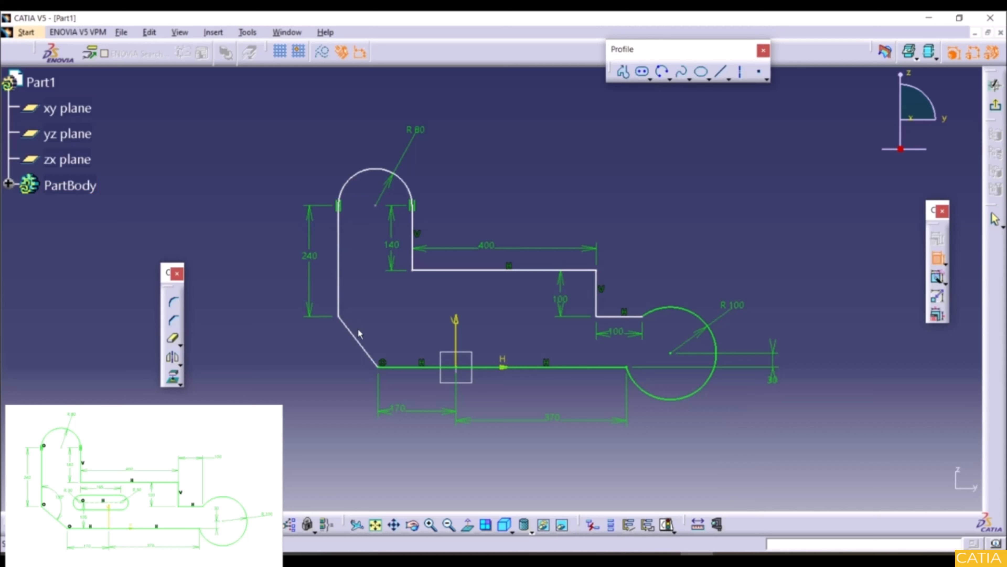
Step: Constrain the angle between the slanted lower edge and the adjoining 240 mm line to 130°
{"action": "left_click", "coordinate": [356, 338]}
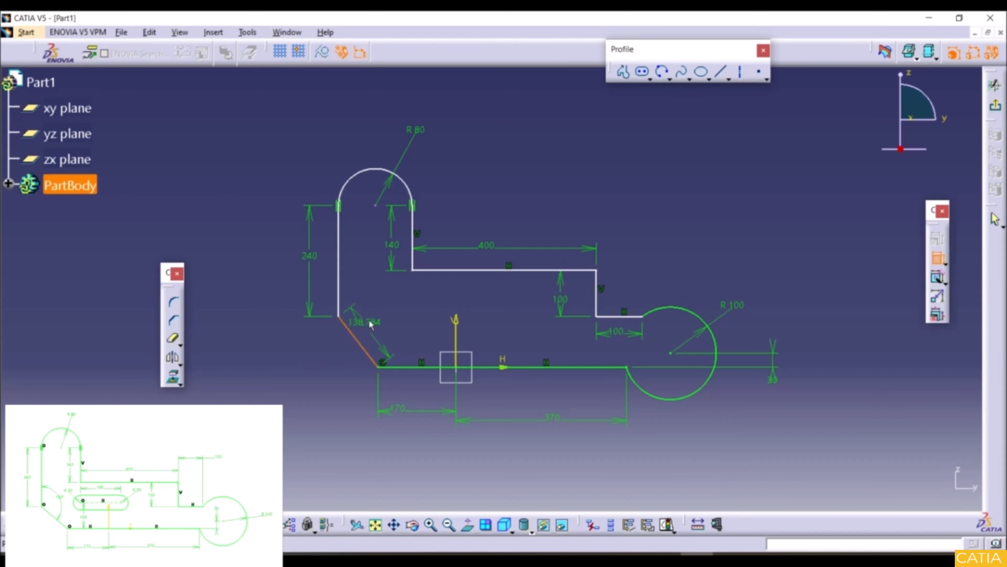
{"action": "left_click", "coordinate": [339, 293]}
{"action": "double_click", "coordinate": [372, 303]}
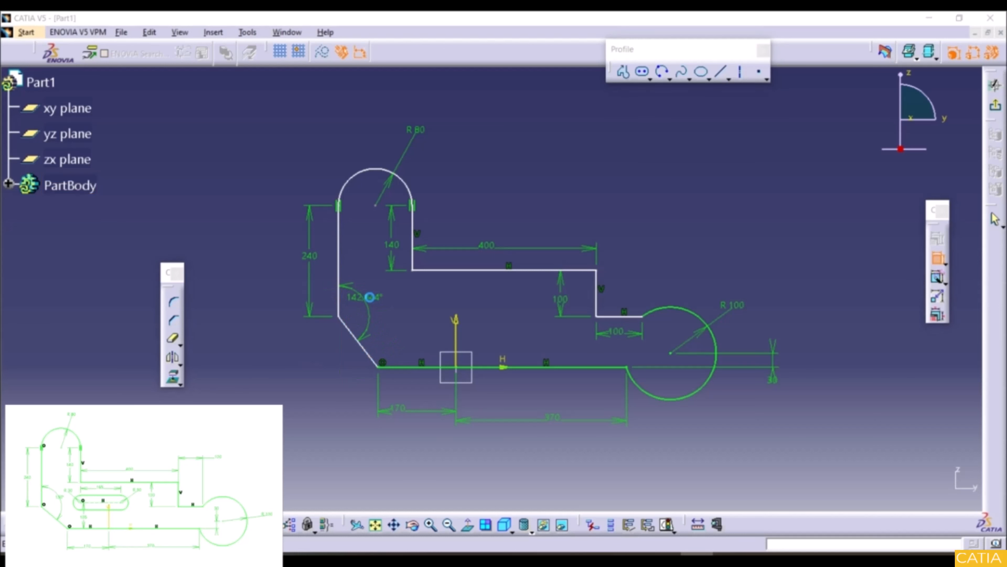
{"action": "type", "text": "130"}
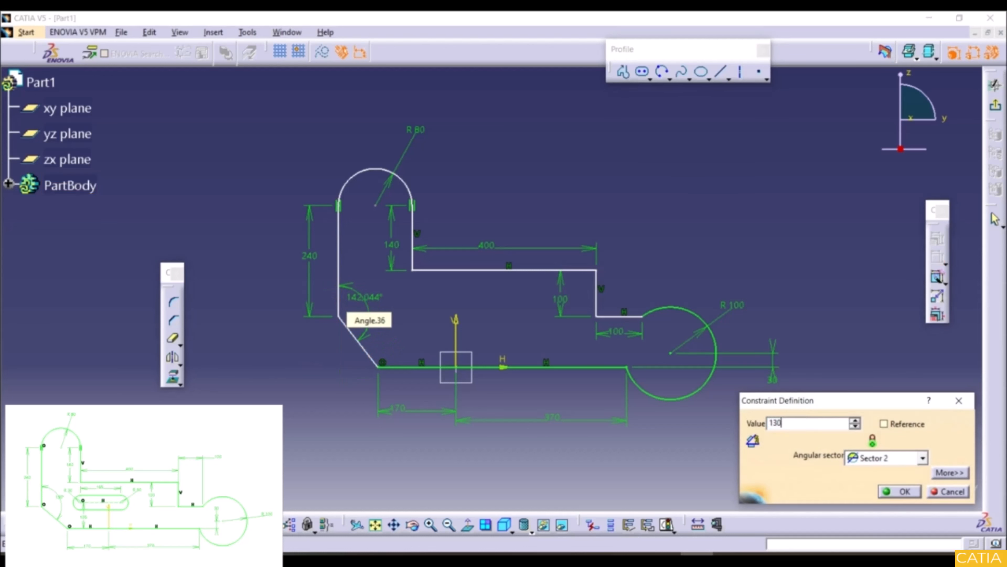
{"action": "key", "text": "Return"}
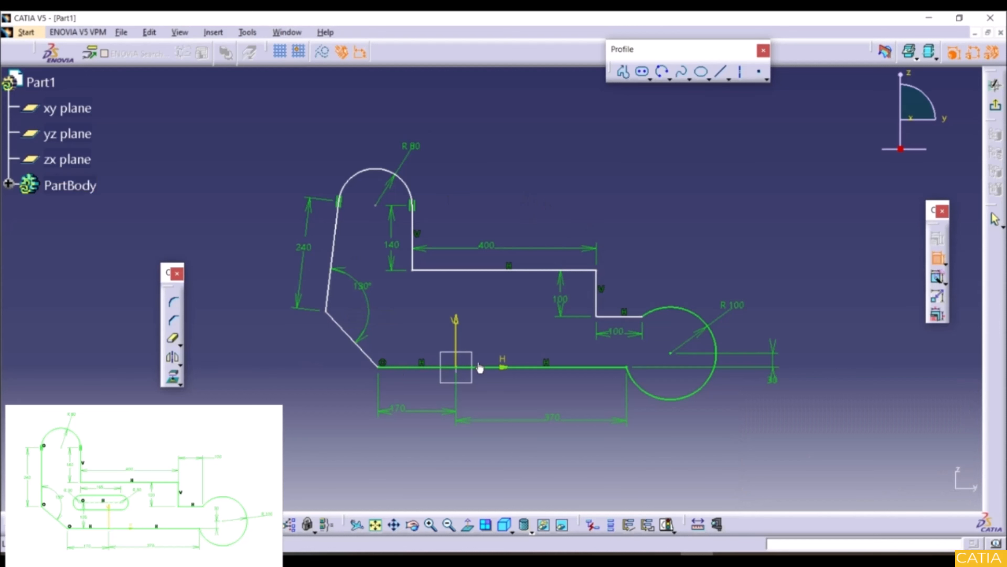
Step: Apply a Vertical constraint to the tilted 240 mm line
{"action": "left_click", "coordinate": [336, 241]}
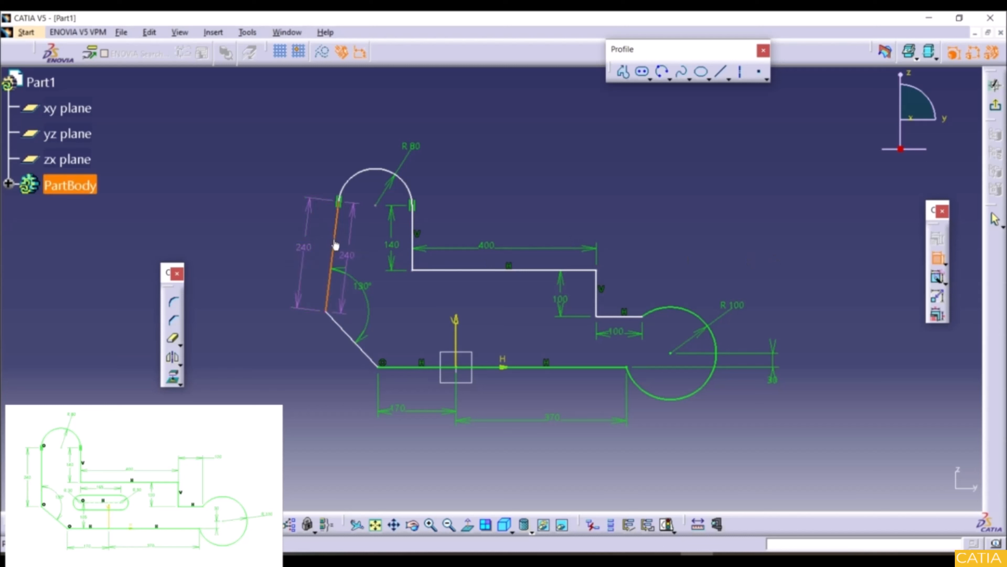
{"action": "right_click", "coordinate": [357, 244]}
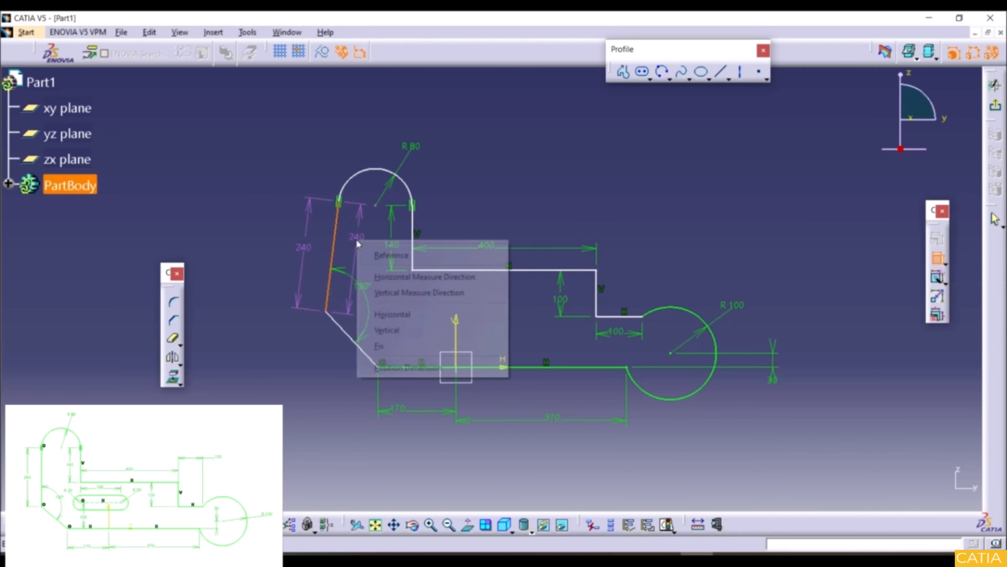
{"action": "left_click", "coordinate": [397, 330]}
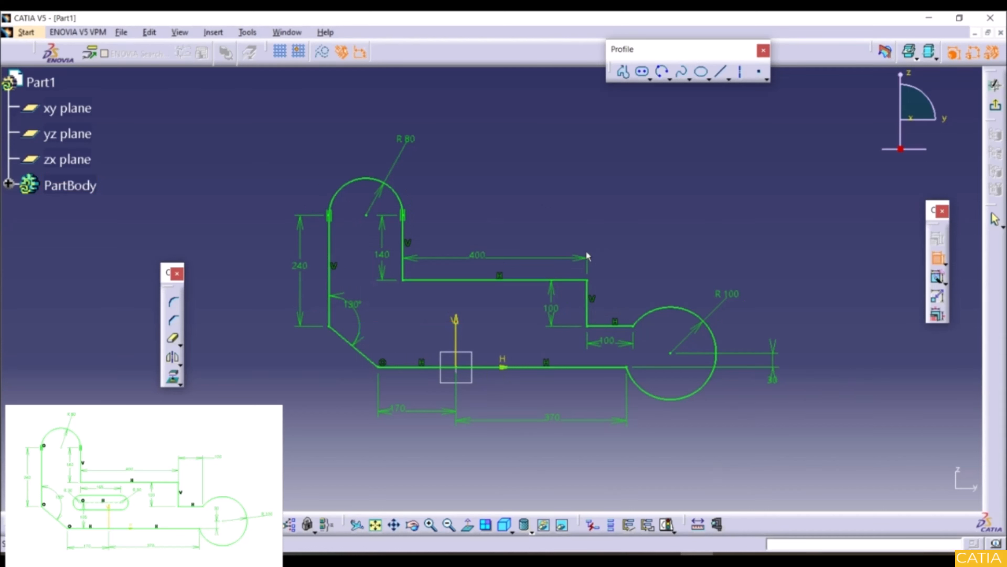
Step: Draw a horizontal elongated hole inside the profile above the origin, about 214 mm between centers with a half-width of about 45 mm
{"action": "middle_click_drag", "start_coordinate": [465, 314], "coordinate": [451, 296], "text": "ctrl"}
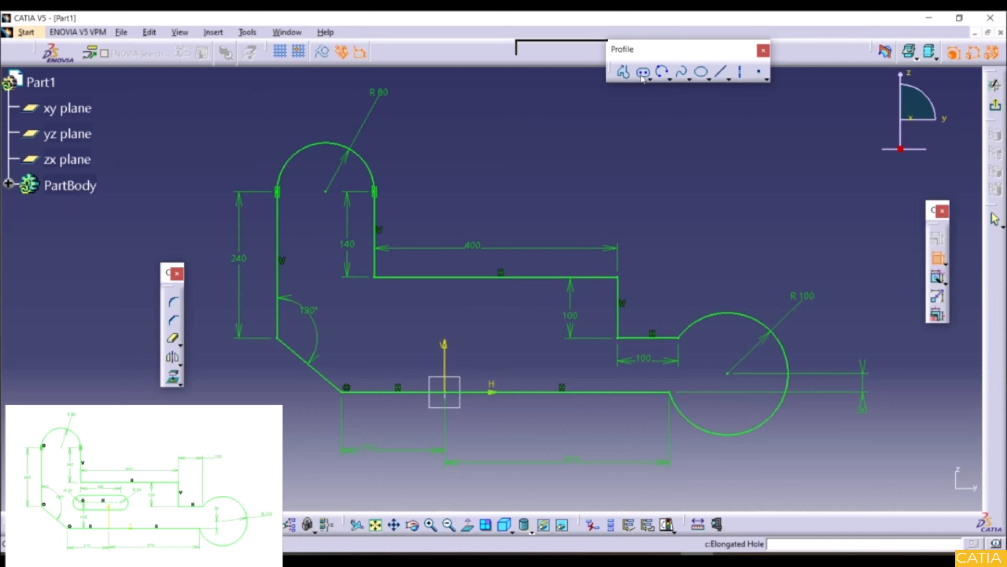
{"action": "left_click", "coordinate": [651, 79]}
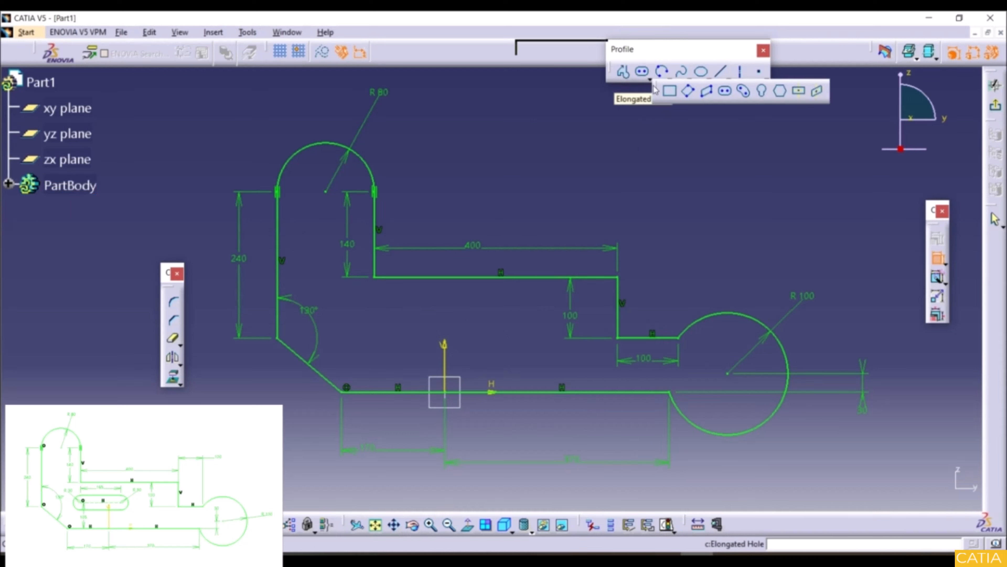
{"action": "left_click", "coordinate": [726, 95]}
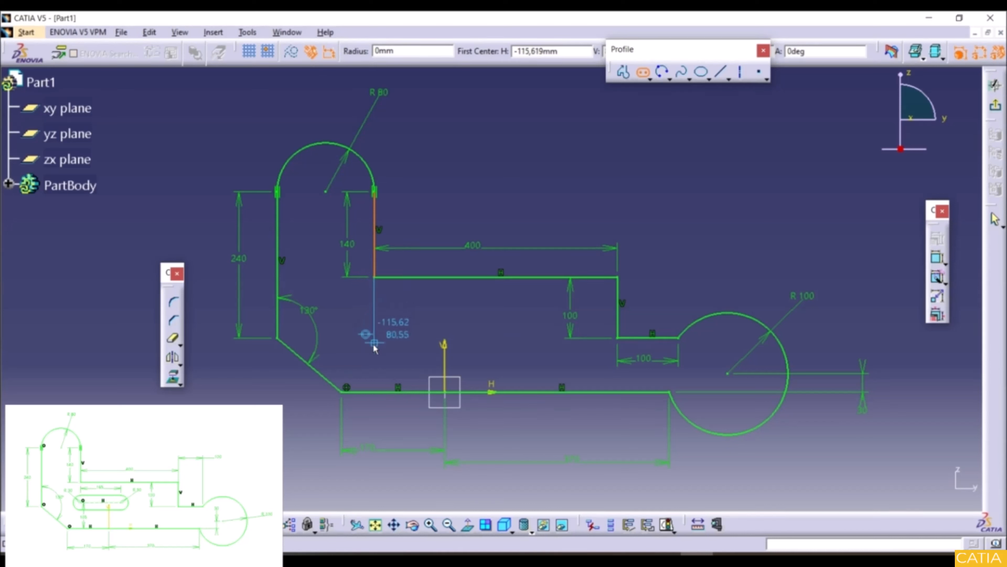
{"action": "left_click", "coordinate": [374, 321]}
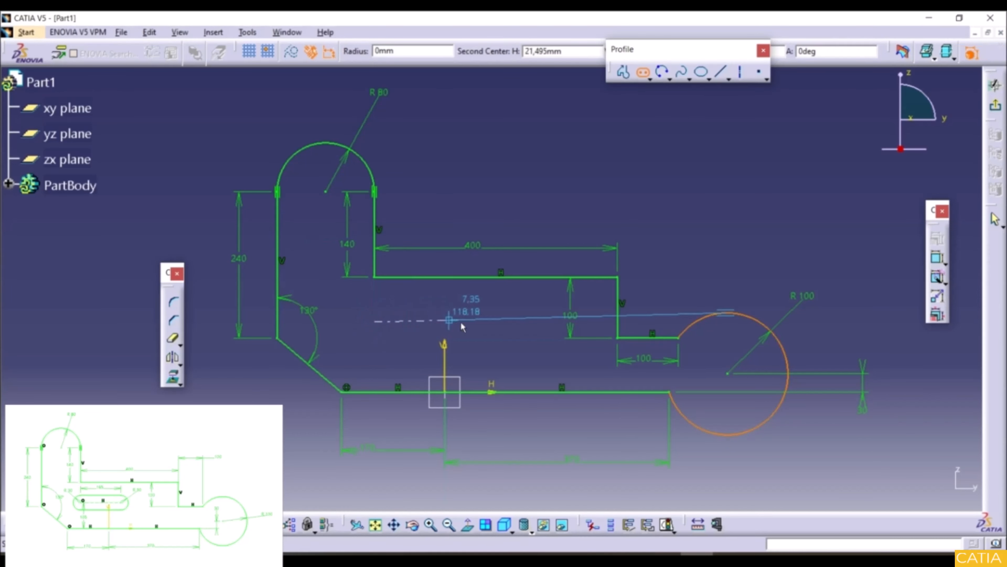
{"action": "left_click", "coordinate": [504, 322]}
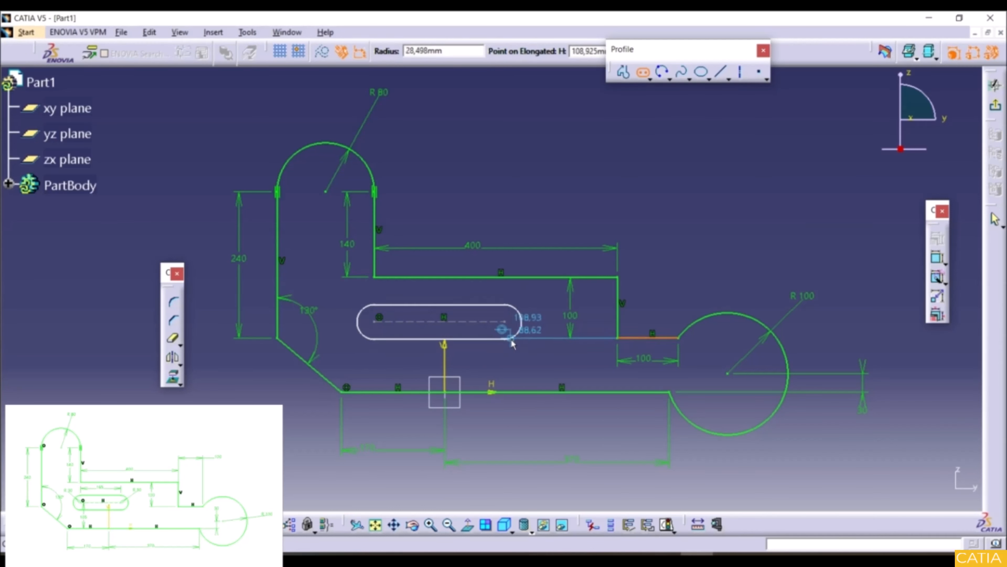
{"action": "left_click", "coordinate": [514, 350]}
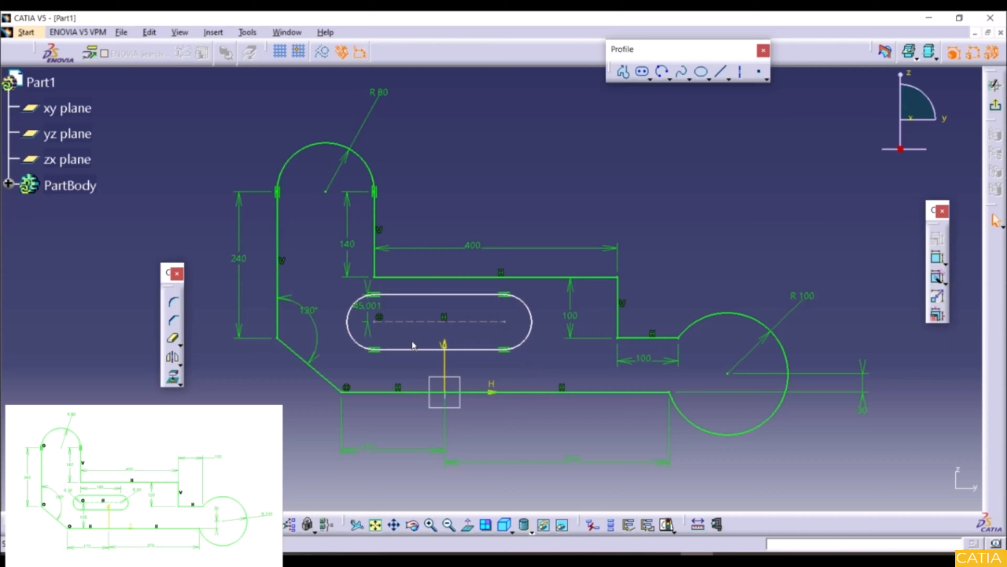
Step: Set the elongated hole's half-width to 30 mm and move that dimension outside the slot, toward the angle dimension
{"action": "left_click", "coordinate": [373, 310]}
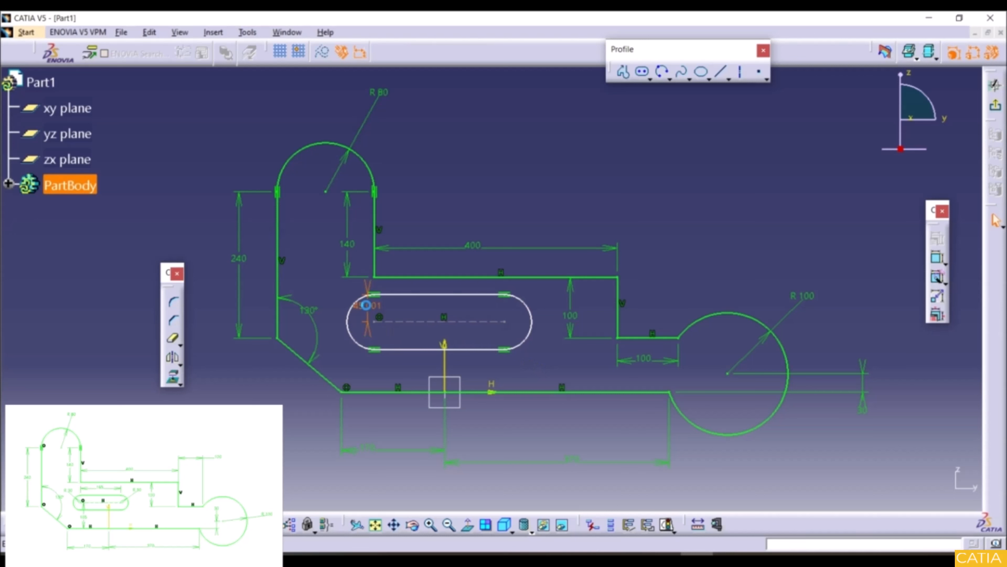
{"action": "double_click", "coordinate": [367, 305]}
{"action": "type", "text": "30"}
{"action": "key", "text": "Return"}
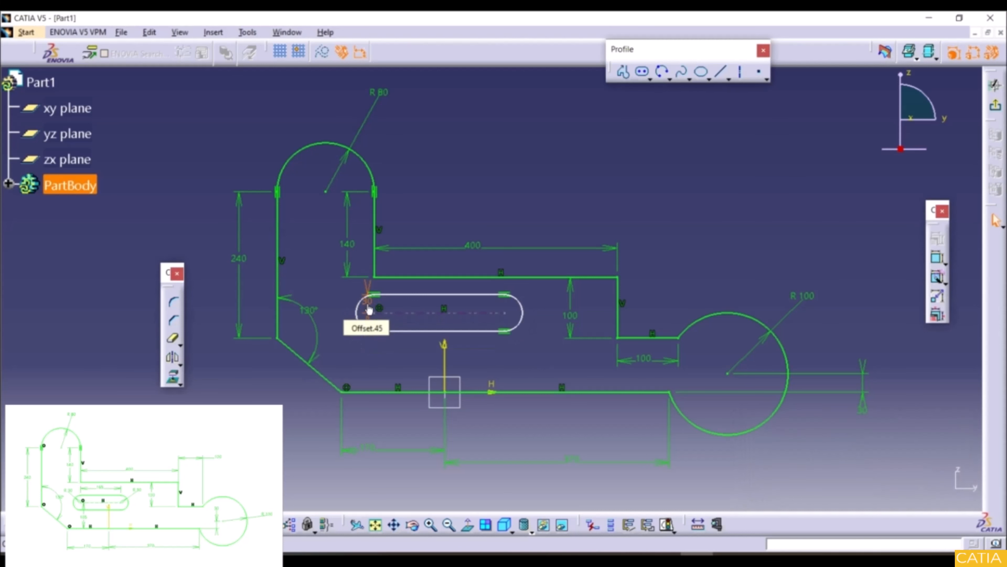
{"action": "left_click_drag", "start_coordinate": [373, 286], "coordinate": [324, 288]}
{"action": "left_click", "coordinate": [355, 359]}
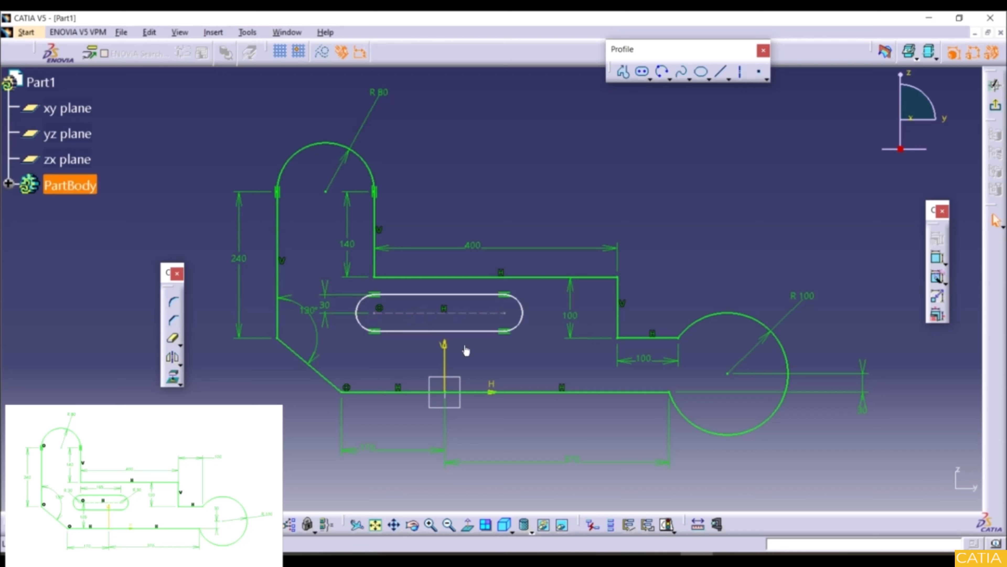
Step: Constrain the distance from the elongated hole's centerline to the base line to 105 mm
{"action": "left_click", "coordinate": [938, 259]}
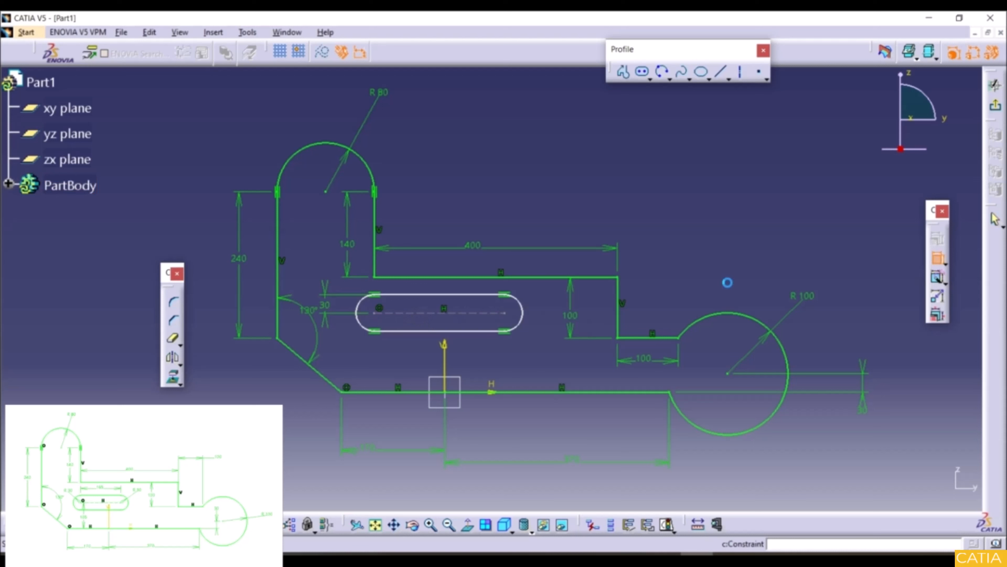
{"action": "left_click", "coordinate": [393, 320]}
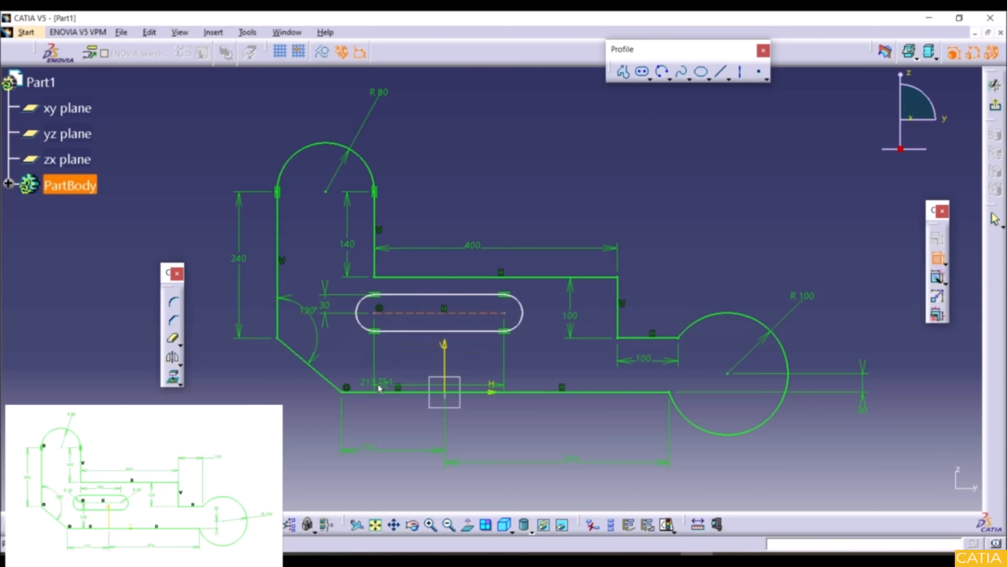
{"action": "left_click", "coordinate": [375, 392]}
{"action": "left_click", "coordinate": [368, 355]}
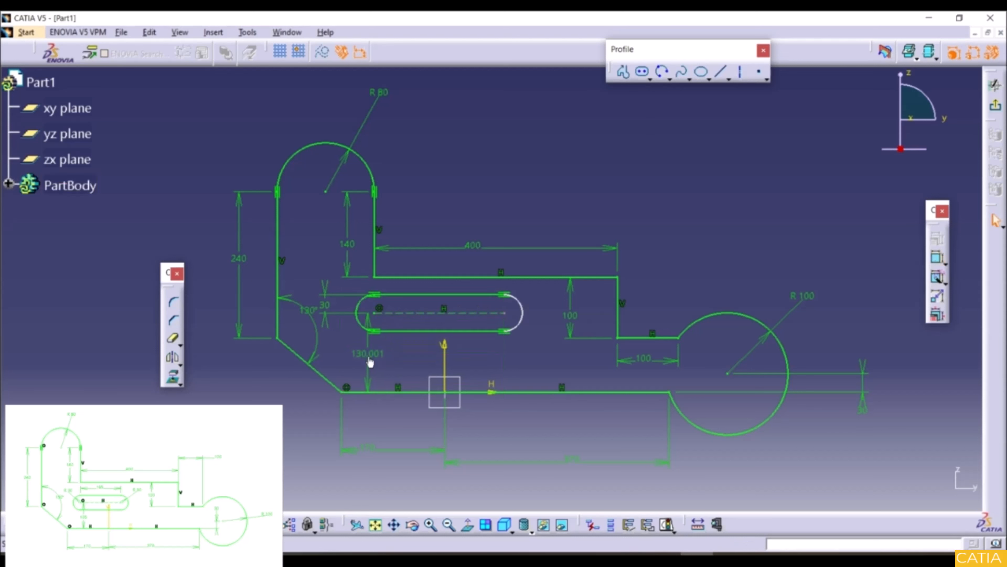
{"action": "double_click", "coordinate": [370, 360]}
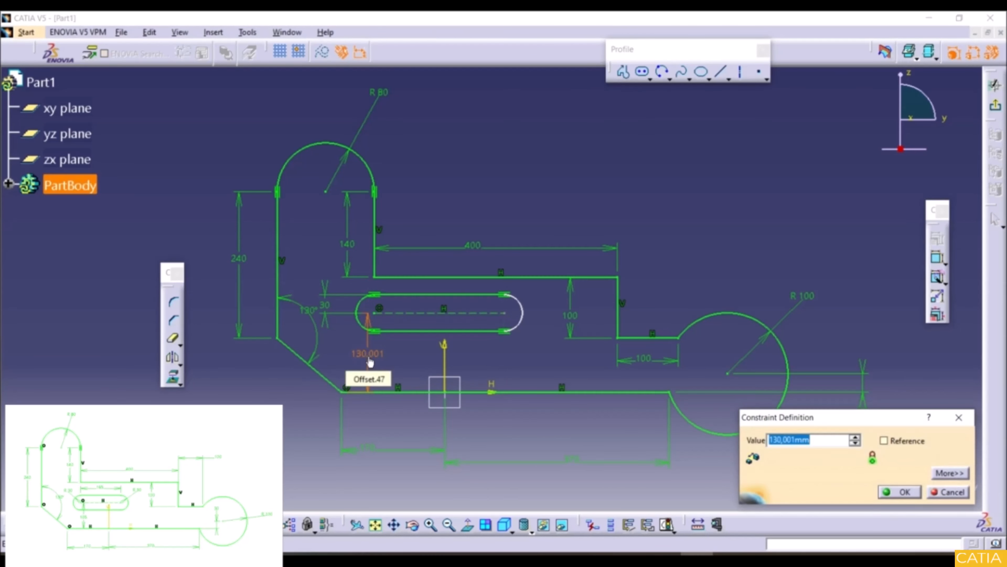
{"action": "type", "text": "105"}
{"action": "key", "text": "Return"}
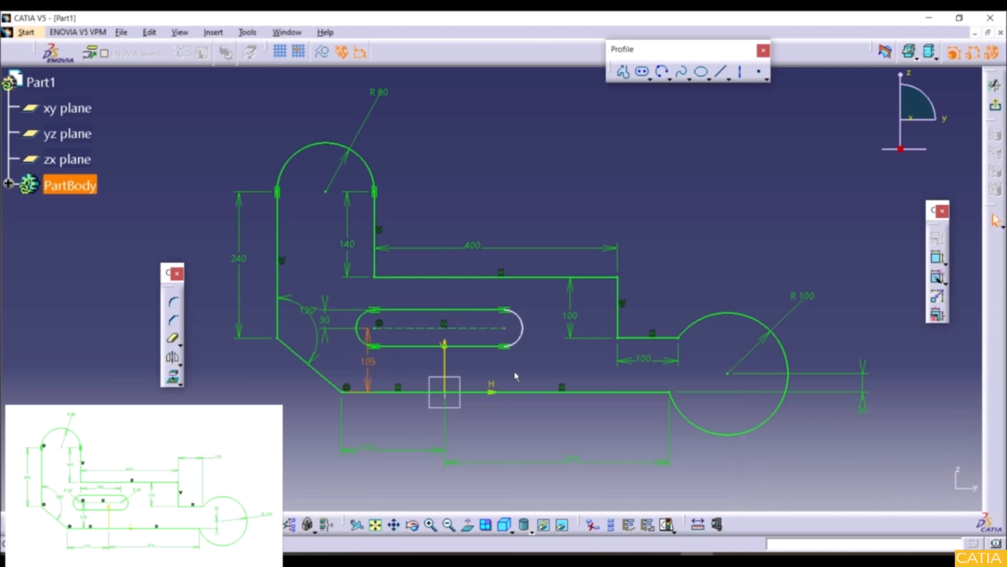
Step: Constrain the length of the elongated hole's upper straight edge to 165 mm
{"action": "left_click", "coordinate": [531, 342]}
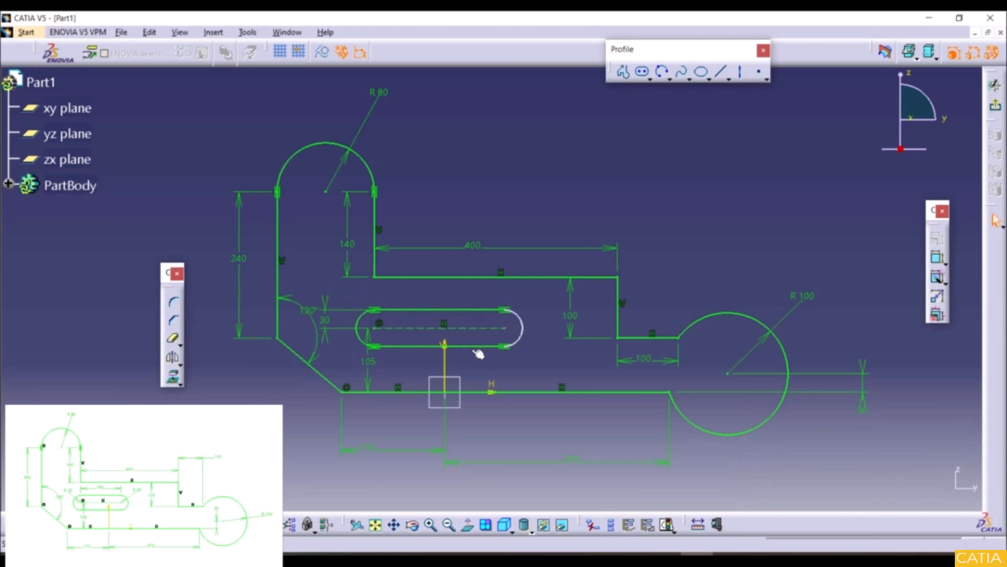
{"action": "left_click", "coordinate": [408, 310]}
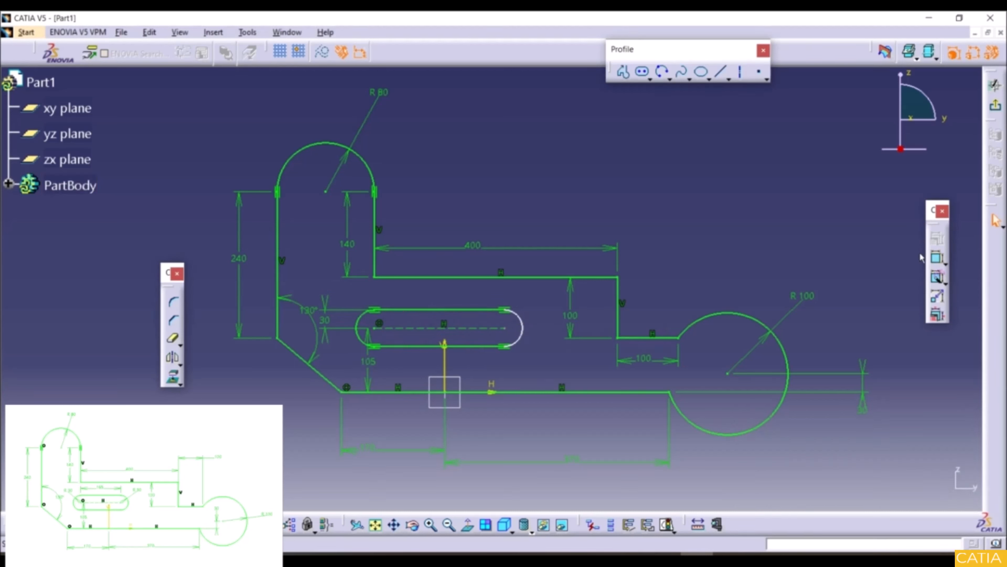
{"action": "left_click", "coordinate": [481, 311]}
{"action": "double_click", "coordinate": [444, 292]}
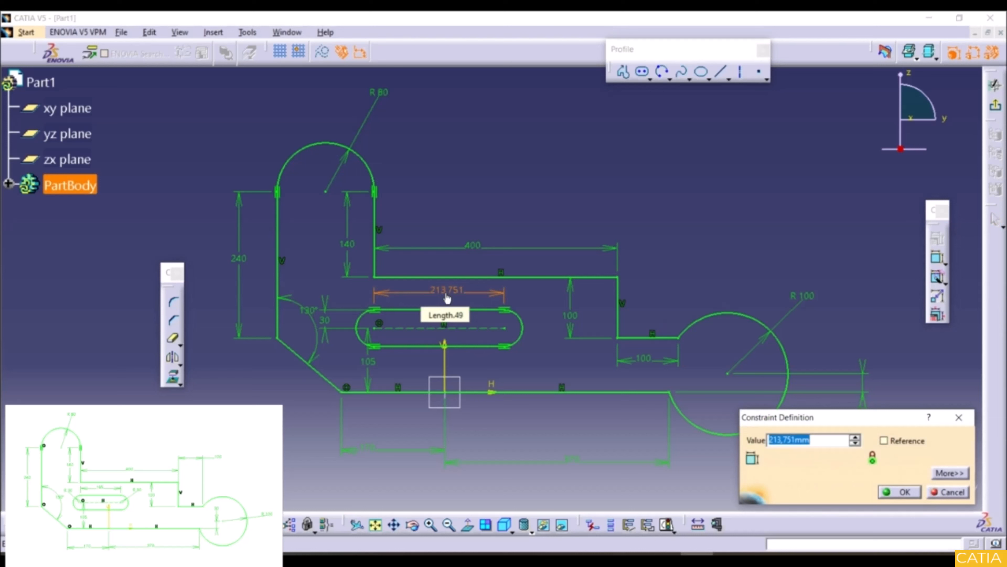
{"action": "type", "text": "165"}
{"action": "key", "text": "Return"}
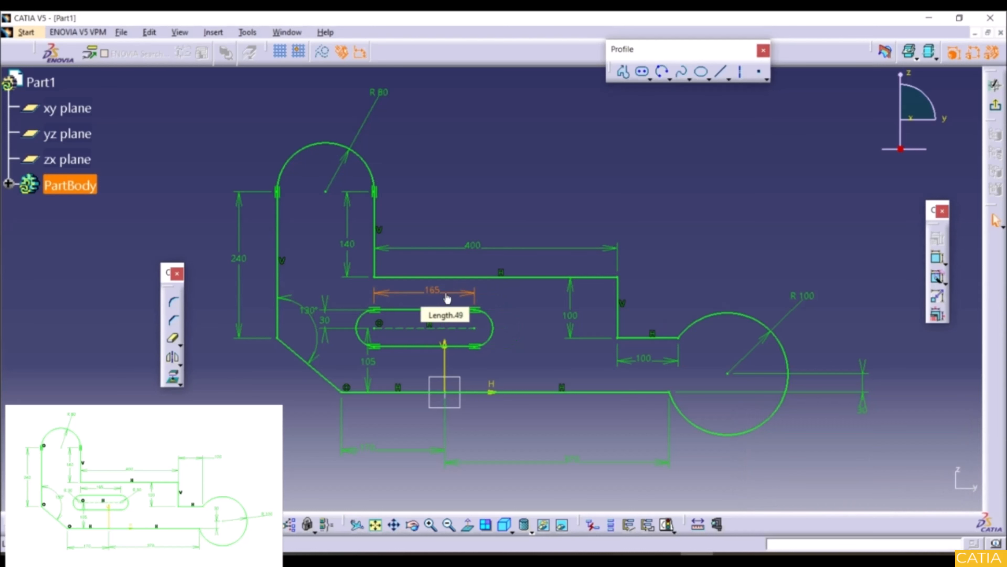
{"action": "left_click", "coordinate": [511, 178]}
{"action": "middle_click_drag", "start_coordinate": [509, 176], "coordinate": [522, 220]}
{"action": "scroll", "coordinate": [522, 221], "scroll_direction": "up", "scroll_amount": 1}
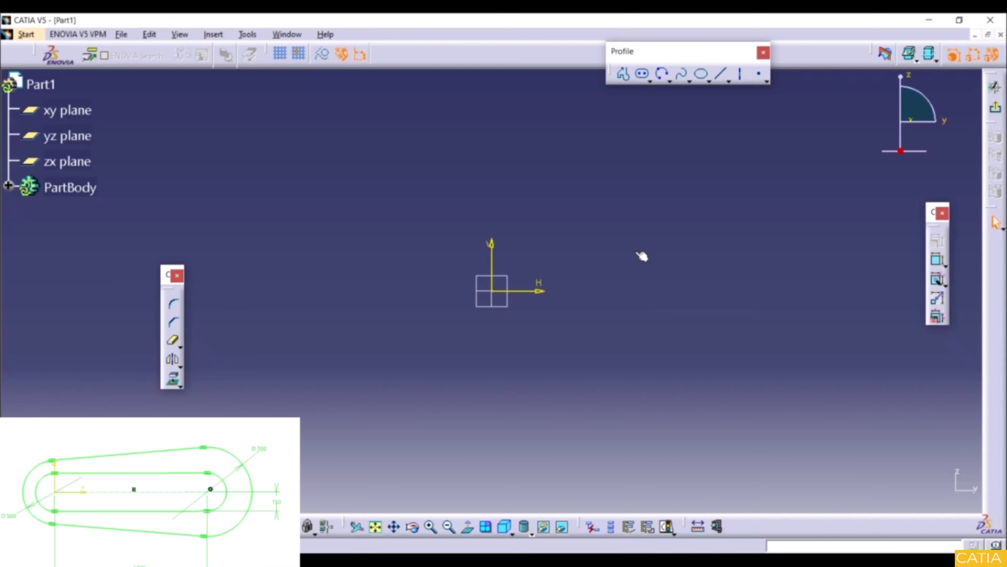
Step: Draw a circle centered on the origin in the empty sketch, with its edge point on the vertical axis
{"action": "left_click", "coordinate": [670, 81]}
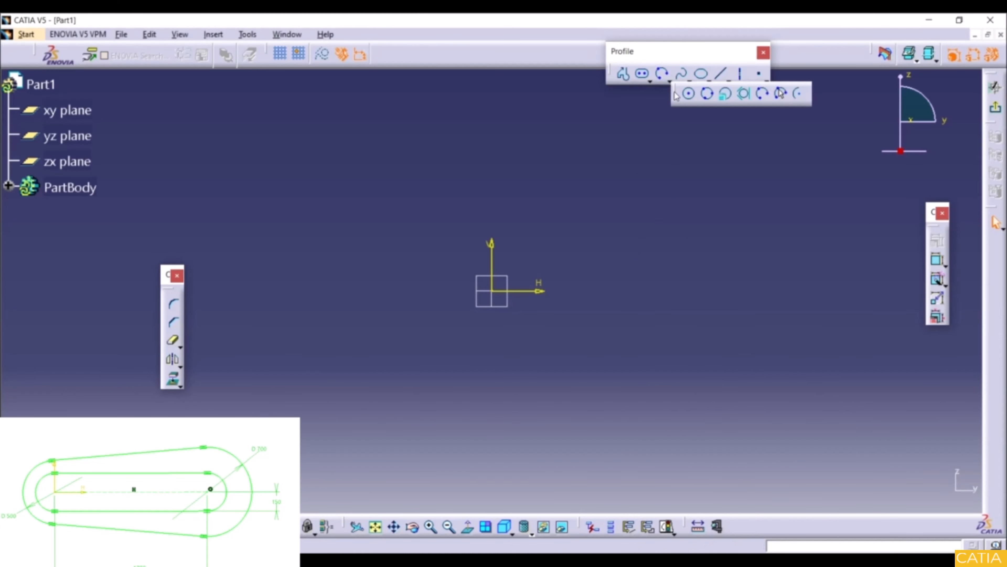
{"action": "left_click", "coordinate": [689, 95]}
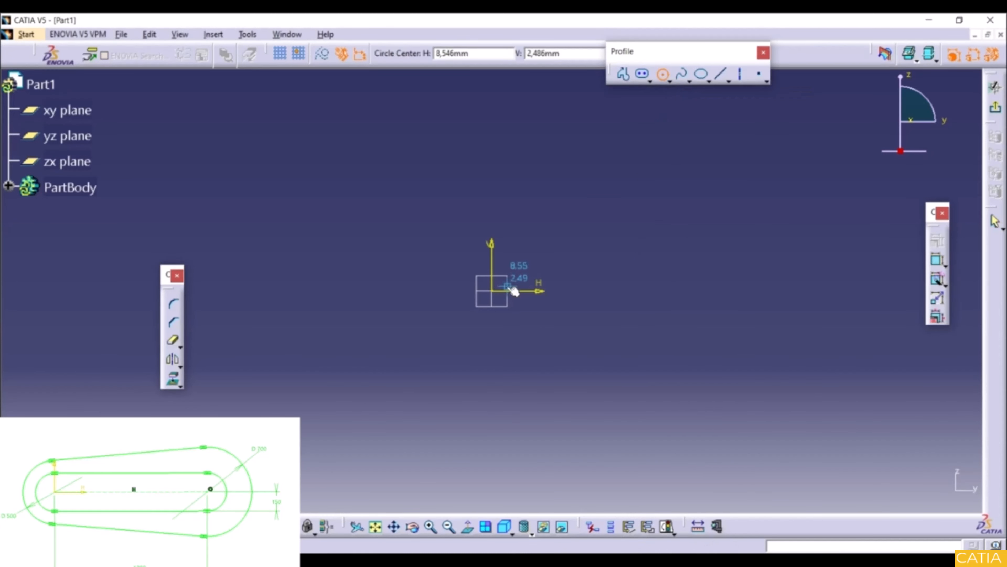
{"action": "left_click", "coordinate": [492, 291]}
{"action": "left_click", "coordinate": [493, 221]}
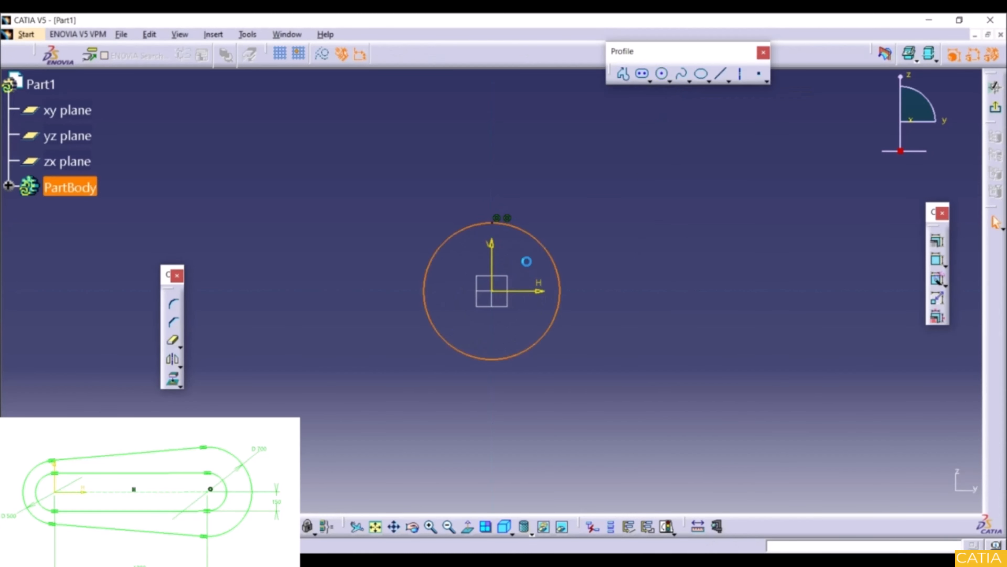
Step: Draw a larger second circle centered on the positive horizontal axis, passing through about (184, 59) mm
{"action": "left_click", "coordinate": [662, 73]}
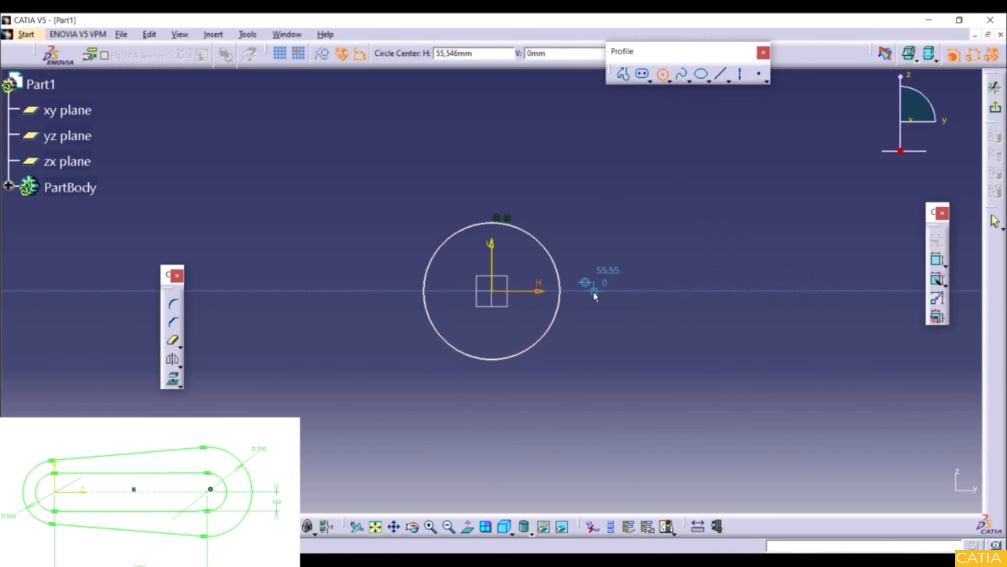
{"action": "left_click", "coordinate": [819, 291]}
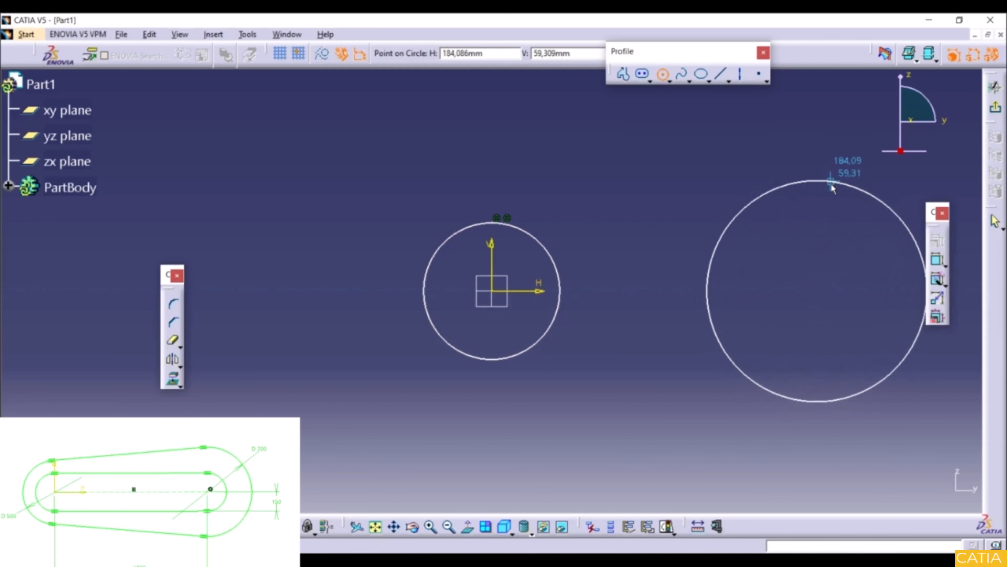
{"action": "left_click", "coordinate": [831, 182]}
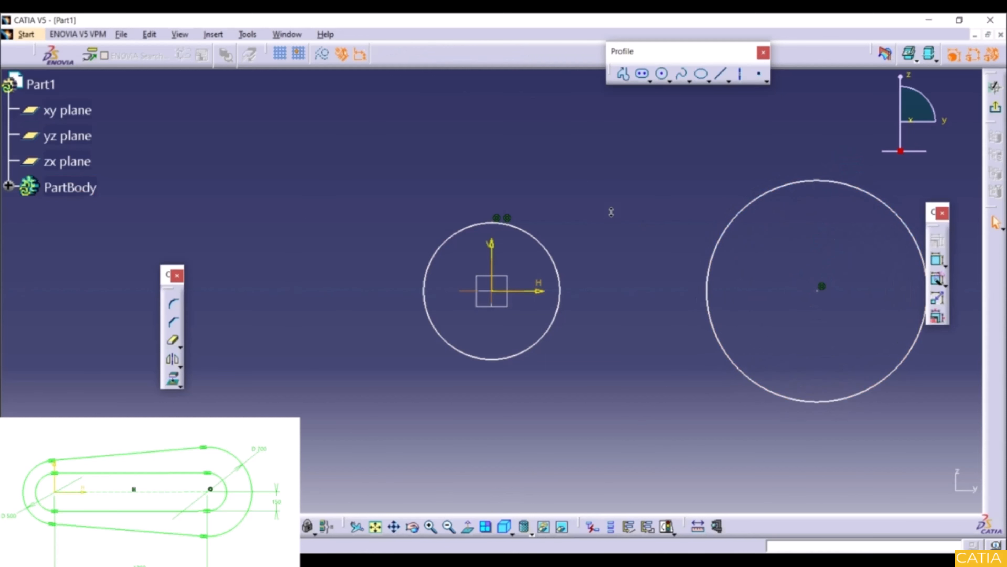
Step: Constrain the diameter of the circle centered on the origin to 500 mm
{"action": "mouse_move", "coordinate": [611, 211]}
{"action": "middle_mouse_down", "text": "ctrl"}
{"action": "mouse_move", "coordinate": [610, 233]}
{"action": "mouse_move", "coordinate": [566, 237]}
{"action": "middle_mouse_up", "text": "ctrl"}
{"action": "left_click", "coordinate": [936, 262]}
{"action": "left_click", "coordinate": [450, 242]}
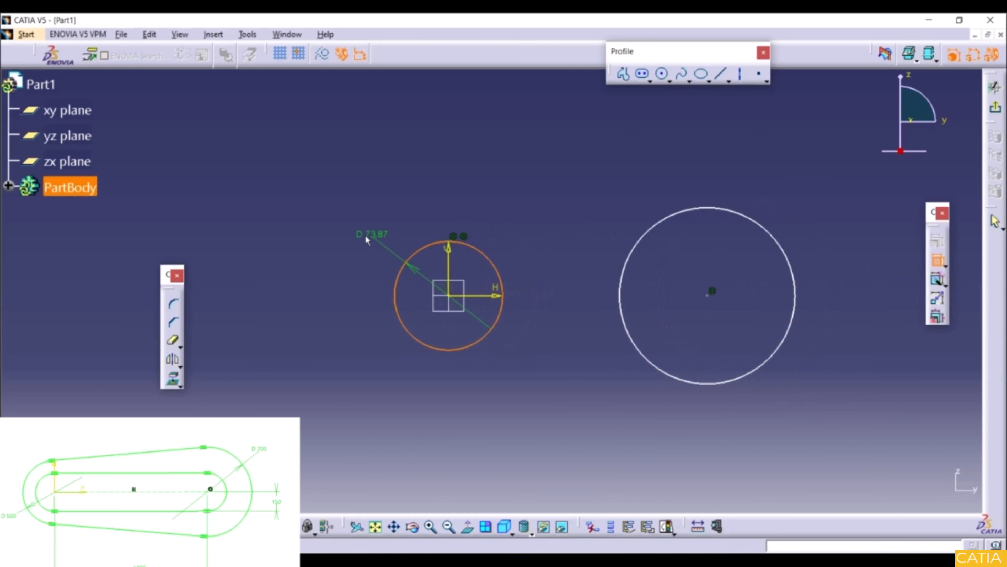
{"action": "left_click", "coordinate": [349, 236]}
{"action": "double_click", "coordinate": [349, 237]}
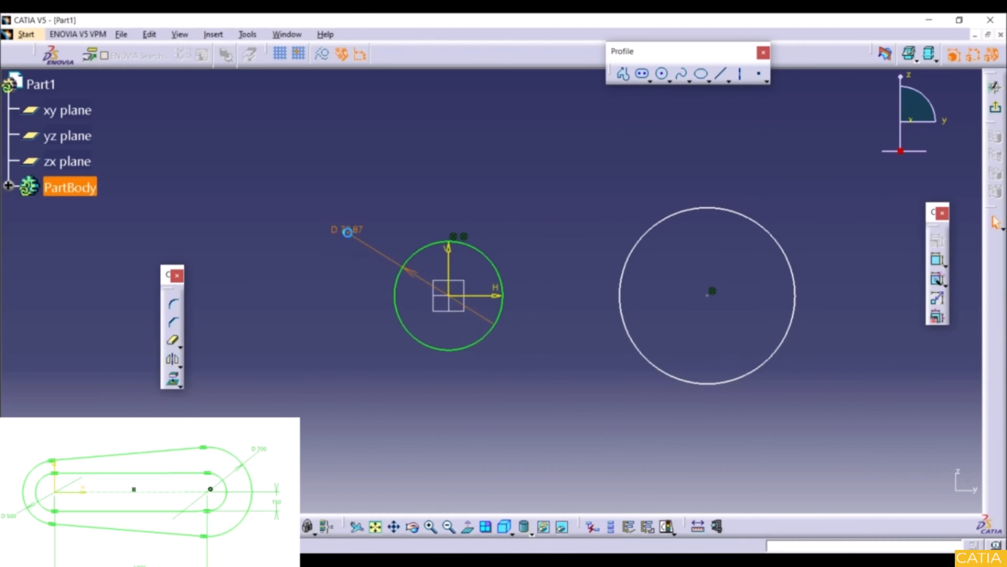
{"action": "type", "text": "500"}
{"action": "key", "text": "Return"}
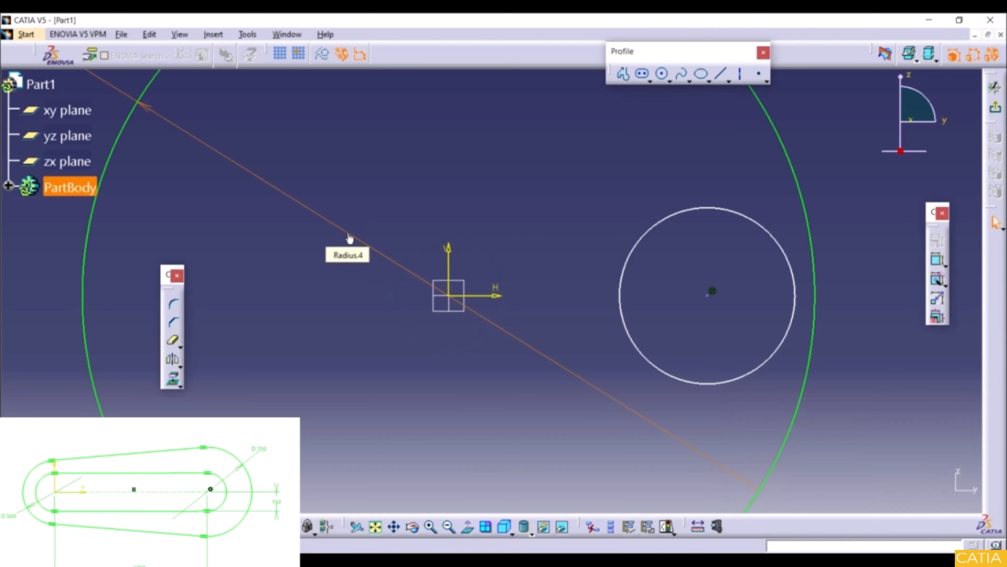
Step: Move the second circle farther out along the horizontal axis, clear of the first one, and constrain its diameter to 700 mm
{"action": "middle_click_drag", "start_coordinate": [690, 273], "coordinate": [642, 339], "text": "ctrl"}
{"action": "scroll", "coordinate": [643, 339], "scroll_direction": "up", "scroll_amount": 1}
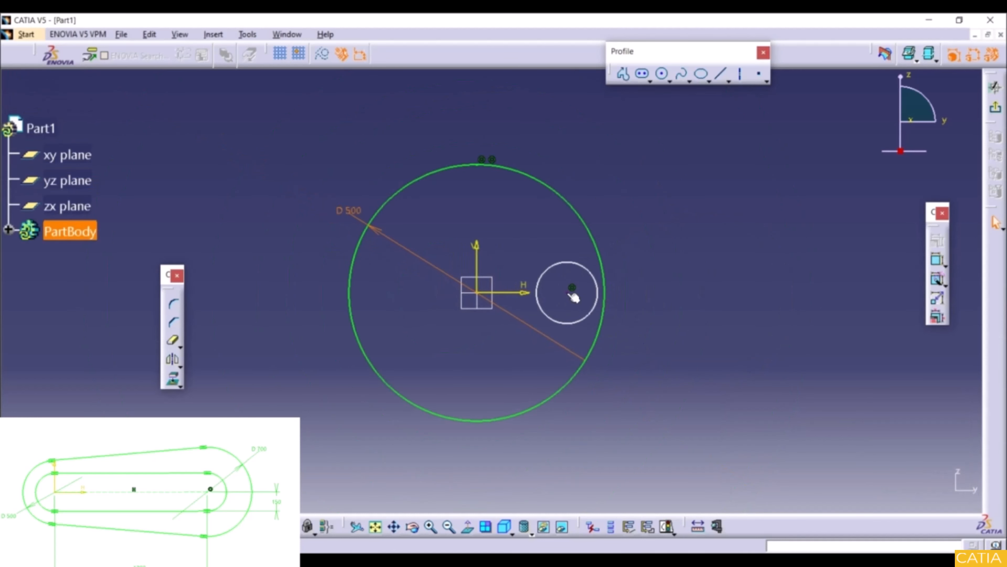
{"action": "left_click_drag", "start_coordinate": [574, 297], "coordinate": [801, 296]}
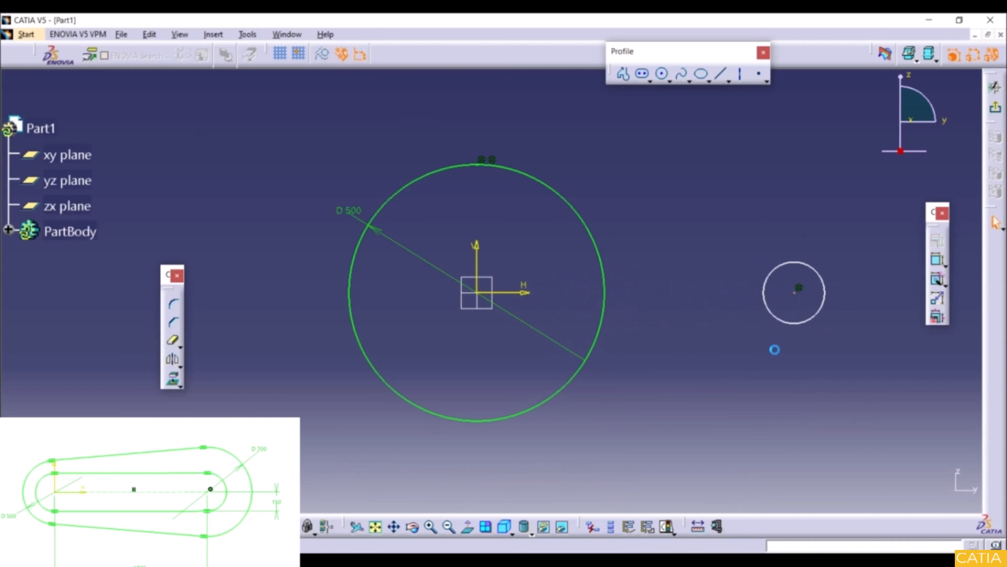
{"action": "left_click", "coordinate": [937, 260]}
{"action": "left_click", "coordinate": [780, 266]}
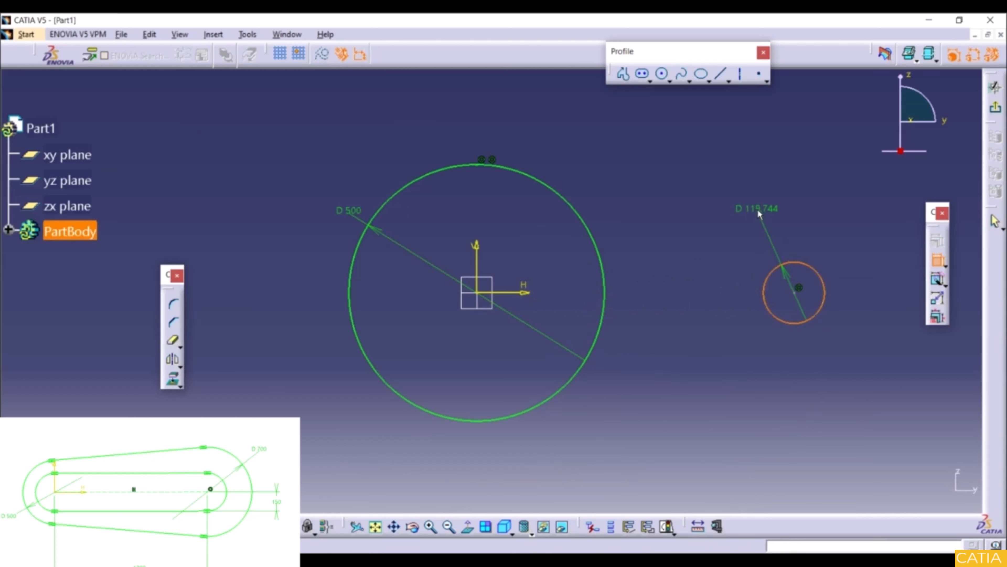
{"action": "left_click", "coordinate": [758, 214]}
{"action": "double_click", "coordinate": [759, 214]}
{"action": "type", "text": "700mm"}
{"action": "key", "text": "Return"}
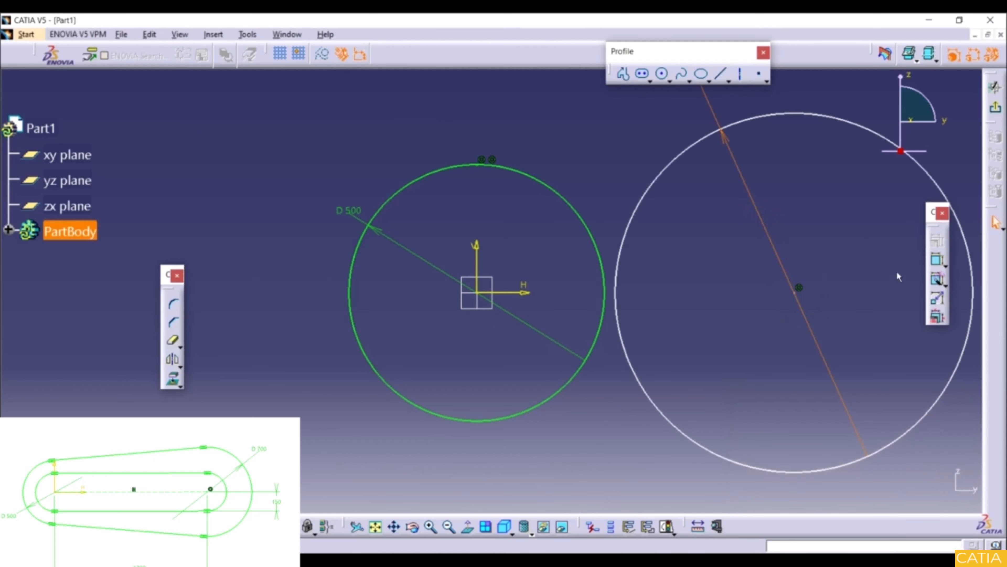
Step: Constrain the horizontal distance between the centers of the two circles to 1200 mm
{"action": "left_click", "coordinate": [937, 260]}
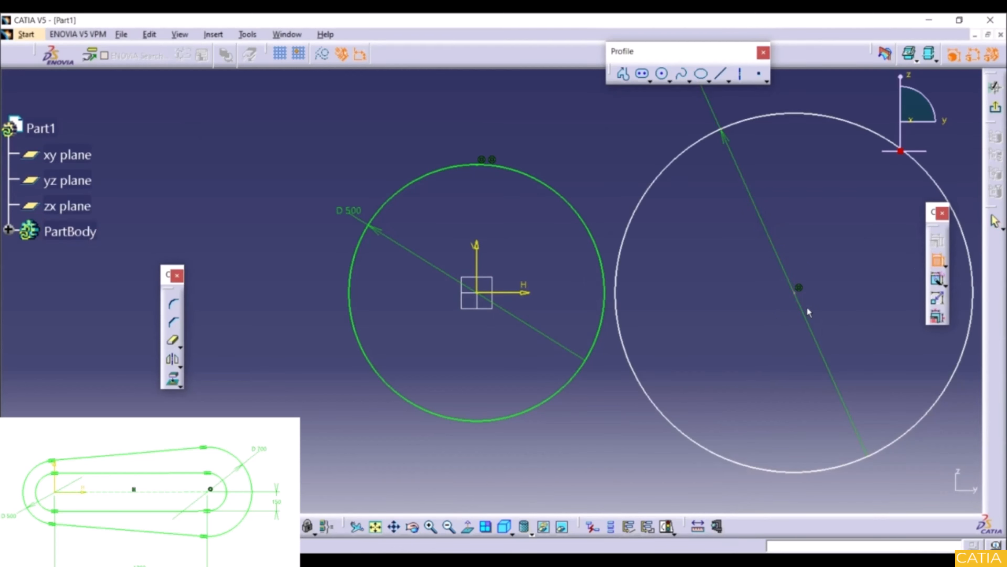
{"action": "left_click", "coordinate": [481, 293]}
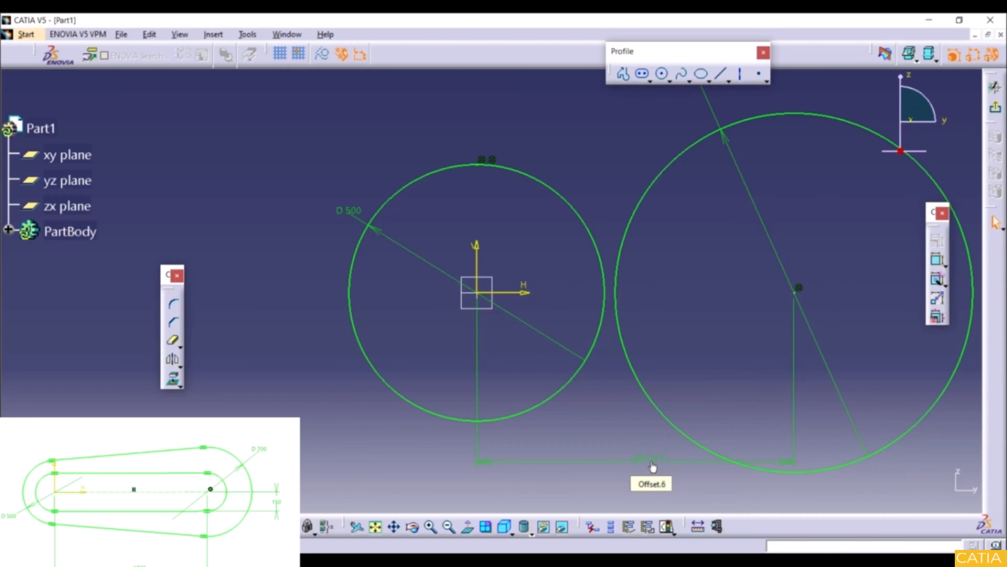
{"action": "double_click", "coordinate": [653, 461]}
{"action": "type", "text": "1"}
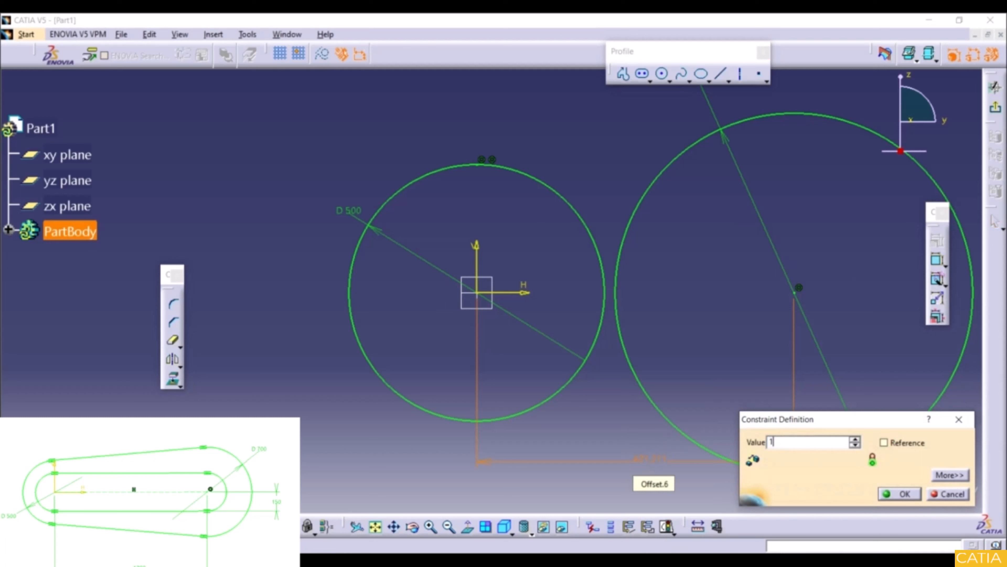
{"action": "key", "text": "Return"}
Step: Draw the upper connecting line from the 500 mm circle's upper right edge to the 700 mm circle's upper left edge
{"action": "middle_click_drag", "start_coordinate": [690, 312], "coordinate": [713, 418], "text": "ctrl"}
{"action": "middle_click_drag", "start_coordinate": [705, 323], "coordinate": [648, 361]}
{"action": "middle_click_drag", "start_coordinate": [648, 361], "coordinate": [653, 380], "text": "ctrl"}
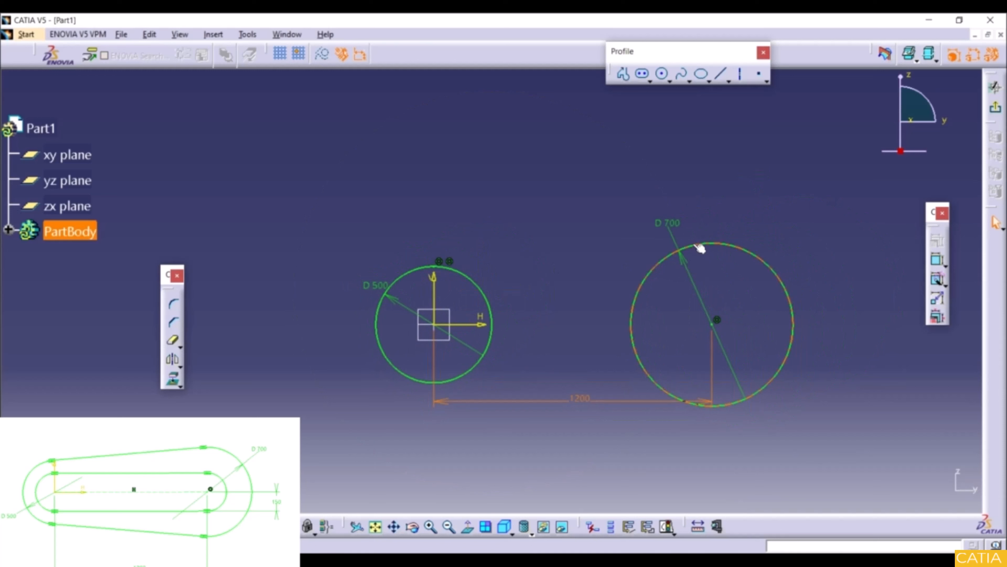
{"action": "left_click", "coordinate": [721, 74]}
{"action": "left_click", "coordinate": [464, 274]}
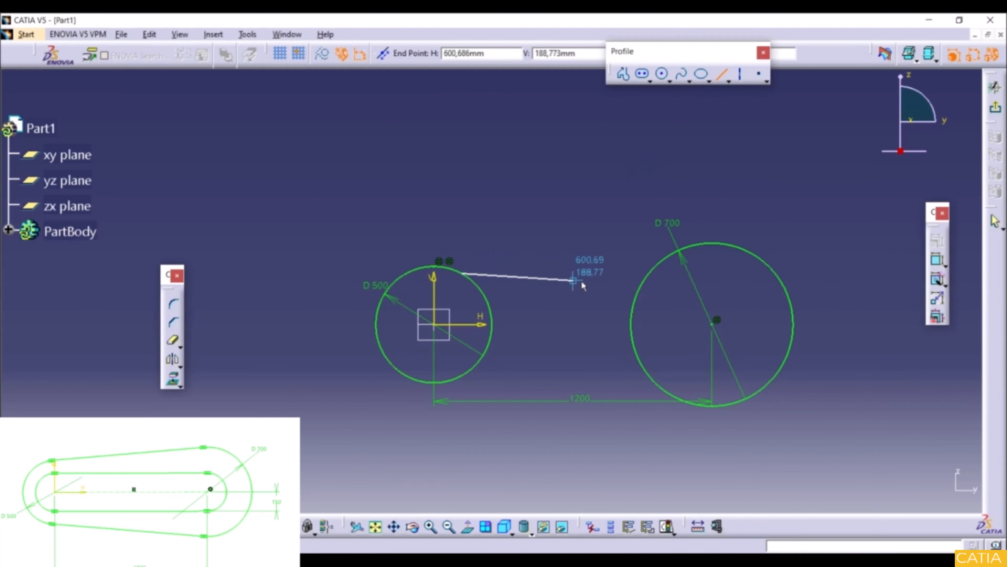
{"action": "left_click", "coordinate": [667, 256]}
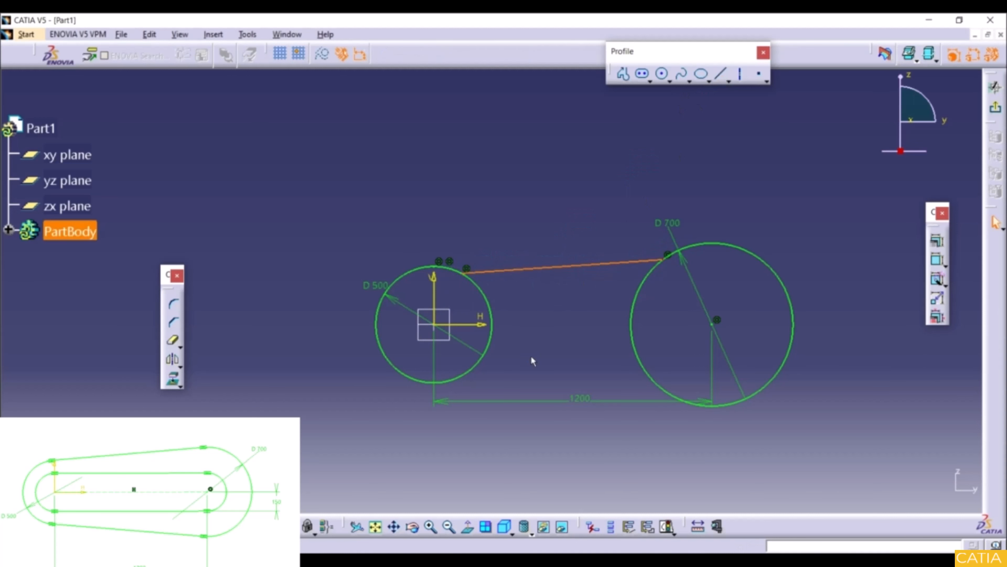
Step: Draw the lower connecting line from the 500 mm circle's lower right edge to the 700 mm circle's lower left edge
{"action": "left_click", "coordinate": [729, 81]}
{"action": "left_click", "coordinate": [741, 81]}
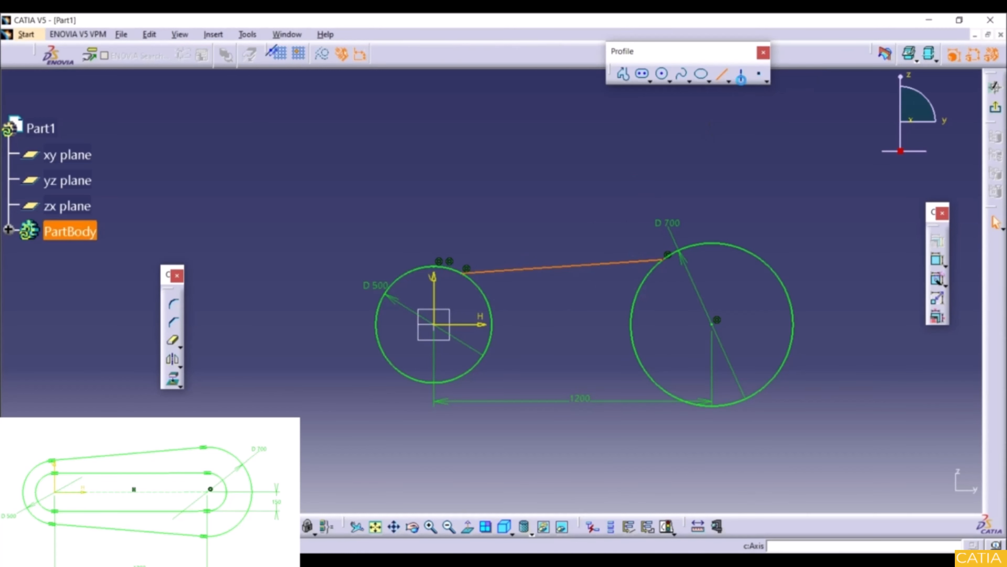
{"action": "left_click", "coordinate": [468, 371]}
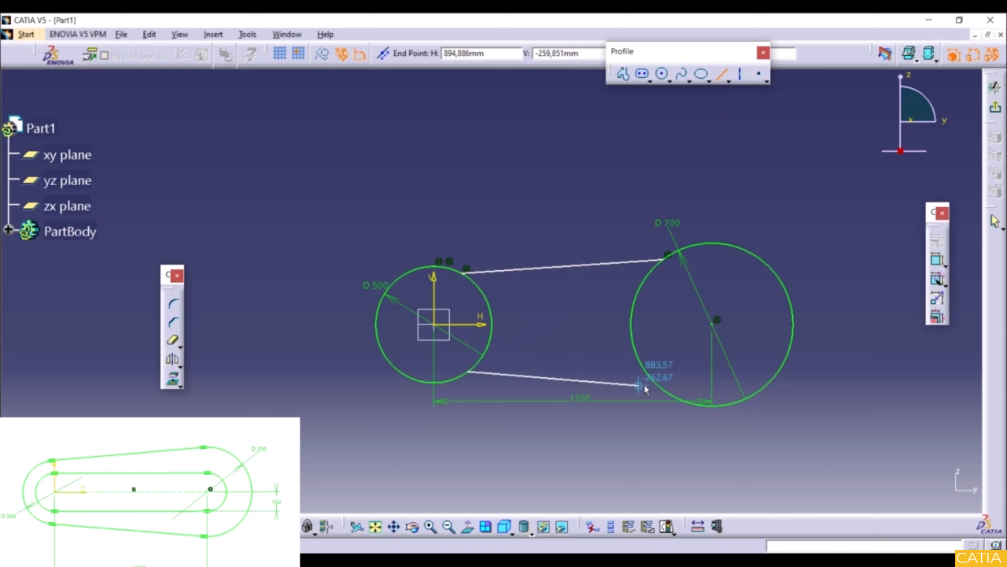
{"action": "left_click", "coordinate": [661, 380]}
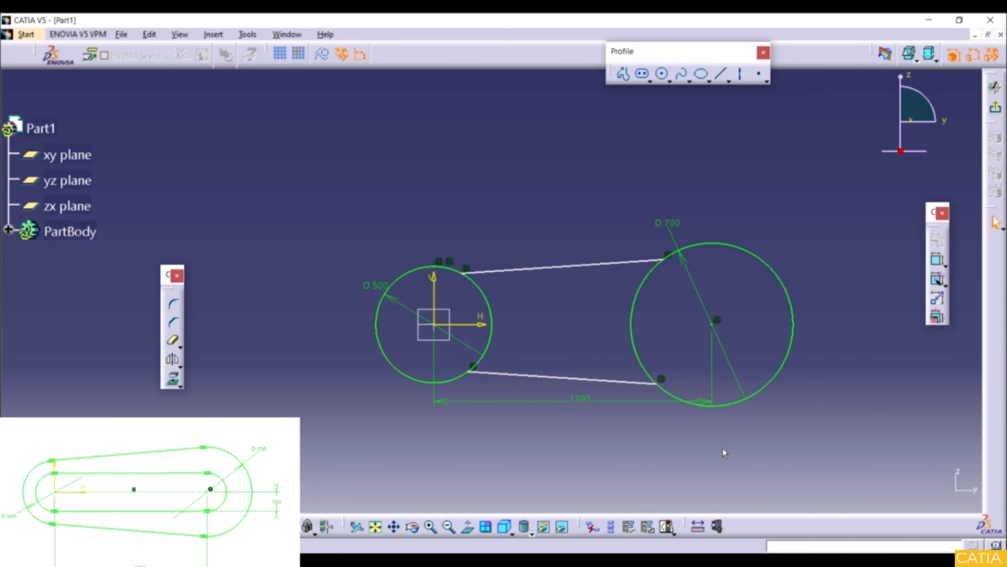
Step: Apply a tangency constraint between the upper connecting line and the 500 mm circle
{"action": "left_click", "coordinate": [937, 260]}
{"action": "left_click", "coordinate": [488, 300]}
{"action": "left_click", "coordinate": [502, 273]}
{"action": "right_click", "coordinate": [465, 191]}
{"action": "left_click", "coordinate": [503, 246]}
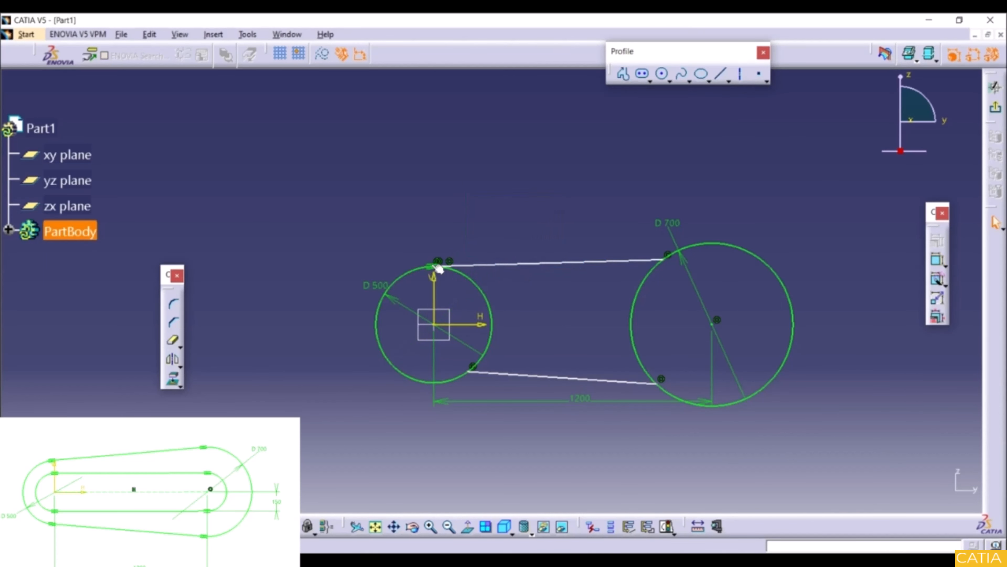
Step: Apply a tangency constraint between the upper connecting line and the 700 mm circle
{"action": "left_click", "coordinate": [937, 260]}
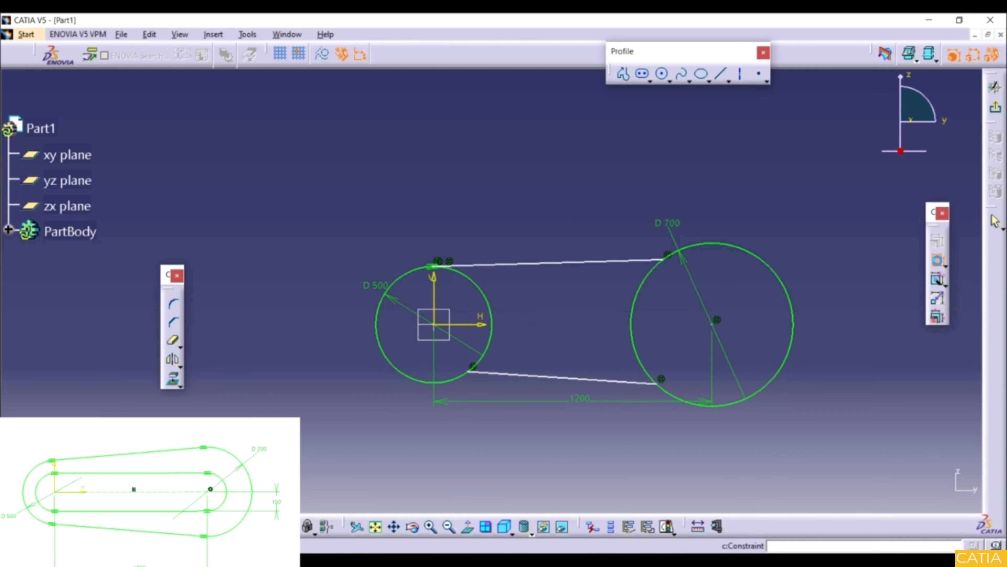
{"action": "left_click", "coordinate": [705, 244]}
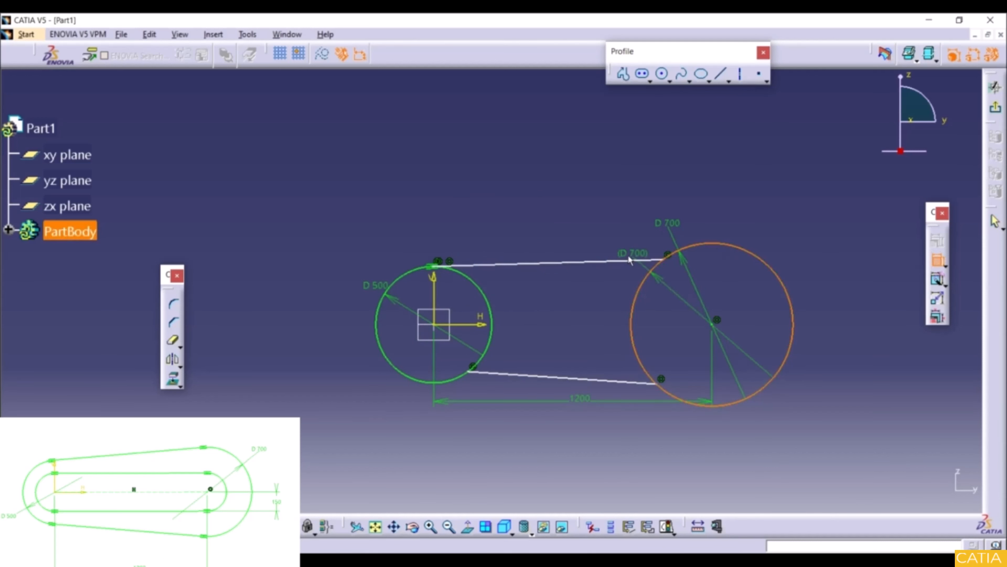
{"action": "left_click", "coordinate": [633, 262]}
{"action": "right_click", "coordinate": [607, 214]}
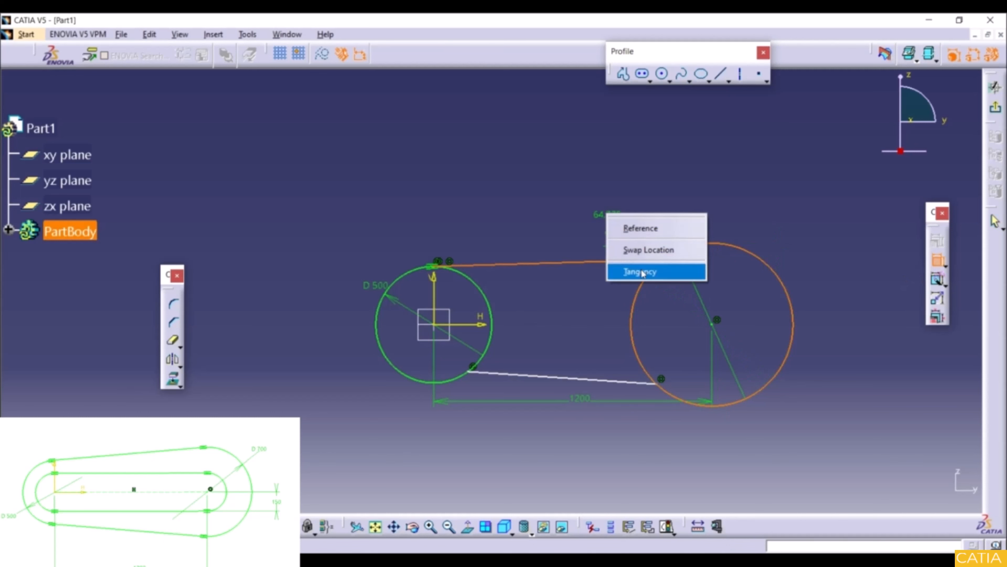
{"action": "left_click", "coordinate": [630, 271]}
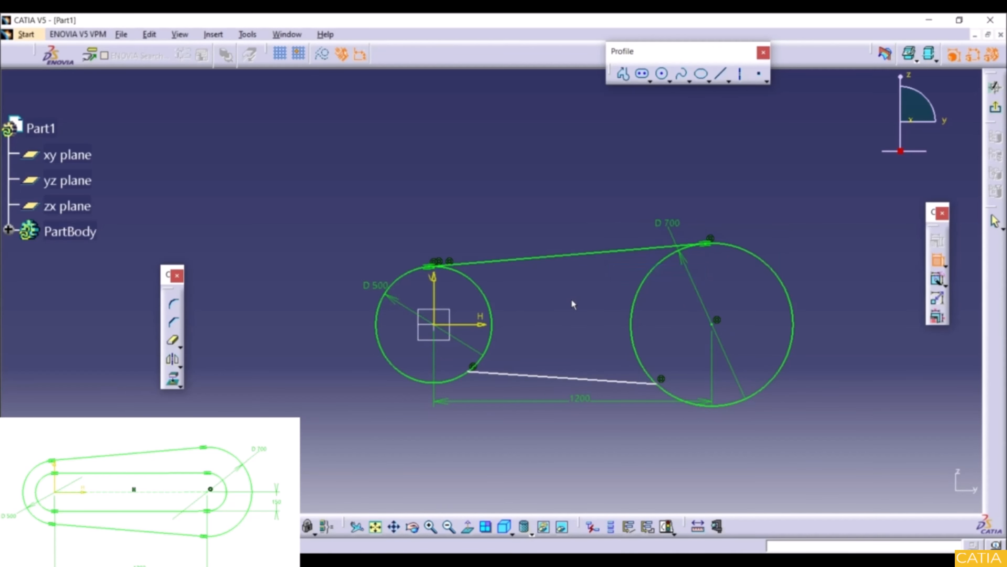
Step: Apply a tangency constraint between the lower connecting line and the 500 mm circle
{"action": "left_click", "coordinate": [502, 375]}
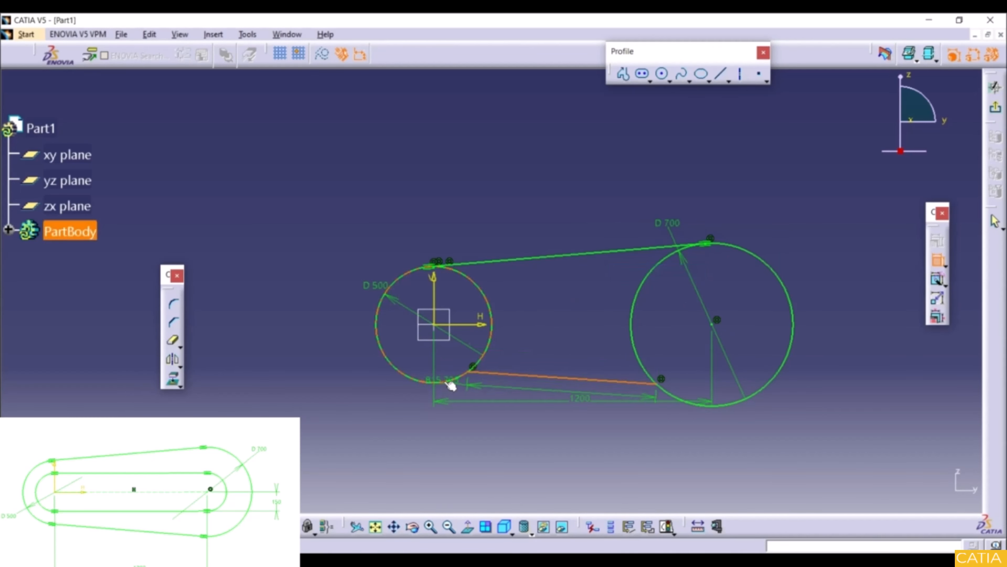
{"action": "left_click", "coordinate": [450, 385]}
{"action": "right_click", "coordinate": [373, 401]}
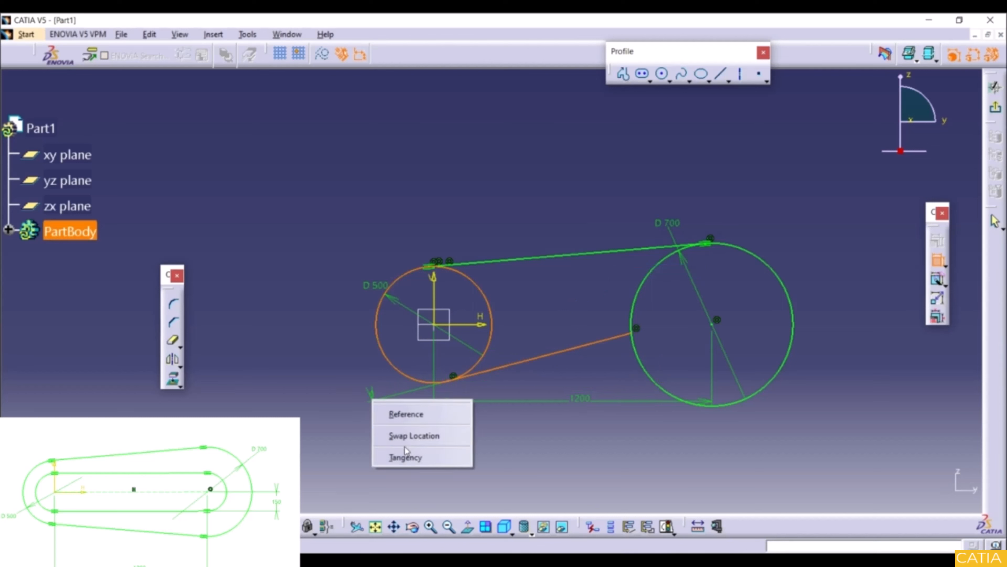
{"action": "left_click", "coordinate": [405, 455]}
Step: Try to make the lower connecting line tangent to the 700 mm circle, and undo the constraint
{"action": "left_click", "coordinate": [613, 342]}
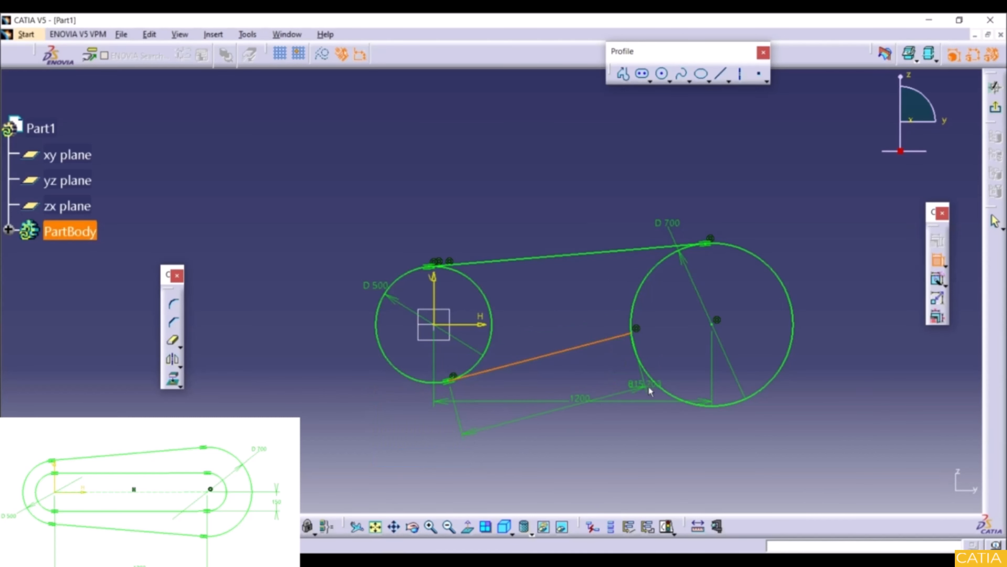
{"action": "left_click", "coordinate": [669, 392]}
{"action": "right_click", "coordinate": [660, 326]}
{"action": "left_click", "coordinate": [688, 384]}
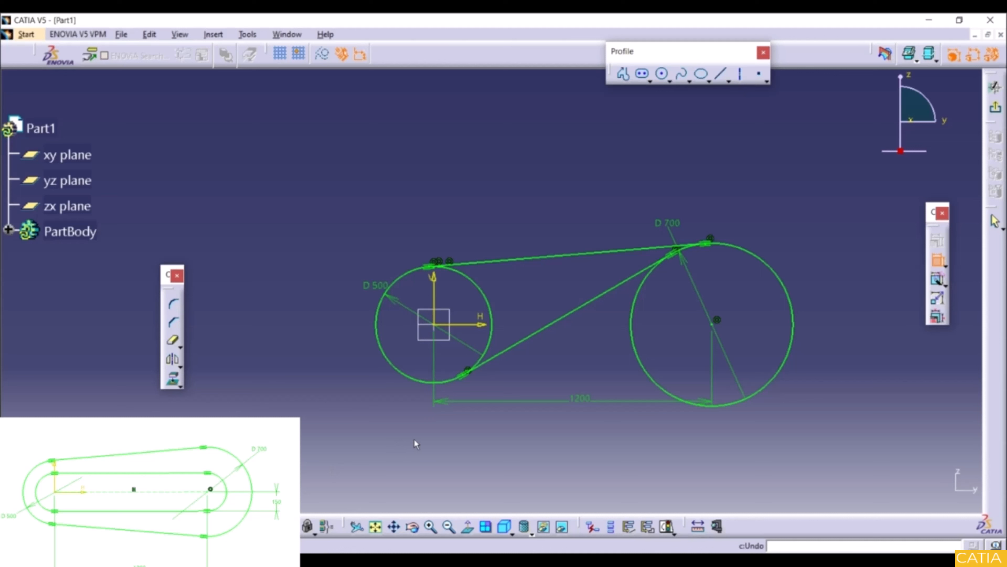
{"action": "key", "text": "Escape"}
{"action": "key", "text": "ctrl+z"}
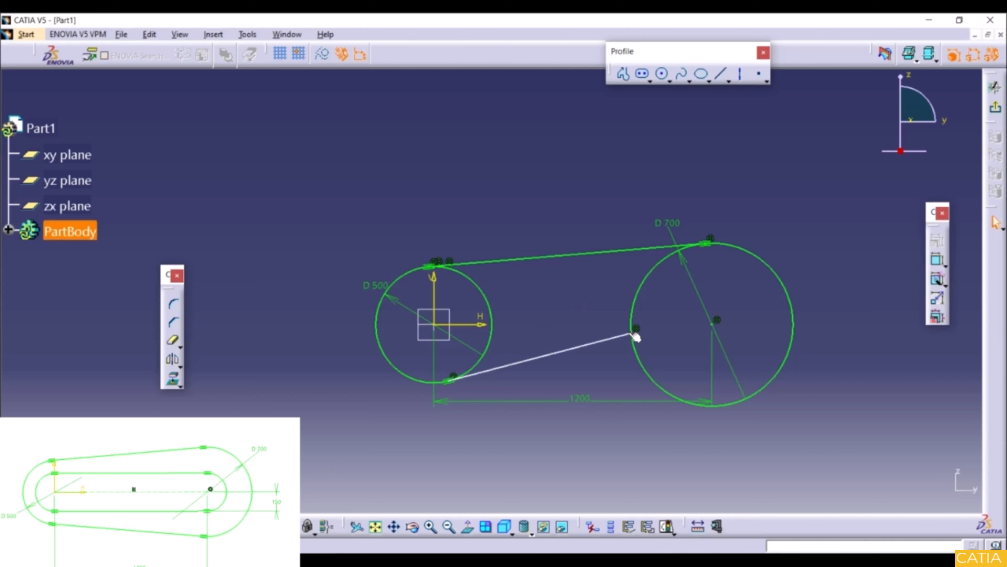
Step: Move the lower line's free end near the lowest point of the 700 mm circle and make the line tangent to that circle
{"action": "left_click_drag", "start_coordinate": [634, 337], "coordinate": [682, 400]}
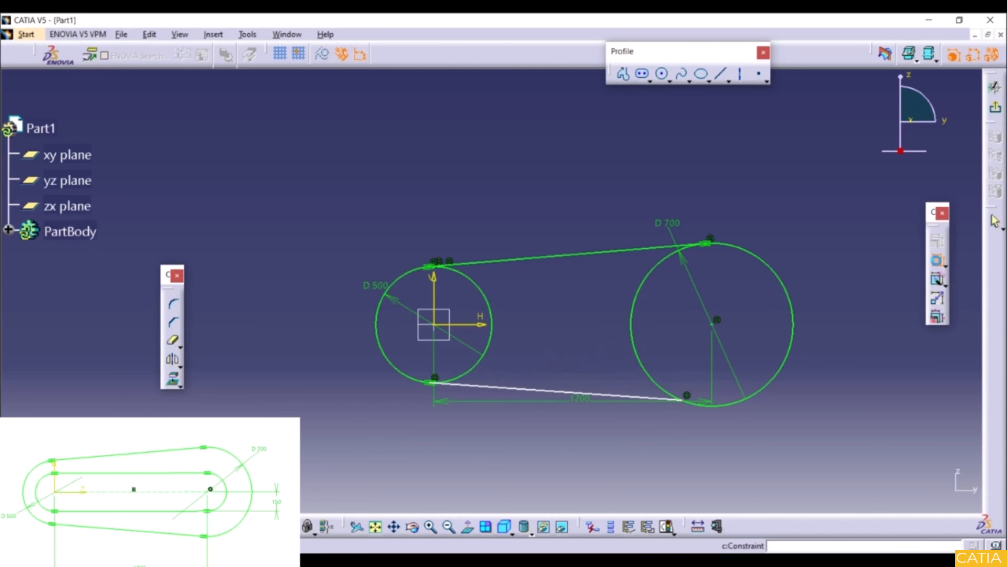
{"action": "left_click", "coordinate": [612, 395]}
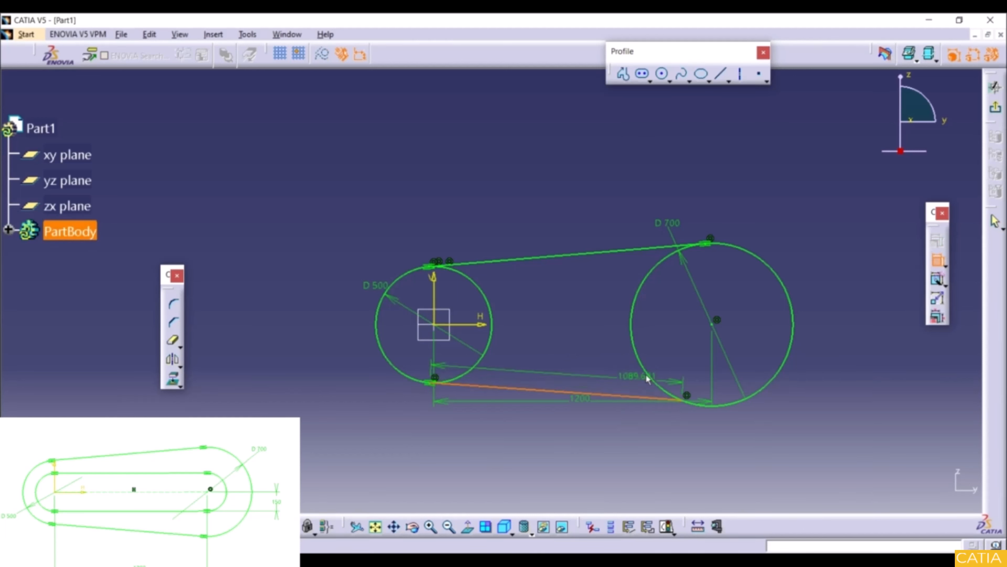
{"action": "left_click", "coordinate": [656, 377]}
{"action": "right_click", "coordinate": [667, 342]}
{"action": "left_click", "coordinate": [713, 400]}
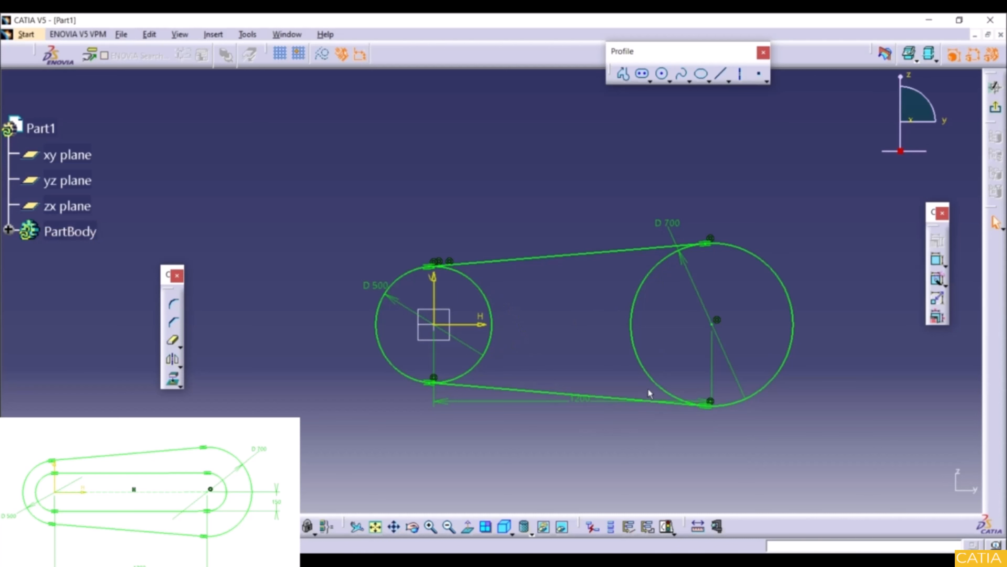
Step: Quick Trim the inner arcs of both circles to leave only the outer tapered link outline
{"action": "left_click", "coordinate": [174, 341]}
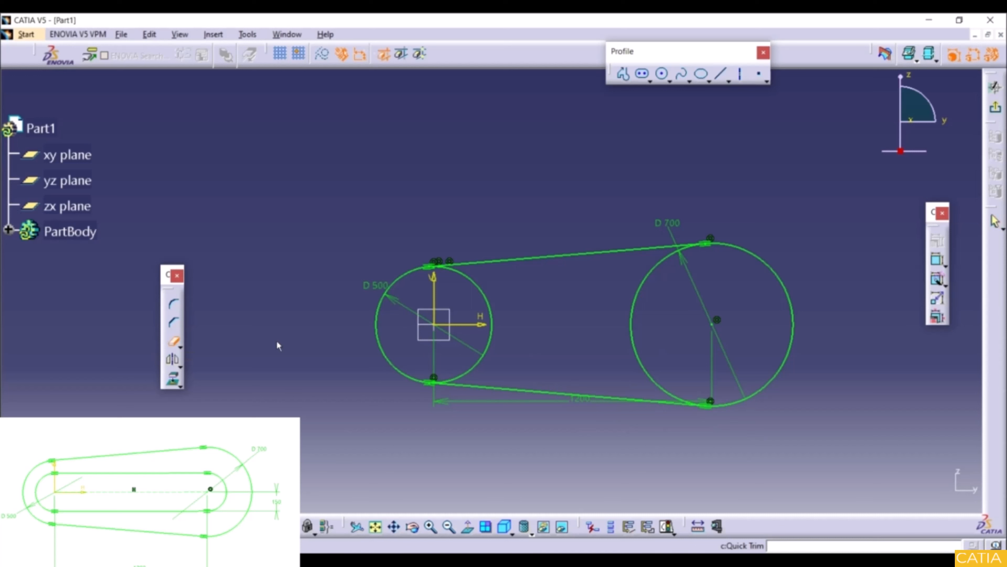
{"action": "left_click", "coordinate": [499, 337]}
{"action": "left_click", "coordinate": [635, 333]}
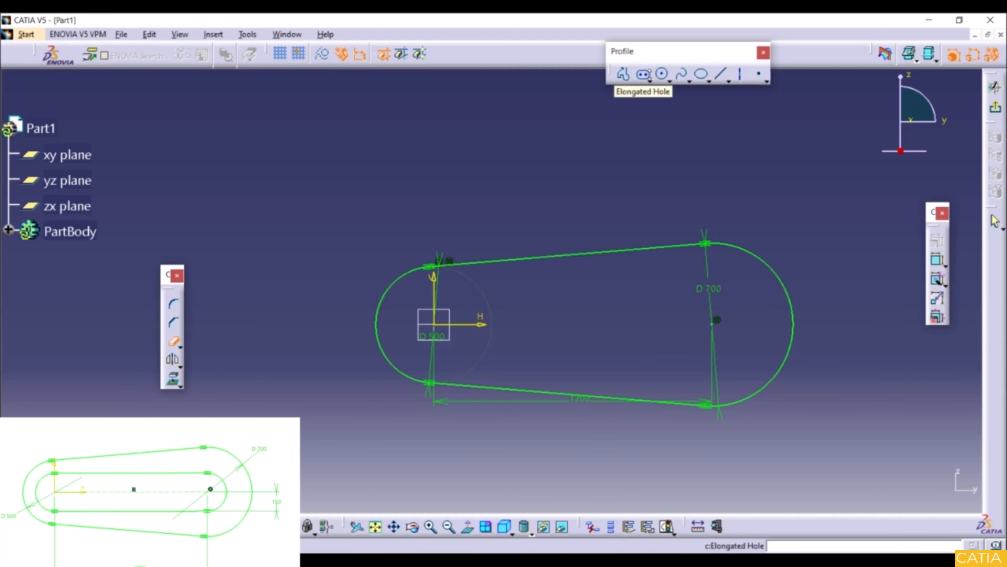
Step: Draw a horizontal elongated hole inside the link, with its end centers at the origin and at the 700 mm arc's center
{"action": "left_click", "coordinate": [650, 80]}
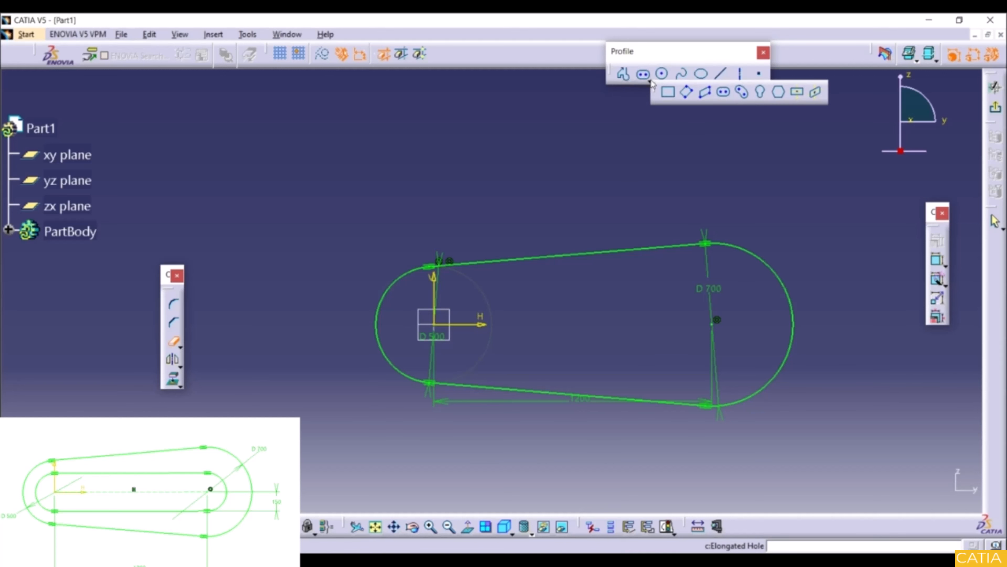
{"action": "left_click", "coordinate": [724, 93]}
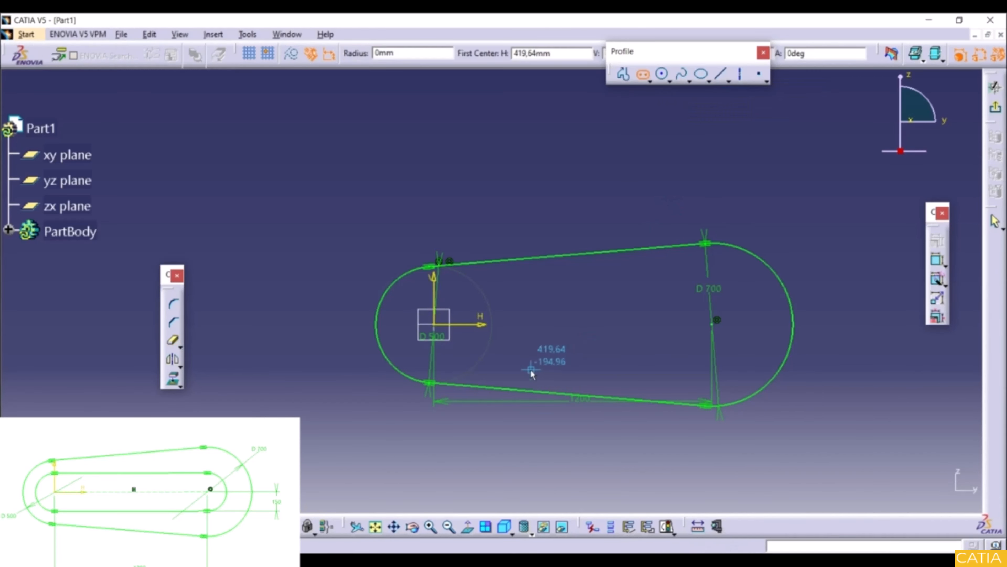
{"action": "left_click", "coordinate": [441, 325]}
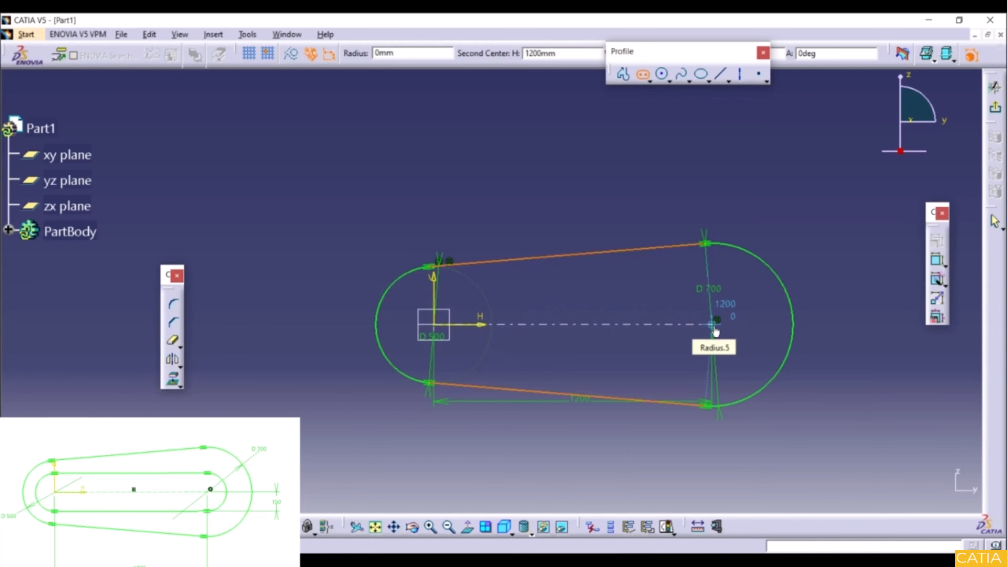
{"action": "left_click", "coordinate": [714, 342]}
{"action": "left_click", "coordinate": [699, 348]}
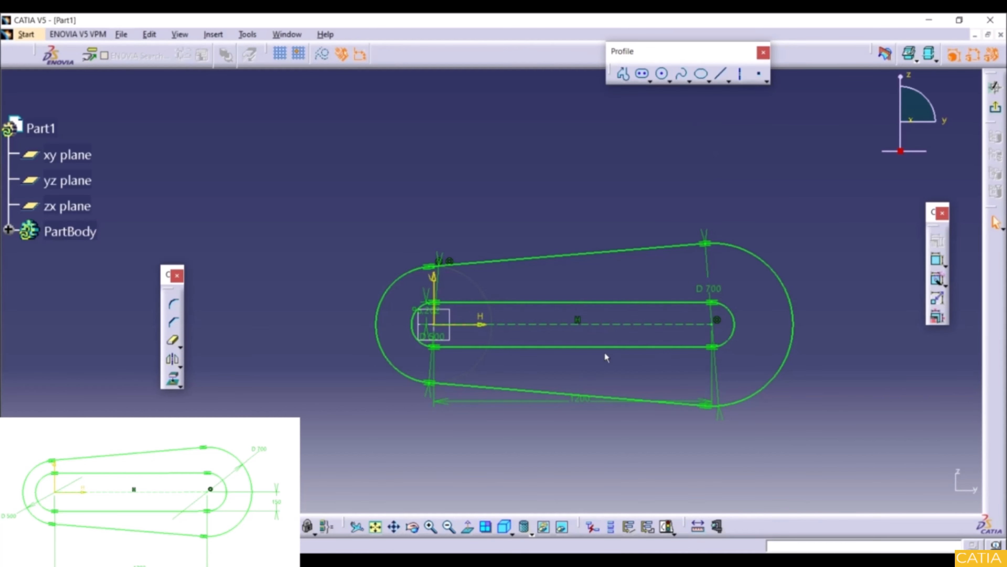
Step: Set the inner elongated hole's end radius offset to 150 mm
{"action": "mouse_move", "coordinate": [401, 350]}
{"action": "middle_mouse_down"}
{"action": "mouse_move", "coordinate": [412, 305]}
{"action": "mouse_move", "coordinate": [388, 332]}
{"action": "mouse_move", "coordinate": [391, 261]}
{"action": "mouse_move", "coordinate": [406, 315]}
{"action": "mouse_move", "coordinate": [484, 273]}
{"action": "middle_mouse_up"}
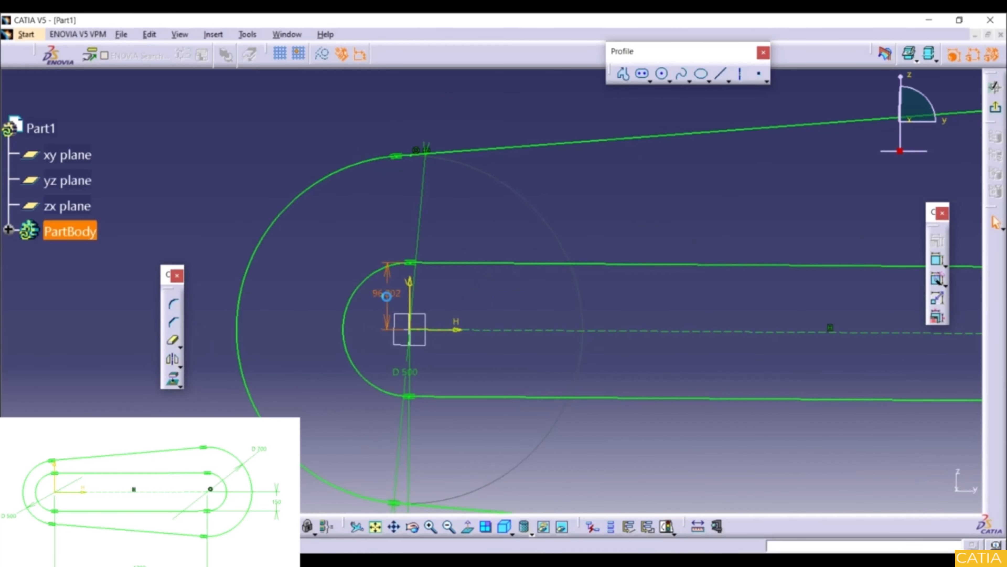
{"action": "double_click", "coordinate": [391, 300]}
{"action": "type", "text": "150"}
{"action": "key", "text": "Return"}
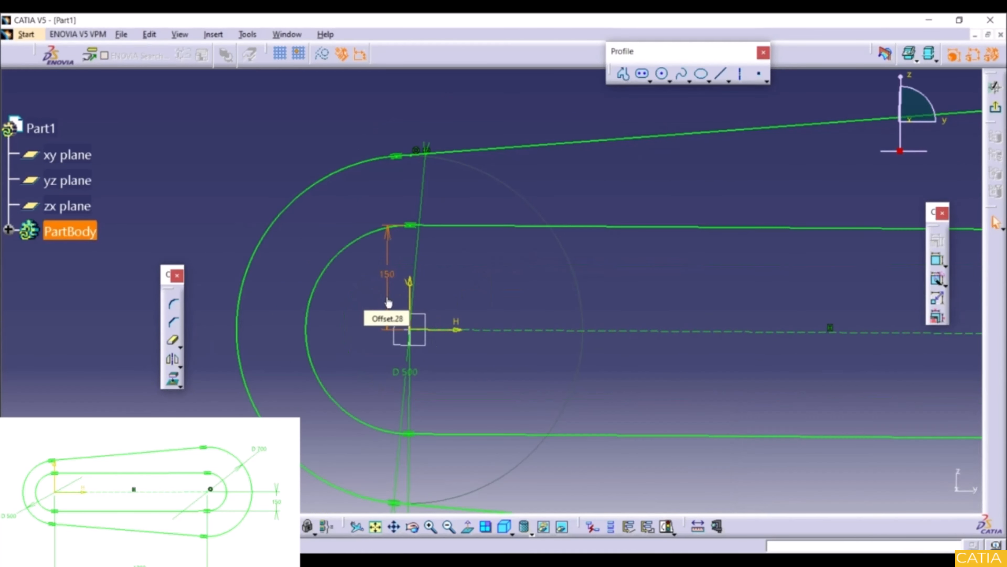
{"action": "mouse_move", "coordinate": [664, 275]}
{"action": "middle_mouse_down"}
{"action": "mouse_move", "coordinate": [670, 412]}
{"action": "mouse_move", "coordinate": [601, 363]}
{"action": "middle_mouse_up"}
{"action": "left_click", "coordinate": [584, 364]}
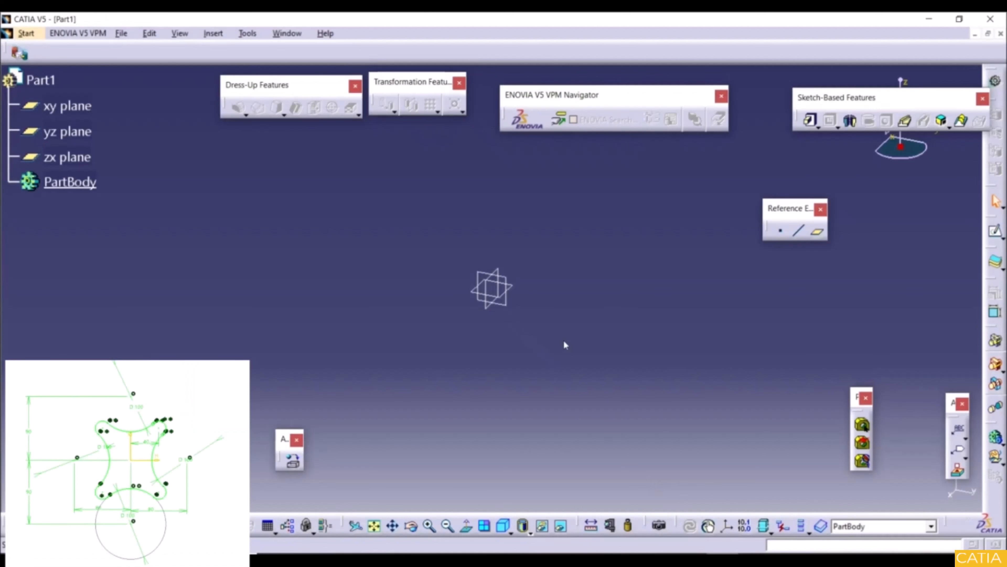
Step: Open a new sketch on the yz plane and move the Visualization toolbar away from the middle of the drawing area
{"action": "left_click", "coordinate": [510, 281]}
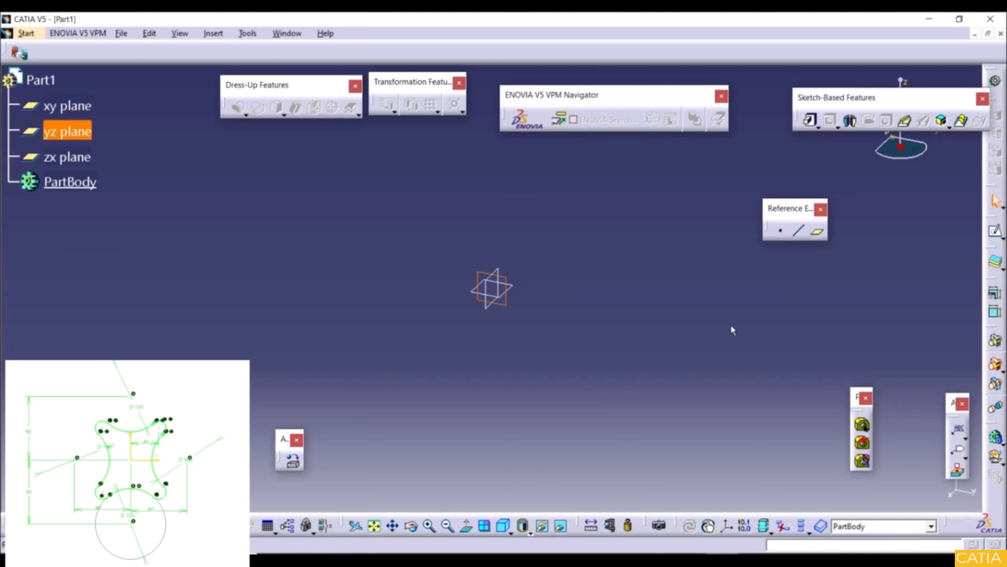
{"action": "left_click", "coordinate": [995, 230]}
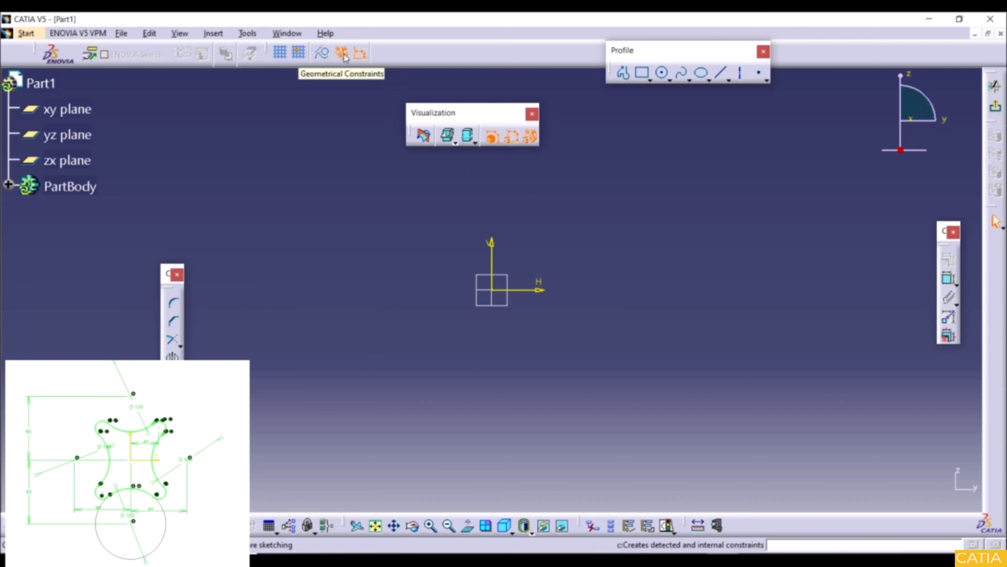
{"action": "left_click_drag", "start_coordinate": [432, 113], "coordinate": [232, 118]}
Step: Draw two circles centered on the horizontal axis, about 146 mm to the right and 115 mm to the left of the origin
{"action": "left_click", "coordinate": [662, 72]}
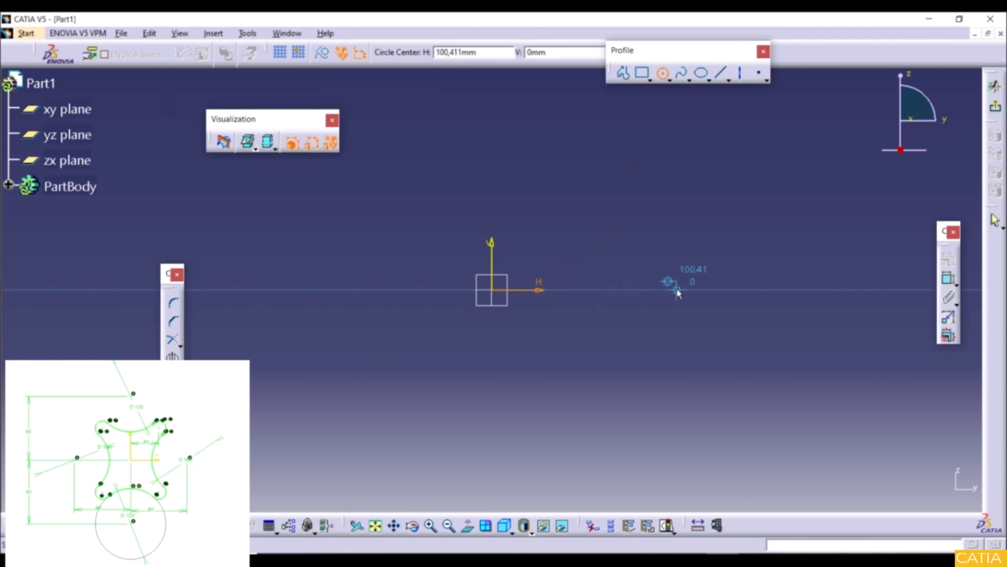
{"action": "left_click", "coordinate": [760, 290]}
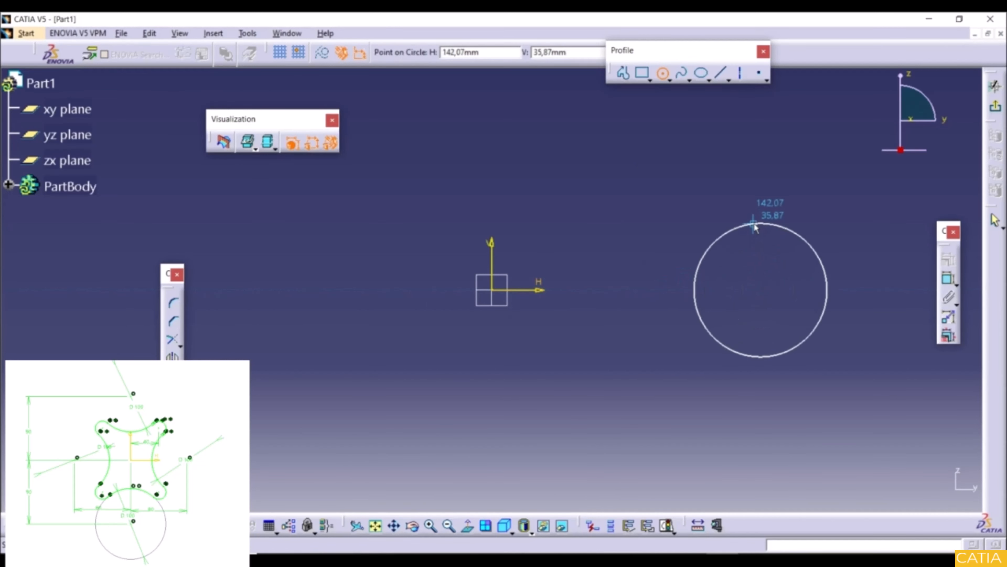
{"action": "left_click", "coordinate": [753, 223]}
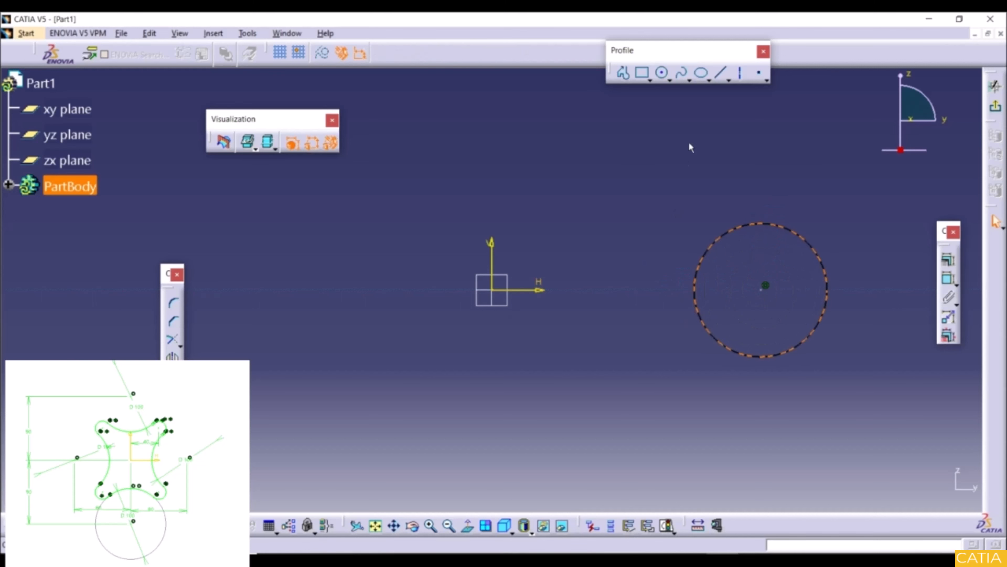
{"action": "left_click", "coordinate": [664, 74]}
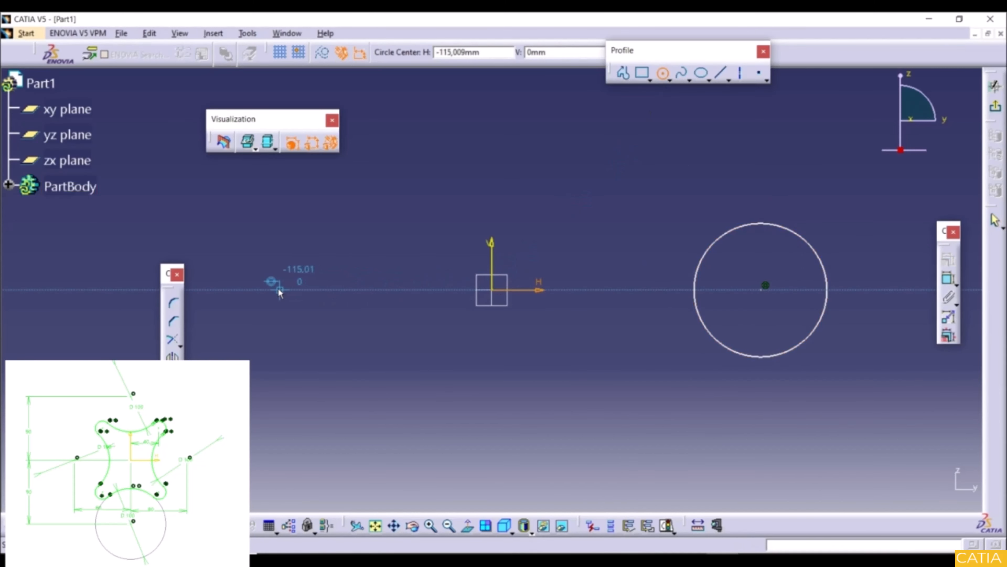
{"action": "left_click", "coordinate": [279, 290]}
{"action": "left_click", "coordinate": [289, 214]}
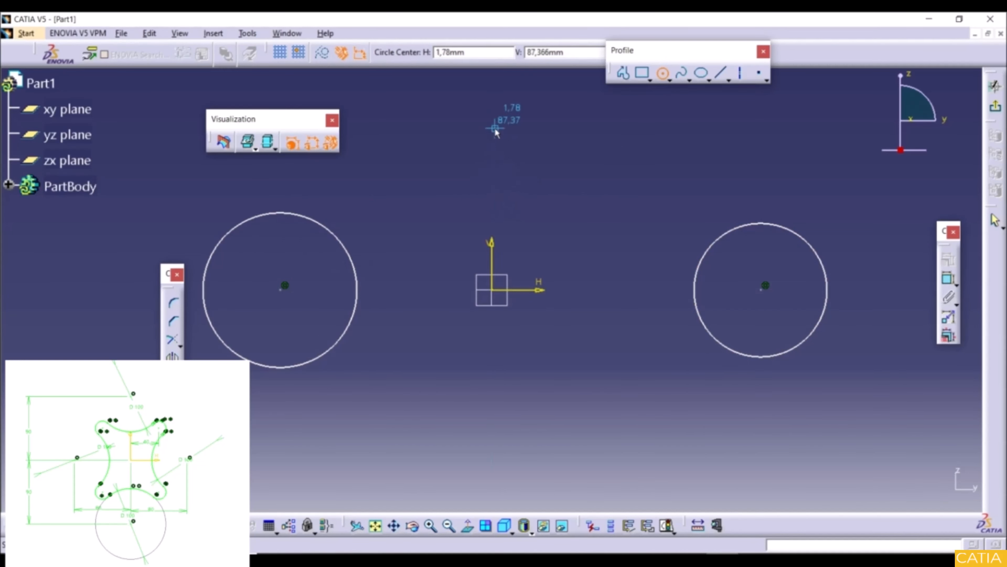
Step: Draw two more circles centered on the vertical axis, one above the origin and one about 84 mm below it
{"action": "left_click", "coordinate": [495, 113]}
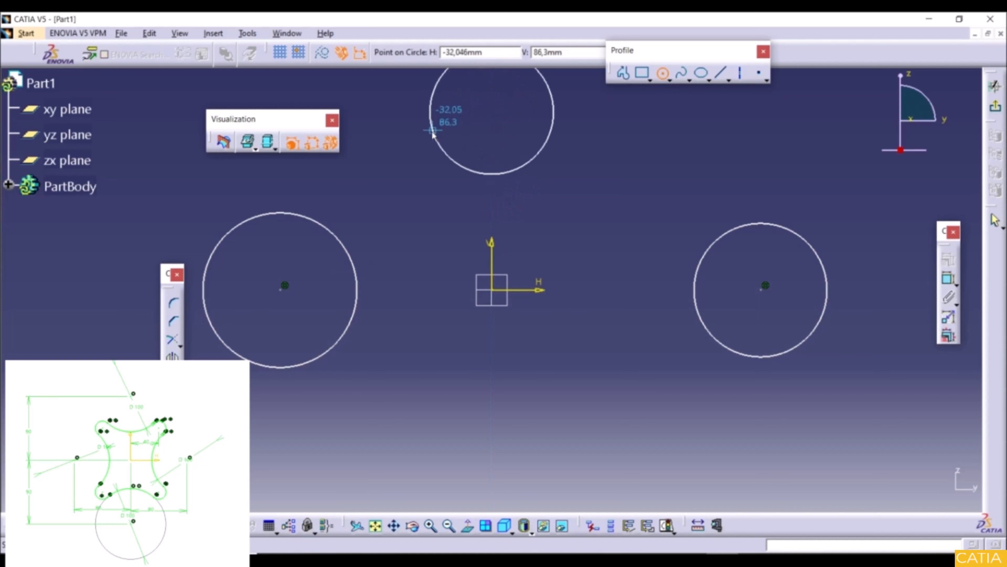
{"action": "left_click", "coordinate": [413, 139]}
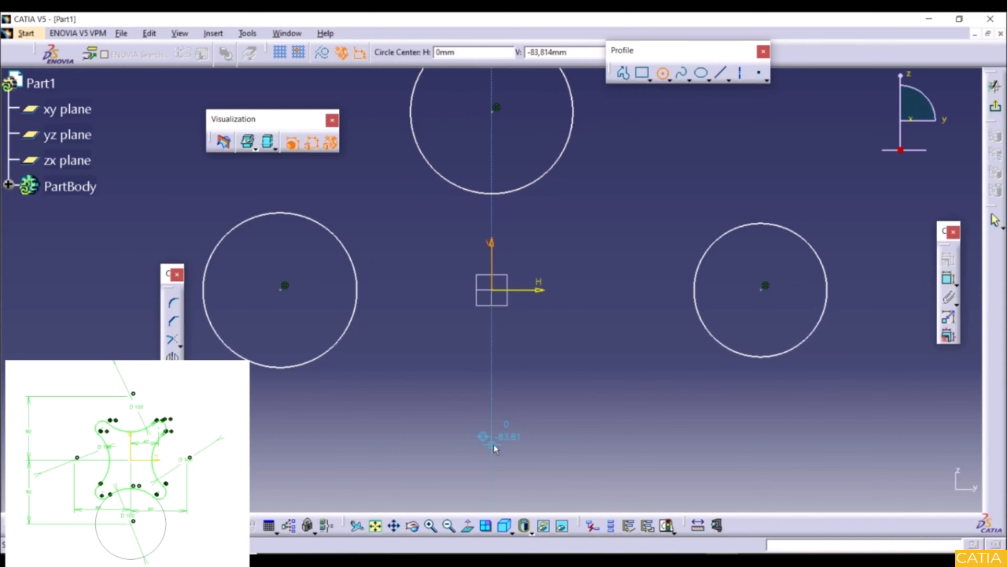
{"action": "left_click", "coordinate": [494, 444]}
{"action": "left_click", "coordinate": [565, 412]}
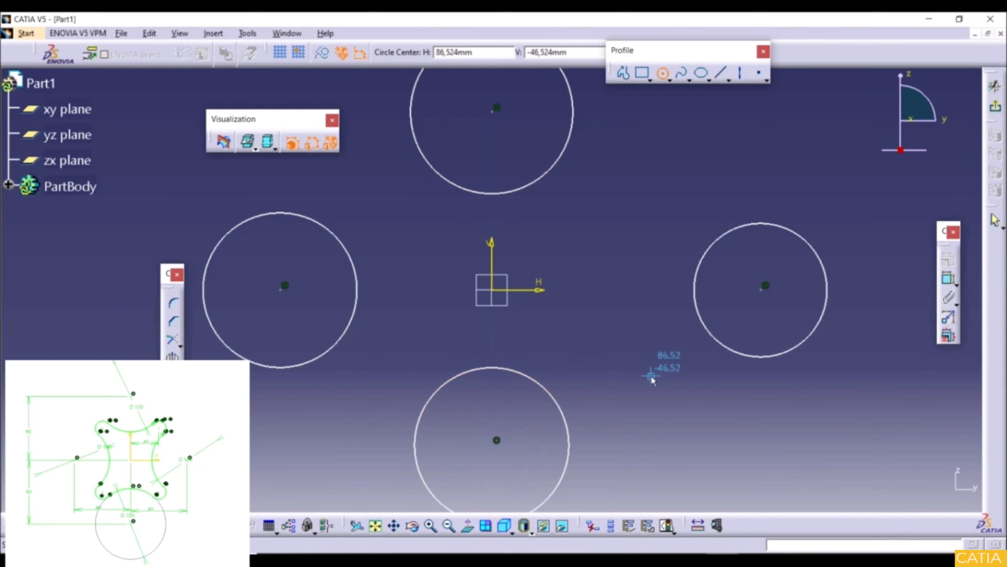
Step: Dimension the right circle's diameter and set it to 100 mm
{"action": "middle_click_drag", "start_coordinate": [650, 379], "coordinate": [651, 417], "text": "ctrl"}
{"action": "left_click", "coordinate": [949, 279]}
{"action": "left_click", "coordinate": [679, 331]}
{"action": "left_click", "coordinate": [774, 297]}
{"action": "double_click", "coordinate": [777, 297]}
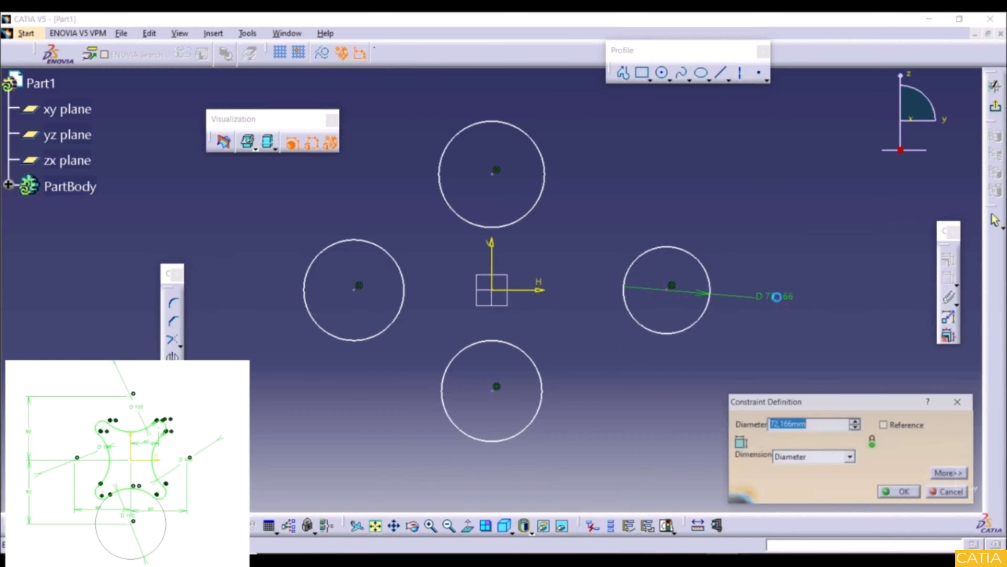
{"action": "type", "text": "100"}
{"action": "key", "text": "Return"}
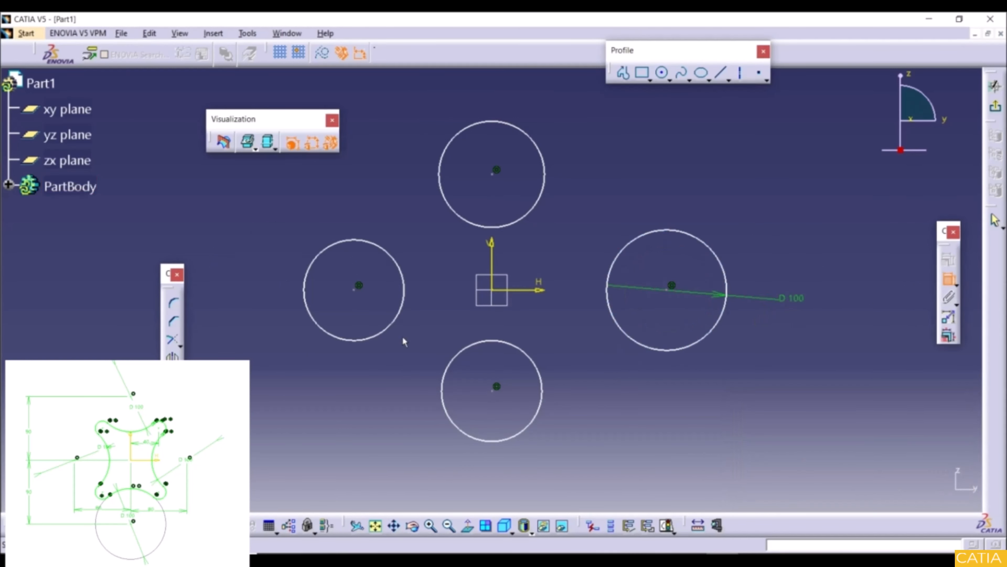
Step: Dimension the left circle's diameter and set it to 100 mm
{"action": "left_click", "coordinate": [385, 336]}
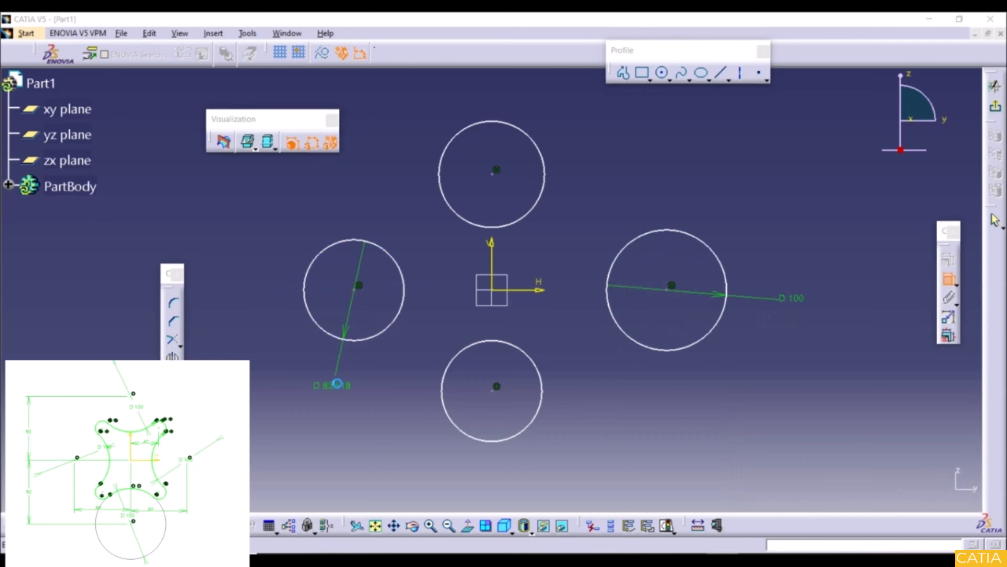
{"action": "left_click", "coordinate": [337, 383]}
{"action": "double_click", "coordinate": [337, 384]}
{"action": "type", "text": "100"}
{"action": "key", "text": "Return"}
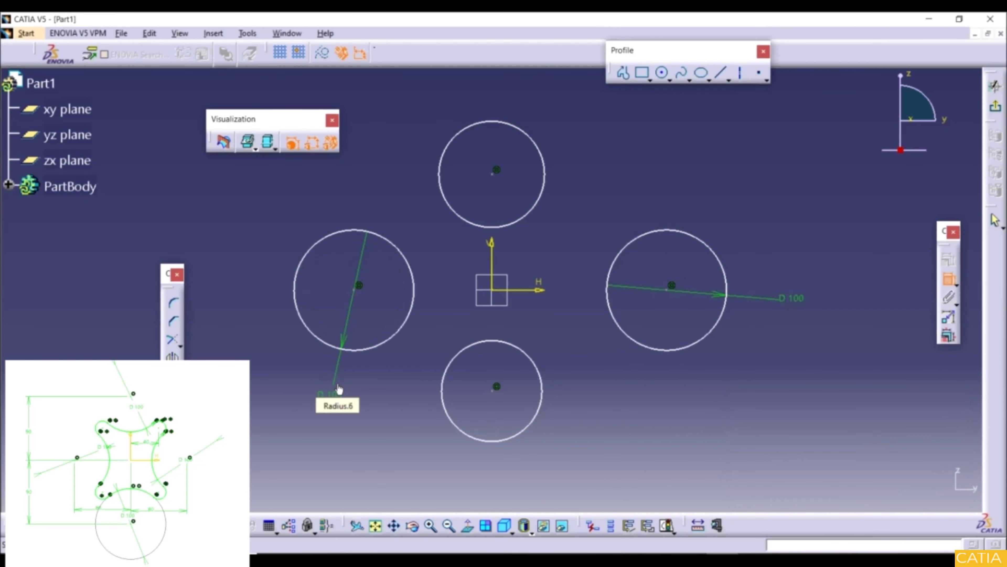
Step: Dimension the lower circle's diameter and set it to 100 mm
{"action": "left_click", "coordinate": [516, 349]}
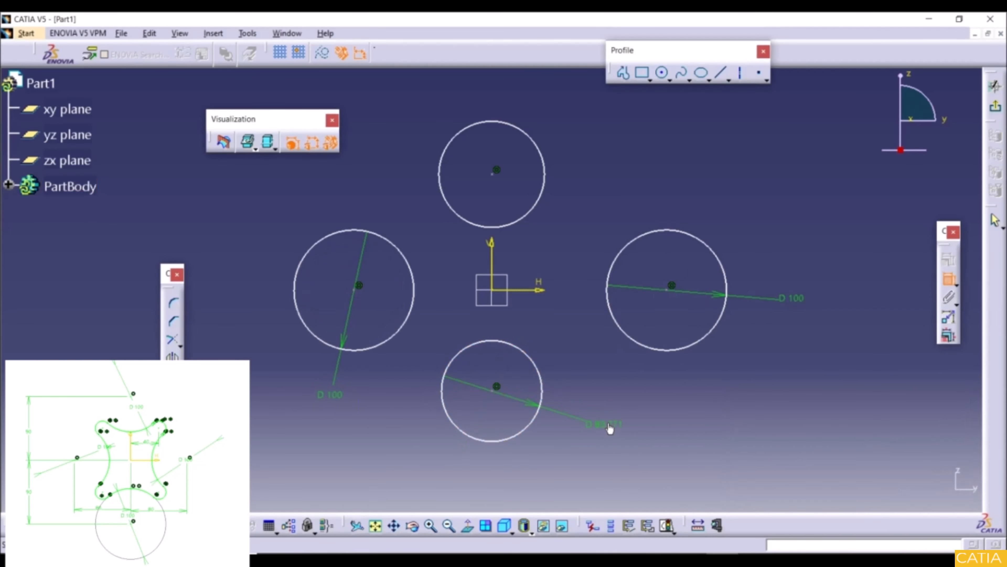
{"action": "left_click", "coordinate": [609, 427]}
{"action": "double_click", "coordinate": [605, 423]}
{"action": "type", "text": "100"}
{"action": "key", "text": "Return"}
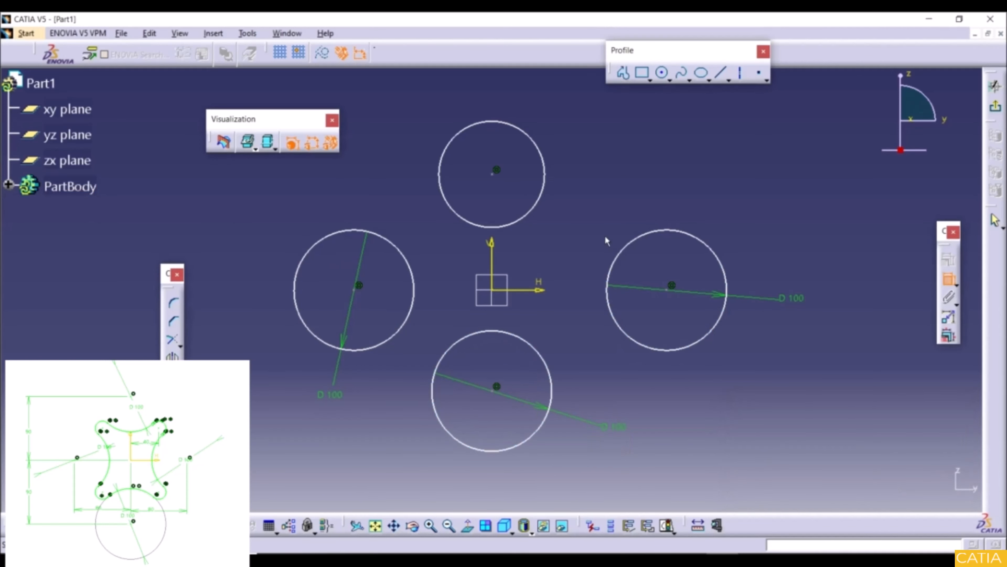
Step: Dimension the upper circle's diameter and set it to 100 mm
{"action": "left_click", "coordinate": [546, 173]}
{"action": "left_click", "coordinate": [595, 148]}
{"action": "double_click", "coordinate": [596, 148]}
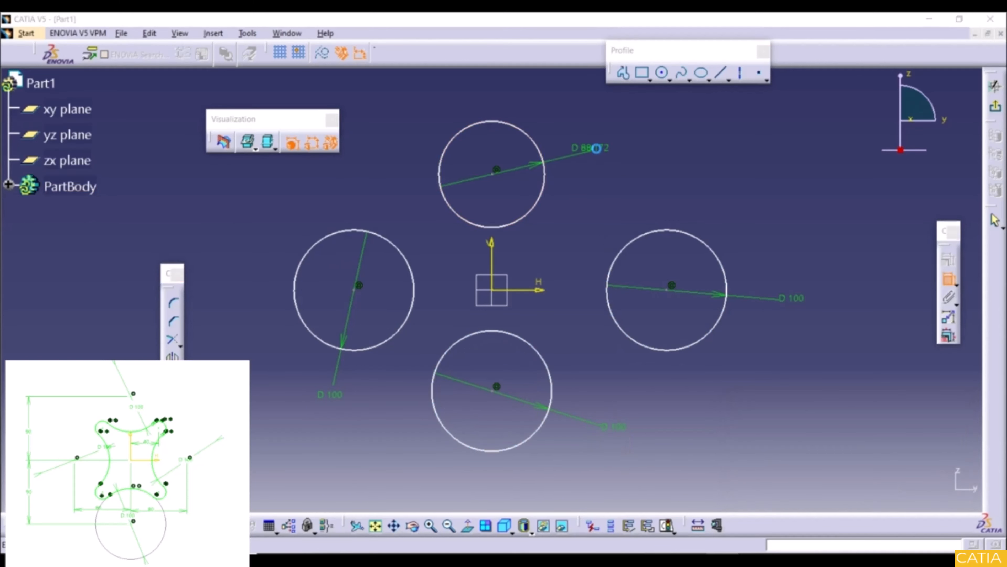
{"action": "type", "text": "100"}
{"action": "key", "text": "Return"}
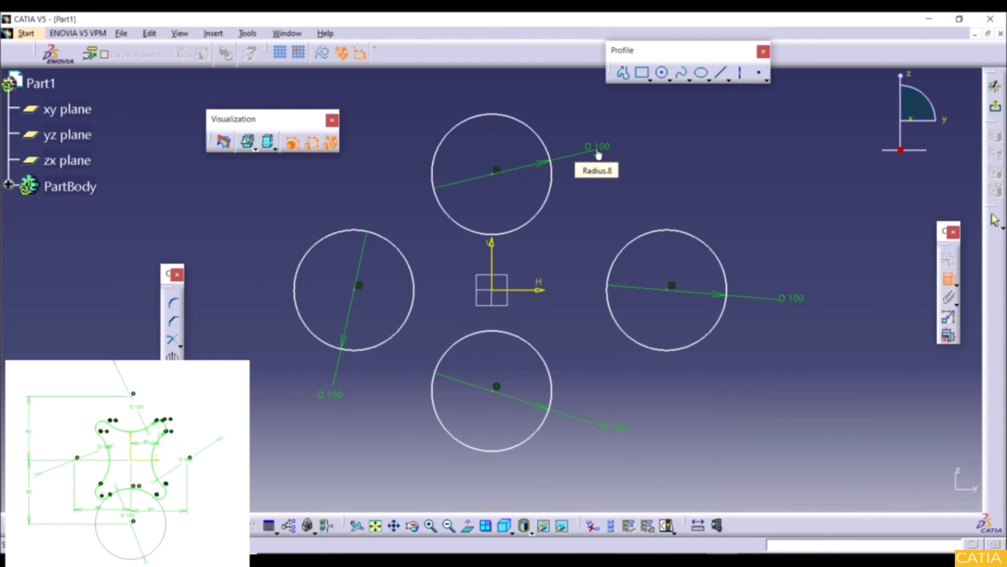
Step: Constrain the right circle's center to a horizontal distance of 80 mm from the origin
{"action": "left_click", "coordinate": [674, 294]}
{"action": "left_click", "coordinate": [585, 321]}
{"action": "double_click", "coordinate": [586, 321]}
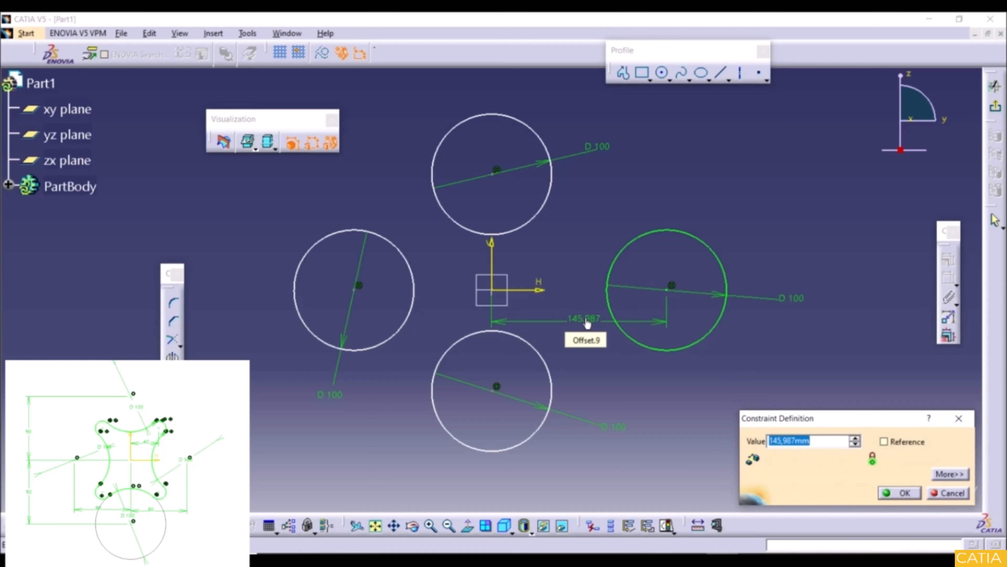
{"action": "type", "text": "0"}
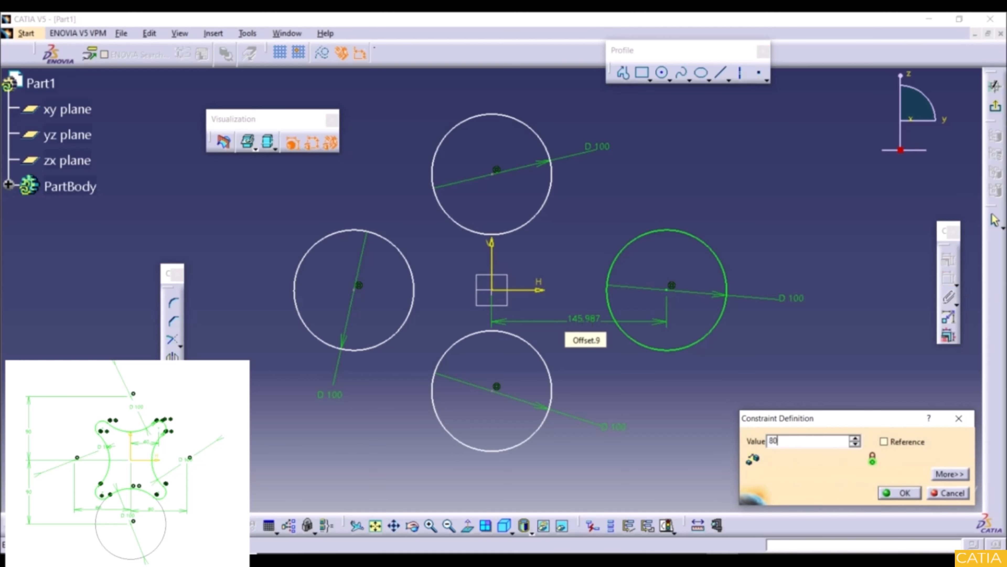
{"action": "key", "text": "Return"}
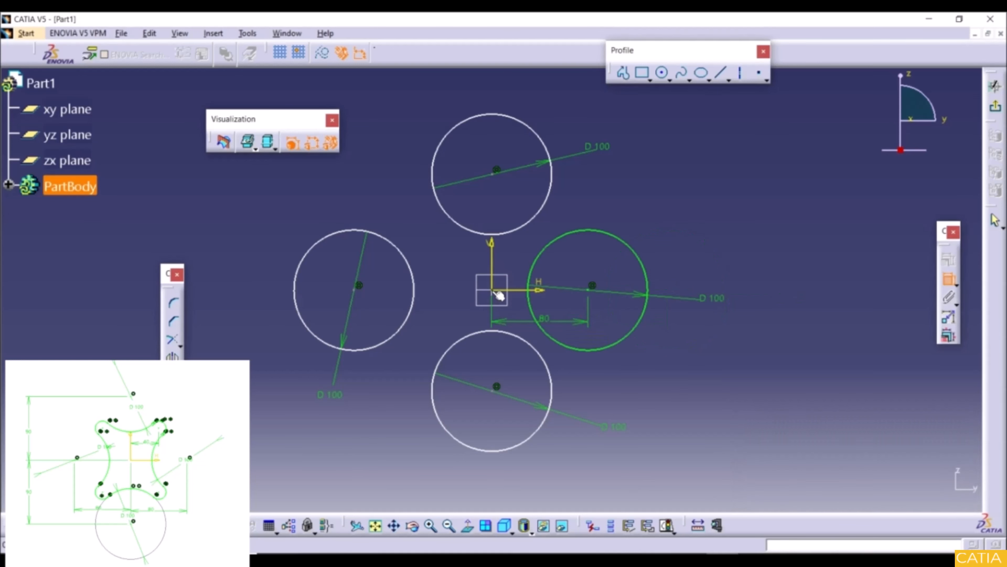
Step: Dimension the left circle's center horizontally from the origin, try 80 mm as its value, and undo that value
{"action": "left_click", "coordinate": [353, 289]}
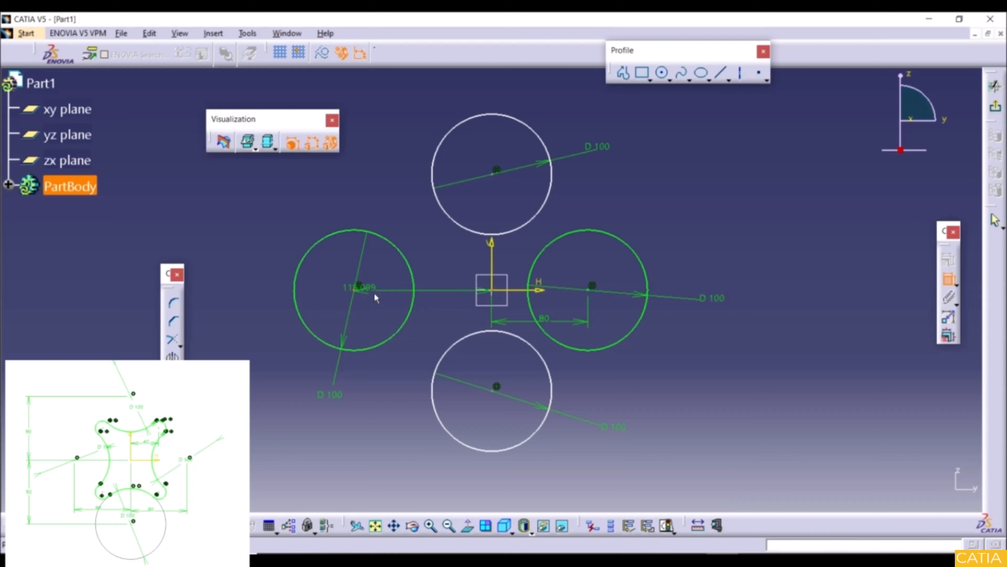
{"action": "left_click", "coordinate": [427, 305]}
{"action": "double_click", "coordinate": [428, 306]}
{"action": "type", "text": "80mm"}
{"action": "key", "text": "Return"}
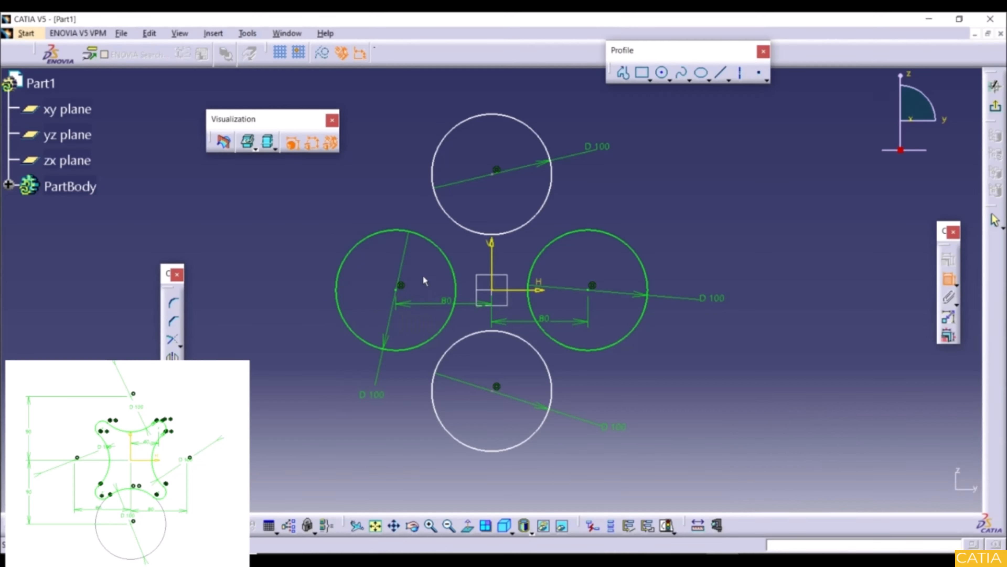
{"action": "key", "text": "ctrl+z"}
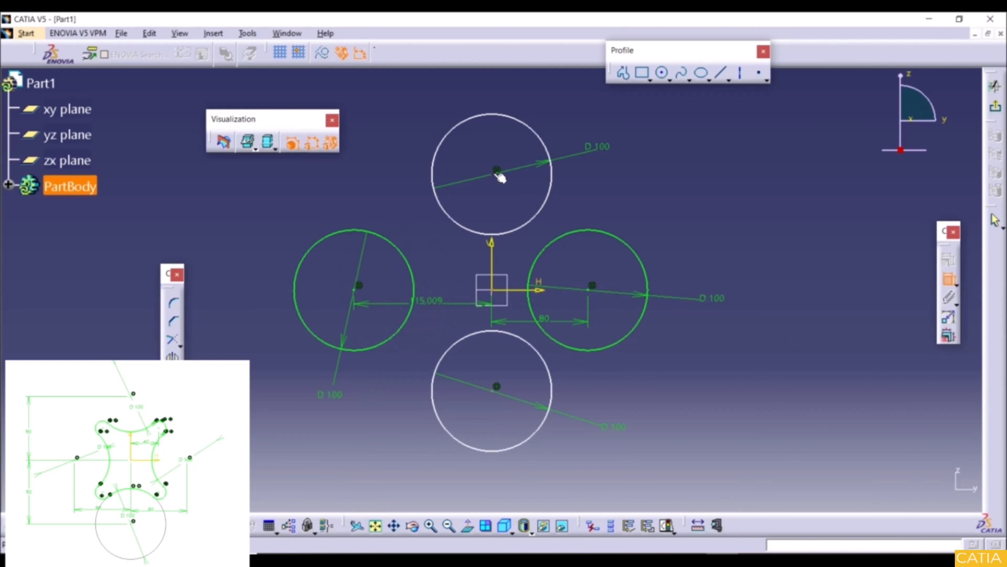
Step: Constrain the upper circle's center to a vertical distance of 90 mm from the origin
{"action": "left_click", "coordinate": [495, 173]}
{"action": "left_click", "coordinate": [413, 208]}
{"action": "double_click", "coordinate": [412, 207]}
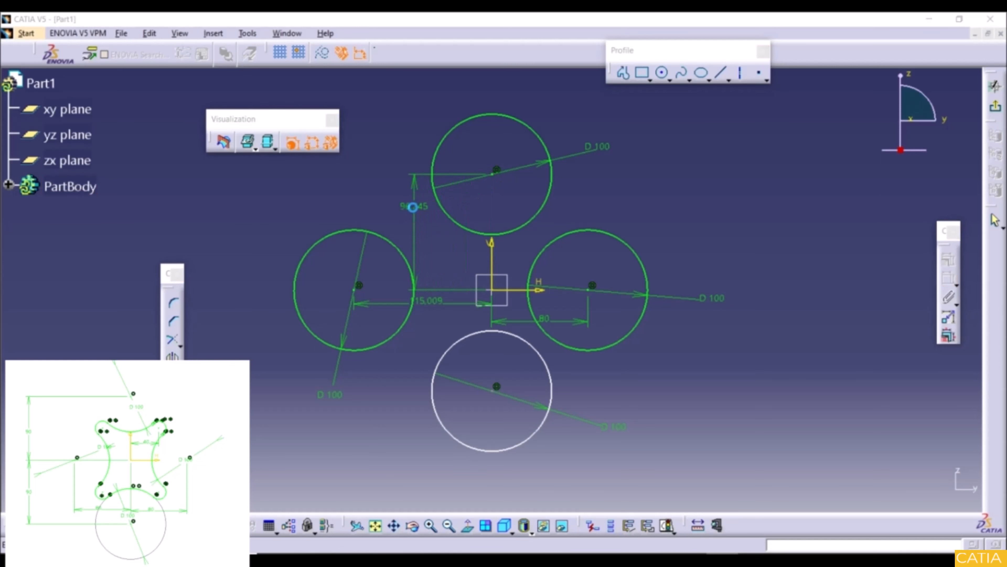
{"action": "type", "text": "90"}
{"action": "key", "text": "Return"}
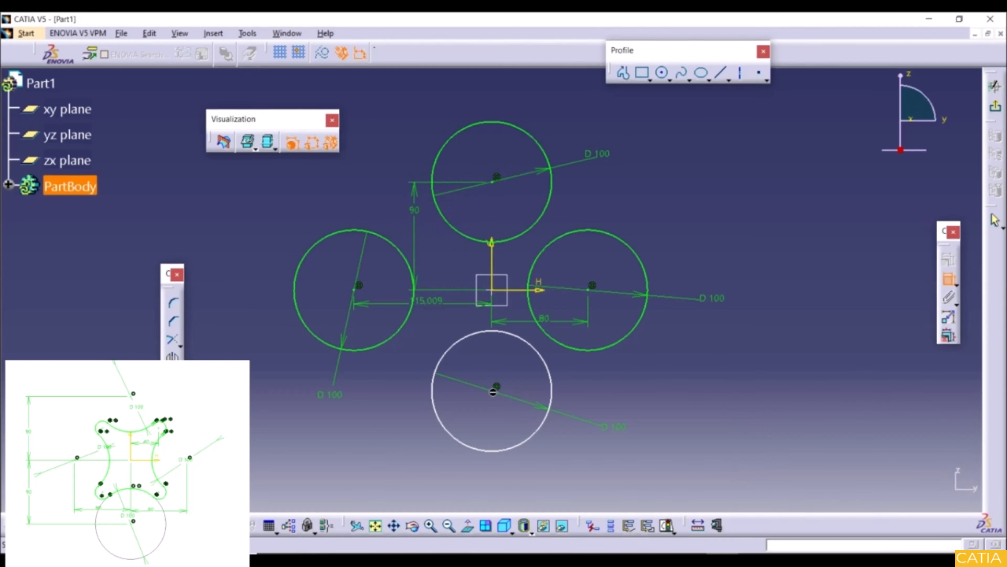
Step: Constrain the lower circle's center to a vertical distance of 90 mm from the origin
{"action": "left_click", "coordinate": [495, 290]}
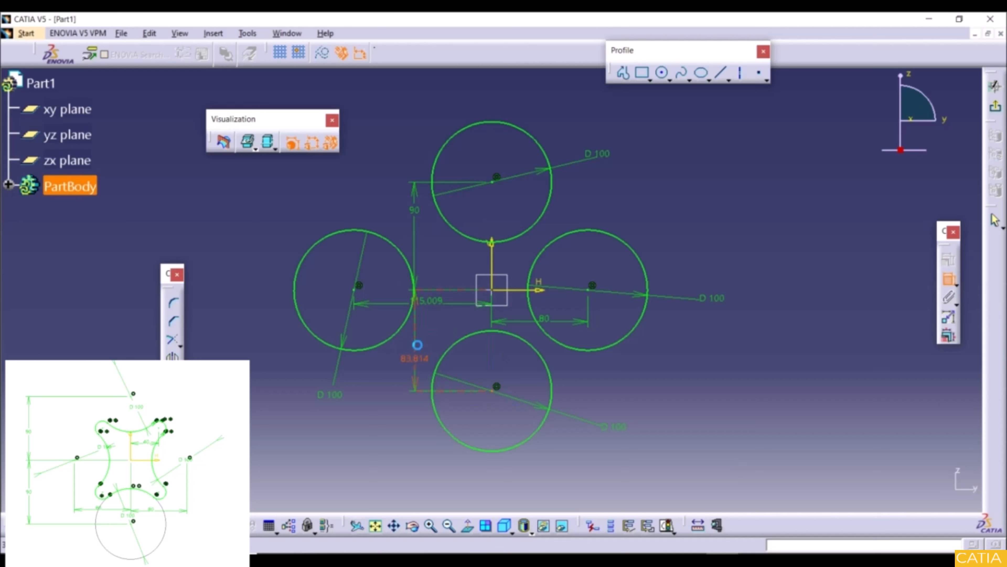
{"action": "left_click", "coordinate": [419, 360]}
{"action": "double_click", "coordinate": [419, 360]}
{"action": "type", "text": "90"}
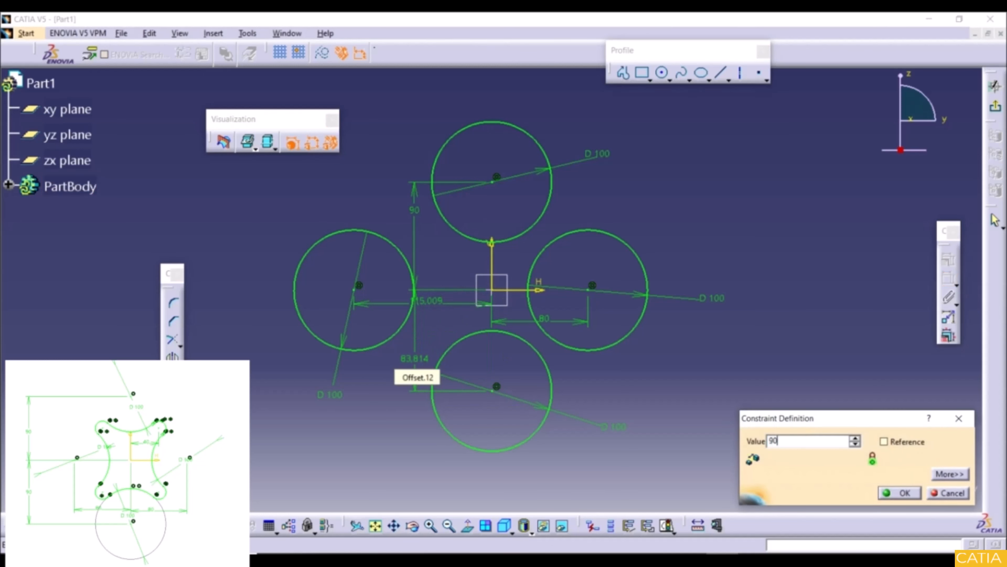
{"action": "key", "text": "Return"}
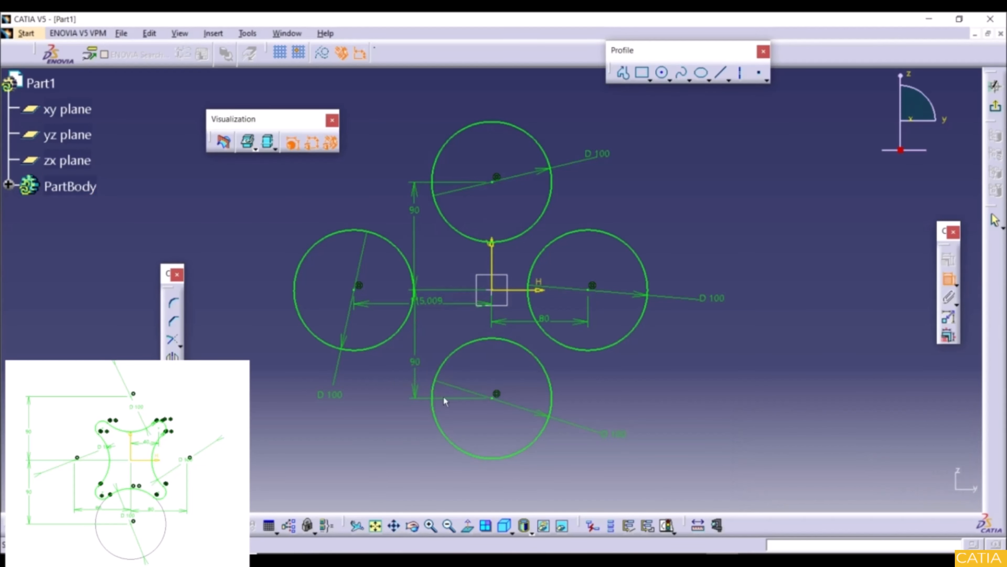
Step: Set the horizontal distance between the left circle's center and the origin to 80 mm
{"action": "double_click", "coordinate": [422, 304]}
{"action": "type", "text": "80"}
{"action": "key", "text": "Return"}
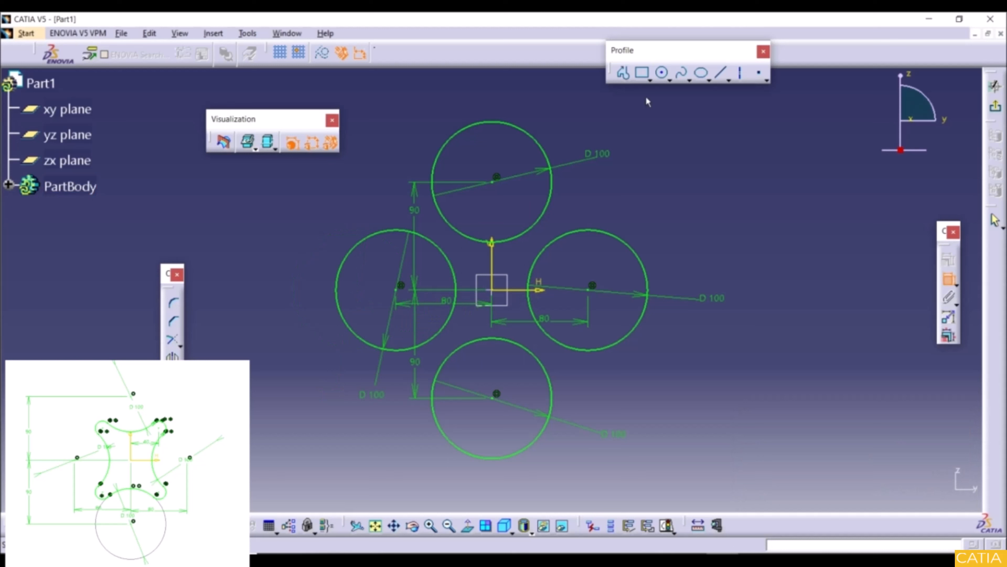
Step: Sketch four small circles in the gaps between the large circles, the upper-right about 9 mm and the upper-left about 11 mm in diameter
{"action": "left_click", "coordinate": [661, 73]}
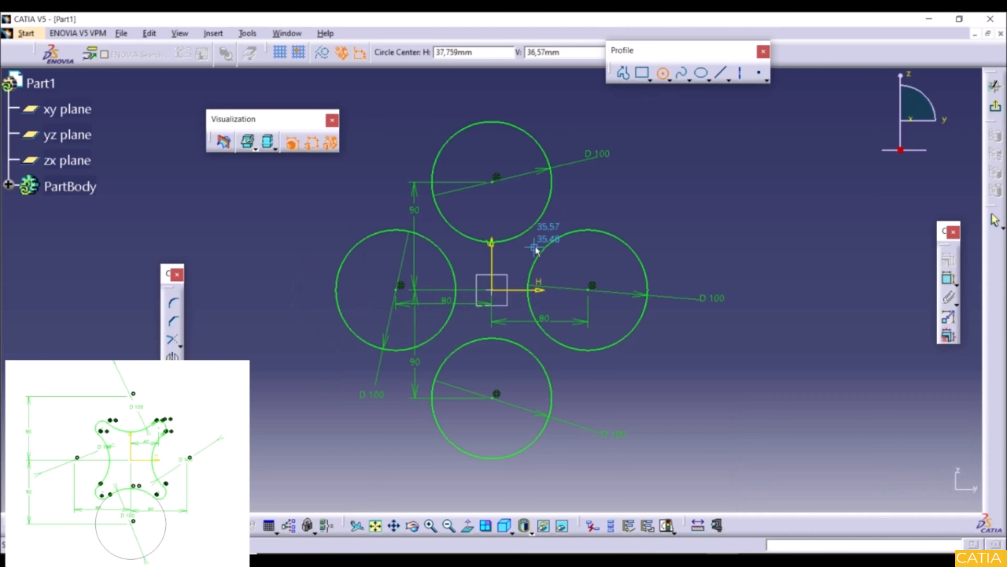
{"action": "left_click", "coordinate": [521, 247]}
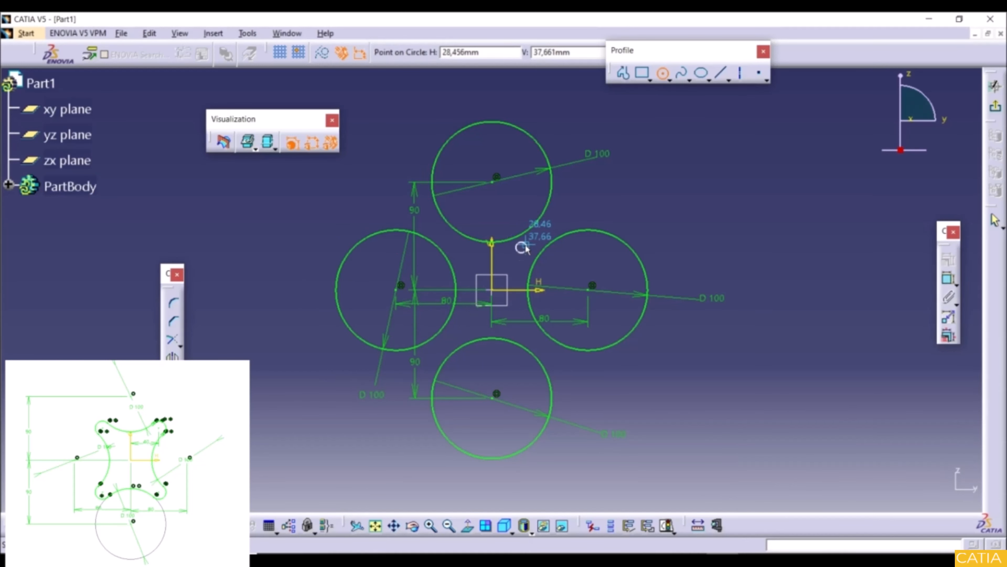
{"action": "left_click", "coordinate": [527, 246]}
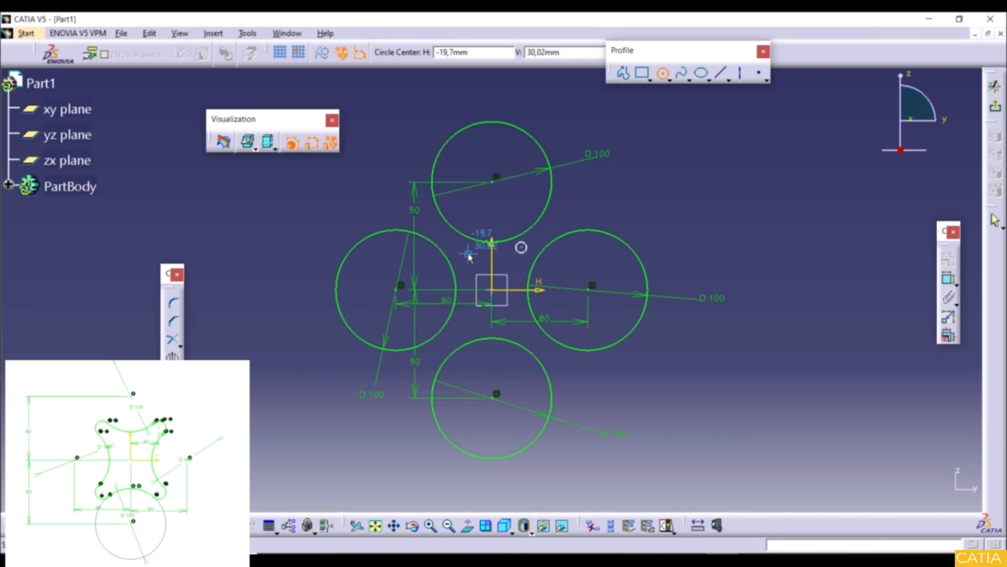
{"action": "left_click", "coordinate": [463, 250]}
{"action": "left_click", "coordinate": [470, 250]}
{"action": "left_click", "coordinate": [458, 326]}
{"action": "left_click", "coordinate": [466, 320]}
{"action": "left_click", "coordinate": [520, 330]}
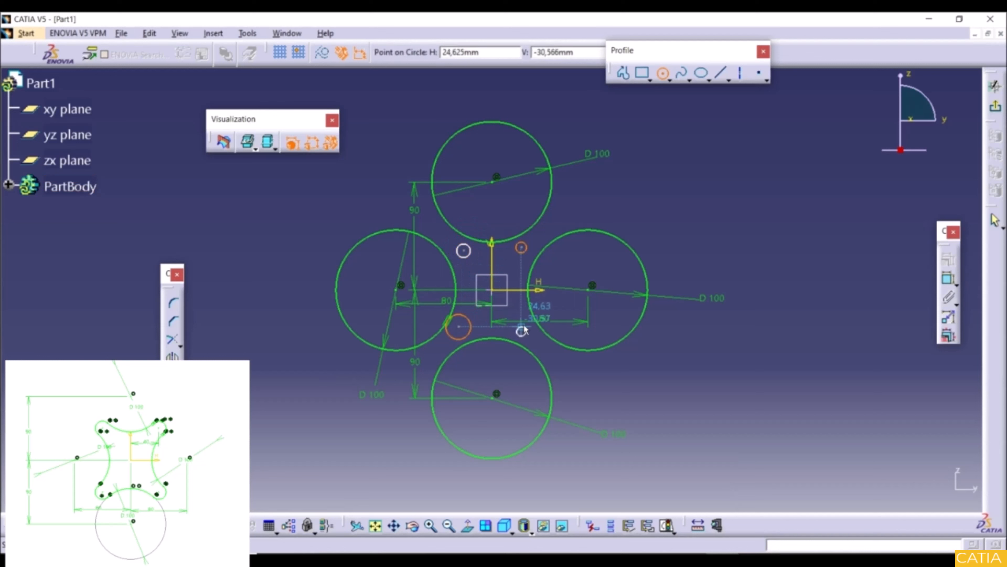
{"action": "left_click", "coordinate": [527, 328]}
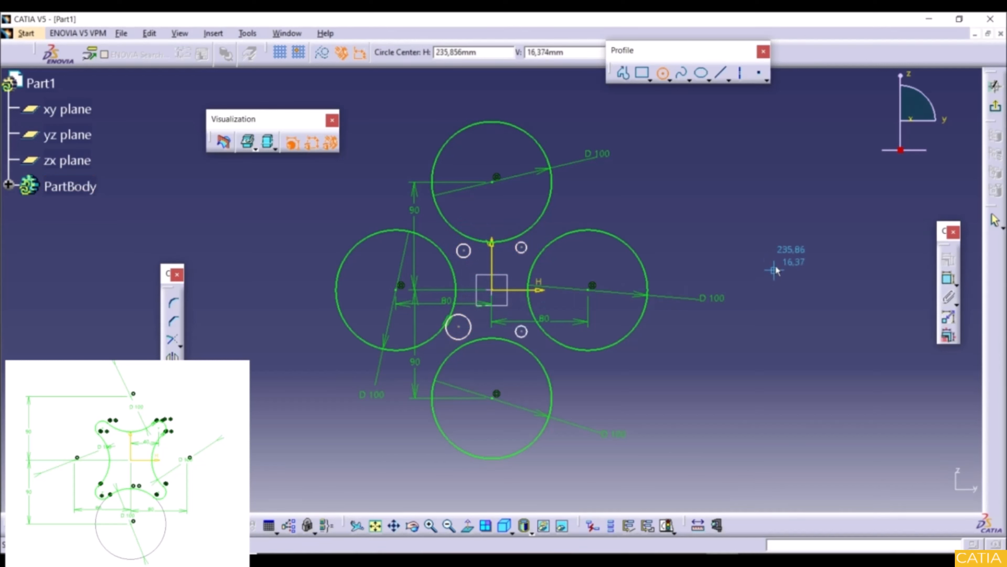
{"action": "key", "text": "Escape"}
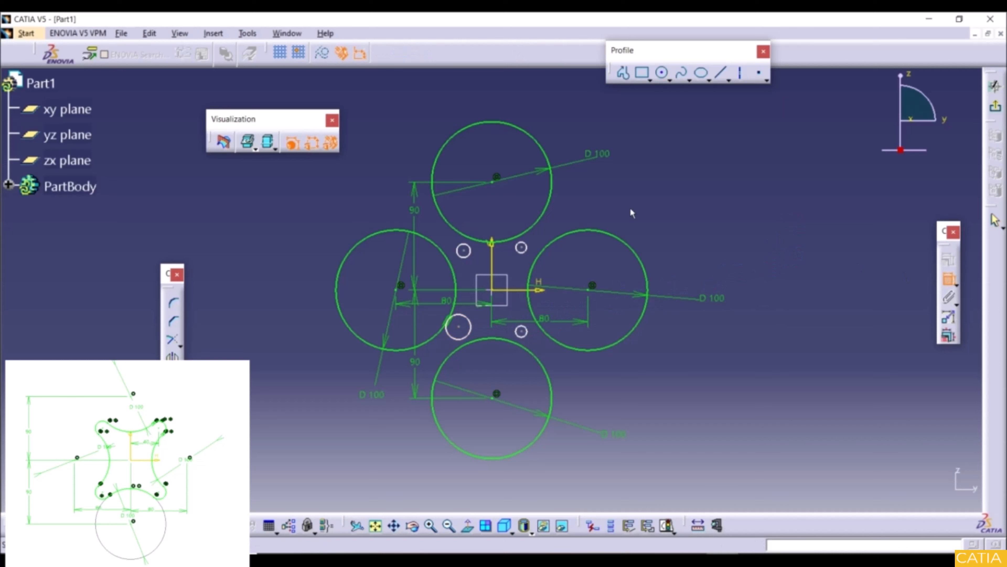
Step: Make the upper-right small circle tangent to both the upper and the right large circles
{"action": "middle_click_drag", "start_coordinate": [539, 242], "coordinate": [537, 181]}
{"action": "left_click", "coordinate": [555, 200]}
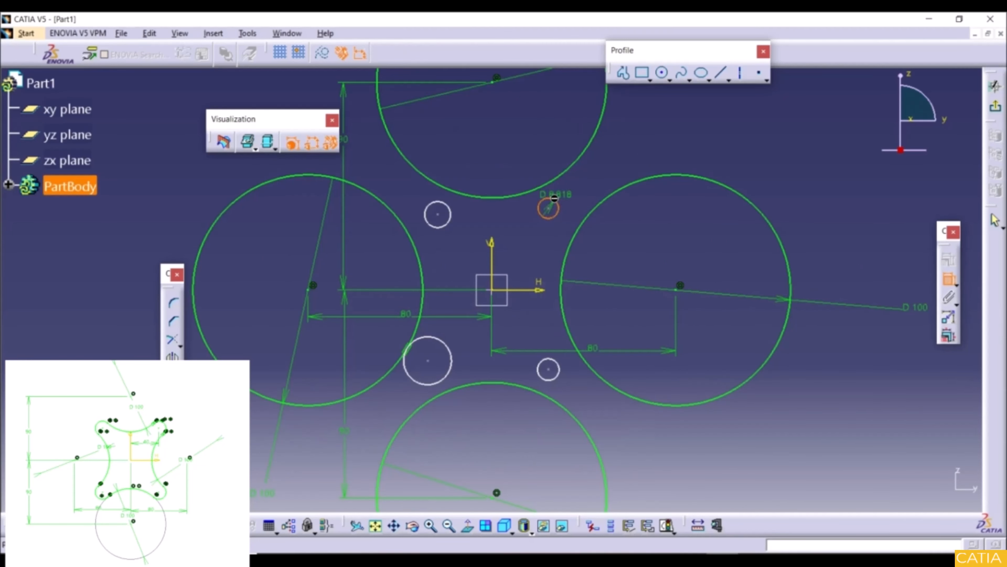
{"action": "left_click", "coordinate": [560, 179]}
{"action": "right_click", "coordinate": [531, 142]}
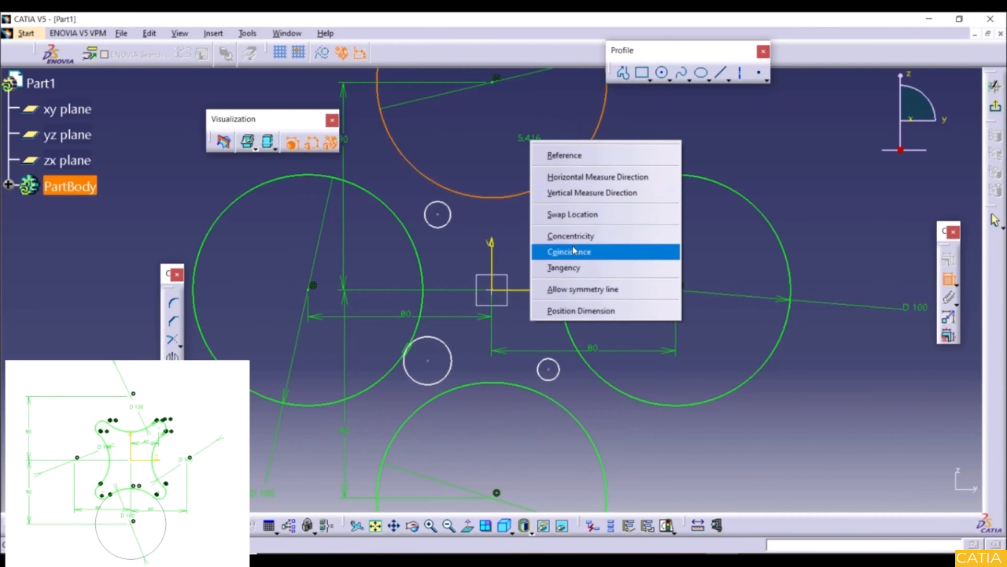
{"action": "left_click", "coordinate": [573, 266]}
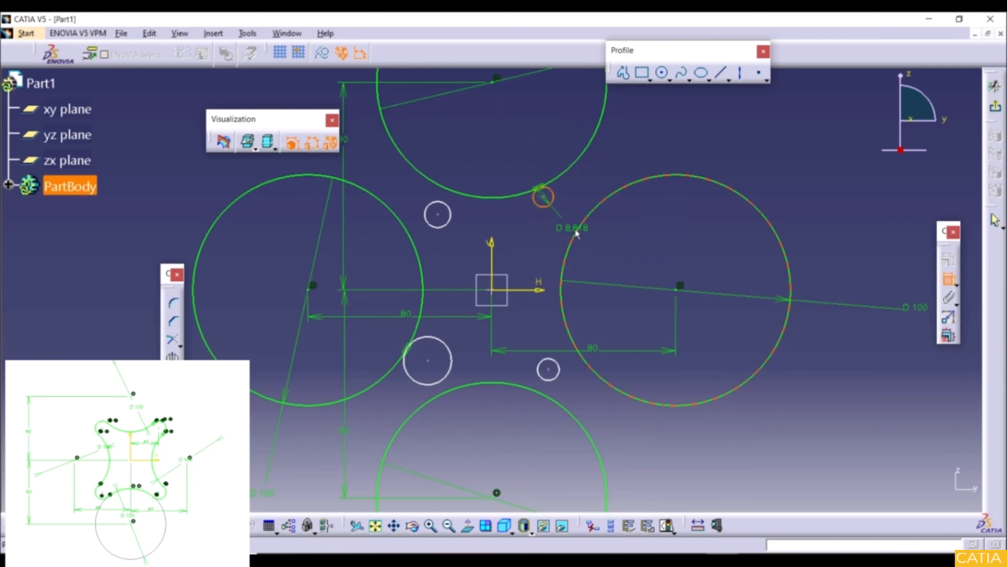
{"action": "left_click", "coordinate": [592, 220]}
{"action": "right_click", "coordinate": [640, 234]}
{"action": "left_click", "coordinate": [681, 361]}
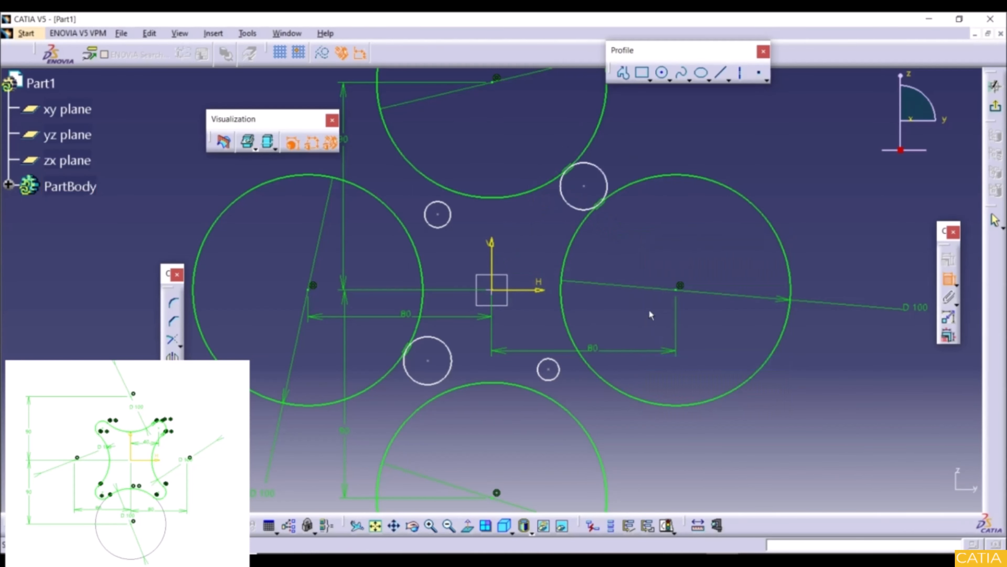
Step: Make the upper-left small circle tangent to both the left and the upper large circles
{"action": "left_click", "coordinate": [430, 225]}
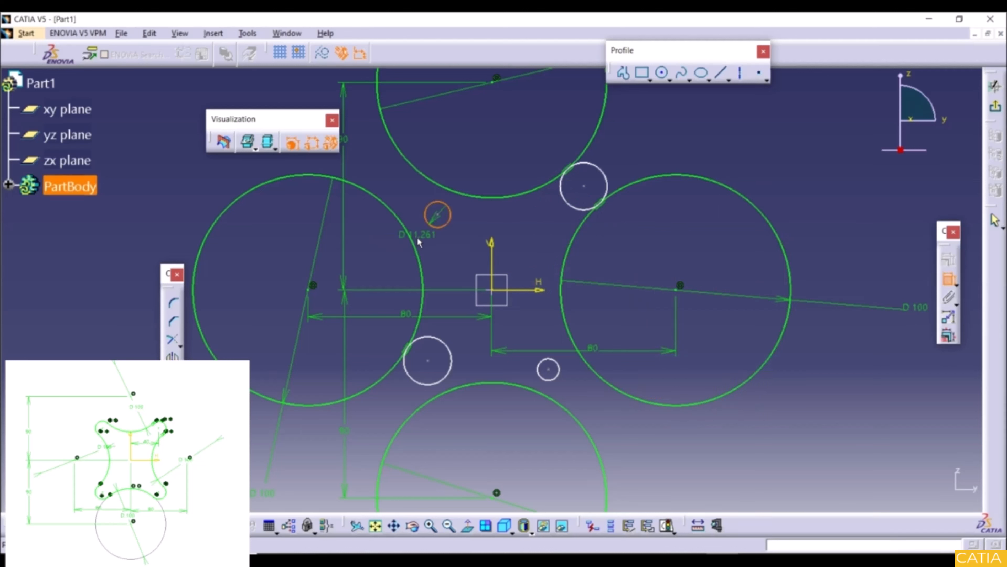
{"action": "left_click", "coordinate": [417, 243]}
{"action": "right_click", "coordinate": [363, 250]}
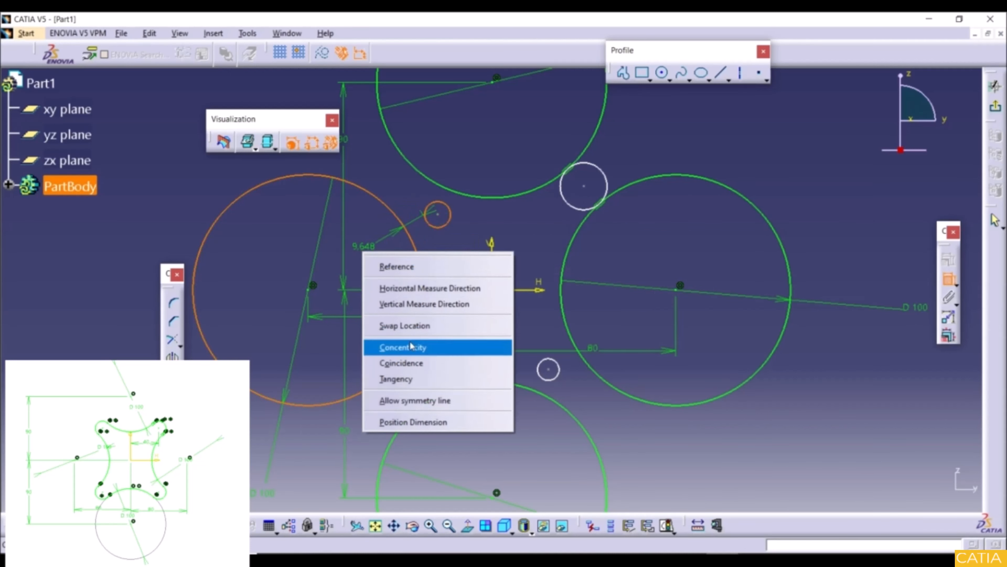
{"action": "left_click", "coordinate": [410, 380]}
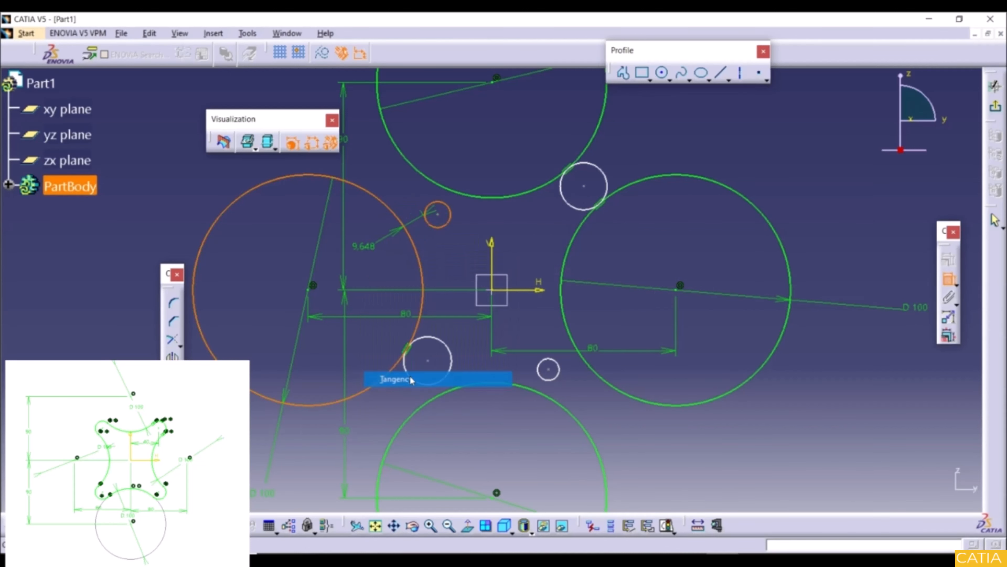
{"action": "left_click", "coordinate": [450, 192]}
{"action": "right_click", "coordinate": [450, 192]}
{"action": "left_click", "coordinate": [489, 376]}
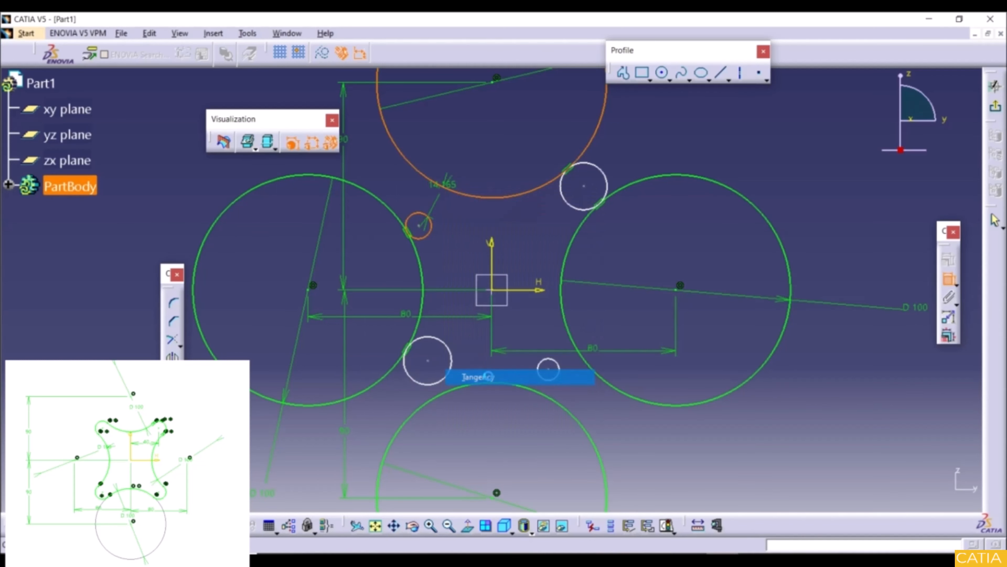
Step: Make the lower-left small circle tangent to the lower large circle
{"action": "left_click", "coordinate": [437, 384]}
{"action": "left_click", "coordinate": [446, 391], "text": "ctrl"}
{"action": "right_click", "coordinate": [458, 418]}
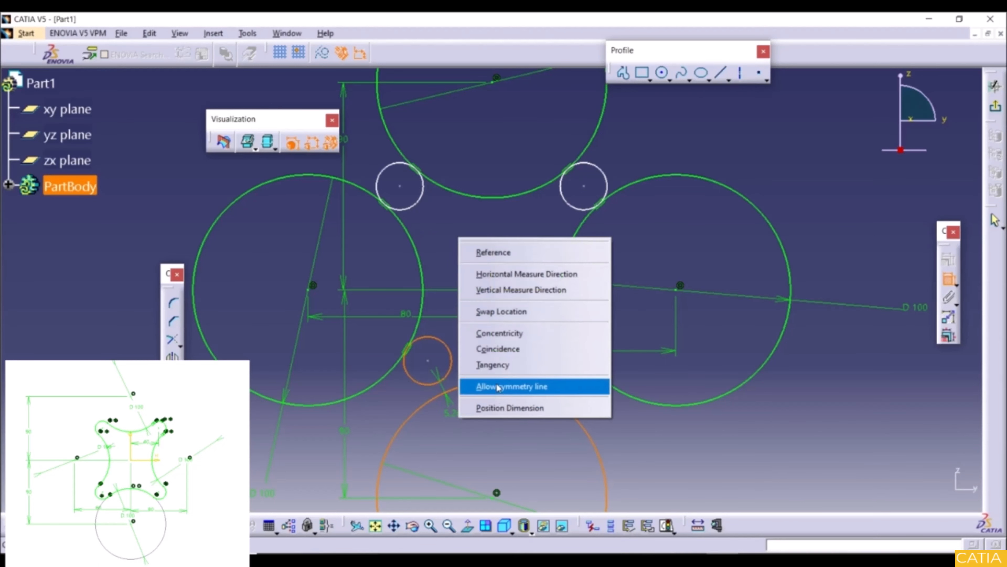
{"action": "left_click", "coordinate": [495, 364]}
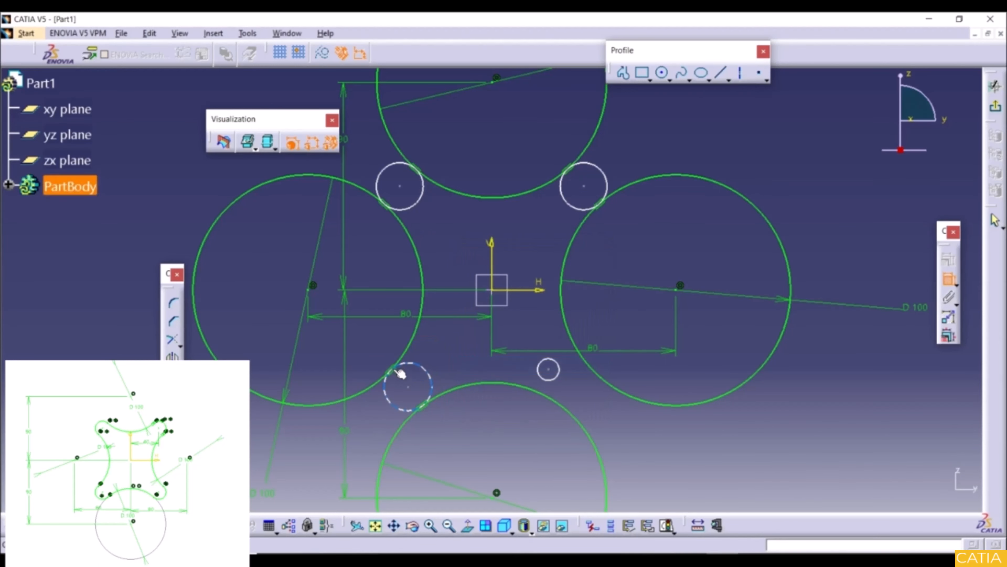
Step: Make the lower-right small circle tangent to both the lower and the right large circles
{"action": "left_click", "coordinate": [557, 379]}
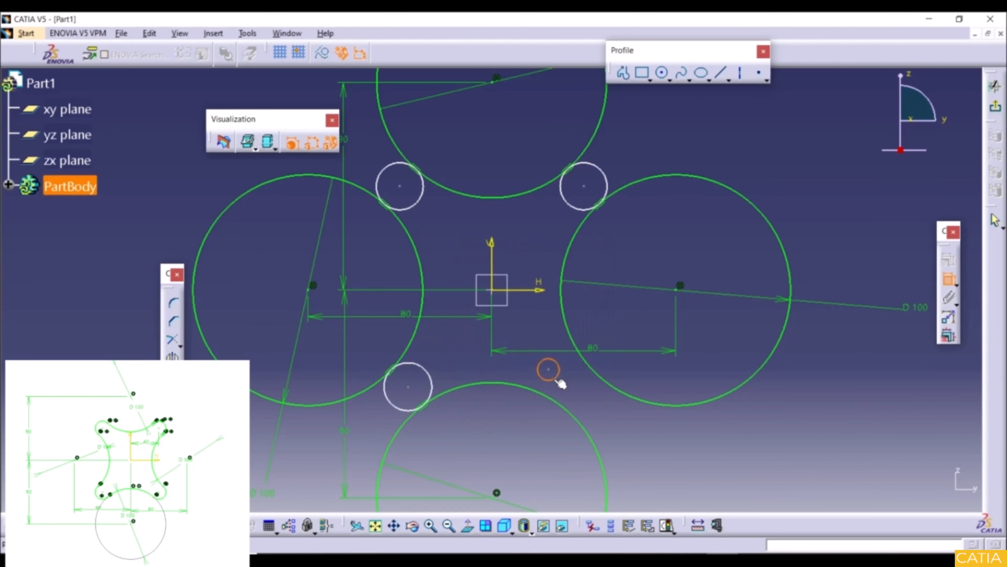
{"action": "left_click", "coordinate": [558, 405], "text": "ctrl"}
{"action": "right_click", "coordinate": [484, 424]}
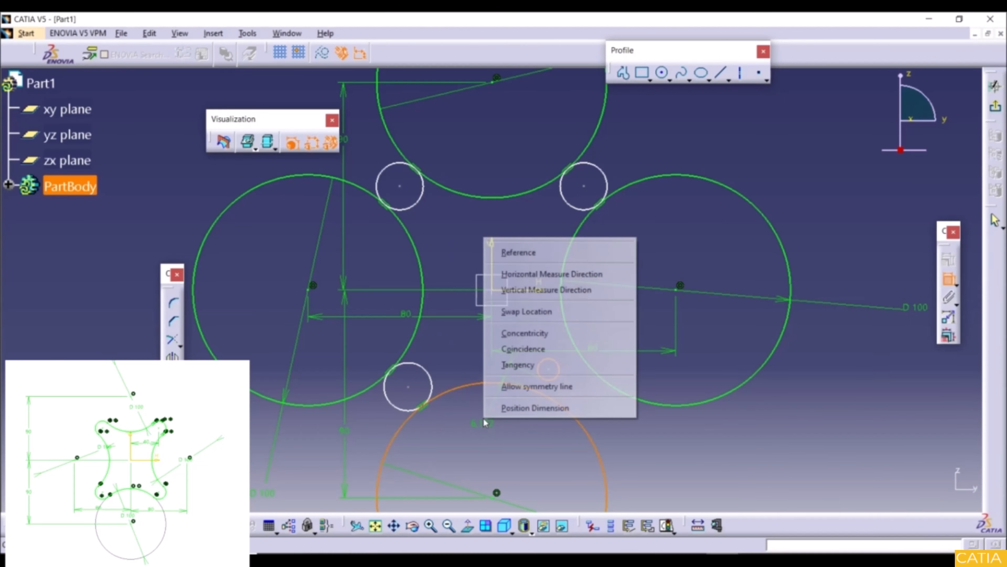
{"action": "left_click", "coordinate": [523, 364]}
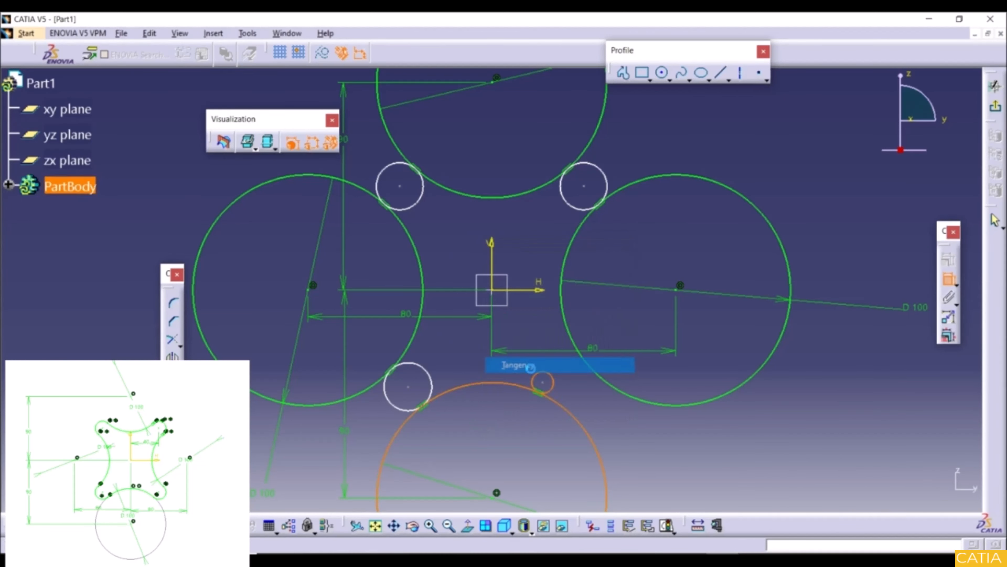
{"action": "left_click", "coordinate": [559, 384]}
{"action": "left_click", "coordinate": [600, 372]}
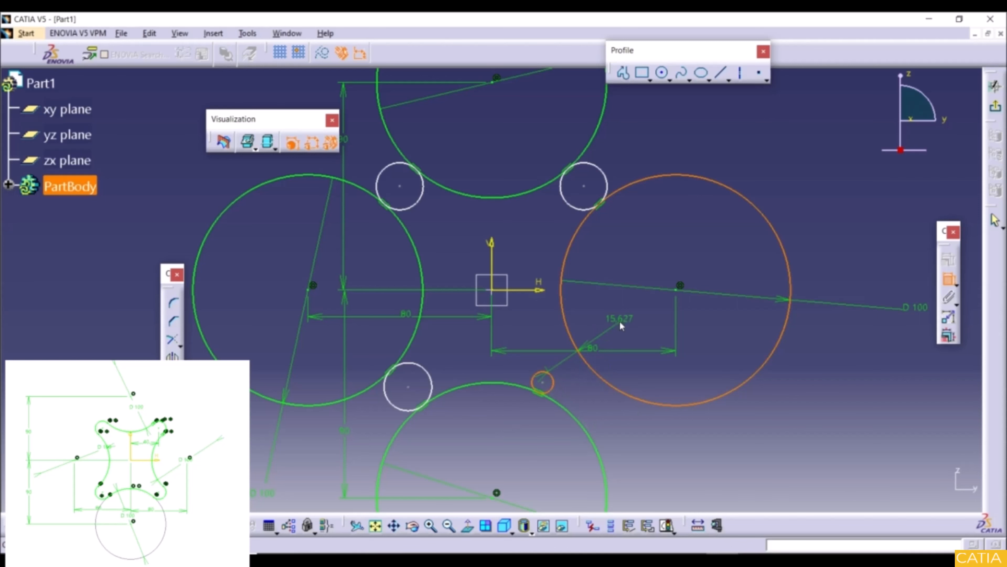
{"action": "right_click", "coordinate": [620, 320]}
{"action": "left_click", "coordinate": [646, 450]}
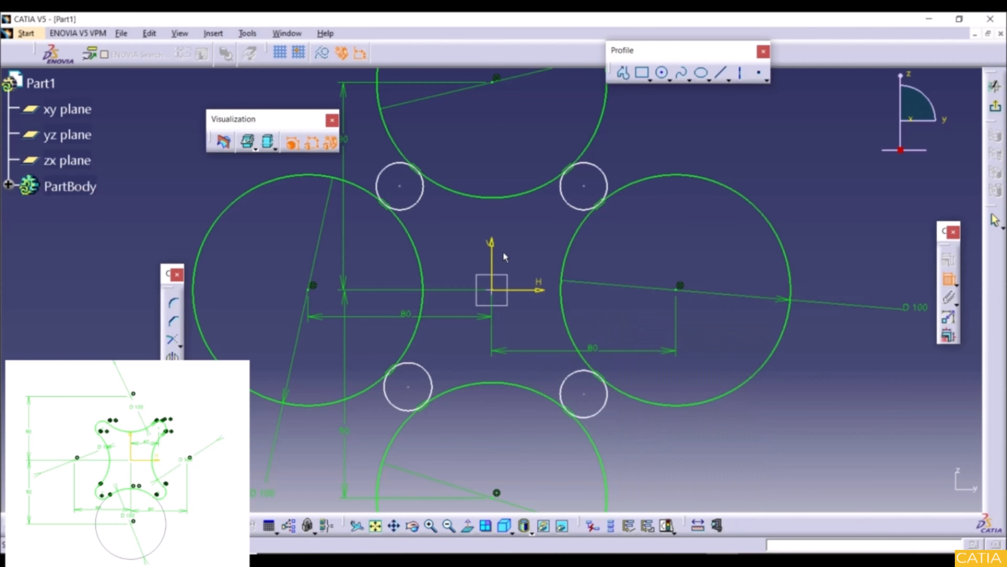
Step: Constrain the centers of the two upper small circles to a horizontal distance of 40 mm from the vertical axis
{"action": "left_click", "coordinate": [493, 254]}
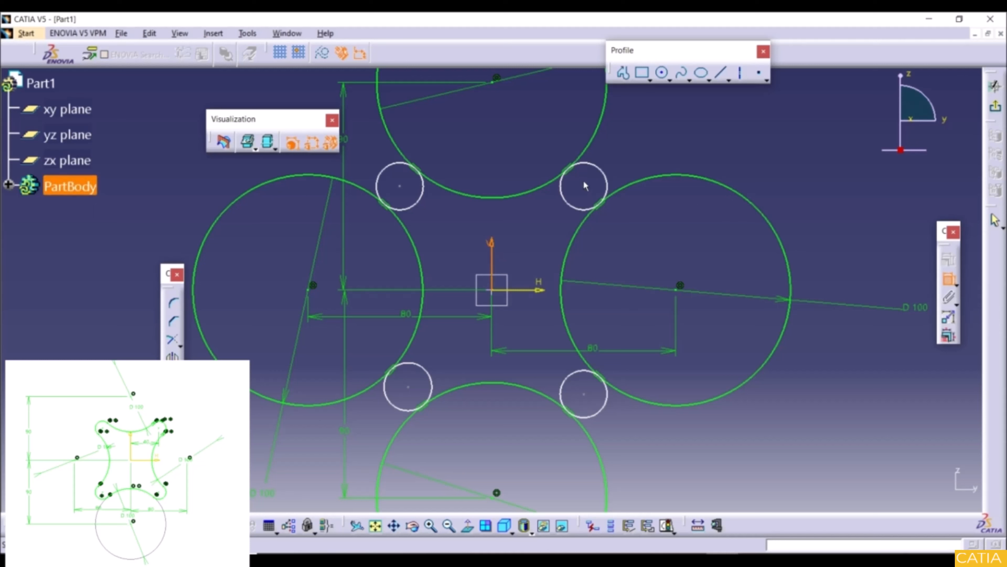
{"action": "left_click", "coordinate": [587, 189]}
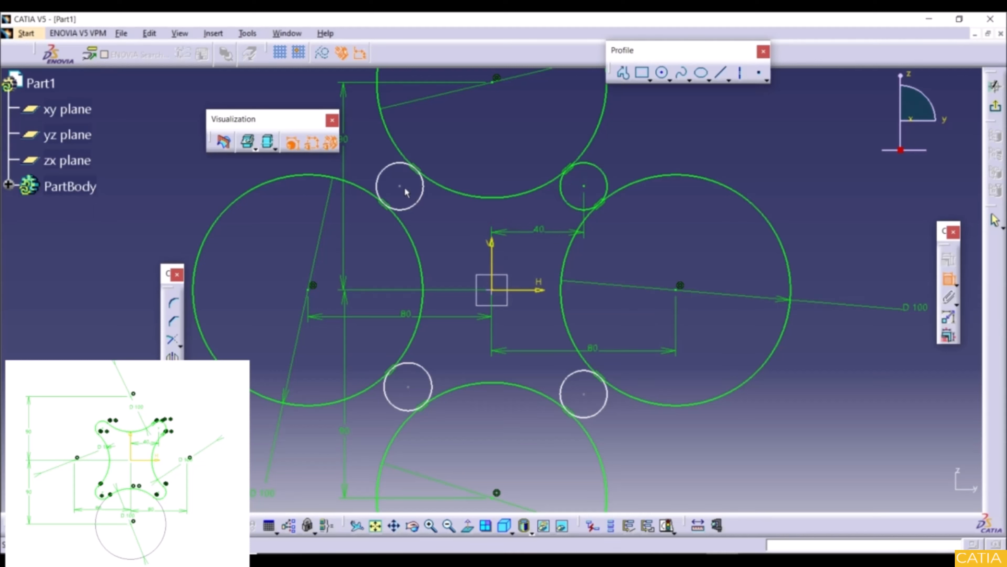
{"action": "left_click", "coordinate": [499, 261]}
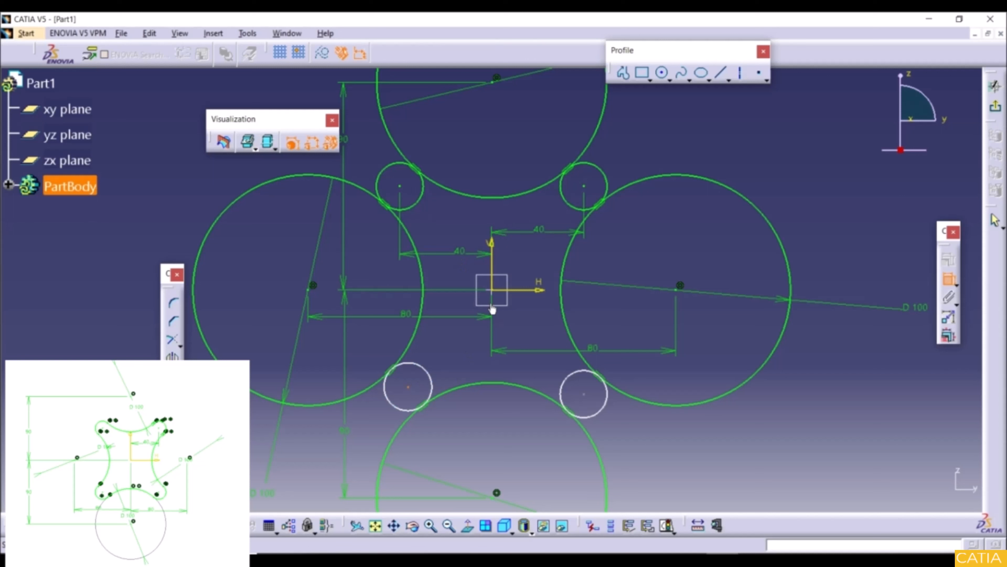
Step: Dimension the lower-left small circle's center horizontally from the vertical axis and set the distance to 40 mm
{"action": "left_click", "coordinate": [492, 277]}
{"action": "left_click", "coordinate": [457, 350]}
{"action": "double_click", "coordinate": [457, 349]}
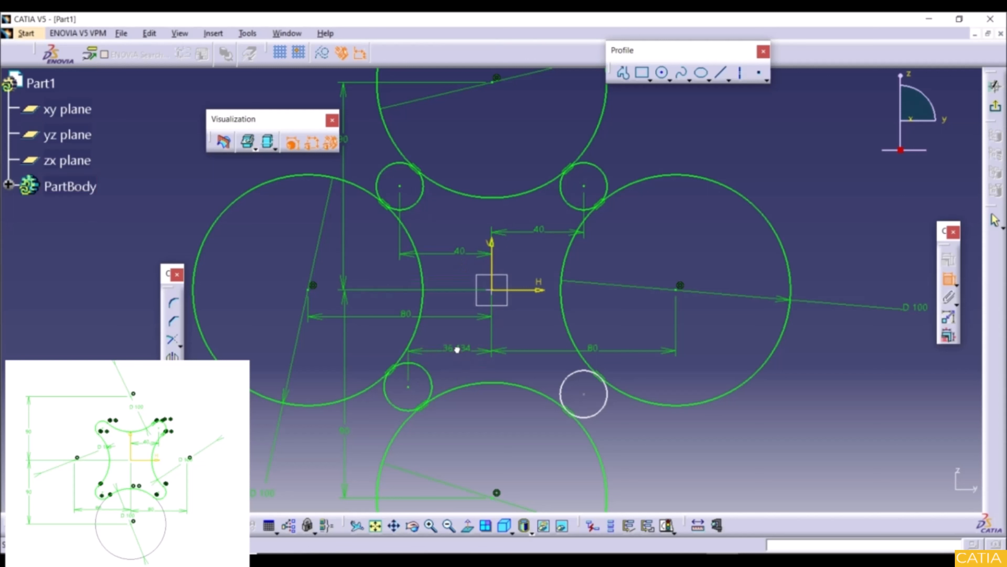
{"action": "type", "text": "40"}
{"action": "key", "text": "Return"}
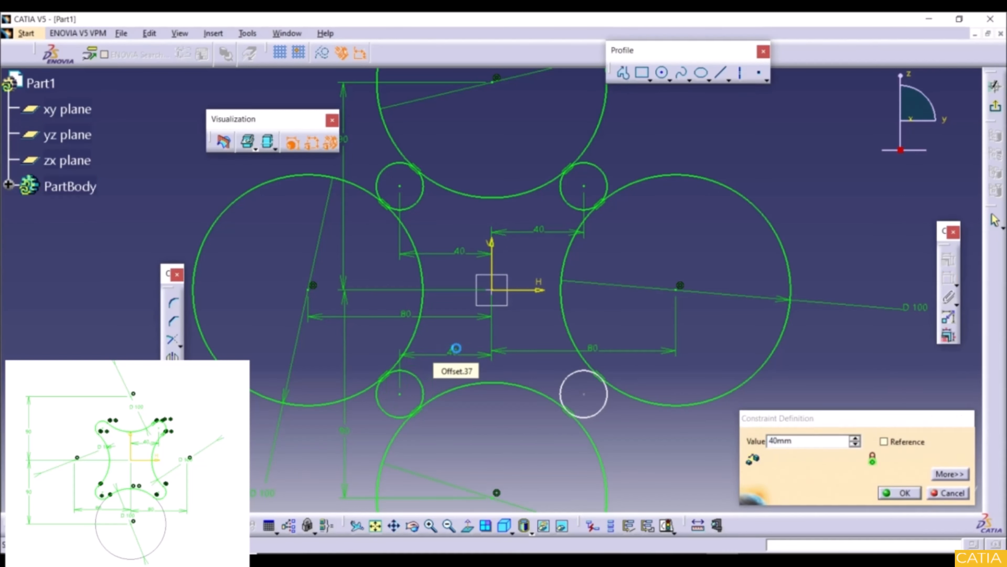
Step: Constrain the lower-right small circle's center to a horizontal distance of 40 mm from the vertical axis
{"action": "left_click", "coordinate": [493, 266]}
{"action": "left_click", "coordinate": [586, 394]}
{"action": "left_click", "coordinate": [544, 379]}
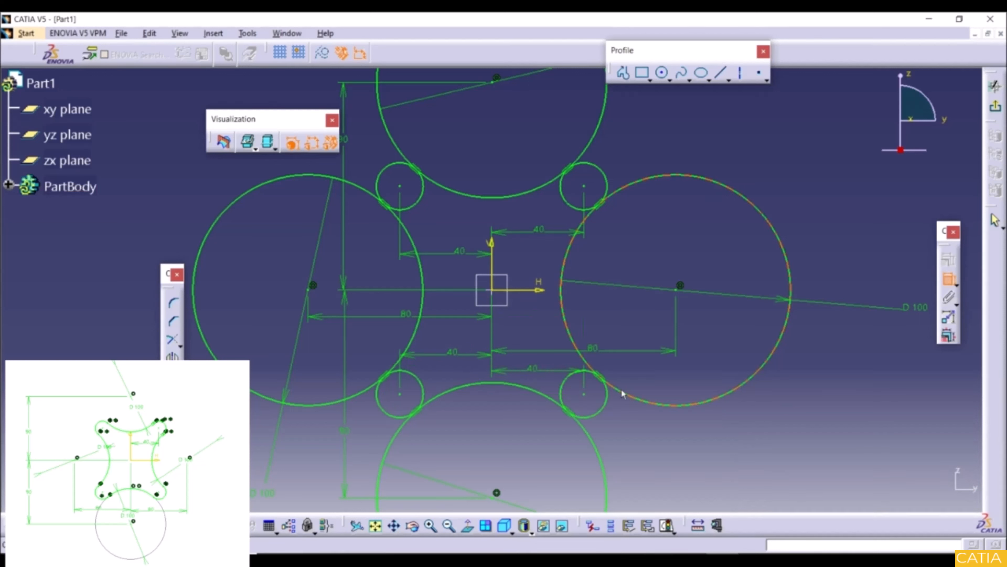
Step: Quick-trim the outer portions of the four large circles, keeping only the inner arcs between the small circles
{"action": "middle_click_drag", "start_coordinate": [576, 322], "coordinate": [599, 366]}
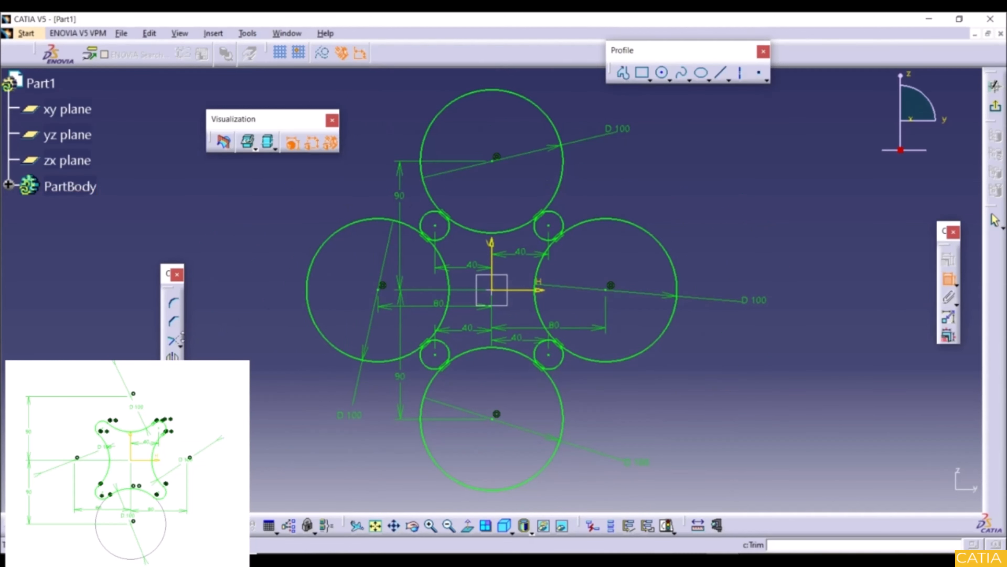
{"action": "left_click", "coordinate": [181, 345]}
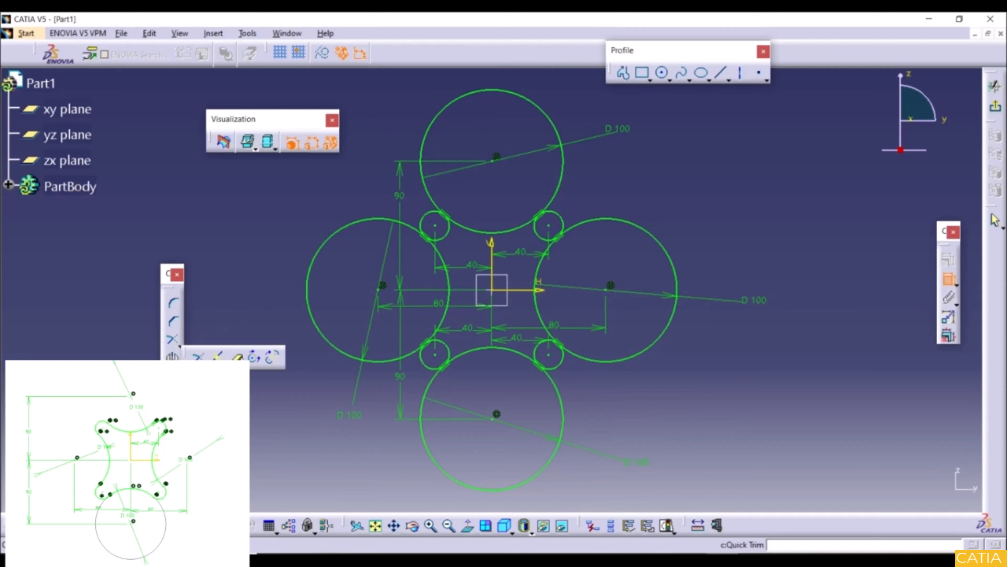
{"action": "left_click", "coordinate": [238, 356]}
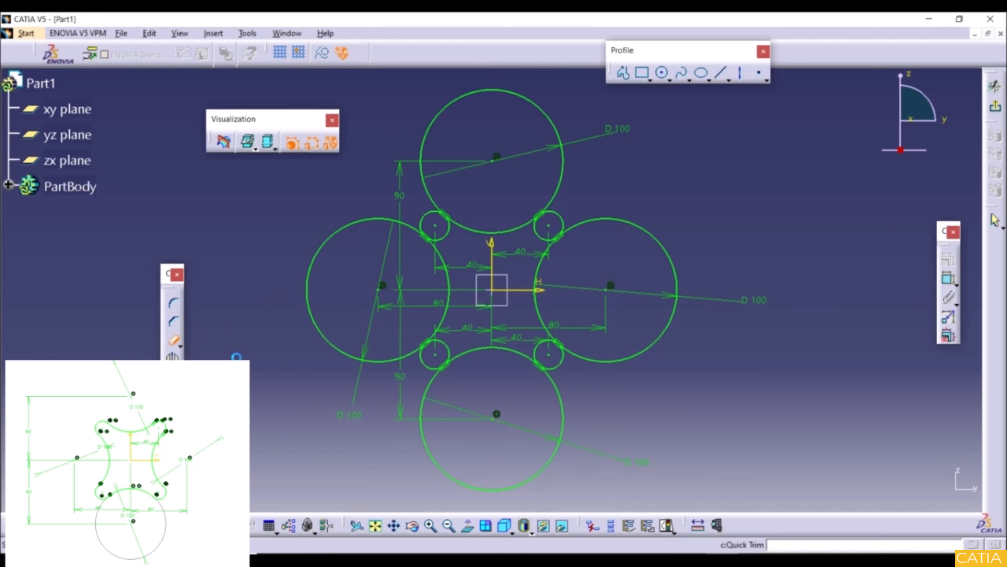
{"action": "left_click", "coordinate": [308, 270]}
{"action": "left_click", "coordinate": [481, 91]}
{"action": "left_click", "coordinate": [675, 326]}
{"action": "left_click", "coordinate": [554, 462]}
Step: Quick-trim the inner arcs of the four small corner circles to leave one closed four-lobed profile
{"action": "middle_click_drag", "start_coordinate": [516, 324], "coordinate": [510, 281]}
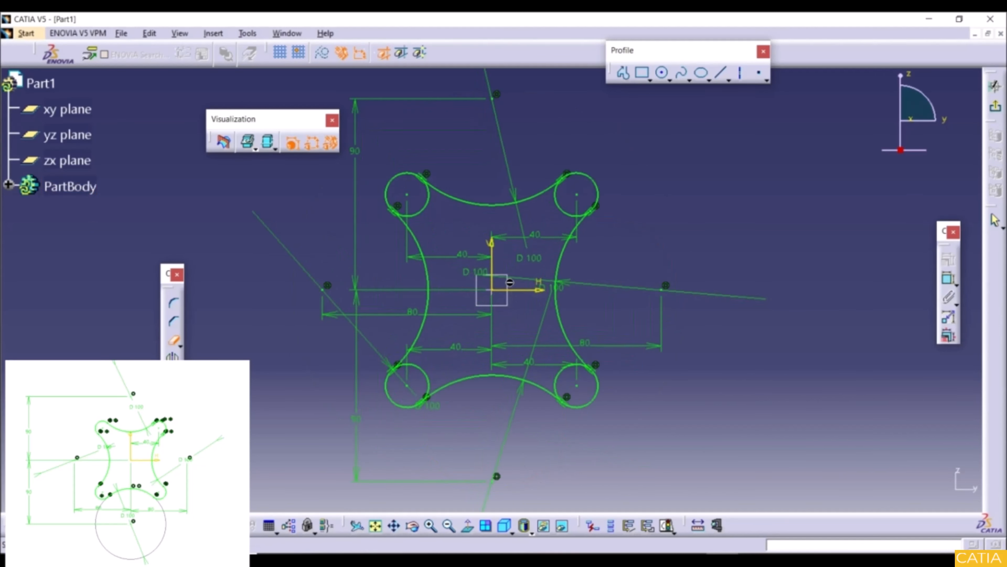
{"action": "left_click", "coordinate": [425, 205]}
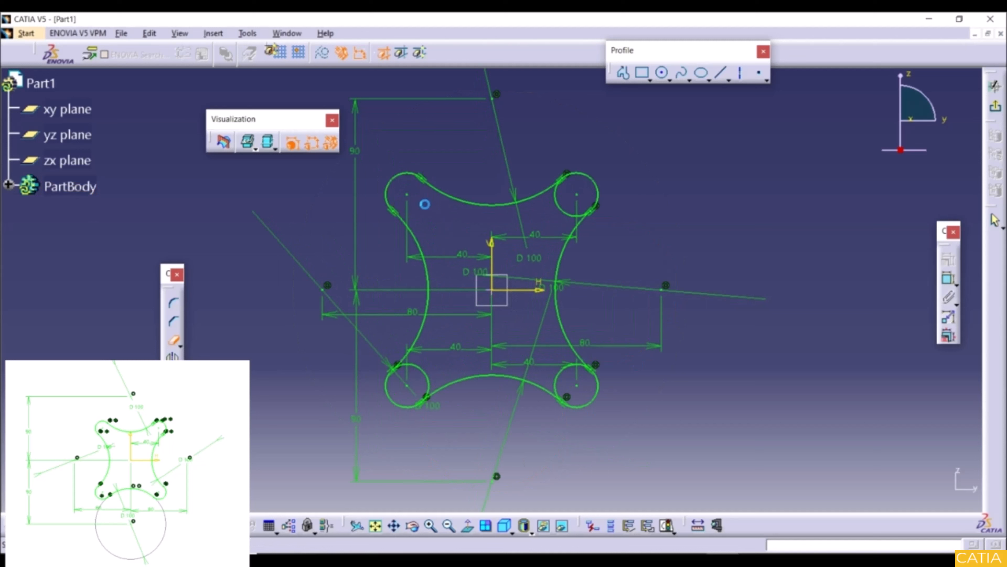
{"action": "left_click", "coordinate": [567, 209]}
{"action": "left_click", "coordinate": [560, 377]}
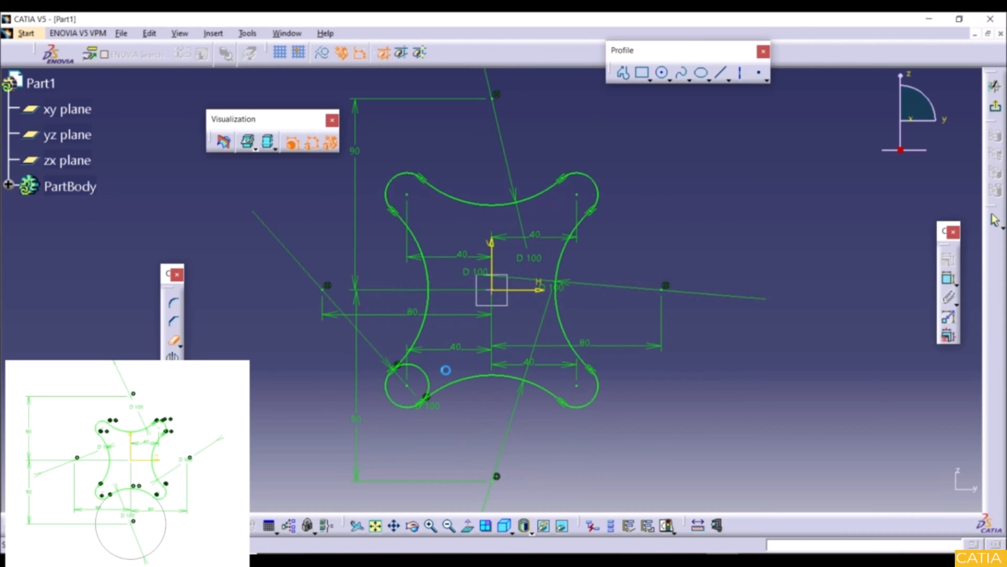
{"action": "left_click", "coordinate": [427, 378]}
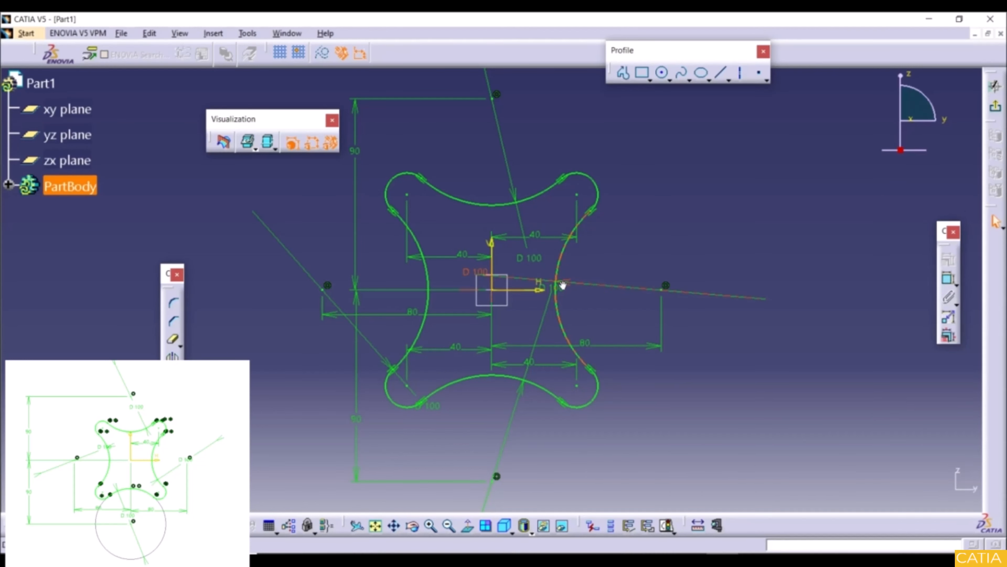
{"action": "middle_click_drag", "start_coordinate": [561, 283], "coordinate": [591, 324], "text": "ctrl"}
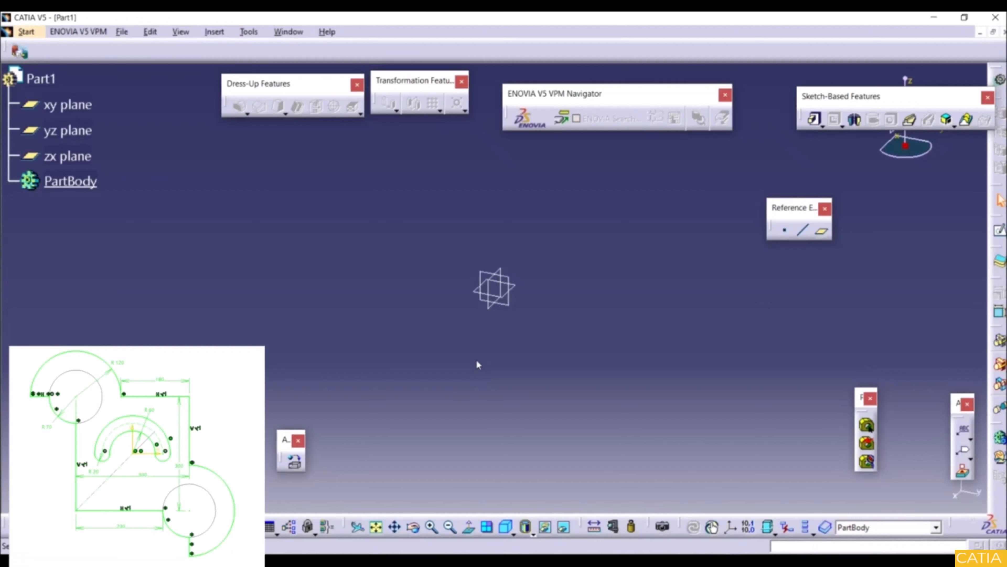
Step: Open a sketch on the yz plane and draw a centered rectangle about the origin, about 151 mm wide and 133 mm high
{"action": "left_click", "coordinate": [513, 279]}
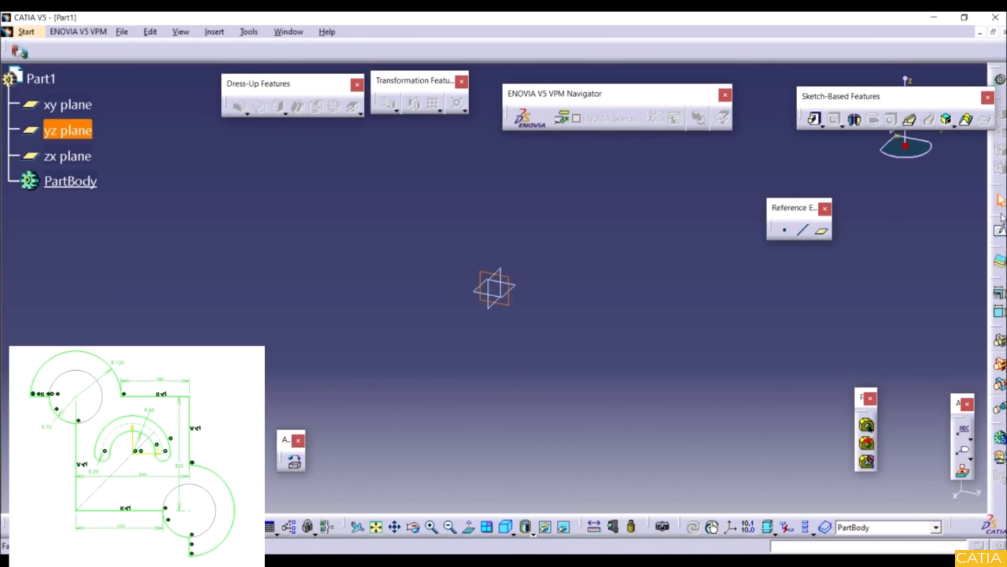
{"action": "left_click", "coordinate": [1000, 247]}
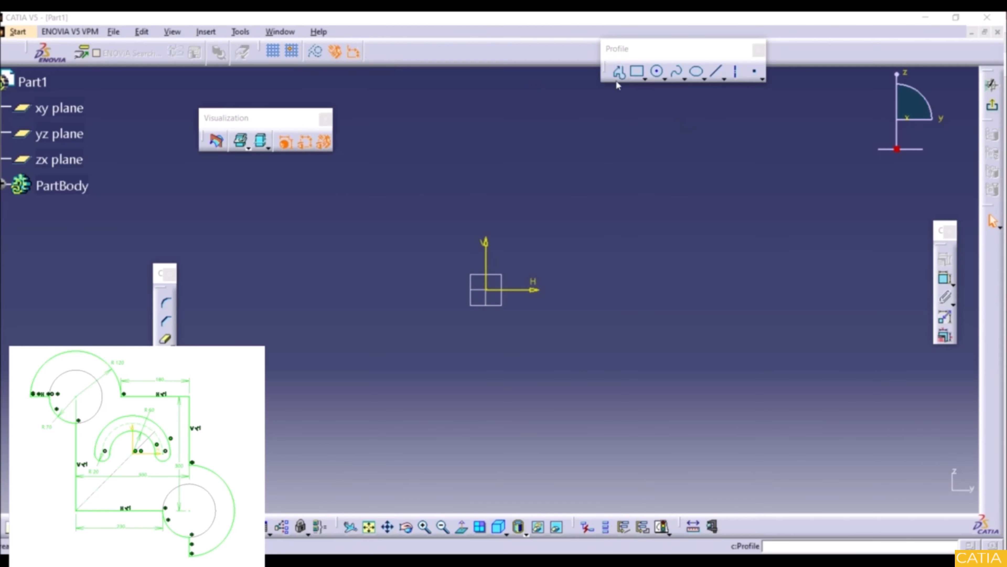
{"action": "left_click", "coordinate": [643, 79]}
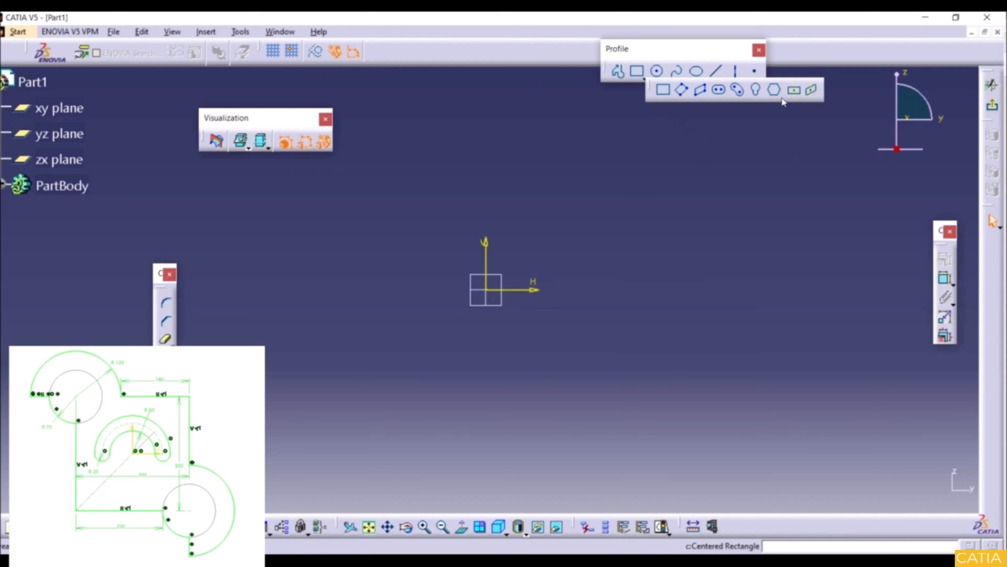
{"action": "left_click", "coordinate": [796, 91]}
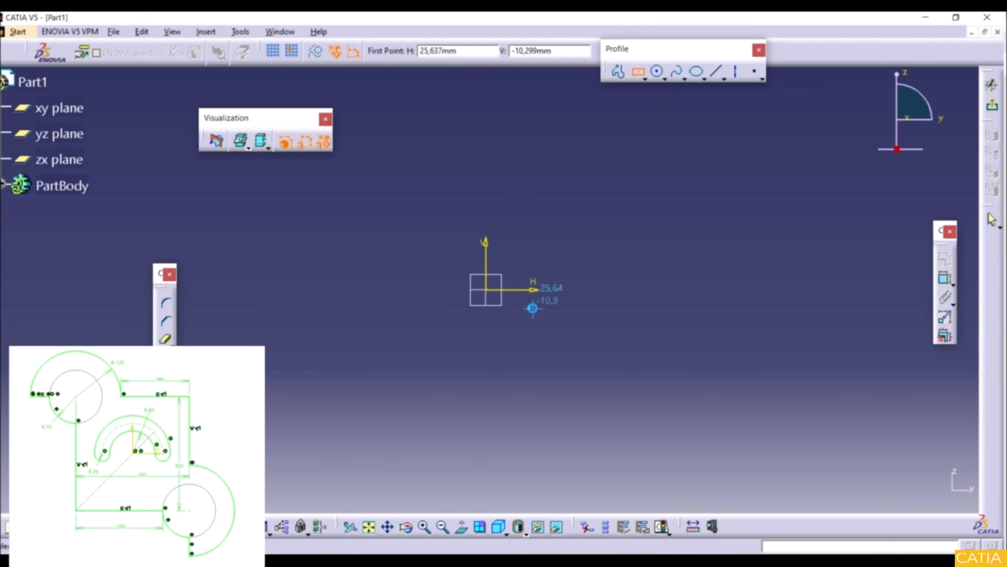
{"action": "left_click", "coordinate": [484, 292]}
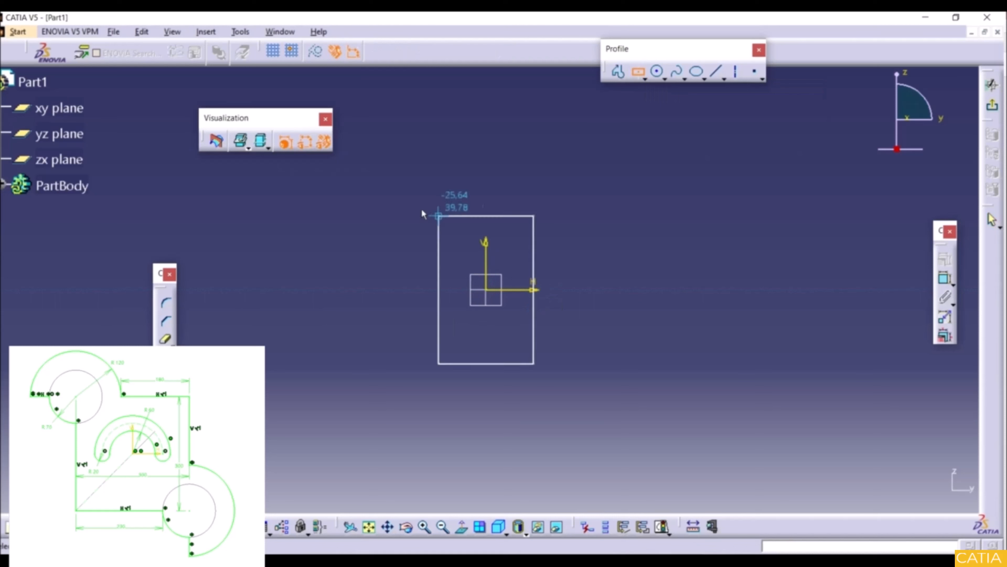
{"action": "left_click", "coordinate": [348, 168]}
{"action": "left_click", "coordinate": [741, 304]}
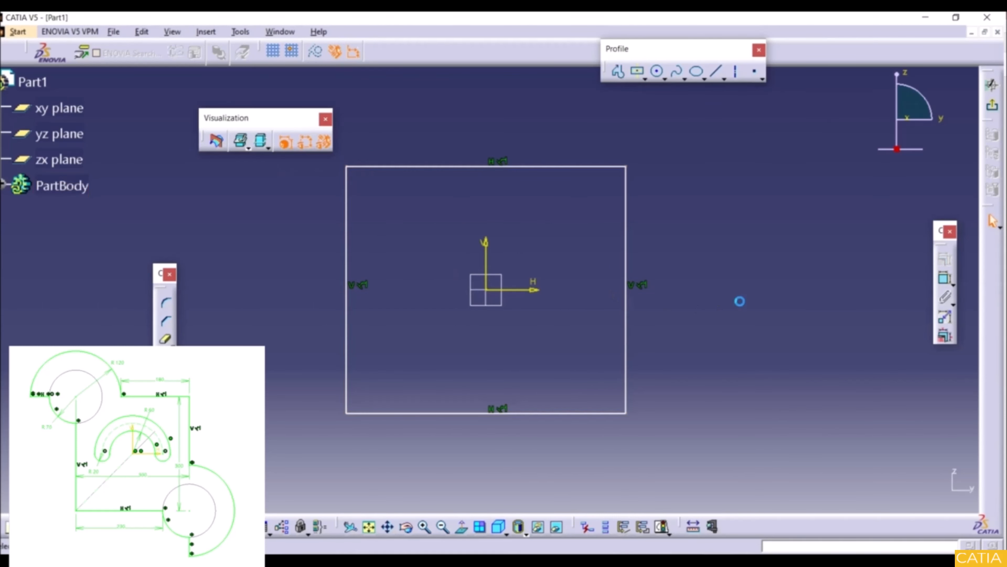
Step: Dimension the distance between the rectangle's two vertical sides and set it to 300 mm
{"action": "left_click", "coordinate": [945, 279]}
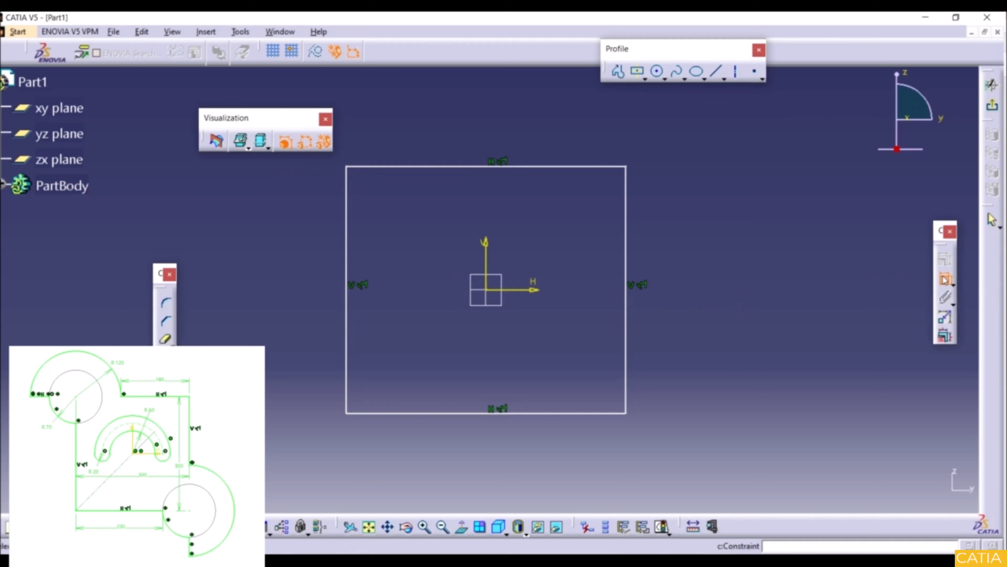
{"action": "left_click", "coordinate": [347, 240]}
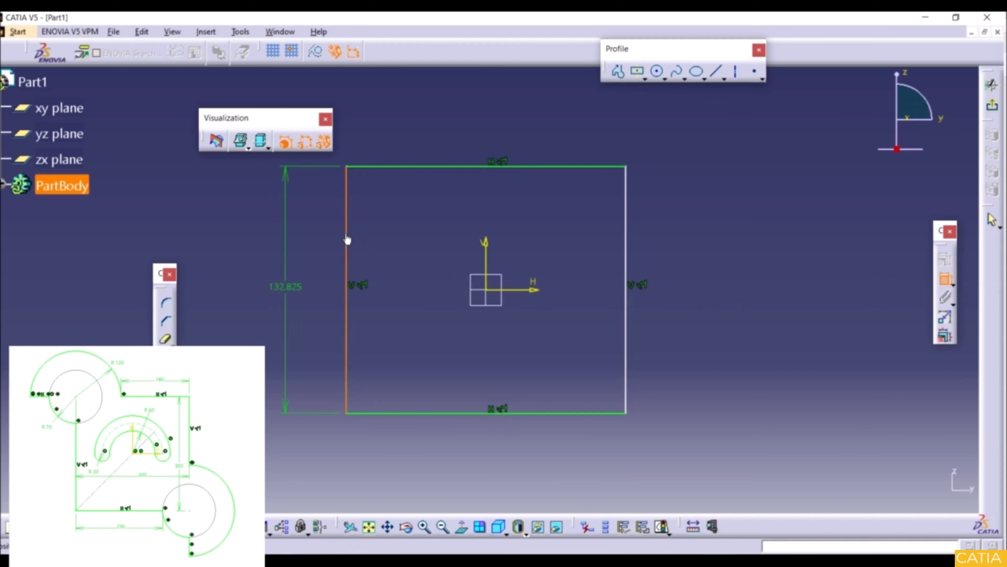
{"action": "left_click", "coordinate": [626, 261]}
{"action": "left_click", "coordinate": [514, 228]}
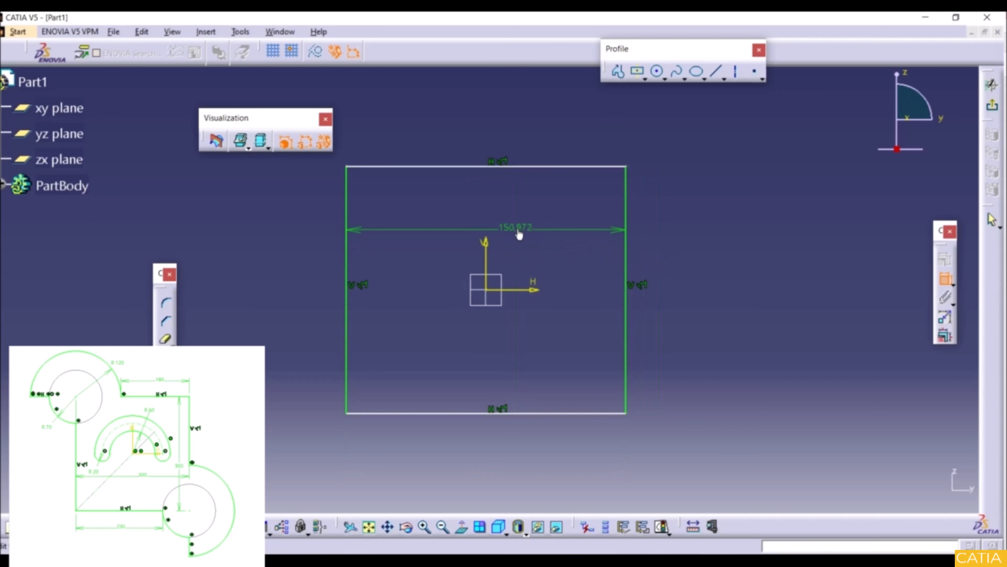
{"action": "double_click", "coordinate": [518, 235]}
{"action": "type", "text": "300mm"}
{"action": "key", "text": "Return"}
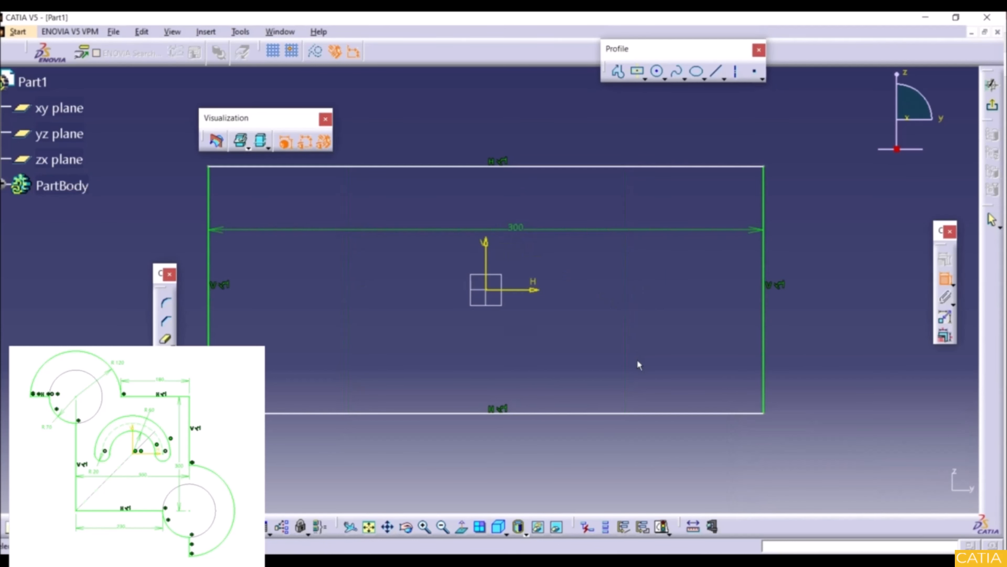
Step: Dimension the distance between the rectangle's two horizontal sides and set it to 300 mm
{"action": "left_click", "coordinate": [587, 414]}
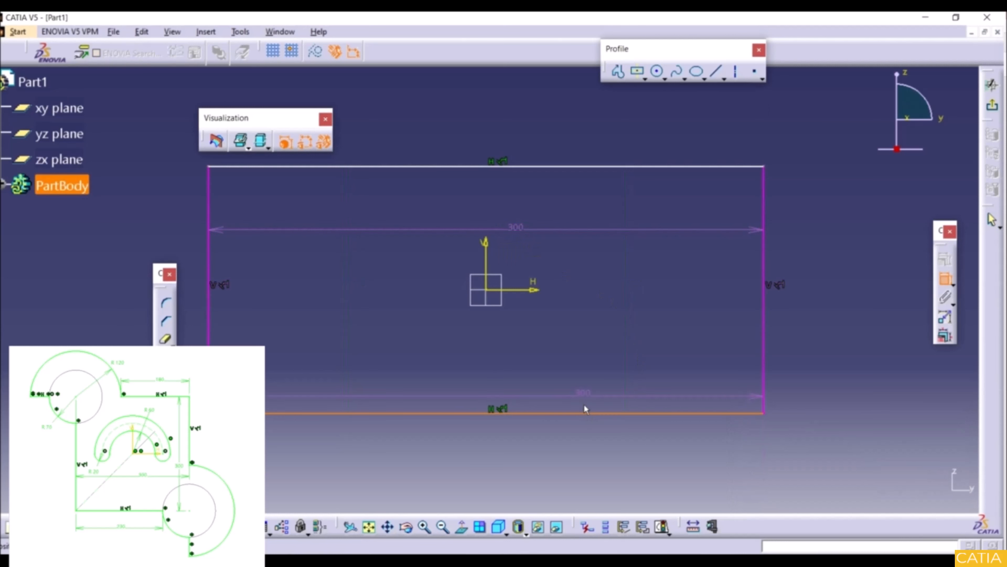
{"action": "left_click", "coordinate": [570, 166]}
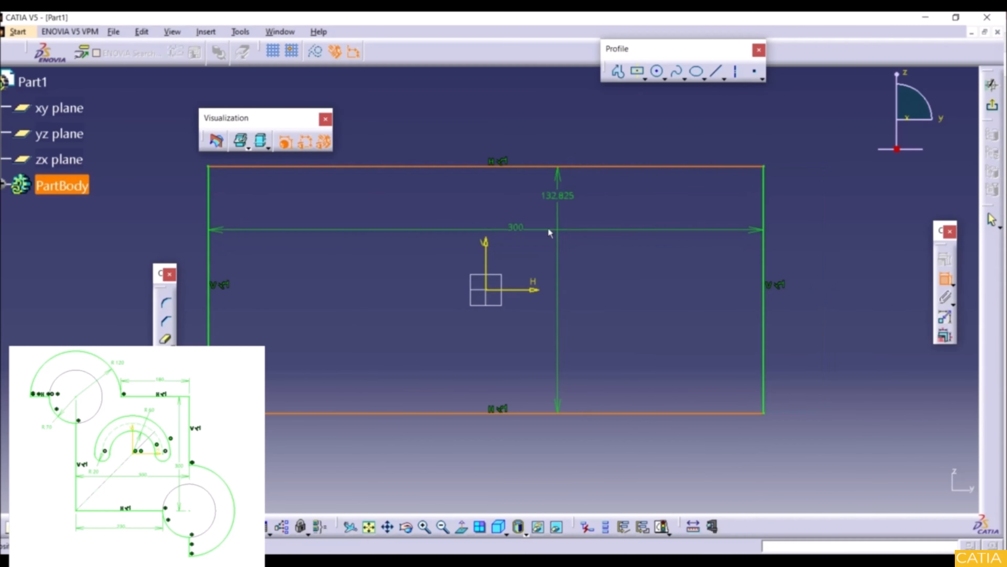
{"action": "left_click", "coordinate": [546, 254]}
{"action": "double_click", "coordinate": [546, 254]}
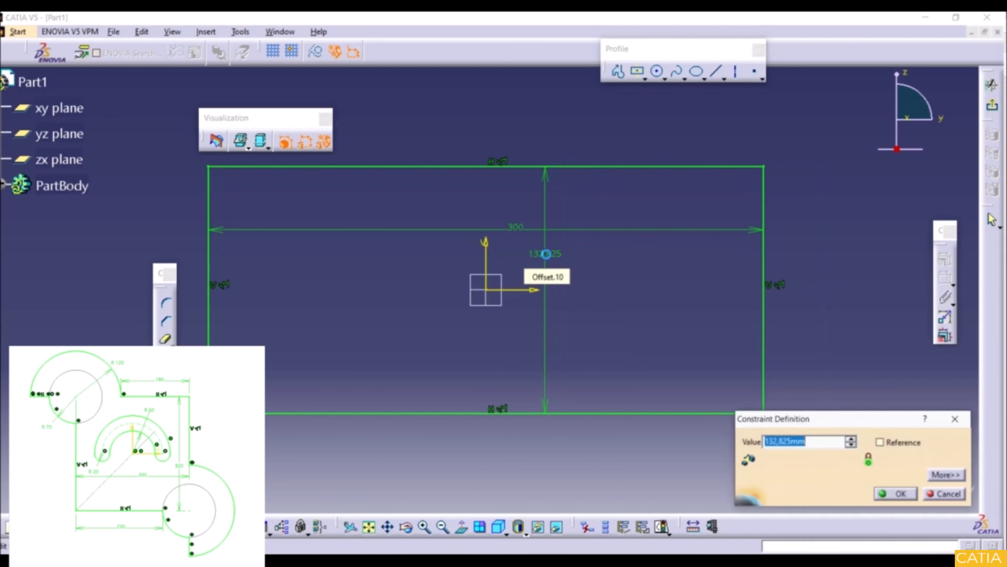
{"action": "type", "text": "300"}
{"action": "key", "text": "Return"}
Step: Draw an upper semicircular arc centered on the square's upper-left corner, starting on the top edge and ending level with it outside the square
{"action": "middle_click_drag", "start_coordinate": [434, 234], "coordinate": [484, 337]}
{"action": "middle_click_drag", "start_coordinate": [427, 272], "coordinate": [496, 329]}
{"action": "middle_click_drag", "start_coordinate": [495, 329], "coordinate": [496, 312]}
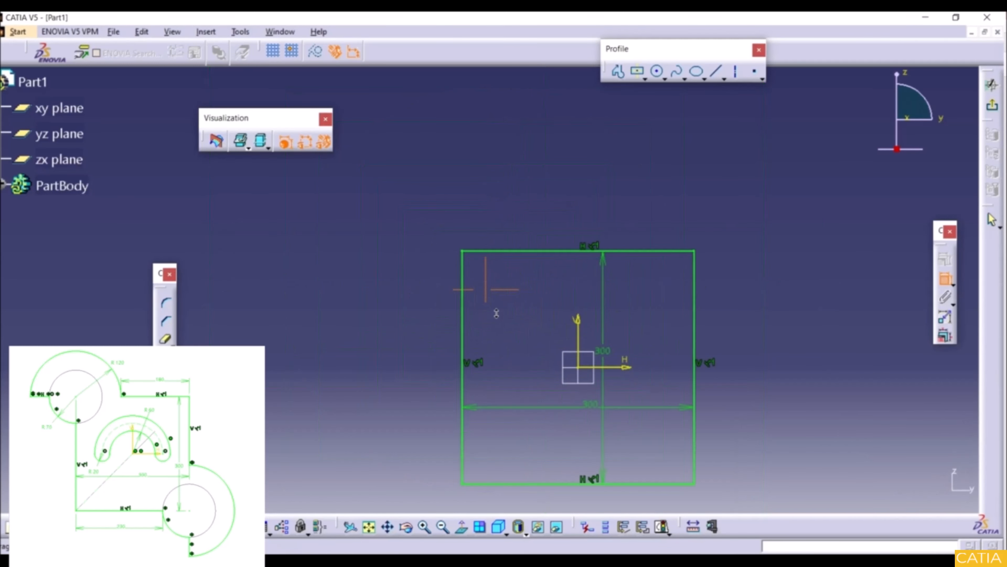
{"action": "left_click", "coordinate": [660, 75]}
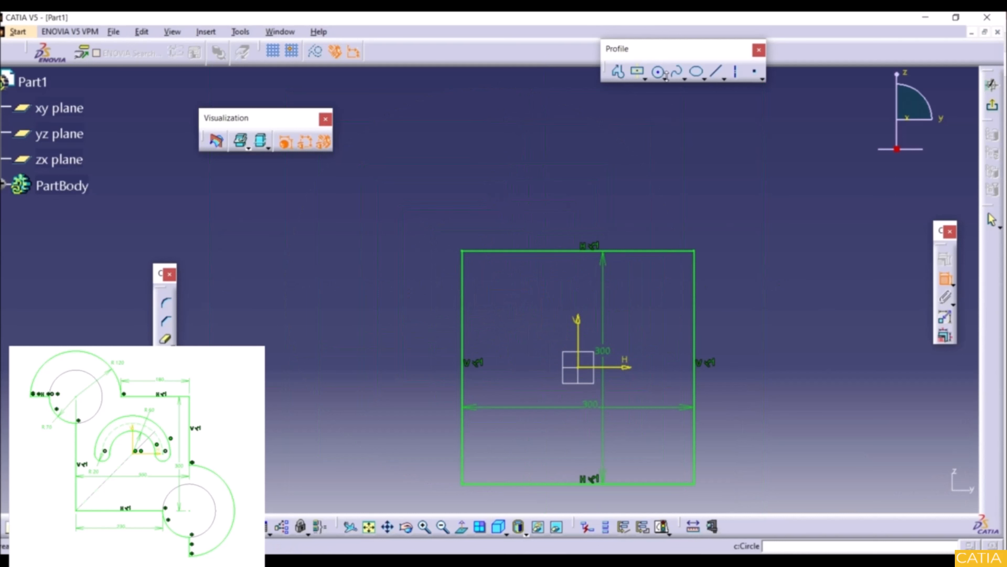
{"action": "left_click", "coordinate": [665, 80]}
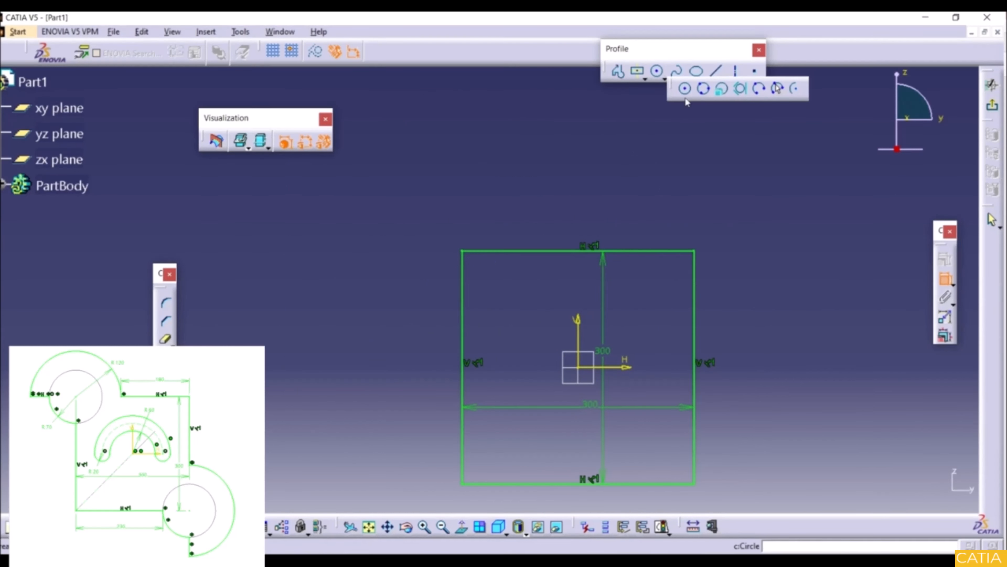
{"action": "left_click", "coordinate": [795, 91]}
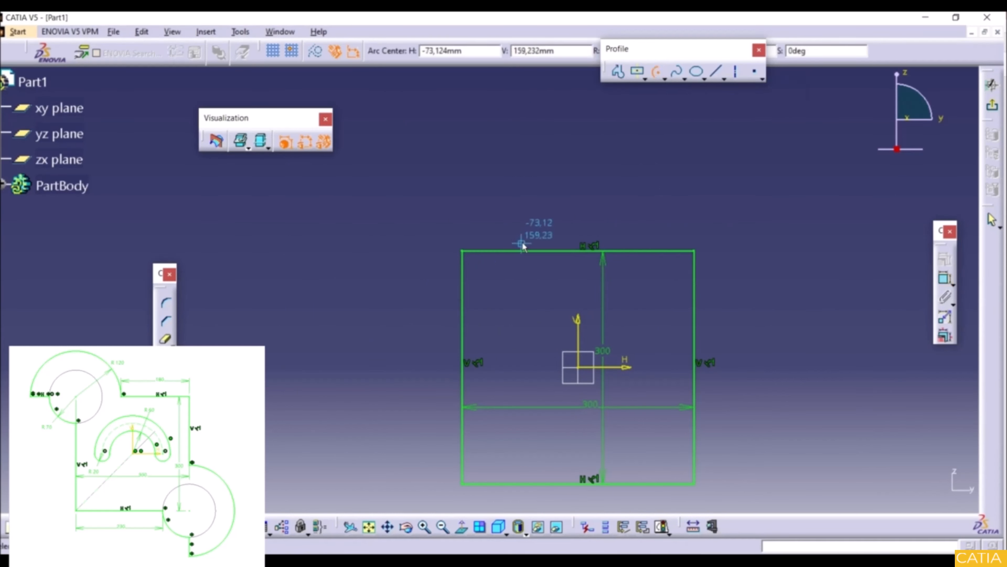
{"action": "left_click", "coordinate": [462, 251]}
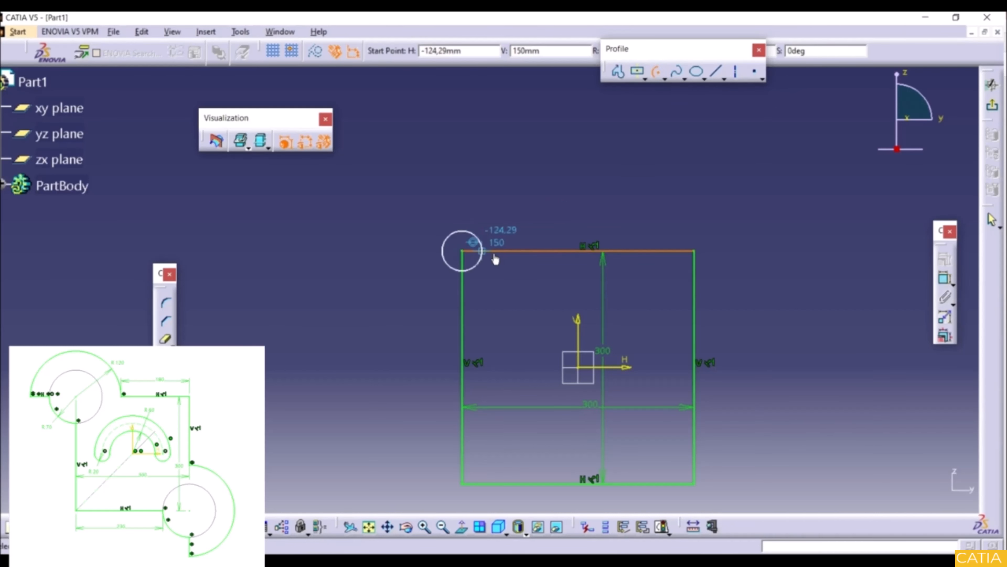
{"action": "left_click", "coordinate": [554, 251]}
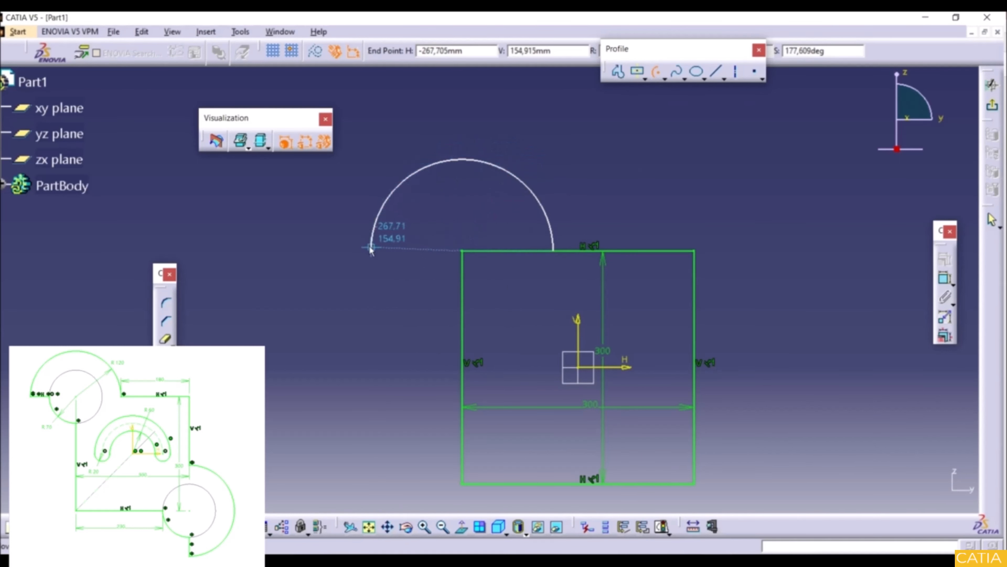
{"action": "left_click", "coordinate": [371, 251]}
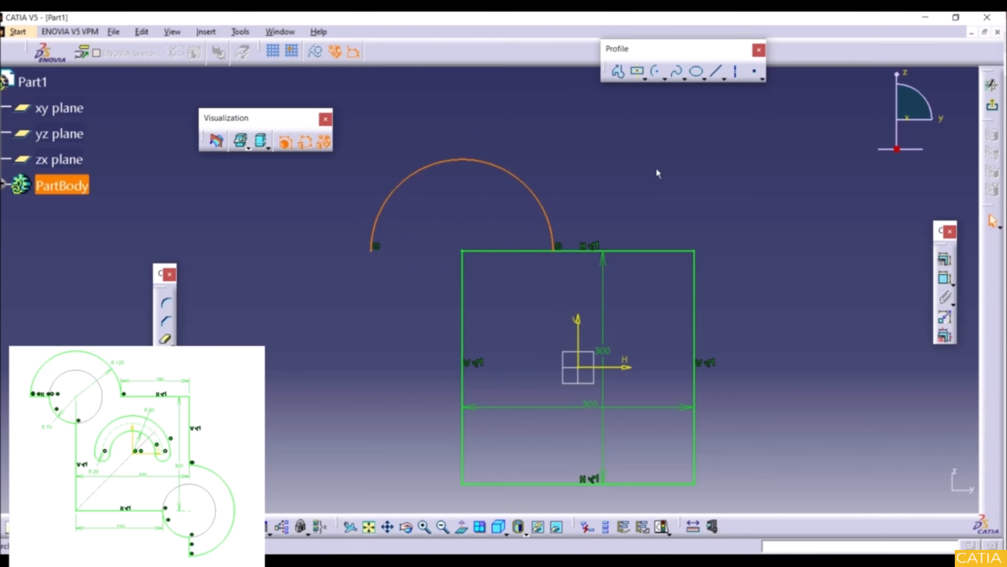
Step: Draw a smaller concentric quarter arc outward from the square's left edge and join the two arcs' left ends with a horizontal line
{"action": "left_click", "coordinate": [656, 71]}
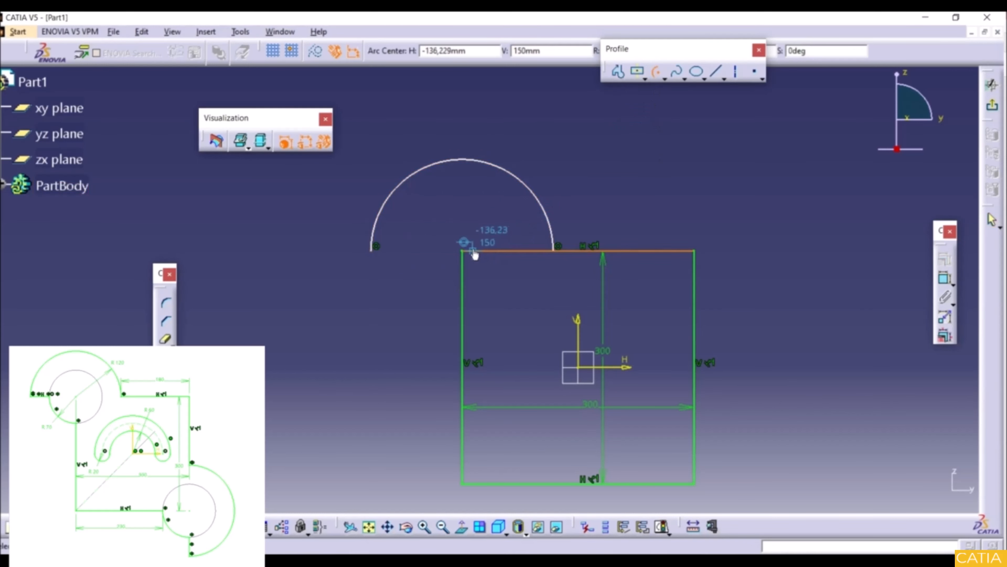
{"action": "left_click", "coordinate": [463, 254]}
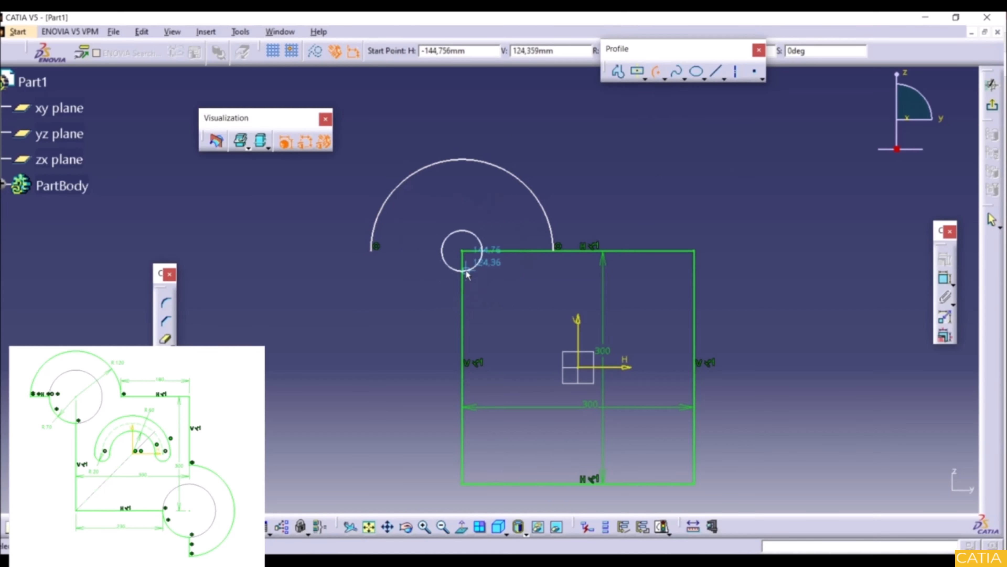
{"action": "left_click", "coordinate": [462, 316]}
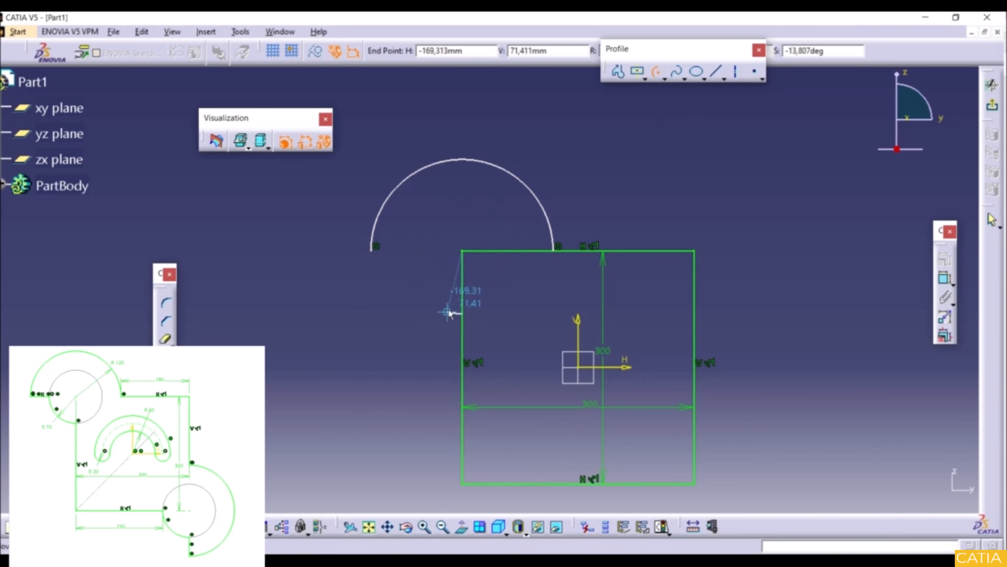
{"action": "left_click", "coordinate": [400, 251]}
{"action": "left_click", "coordinate": [715, 71]}
{"action": "left_click", "coordinate": [371, 250]}
{"action": "left_click", "coordinate": [399, 251]}
Step: Quick-trim the square's top and left edge portions that lie inside the two corner arcs
{"action": "double_click", "coordinate": [165, 338]}
{"action": "left_click", "coordinate": [507, 251]}
{"action": "left_click", "coordinate": [462, 282]}
Step: Draw a diagonal axis from the square's lower-left to upper-right corner and mirror both arcs and their connecting line across it
{"action": "left_click", "coordinate": [735, 71]}
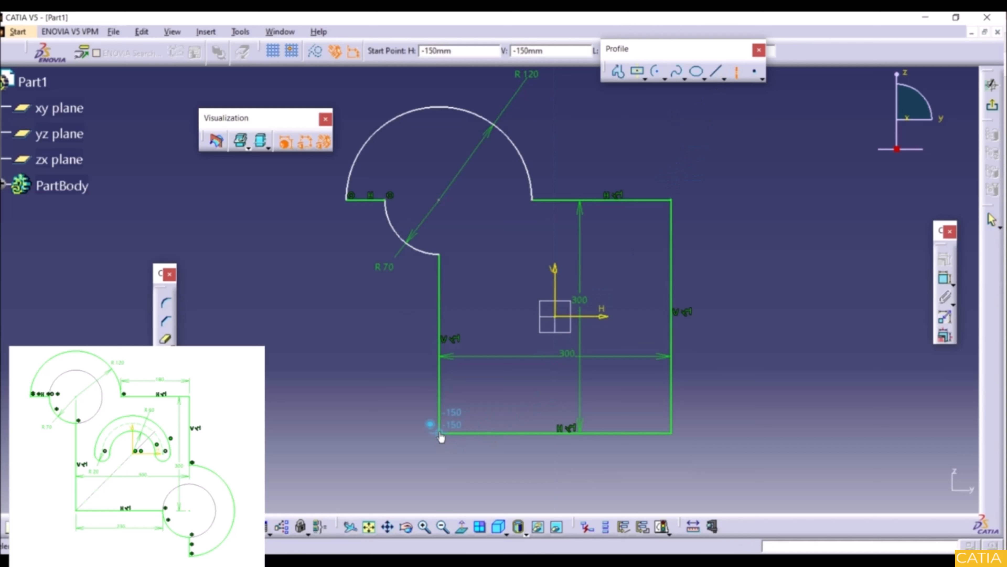
{"action": "left_click", "coordinate": [440, 434]}
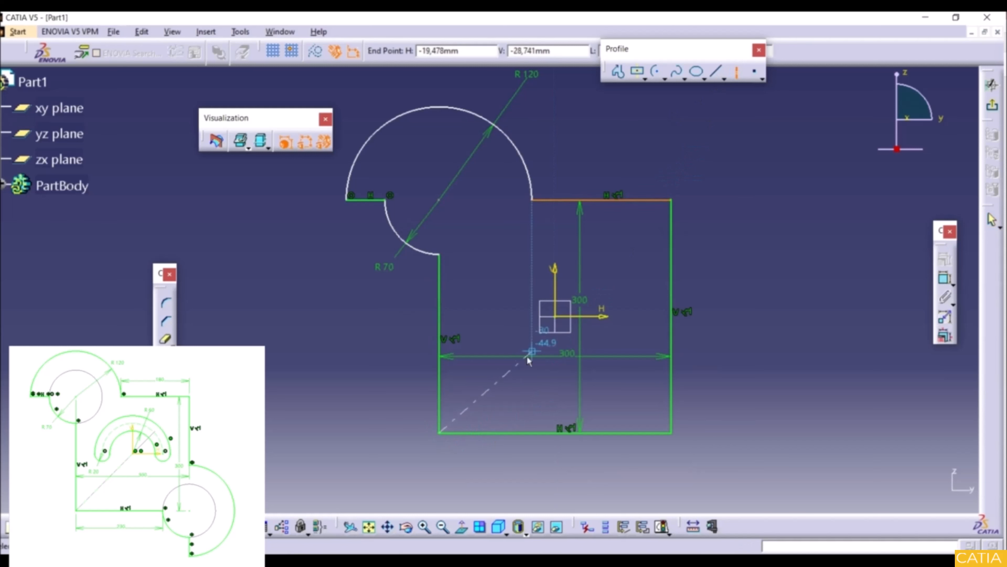
{"action": "left_click", "coordinate": [672, 201]}
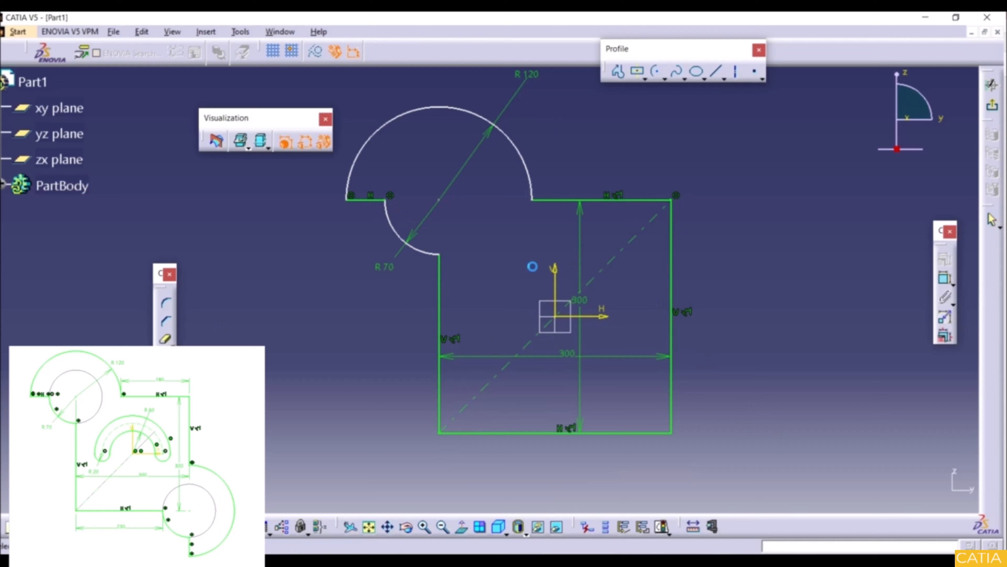
{"action": "left_click_drag", "start_coordinate": [539, 258], "coordinate": [337, 103]}
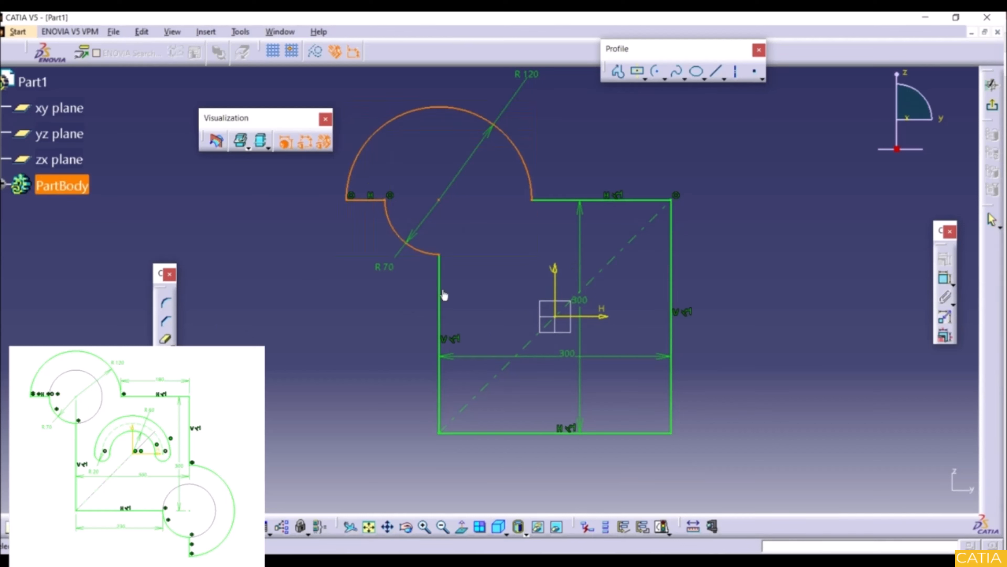
{"action": "left_click", "coordinate": [507, 373]}
Step: Quick-trim the square's right and bottom edge portions that lie inside the mirrored lower-right arcs
{"action": "mouse_move", "coordinate": [717, 408]}
{"action": "middle_mouse_down"}
{"action": "mouse_move", "coordinate": [705, 371]}
{"action": "mouse_move", "coordinate": [662, 442]}
{"action": "middle_mouse_up"}
{"action": "middle_click_drag", "start_coordinate": [615, 312], "coordinate": [603, 287]}
{"action": "double_click", "coordinate": [165, 338]}
{"action": "left_click", "coordinate": [636, 373]}
{"action": "left_click", "coordinate": [613, 414]}
Step: Dimension the remaining top and bottom edge lengths, and delete the redundant vertical 300 mm dimension
{"action": "double_click", "coordinate": [944, 278]}
{"action": "left_click", "coordinate": [575, 212]}
{"action": "left_click", "coordinate": [584, 179]}
{"action": "left_click", "coordinate": [515, 414]}
{"action": "left_click", "coordinate": [515, 441]}
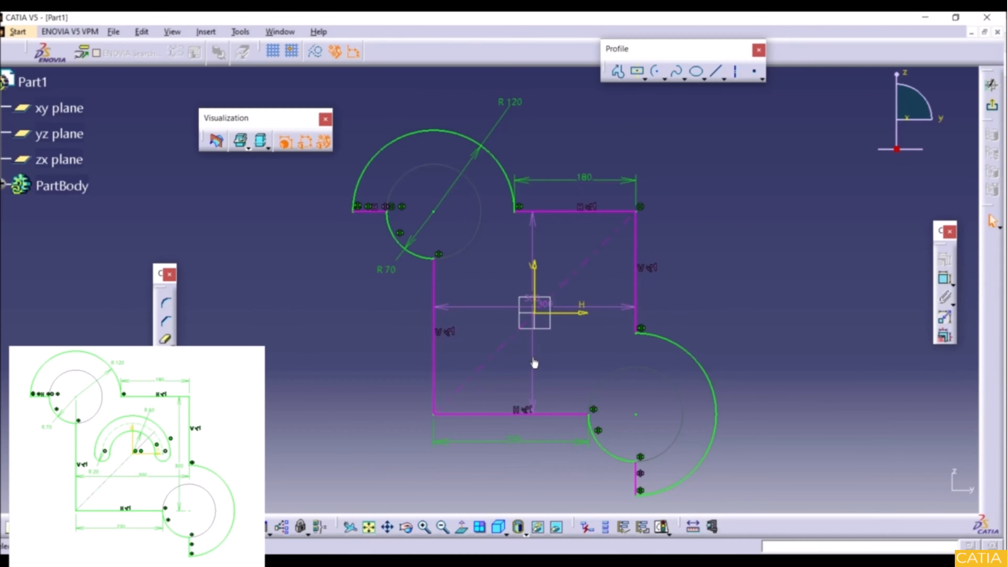
{"action": "left_click", "coordinate": [533, 363]}
{"action": "key", "text": "Delete"}
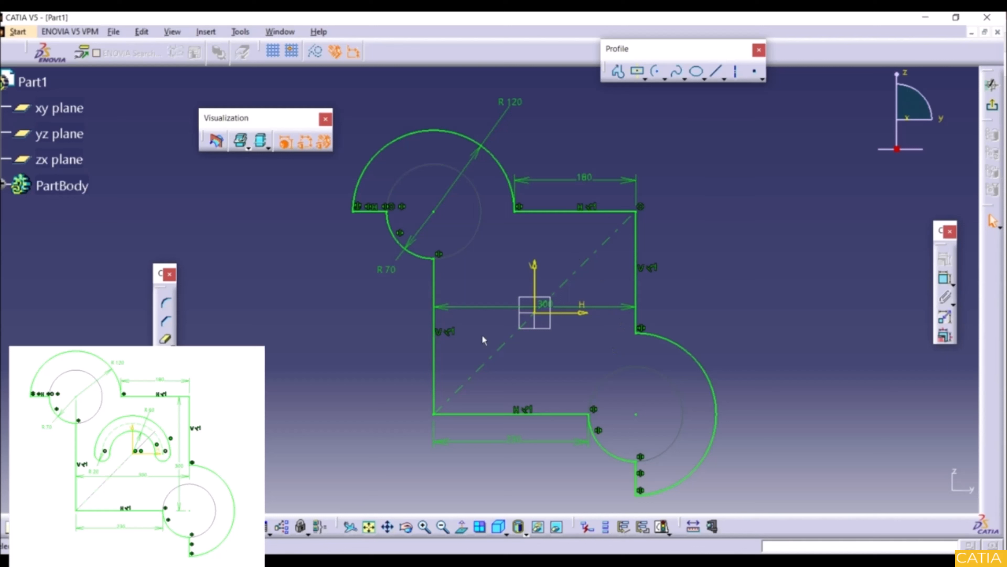
Step: Draw a semicircular cylindrical elongated hole centered on the origin, arching above the horizontal axis with its ends on that axis
{"action": "left_click", "coordinate": [646, 80]}
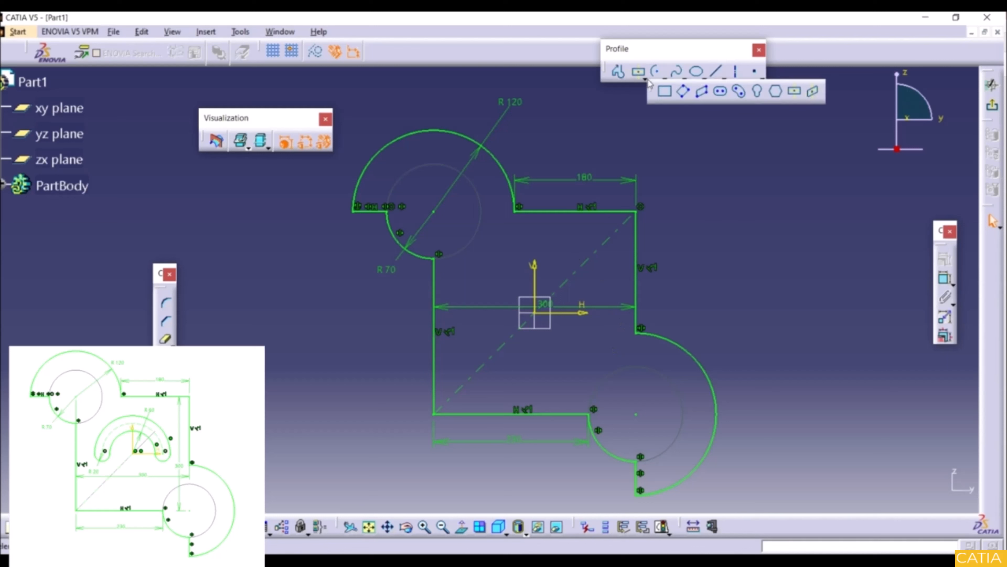
{"action": "left_click", "coordinate": [742, 94]}
{"action": "left_click", "coordinate": [534, 312]}
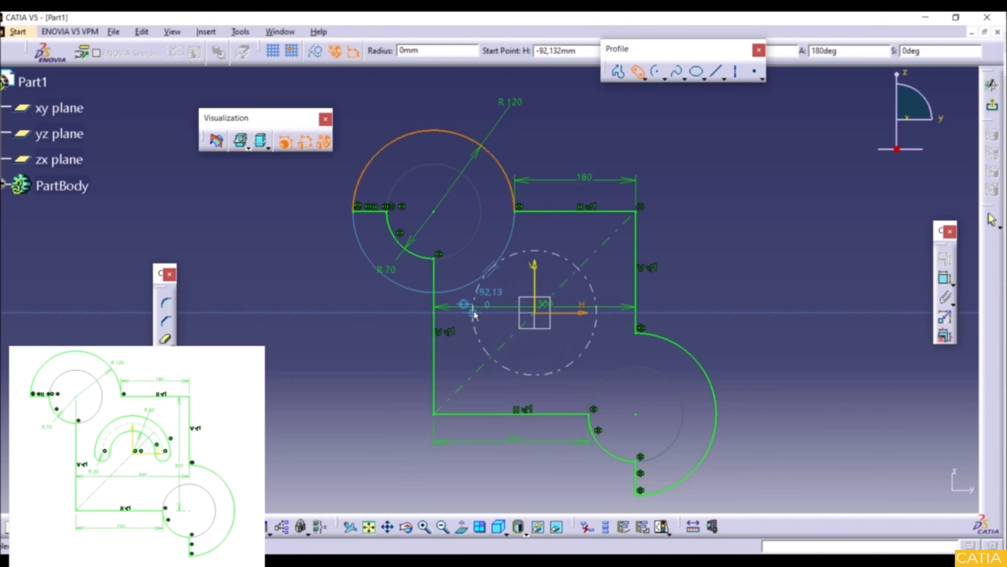
{"action": "left_click", "coordinate": [476, 314]}
{"action": "left_click", "coordinate": [589, 309]}
{"action": "left_click", "coordinate": [601, 322]}
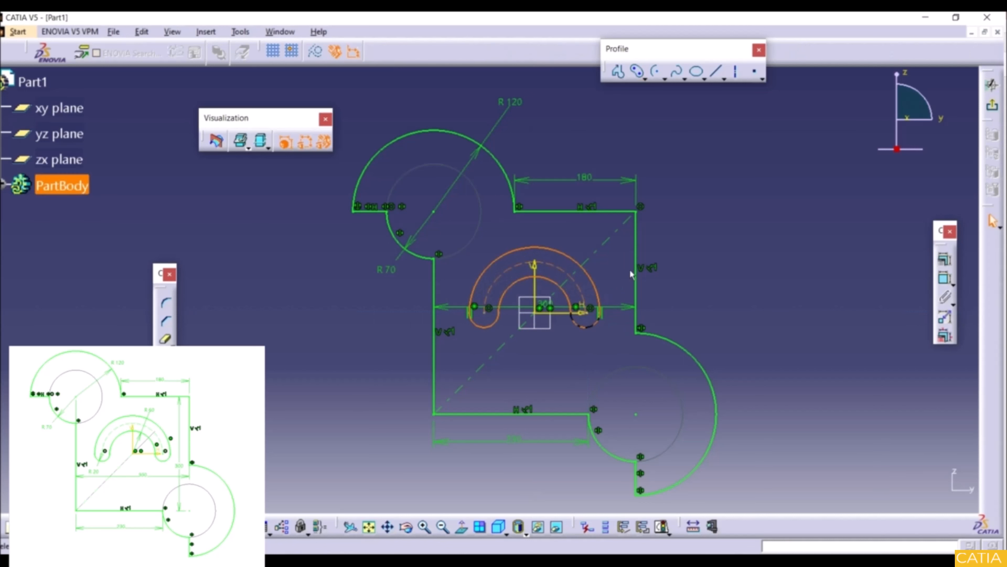
Step: Set the curved slot's end radius to 20 mm
{"action": "scroll", "coordinate": [485, 306], "scroll_direction": "up", "scroll_amount": 3}
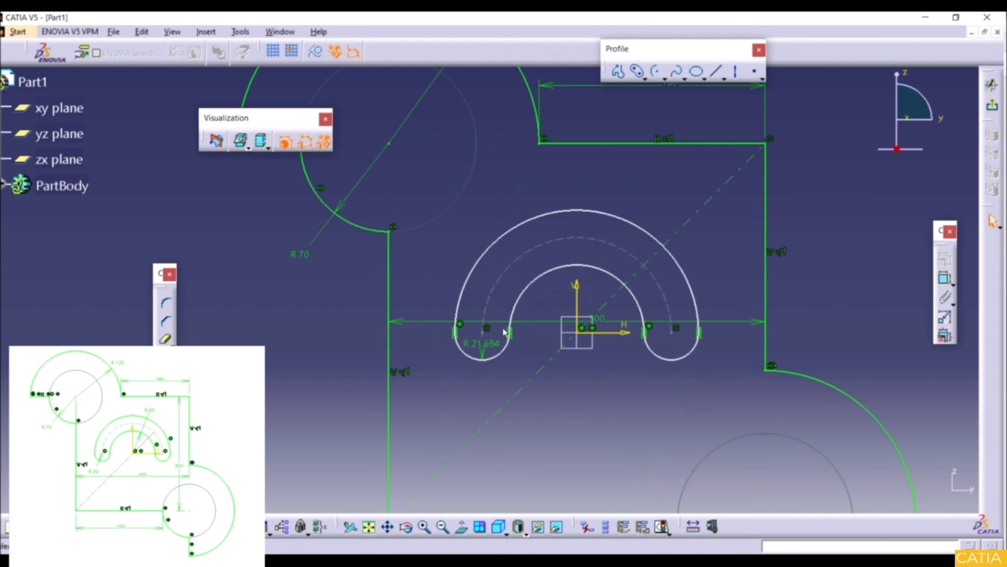
{"action": "double_click", "coordinate": [484, 342]}
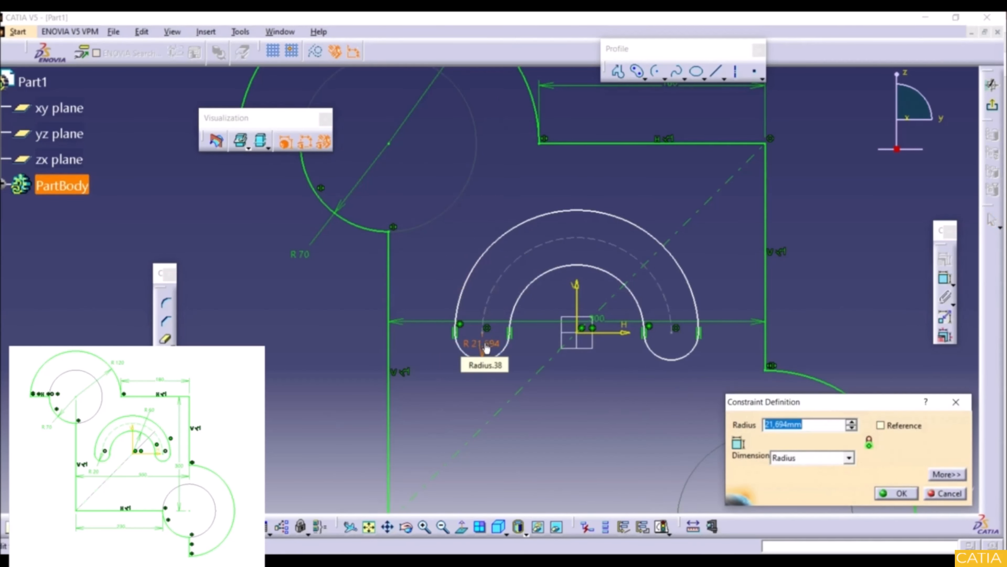
{"action": "type", "text": "20"}
{"action": "key", "text": "Return"}
Step: Dimension the radius of the curved slot's inner arc and set it to 60 mm
{"action": "left_click", "coordinate": [633, 224]}
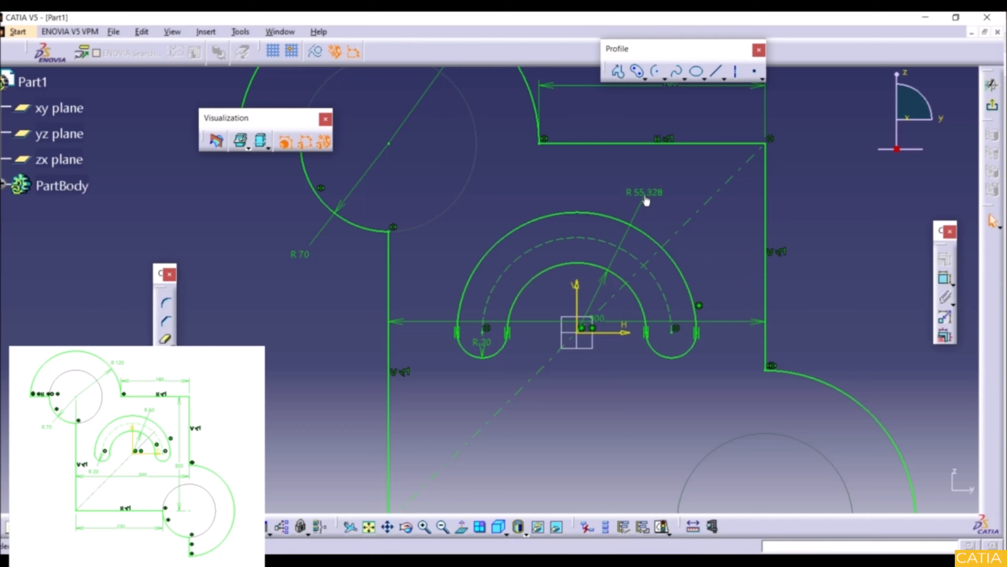
{"action": "left_click", "coordinate": [644, 194]}
{"action": "double_click", "coordinate": [640, 192]}
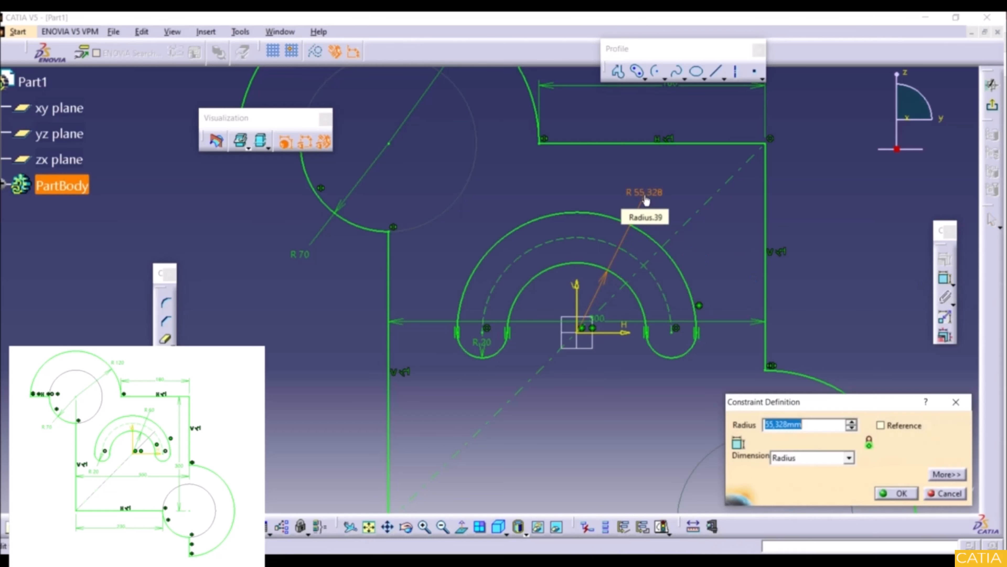
{"action": "type", "text": "60"}
{"action": "key", "text": "Return"}
{"action": "middle_click_drag", "start_coordinate": [517, 243], "coordinate": [548, 290], "text": "ctrl"}
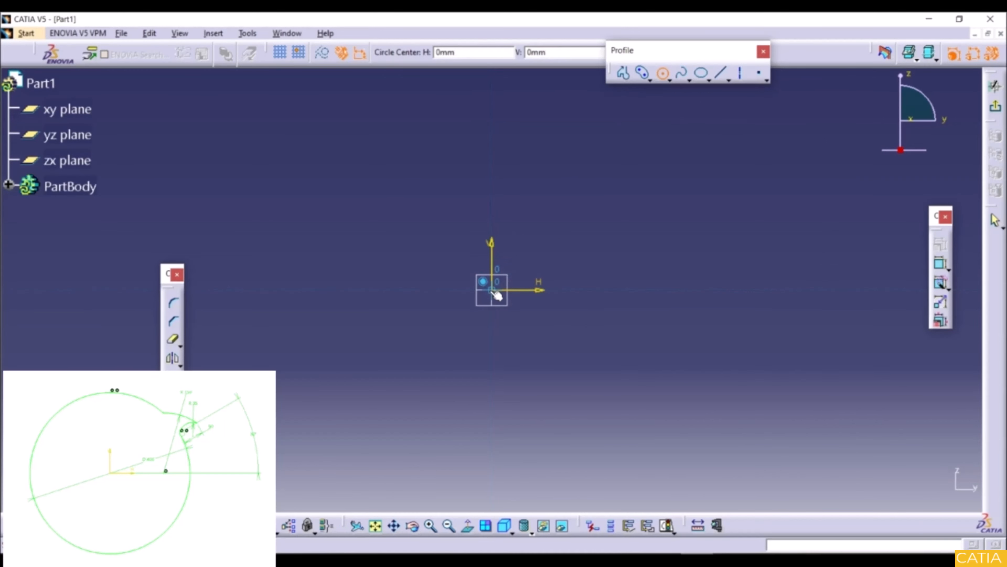
Step: Draw a circle centered on the origin and set its diameter to 400 mm
{"action": "left_click", "coordinate": [492, 289]}
{"action": "left_click", "coordinate": [432, 181]}
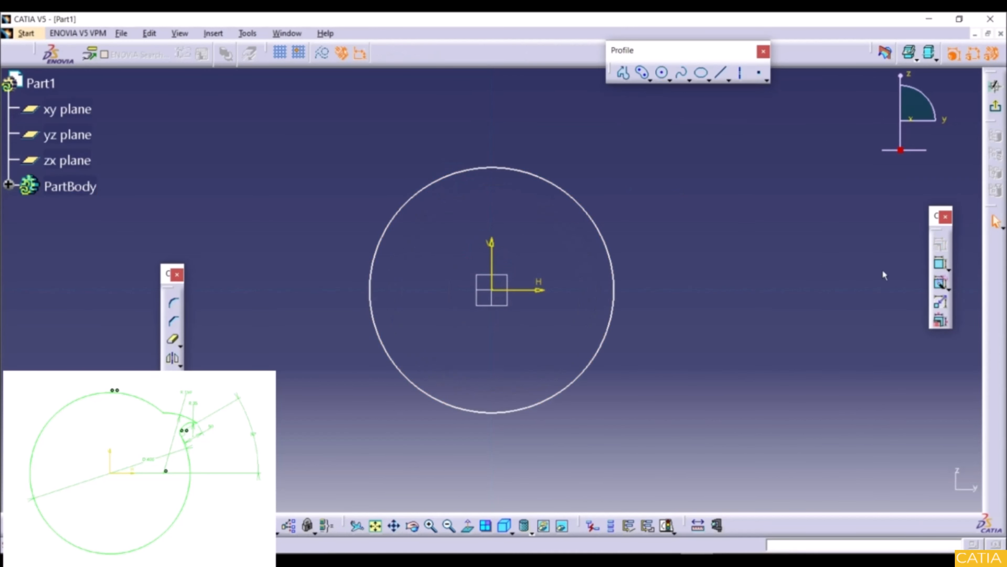
{"action": "left_click", "coordinate": [941, 263]}
{"action": "left_click", "coordinate": [618, 297]}
{"action": "left_click", "coordinate": [655, 298]}
{"action": "double_click", "coordinate": [654, 296]}
{"action": "type", "text": "400"}
{"action": "key", "text": "Return"}
{"action": "middle_click_drag", "start_coordinate": [674, 158], "coordinate": [679, 199], "text": "ctrl"}
{"action": "left_click", "coordinate": [680, 197]}
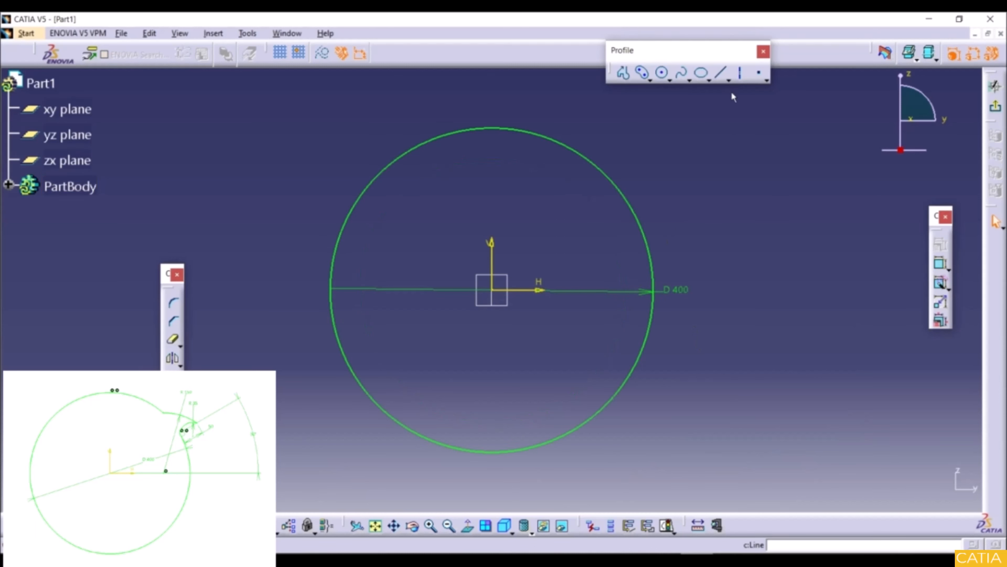
Step: Draw a line about 78 mm long normal to the circle, outward from its upper-right side, and make it a construction element
{"action": "left_click", "coordinate": [730, 82]}
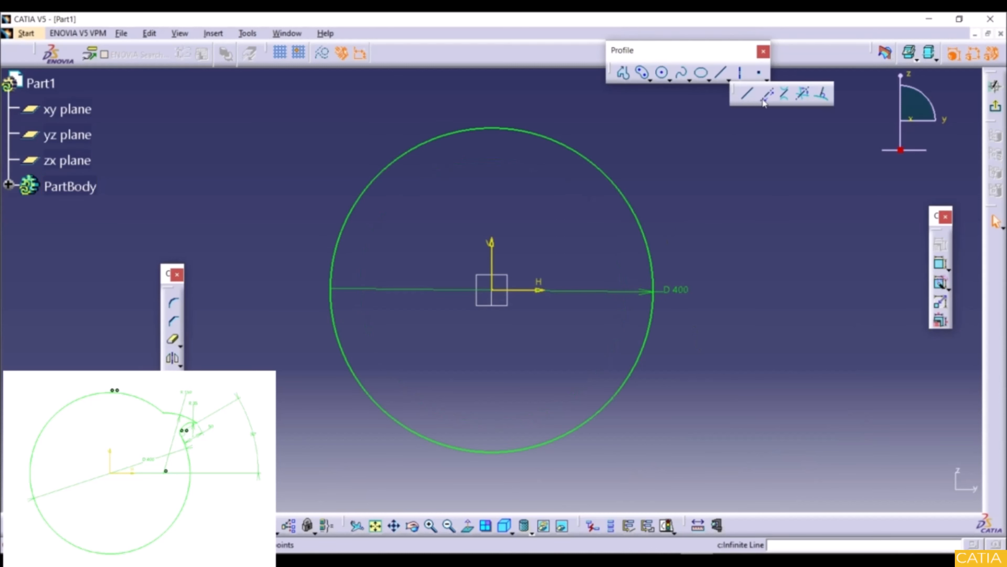
{"action": "left_click", "coordinate": [825, 95]}
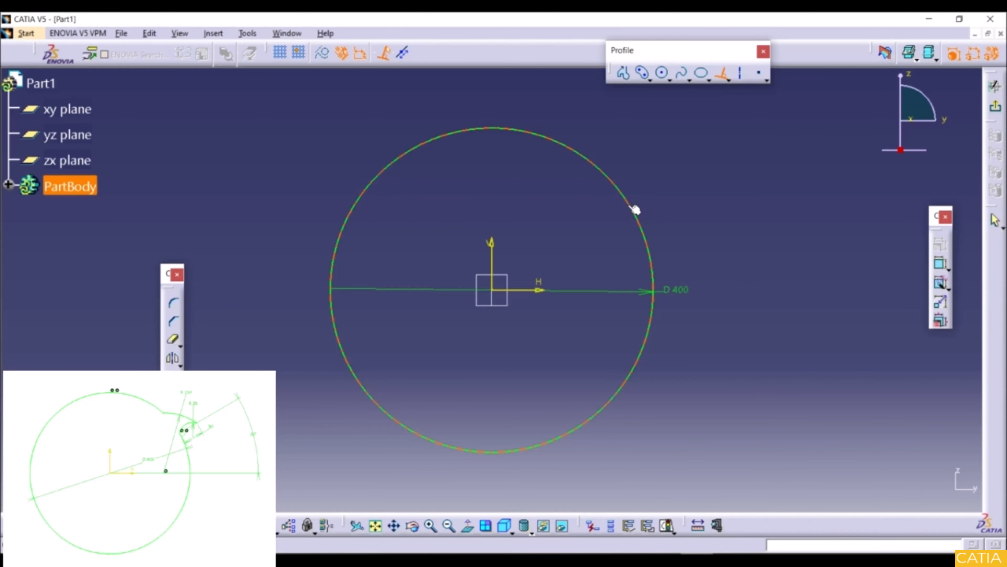
{"action": "left_click", "coordinate": [638, 215]}
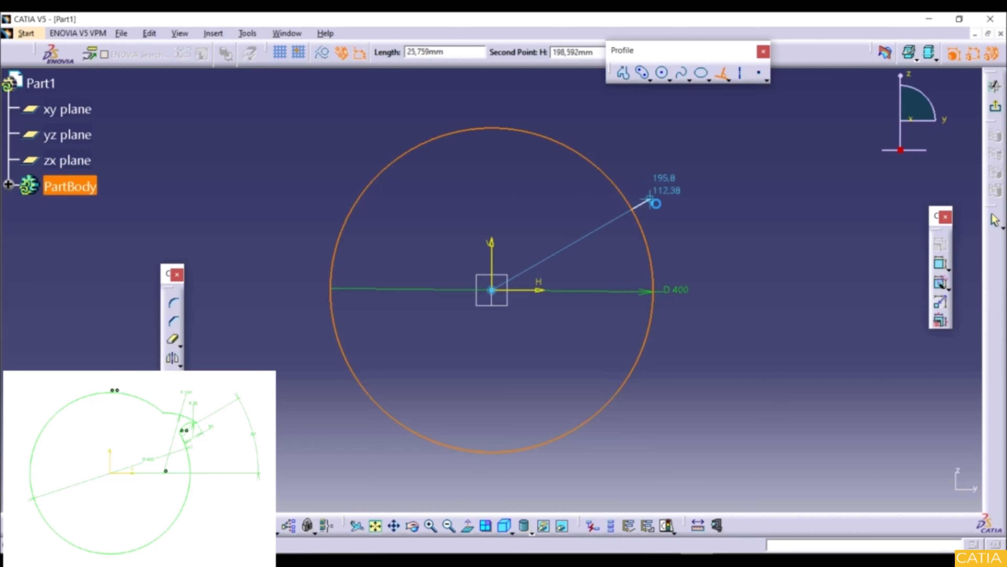
{"action": "left_click", "coordinate": [692, 187]}
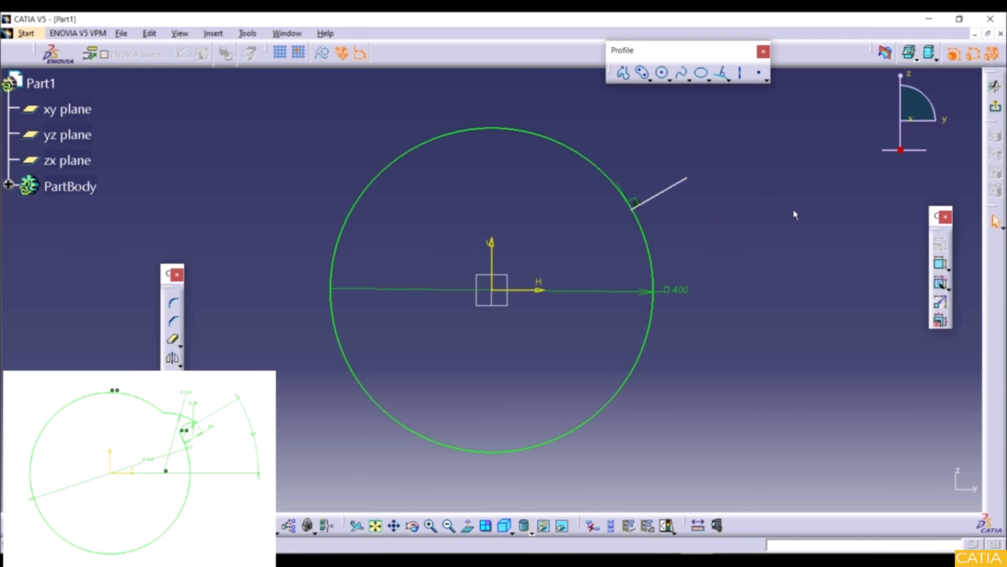
{"action": "left_click", "coordinate": [690, 187]}
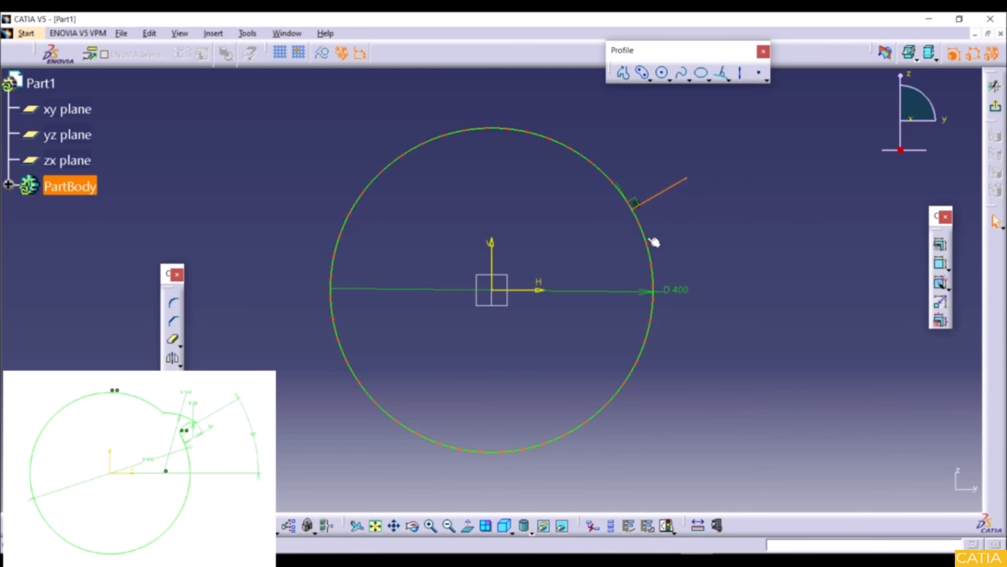
{"action": "left_click", "coordinate": [322, 56]}
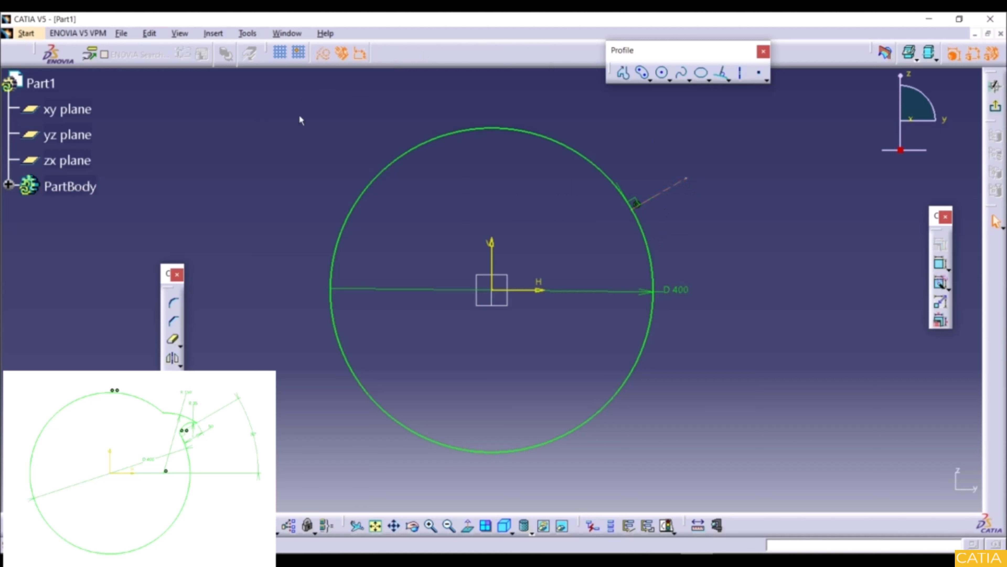
Step: Dimension the angle between the horizontal axis and the construction line, and set it to 30°
{"action": "left_click", "coordinate": [941, 262]}
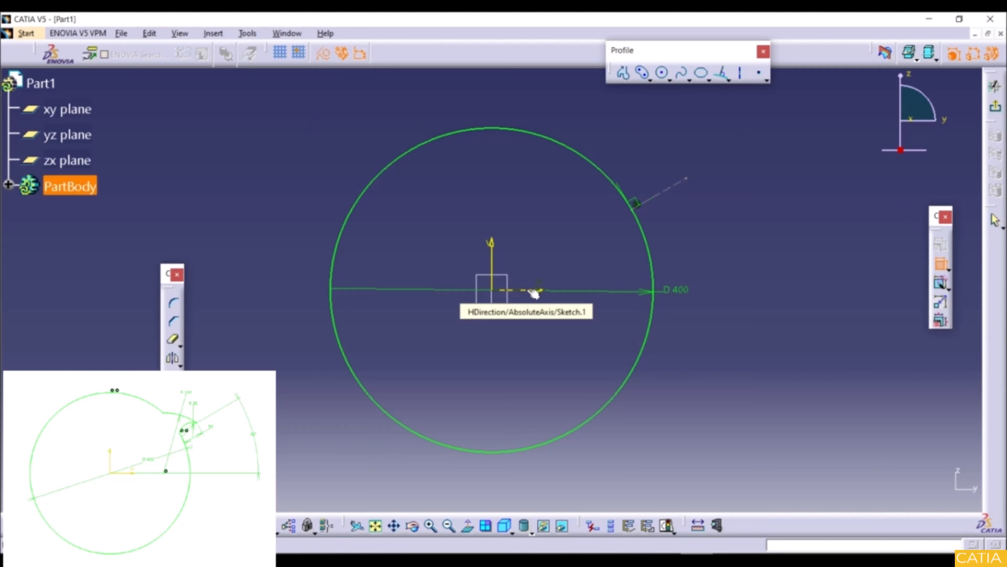
{"action": "left_click", "coordinate": [549, 293]}
{"action": "left_click", "coordinate": [675, 195]}
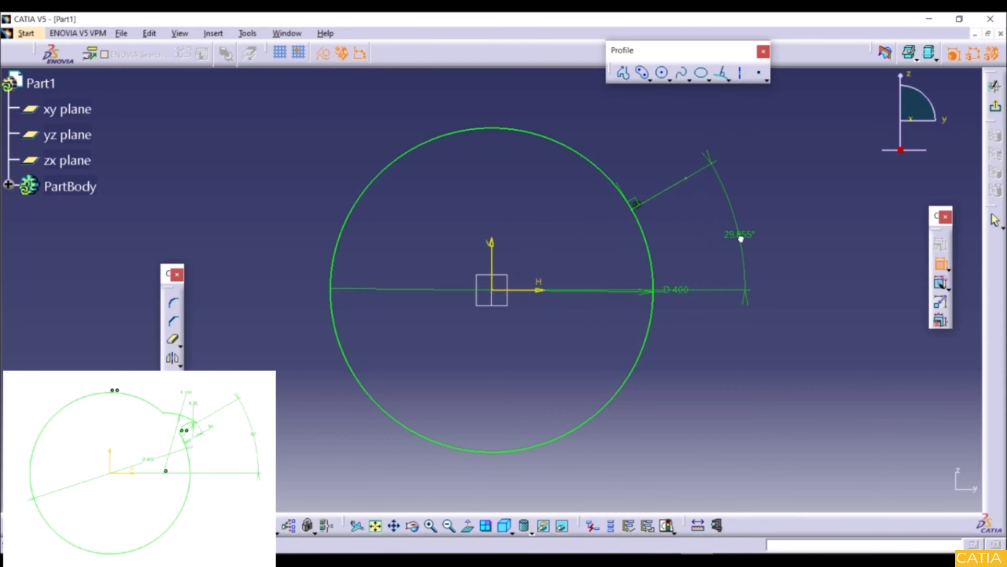
{"action": "left_click", "coordinate": [742, 238]}
{"action": "double_click", "coordinate": [740, 236]}
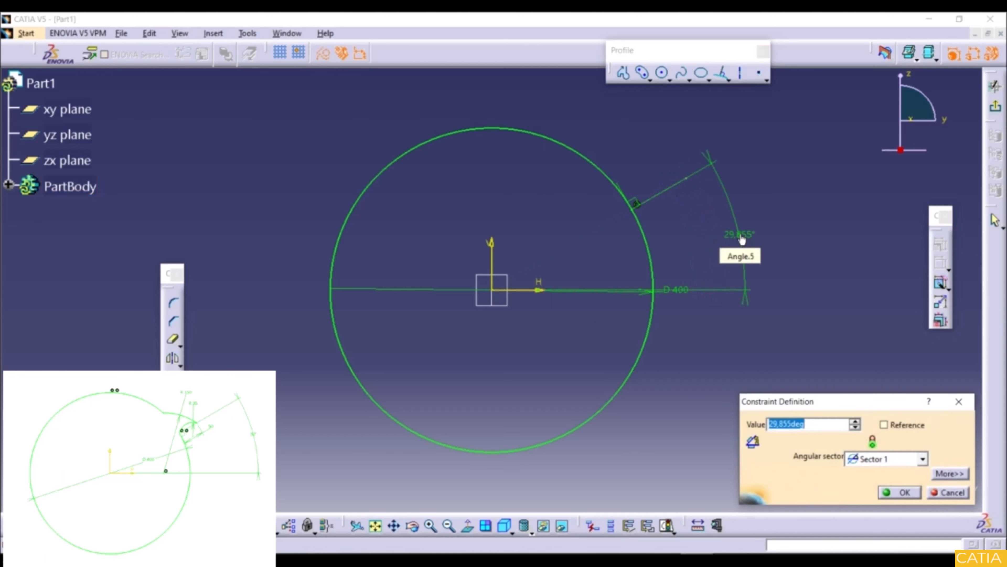
{"action": "type", "text": "30"}
{"action": "key", "text": "Return"}
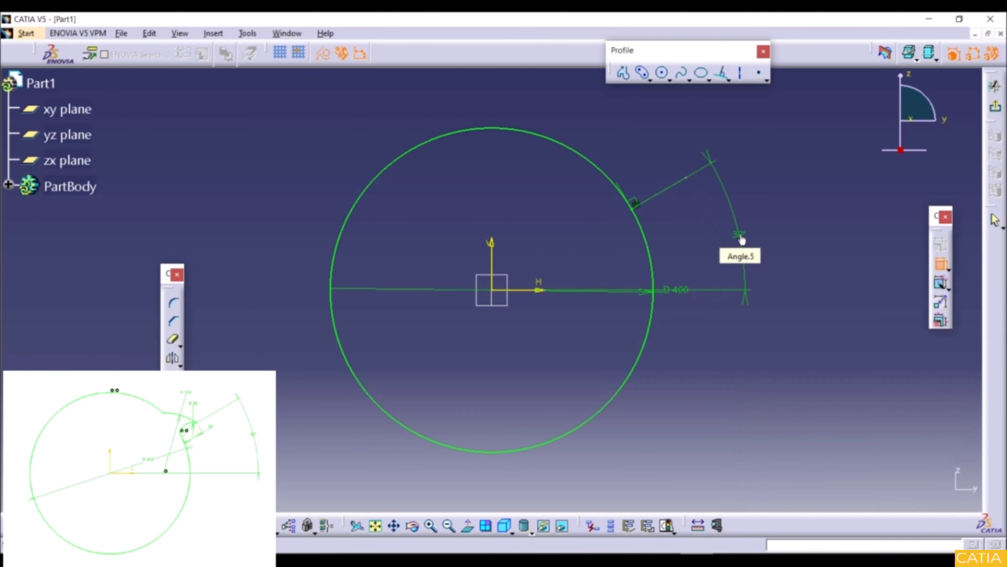
Step: Dimension the construction line's length and set it to 50 mm
{"action": "left_click", "coordinate": [676, 183]}
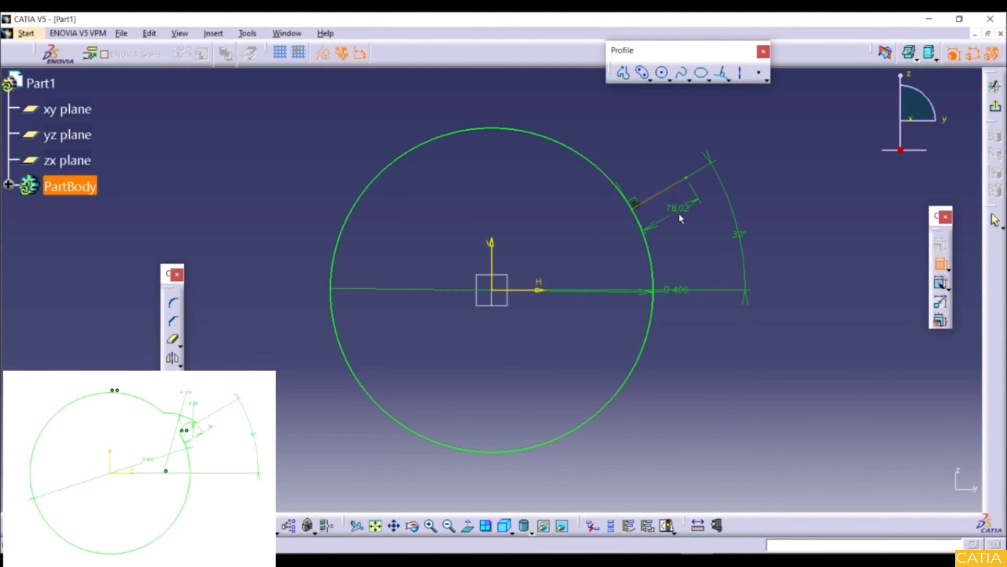
{"action": "left_click", "coordinate": [687, 231]}
{"action": "double_click", "coordinate": [688, 233]}
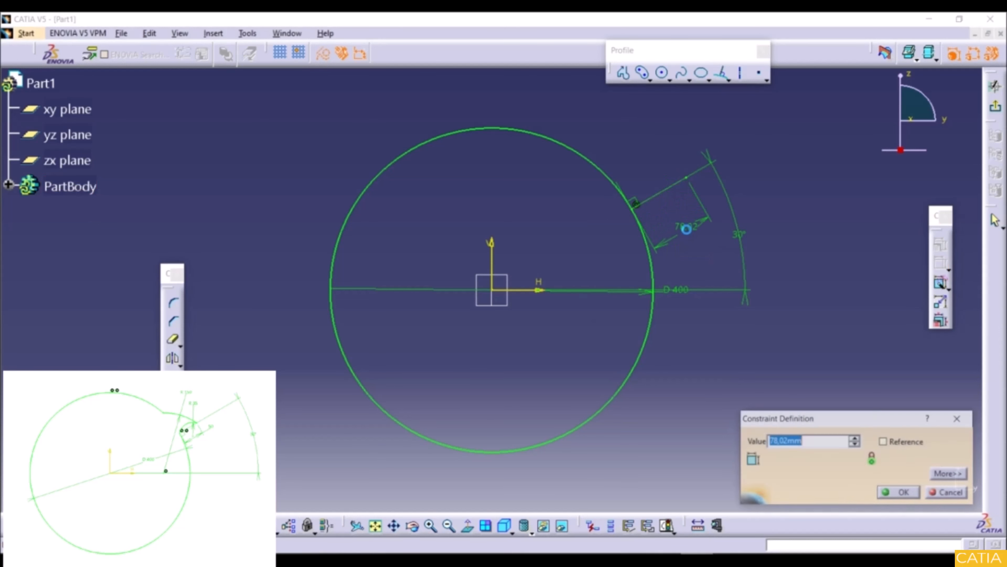
{"action": "type", "text": "50"}
{"action": "key", "text": "Return"}
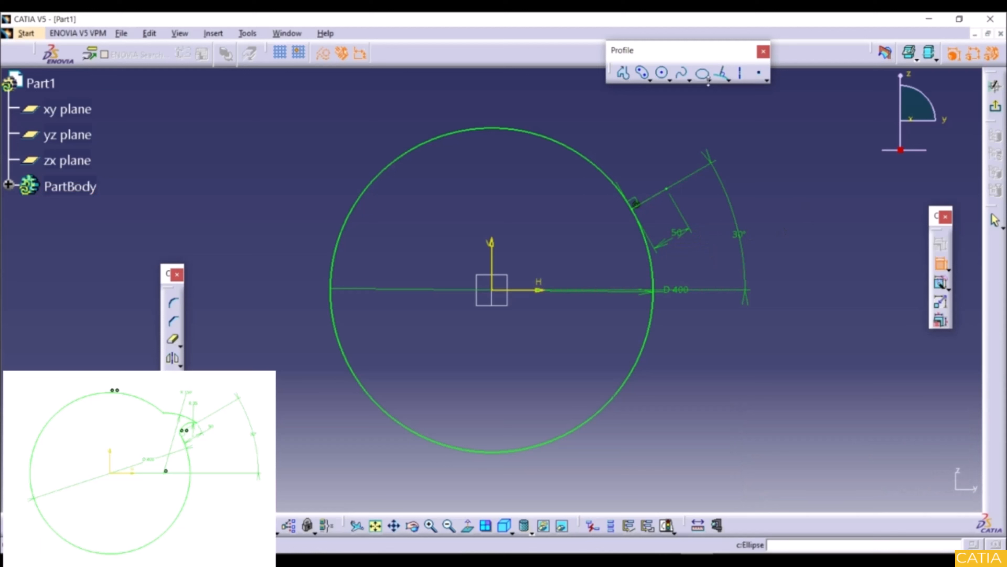
Step: Draw an arc centered on the horizontal axis about 121 mm right of the origin, from the construction line's outer end to the circle
{"action": "left_click", "coordinate": [670, 81]}
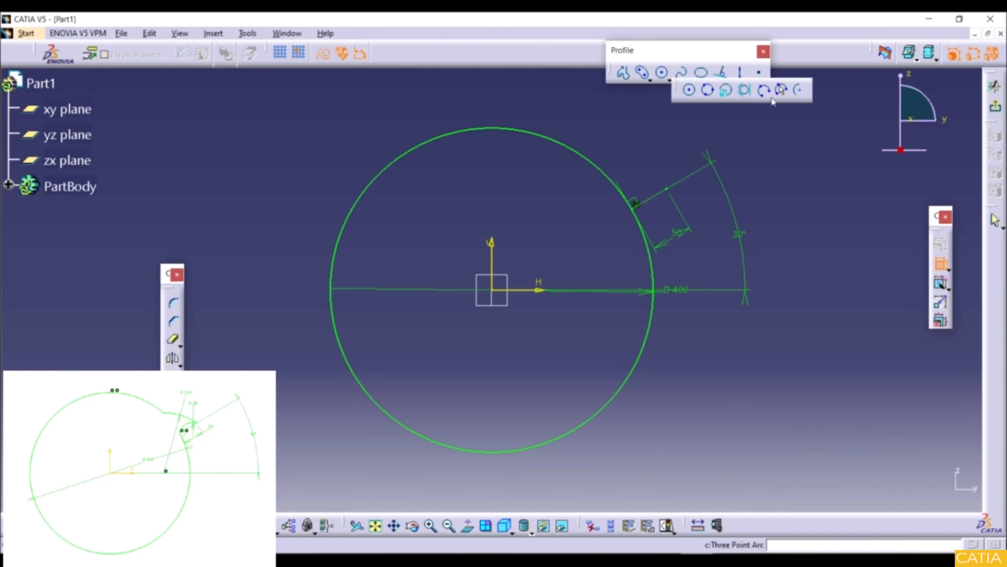
{"action": "left_click", "coordinate": [798, 92]}
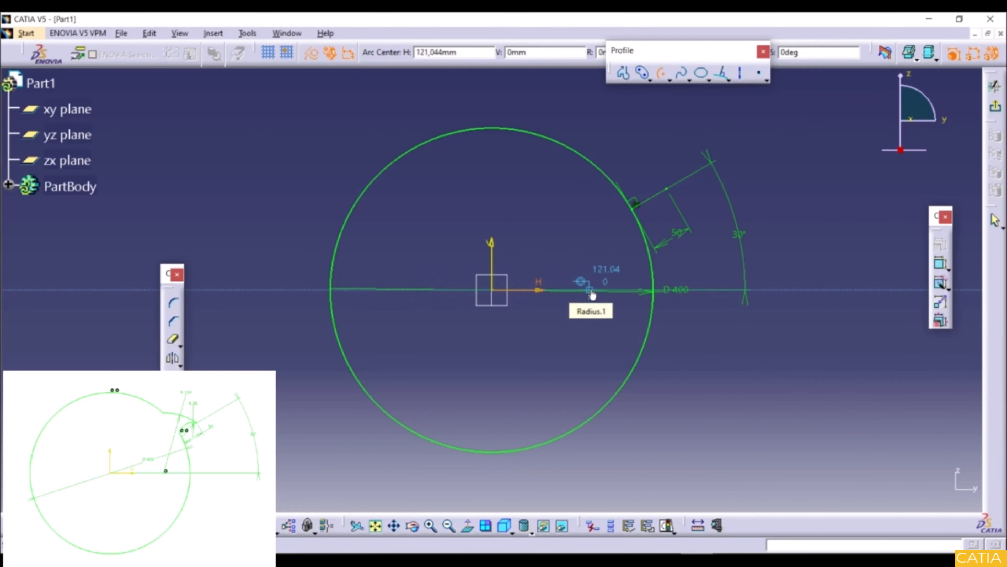
{"action": "left_click", "coordinate": [589, 290]}
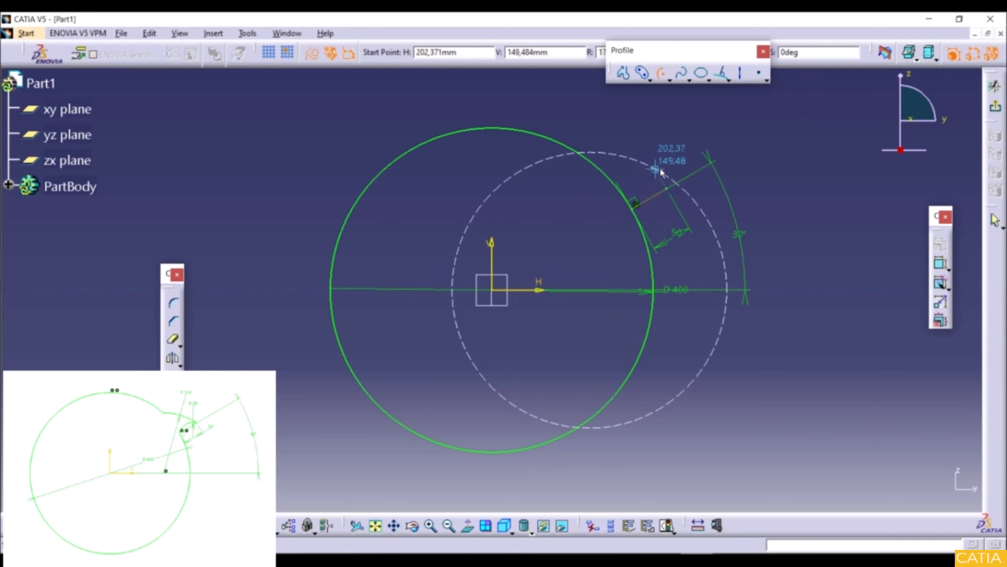
{"action": "left_click", "coordinate": [667, 190]}
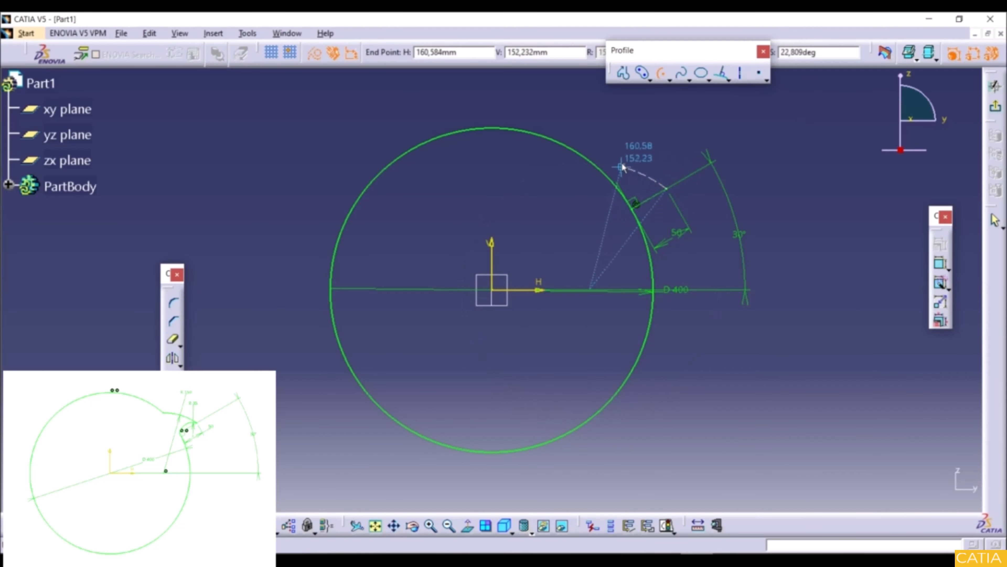
{"action": "left_click", "coordinate": [595, 158]}
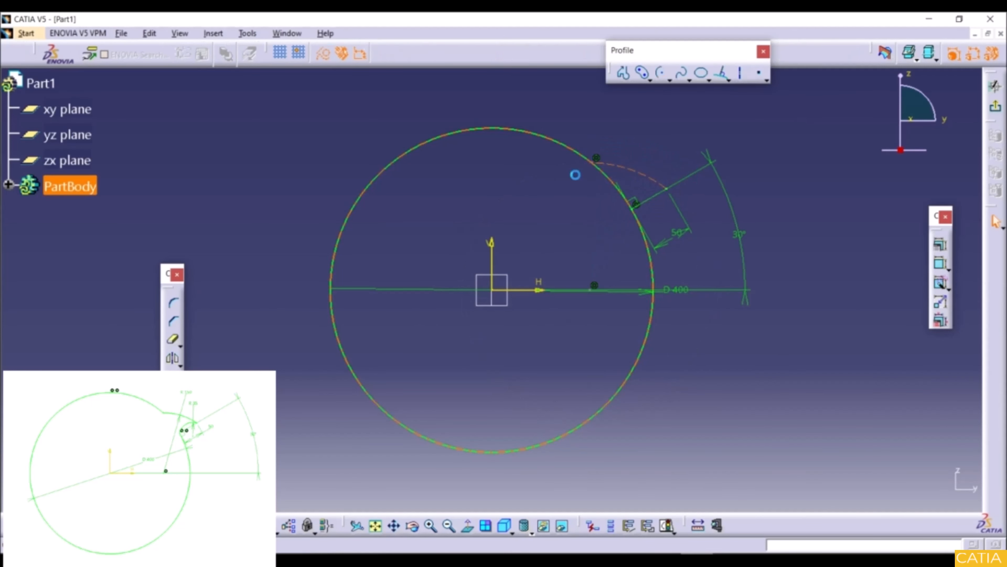
Step: Convert the new arc from a construction element to standard geometry
{"action": "left_click", "coordinate": [522, 201]}
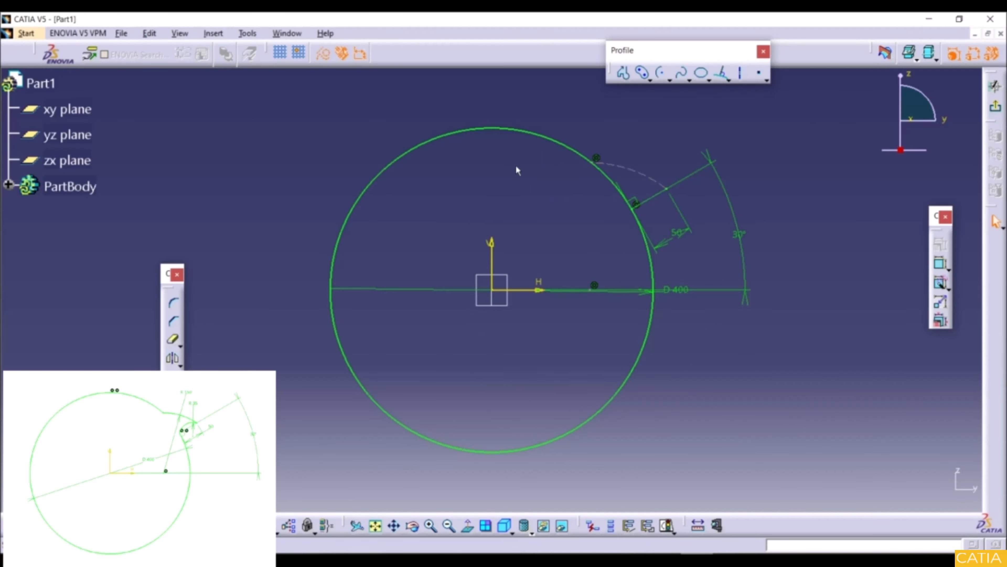
{"action": "left_click", "coordinate": [595, 158]}
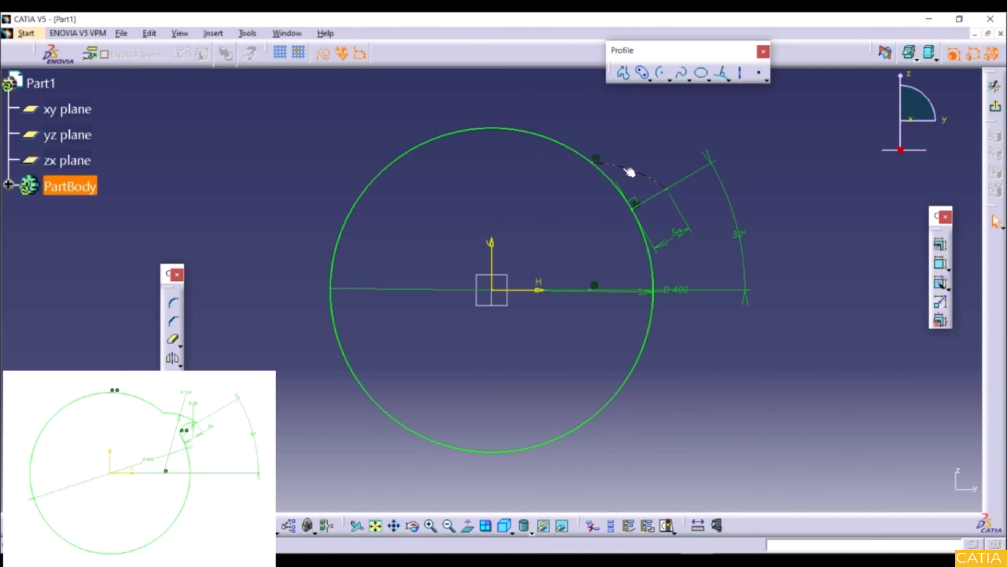
{"action": "left_click", "coordinate": [323, 57]}
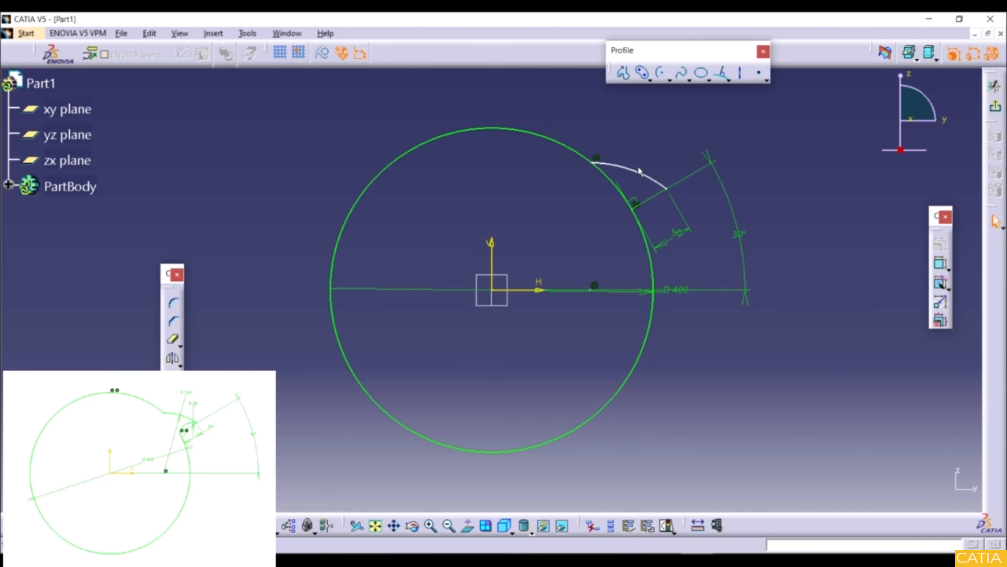
Step: Draw a three-point arc from the construction line's outer end to its foot on the circle, bulging upward
{"action": "left_click", "coordinate": [665, 81]}
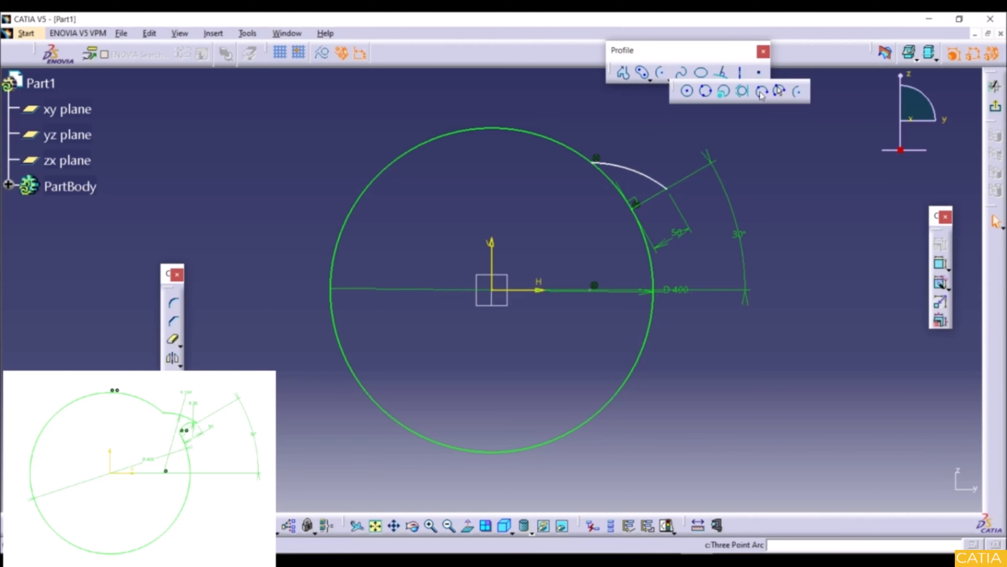
{"action": "left_click", "coordinate": [761, 94]}
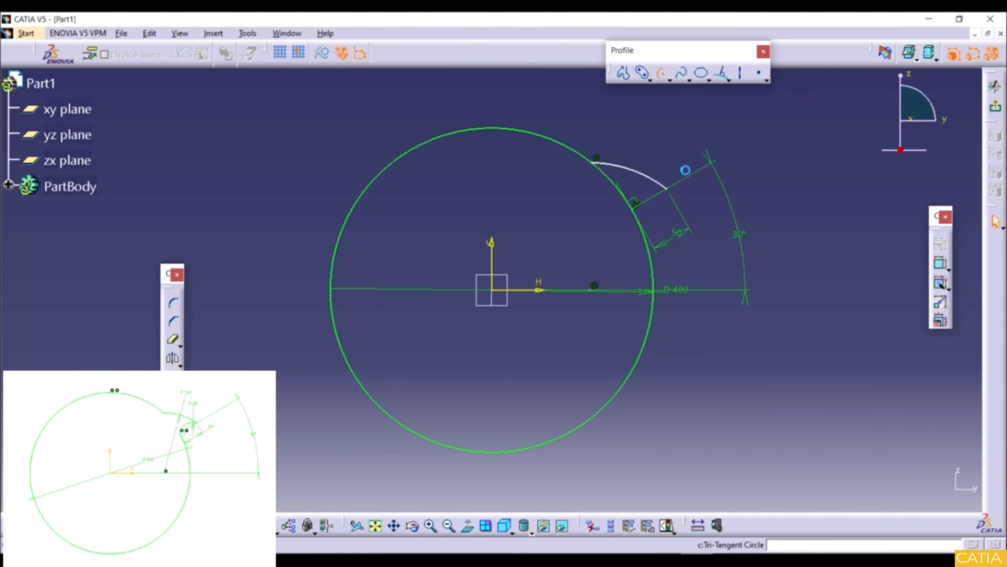
{"action": "left_click", "coordinate": [667, 189]}
{"action": "left_click", "coordinate": [649, 185]}
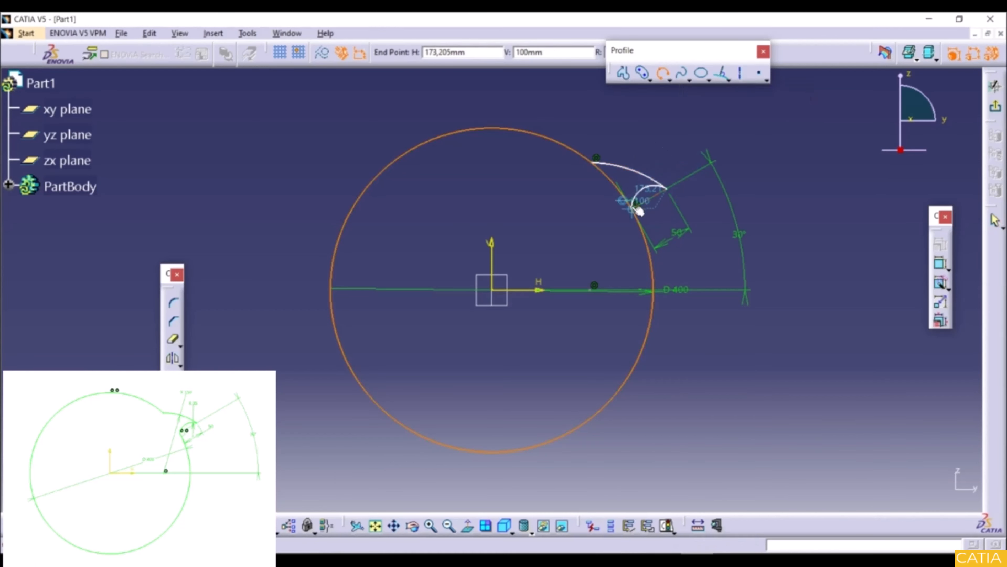
{"action": "left_click", "coordinate": [637, 212]}
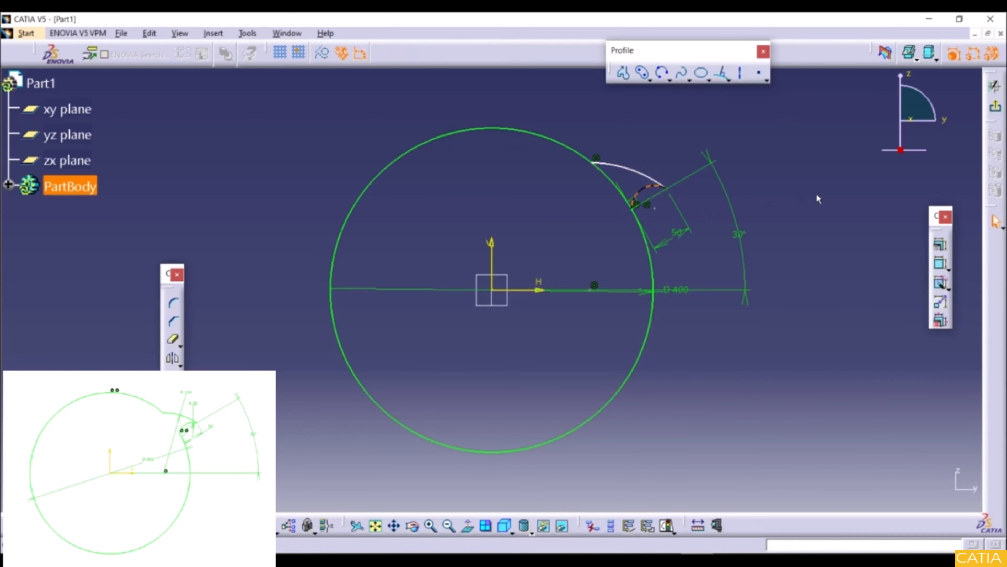
Step: Dimension the radius of the larger arc joining the circle and the construction line's end, and set it to 150 mm
{"action": "mouse_move", "coordinate": [655, 225]}
{"action": "middle_mouse_down", "text": "ctrl"}
{"action": "mouse_move", "coordinate": [654, 193]}
{"action": "mouse_move", "coordinate": [594, 192]}
{"action": "middle_mouse_up", "text": "ctrl"}
{"action": "scroll", "coordinate": [654, 193], "scroll_direction": "up", "scroll_amount": 1}
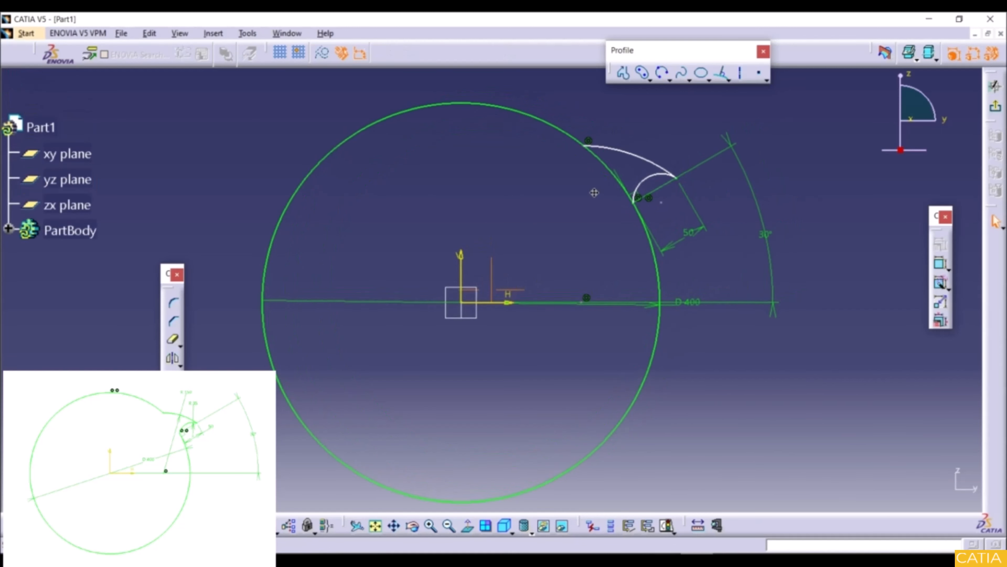
{"action": "left_click", "coordinate": [940, 265]}
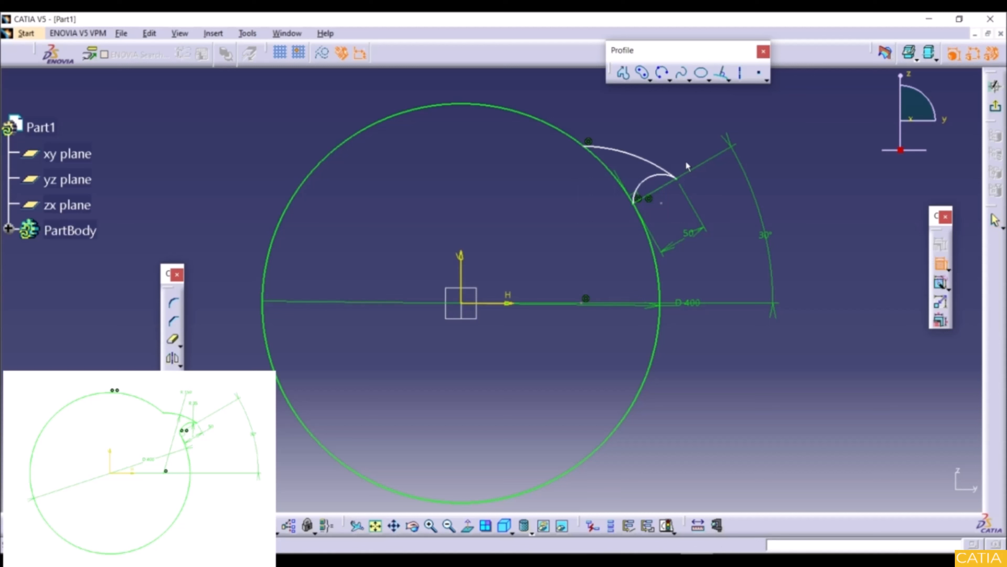
{"action": "left_click", "coordinate": [612, 151]}
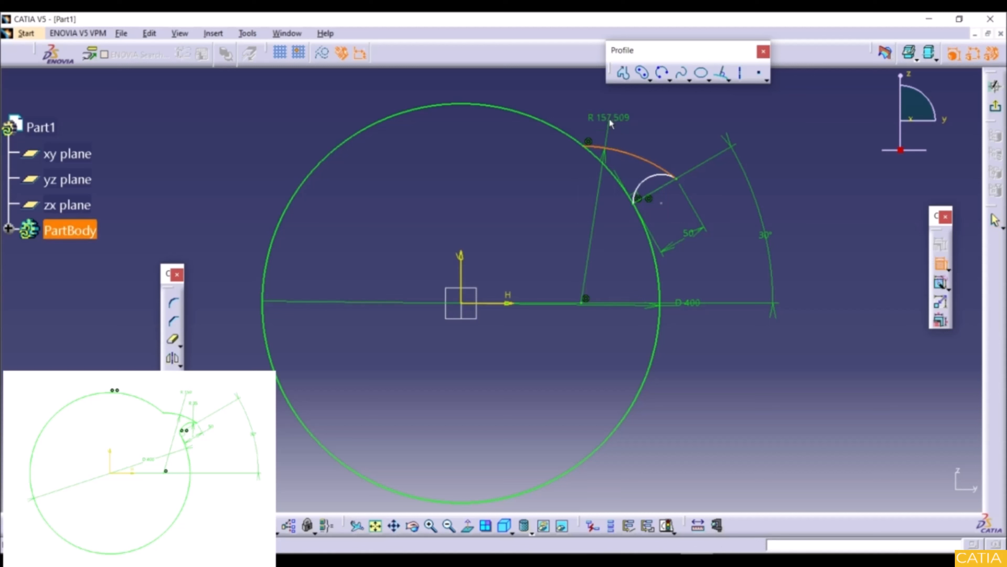
{"action": "double_click", "coordinate": [609, 99]}
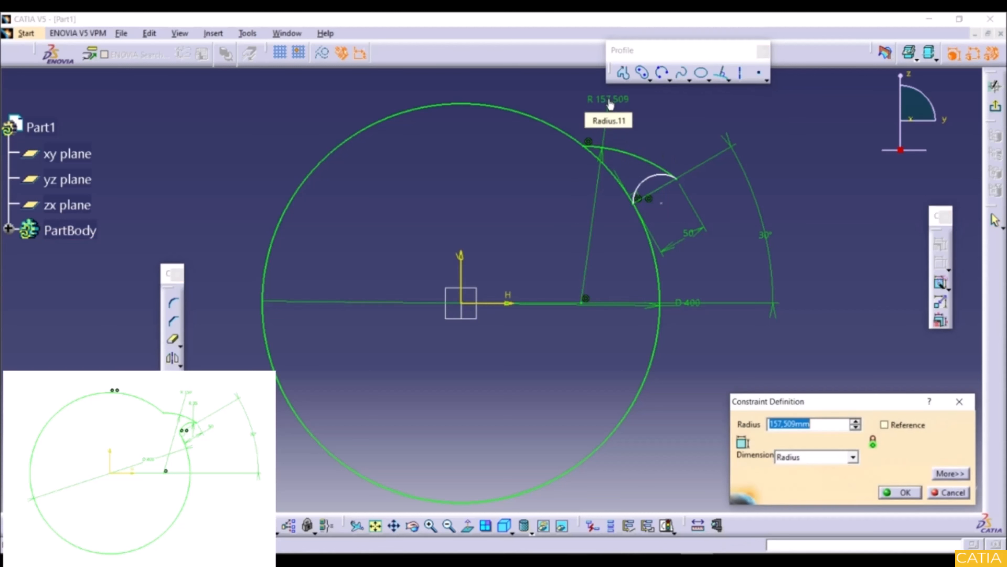
{"action": "type", "text": "150"}
{"action": "key", "text": "Return"}
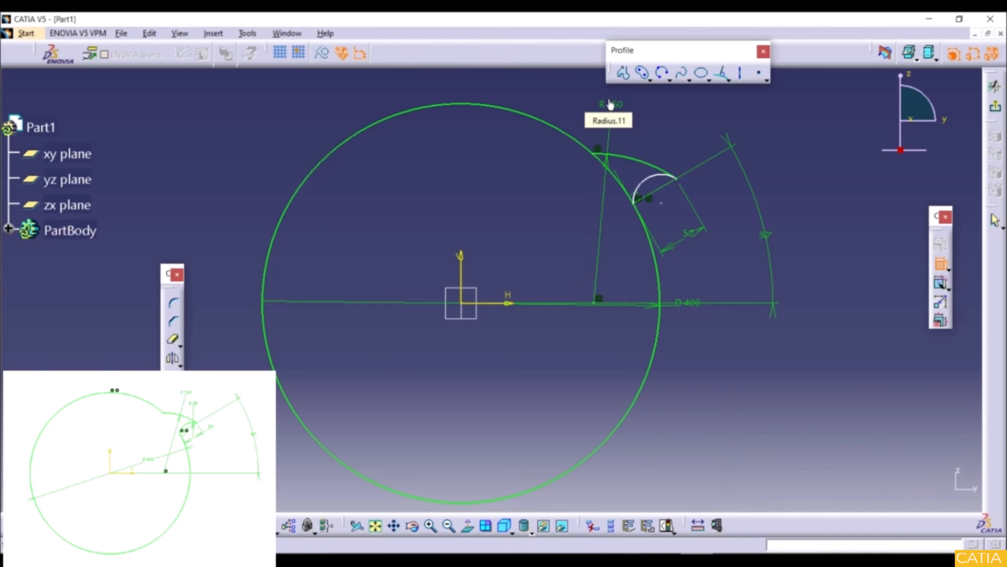
Step: Dimension the radius of the smaller arc above the 50 mm construction line and set it to 35 mm
{"action": "left_click", "coordinate": [650, 179]}
{"action": "double_click", "coordinate": [649, 130]}
{"action": "type", "text": "35"}
{"action": "key", "text": "Return"}
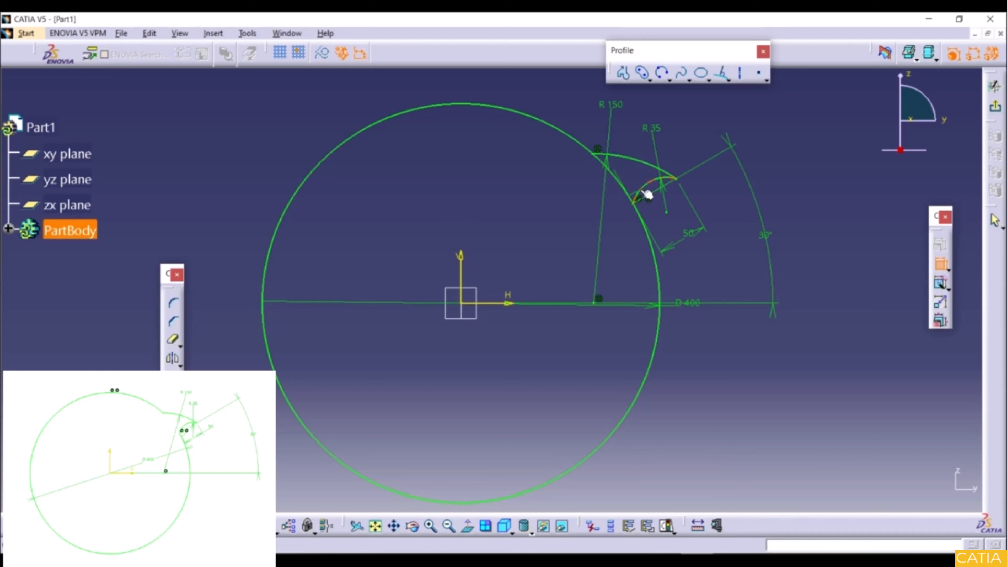
Step: Trim away the segment of the 400 mm circle lying between the two lobe arcs using Quick Trim
{"action": "left_click", "coordinate": [173, 341]}
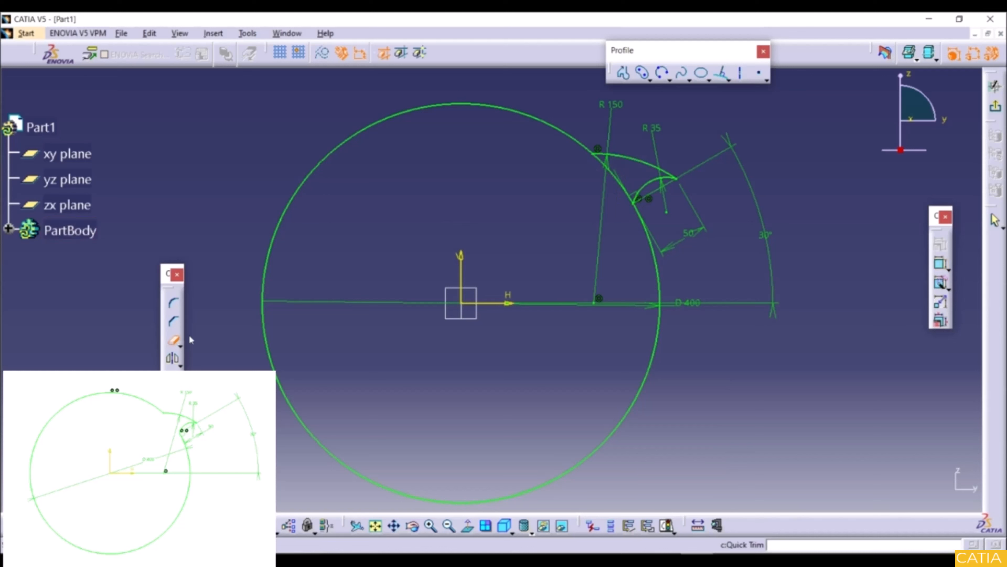
{"action": "left_click", "coordinate": [621, 182]}
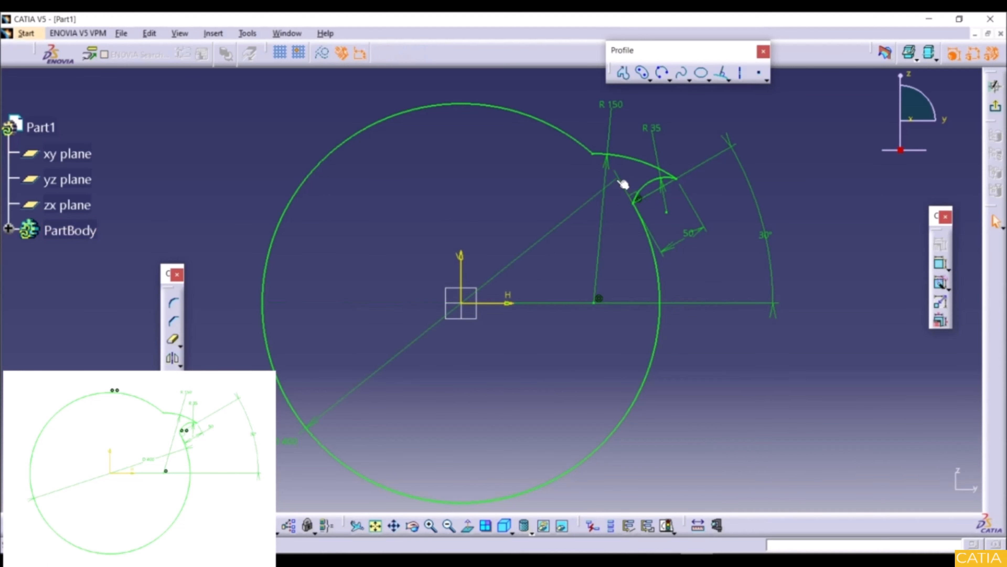
{"action": "middle_click_drag", "start_coordinate": [454, 196], "coordinate": [479, 238]}
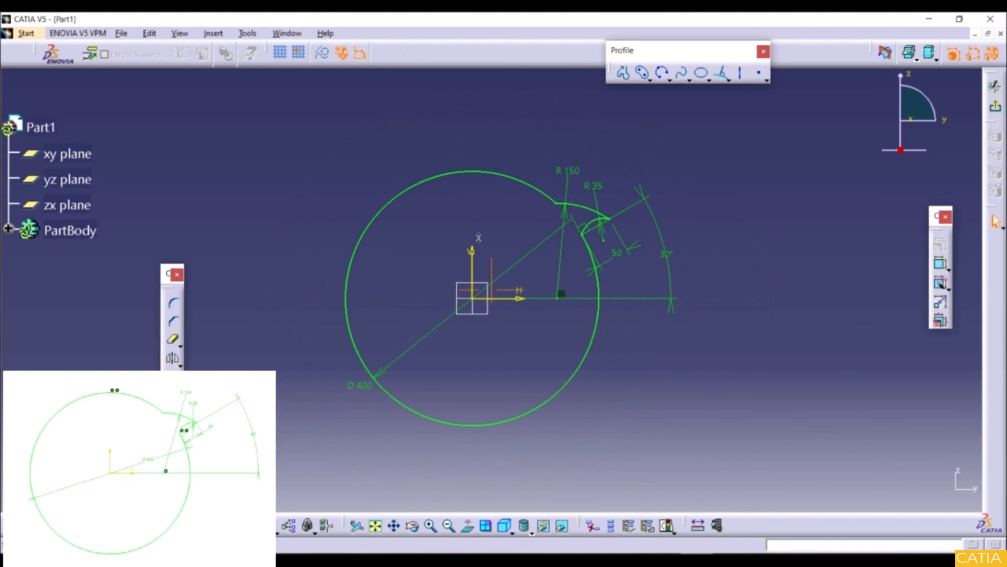
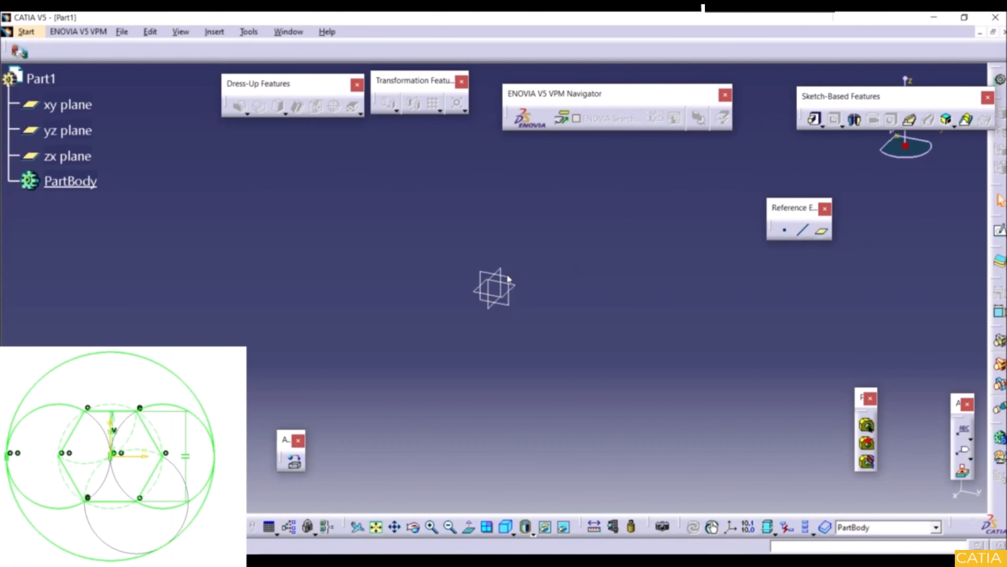
Step: Start a sketch on the yz plane and draw a flat-topped hexagon centered on the origin, about 62 mm from center to upper side
{"action": "left_click", "coordinate": [509, 278]}
{"action": "left_click", "coordinate": [1000, 229]}
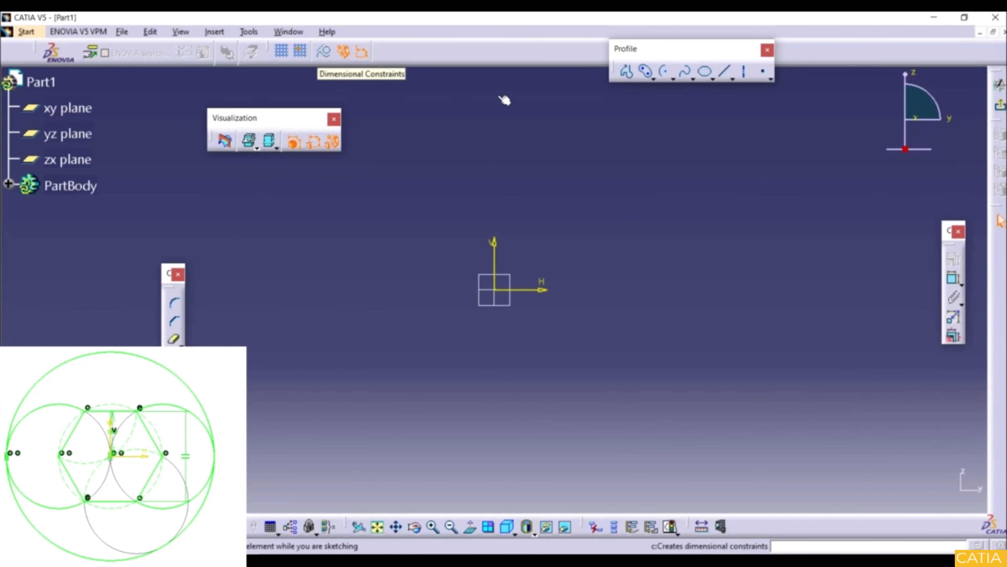
{"action": "left_click", "coordinate": [654, 79]}
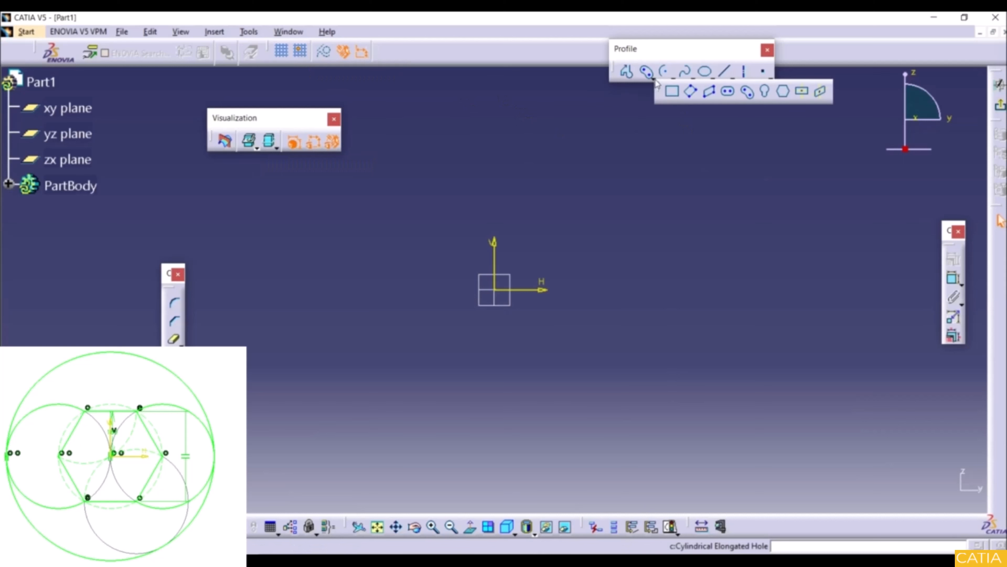
{"action": "left_click", "coordinate": [785, 93]}
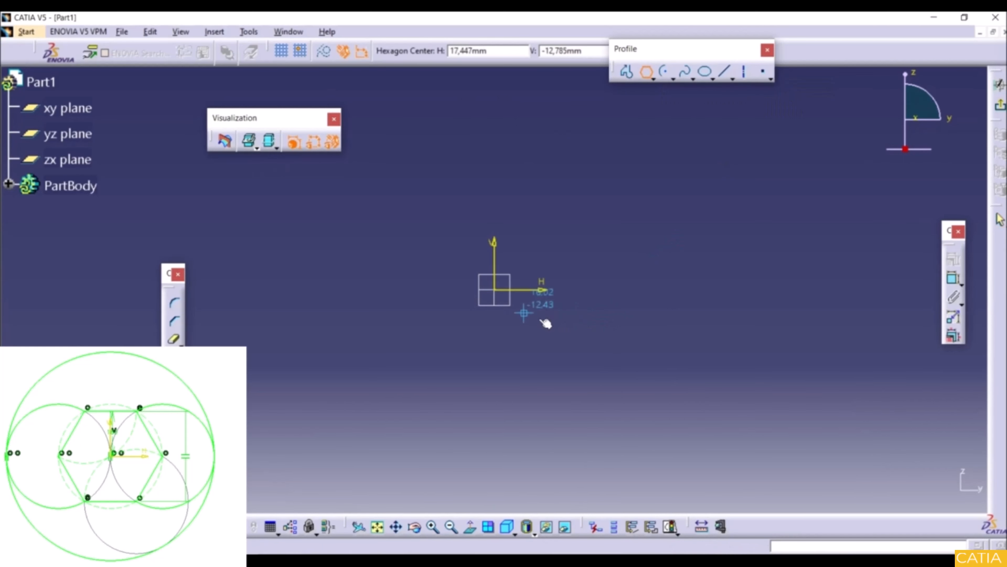
{"action": "left_click", "coordinate": [499, 291]}
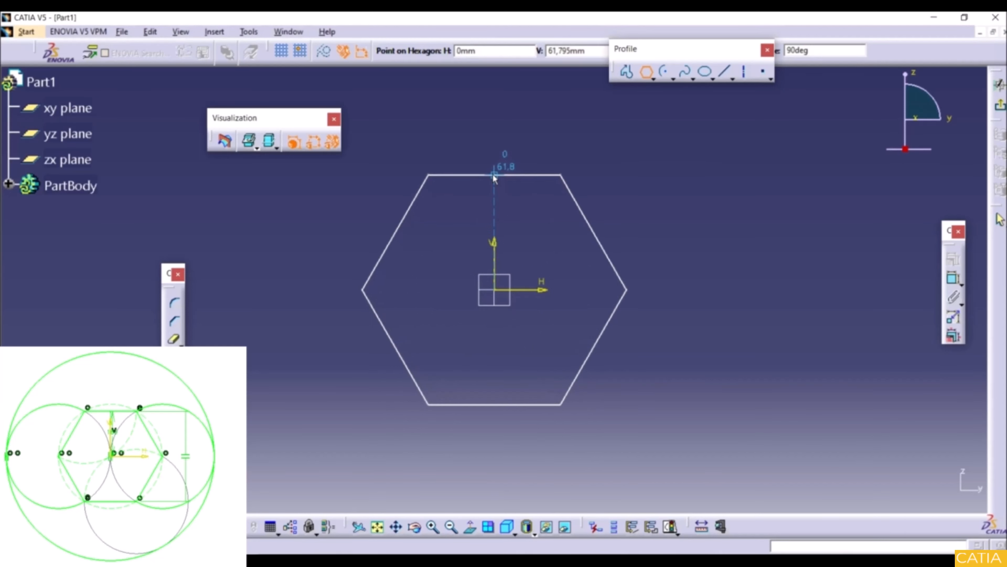
{"action": "left_click", "coordinate": [493, 174]}
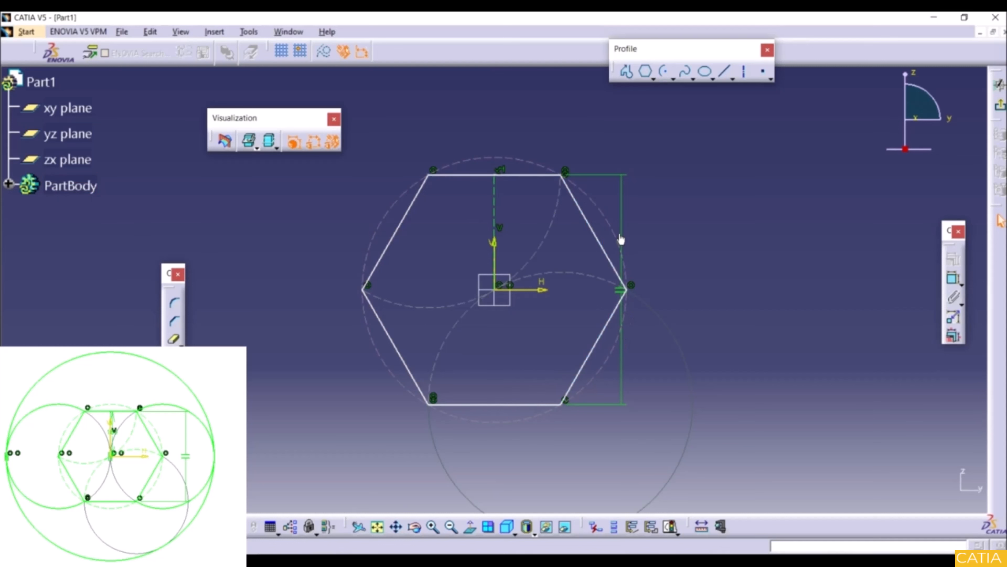
{"action": "left_click_drag", "start_coordinate": [626, 234], "coordinate": [722, 231]}
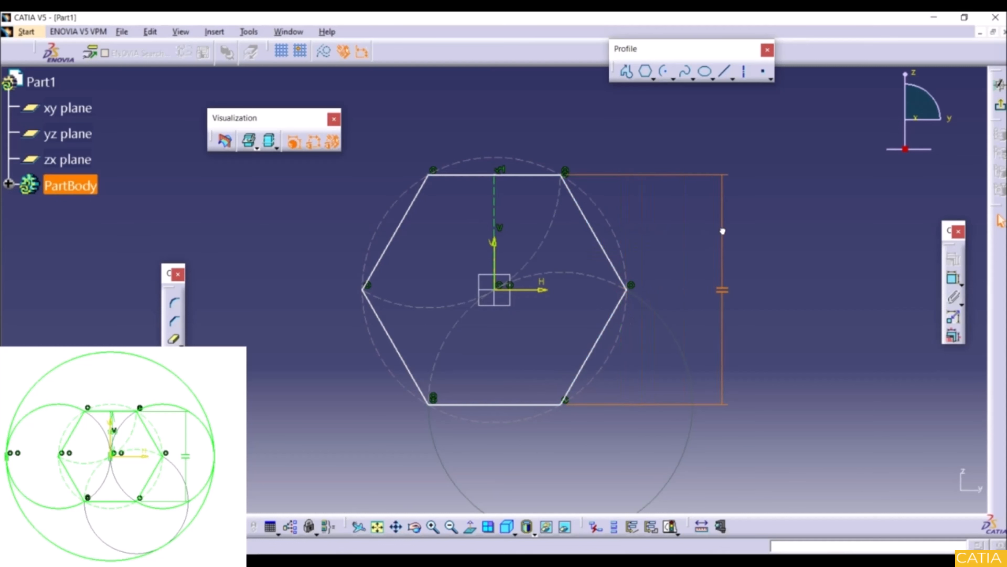
{"action": "left_click", "coordinate": [799, 300]}
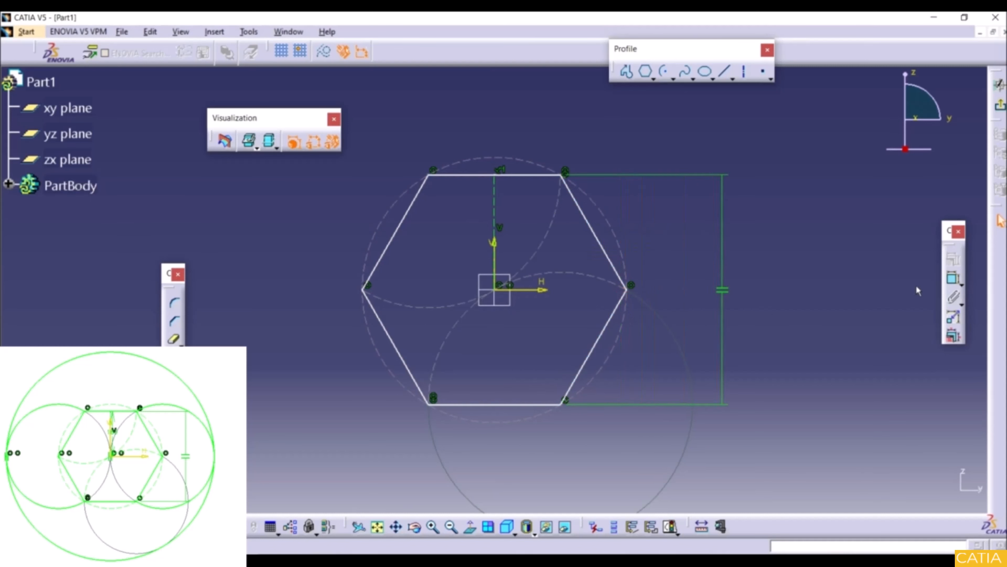
Step: Dimension the distance from the horizontal axis to the hexagon's upper side and set it to 180 mm
{"action": "left_click", "coordinate": [953, 279]}
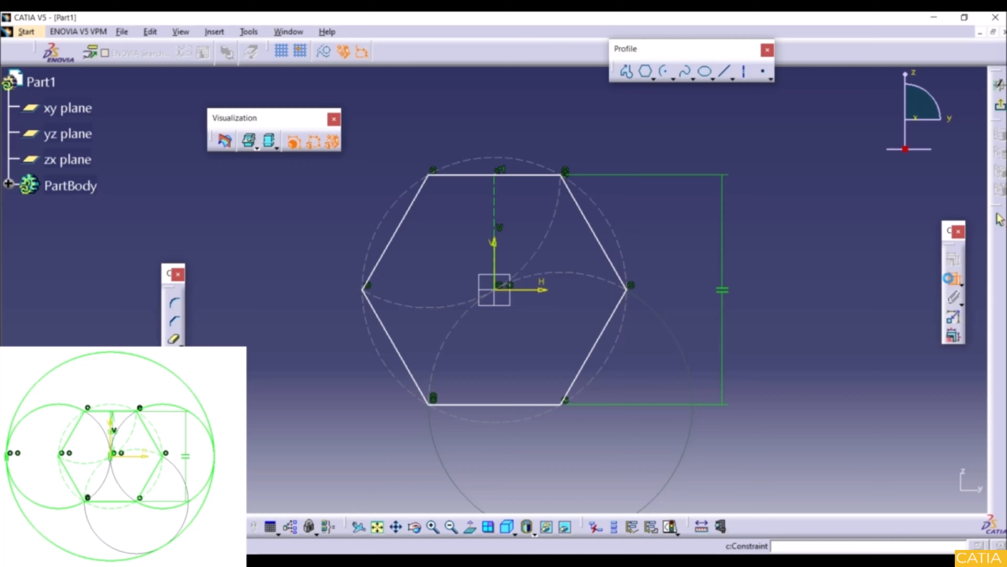
{"action": "left_click", "coordinate": [534, 289]}
{"action": "left_click", "coordinate": [528, 177]}
{"action": "left_click", "coordinate": [452, 232]}
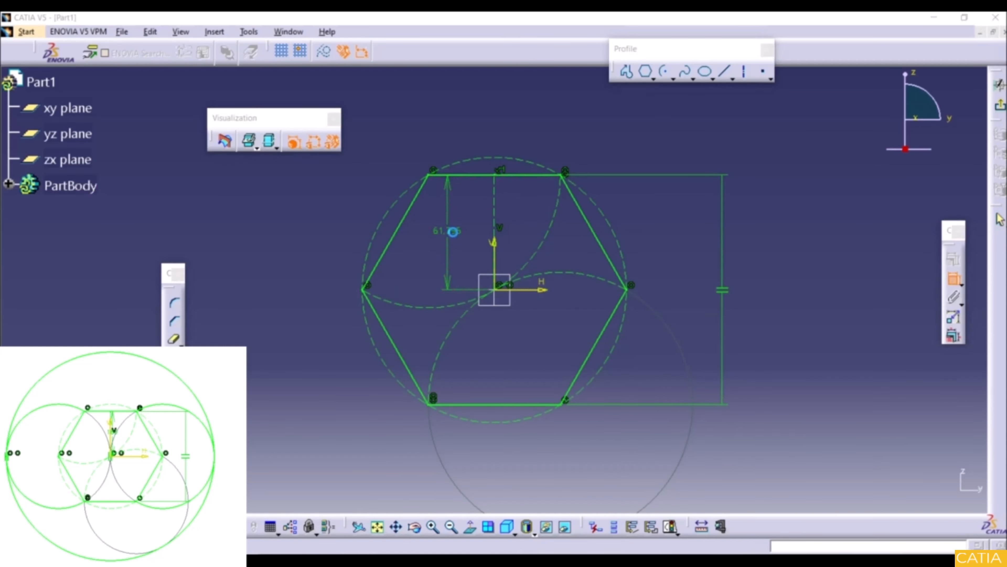
{"action": "double_click", "coordinate": [452, 233]}
{"action": "type", "text": "180"}
{"action": "key", "text": "Return"}
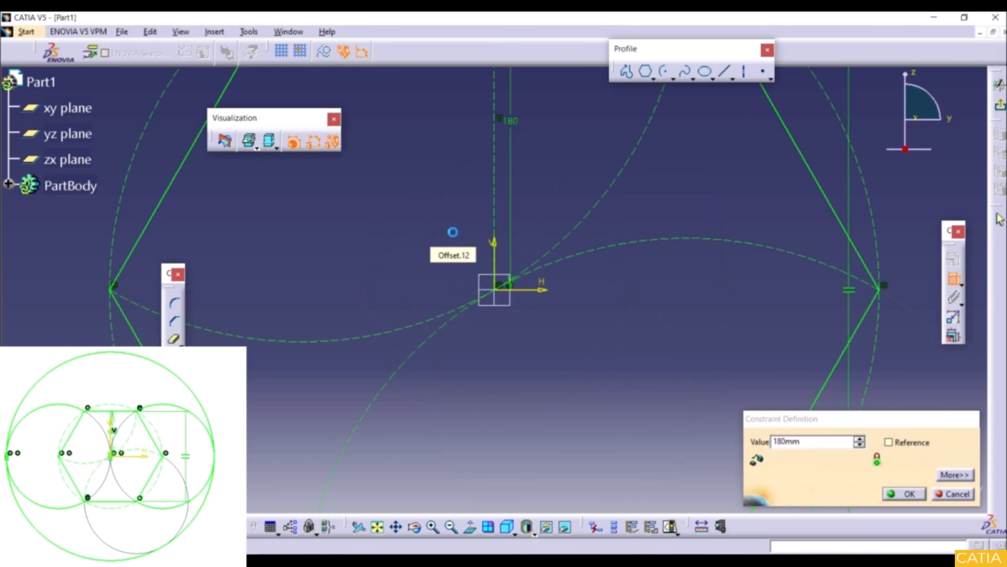
{"action": "mouse_move", "coordinate": [453, 237]}
{"action": "middle_mouse_down"}
{"action": "mouse_move", "coordinate": [440, 237]}
{"action": "mouse_move", "coordinate": [460, 308]}
{"action": "mouse_move", "coordinate": [424, 260]}
{"action": "middle_mouse_up"}
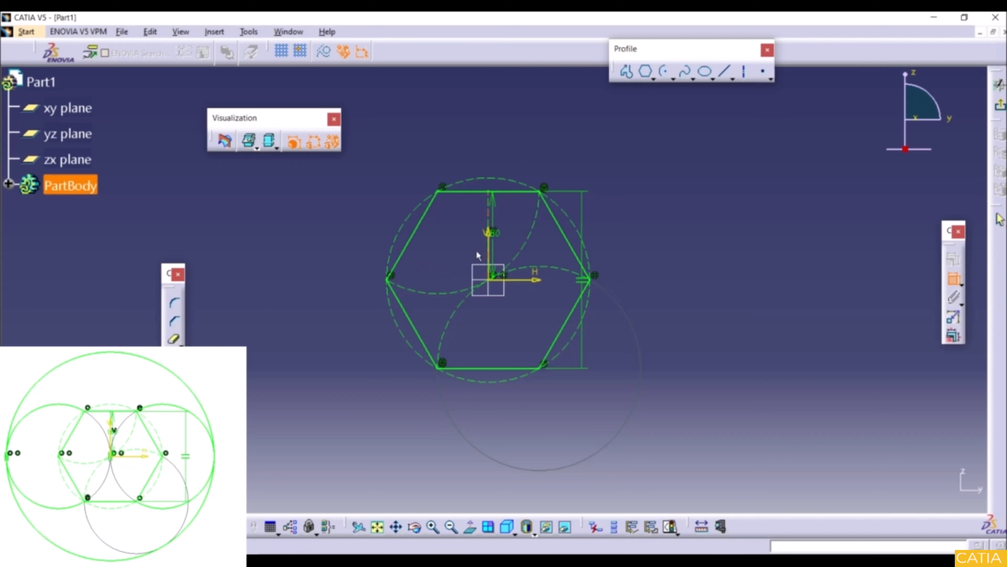
Step: Draw an outward-bulging arc centered on the hexagon's left vertex, from its upper-left vertex to its lower-left vertex
{"action": "left_click", "coordinate": [666, 73]}
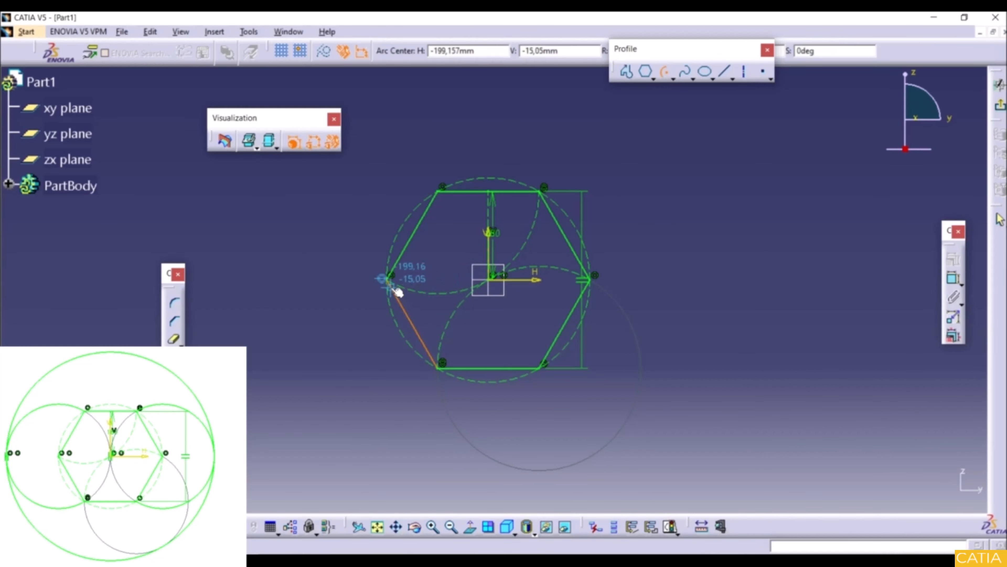
{"action": "left_click", "coordinate": [386, 280]}
{"action": "left_click", "coordinate": [439, 193]}
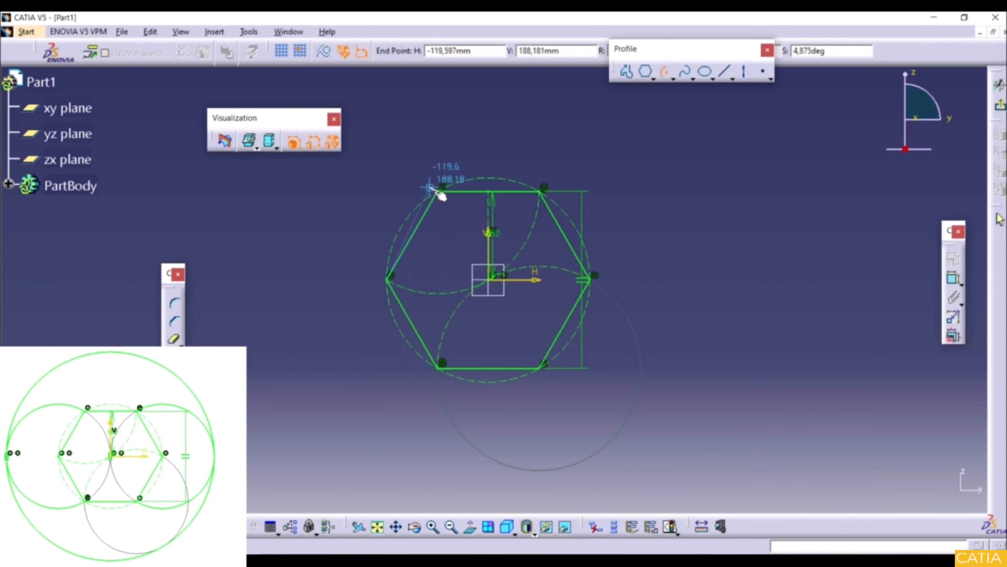
{"action": "left_click", "coordinate": [443, 370]}
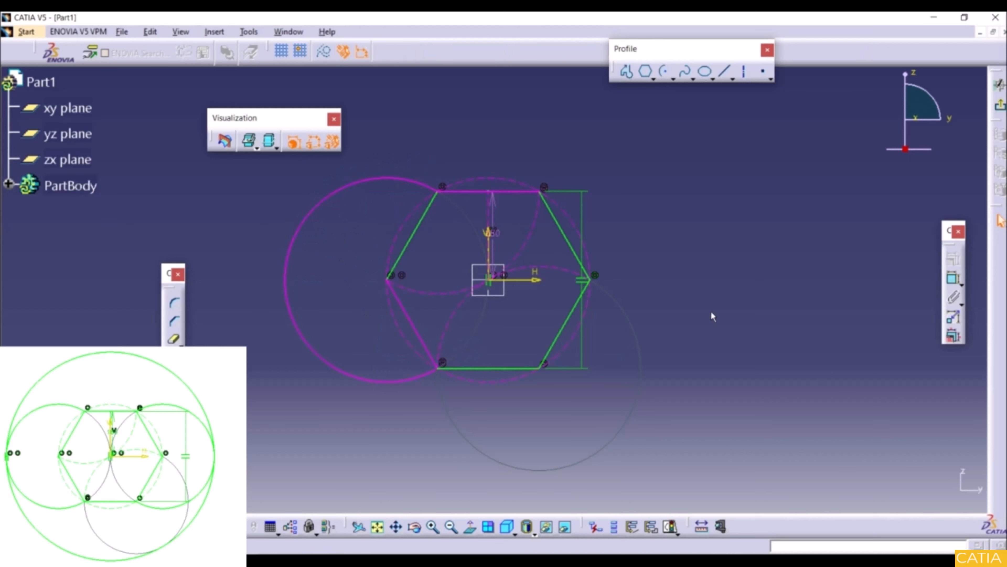
Step: Draw a matching outward arc centered on the hexagon's right vertex, from its upper-right vertex to its lower-right vertex
{"action": "left_click", "coordinate": [665, 72]}
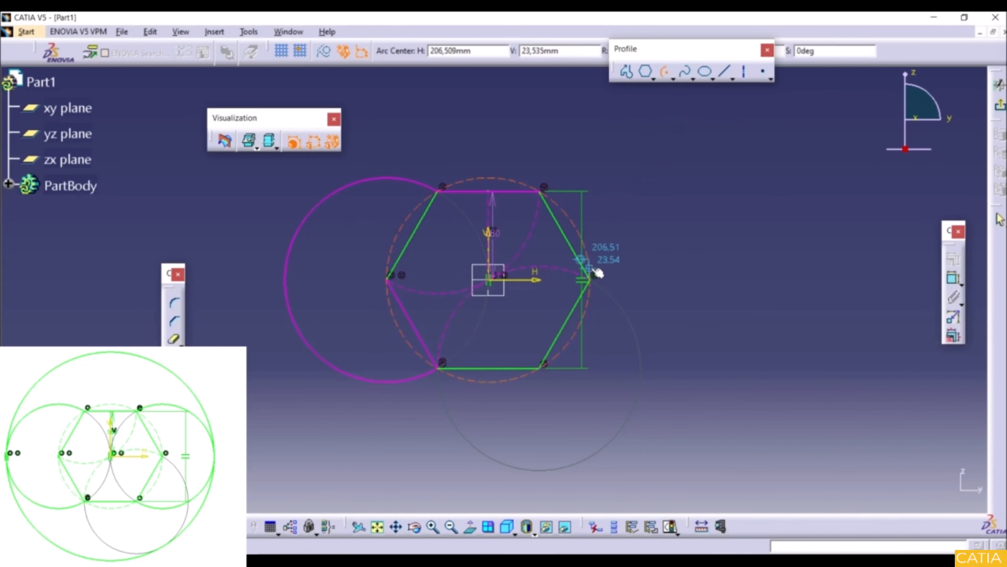
{"action": "left_click", "coordinate": [593, 281]}
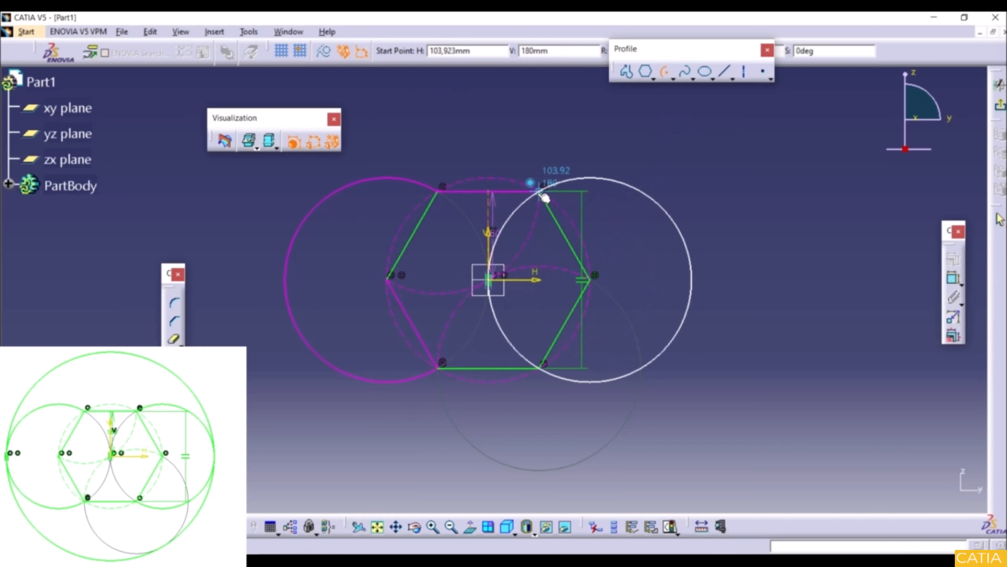
{"action": "left_click", "coordinate": [540, 192]}
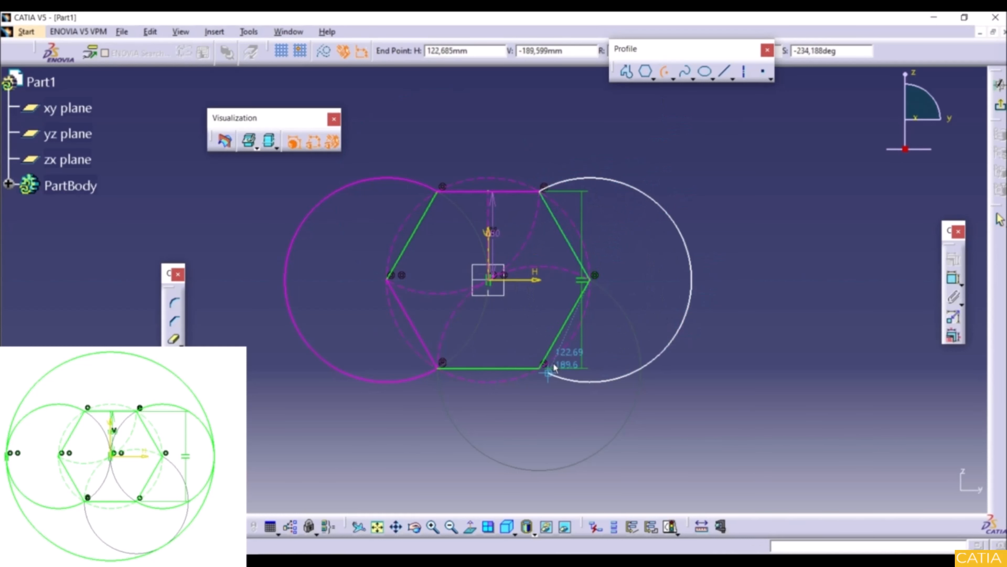
{"action": "left_click", "coordinate": [544, 371]}
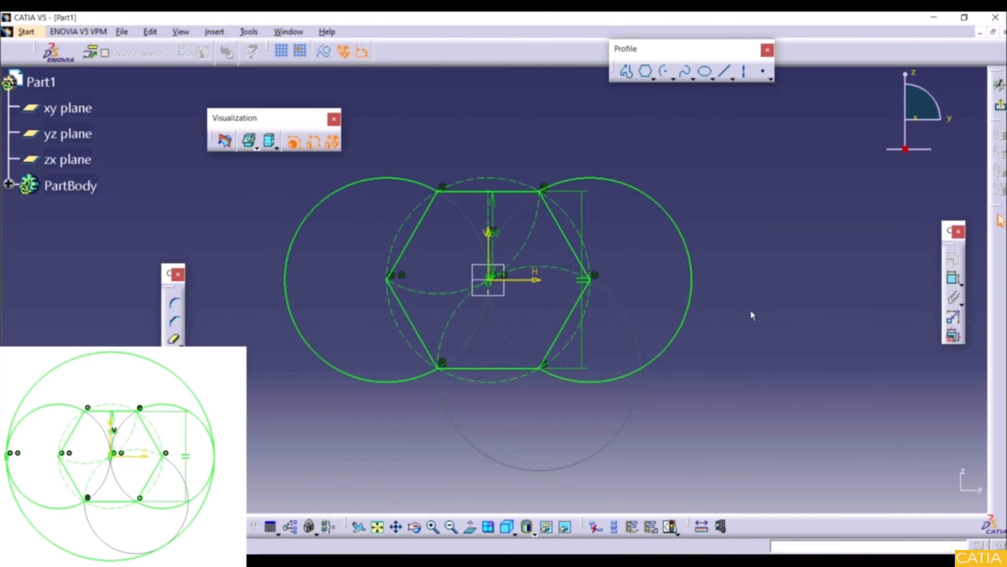
Step: Draw a circle centered on the origin that reaches the outermost point of the left arc
{"action": "mouse_move", "coordinate": [487, 317]}
{"action": "middle_mouse_down", "text": "ctrl"}
{"action": "mouse_move", "coordinate": [480, 320]}
{"action": "mouse_move", "coordinate": [517, 349]}
{"action": "mouse_move", "coordinate": [541, 338]}
{"action": "mouse_move", "coordinate": [537, 313]}
{"action": "mouse_move", "coordinate": [558, 330]}
{"action": "middle_mouse_up", "text": "ctrl"}
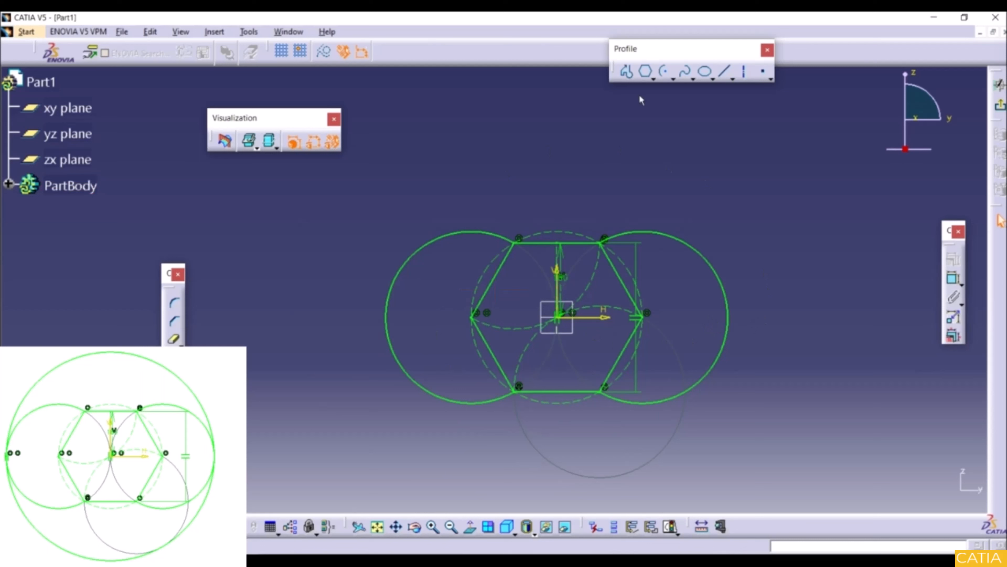
{"action": "left_click", "coordinate": [672, 77]}
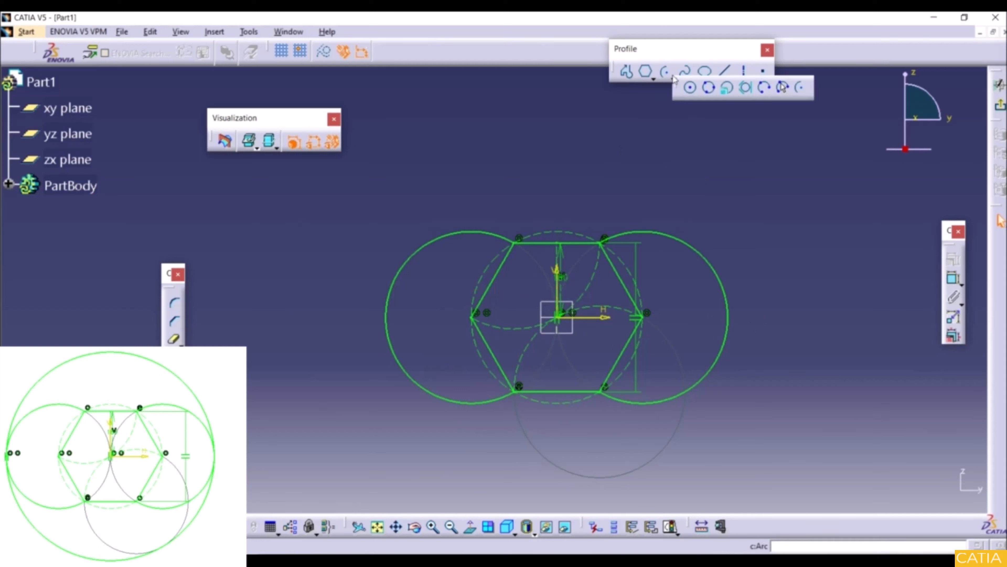
{"action": "left_click", "coordinate": [692, 89]}
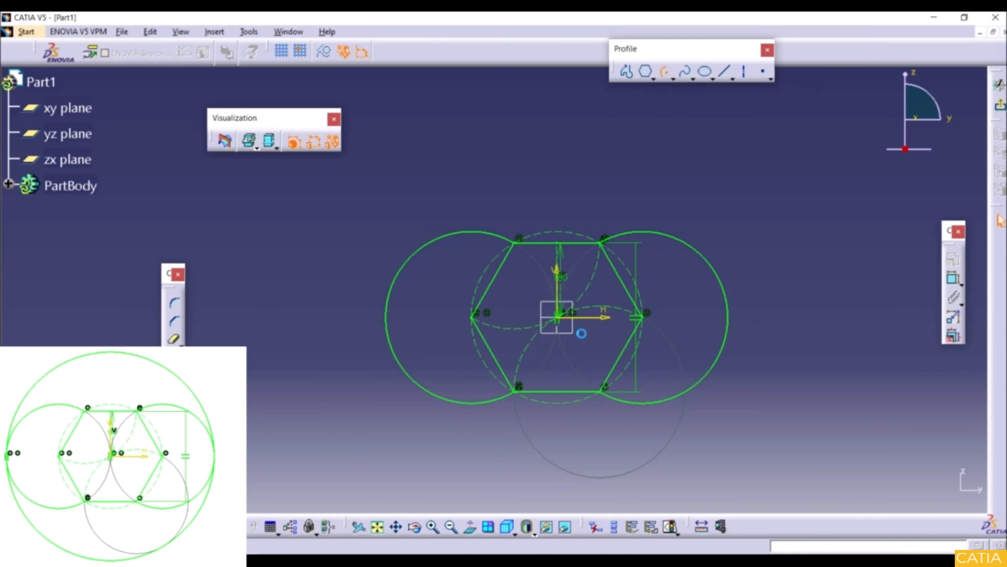
{"action": "left_click", "coordinate": [563, 319]}
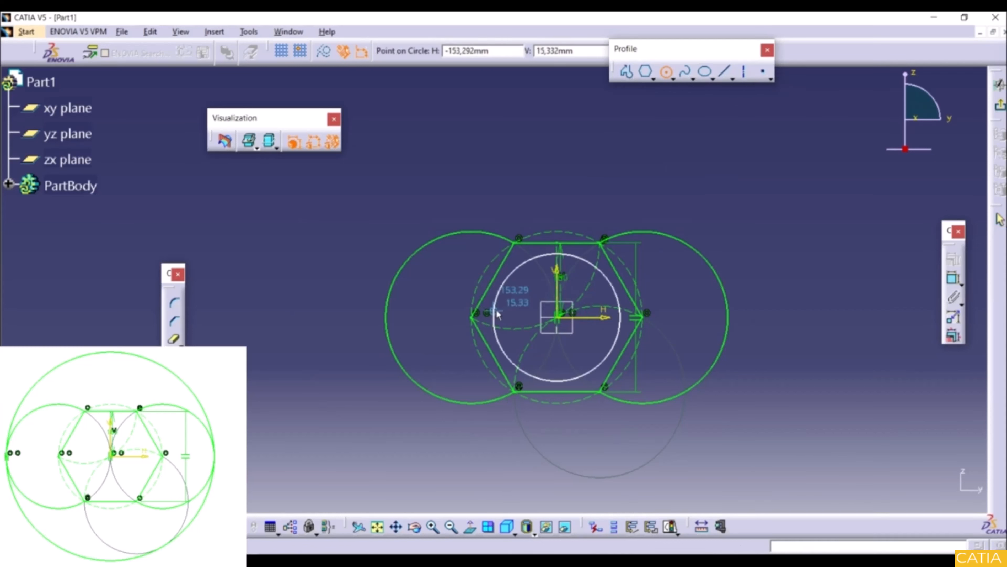
{"action": "left_click", "coordinate": [386, 320]}
{"action": "left_click", "coordinate": [324, 322]}
{"action": "mouse_move", "coordinate": [569, 367]}
{"action": "middle_mouse_down"}
{"action": "mouse_move", "coordinate": [547, 330]}
{"action": "mouse_move", "coordinate": [549, 300]}
{"action": "mouse_move", "coordinate": [551, 331]}
{"action": "middle_mouse_up"}
{"action": "mouse_move", "coordinate": [580, 274]}
{"action": "middle_mouse_down"}
{"action": "mouse_move", "coordinate": [568, 308]}
{"action": "mouse_move", "coordinate": [568, 283]}
{"action": "mouse_move", "coordinate": [569, 310]}
{"action": "mouse_move", "coordinate": [583, 276]}
{"action": "mouse_move", "coordinate": [604, 271]}
{"action": "mouse_move", "coordinate": [624, 339]}
{"action": "middle_mouse_up"}
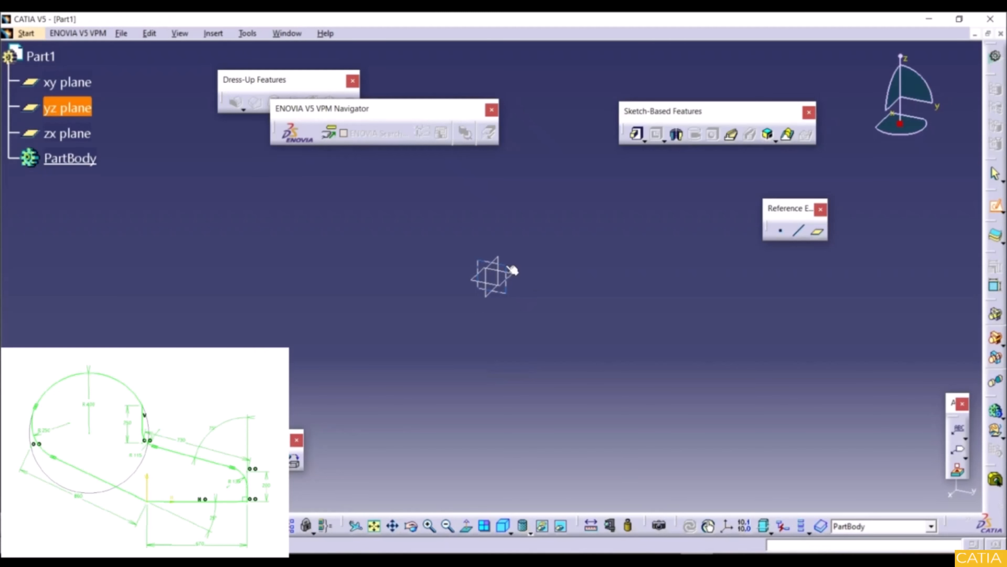
Step: Open a sketch on the yz plane and draw connected lines from the origin: horizontal about 668 mm, vertical about 201 mm, slanted up-left, then short vertical
{"action": "left_click", "coordinate": [513, 271]}
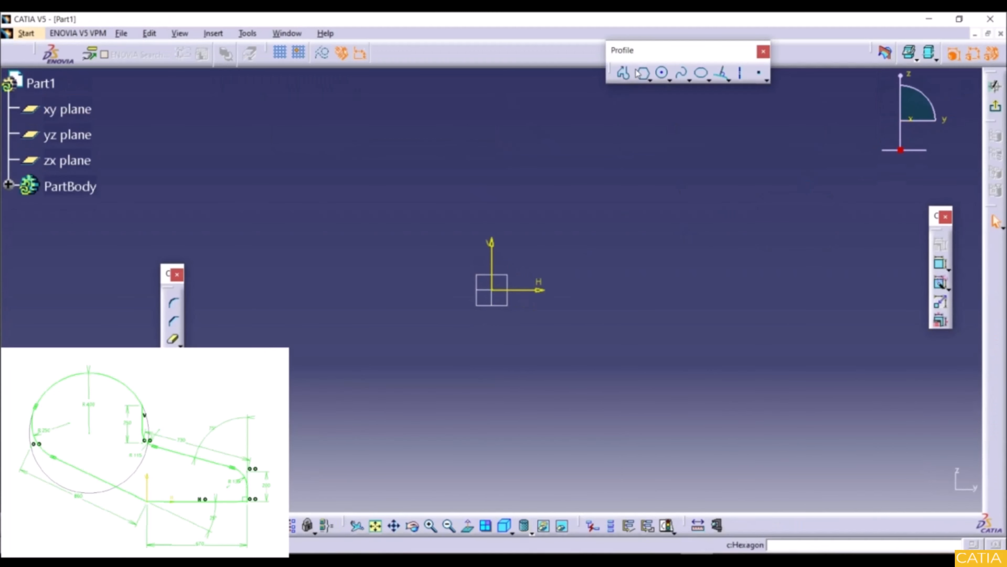
{"action": "left_click", "coordinate": [623, 73]}
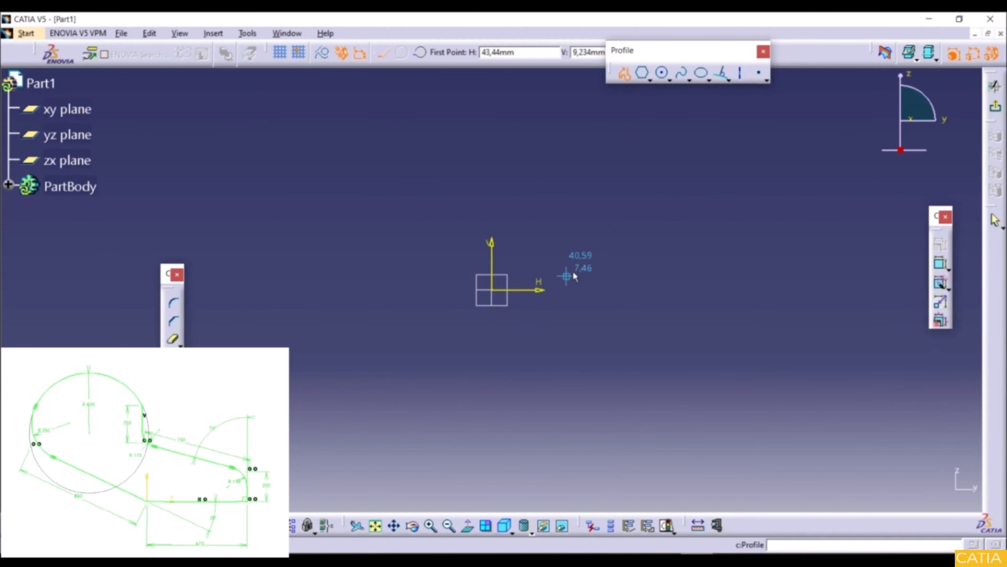
{"action": "left_click", "coordinate": [492, 290]}
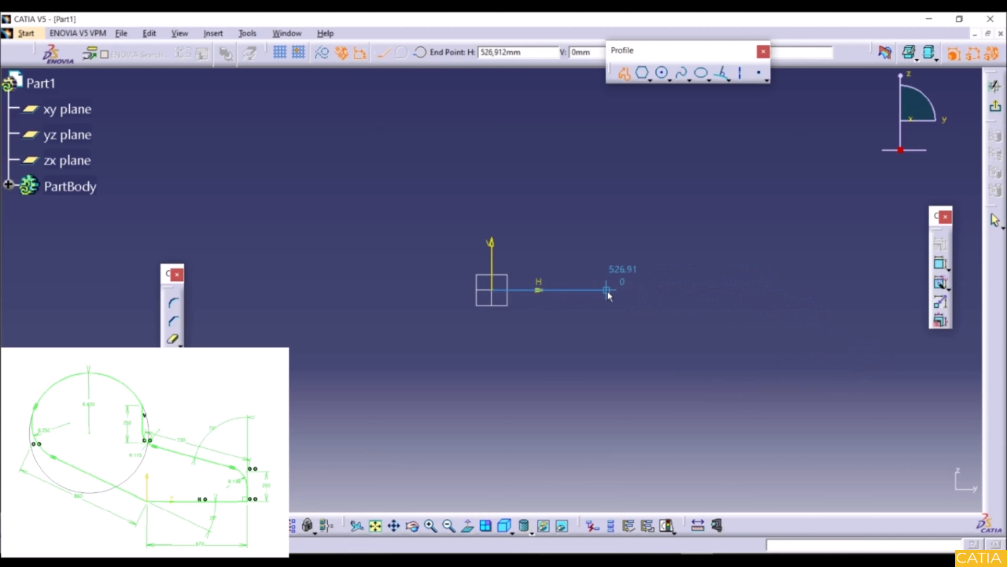
{"action": "left_click", "coordinate": [637, 291]}
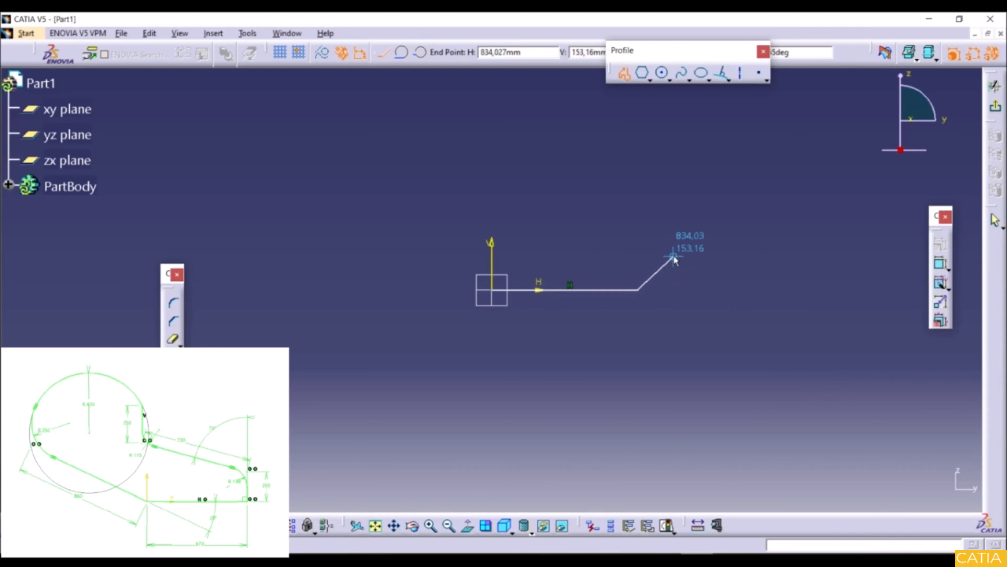
{"action": "left_click", "coordinate": [637, 246]}
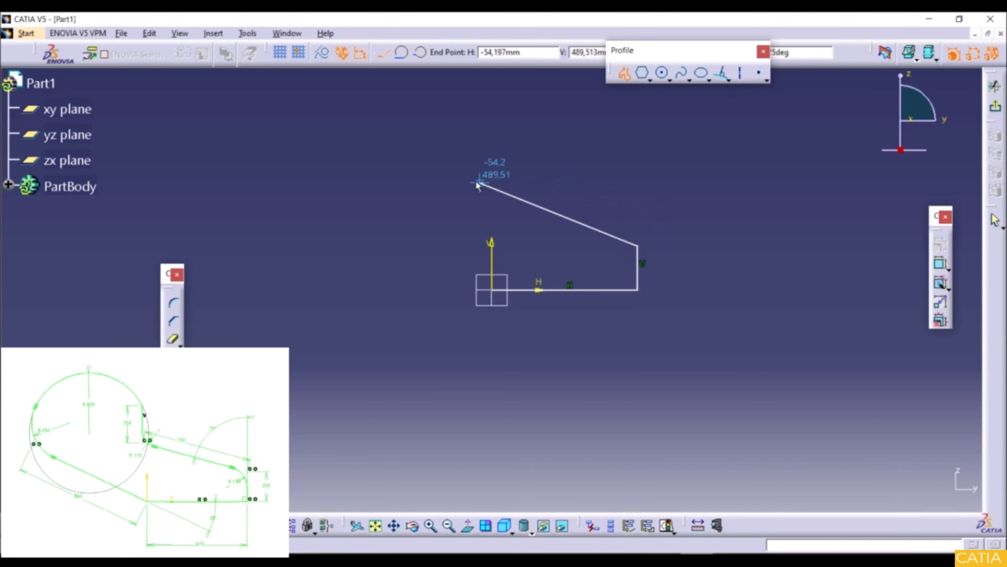
{"action": "left_click", "coordinate": [594, 260]}
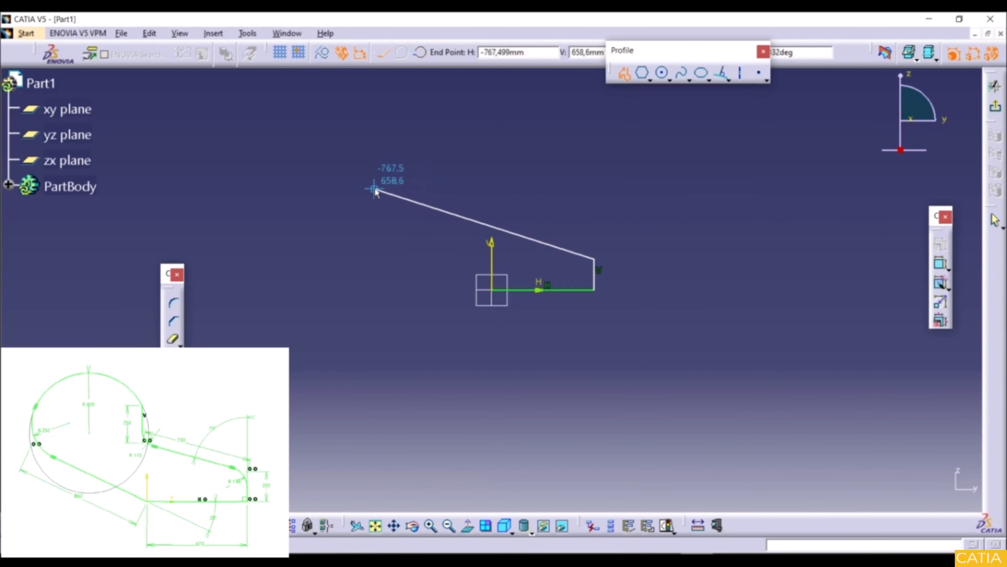
{"action": "left_click", "coordinate": [392, 182]}
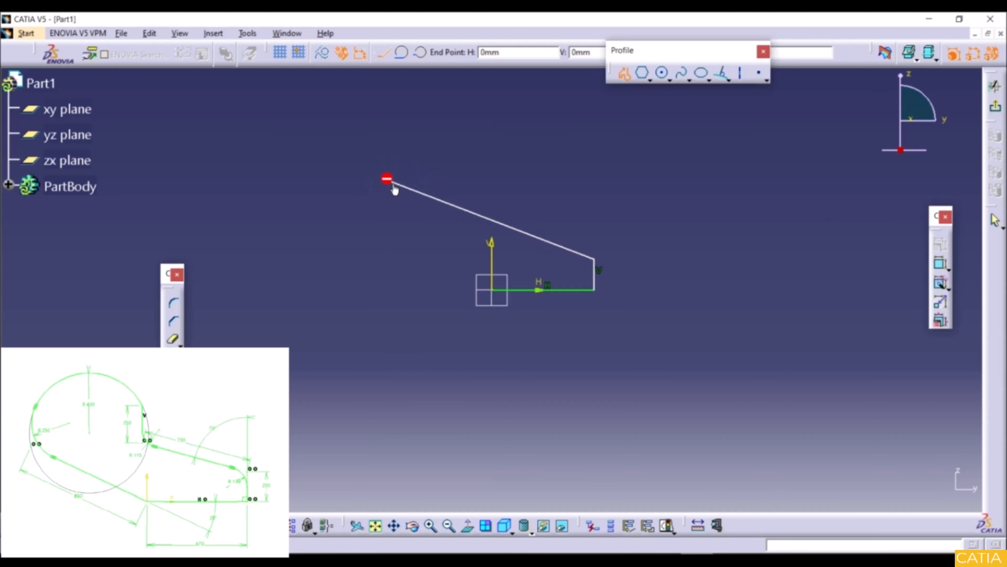
{"action": "left_click", "coordinate": [391, 161]}
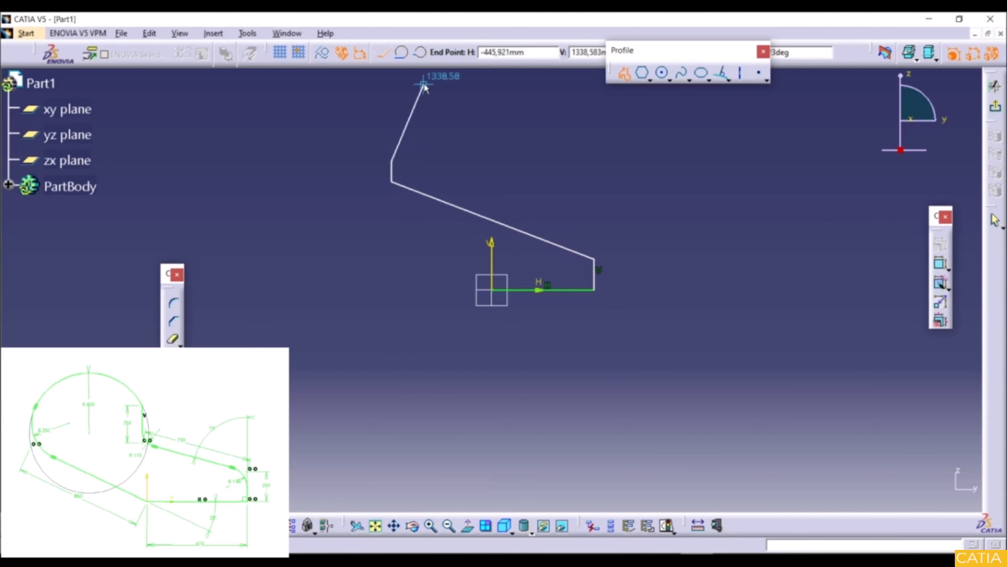
Step: Continue the profile with a large three-point arc bulging up and left, and close it with a slanted line back to the origin
{"action": "left_click", "coordinate": [422, 55]}
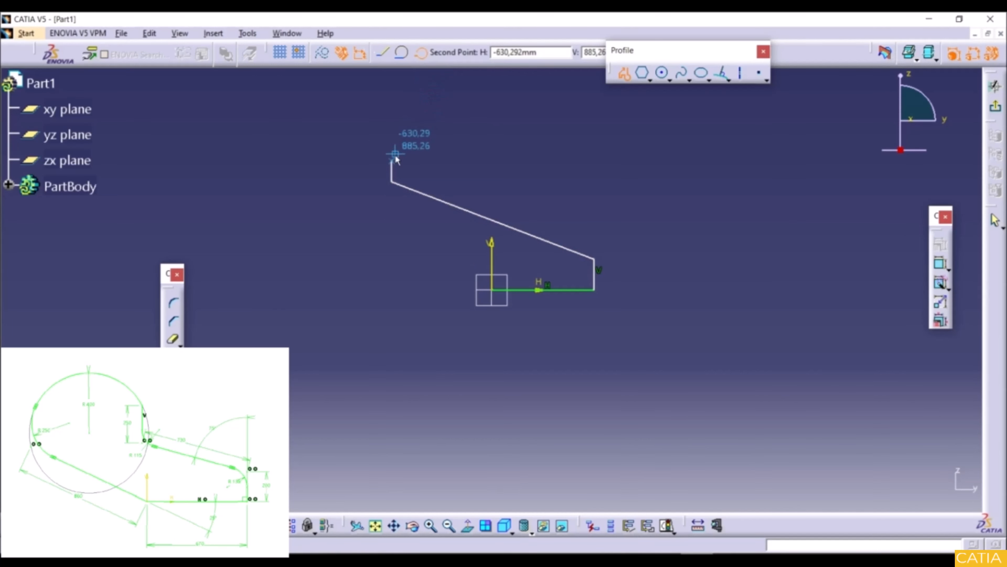
{"action": "left_click", "coordinate": [265, 129]}
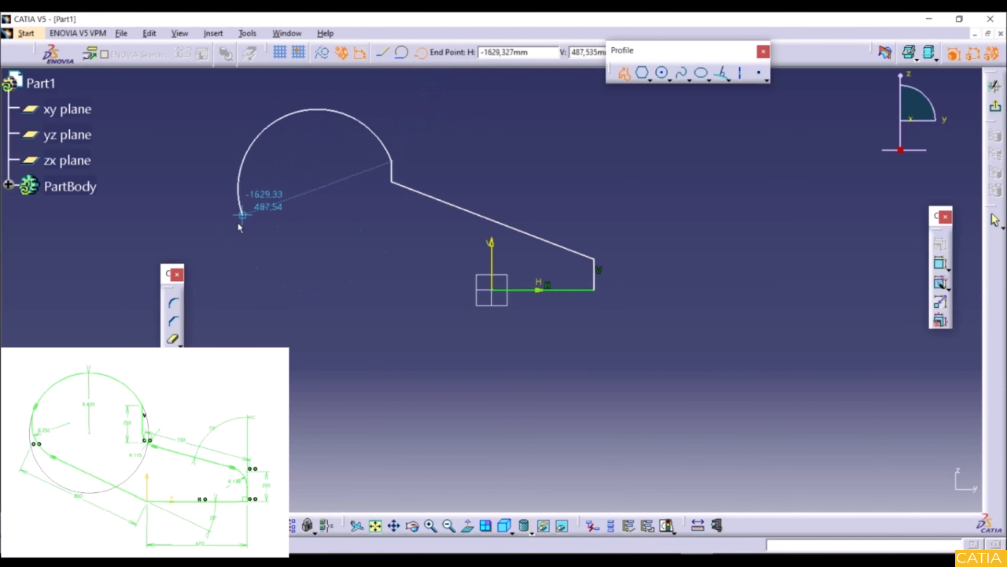
{"action": "left_click", "coordinate": [267, 239]}
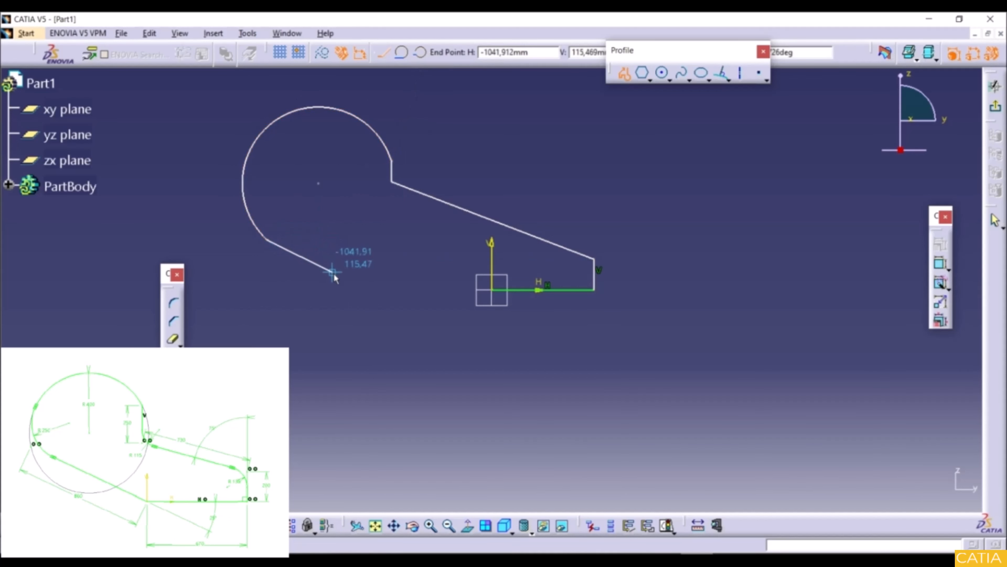
{"action": "left_click", "coordinate": [492, 292]}
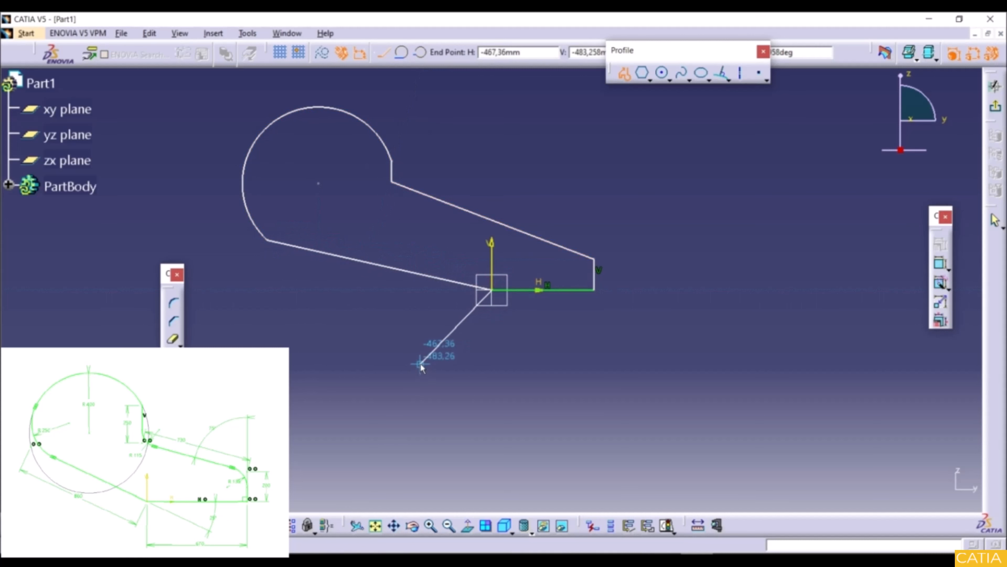
{"action": "key", "text": "Escape"}
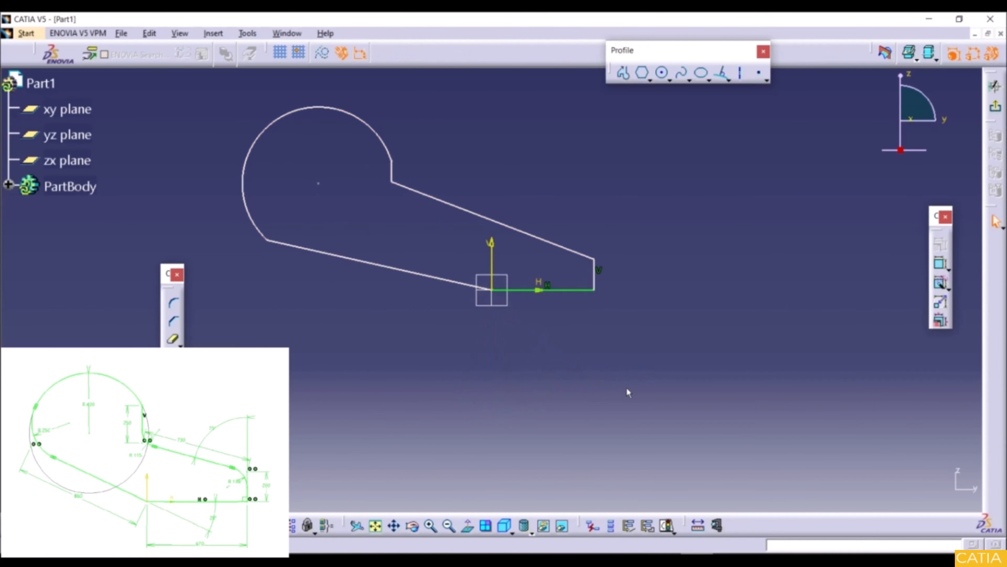
Step: Dimension the horizontal base line's length and set it to 670 mm
{"action": "left_click", "coordinate": [940, 263]}
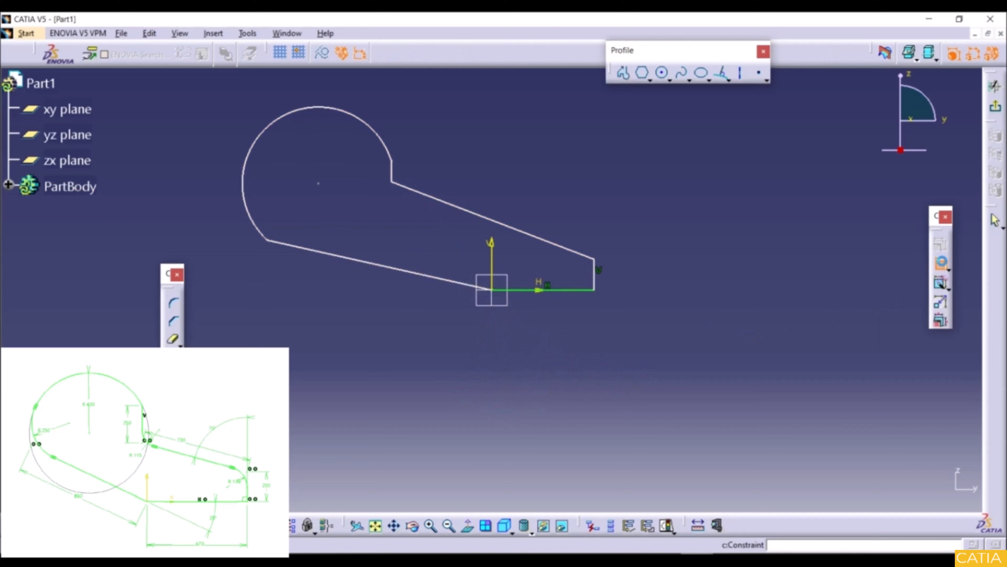
{"action": "left_click", "coordinate": [557, 296]}
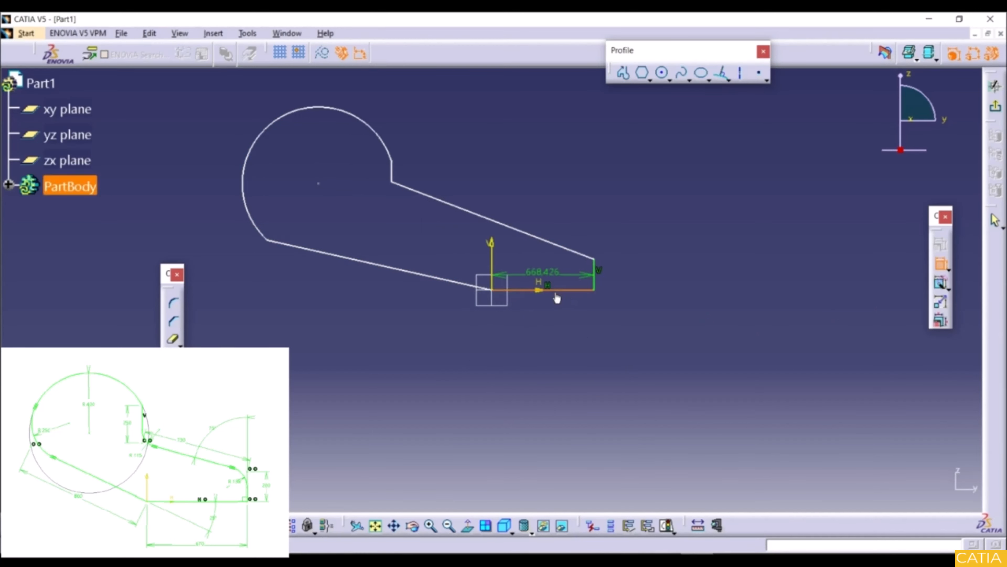
{"action": "left_click", "coordinate": [546, 341]}
{"action": "double_click", "coordinate": [547, 340]}
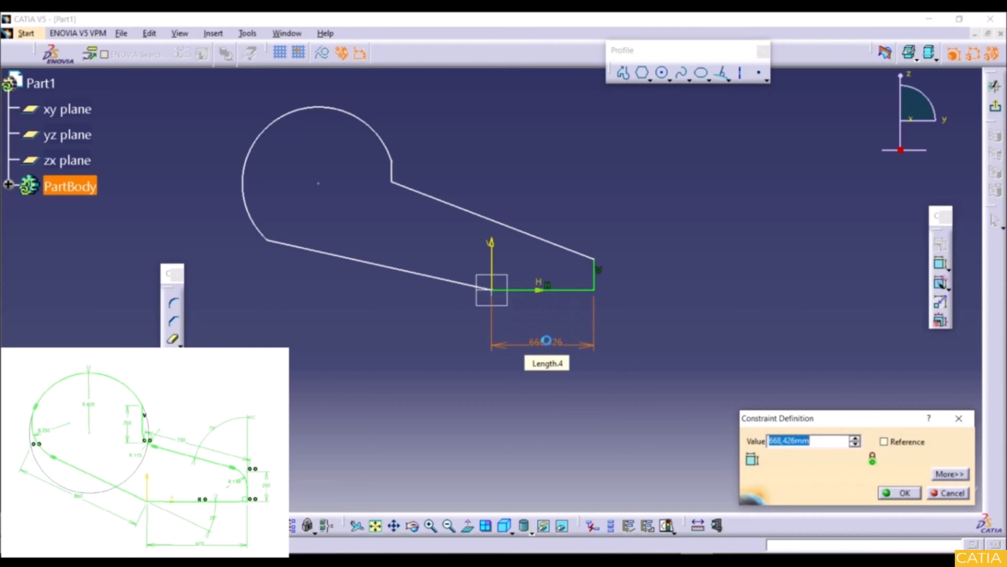
{"action": "type", "text": "670"}
{"action": "key", "text": "Return"}
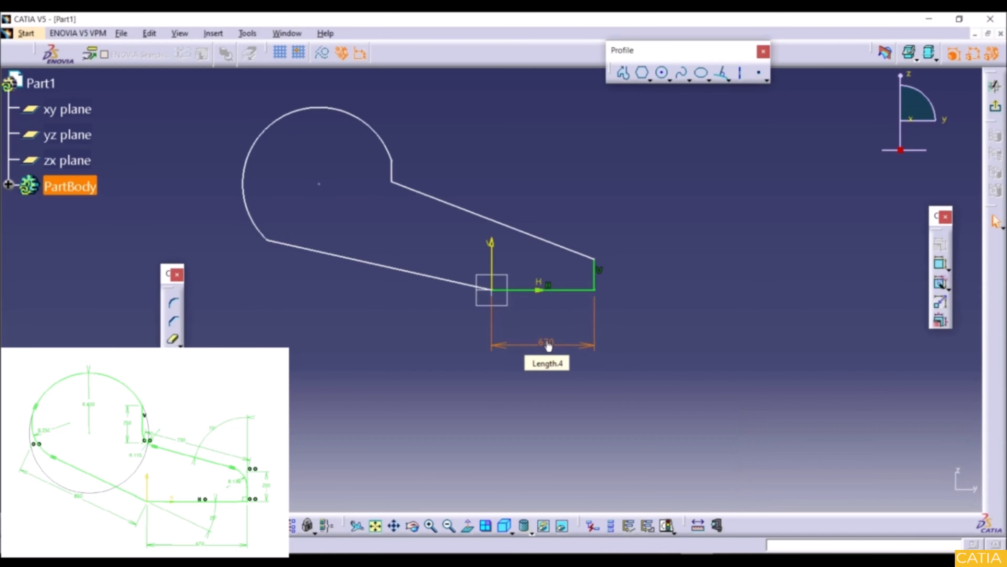
Step: Dimension the vertical line at the base line's outer end and set its length to 200 mm
{"action": "left_click", "coordinate": [941, 264]}
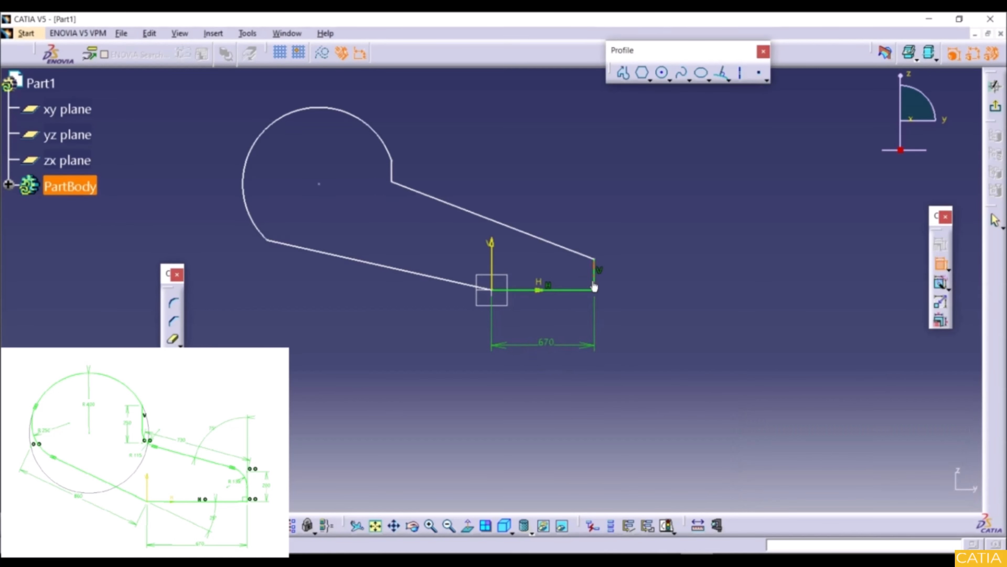
{"action": "left_click", "coordinate": [594, 274]}
{"action": "left_click", "coordinate": [657, 276]}
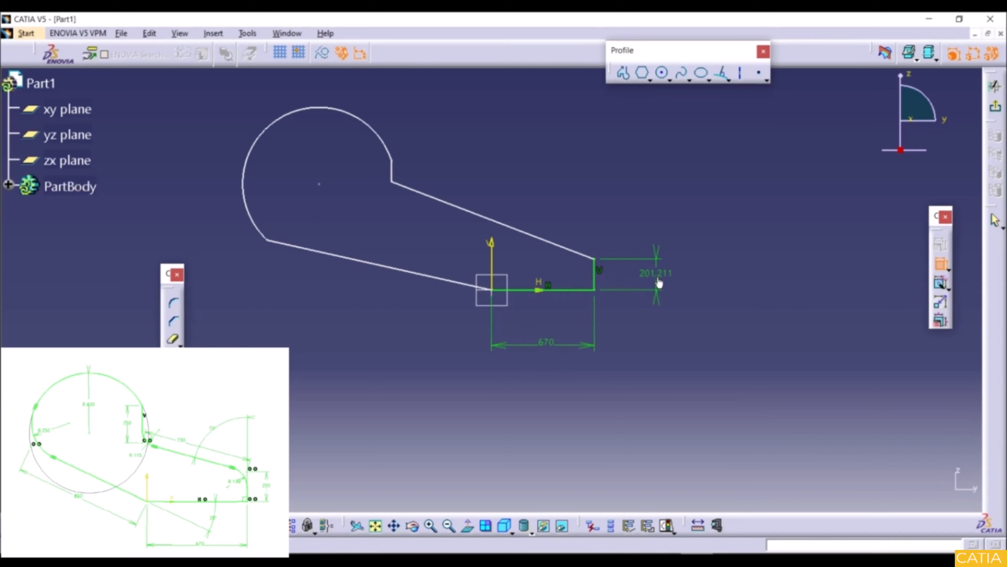
{"action": "double_click", "coordinate": [657, 276]}
{"action": "type", "text": "200"}
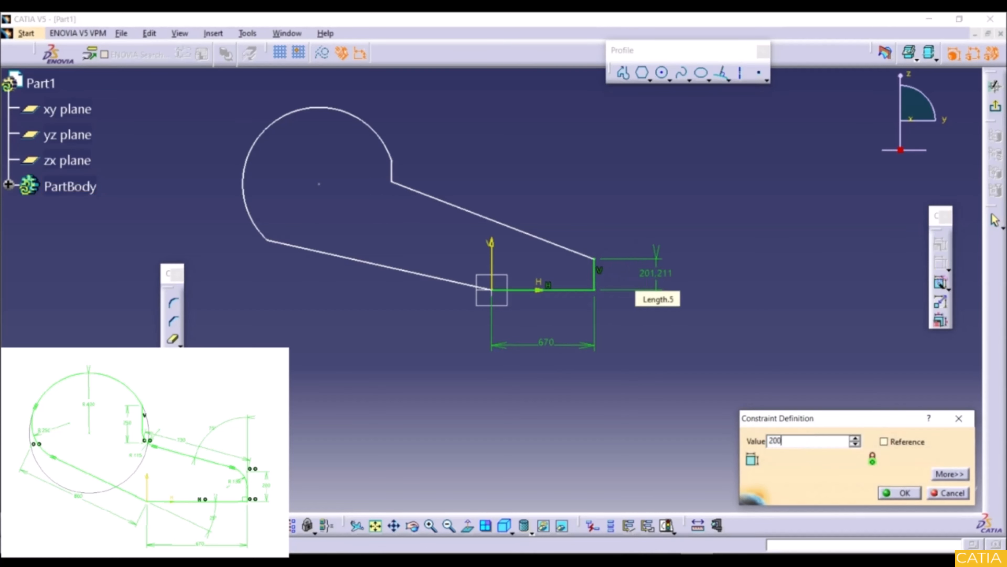
{"action": "key", "text": "Return"}
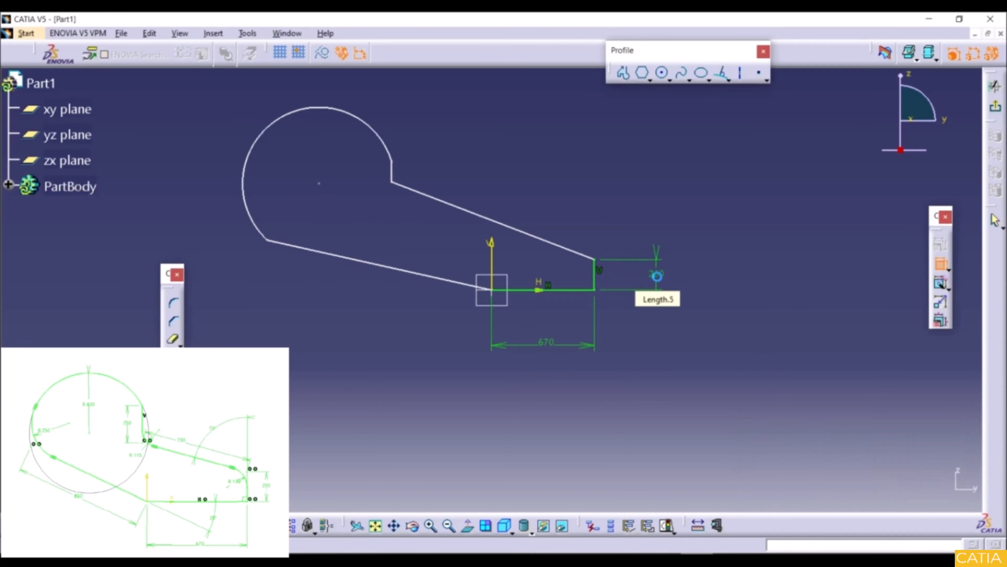
Step: Add an angle dimension between the 200 mm vertical line and the upper slanted line, and set it to 70 degrees
{"action": "left_click", "coordinate": [595, 282]}
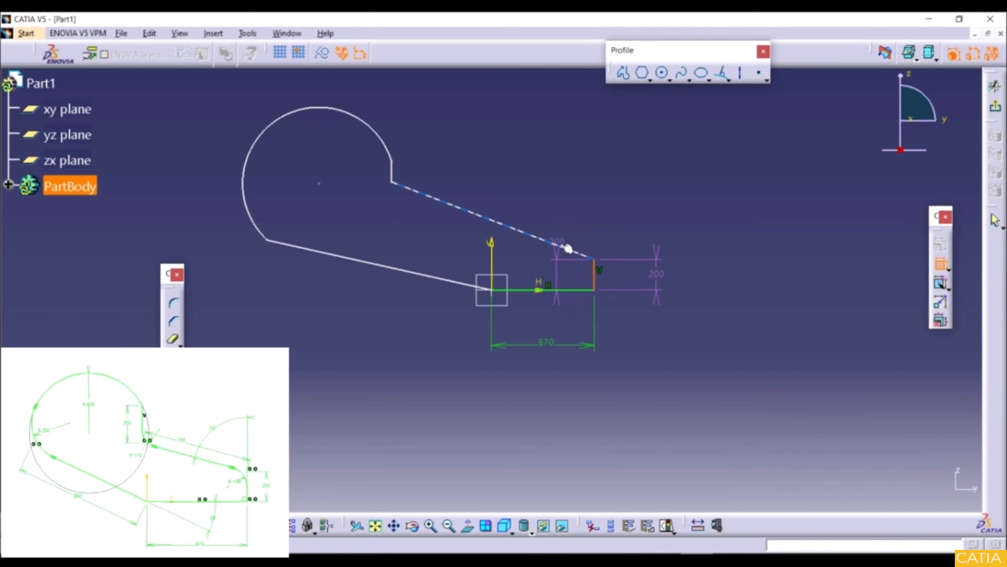
{"action": "left_click", "coordinate": [555, 244]}
{"action": "left_click", "coordinate": [520, 154]}
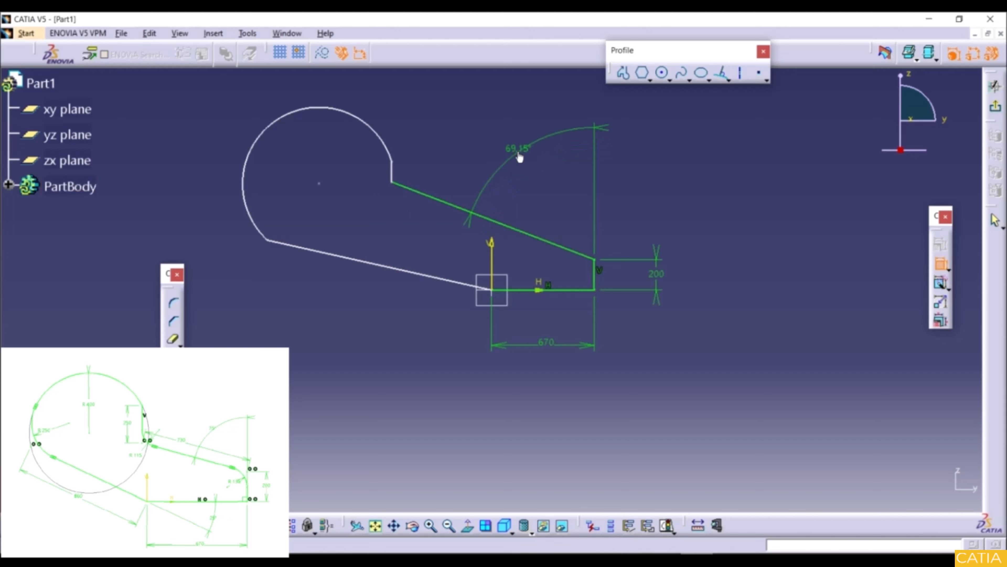
{"action": "double_click", "coordinate": [518, 149]}
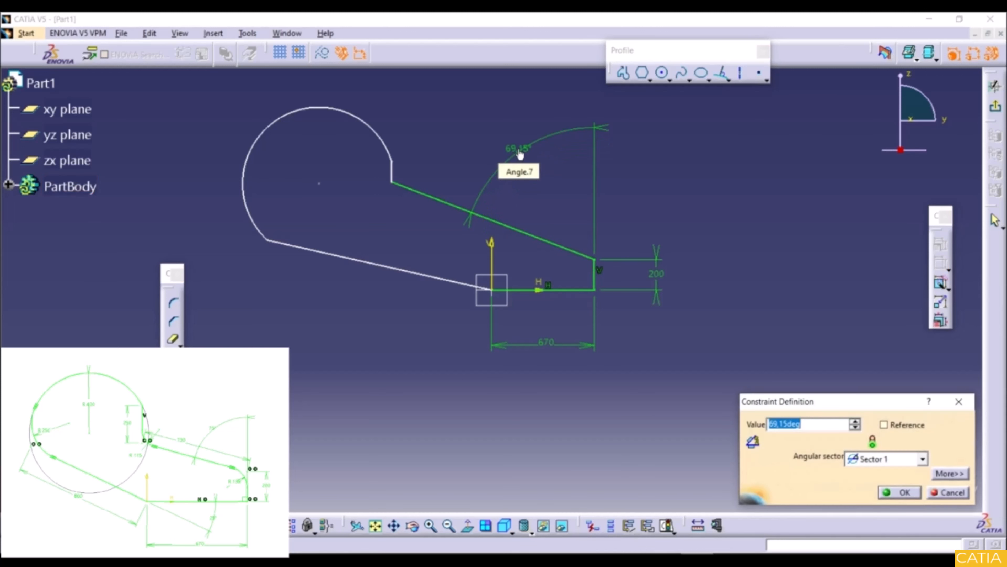
{"action": "type", "text": "70"}
{"action": "key", "text": "Return"}
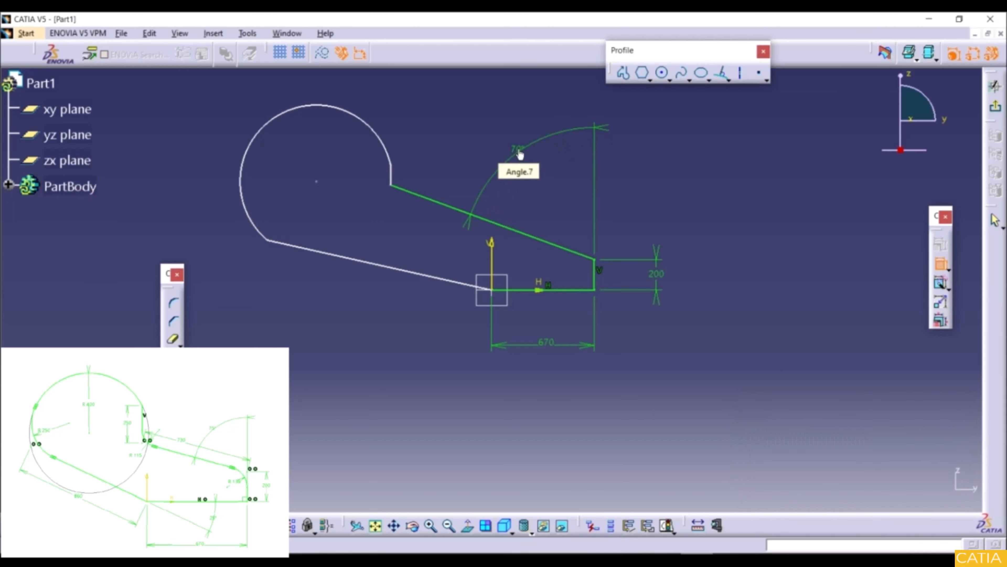
Step: Dimension the upper slanted line's length and set it to 730 mm
{"action": "left_click", "coordinate": [500, 225]}
{"action": "left_click", "coordinate": [516, 197]}
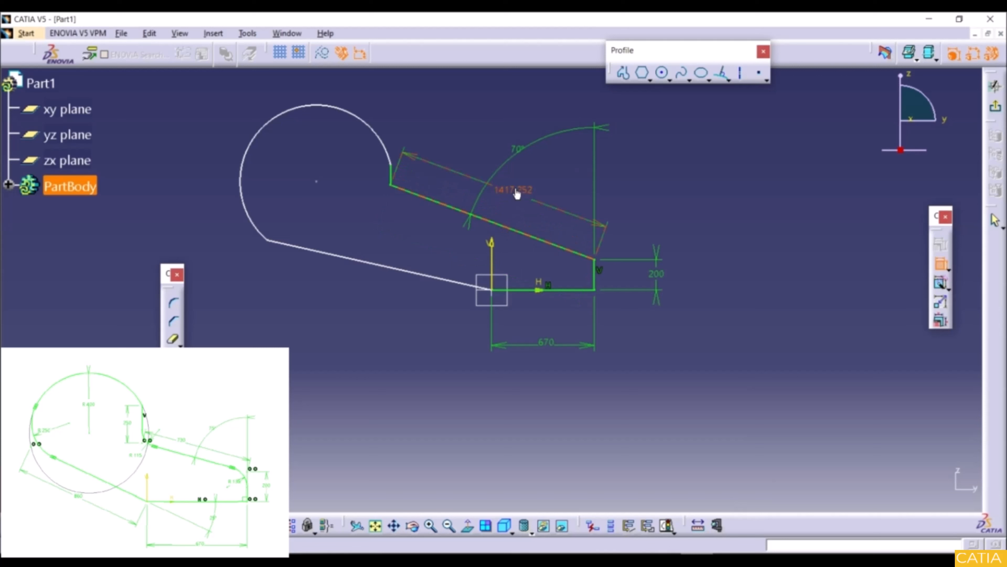
{"action": "double_click", "coordinate": [515, 194]}
{"action": "type", "text": "730"}
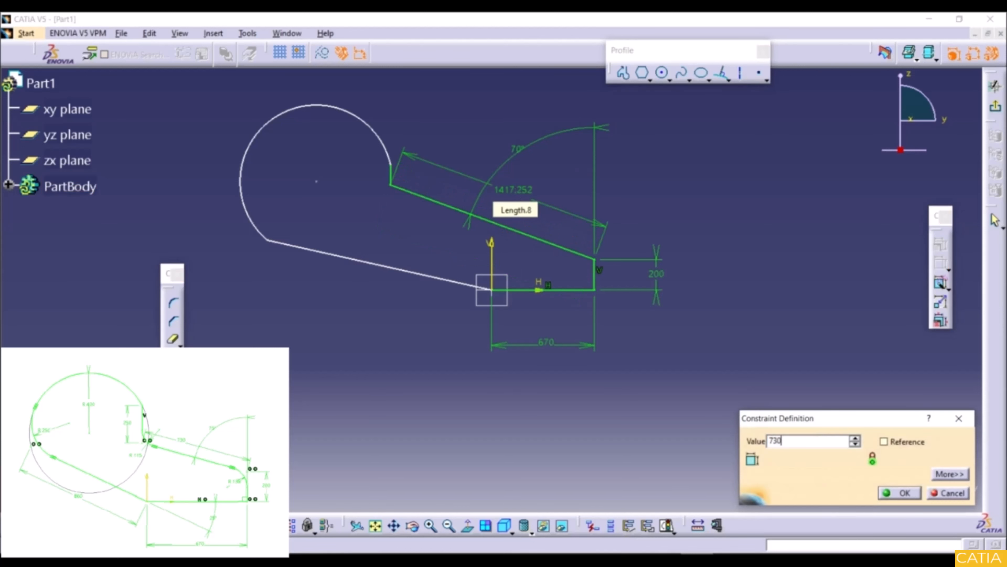
{"action": "key", "text": "Return"}
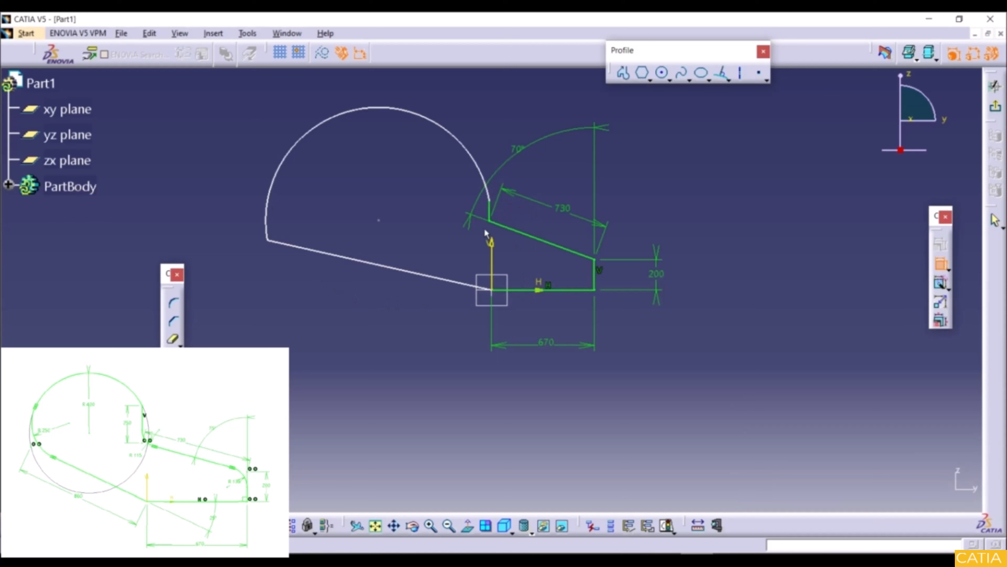
Step: Dimension the short vertical line between the upper slanted line and the arc, and set its length to 250 mm
{"action": "left_click_drag", "start_coordinate": [487, 232], "coordinate": [486, 198]}
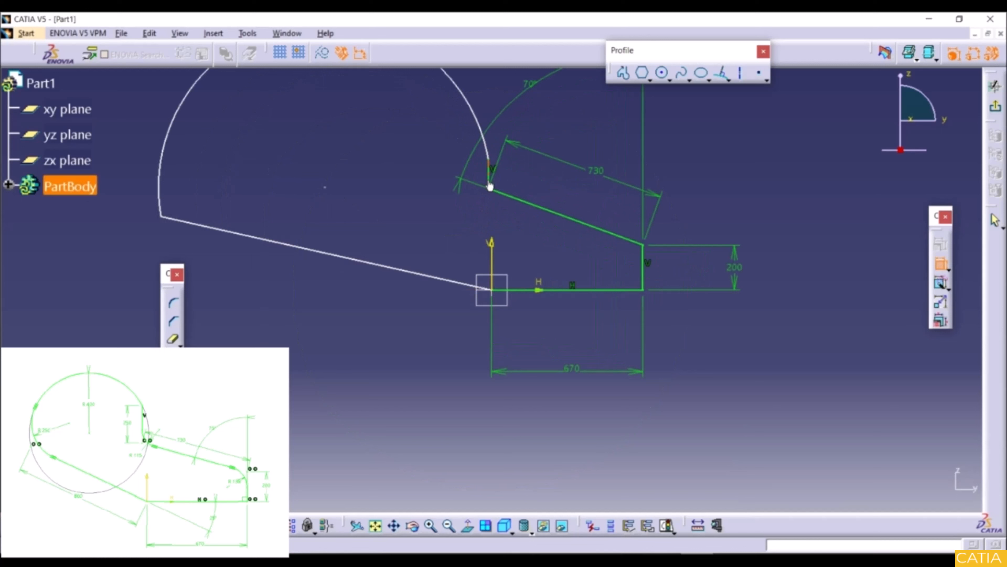
{"action": "left_click", "coordinate": [488, 181]}
{"action": "left_click", "coordinate": [418, 183]}
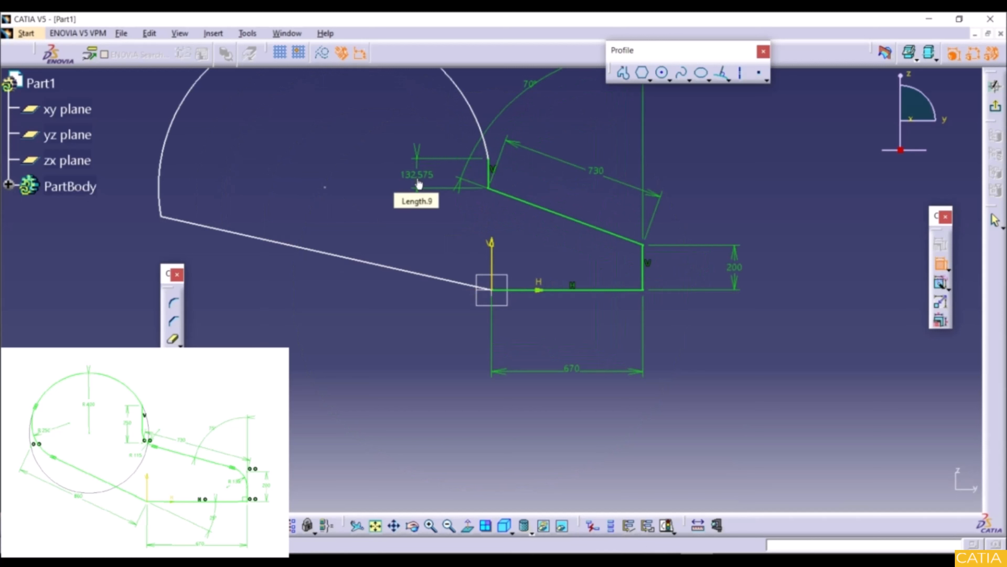
{"action": "double_click", "coordinate": [419, 175]}
{"action": "type", "text": "250"}
{"action": "key", "text": "Return"}
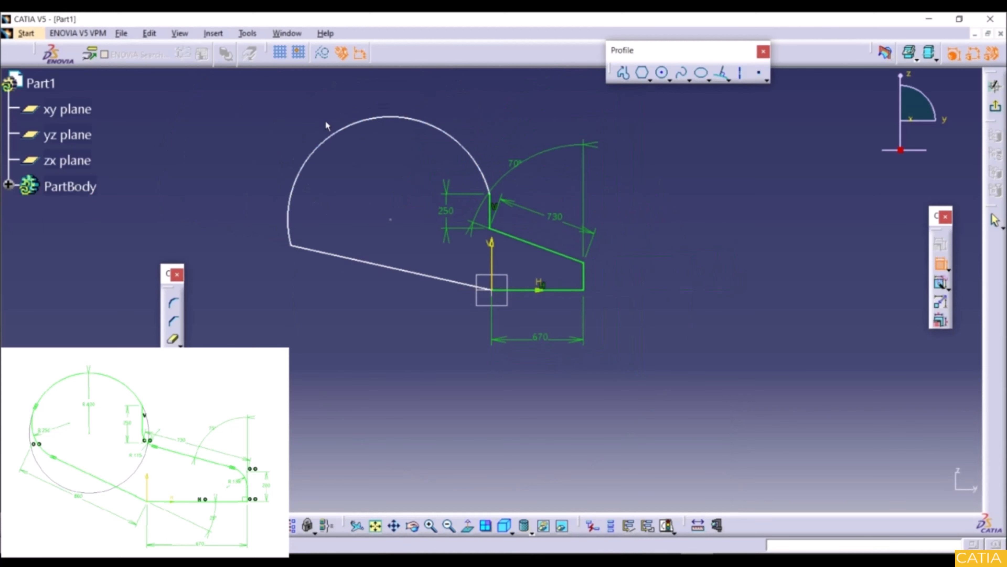
Step: Dimension the large arc's radius and set it to 400 mm
{"action": "left_click", "coordinate": [332, 135]}
{"action": "left_click", "coordinate": [285, 129]}
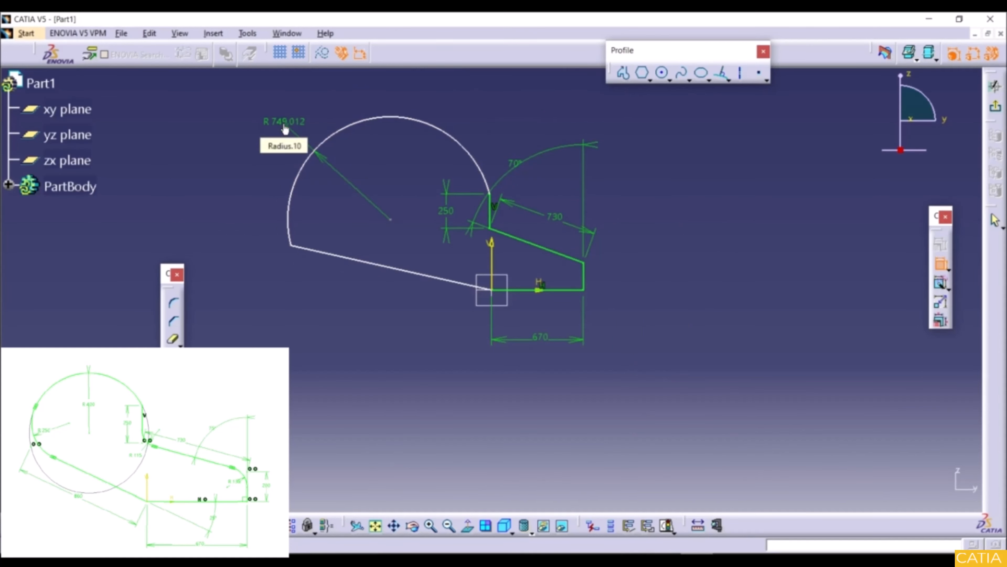
{"action": "double_click", "coordinate": [285, 126]}
{"action": "type", "text": "4"}
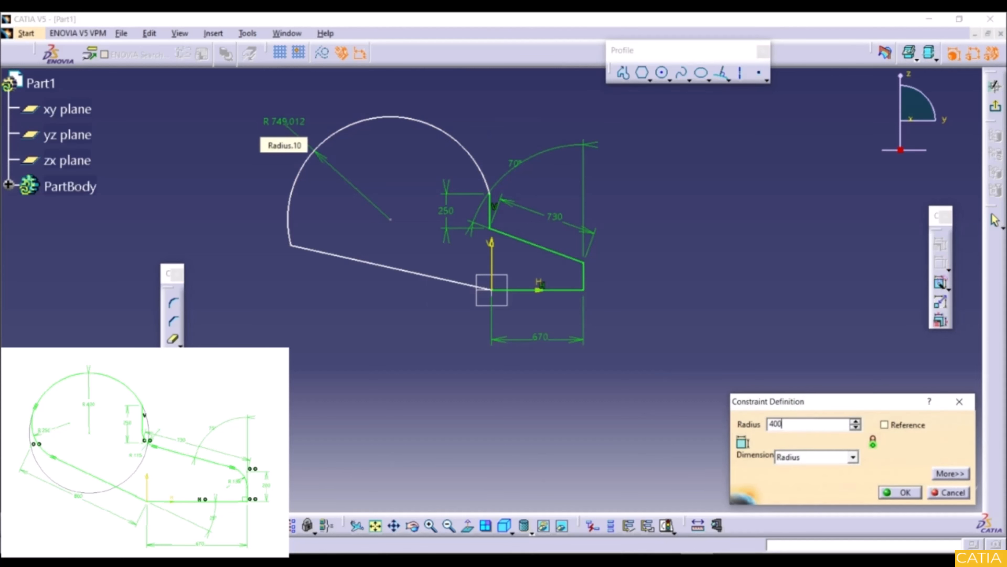
{"action": "type", "text": "00"}
{"action": "key", "text": "Return"}
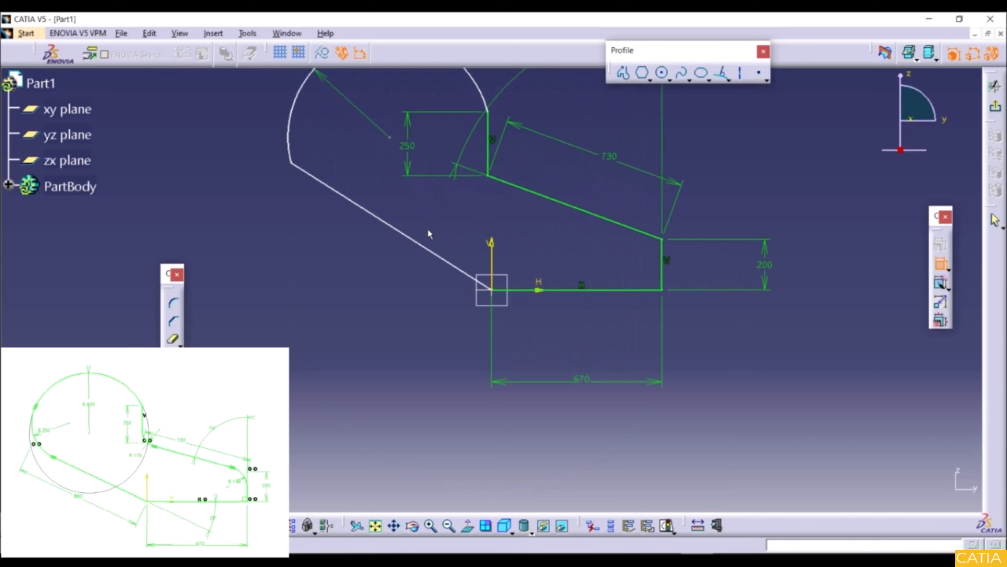
Step: Dimension the lower slanted line's length from the origin to the arc and set it to 860 mm
{"action": "left_click", "coordinate": [413, 240]}
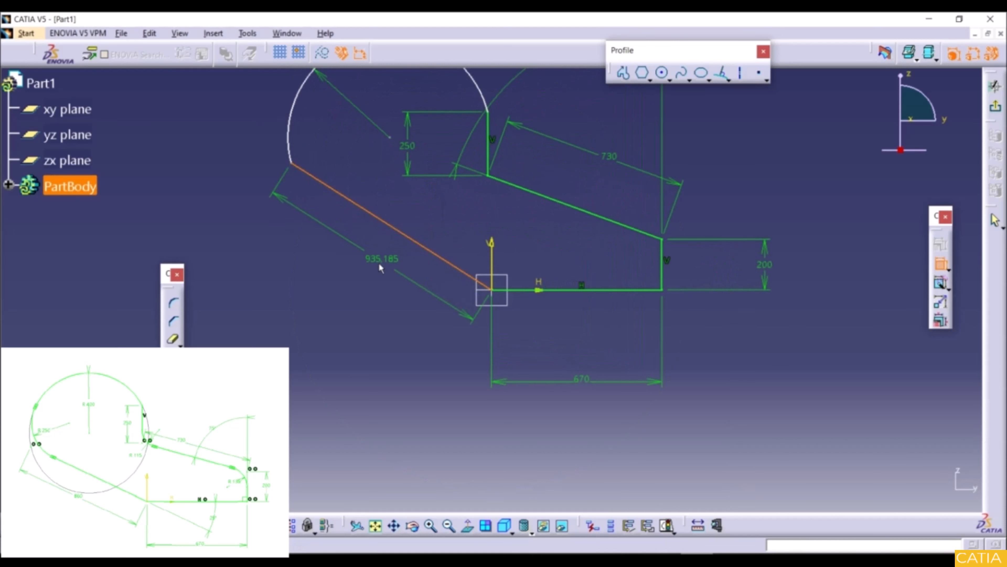
{"action": "double_click", "coordinate": [389, 250]}
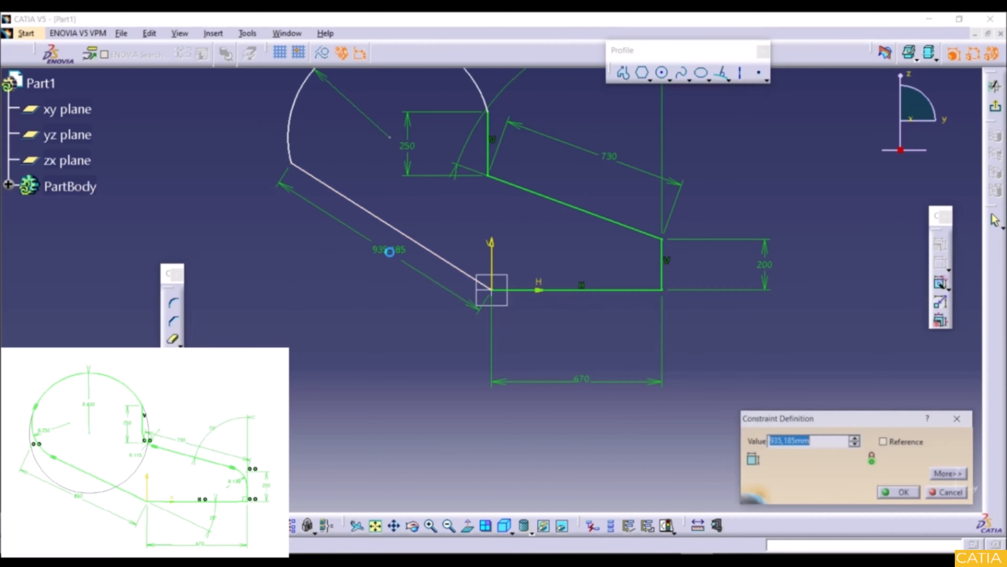
{"action": "type", "text": "860"}
{"action": "key", "text": "Return"}
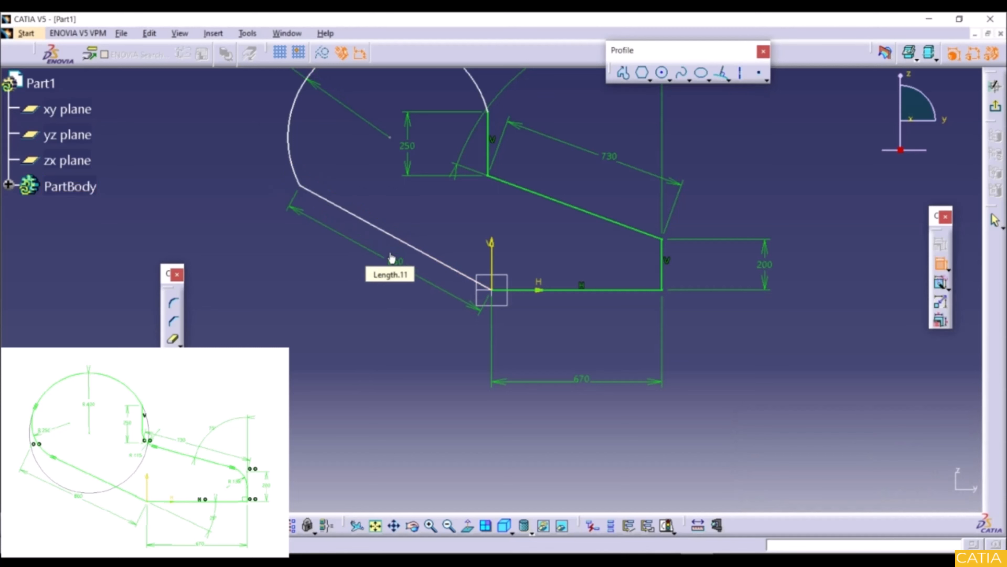
Step: Add an angle dimension between the lower slanted line and the horizontal base line
{"action": "left_click", "coordinate": [431, 260]}
{"action": "left_click", "coordinate": [575, 292]}
{"action": "left_click", "coordinate": [623, 322]}
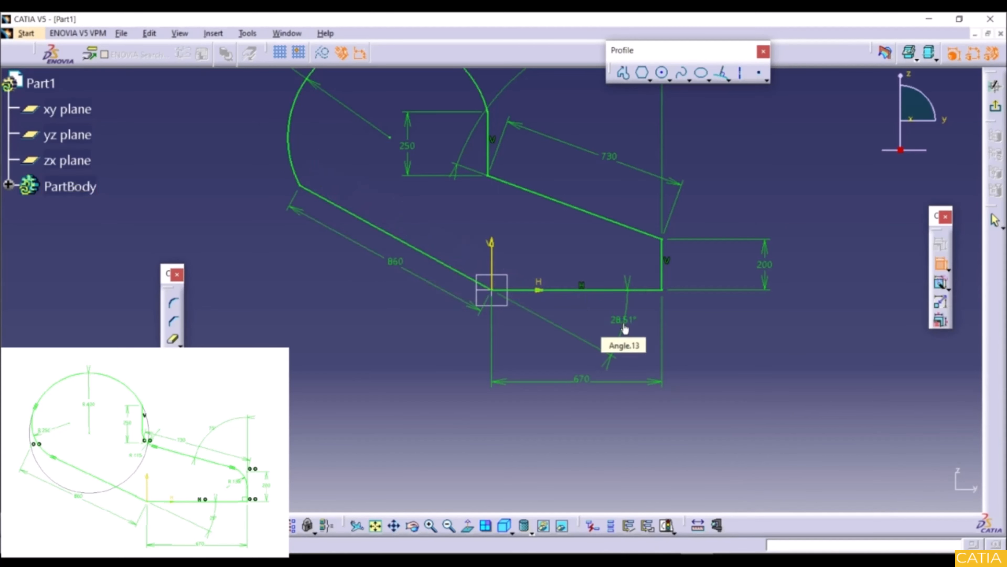
{"action": "double_click", "coordinate": [624, 325]}
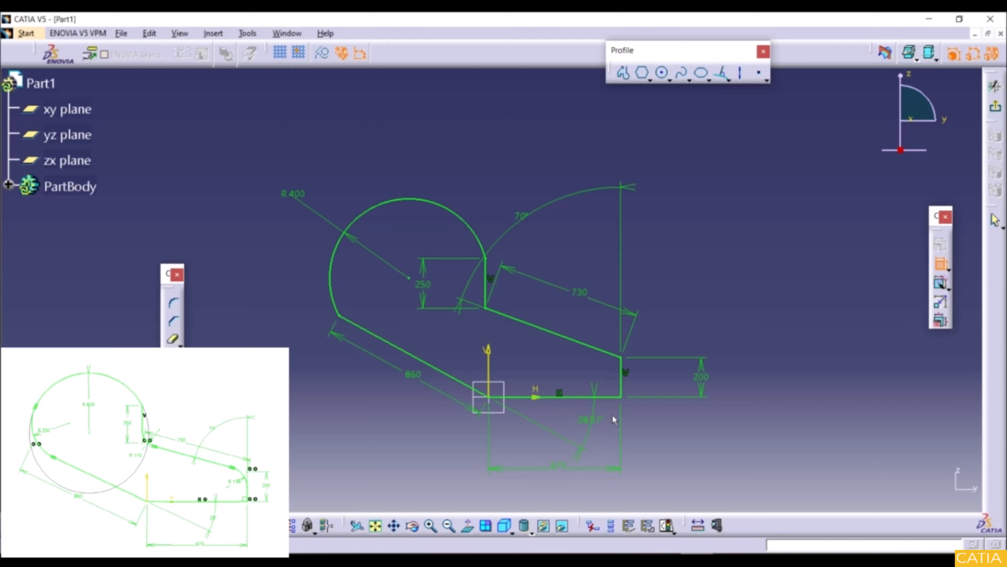
Step: Set the angle between the 200 mm vertical line and the upper slanted line to 75 degrees
{"action": "double_click", "coordinate": [524, 219]}
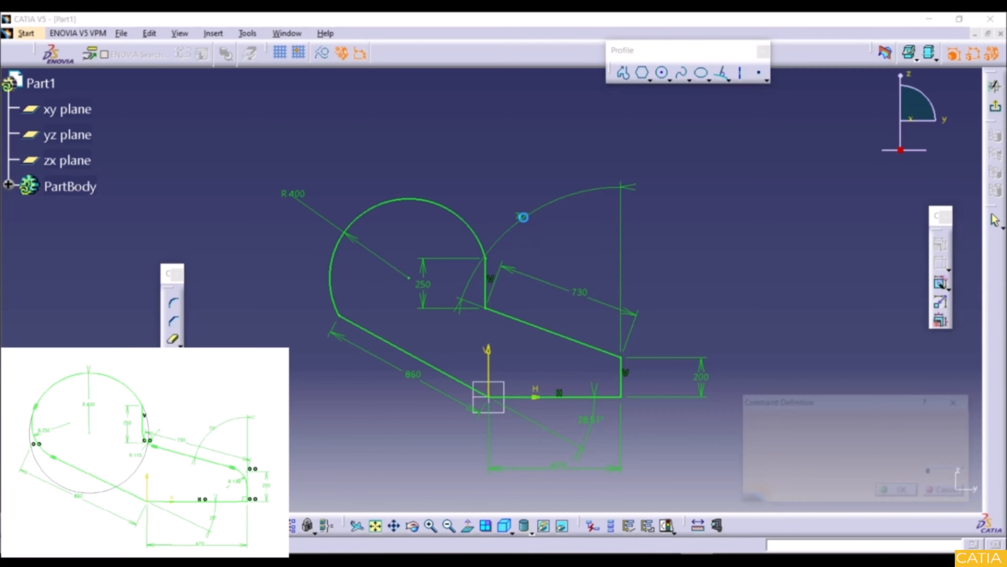
{"action": "type", "text": "75"}
{"action": "key", "text": "Return"}
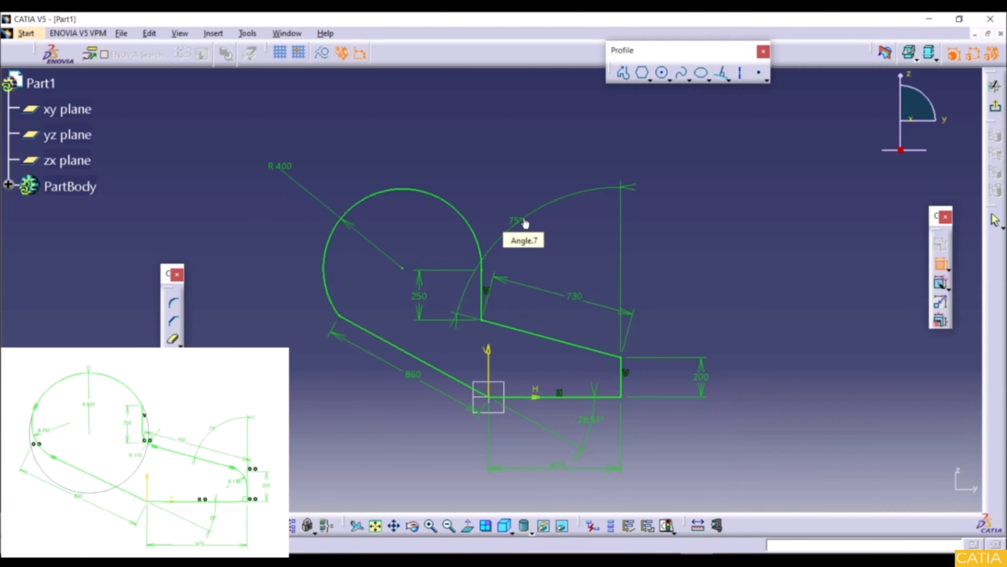
Step: Set the angle between the lower slanted line and the horizontal base line to 25 degrees
{"action": "double_click", "coordinate": [591, 420]}
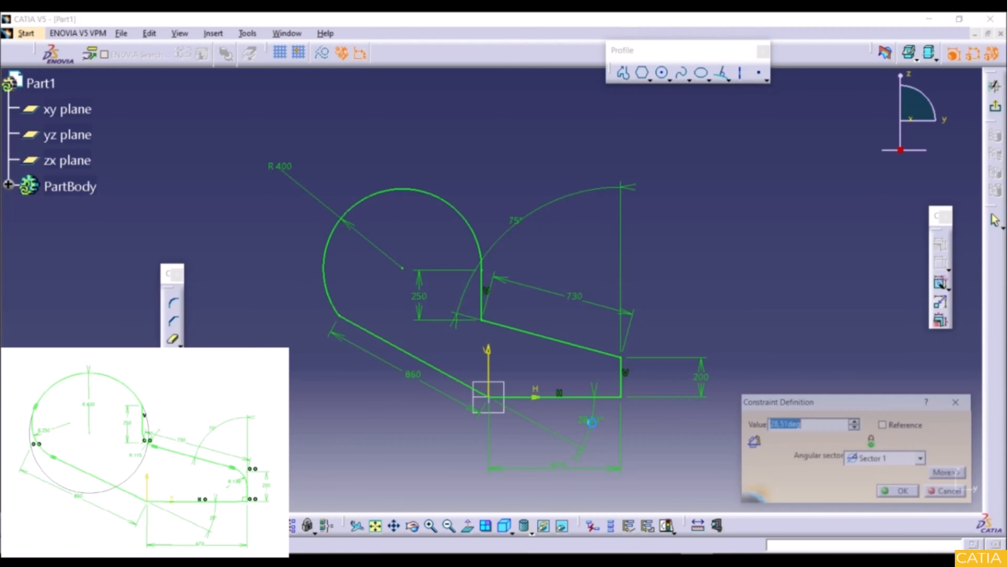
{"action": "type", "text": "25"}
{"action": "key", "text": "Return"}
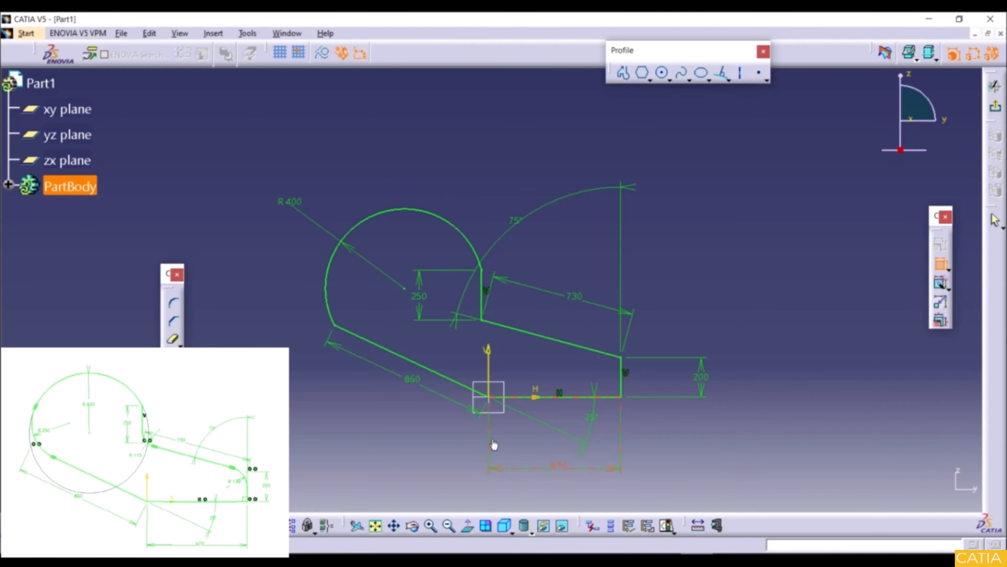
Step: Round the corner between the 200 mm vertical line and the upper slanted line with a 135 mm radius, converting the lengths into distances
{"action": "middle_click_drag", "start_coordinate": [526, 396], "coordinate": [649, 386], "text": "ctrl"}
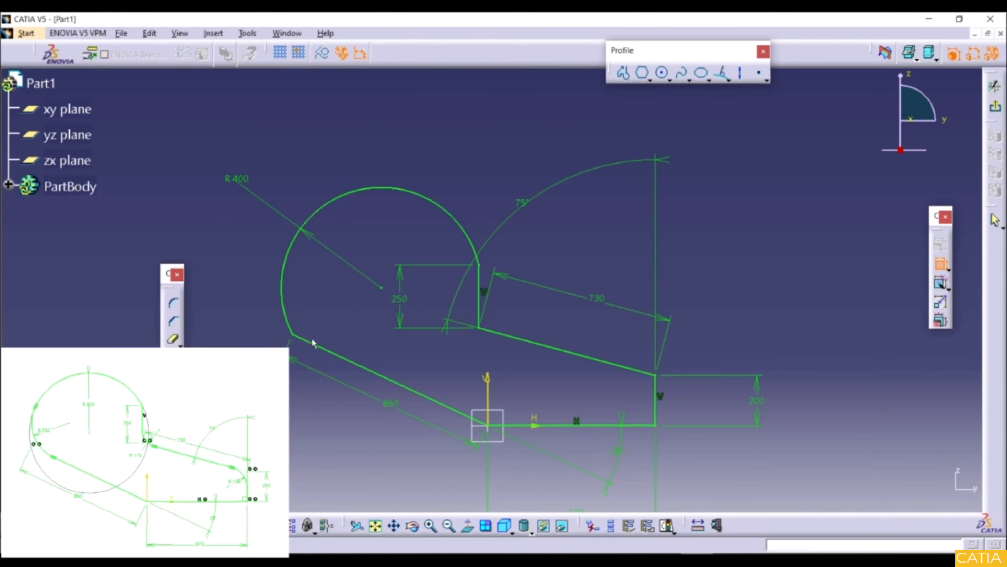
{"action": "left_click", "coordinate": [173, 302]}
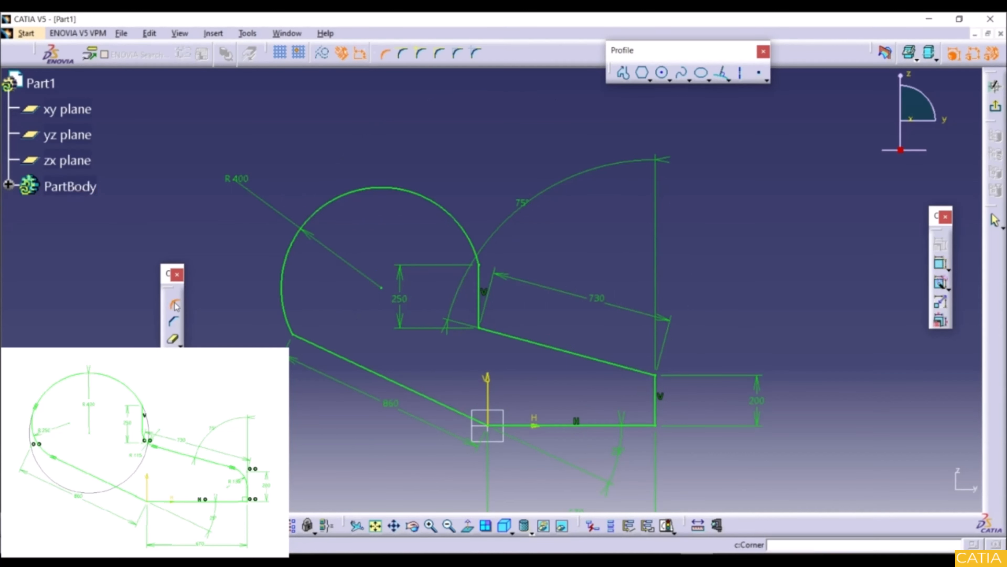
{"action": "left_click", "coordinate": [656, 379]}
{"action": "left_click", "coordinate": [642, 387]}
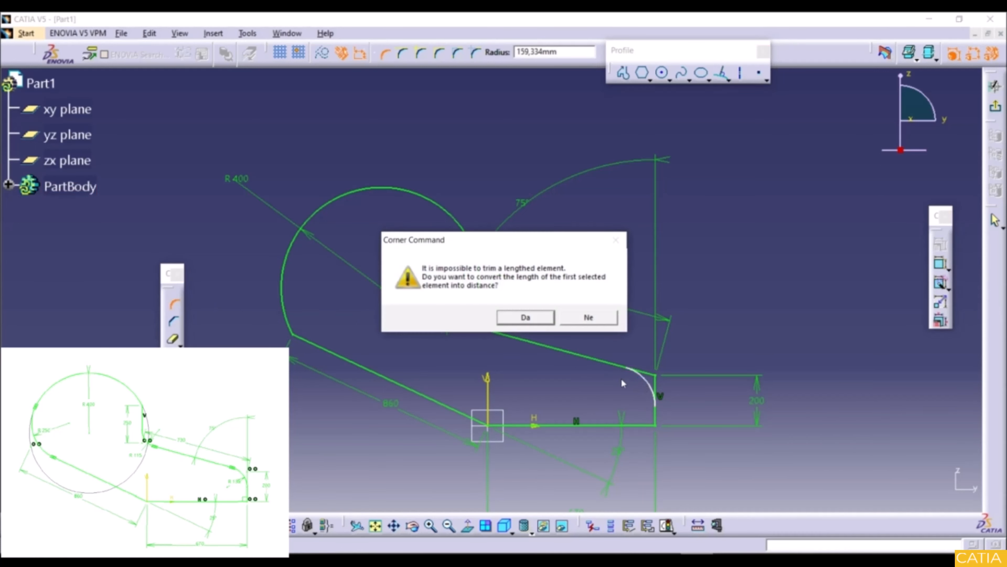
{"action": "left_click", "coordinate": [529, 324]}
{"action": "left_click", "coordinate": [536, 319]}
{"action": "double_click", "coordinate": [636, 386]}
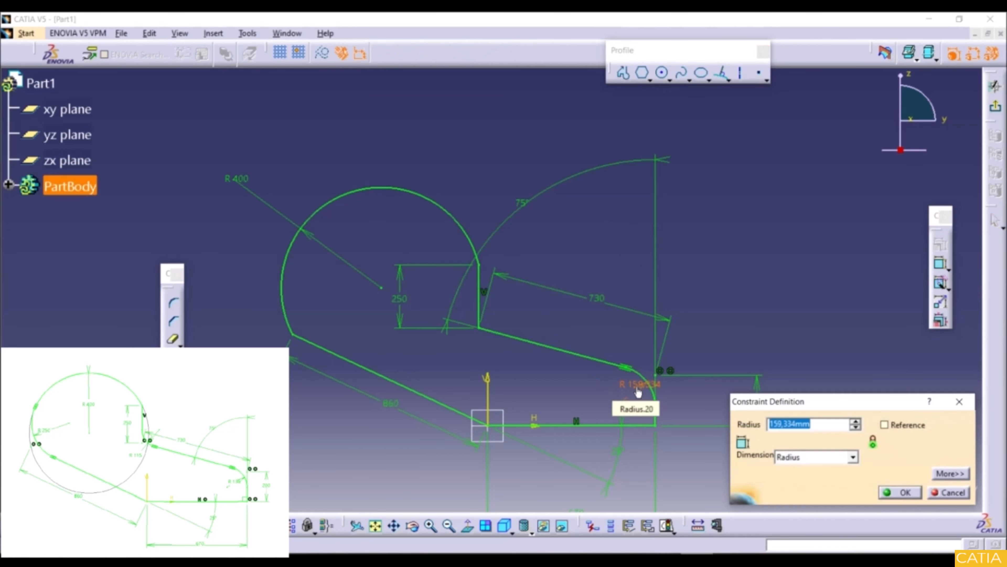
{"action": "type", "text": "135"}
{"action": "key", "text": "Return"}
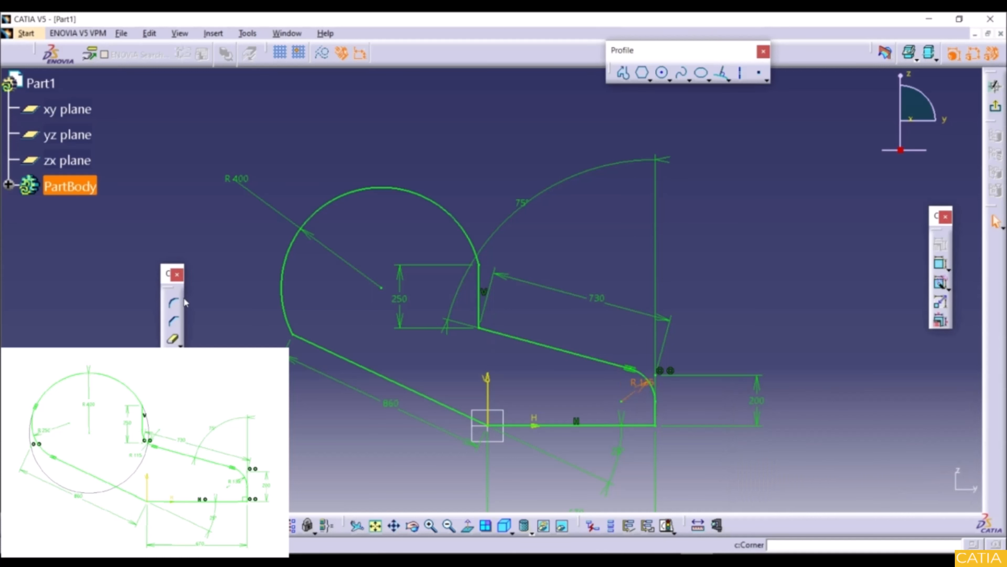
Step: Round the corner between the upper slanted line and the 250 mm vertical line with a 115 mm radius, converting the length into a distance
{"action": "left_click", "coordinate": [174, 302]}
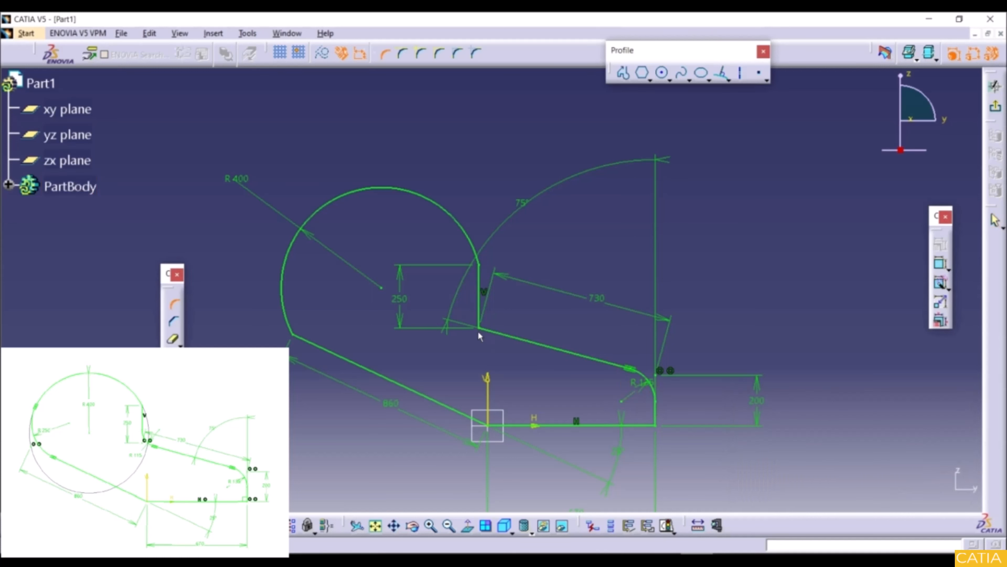
{"action": "left_click", "coordinate": [491, 335]}
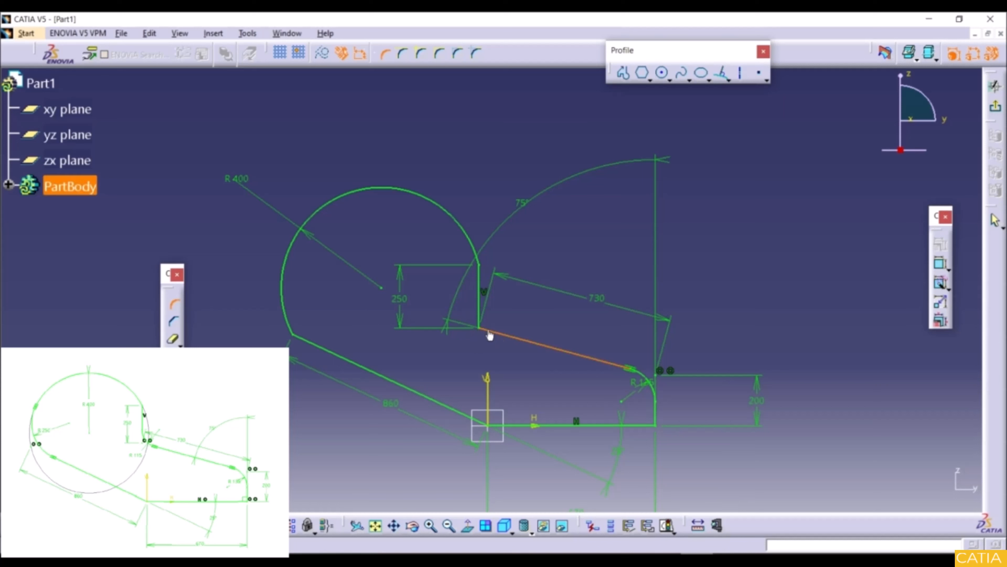
{"action": "left_click", "coordinate": [480, 312]}
{"action": "left_click", "coordinate": [486, 316]}
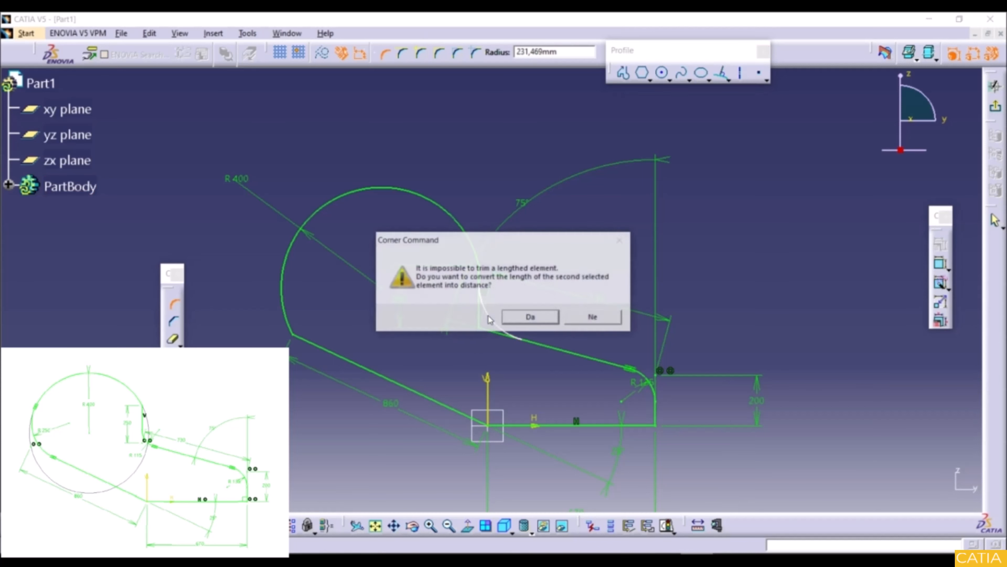
{"action": "left_click", "coordinate": [515, 321]}
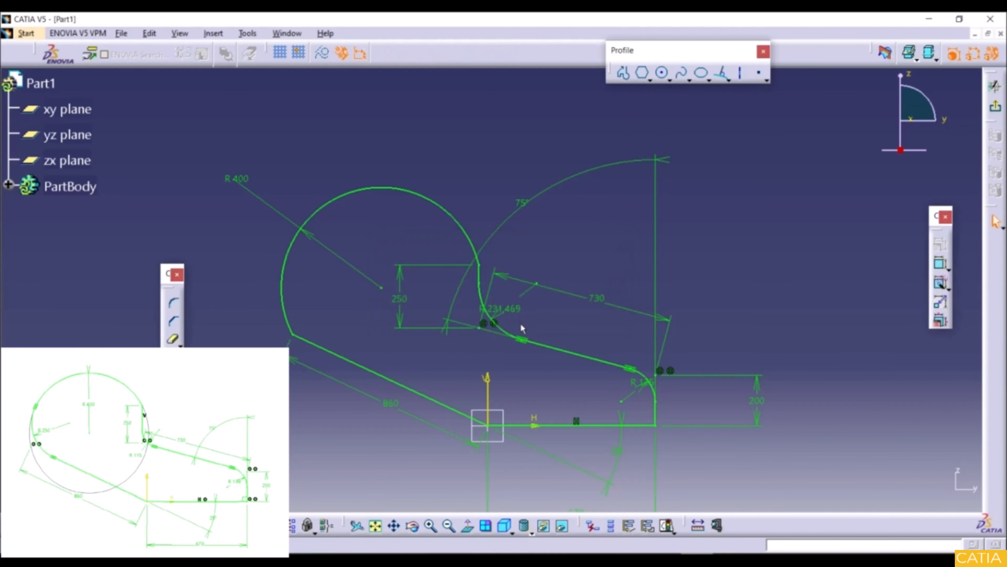
{"action": "double_click", "coordinate": [509, 314]}
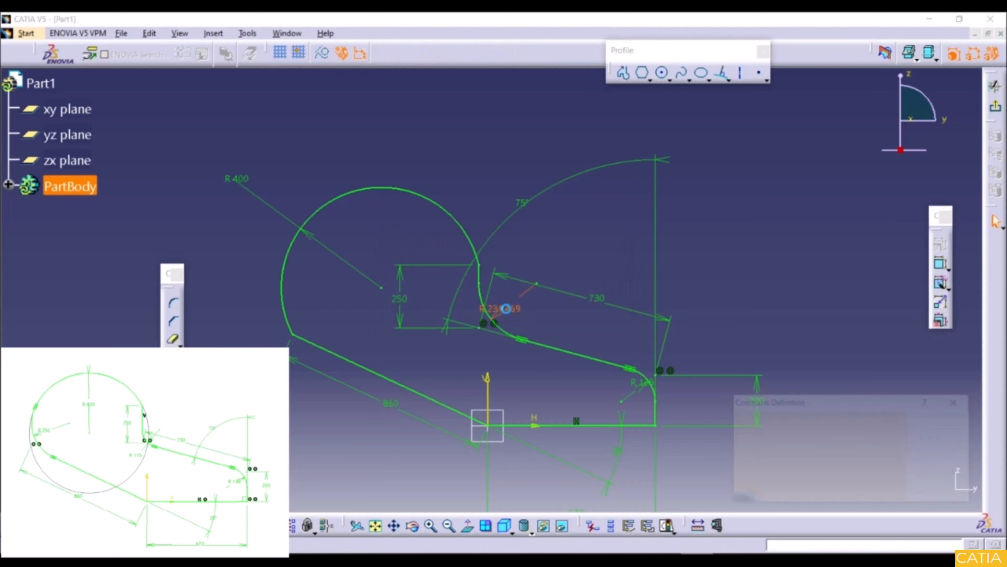
{"action": "type", "text": "1"}
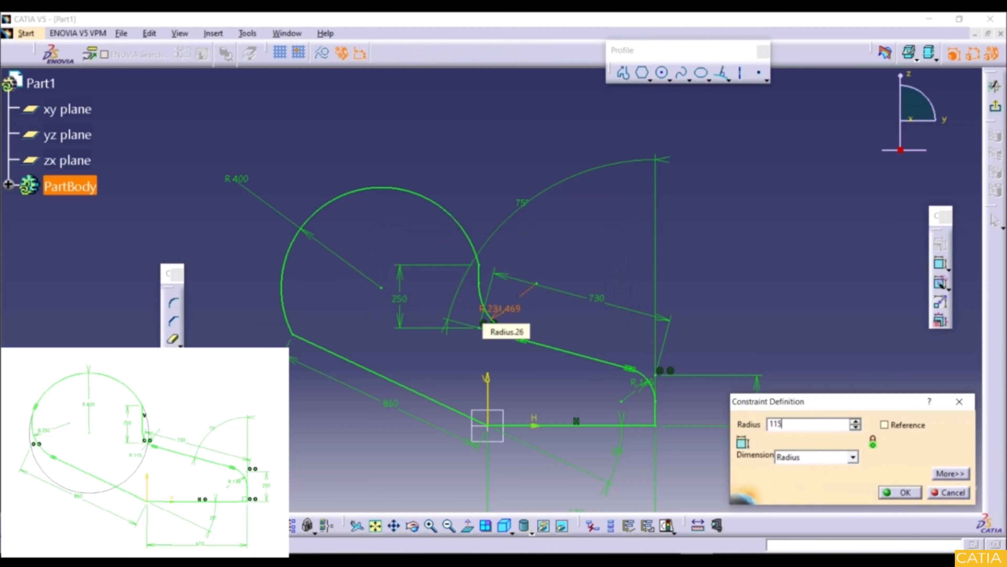
{"action": "type", "text": "15"}
{"action": "key", "text": "Return"}
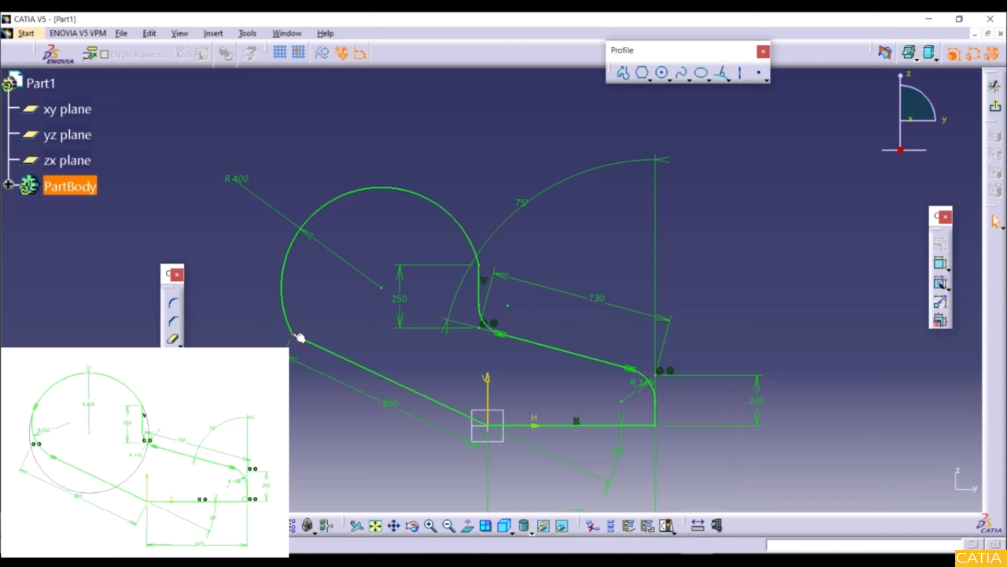
Step: Round the corner between the large arc and the lower slanted line with a 250 mm radius, converting the line's length into a distance
{"action": "left_click", "coordinate": [300, 326]}
{"action": "left_click", "coordinate": [174, 303]}
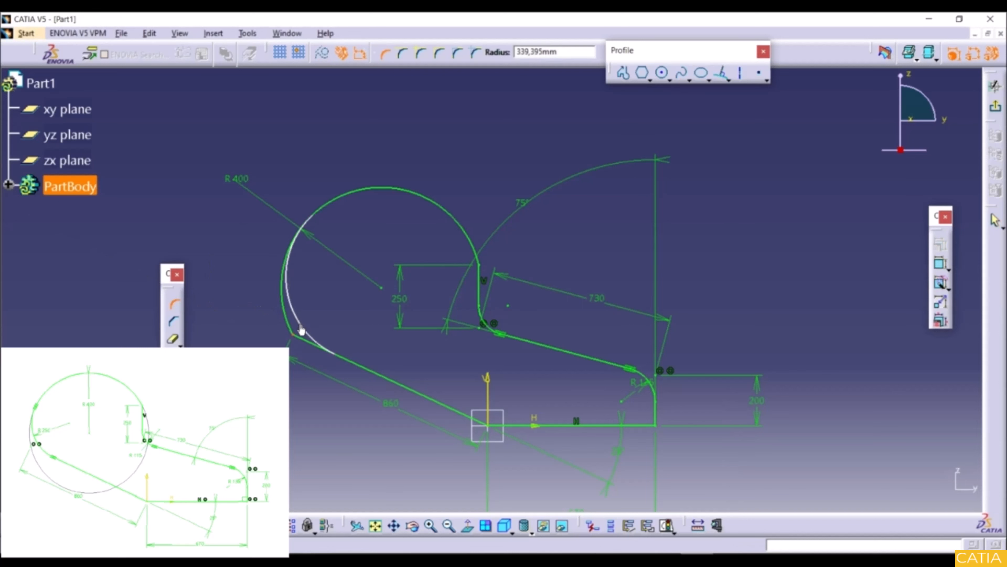
{"action": "left_click", "coordinate": [301, 329]}
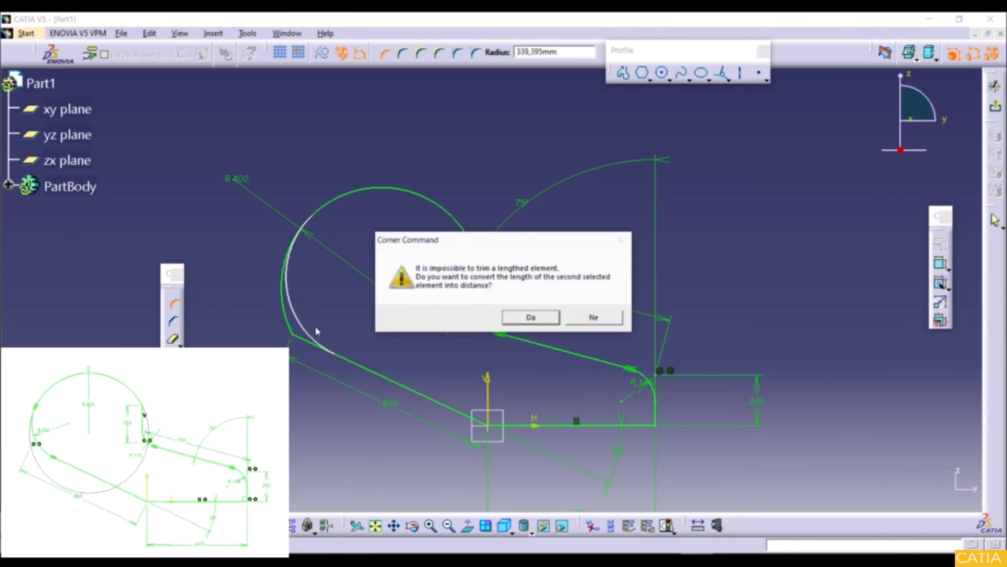
{"action": "left_click", "coordinate": [520, 316]}
{"action": "double_click", "coordinate": [326, 283]}
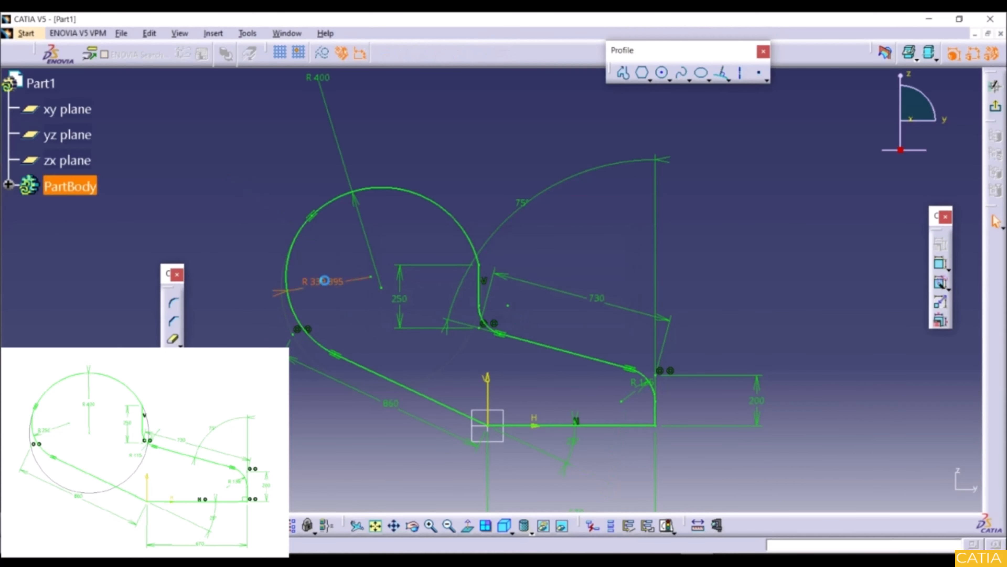
{"action": "type", "text": "250mm"}
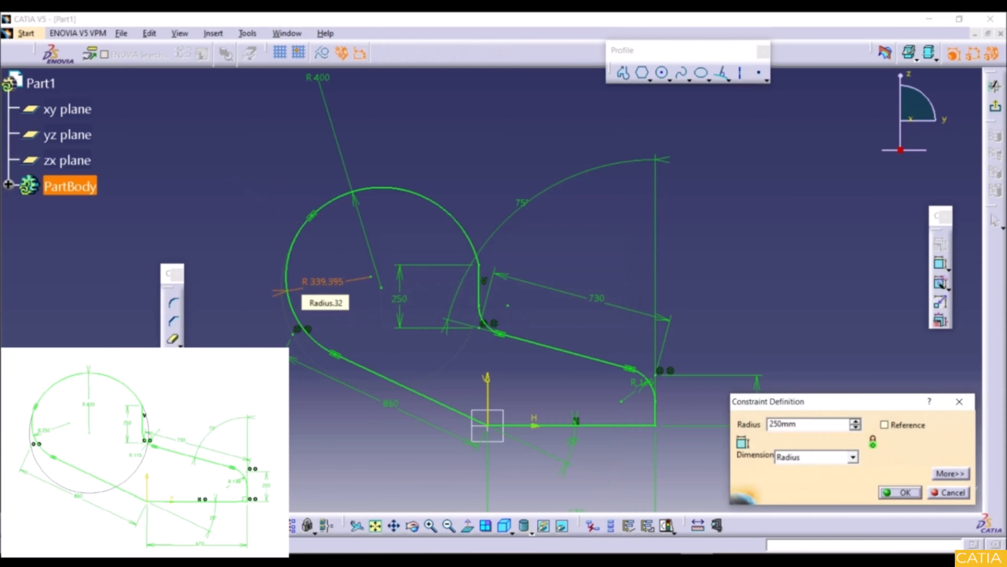
{"action": "key", "text": "Return"}
{"action": "left_click", "coordinate": [859, 292]}
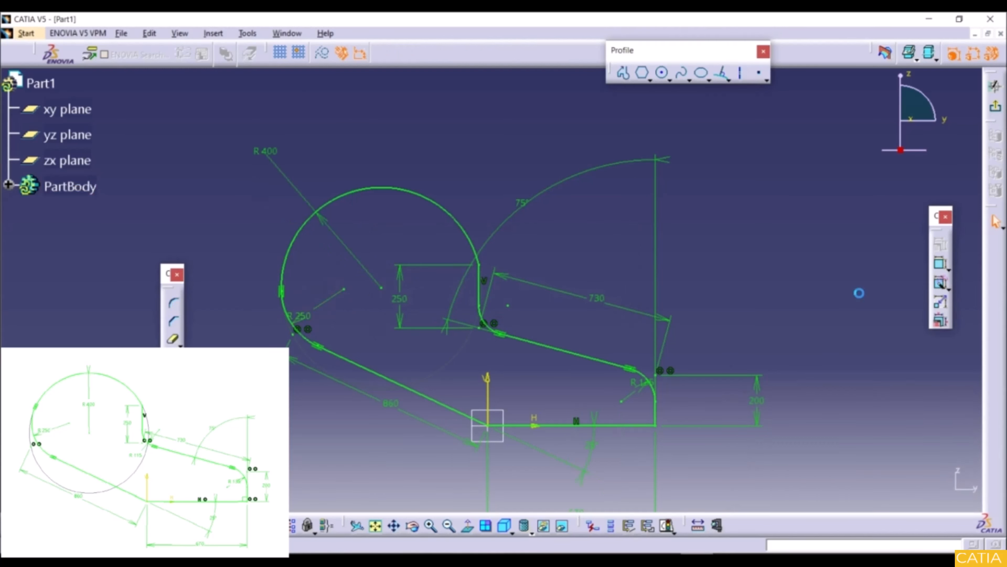
{"action": "middle_click_drag", "start_coordinate": [760, 265], "coordinate": [771, 301]}
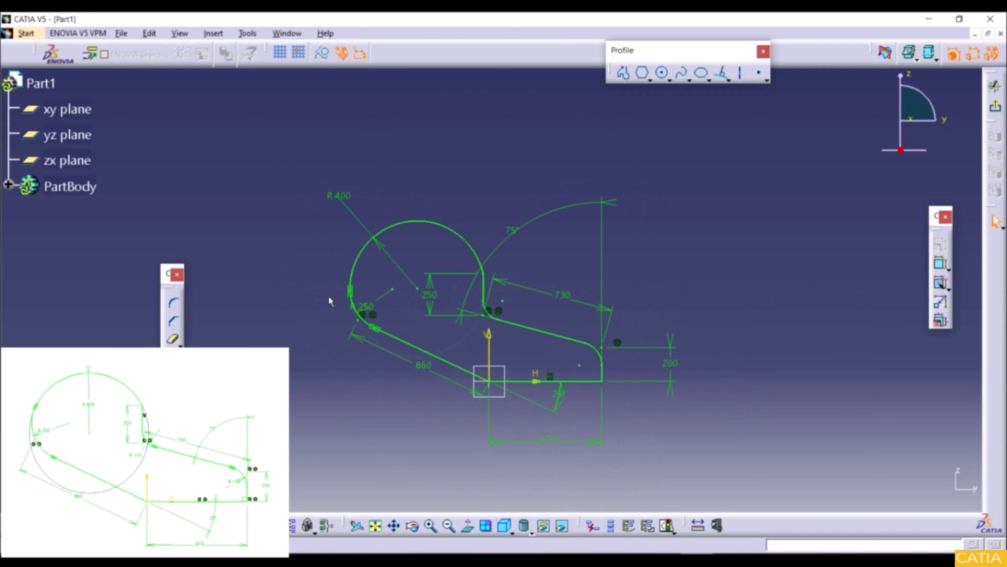